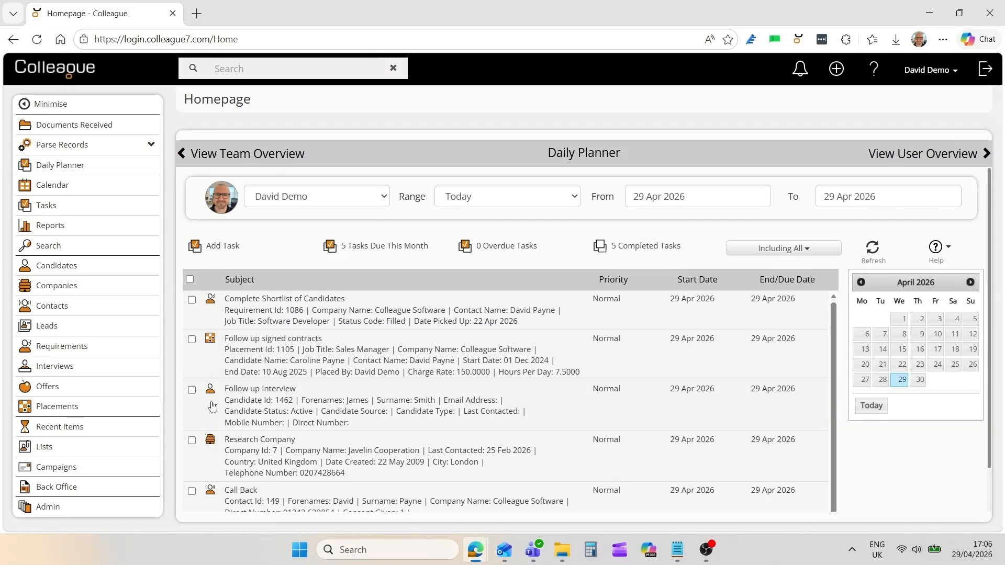
Scroll through the Team Overview charts, then switch the homepage to the User Overview KPIs.
{"action": "left_click", "coordinate": [255, 163]}
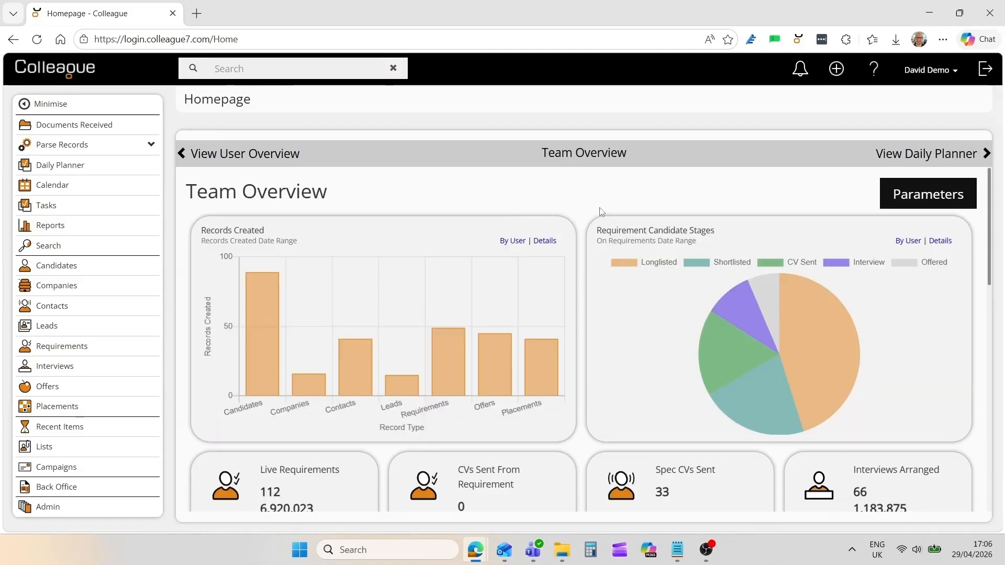
{"action": "mouse_move", "coordinate": [991, 242]}
{"action": "left_mouse_down"}
{"action": "mouse_move", "coordinate": [993, 360]}
{"action": "mouse_move", "coordinate": [1000, 234]}
{"action": "left_mouse_up"}
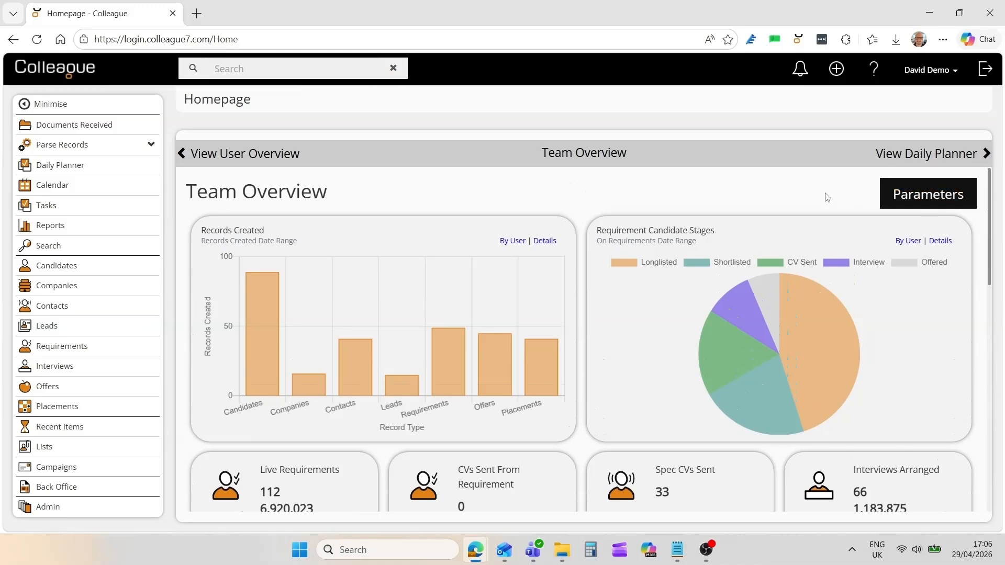
{"action": "left_click", "coordinate": [299, 159]}
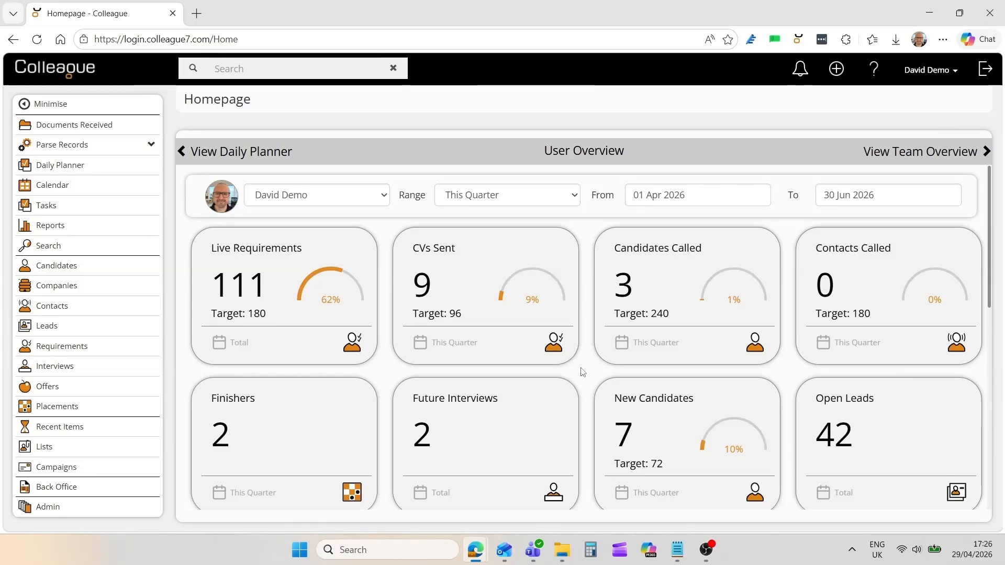
List this quarter's CVs sent, then set the User Overview range to This Year.
{"action": "left_click", "coordinate": [469, 283]}
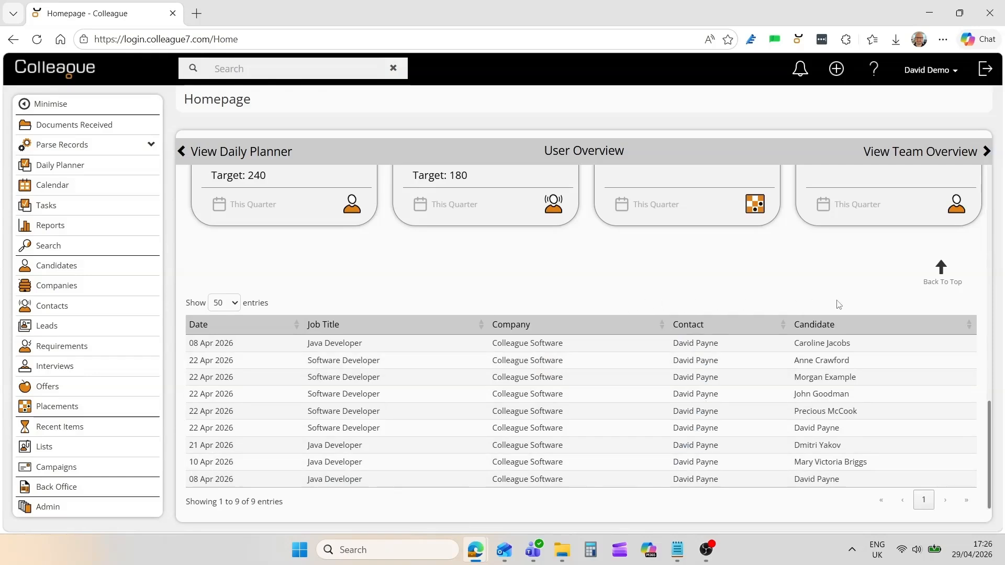
{"action": "left_click", "coordinate": [941, 268]}
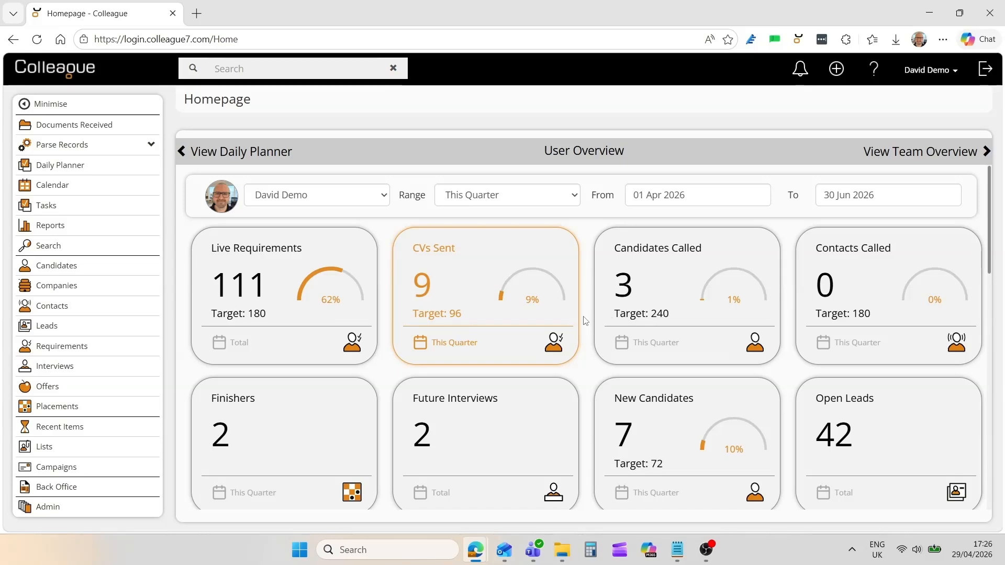
{"action": "left_click", "coordinate": [562, 197]}
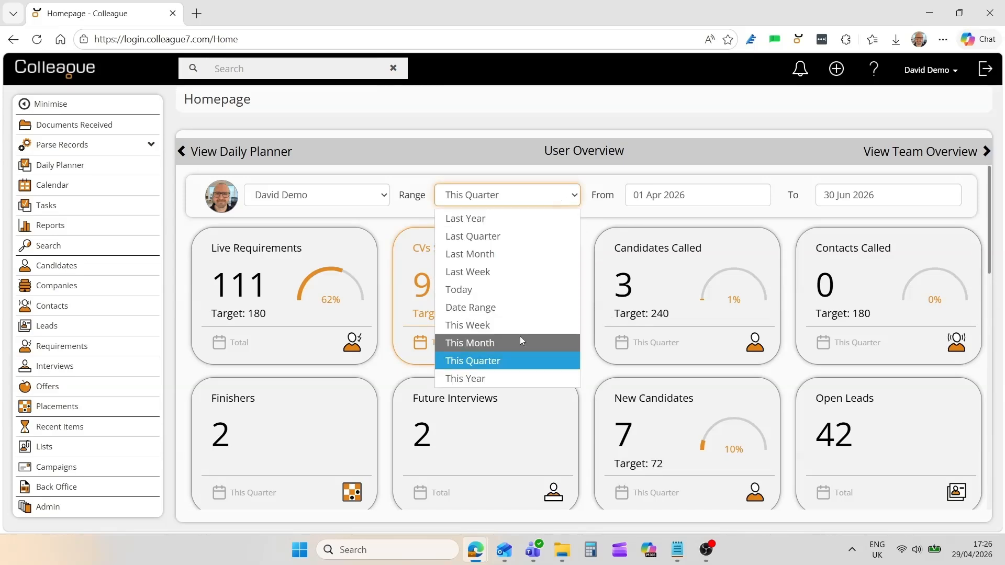
{"action": "left_click", "coordinate": [513, 377]}
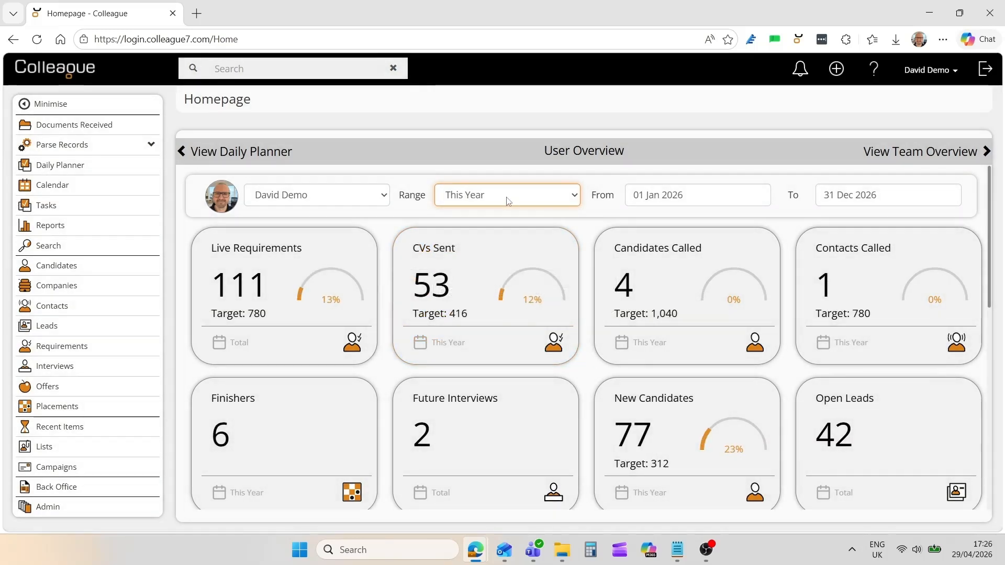
Switch the range to a custom Date Range covering 01 Jan 2026 to 31 Dec 2026.
{"action": "left_click", "coordinate": [507, 201]}
{"action": "left_click", "coordinate": [511, 305]}
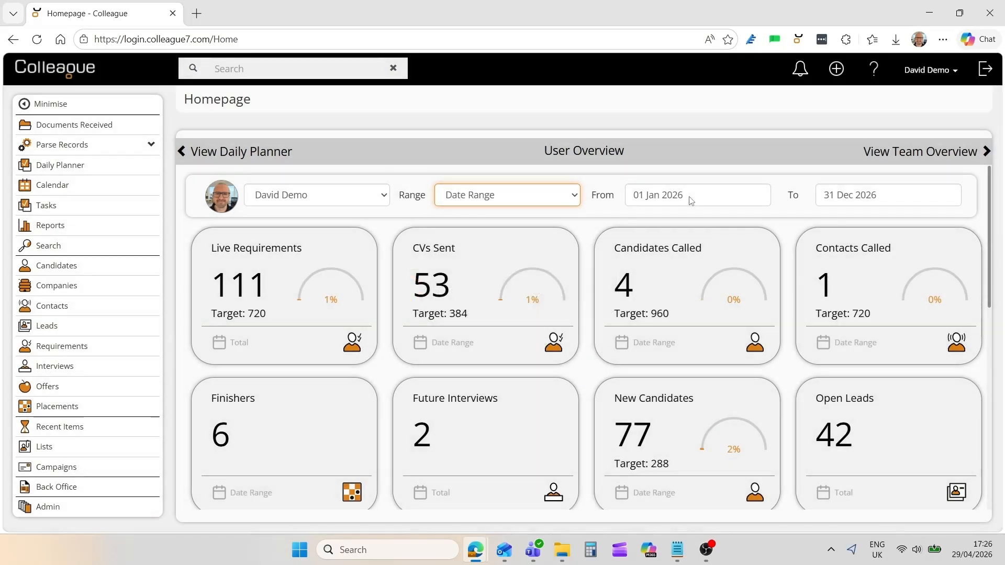
{"action": "left_click", "coordinate": [689, 200]}
{"action": "left_click", "coordinate": [858, 202]}
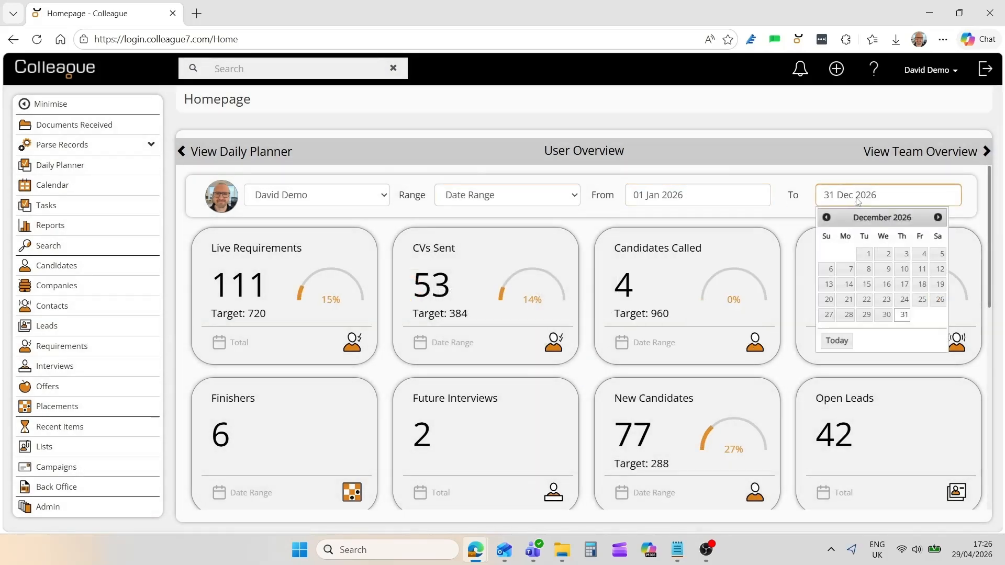
{"action": "left_click", "coordinate": [587, 234]}
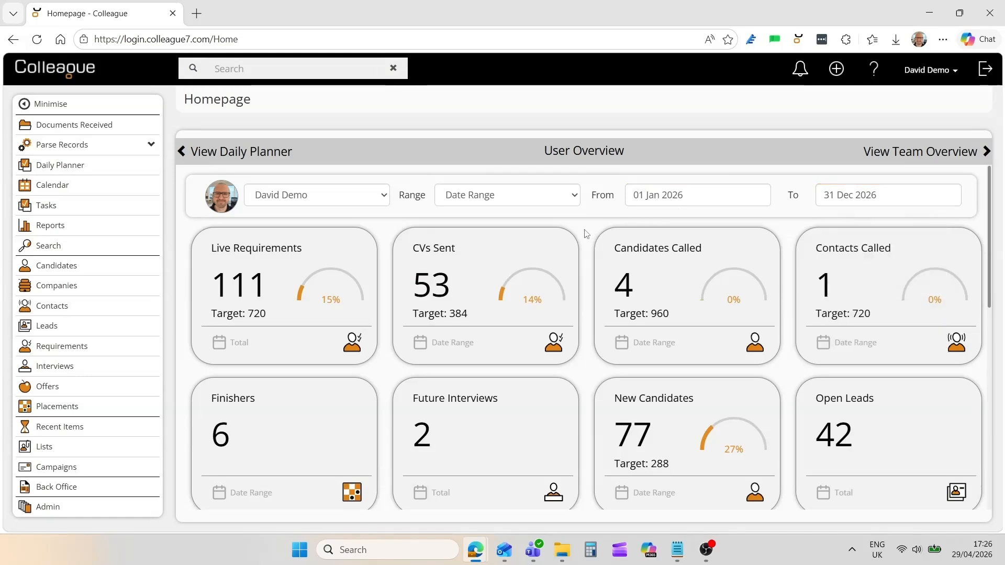
Check the user list without changing it and return the homepage to the Daily Planner.
{"action": "left_click", "coordinate": [375, 199]}
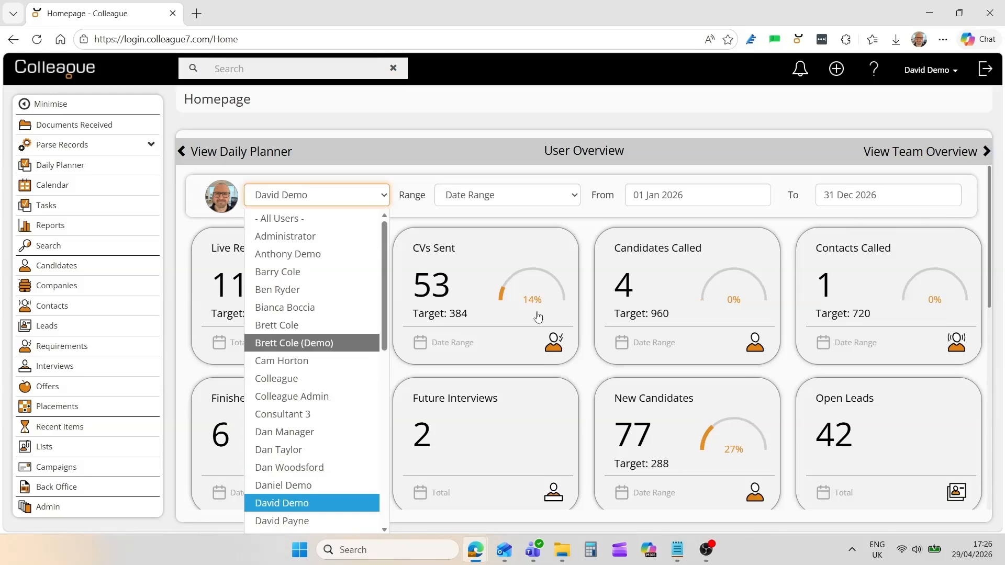
{"action": "left_click", "coordinate": [591, 233]}
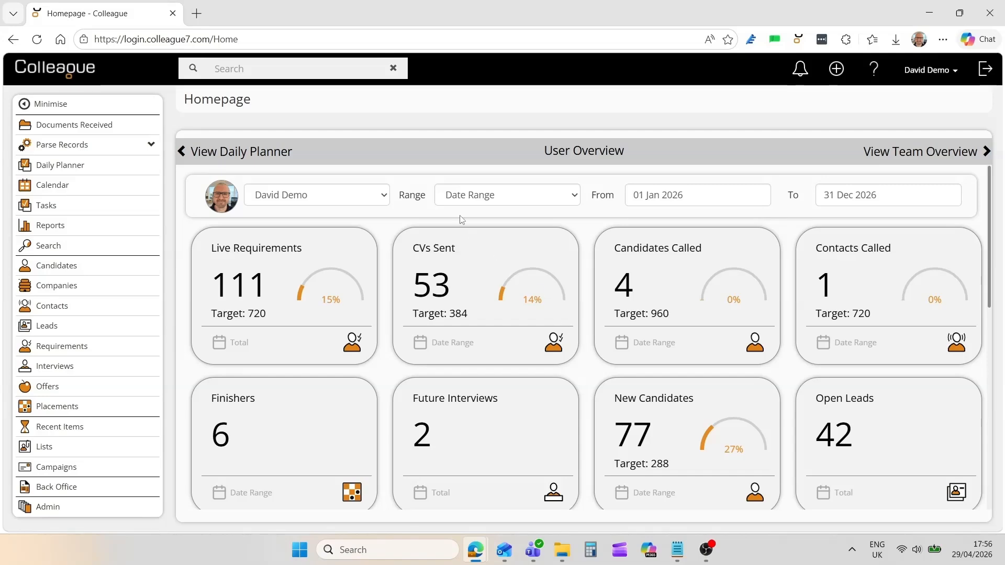
{"action": "left_click", "coordinate": [252, 159]}
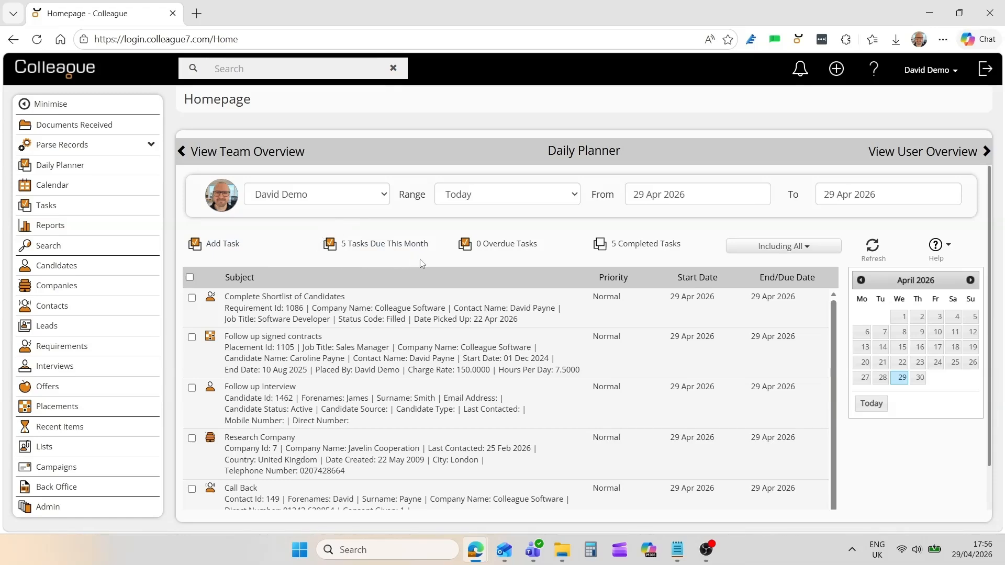
{"action": "left_click", "coordinate": [776, 248]}
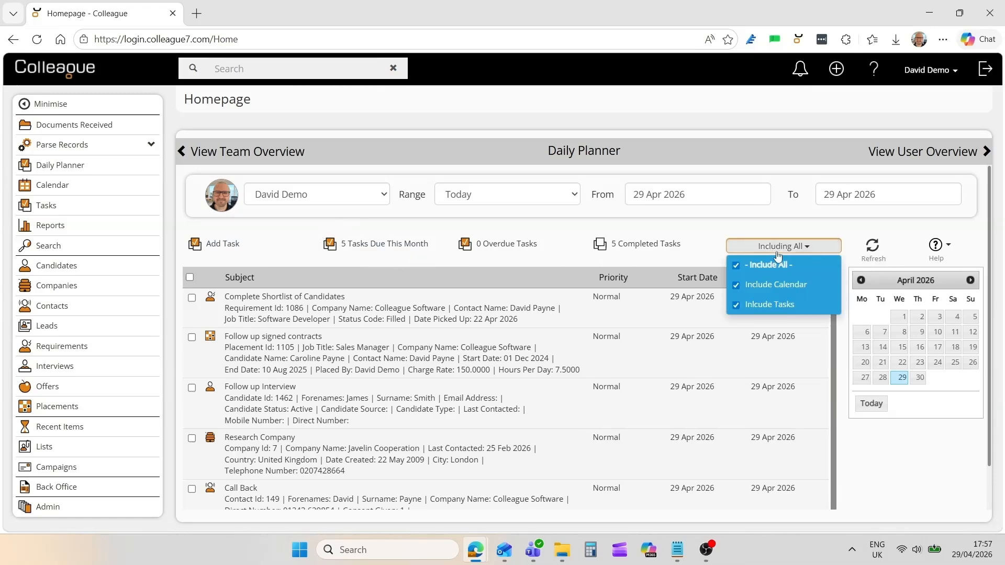
{"action": "left_click", "coordinate": [735, 286]}
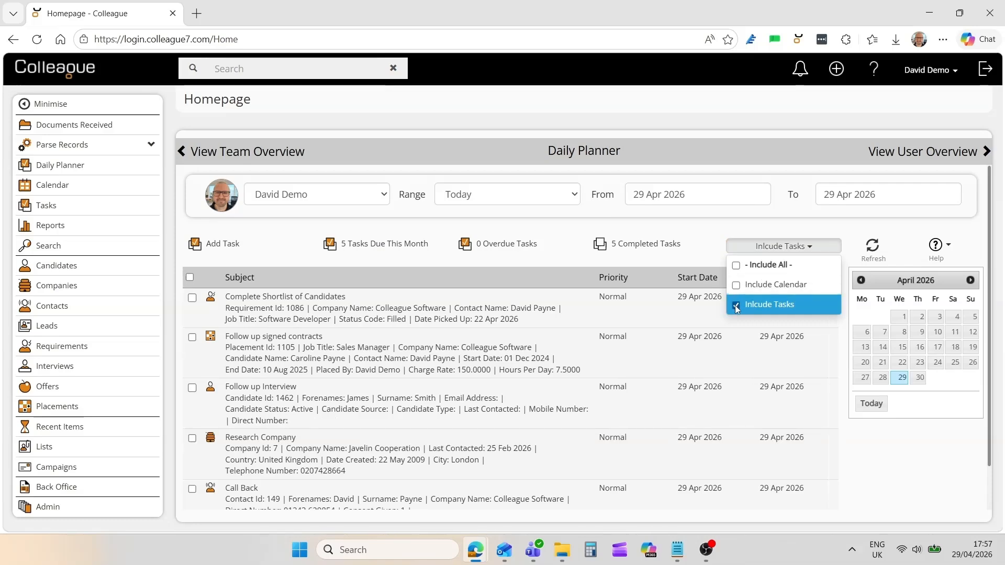
{"action": "left_click", "coordinate": [735, 306]}
{"action": "left_click", "coordinate": [736, 286]}
{"action": "left_click", "coordinate": [736, 305]}
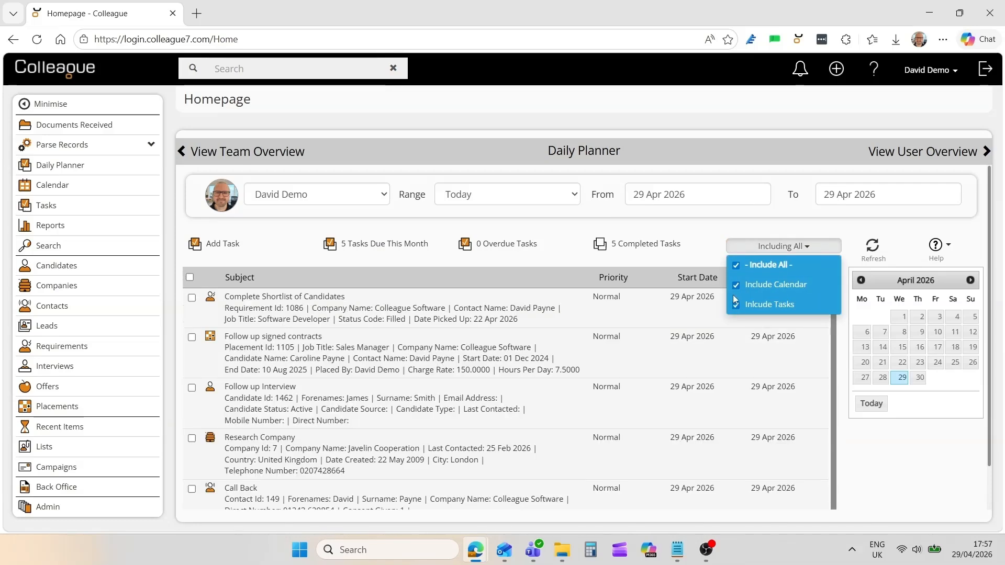
{"action": "left_click", "coordinate": [712, 262]}
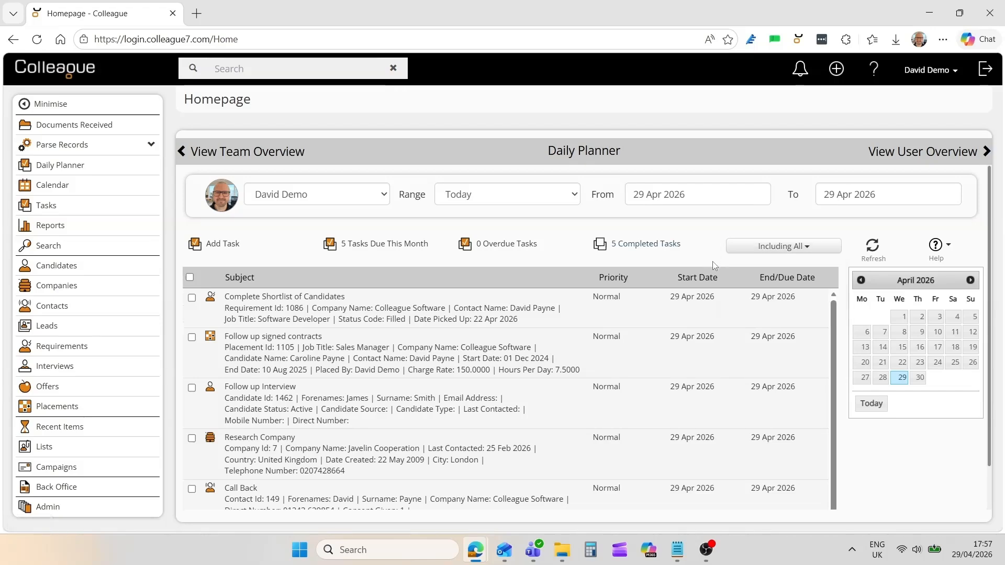
{"action": "left_click", "coordinate": [504, 197]}
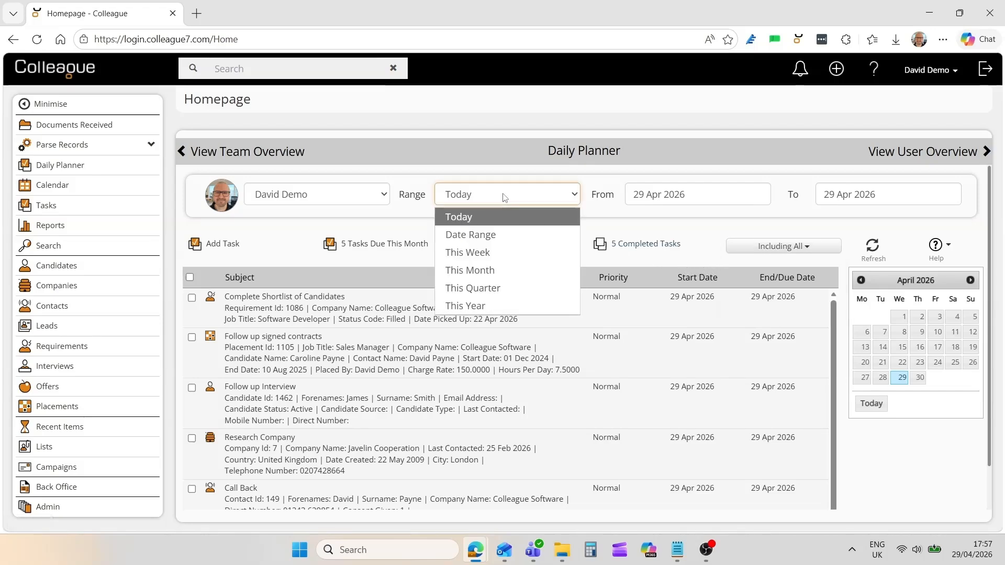
{"action": "left_click", "coordinate": [495, 236]}
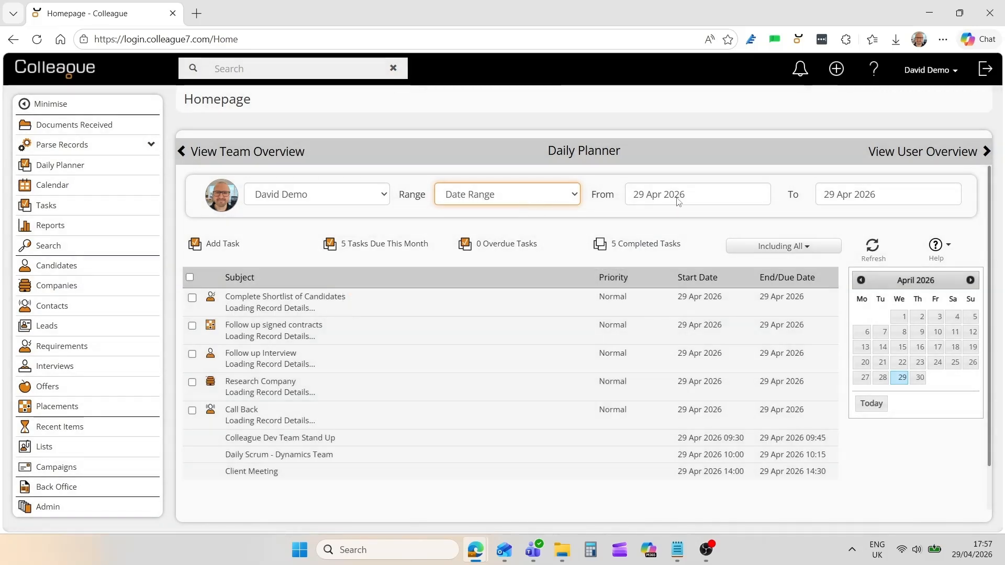
{"action": "left_click", "coordinate": [679, 202]}
{"action": "left_click", "coordinate": [873, 202]}
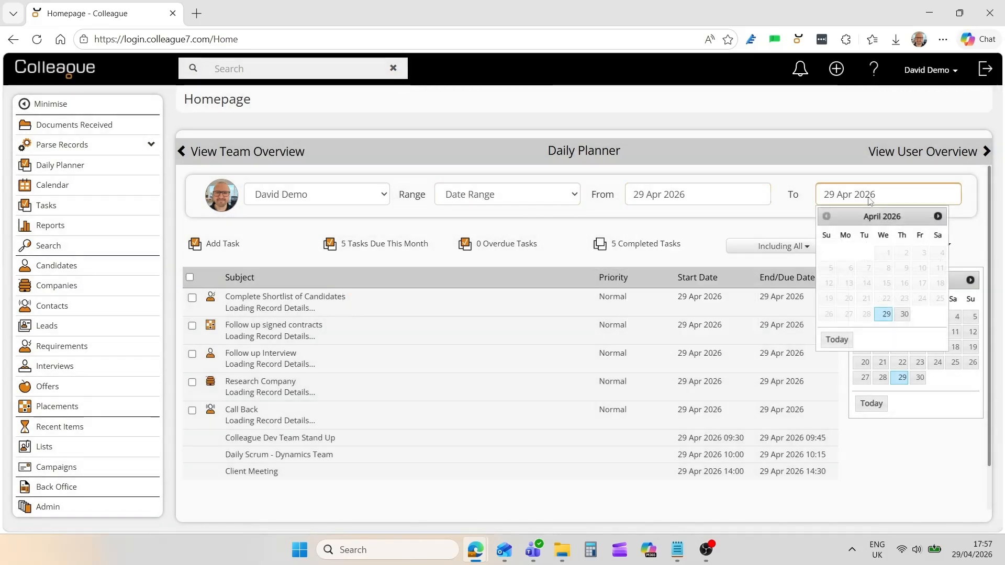
{"action": "left_click", "coordinate": [501, 199]}
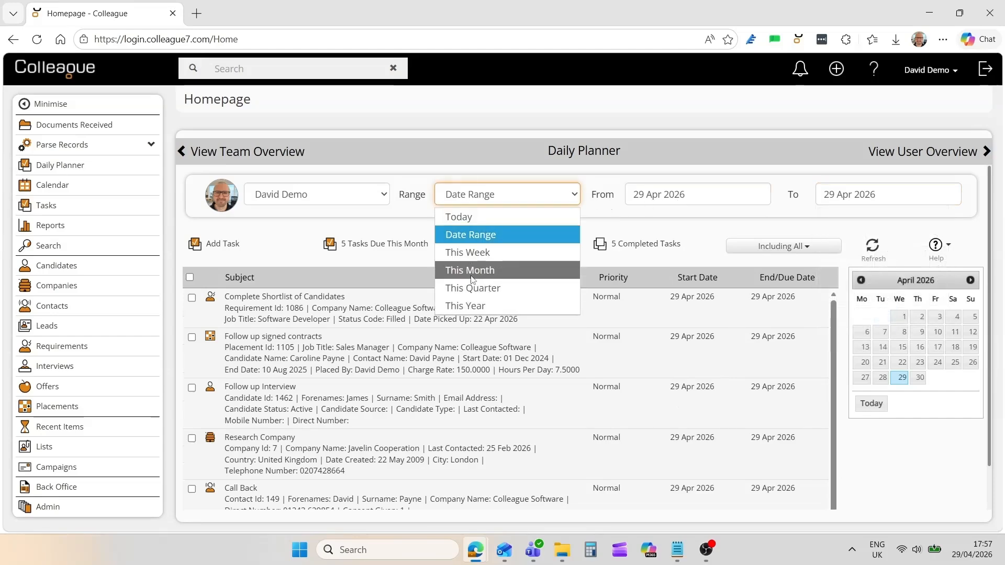
{"action": "left_click", "coordinate": [472, 219]}
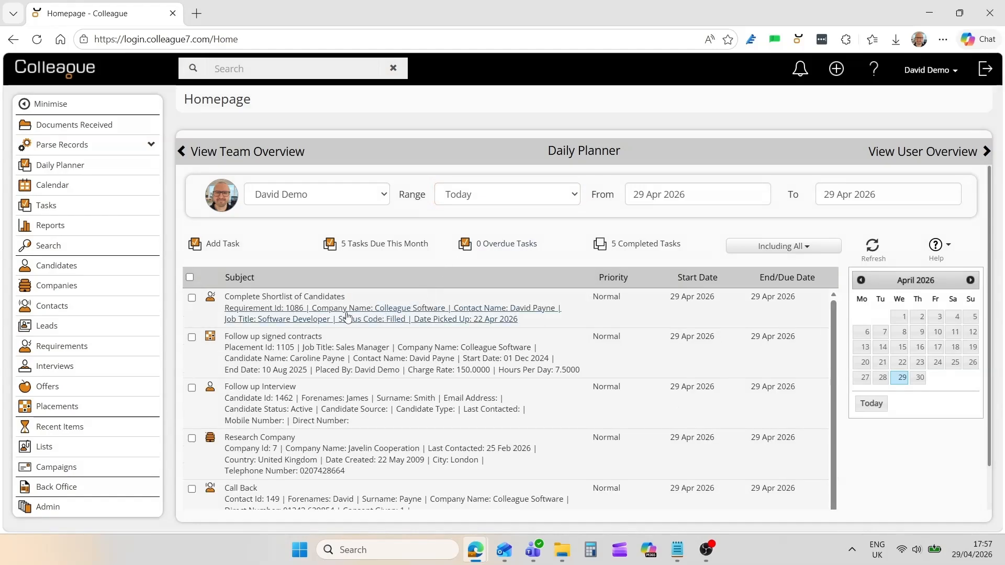
Complete the 'Complete Shortlist of Candidates' task, add a Meeting task due 1 May 2026, and show Team Overview.
{"action": "left_click", "coordinate": [193, 299]}
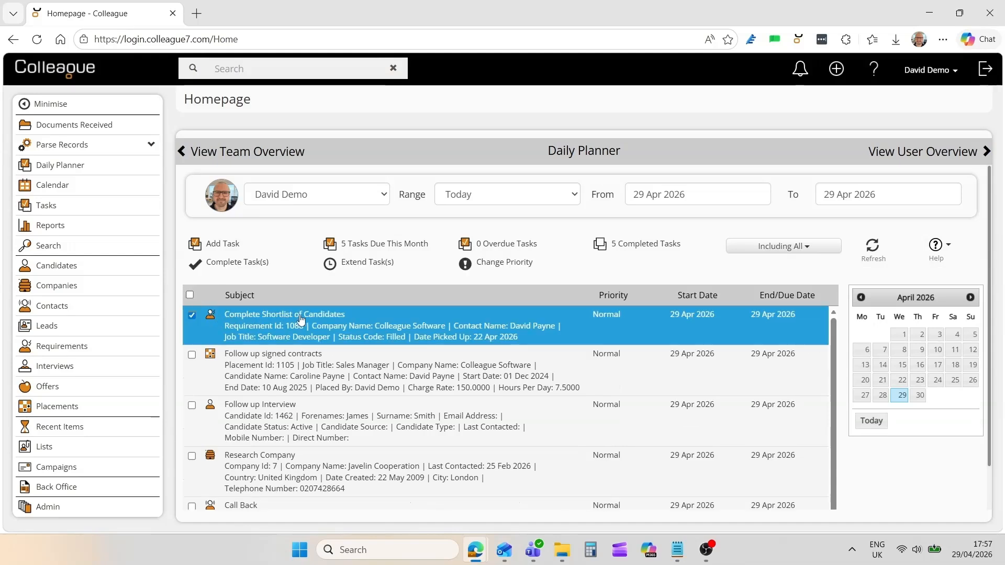
{"action": "left_click", "coordinate": [238, 264]}
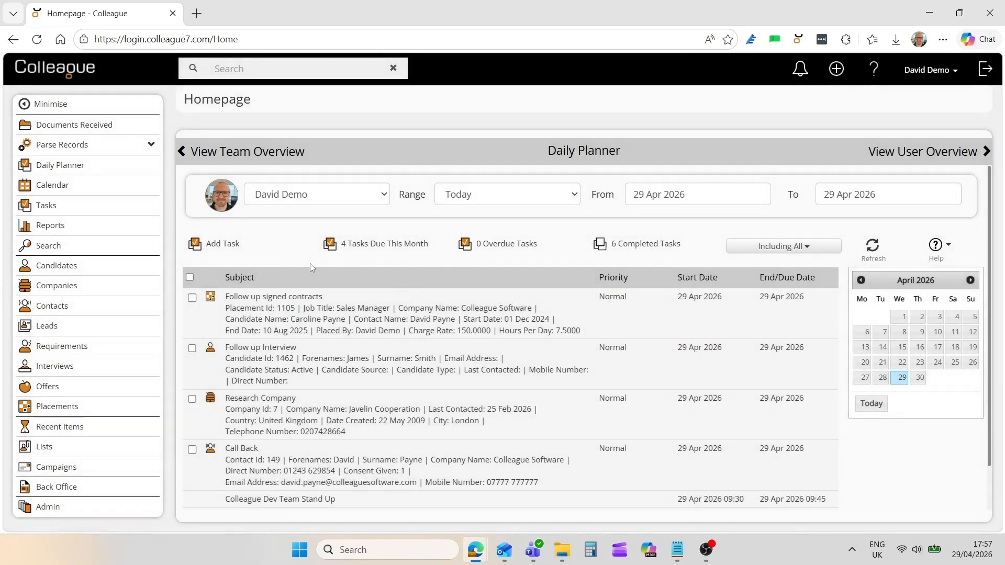
{"action": "left_click", "coordinate": [225, 247]}
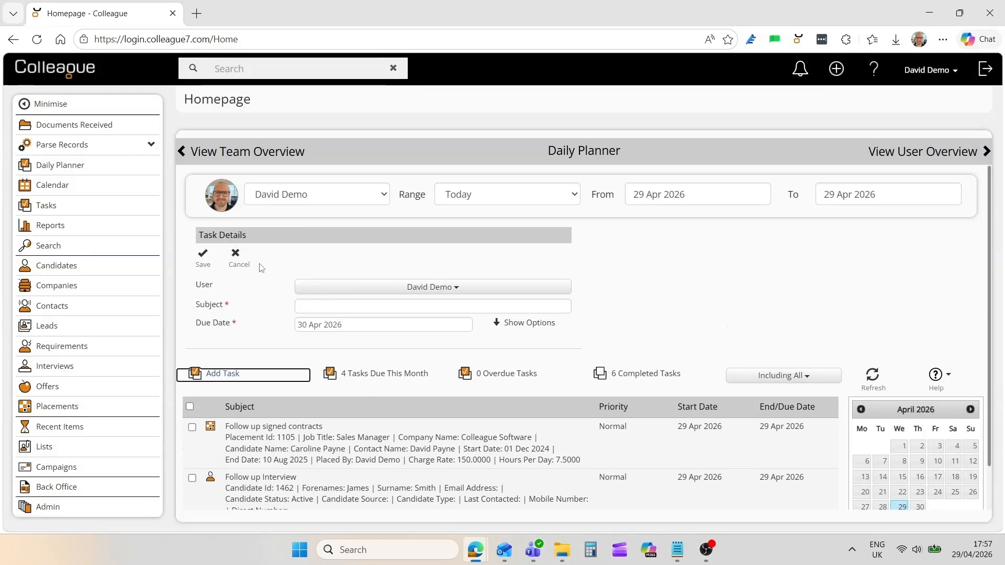
{"action": "left_click", "coordinate": [320, 307]}
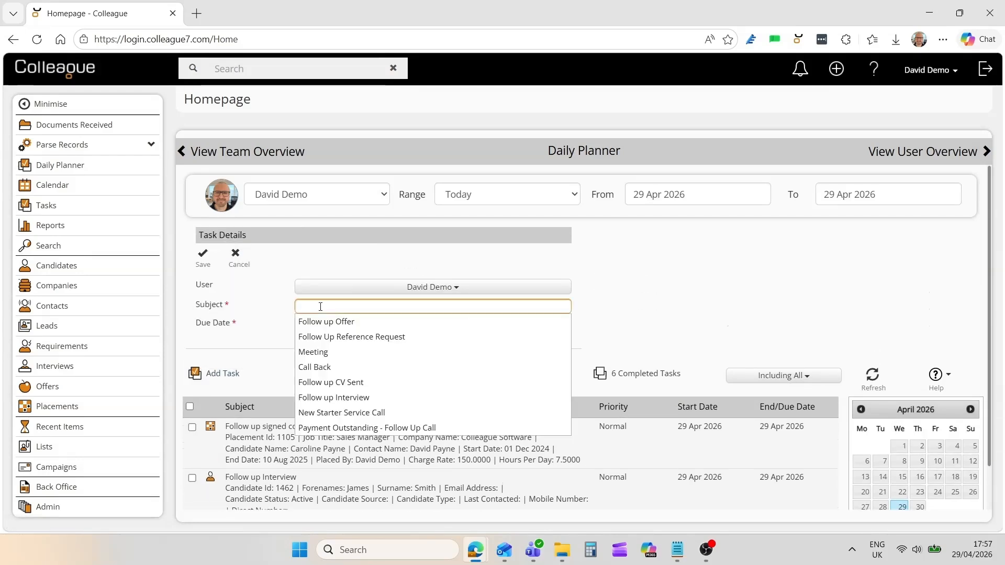
{"action": "left_click", "coordinate": [316, 352]}
{"action": "left_click", "coordinate": [343, 326]}
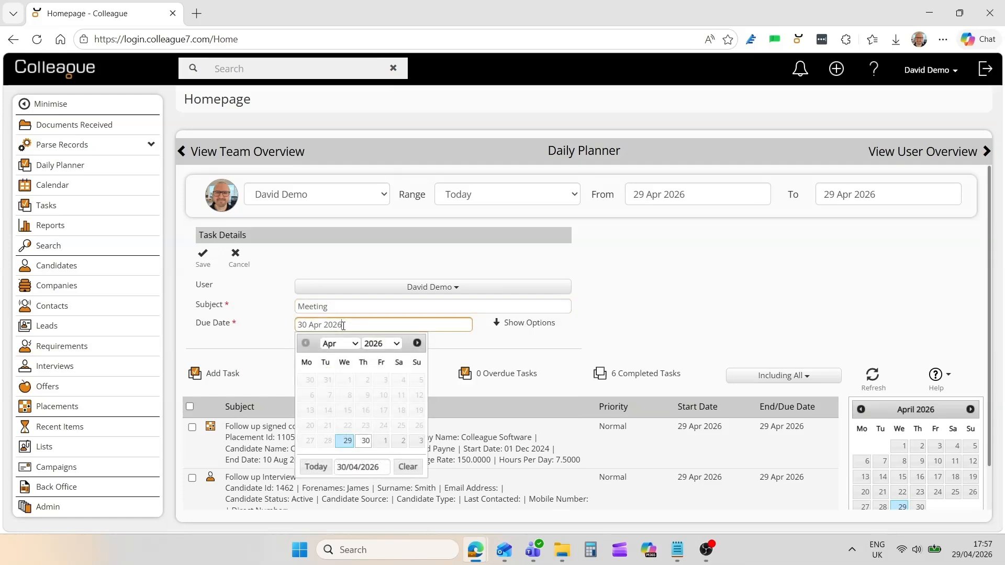
{"action": "left_click", "coordinate": [384, 441]}
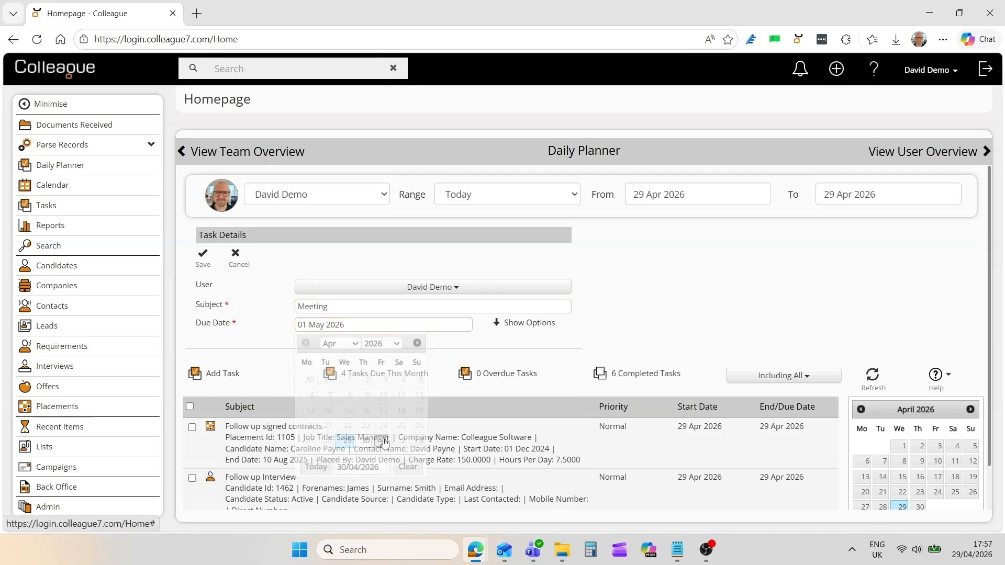
{"action": "left_click", "coordinate": [211, 257]}
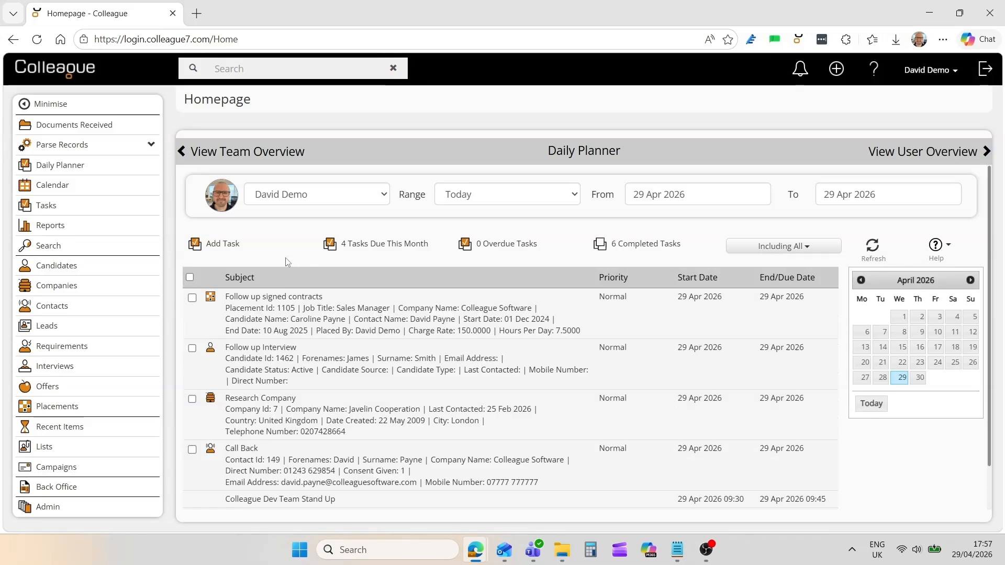
{"action": "left_click", "coordinate": [244, 157]}
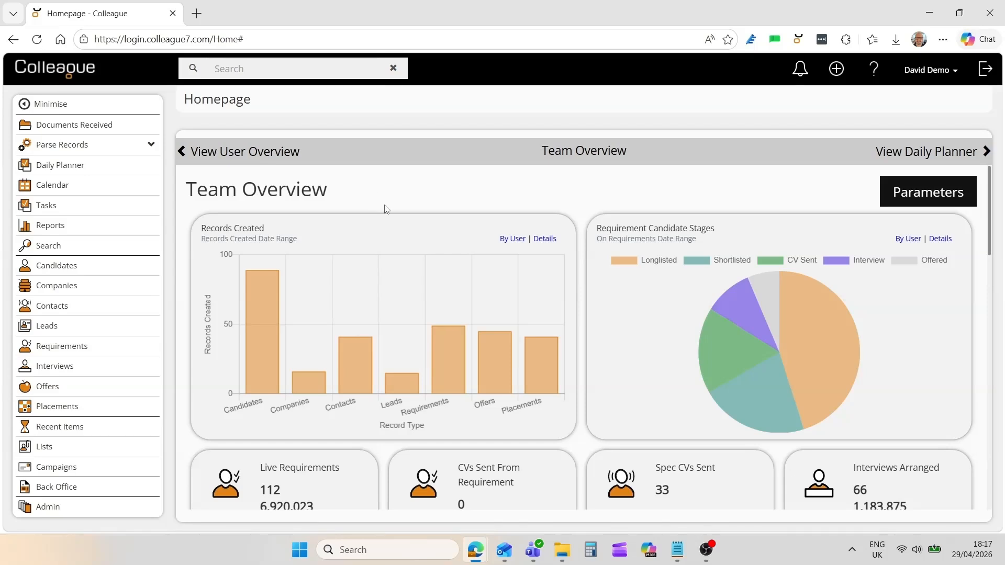
{"action": "left_click", "coordinate": [913, 195]}
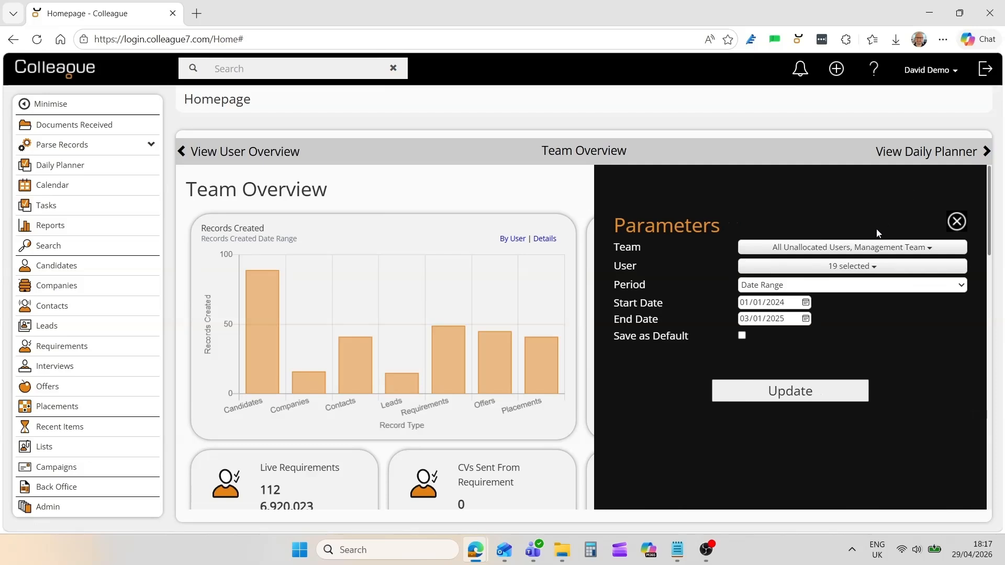
{"action": "left_click", "coordinate": [831, 254]}
{"action": "left_click", "coordinate": [832, 248]}
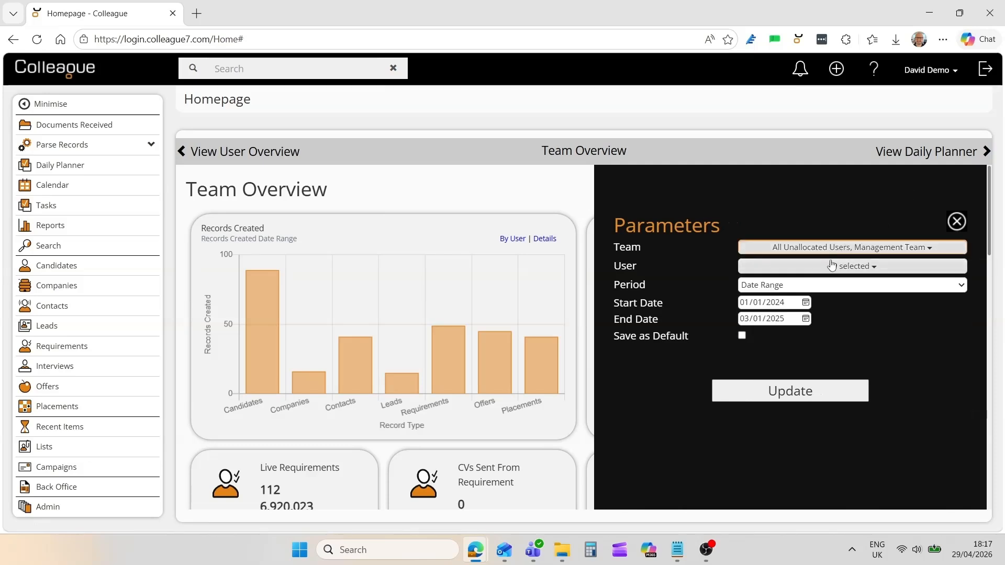
{"action": "left_click", "coordinate": [831, 267]}
{"action": "left_click", "coordinate": [830, 267]}
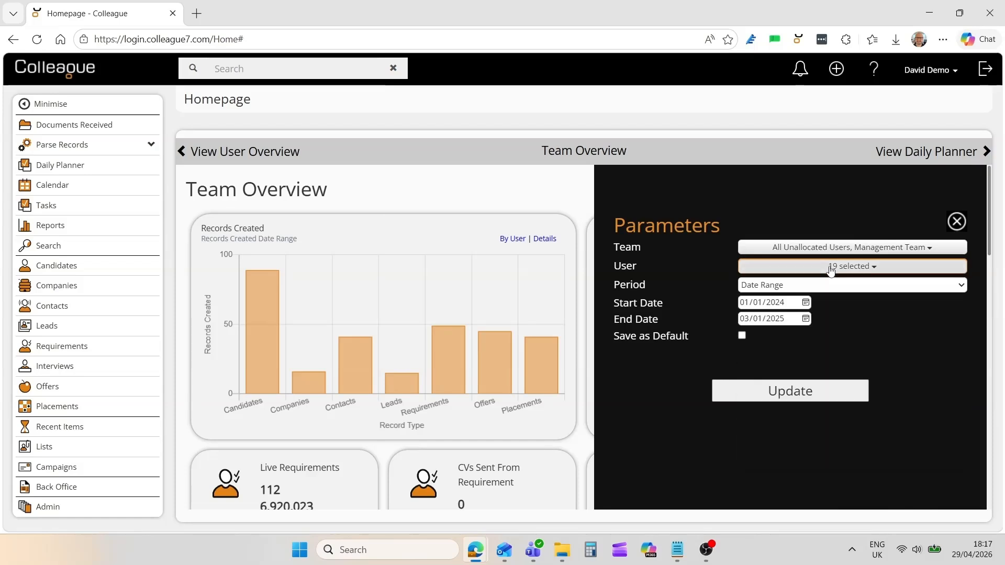
{"action": "left_click", "coordinate": [828, 285]}
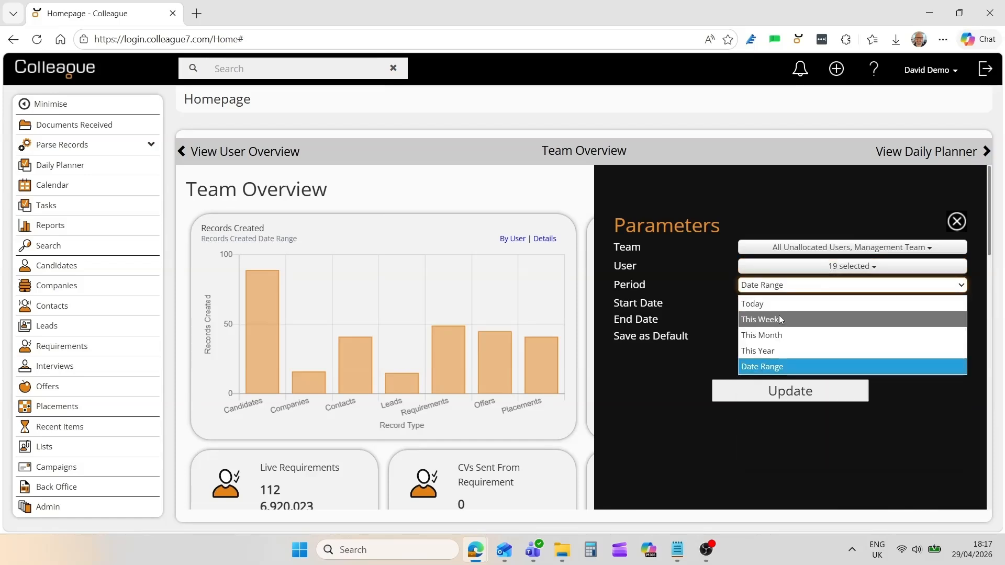
{"action": "left_click", "coordinate": [715, 309]}
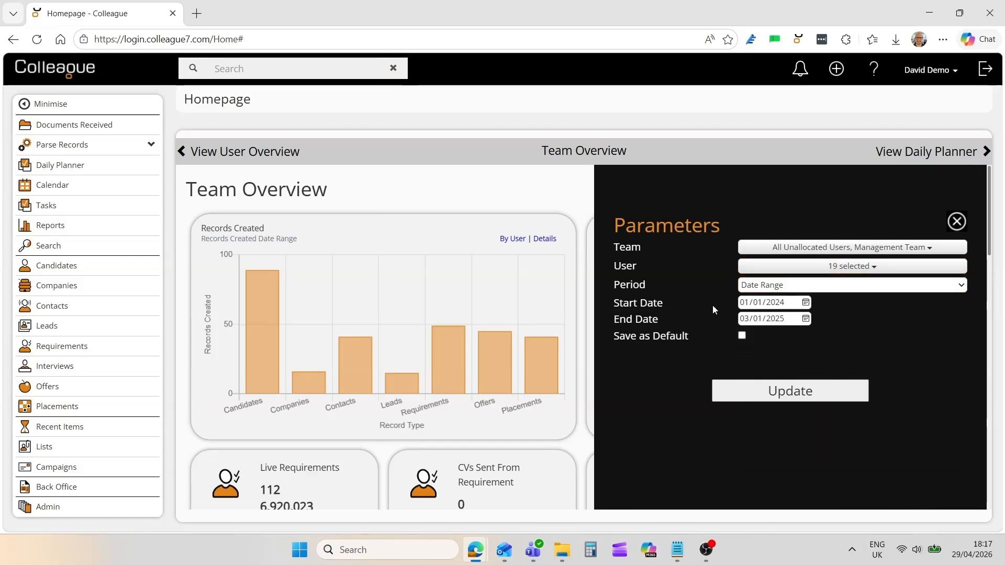
{"action": "left_click", "coordinate": [957, 222]}
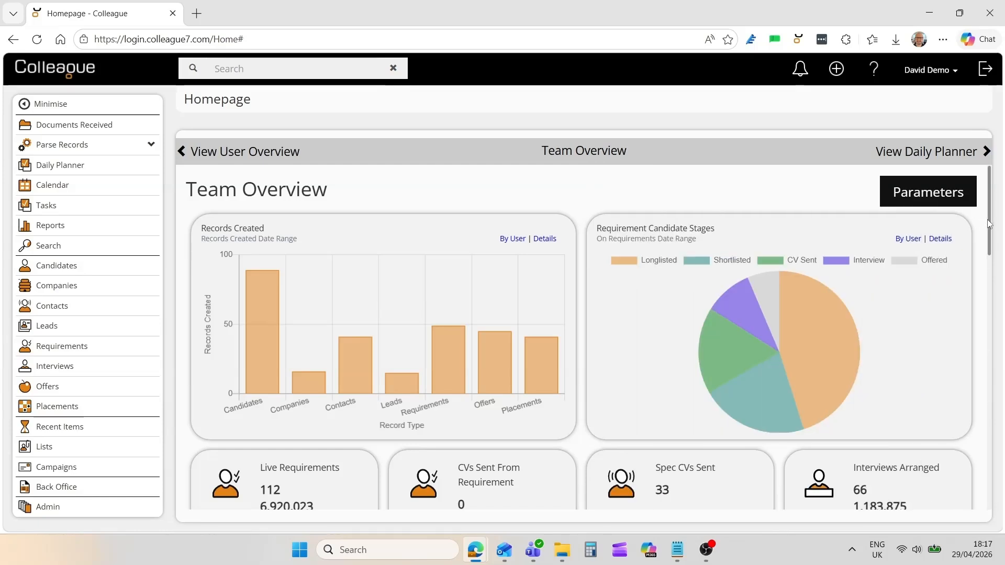
{"action": "left_click_drag", "start_coordinate": [989, 224], "coordinate": [991, 285]}
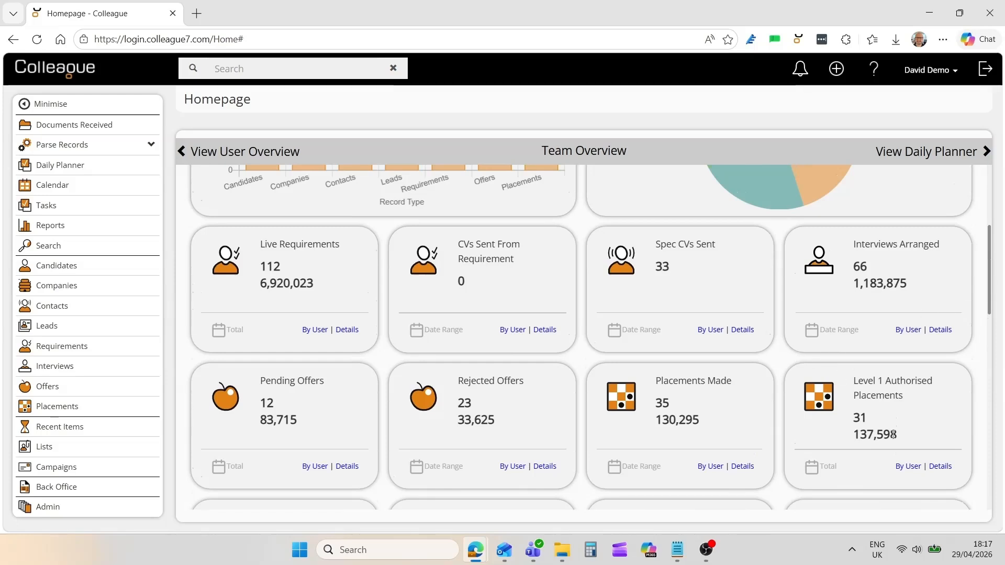
{"action": "left_click", "coordinate": [941, 468]}
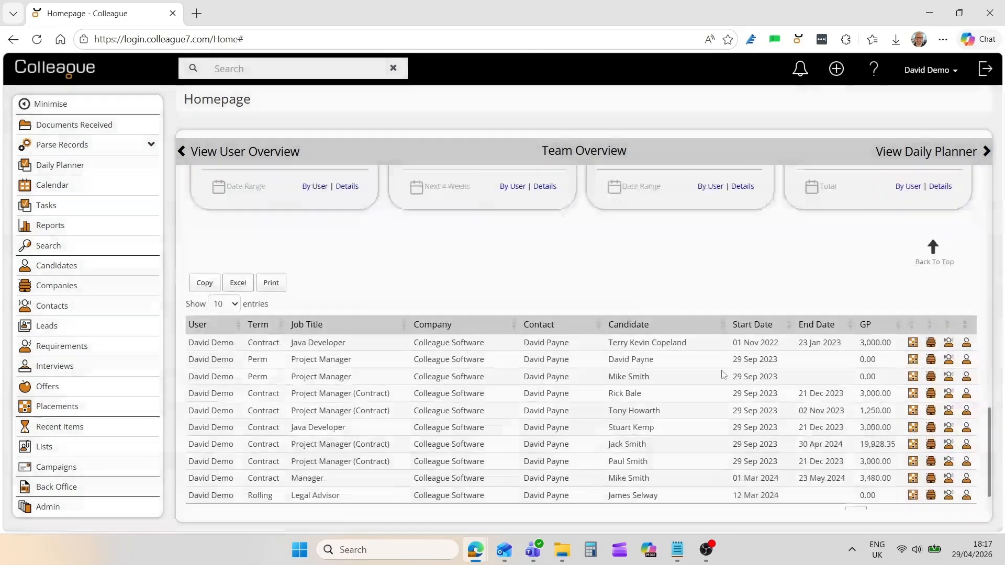
{"action": "scroll", "coordinate": [723, 375], "scroll_direction": "down", "scroll_amount": 1}
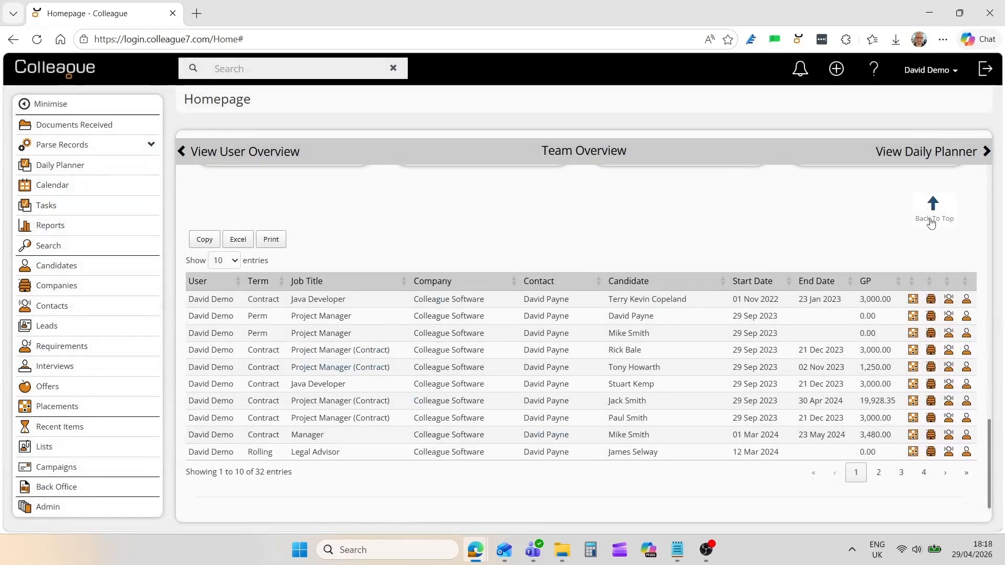
{"action": "left_click", "coordinate": [931, 223]}
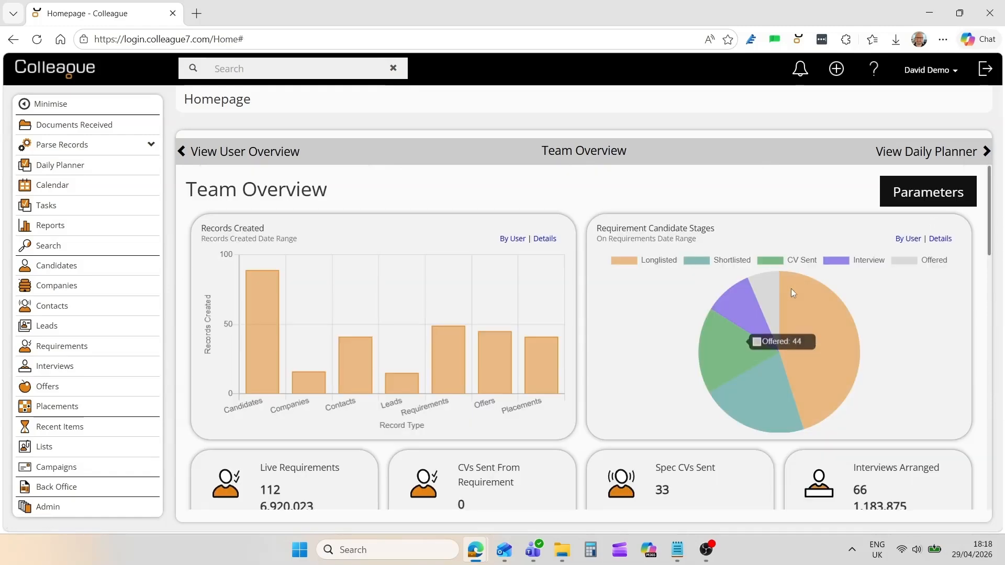
{"action": "scroll", "coordinate": [733, 348], "scroll_direction": "down", "scroll_amount": 5}
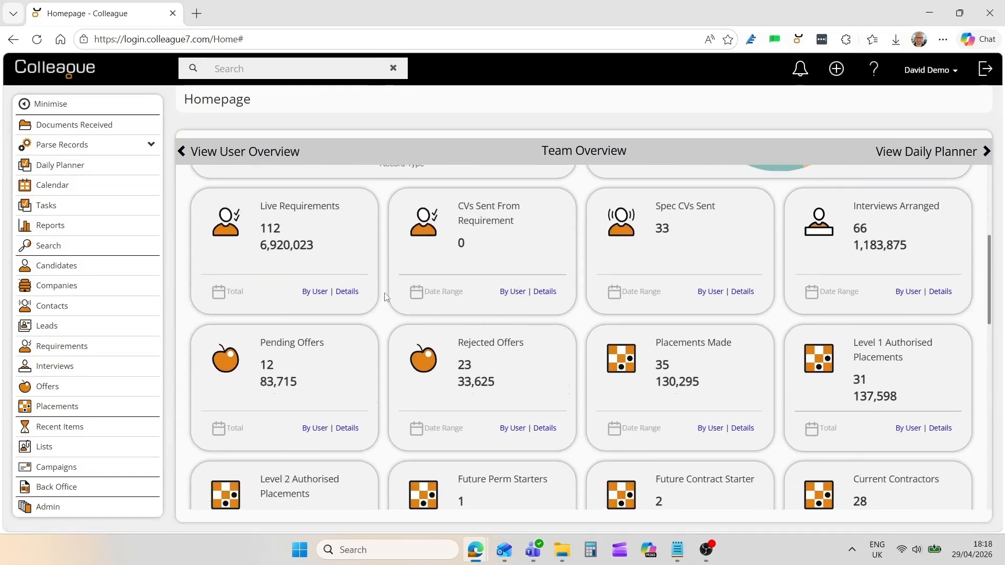
{"action": "left_click", "coordinate": [347, 291]}
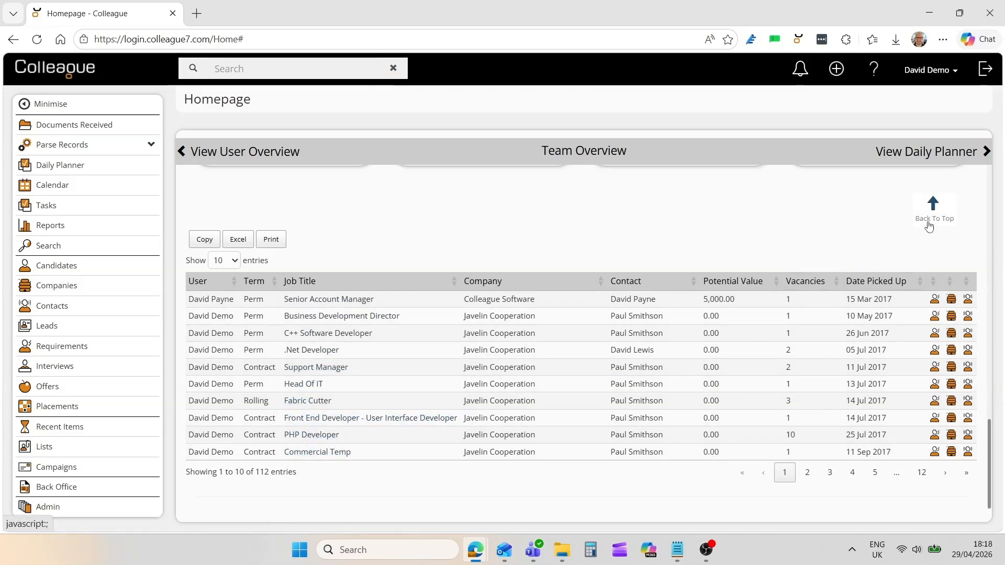
{"action": "left_click", "coordinate": [929, 222]}
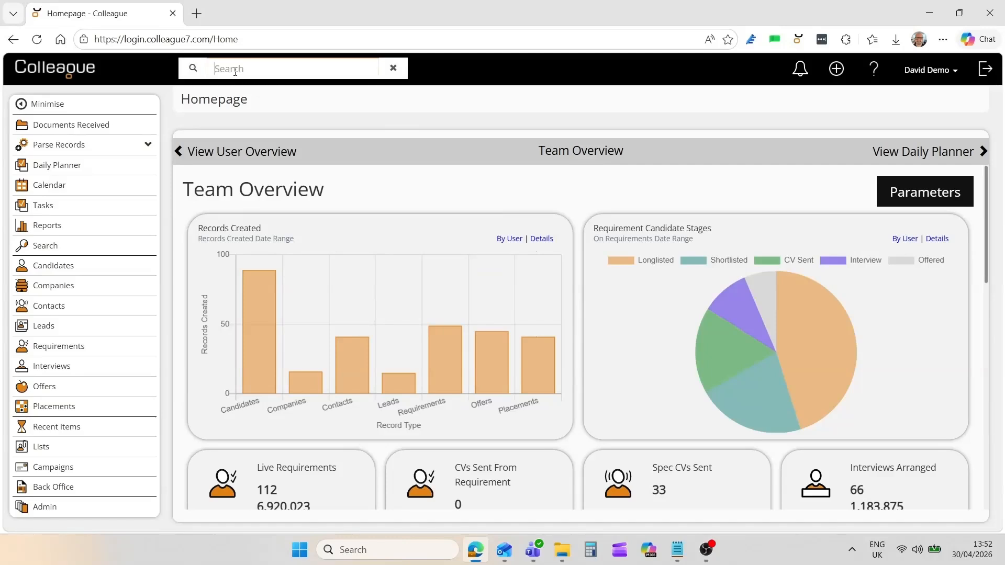
Quick-search the candidate's name and filter the results to Interview records.
{"action": "key", "text": "Return"}
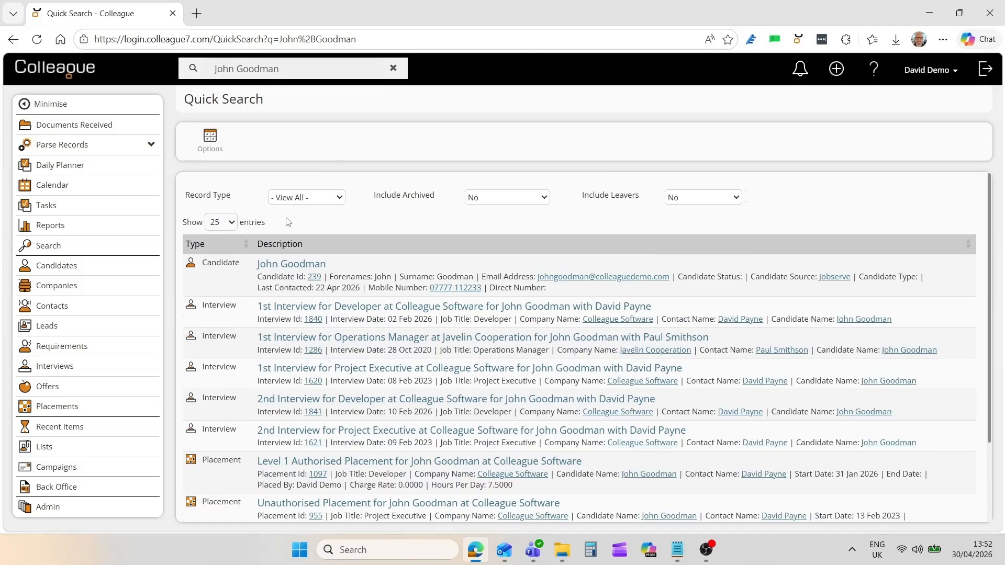
{"action": "left_click", "coordinate": [313, 203]}
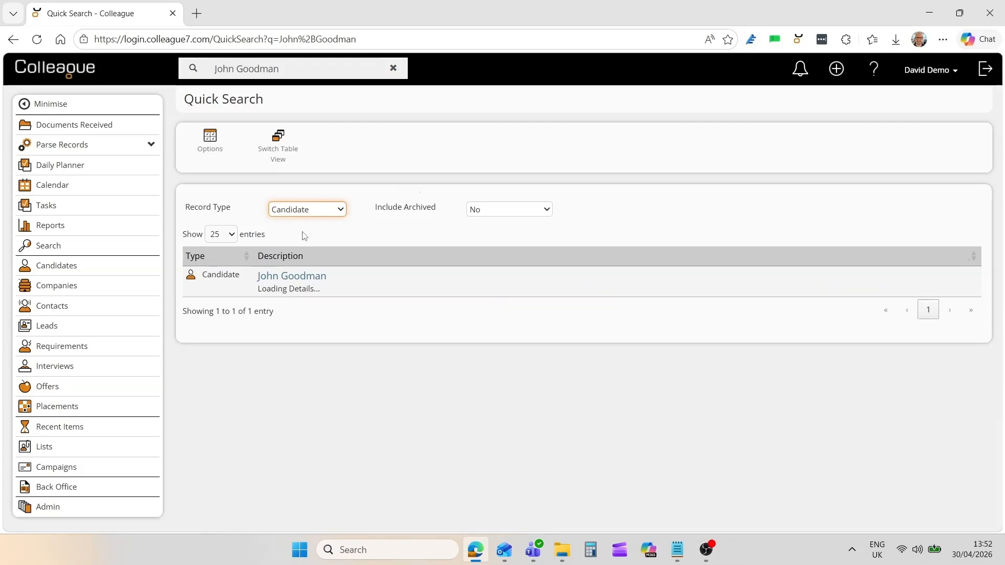
{"action": "left_click", "coordinate": [317, 212]}
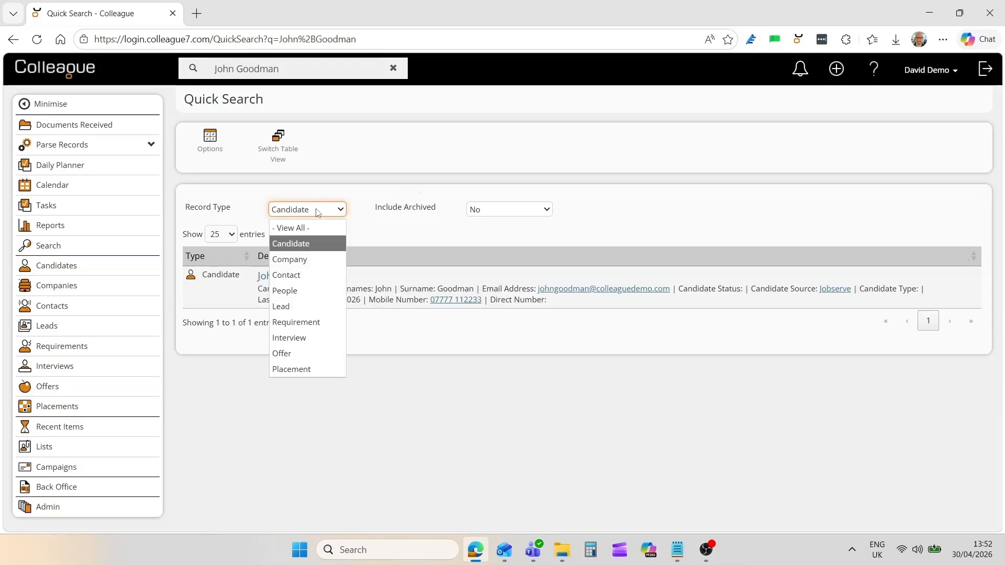
{"action": "left_click", "coordinate": [312, 339]}
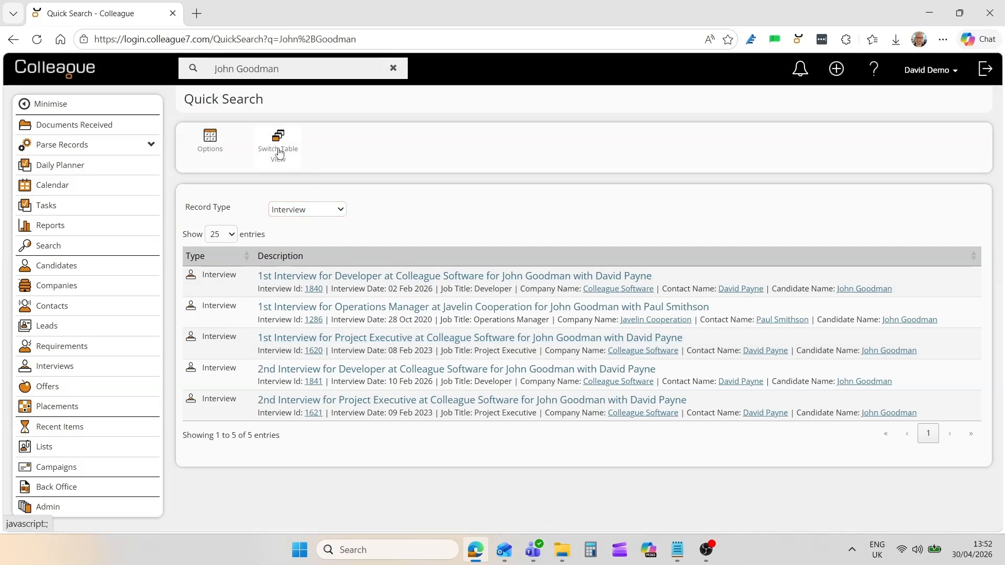
Show the interview results as a table sorted by Interview Date, newest first.
{"action": "left_click", "coordinate": [283, 159]}
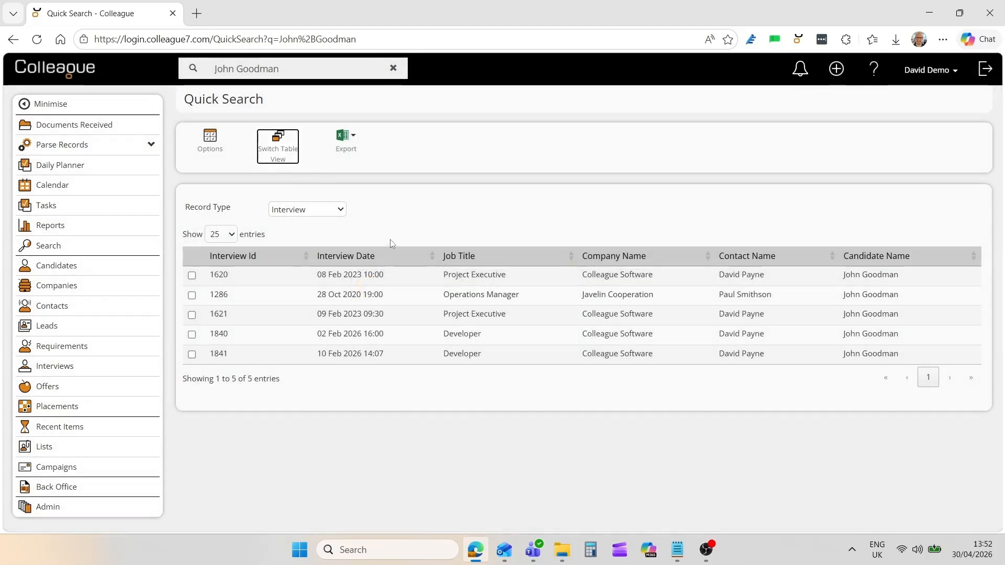
{"action": "left_click", "coordinate": [398, 256]}
{"action": "left_click", "coordinate": [403, 268]}
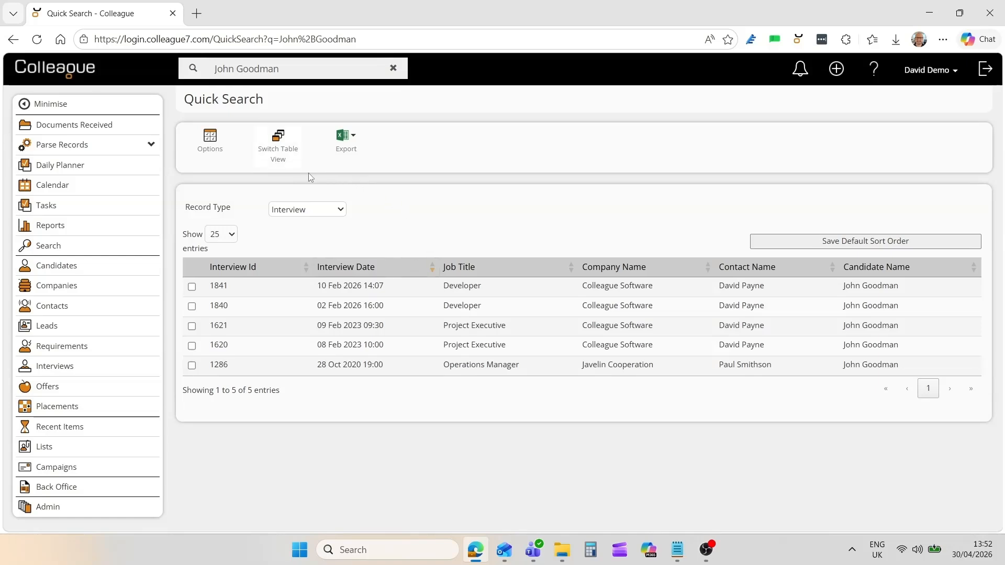
Return to the description list layout and filter the results to Candidate records.
{"action": "left_click", "coordinate": [288, 159]}
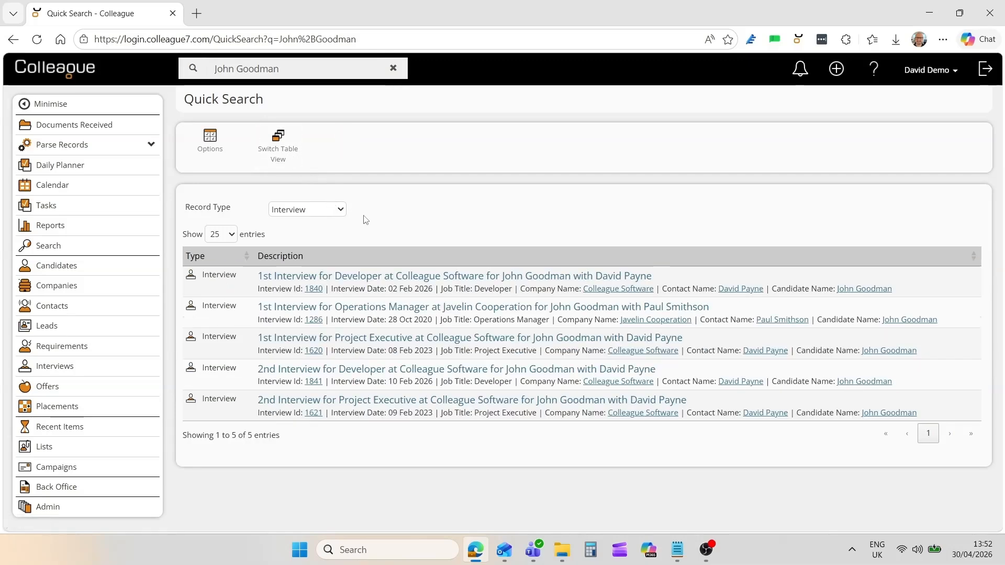
{"action": "left_click", "coordinate": [320, 214]}
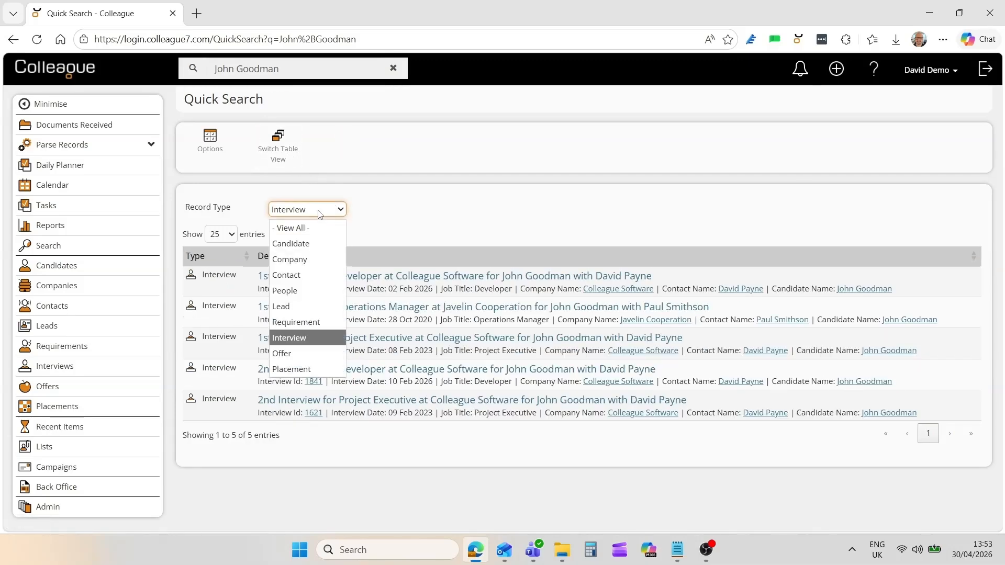
{"action": "left_click", "coordinate": [297, 239]}
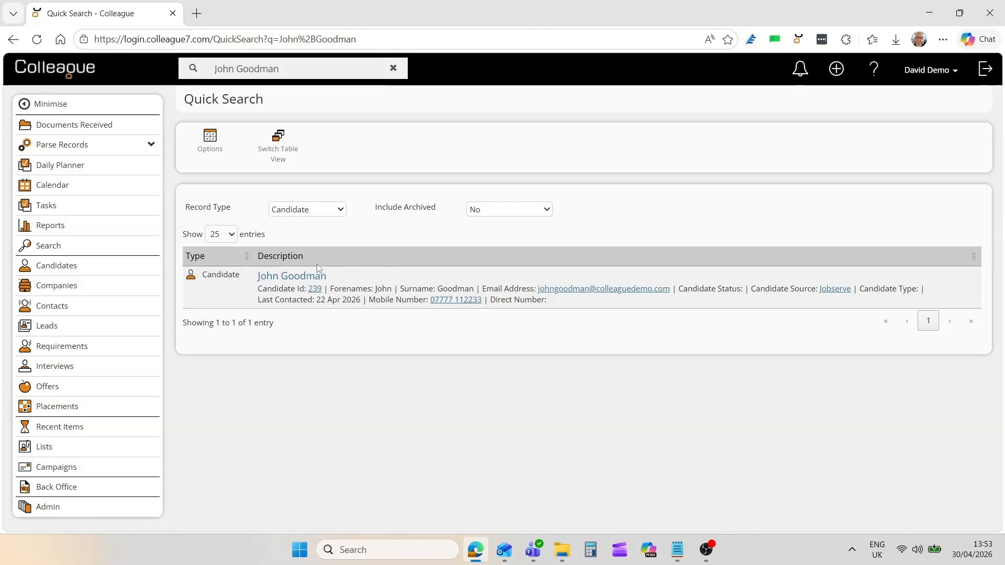
Move Candidate Type above Candidate Status in the candidate listing fields.
{"action": "left_click", "coordinate": [213, 152]}
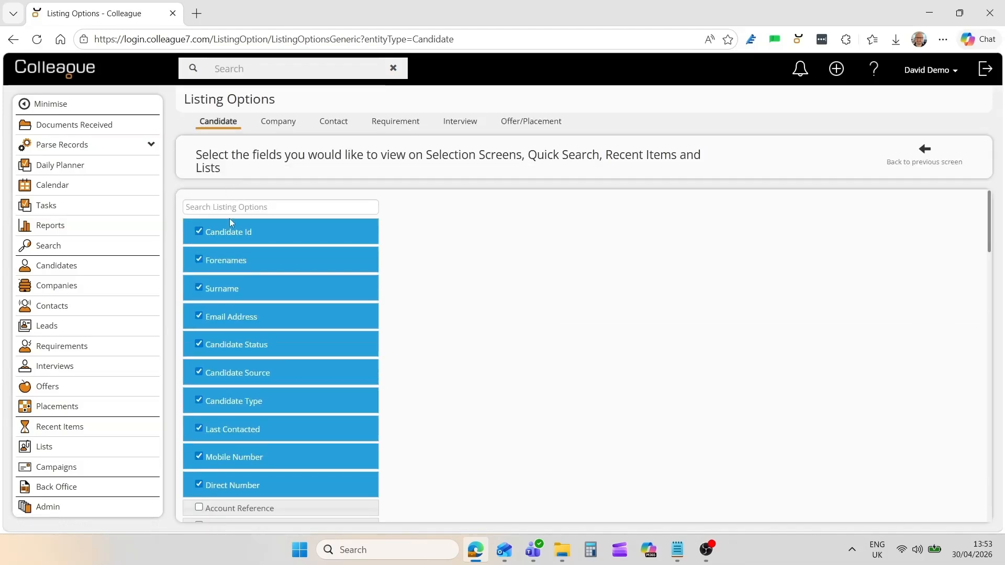
{"action": "scroll", "coordinate": [360, 368], "scroll_direction": "down", "scroll_amount": 10}
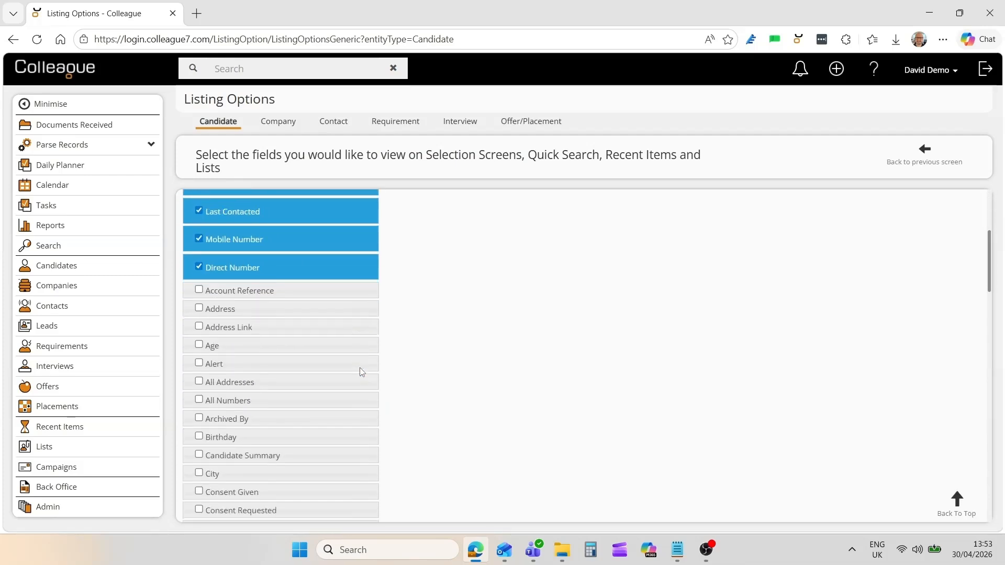
{"action": "scroll", "coordinate": [360, 372], "scroll_direction": "down", "scroll_amount": 3}
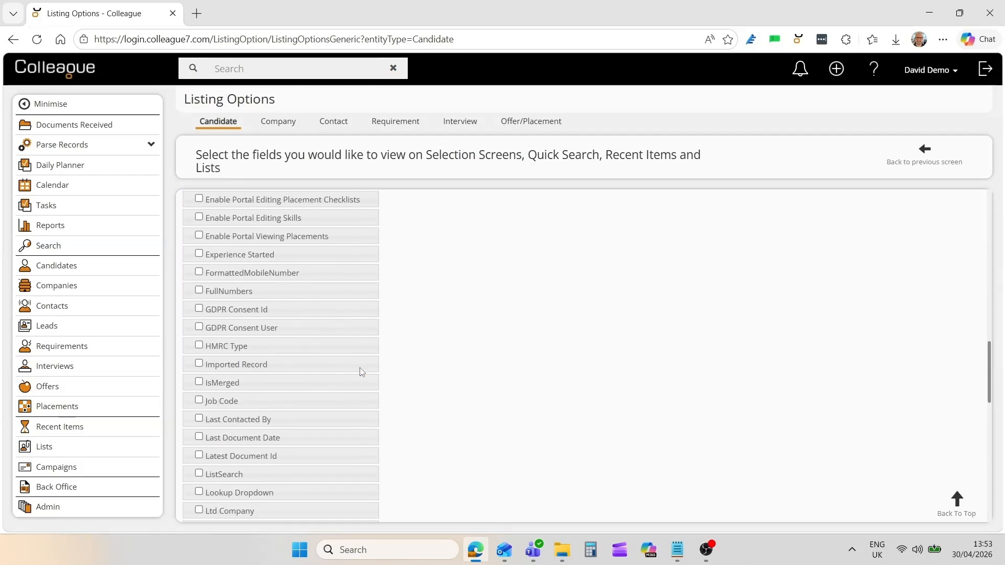
{"action": "scroll", "coordinate": [360, 371], "scroll_direction": "up", "scroll_amount": 13}
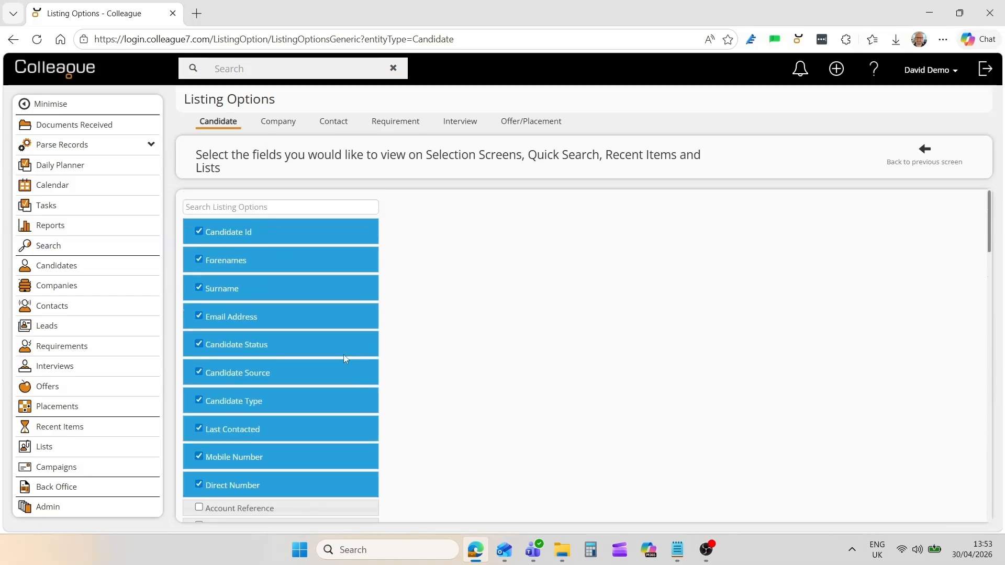
{"action": "left_click_drag", "start_coordinate": [276, 397], "coordinate": [276, 343]}
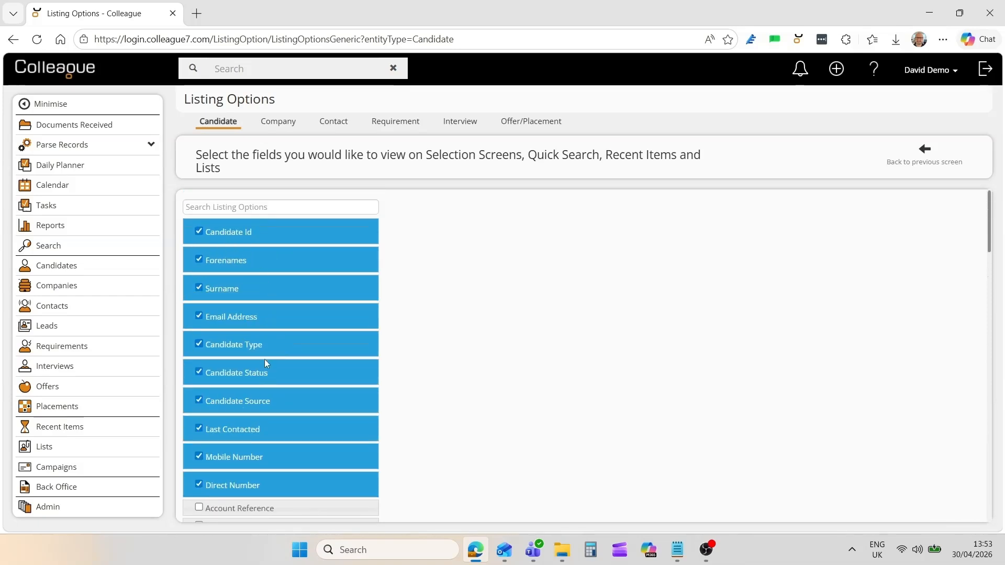
Look over the company, contact, requirement and interview listing fields, then go back to Quick Search.
{"action": "left_click", "coordinate": [274, 130]}
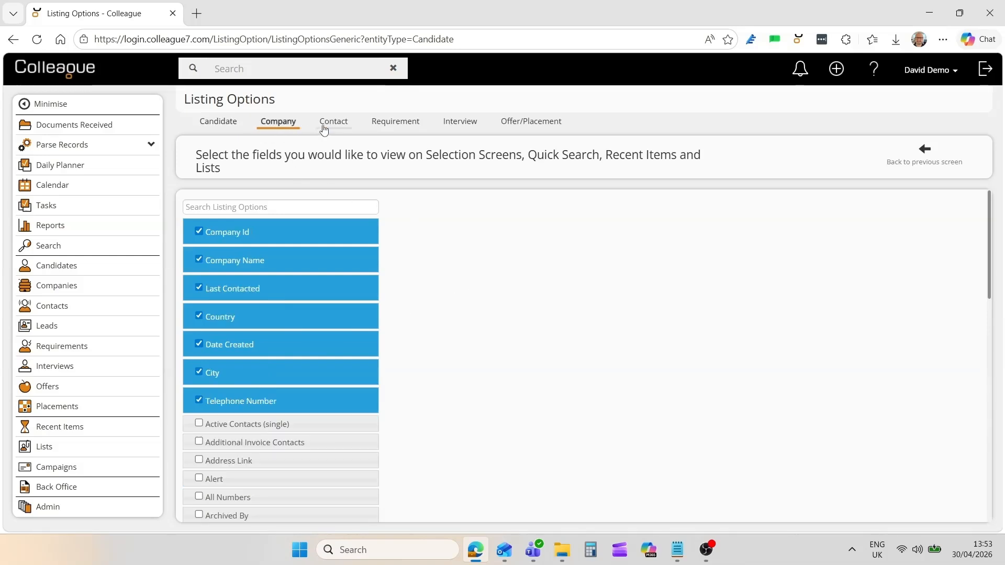
{"action": "left_click", "coordinate": [324, 128]}
{"action": "left_click", "coordinate": [401, 129]}
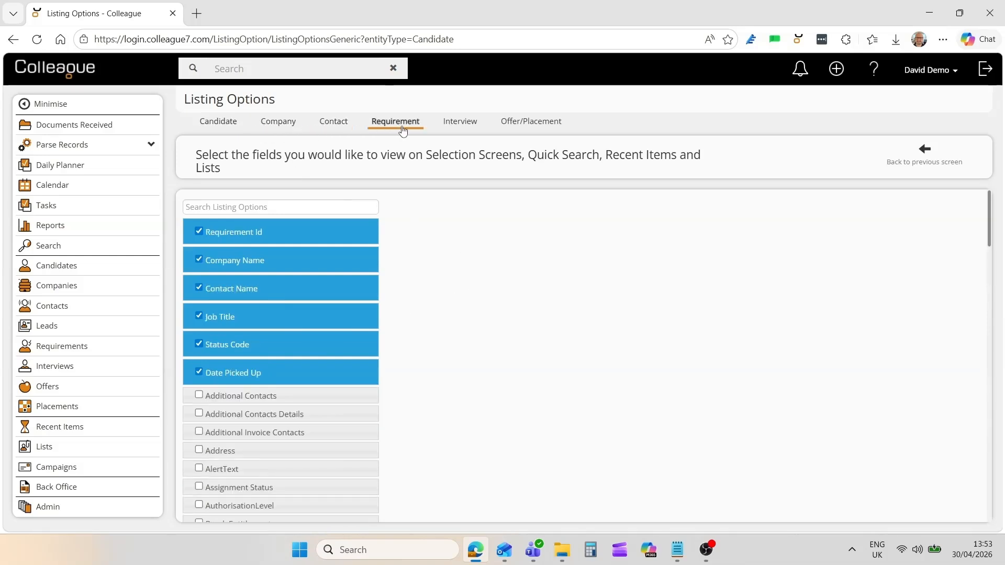
{"action": "left_click", "coordinate": [461, 128]}
{"action": "left_click", "coordinate": [226, 127]}
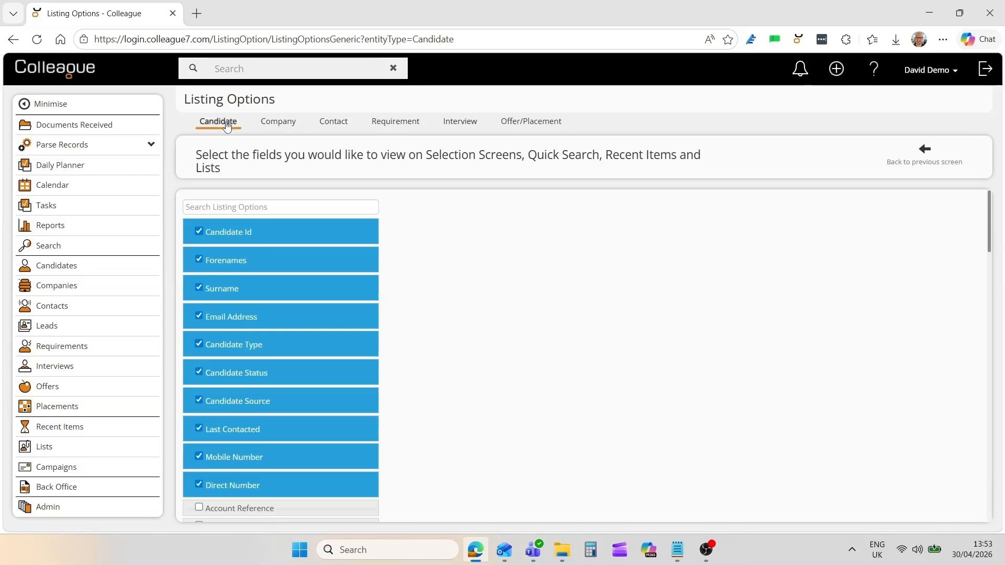
{"action": "left_click", "coordinate": [921, 163]}
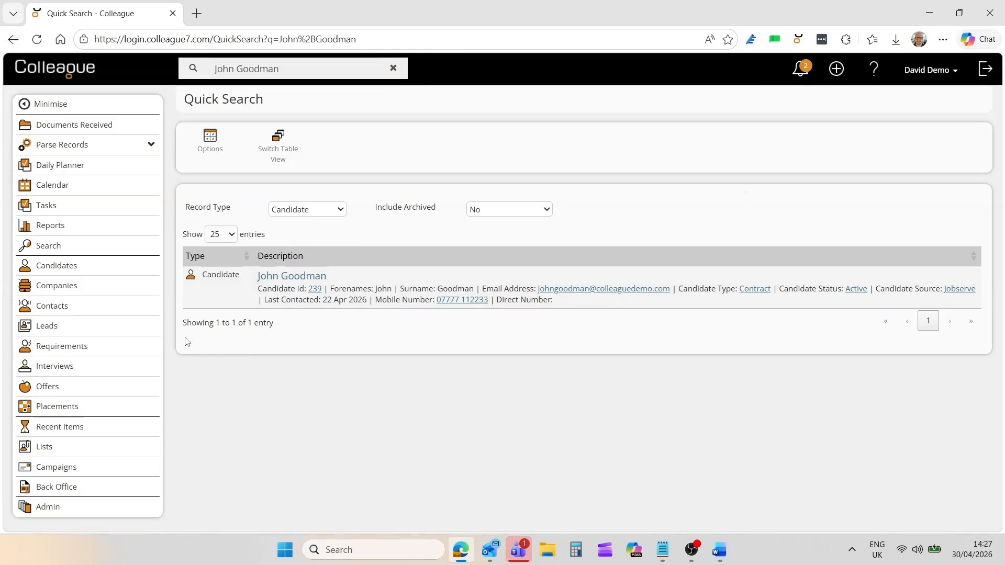
Browse the Companies, Contacts and Leads search pages before returning to Candidates search.
{"action": "left_click", "coordinate": [74, 267]}
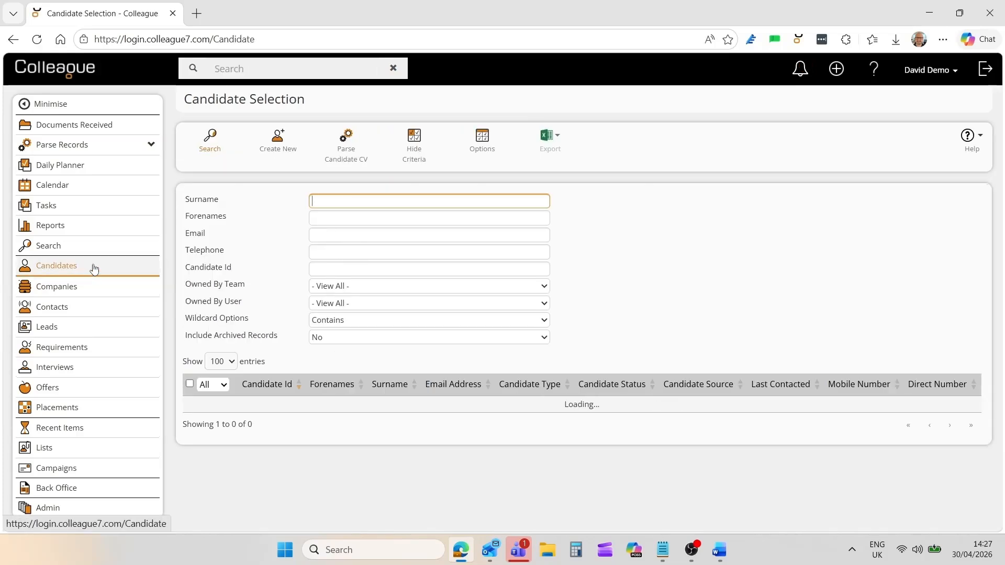
{"action": "left_click", "coordinate": [67, 288]}
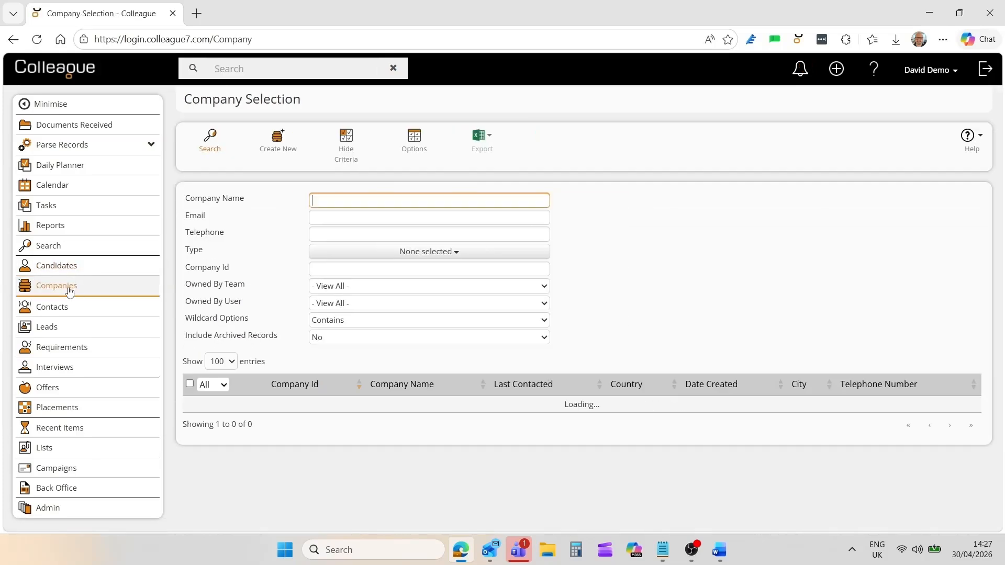
{"action": "left_click", "coordinate": [63, 309]}
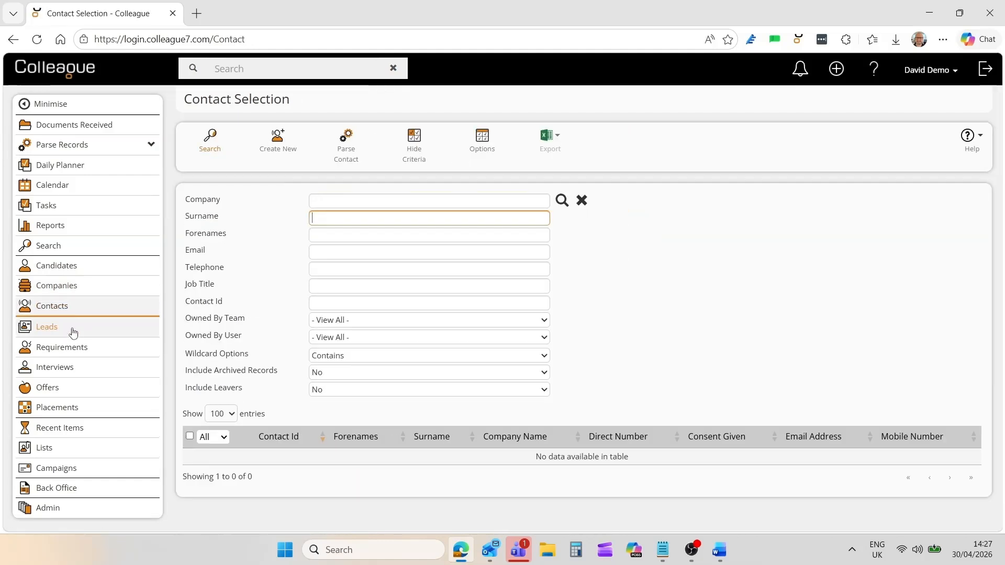
{"action": "left_click", "coordinate": [49, 334]}
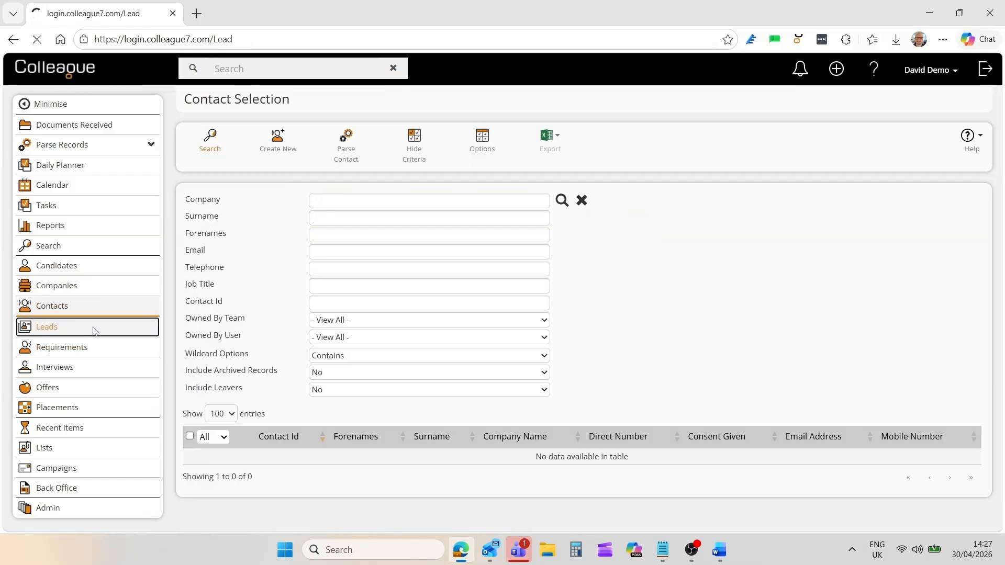
{"action": "left_click", "coordinate": [66, 269]}
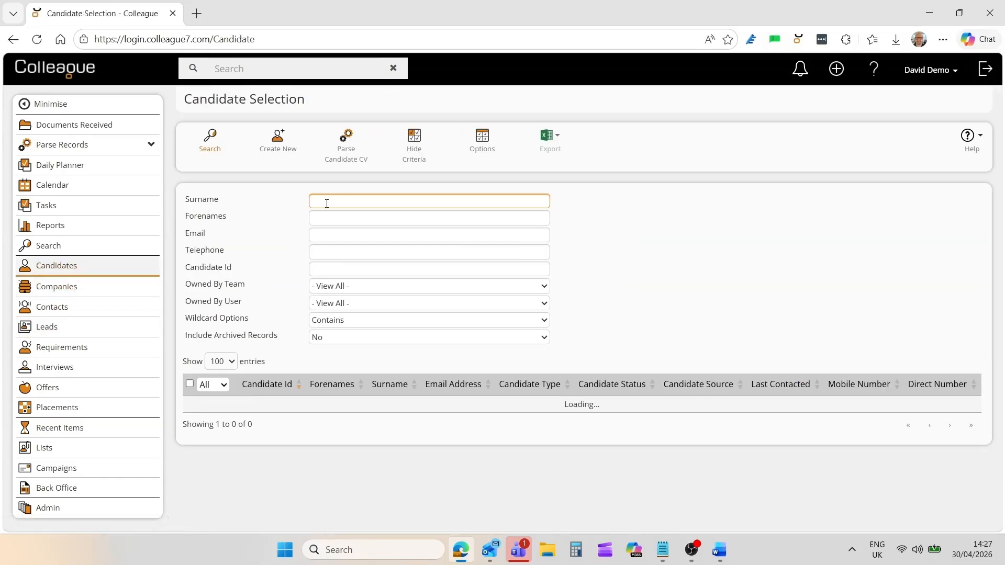
Search candidates by partial surname and forename, and select the single matching candidate's row.
{"action": "type", "text": "goodman"}
{"action": "key", "text": "Tab"}
{"action": "type", "text": "jo"}
{"action": "key", "text": "Return"}
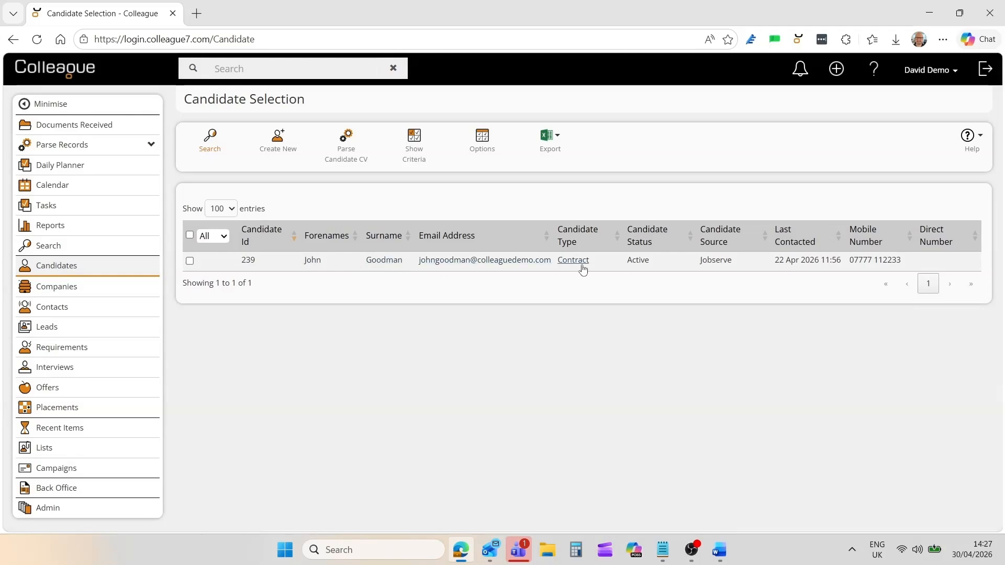
{"action": "left_click", "coordinate": [342, 261]}
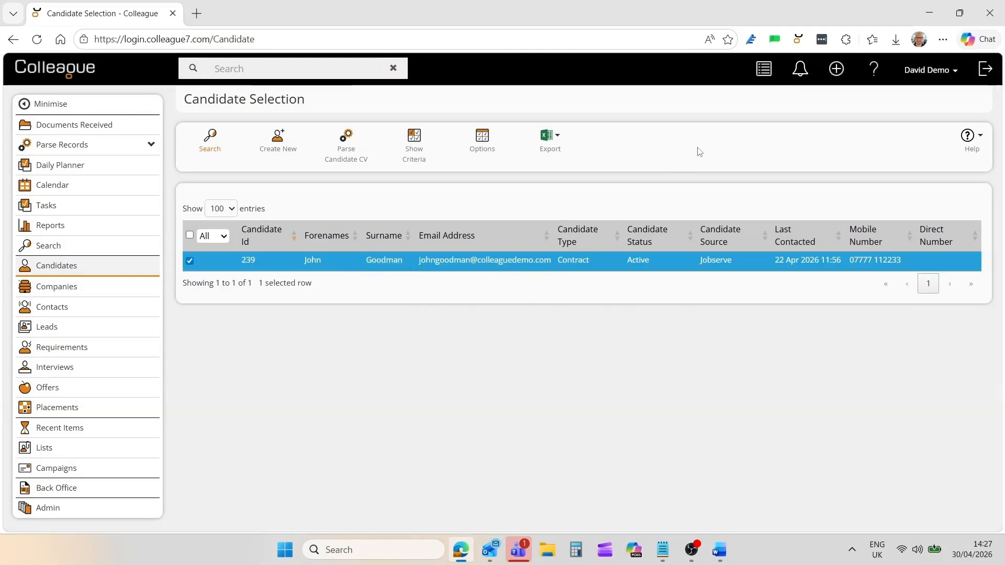
{"action": "left_click", "coordinate": [764, 80]}
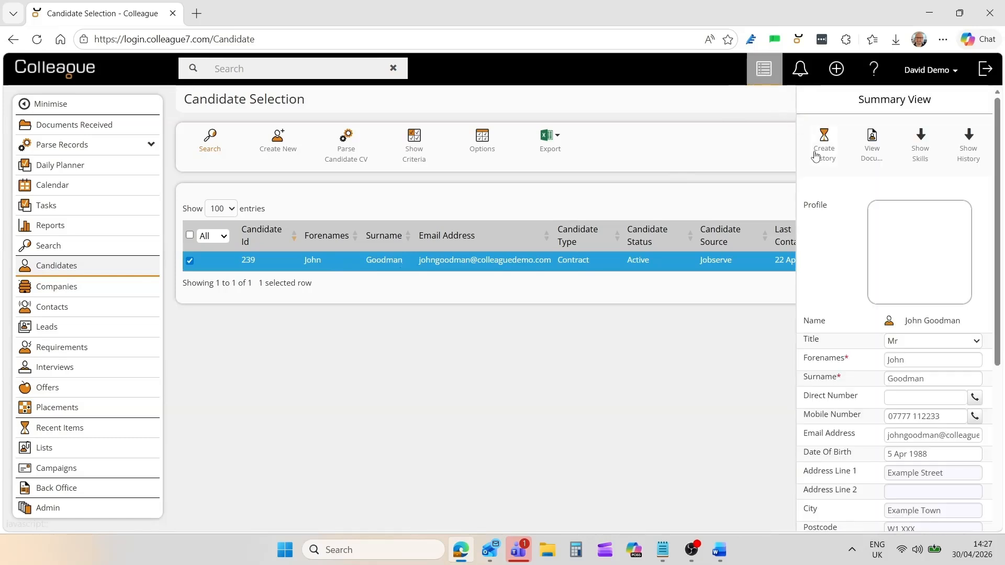
{"action": "scroll", "coordinate": [999, 287], "scroll_direction": "down", "scroll_amount": 2}
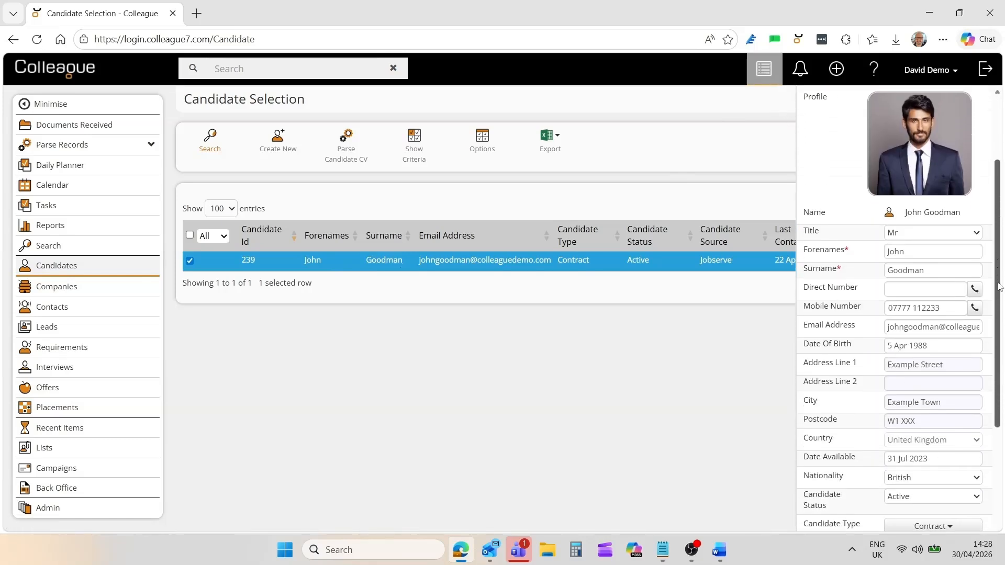
{"action": "left_click_drag", "start_coordinate": [999, 286], "coordinate": [1004, 218]}
{"action": "left_click", "coordinate": [870, 152]}
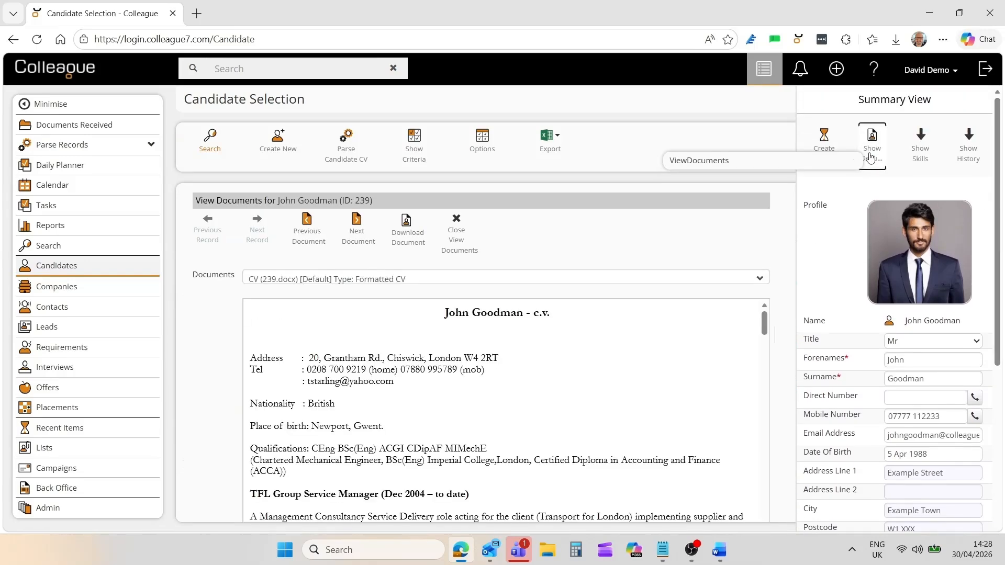
{"action": "left_click", "coordinate": [870, 157]}
{"action": "left_click", "coordinate": [921, 161]}
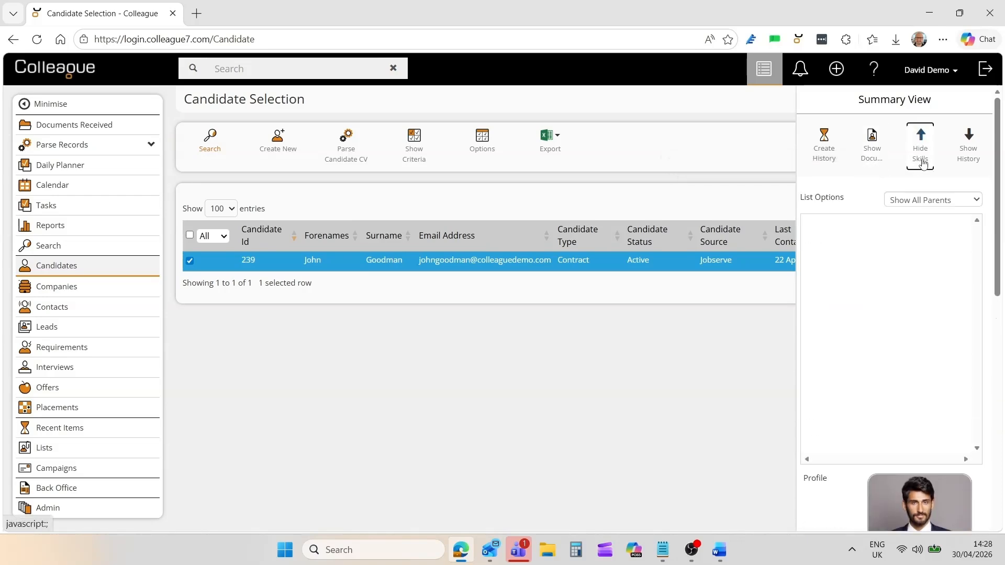
{"action": "left_click", "coordinate": [921, 162]}
{"action": "left_click", "coordinate": [964, 165]}
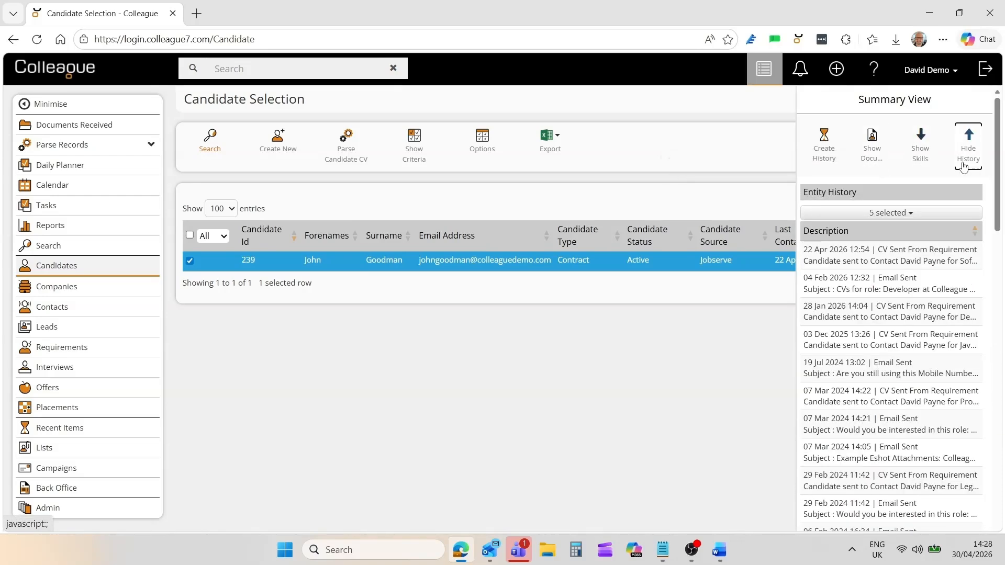
{"action": "left_click", "coordinate": [964, 165]}
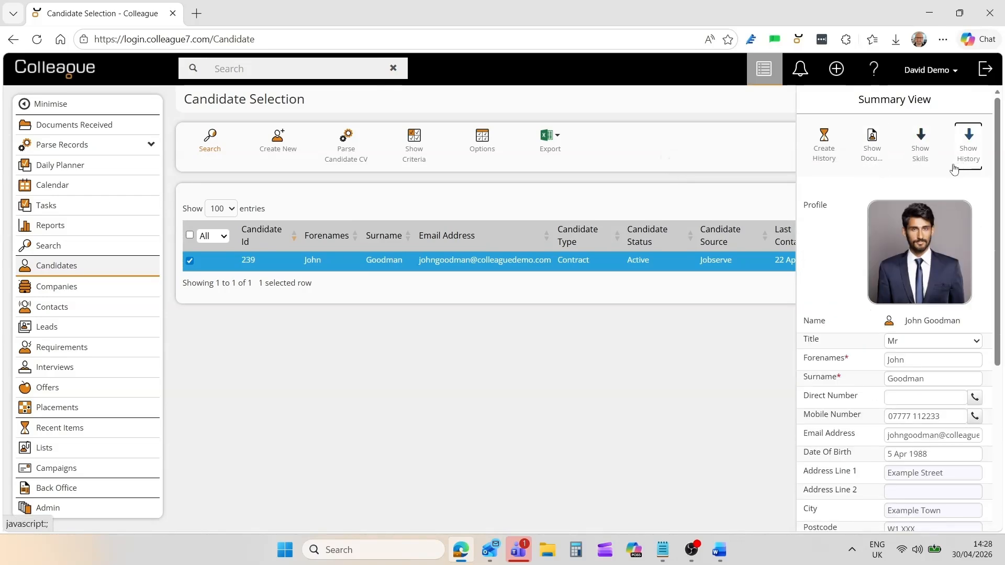
{"action": "left_click", "coordinate": [823, 163]}
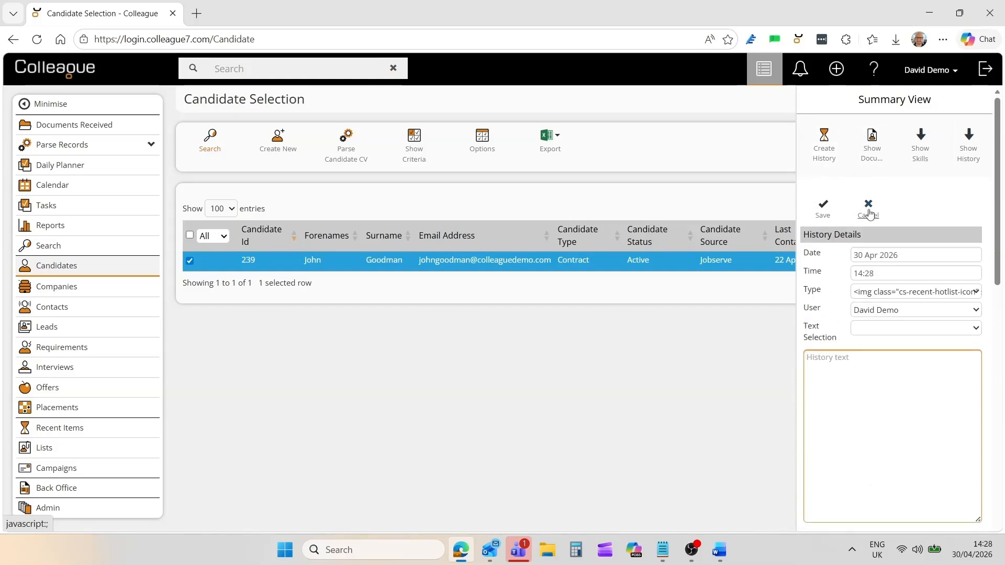
{"action": "left_click", "coordinate": [868, 212]}
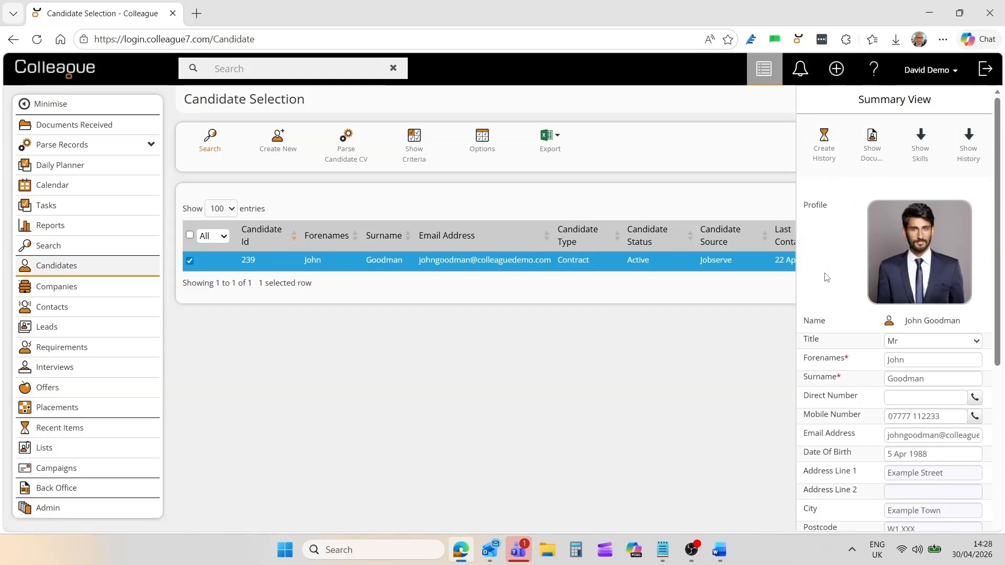
{"action": "left_click", "coordinate": [762, 78]}
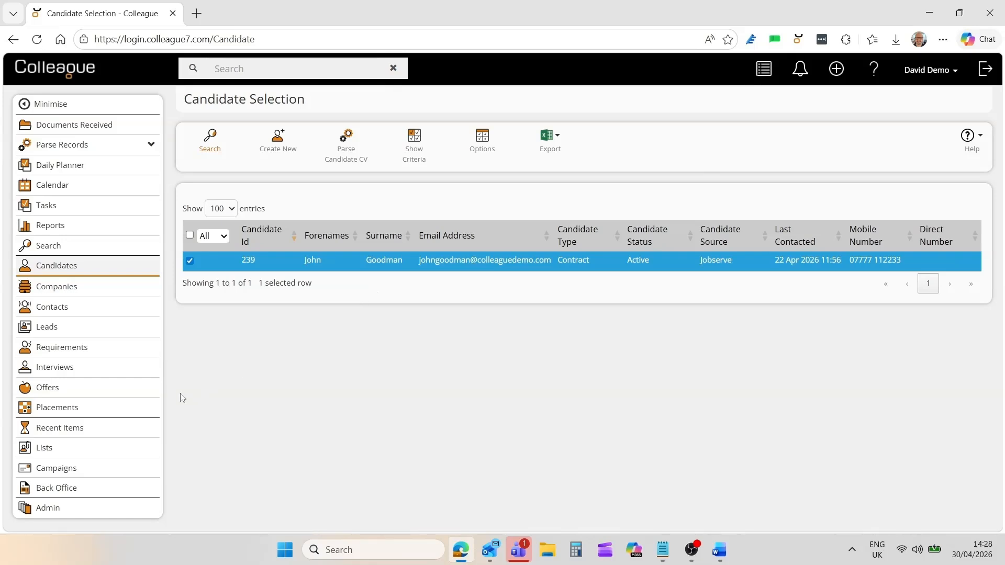
Open the candidate's record from the Recent Items list.
{"action": "left_click", "coordinate": [51, 431]}
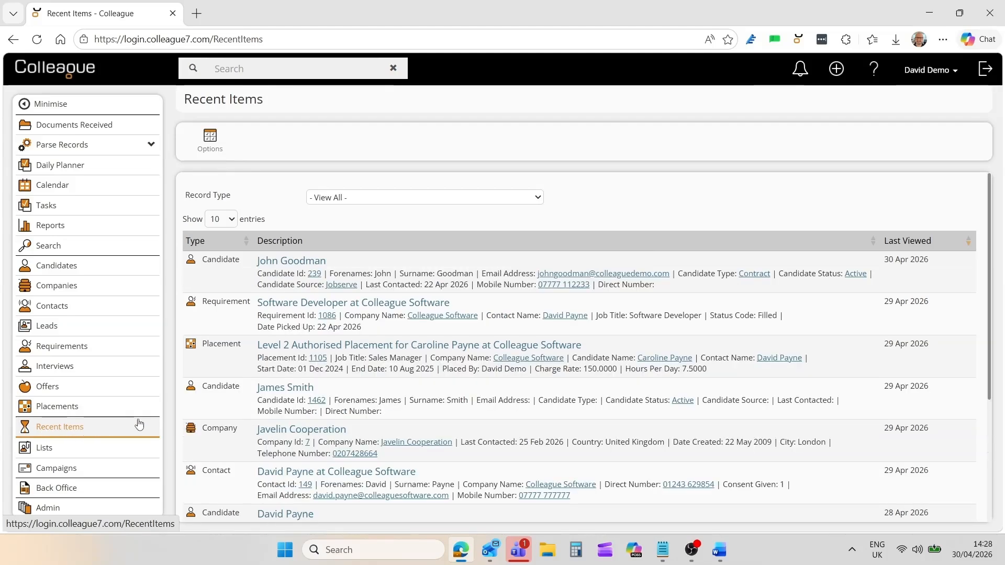
{"action": "left_click", "coordinate": [295, 265]}
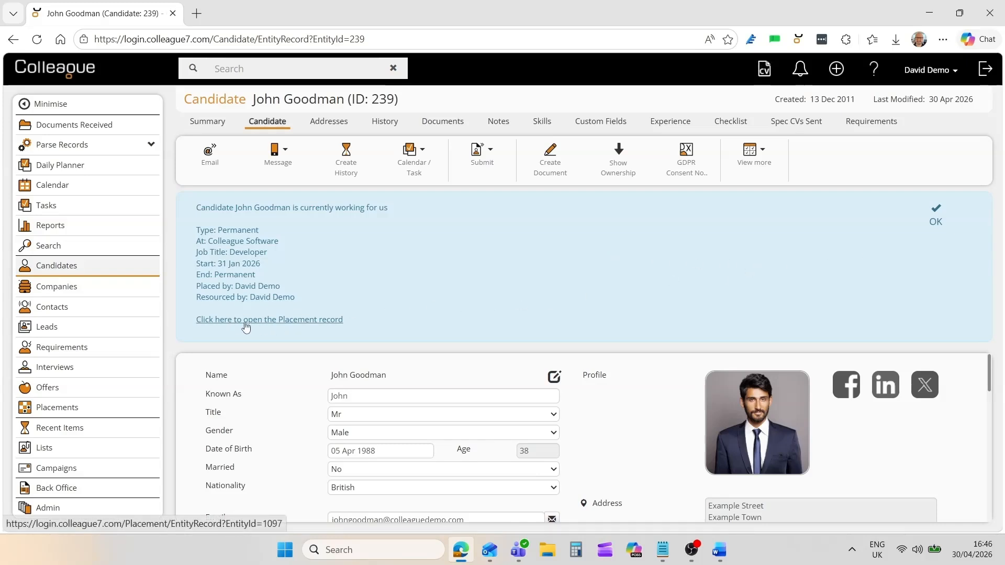
Dismiss the placement notice and glance at the Notes and Skills tabs before returning to Candidate details.
{"action": "left_click", "coordinate": [935, 221]}
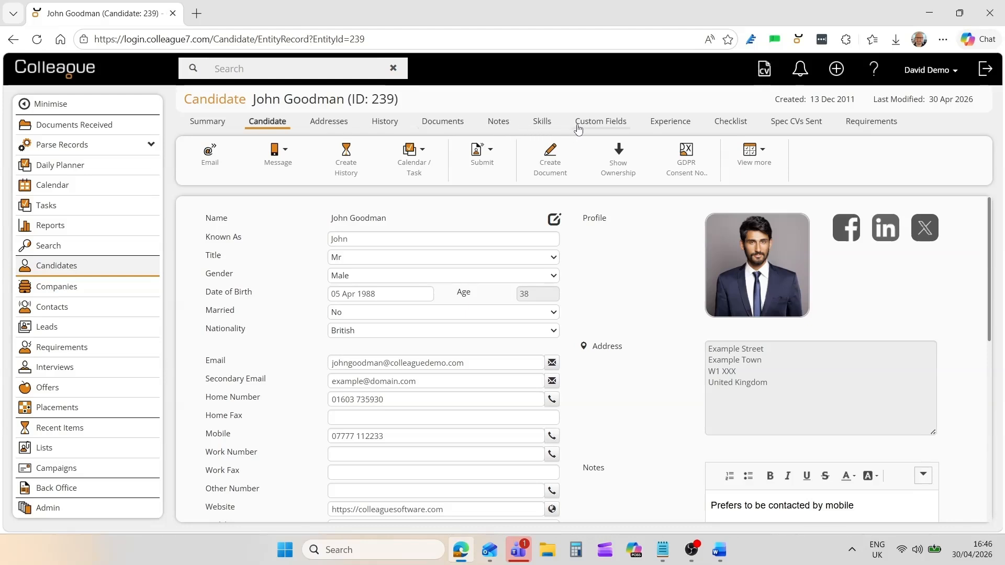
{"action": "left_click", "coordinate": [498, 125]}
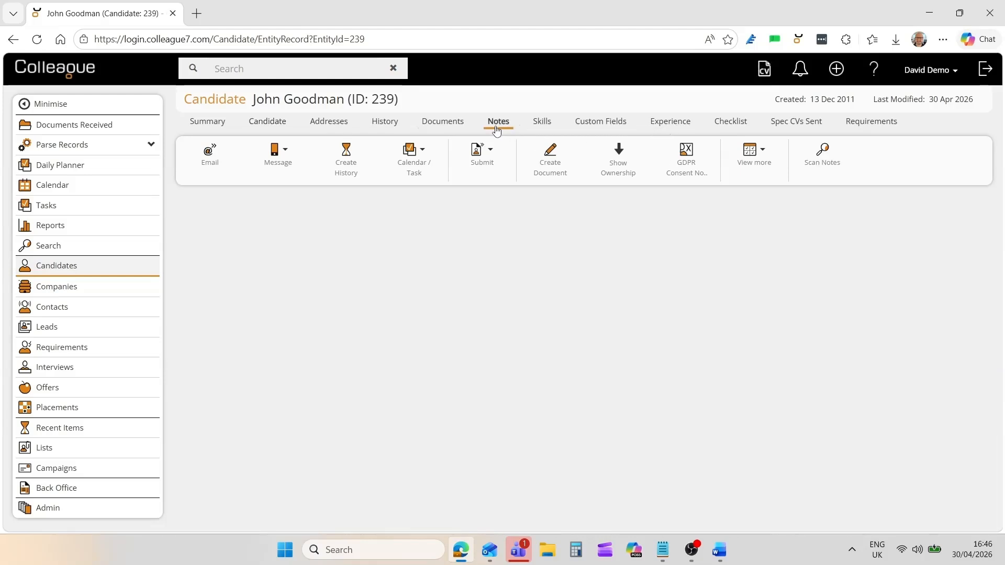
{"action": "left_click", "coordinate": [542, 125]}
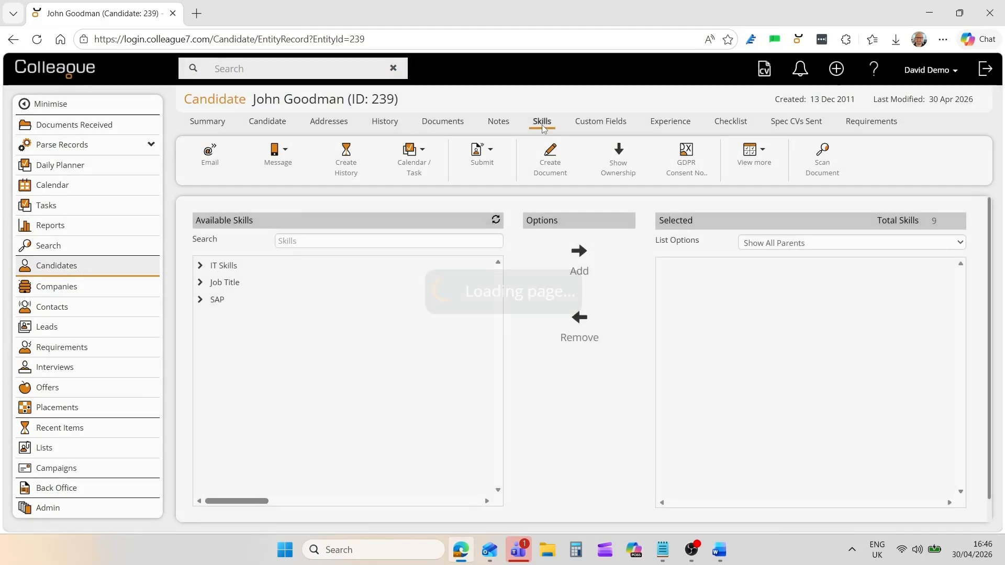
{"action": "left_click", "coordinate": [273, 125]}
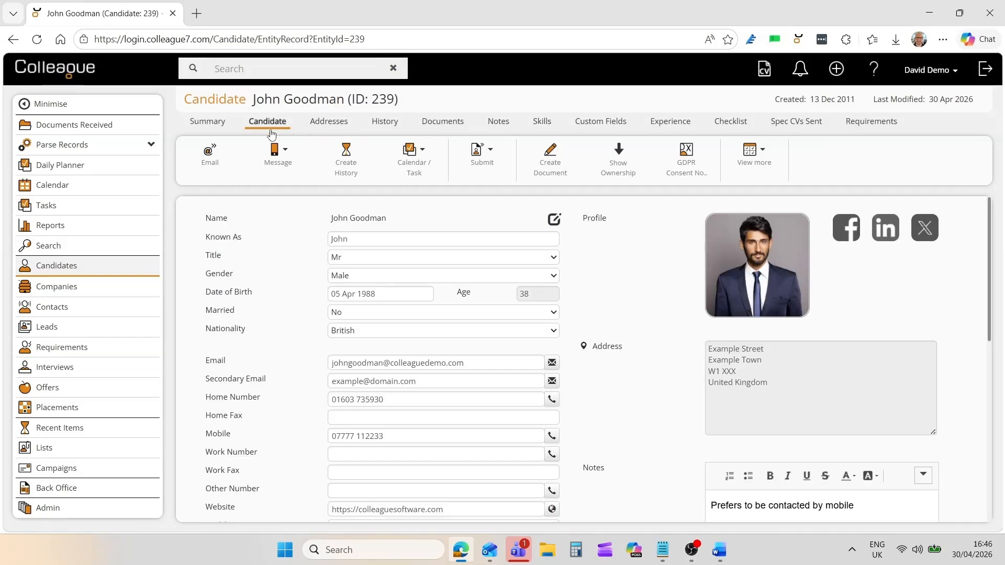
Check the record's right-click action menu without choosing anything, then scroll through the candidate form.
{"action": "mouse_move", "coordinate": [417, 166]}
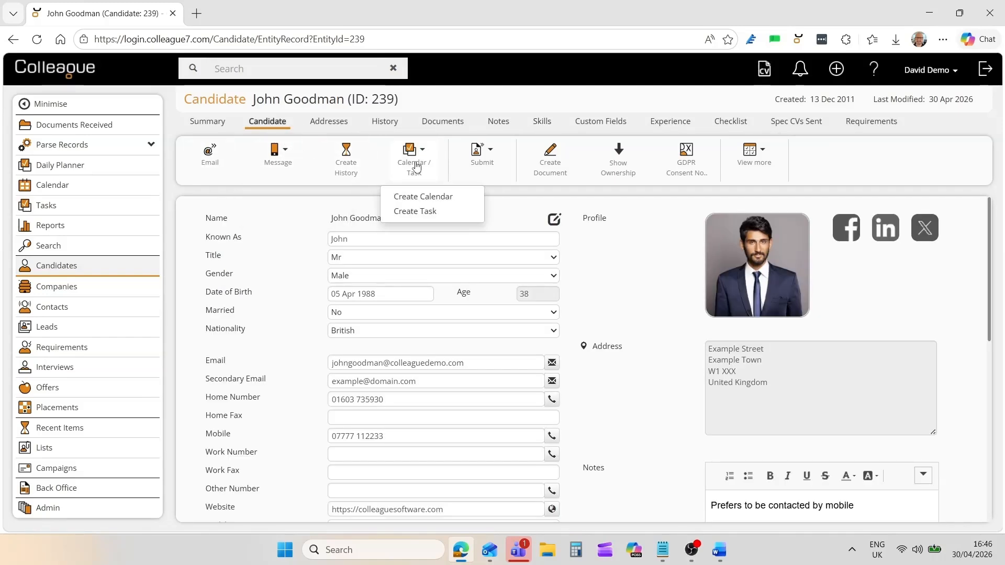
{"action": "mouse_move", "coordinate": [753, 170]}
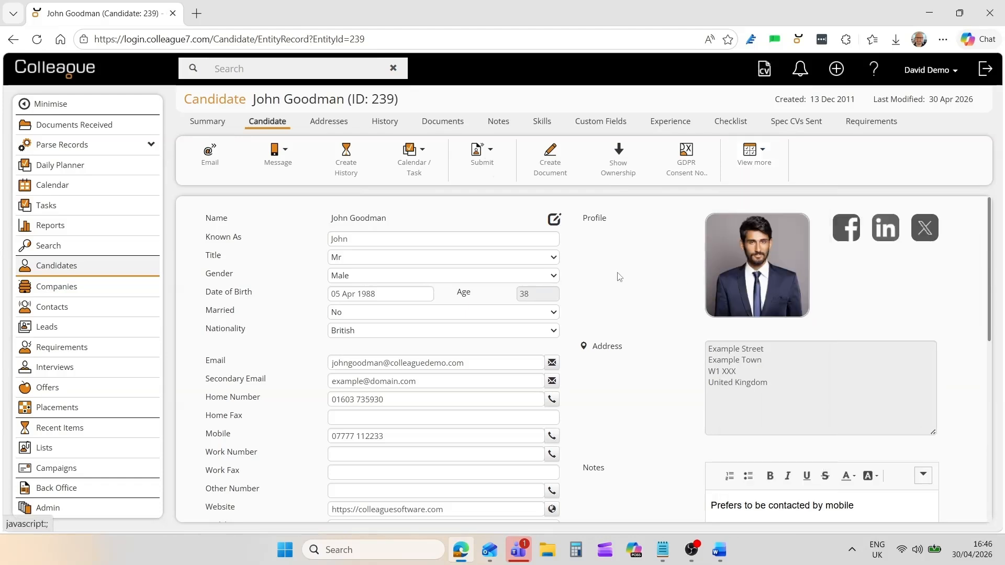
{"action": "right_click", "coordinate": [601, 267]}
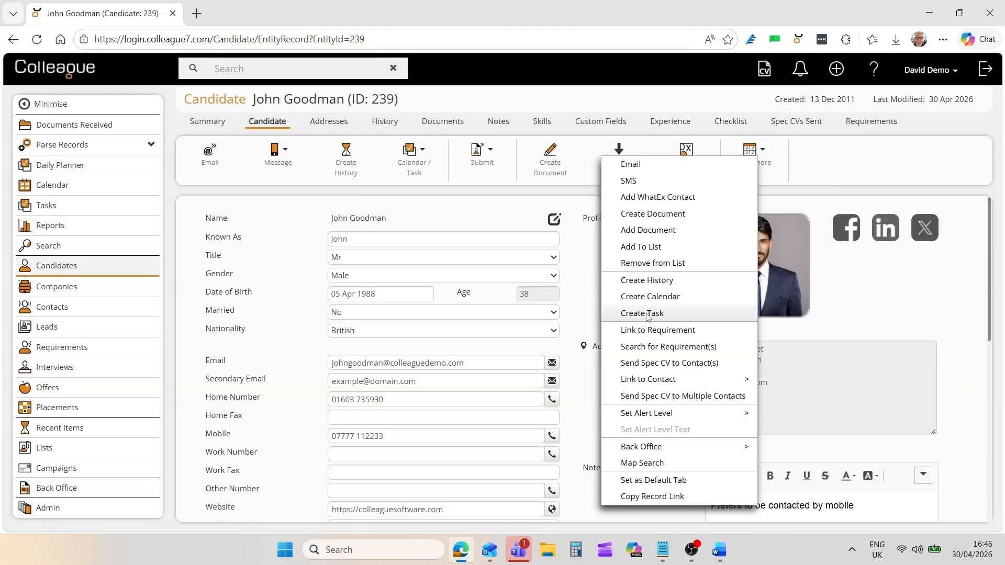
{"action": "left_click", "coordinate": [575, 268]}
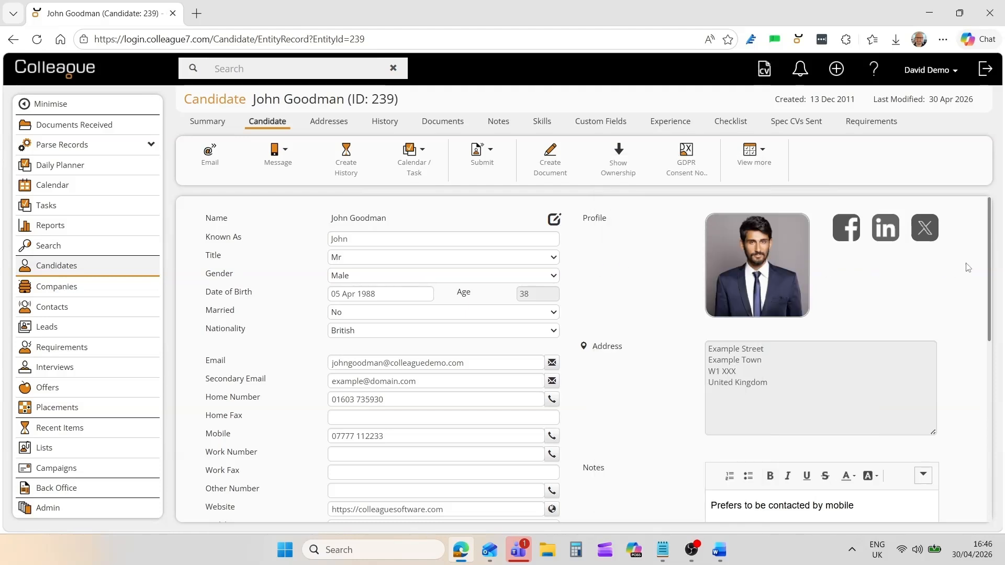
{"action": "left_click_drag", "start_coordinate": [987, 249], "coordinate": [973, 422]}
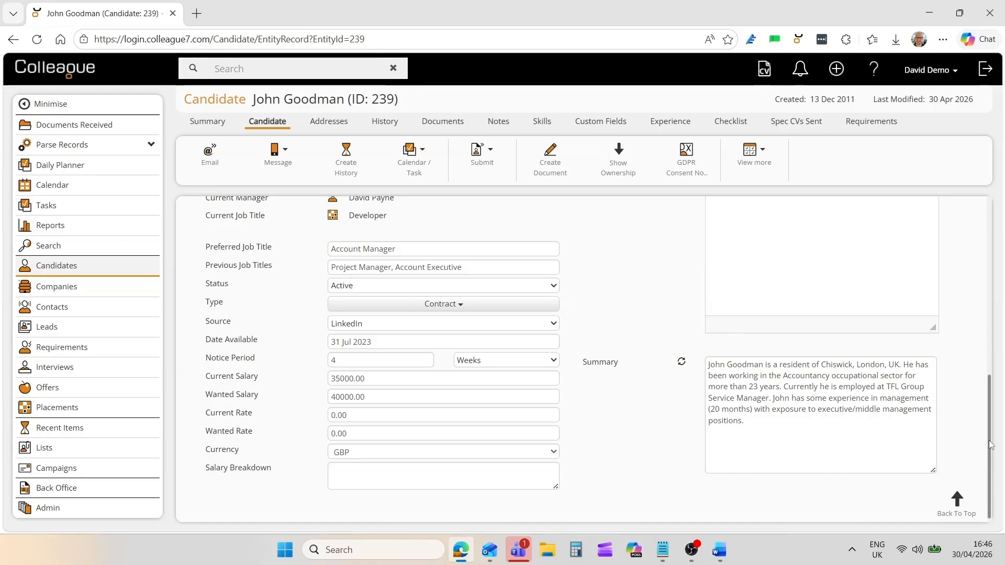
{"action": "left_click_drag", "start_coordinate": [990, 445], "coordinate": [987, 262]}
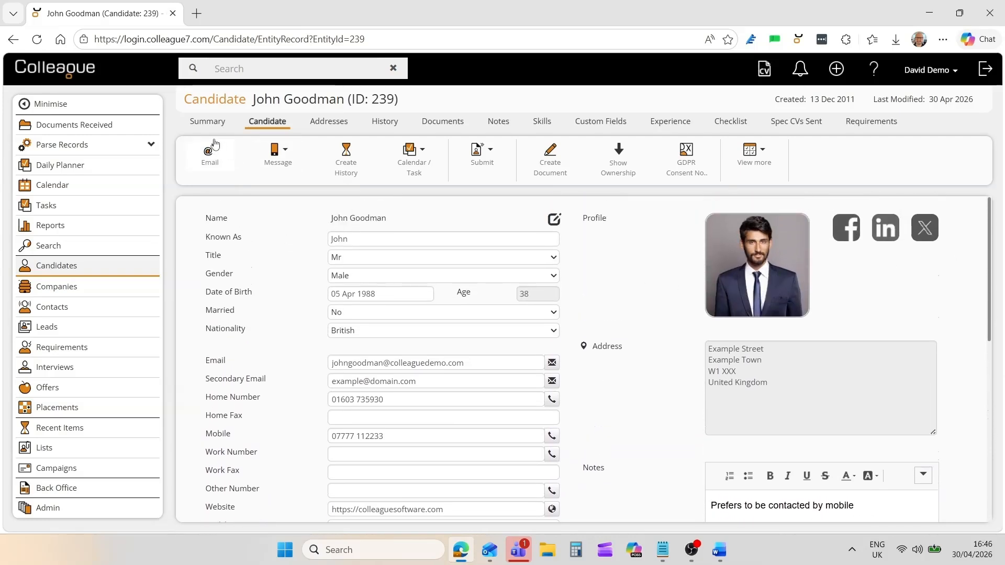
View the arranged interview details on the Summary page, then return to the Candidate tab.
{"action": "left_click", "coordinate": [205, 124]}
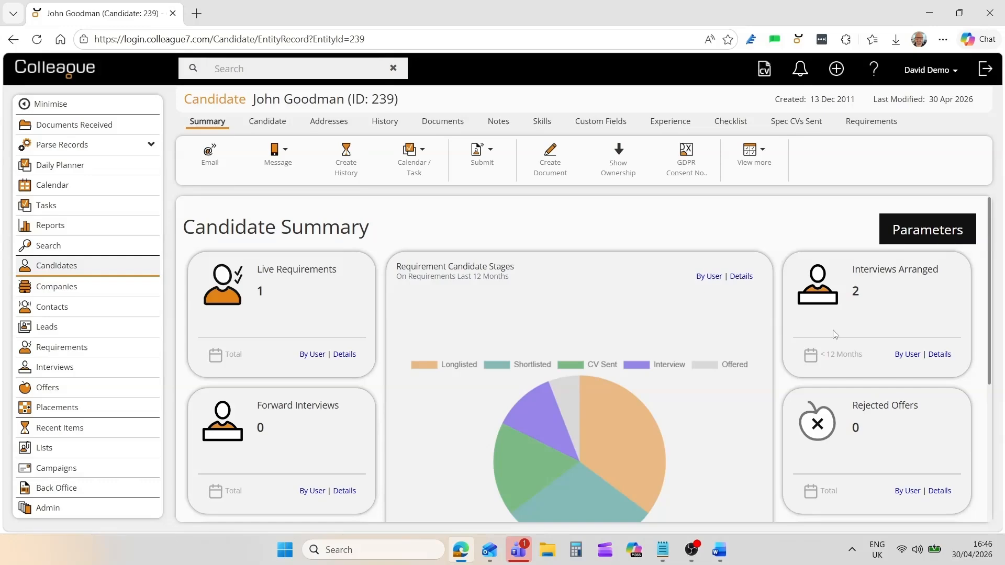
{"action": "left_click", "coordinate": [938, 354]}
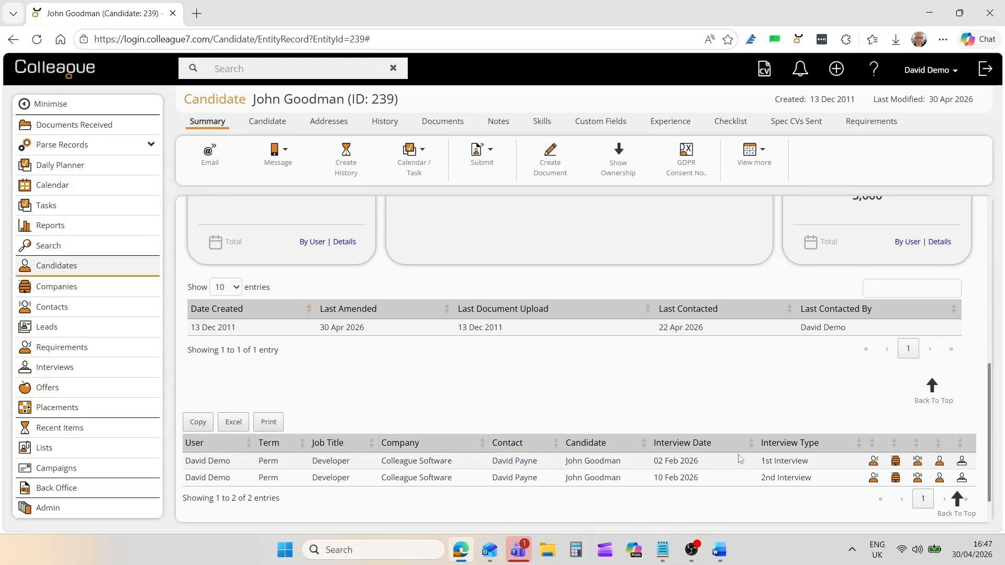
{"action": "left_click", "coordinate": [931, 387]}
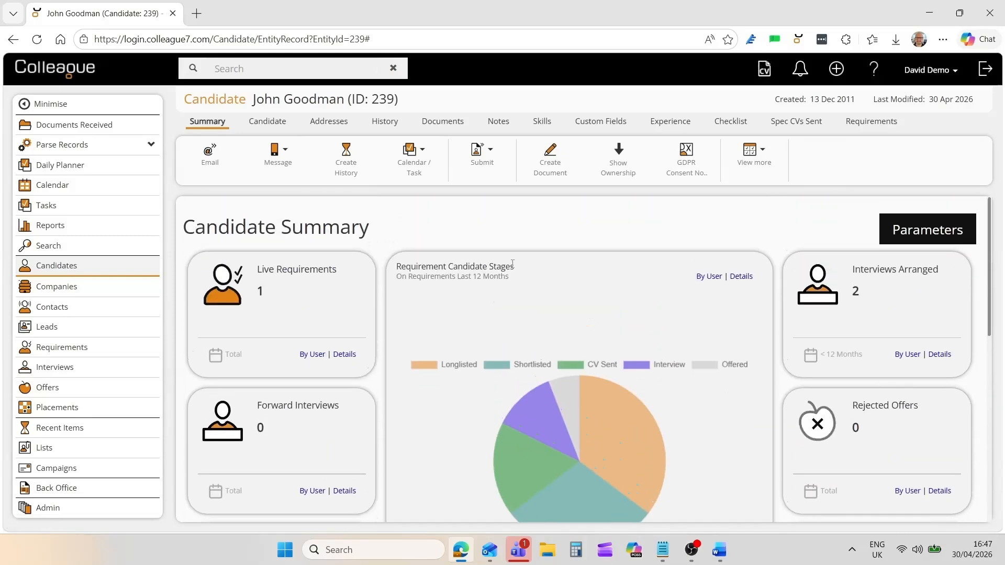
{"action": "left_click", "coordinate": [267, 121]}
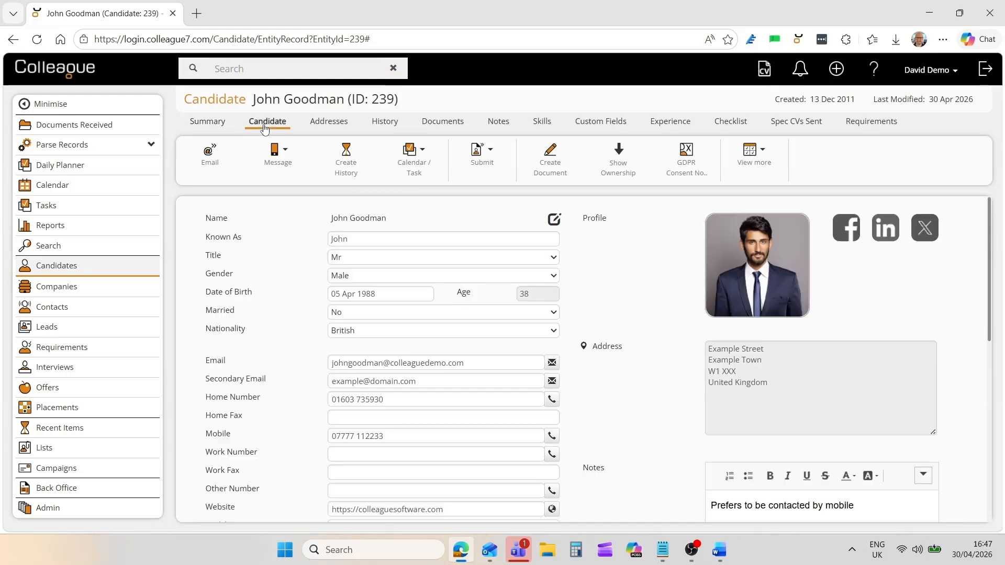
{"action": "mouse_move", "coordinate": [305, 185]}
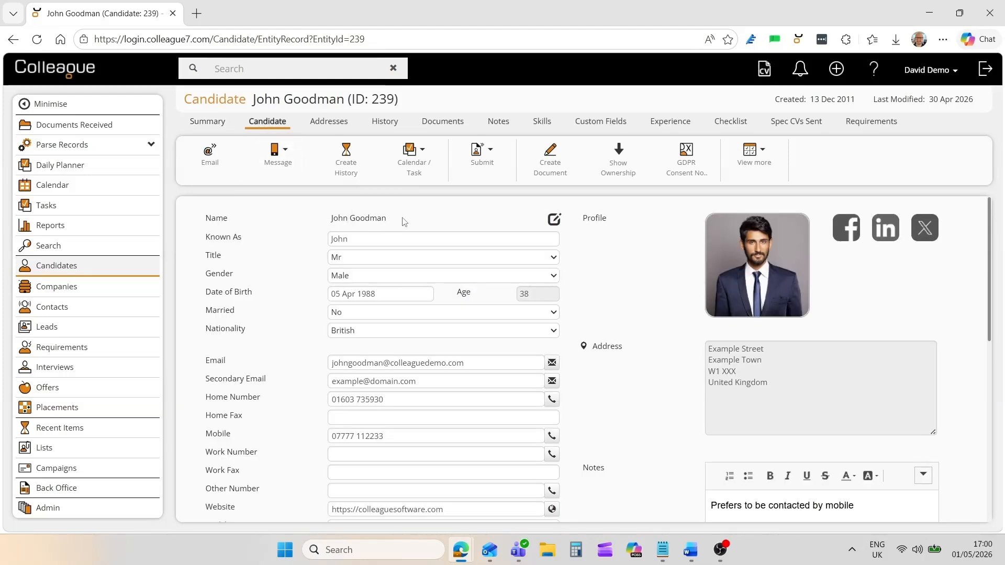
View the addresses, then check the History Type and Range filters without changing them.
{"action": "left_click", "coordinate": [339, 124]}
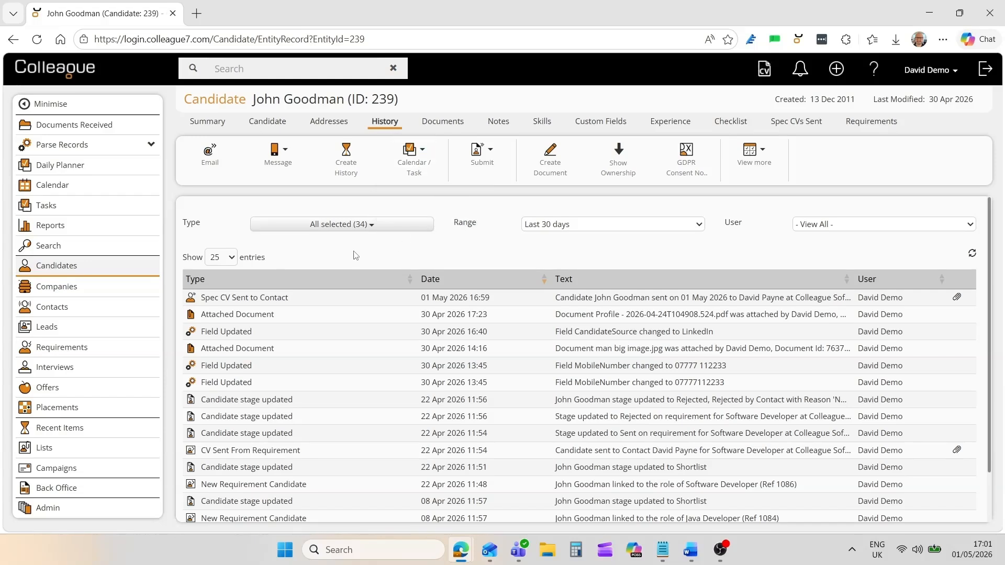
{"action": "left_click", "coordinate": [378, 230]}
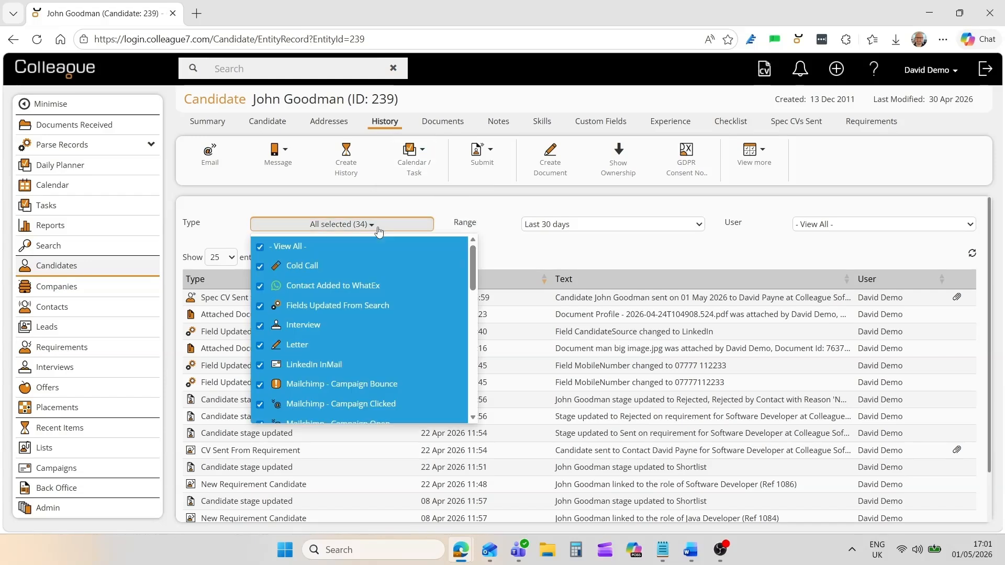
{"action": "left_click", "coordinate": [377, 229]}
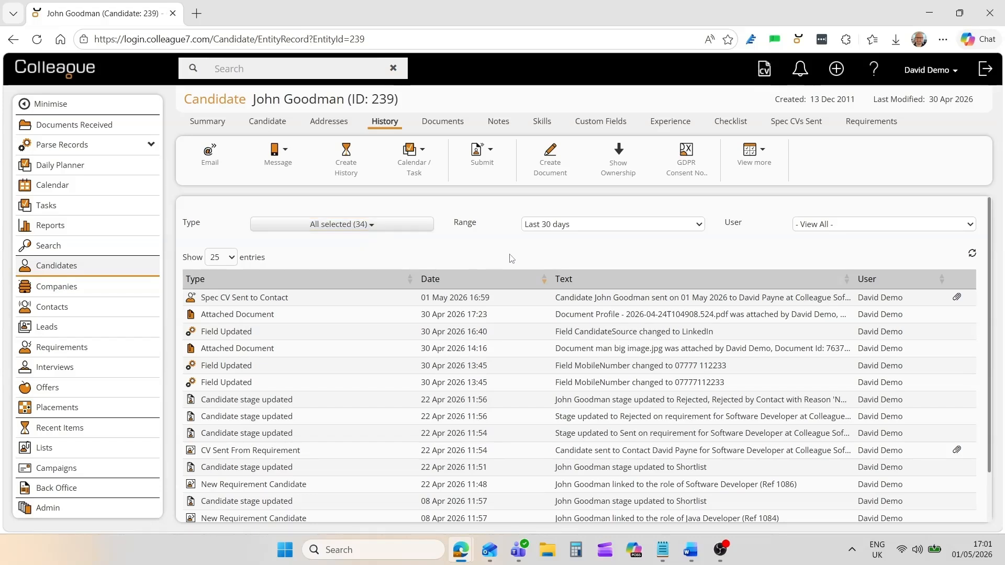
{"action": "left_click", "coordinate": [568, 229]}
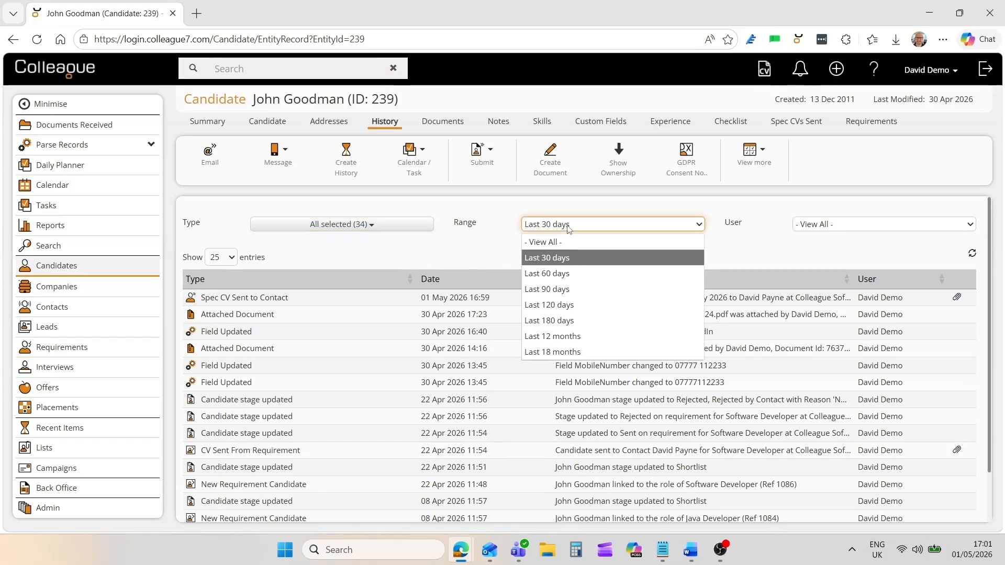
{"action": "left_click", "coordinate": [568, 227]}
Check the History User filter keeping all users, then show the Documents tab with the formatted CV.
{"action": "left_click", "coordinate": [825, 230]}
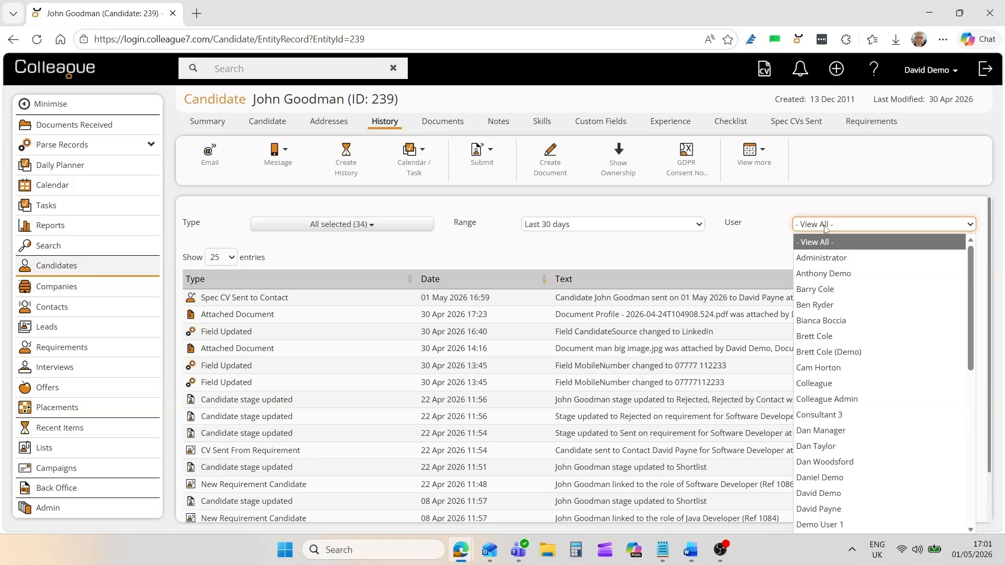
{"action": "left_click", "coordinate": [824, 229]}
{"action": "left_click", "coordinate": [699, 261]}
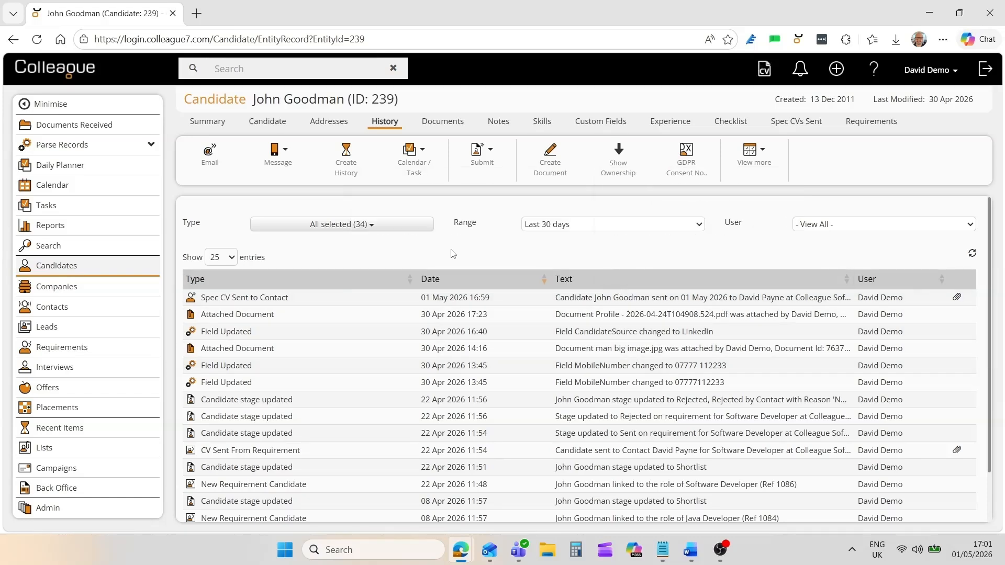
{"action": "left_click", "coordinate": [442, 124]}
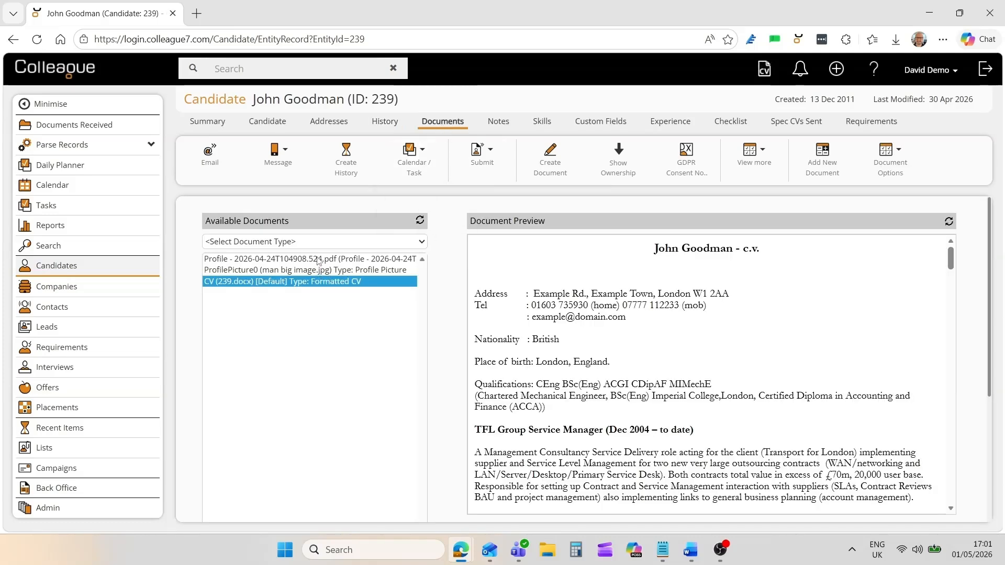
Preview the profile PDF and formatted CV, check the CV's actions, then show the Notes tab.
{"action": "left_click", "coordinate": [318, 260]}
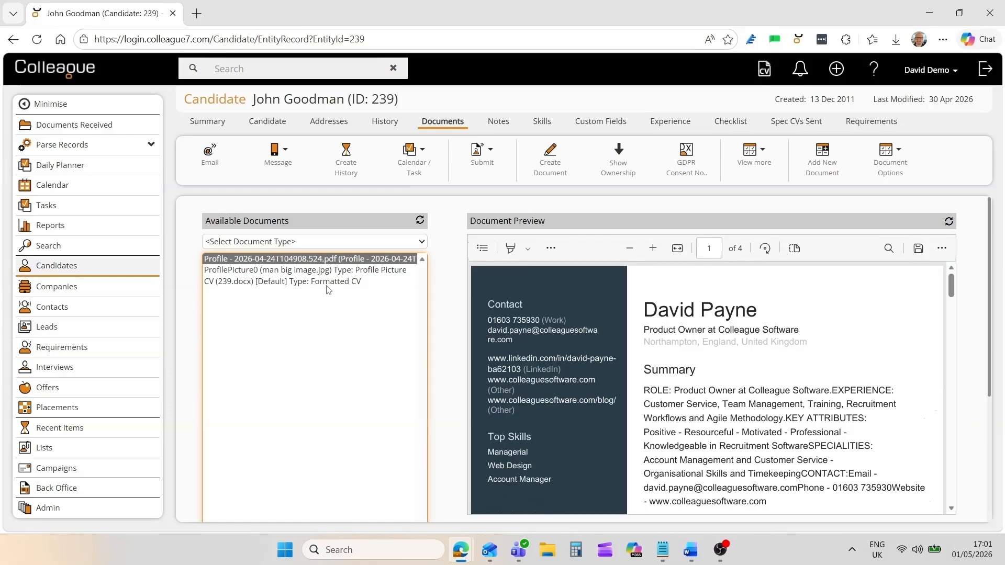
{"action": "left_click", "coordinate": [325, 282]}
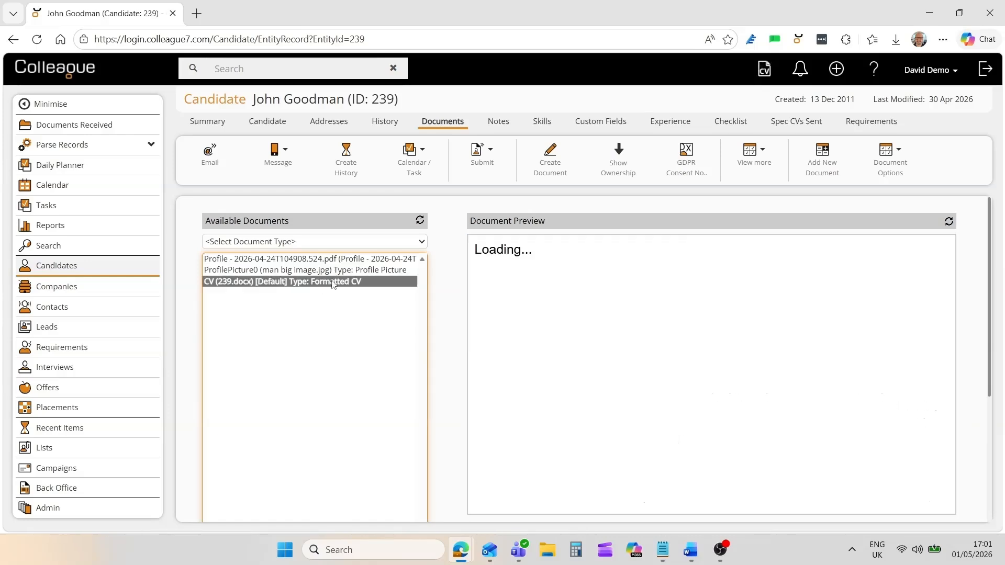
{"action": "right_click", "coordinate": [366, 284]}
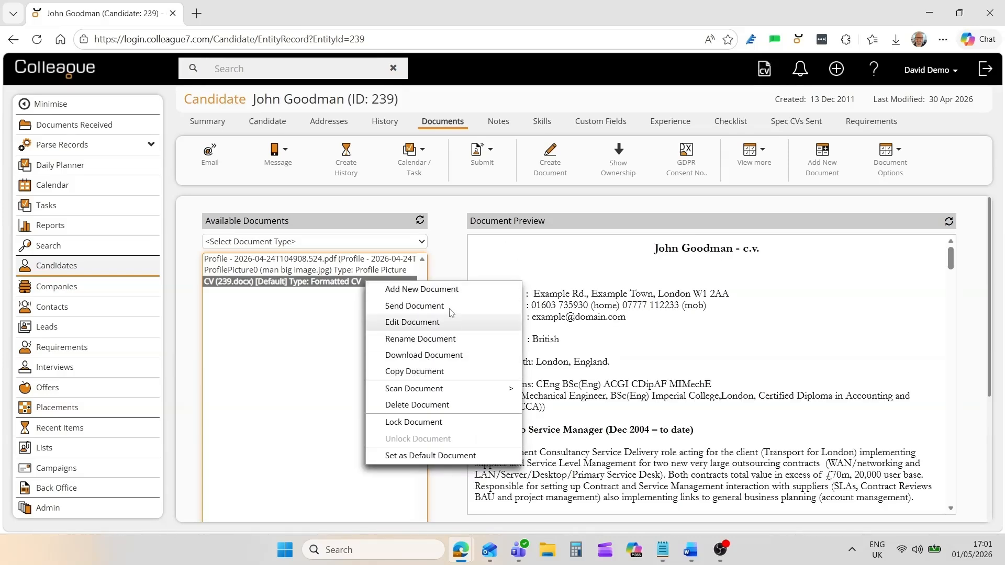
{"action": "left_click", "coordinate": [450, 258]}
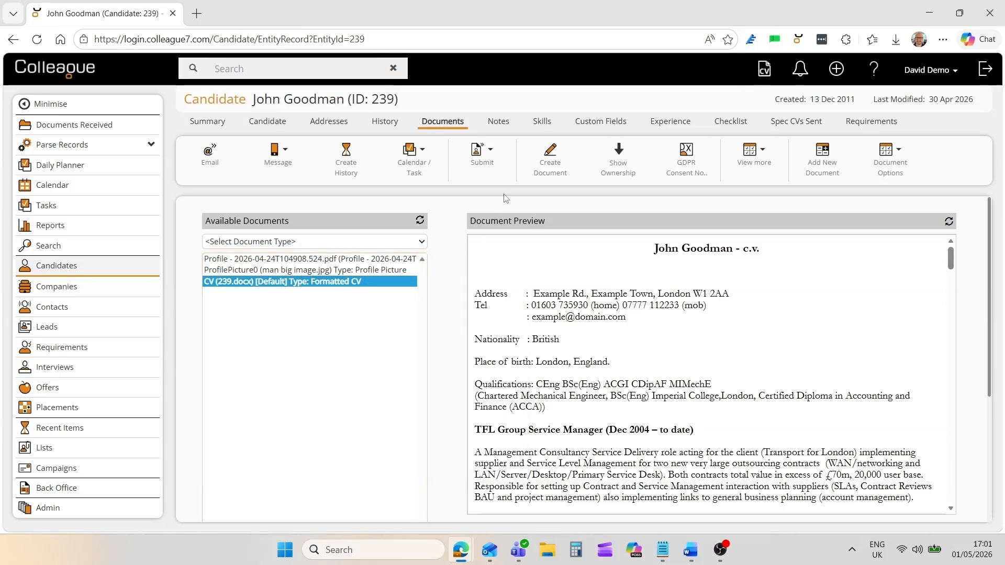
{"action": "left_click", "coordinate": [499, 122]}
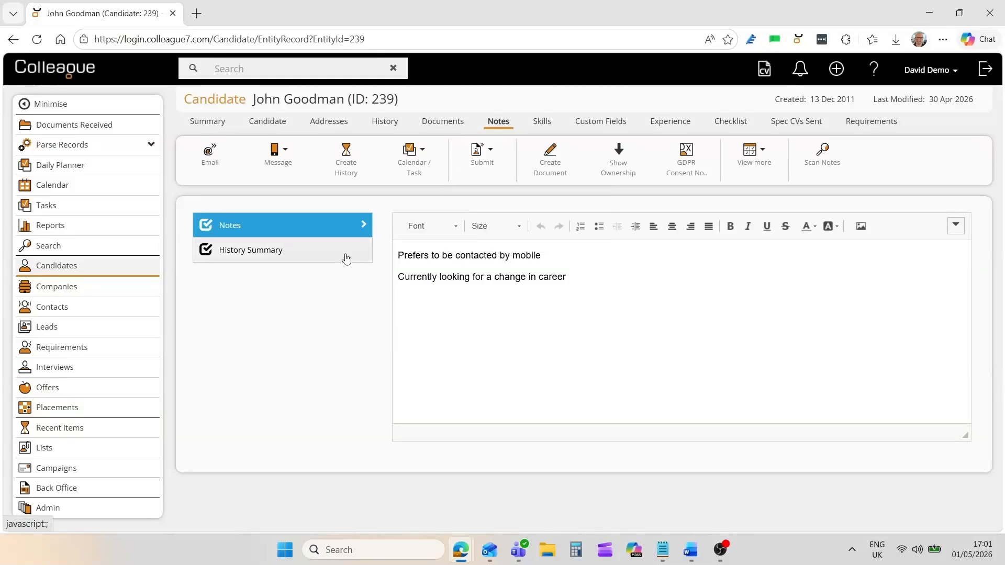
On the Skills tab, collapse the Job Title group and expand then collapse IT Skills.
{"action": "left_click", "coordinate": [539, 125]}
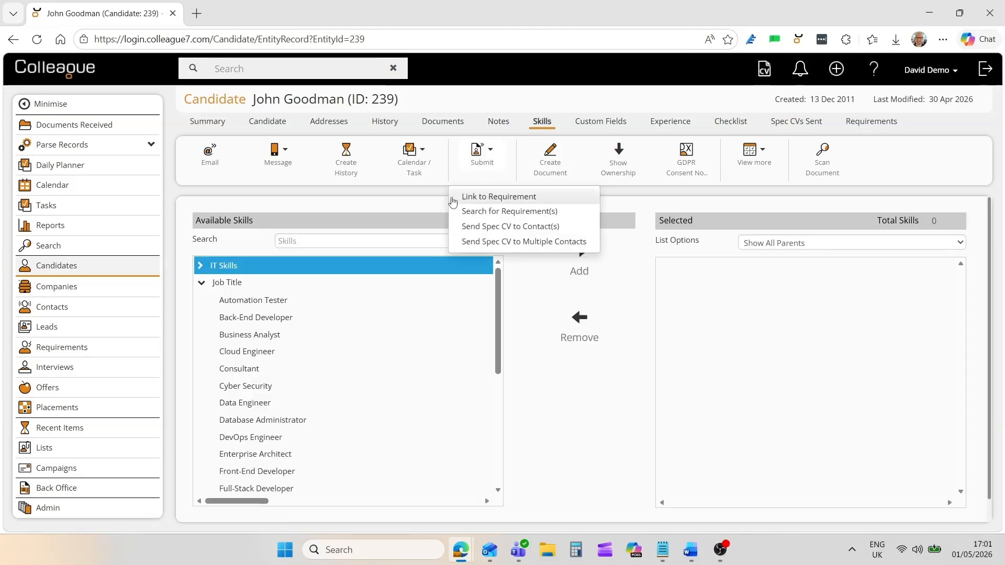
{"action": "left_click", "coordinate": [332, 282]}
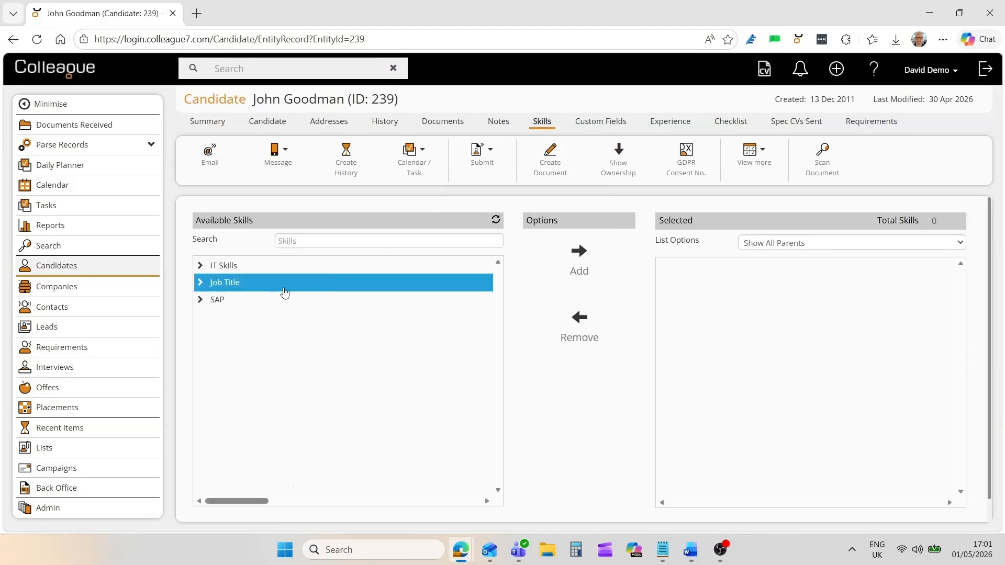
{"action": "left_click", "coordinate": [277, 266]}
{"action": "left_click", "coordinate": [284, 268]}
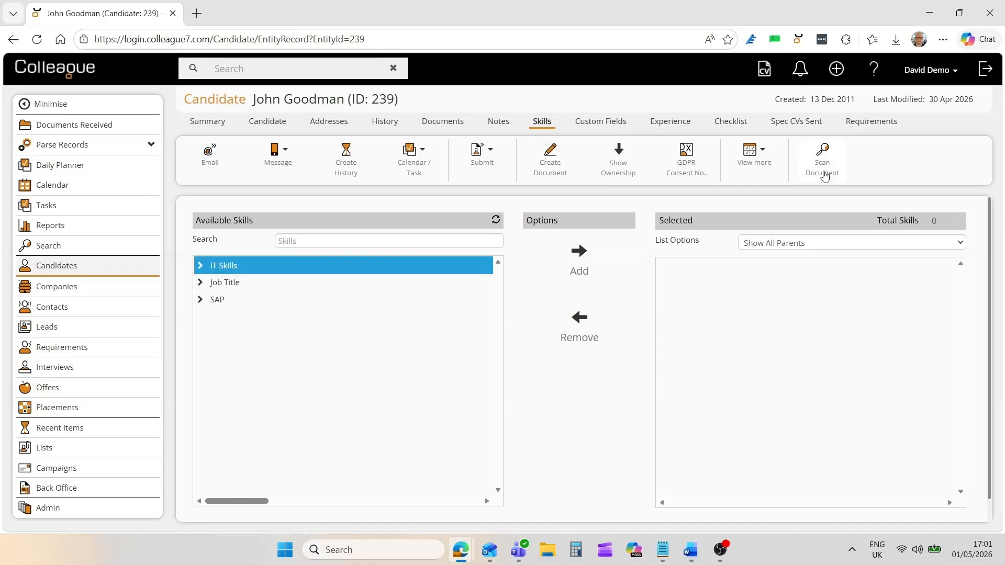
Save the skills scanned from the formatted CV, then remove BO to leave 9 skills.
{"action": "left_click", "coordinate": [824, 175]}
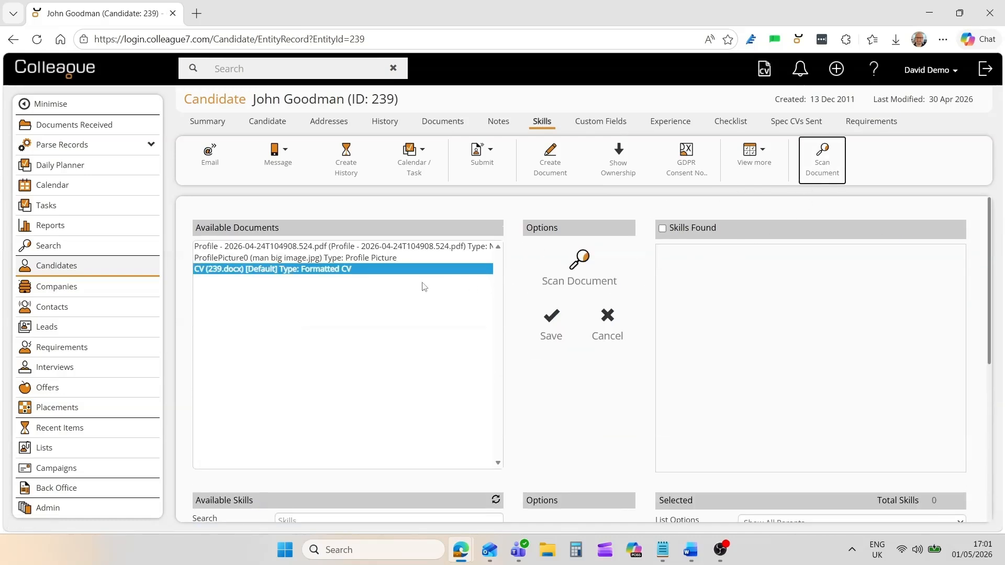
{"action": "left_click", "coordinate": [579, 281]}
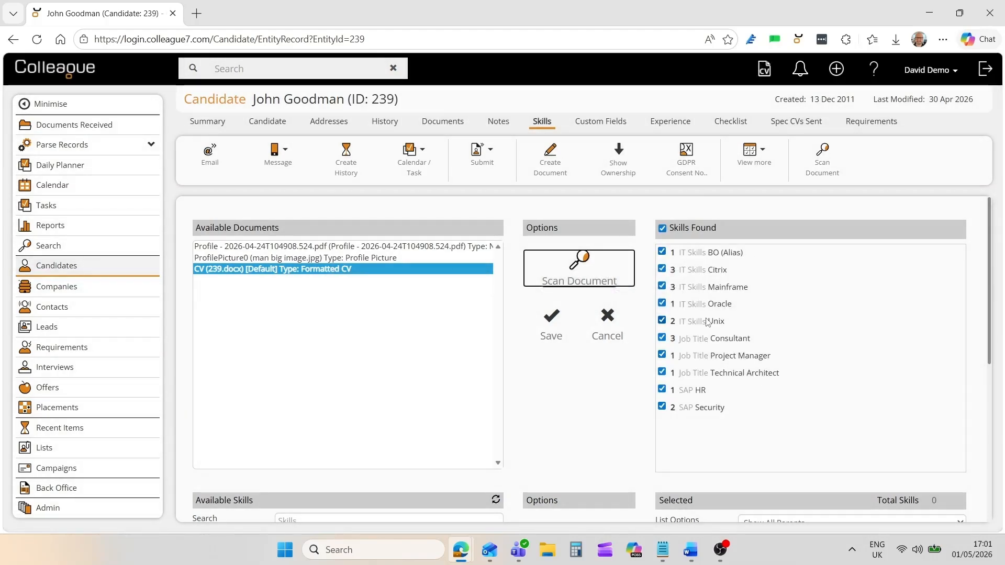
{"action": "left_click", "coordinate": [551, 335]}
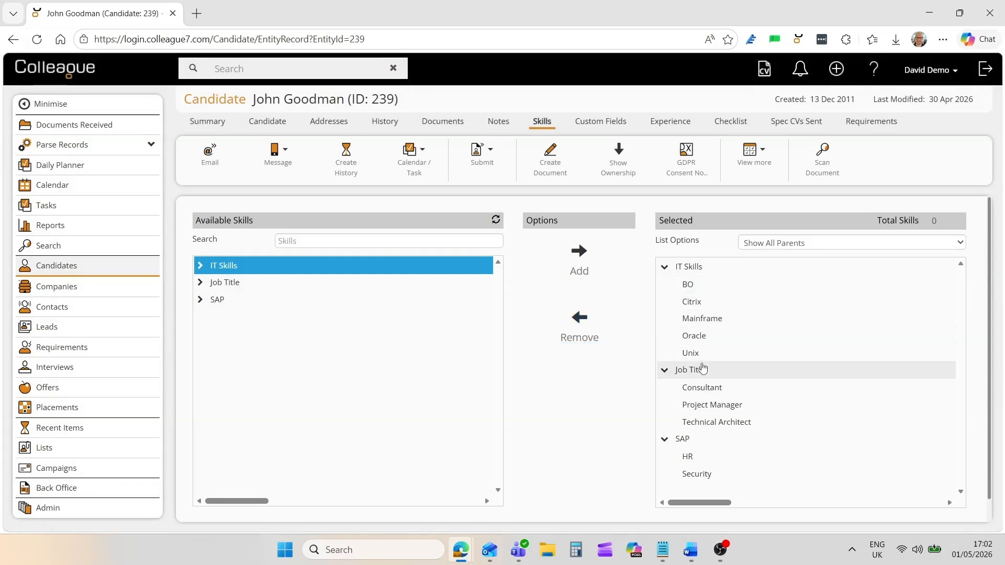
{"action": "left_click", "coordinate": [716, 285]}
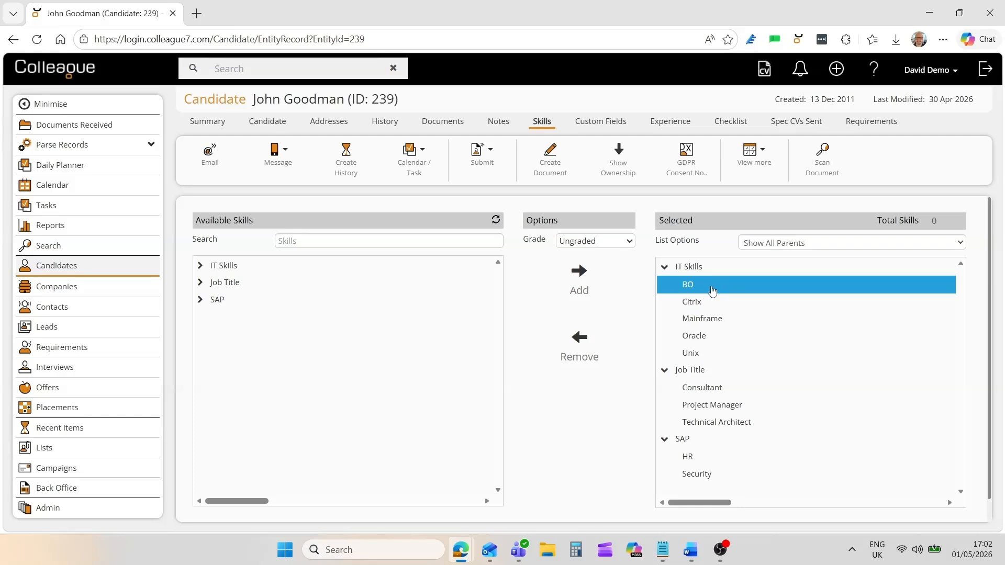
{"action": "left_click", "coordinate": [579, 346]}
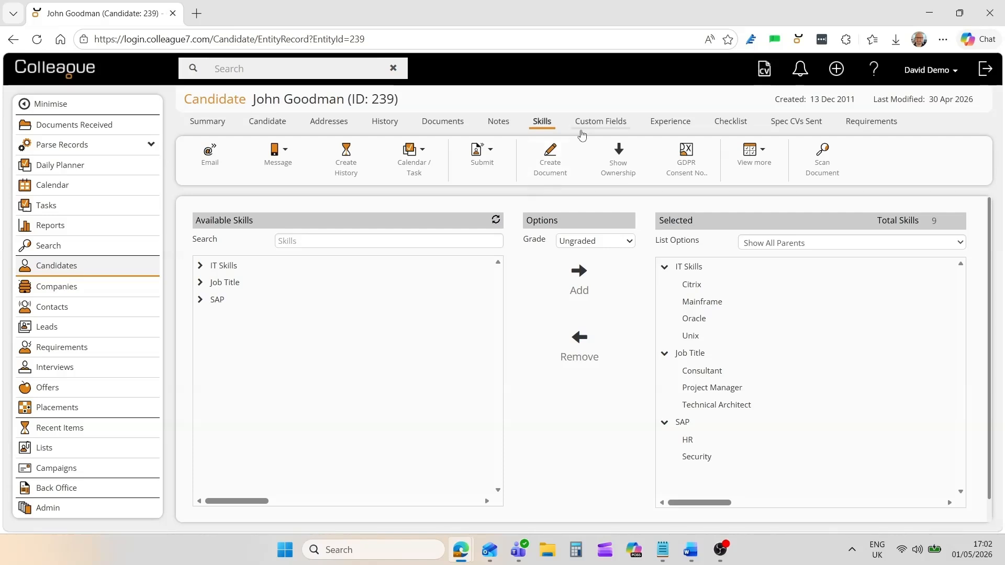
{"action": "left_click", "coordinate": [589, 127]}
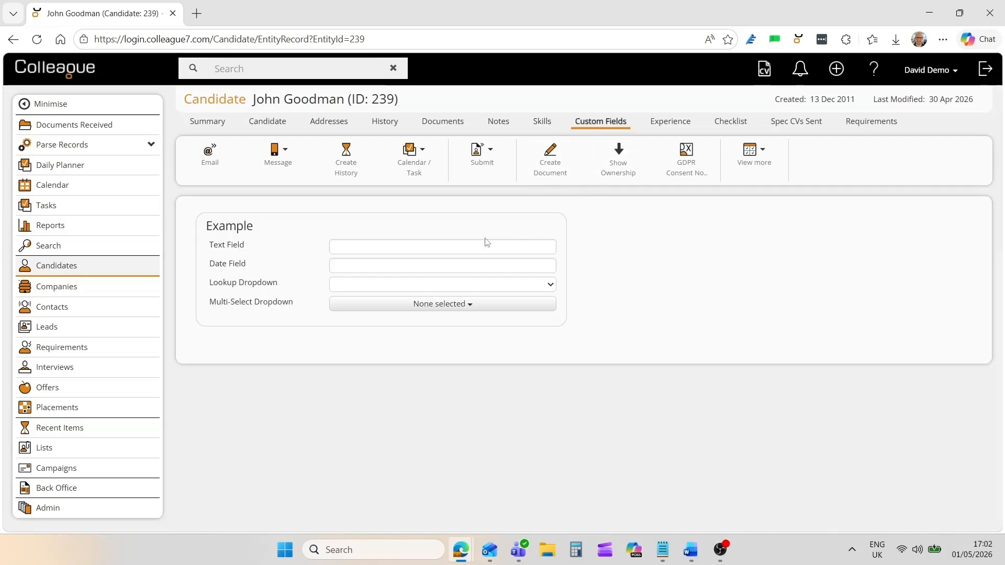
Check the Text, Date and Lookup custom fields without entering any values.
{"action": "left_click", "coordinate": [413, 246]}
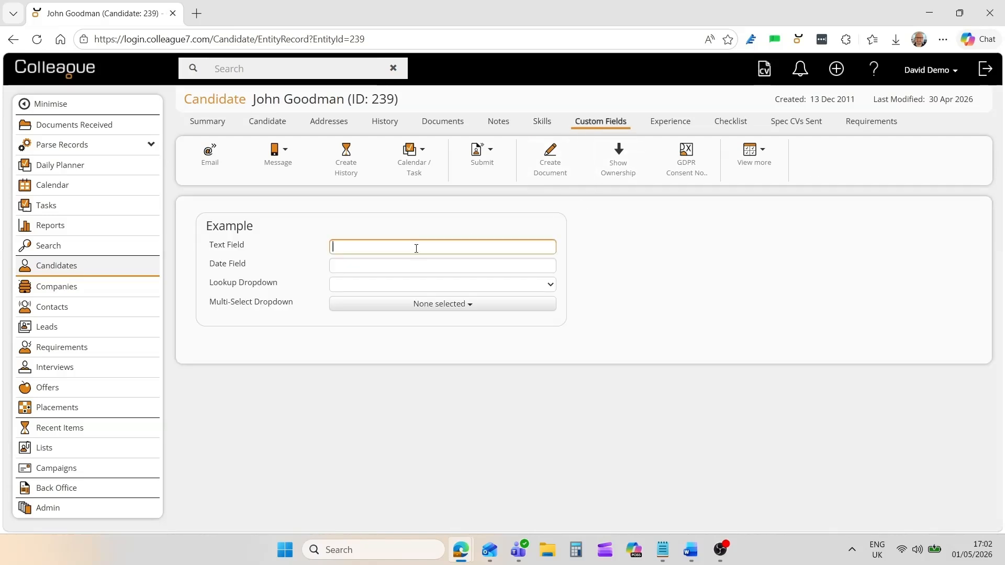
{"action": "left_click", "coordinate": [409, 270]}
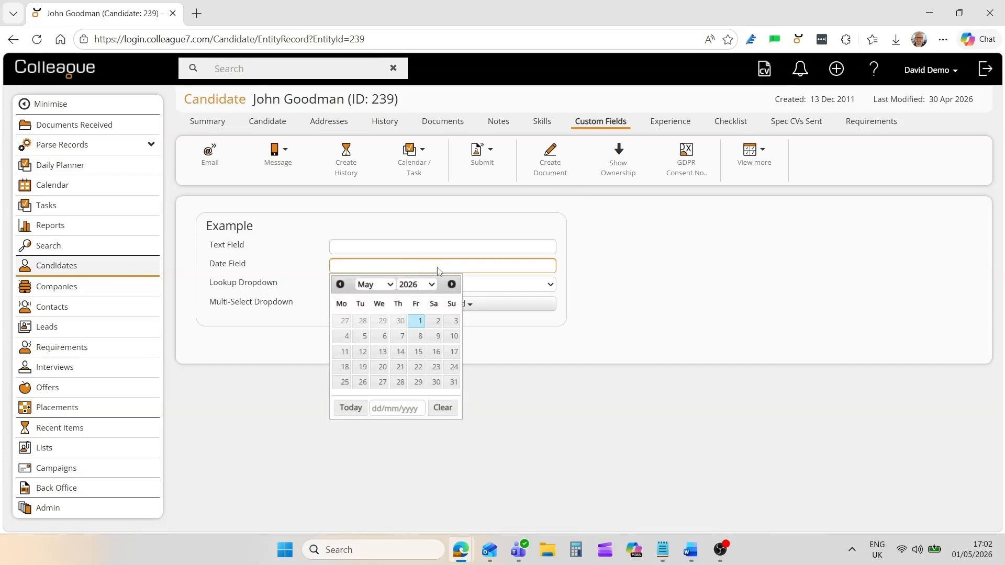
{"action": "left_click", "coordinate": [482, 289]}
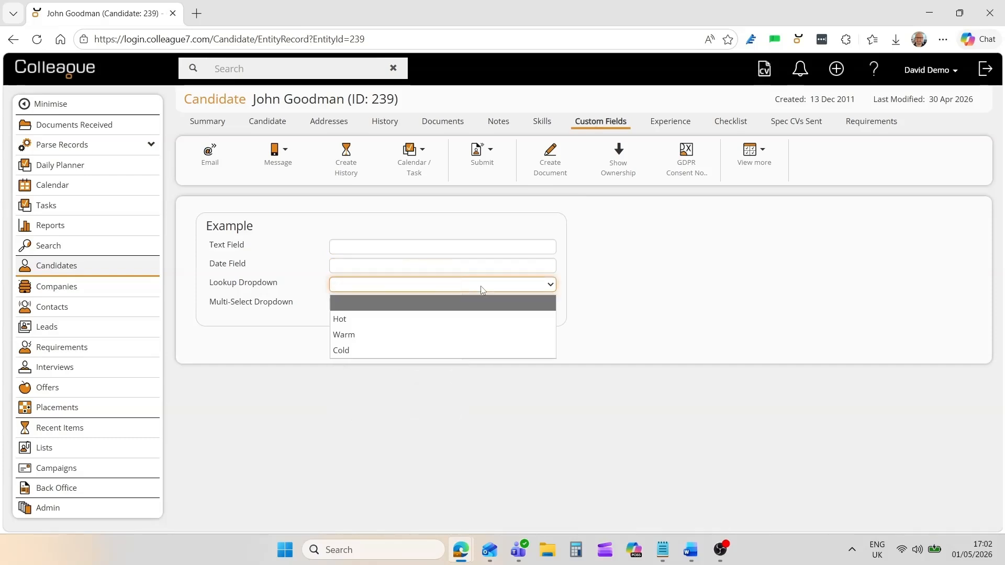
{"action": "left_click", "coordinate": [619, 328]}
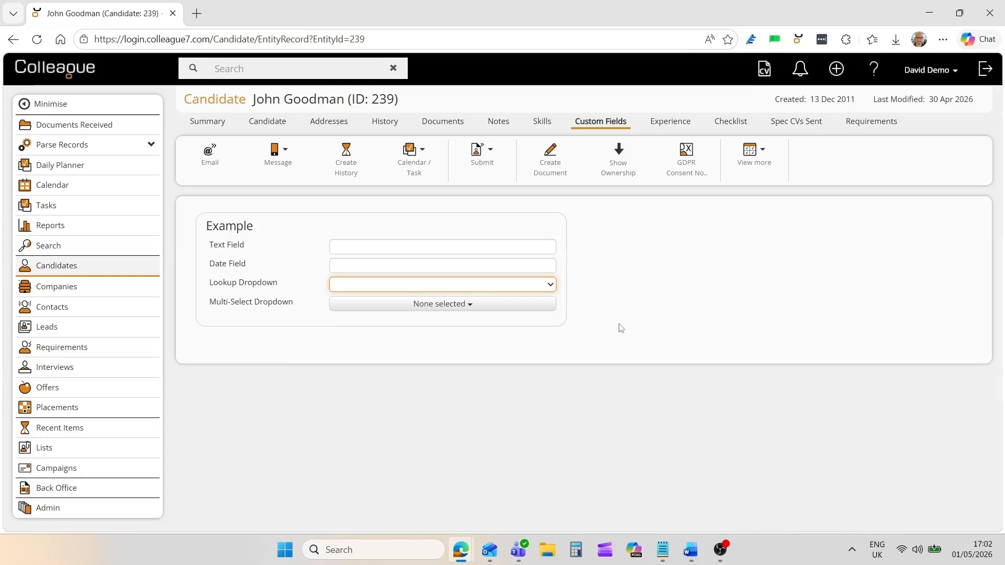
Tick Hot, Warm and Cold in the Multi-Select Dropdown, then show the Experience list.
{"action": "left_click", "coordinate": [449, 306]}
{"action": "left_click", "coordinate": [339, 326]}
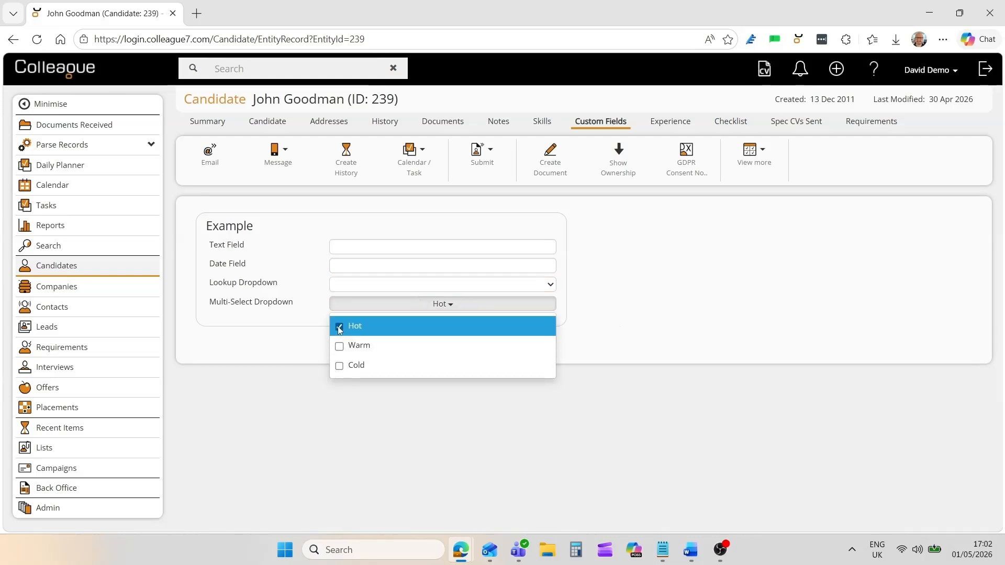
{"action": "left_click", "coordinate": [339, 346]}
{"action": "left_click", "coordinate": [339, 365]}
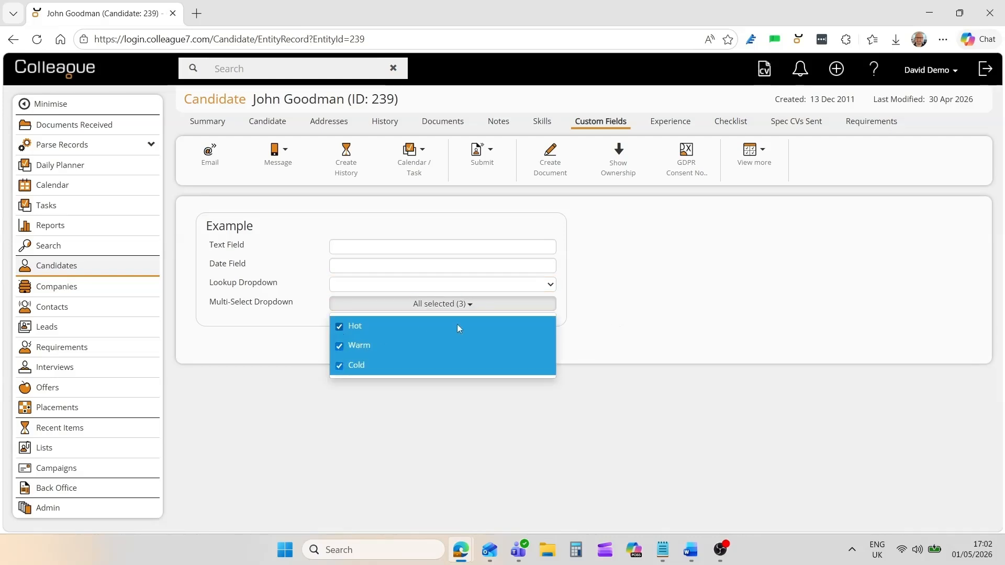
{"action": "left_click", "coordinate": [586, 307]}
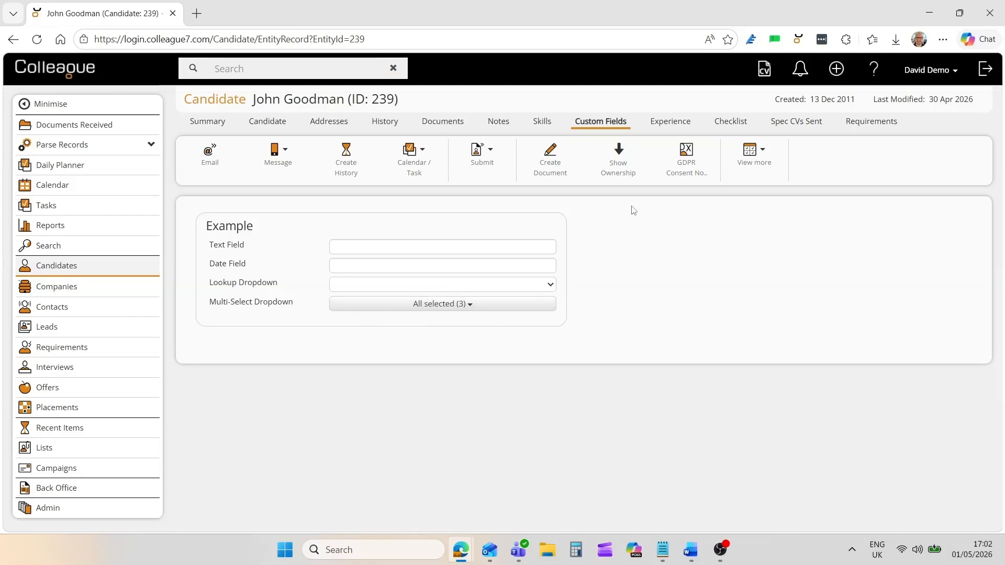
{"action": "left_click", "coordinate": [661, 124]}
{"action": "left_click", "coordinate": [639, 165]}
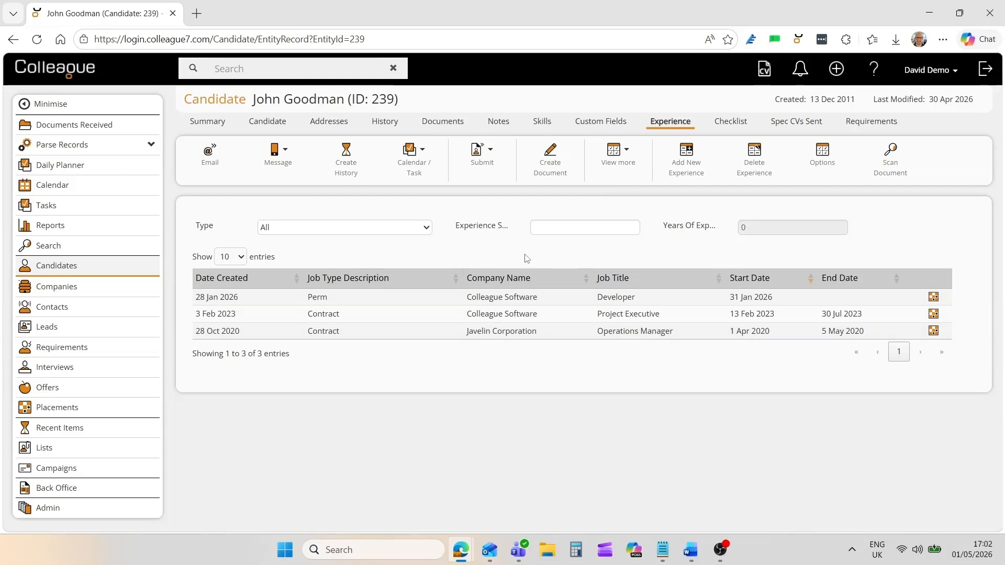
Inspect the Perm Developer experience and Passport Photo checklist item, then list the Spec CVs Sent.
{"action": "left_click", "coordinate": [439, 297]}
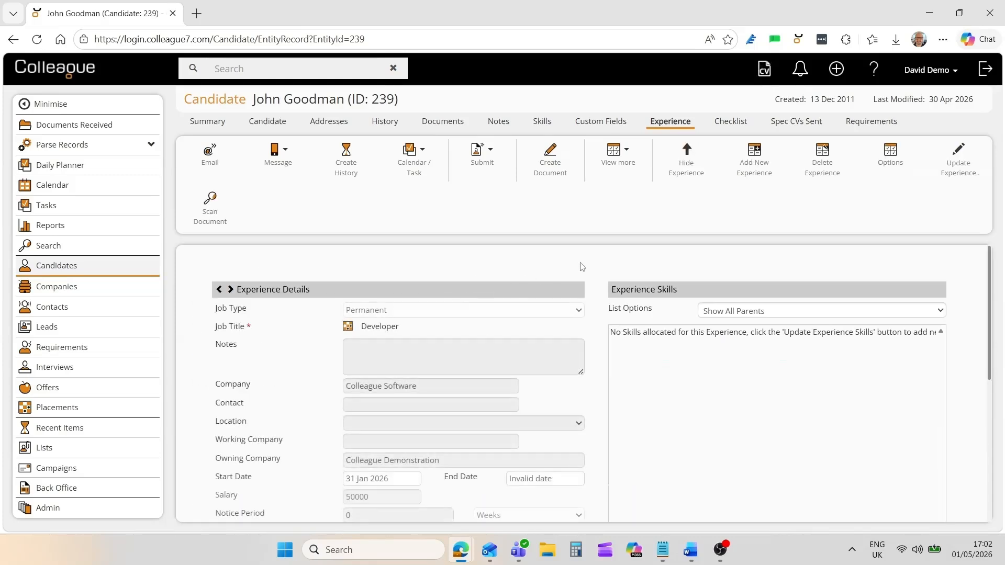
{"action": "left_click", "coordinate": [686, 168]}
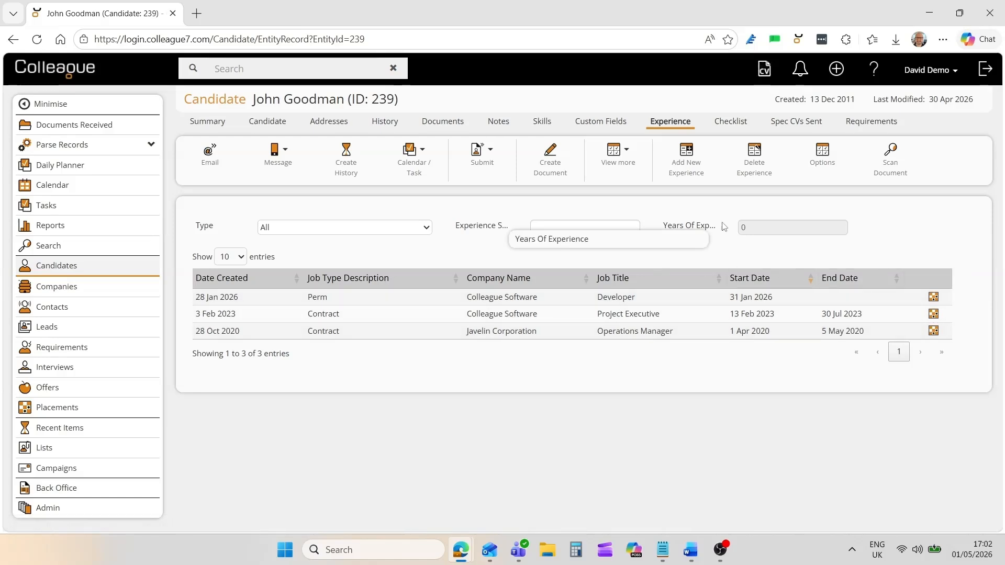
{"action": "left_click", "coordinate": [730, 121]}
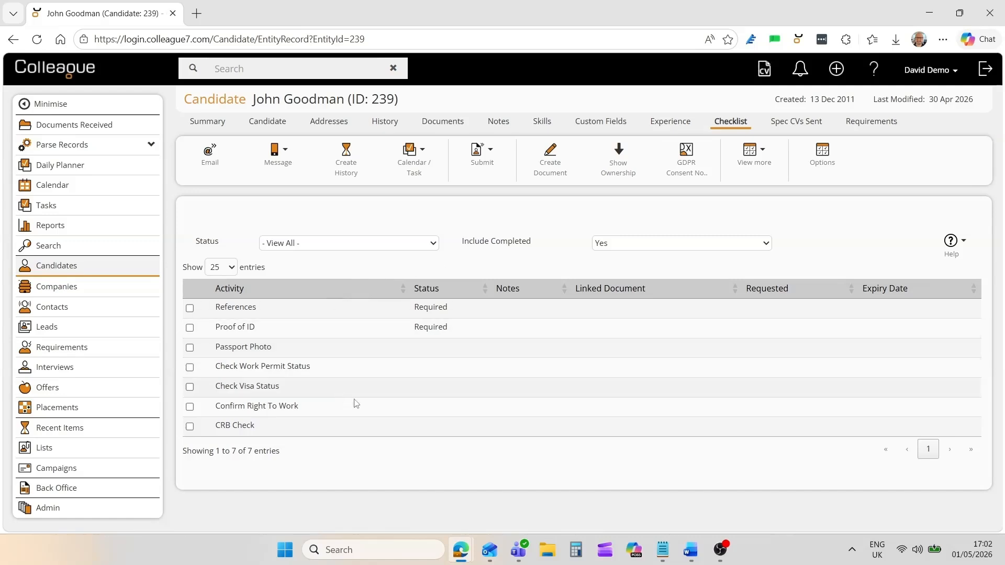
{"action": "left_click", "coordinate": [368, 347]}
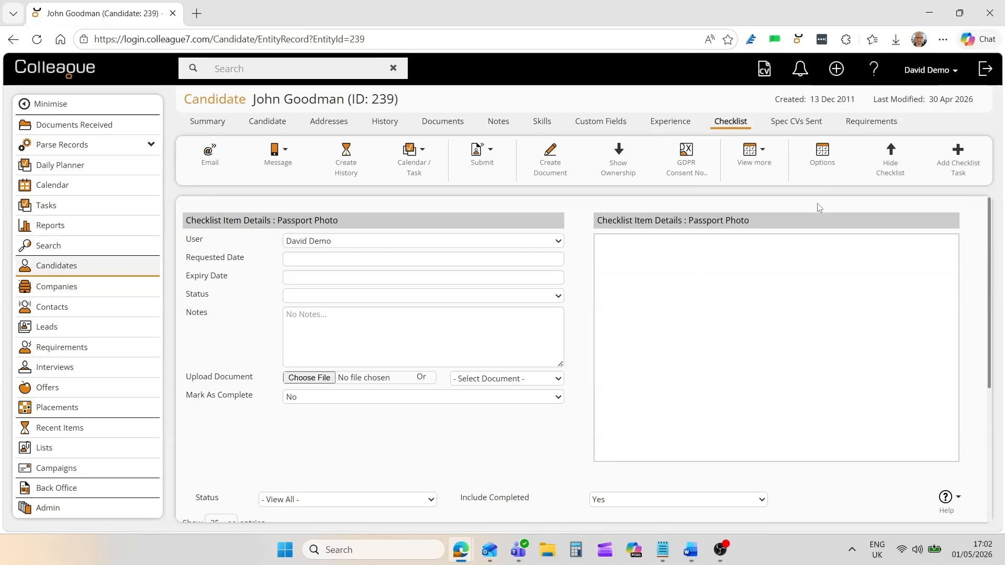
{"action": "left_click", "coordinate": [888, 177]}
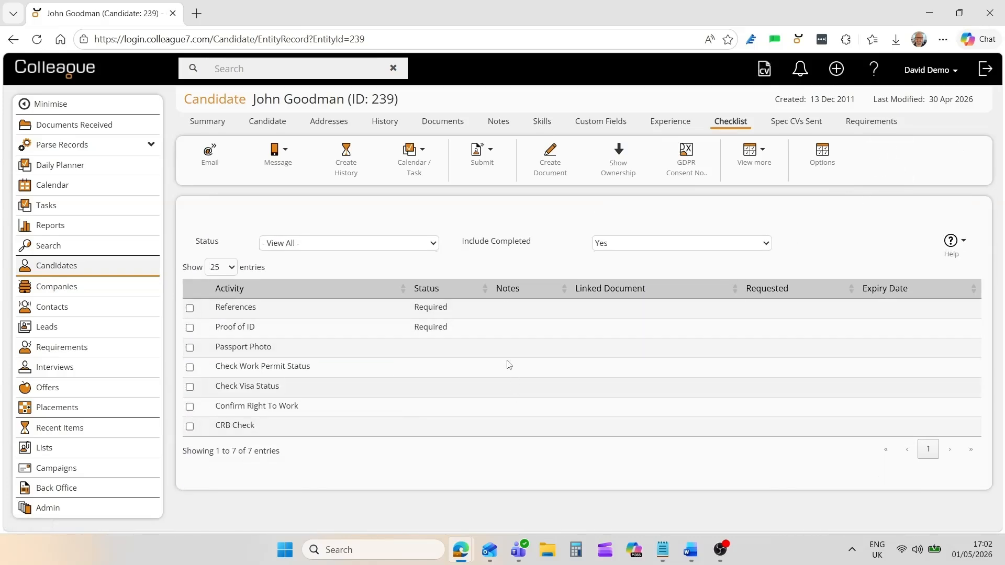
{"action": "left_click", "coordinate": [785, 123]}
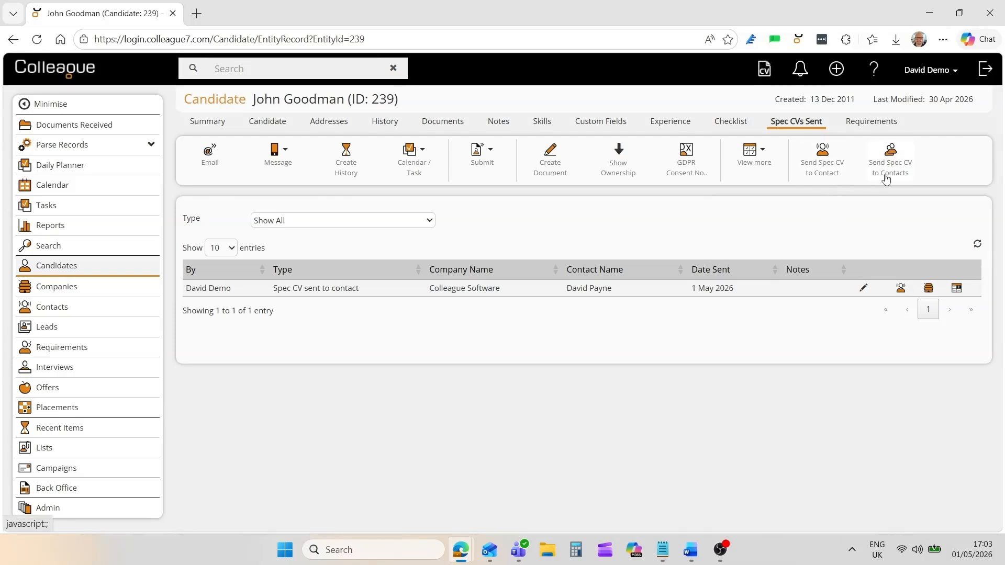
Filter the candidate's requirements to View All, then back to Live only.
{"action": "left_click", "coordinate": [861, 123]}
{"action": "mouse_move", "coordinate": [792, 177]}
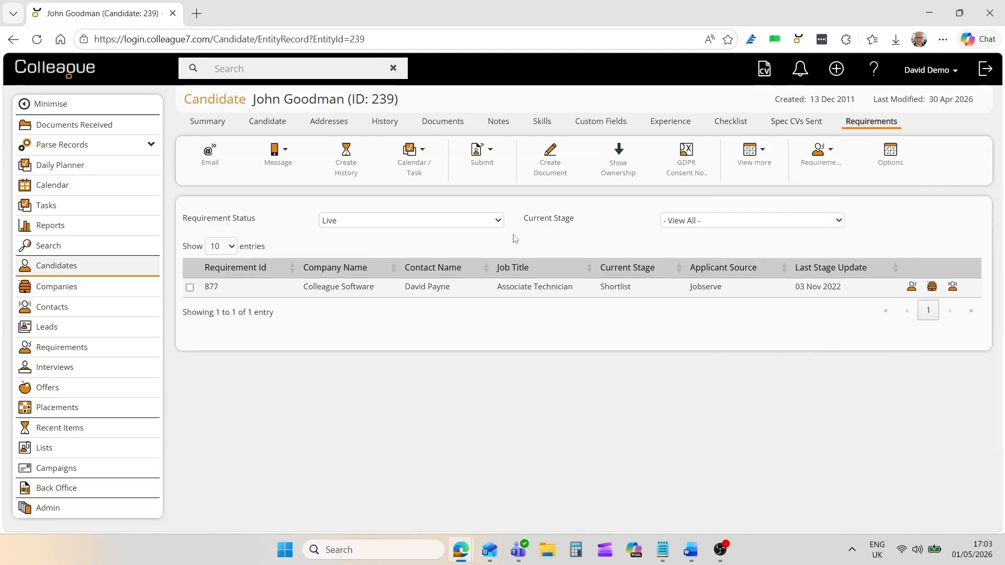
{"action": "left_click", "coordinate": [355, 220]}
{"action": "left_click", "coordinate": [353, 240]}
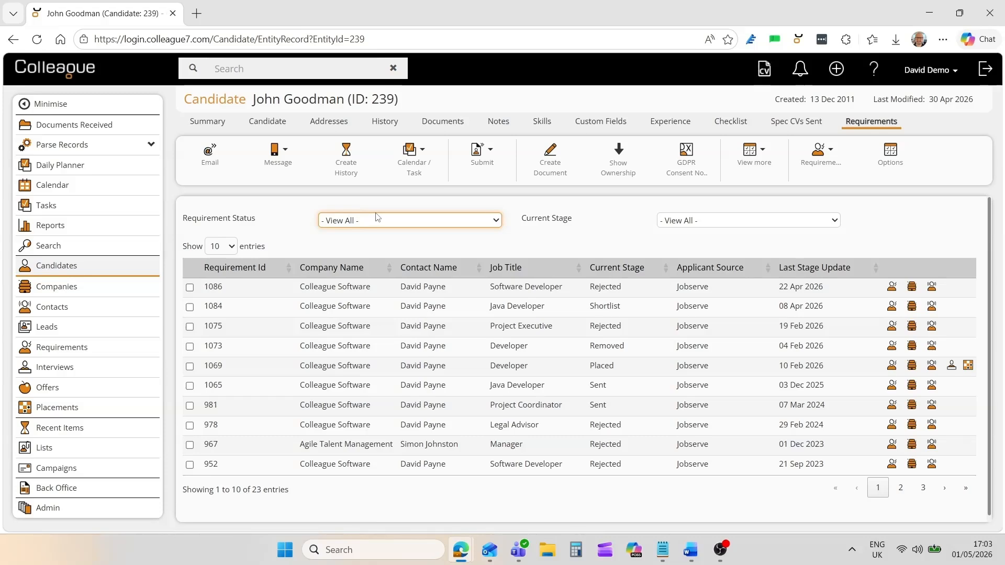
{"action": "left_click", "coordinate": [378, 218]}
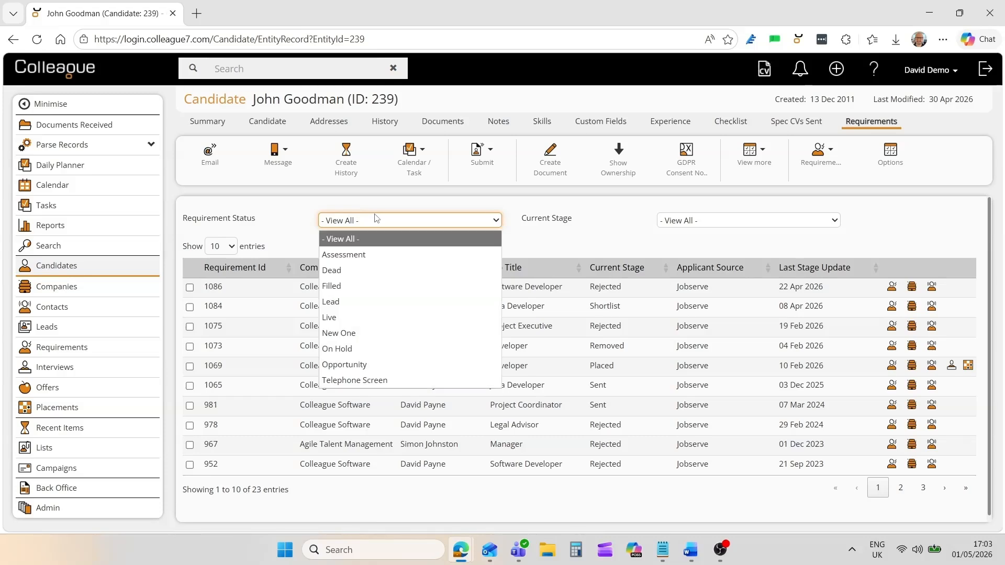
{"action": "left_click", "coordinate": [343, 318]}
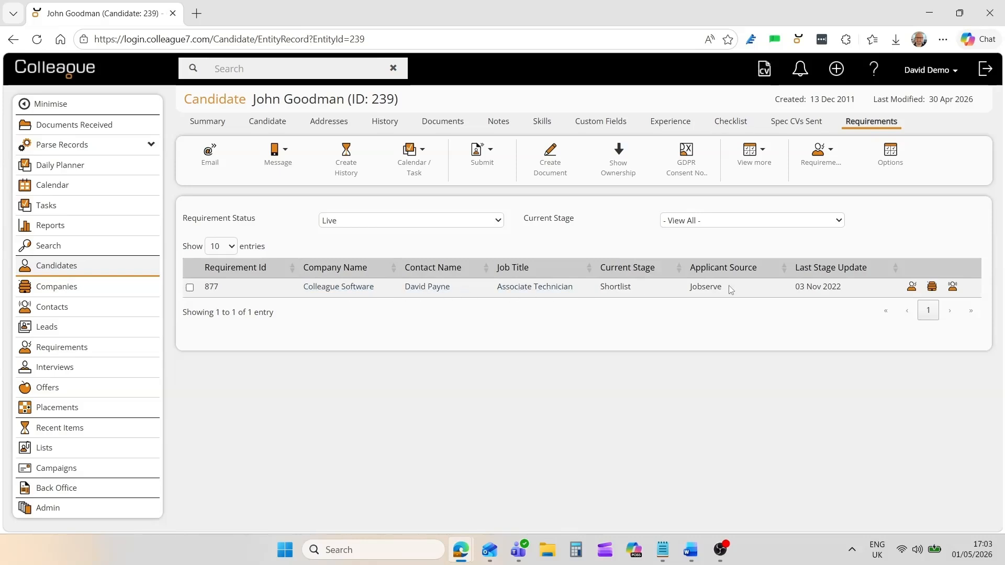
Tick requirement 877, check its Requirements actions, then return to the Candidate details tab.
{"action": "left_click", "coordinate": [205, 291]}
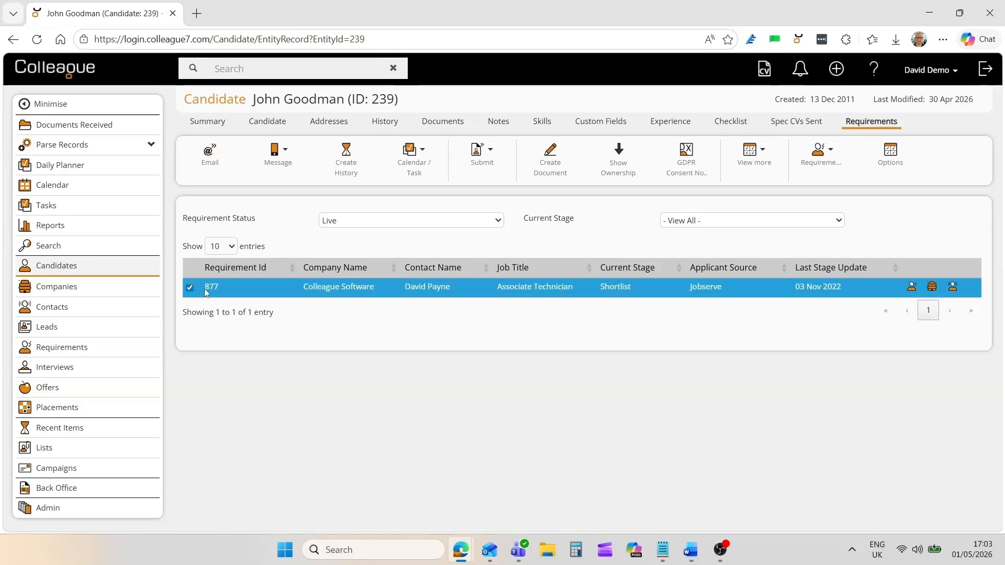
{"action": "left_click", "coordinate": [819, 152]}
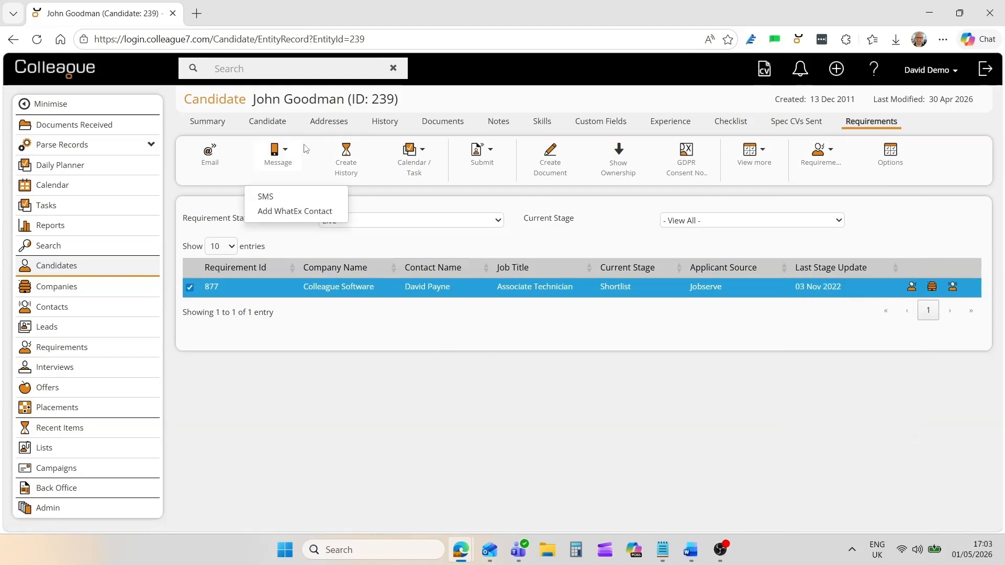
{"action": "left_click", "coordinate": [280, 122]}
{"action": "mouse_move", "coordinate": [474, 176]}
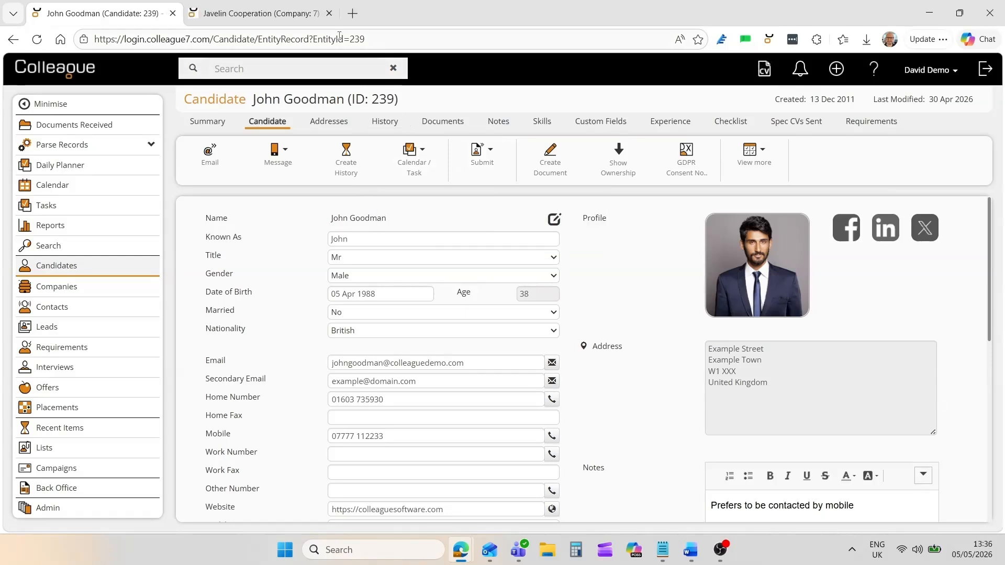
Step through Javelin Cooperation's Contacts, Addresses, Notes, Skills, Custom Fields, Checklist and Company tabs, ending on Contacts.
{"action": "left_click", "coordinate": [301, 16]}
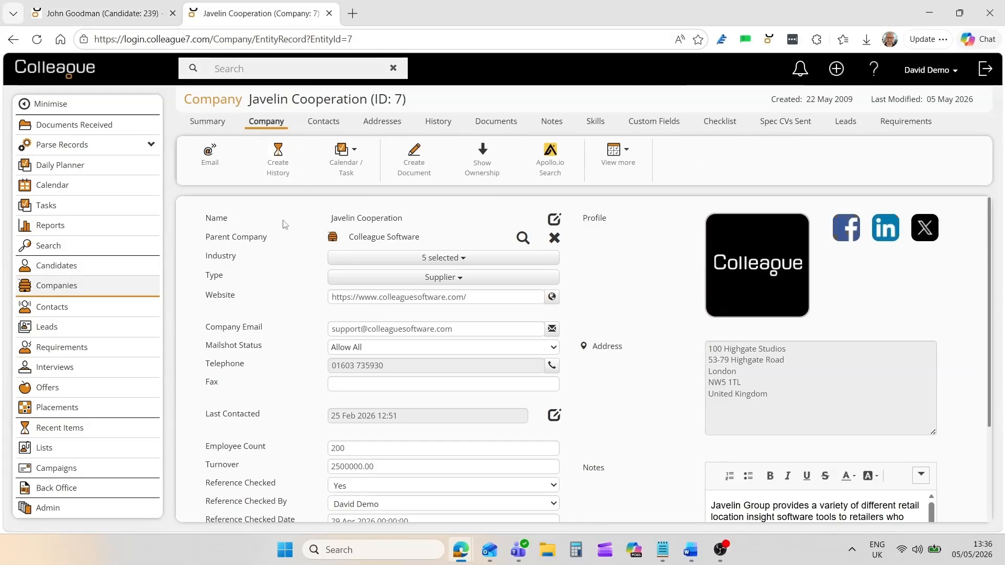
{"action": "left_click", "coordinate": [323, 124]}
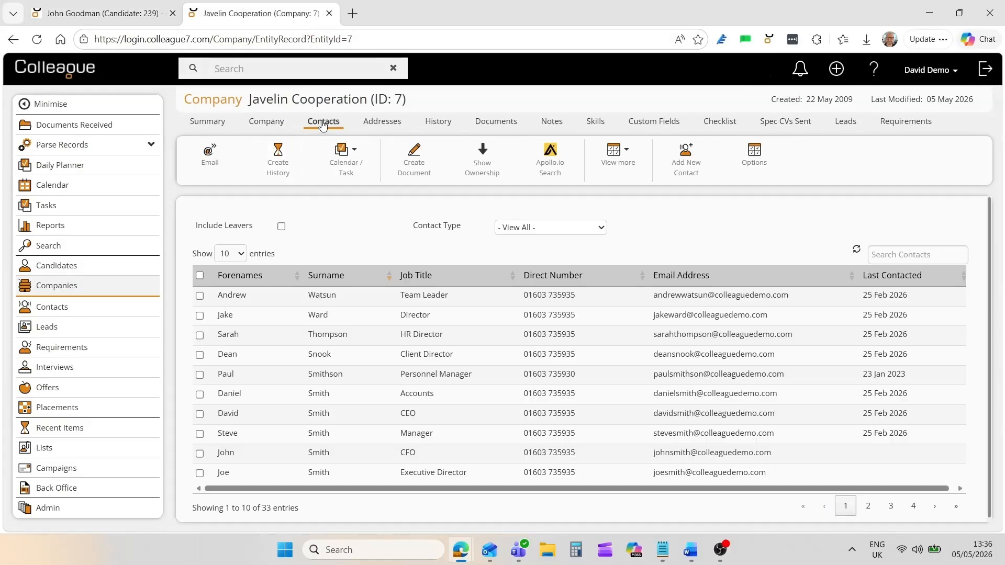
{"action": "left_click", "coordinate": [377, 127]}
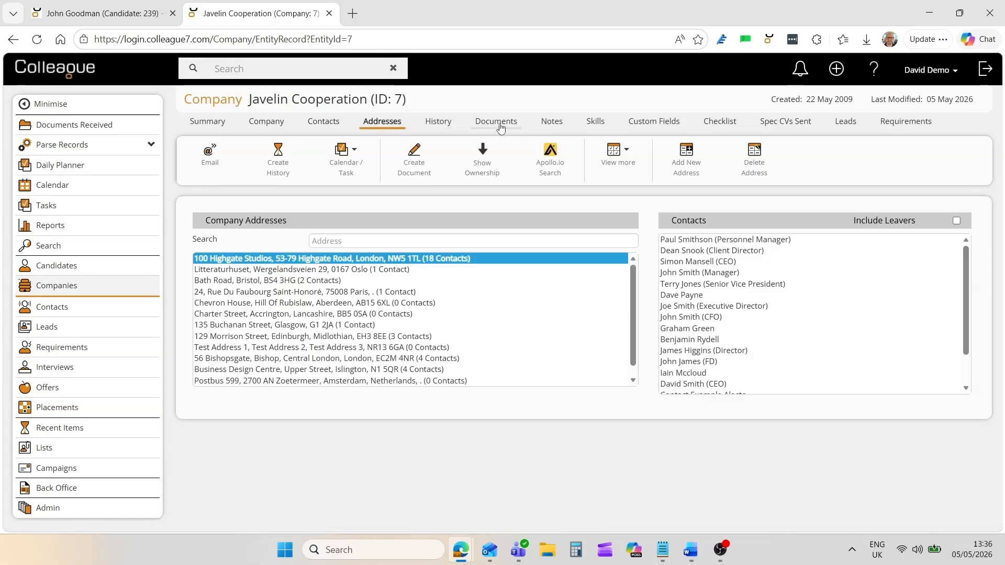
{"action": "left_click", "coordinate": [547, 128]}
{"action": "left_click", "coordinate": [596, 126]}
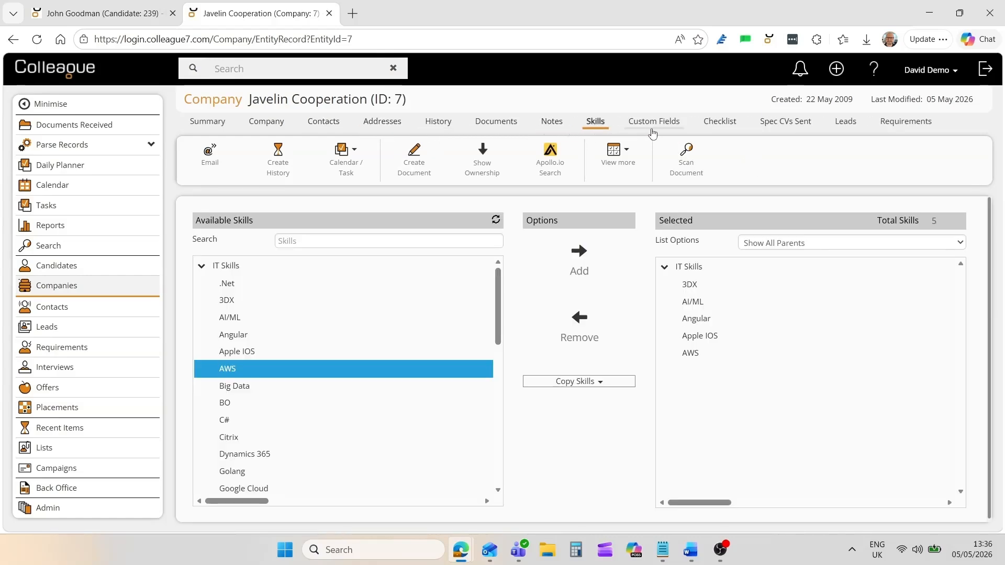
{"action": "left_click", "coordinate": [660, 131]}
{"action": "left_click", "coordinate": [721, 130]}
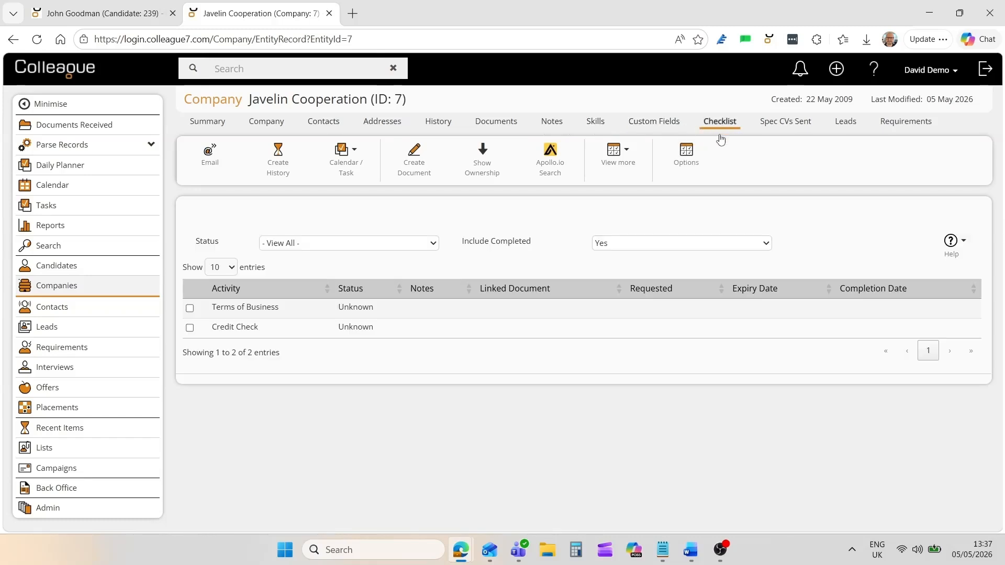
{"action": "left_click", "coordinate": [275, 127]}
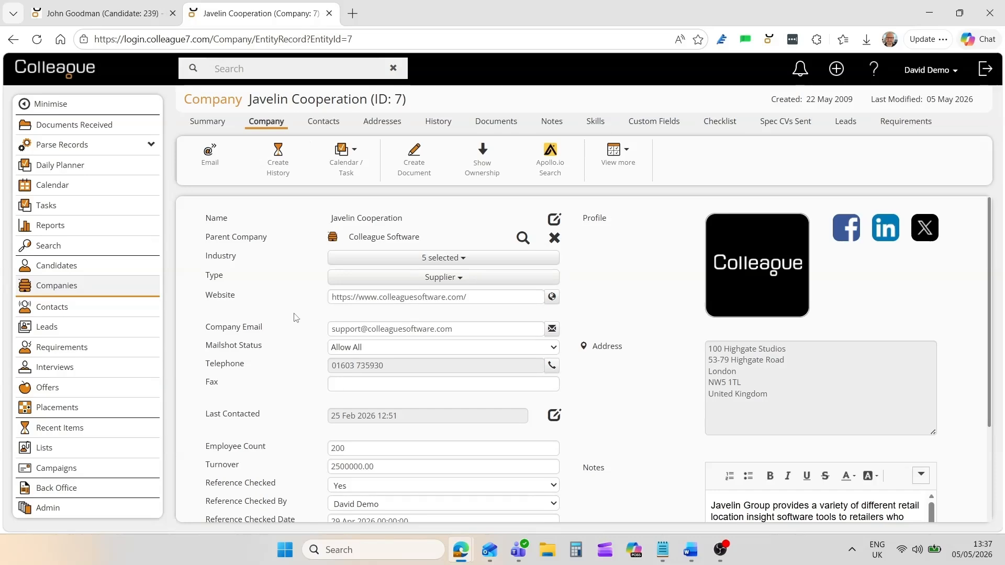
{"action": "scroll", "coordinate": [296, 318], "scroll_direction": "down", "scroll_amount": 2}
{"action": "scroll", "coordinate": [304, 236], "scroll_direction": "up", "scroll_amount": 2}
{"action": "left_click", "coordinate": [319, 125]}
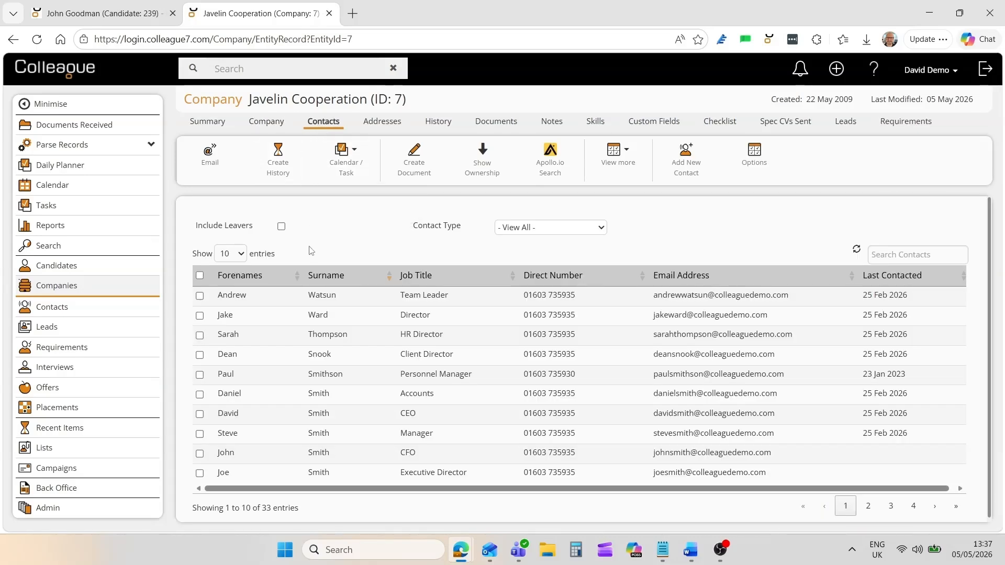
Open the second contact, a Director, and scroll through the contact form.
{"action": "left_click", "coordinate": [225, 316]}
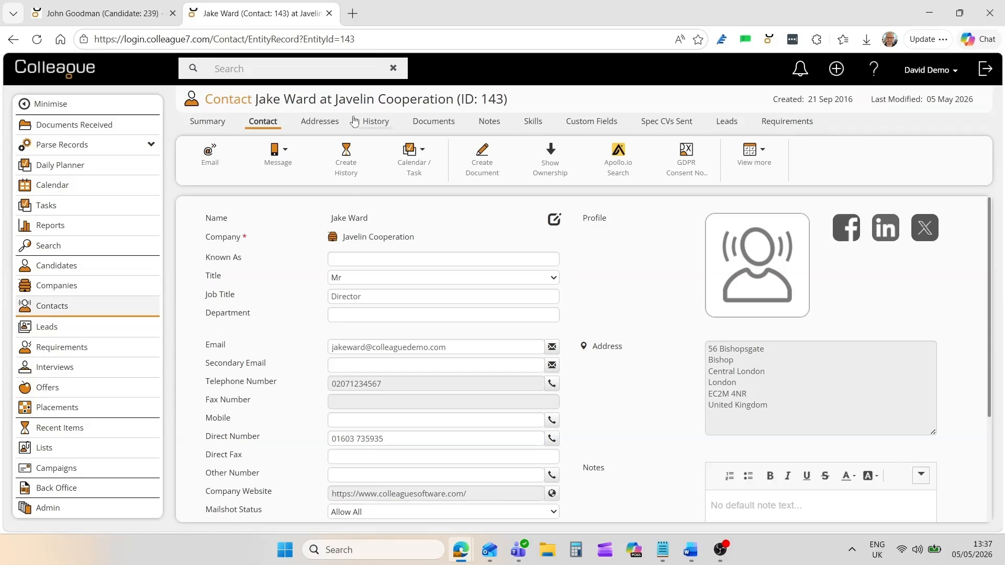
{"action": "scroll", "coordinate": [282, 249], "scroll_direction": "down", "scroll_amount": 3}
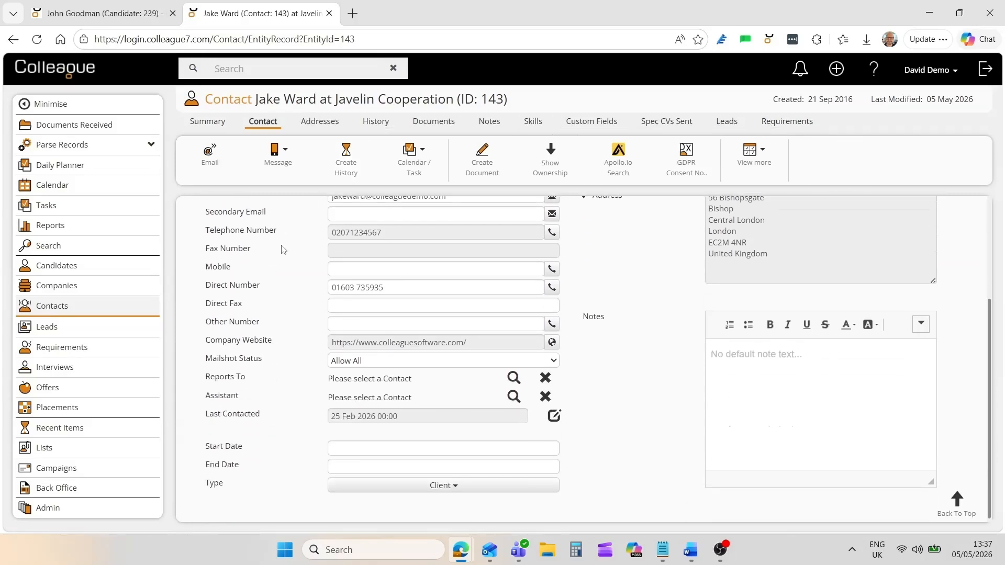
{"action": "scroll", "coordinate": [283, 249], "scroll_direction": "up", "scroll_amount": 3}
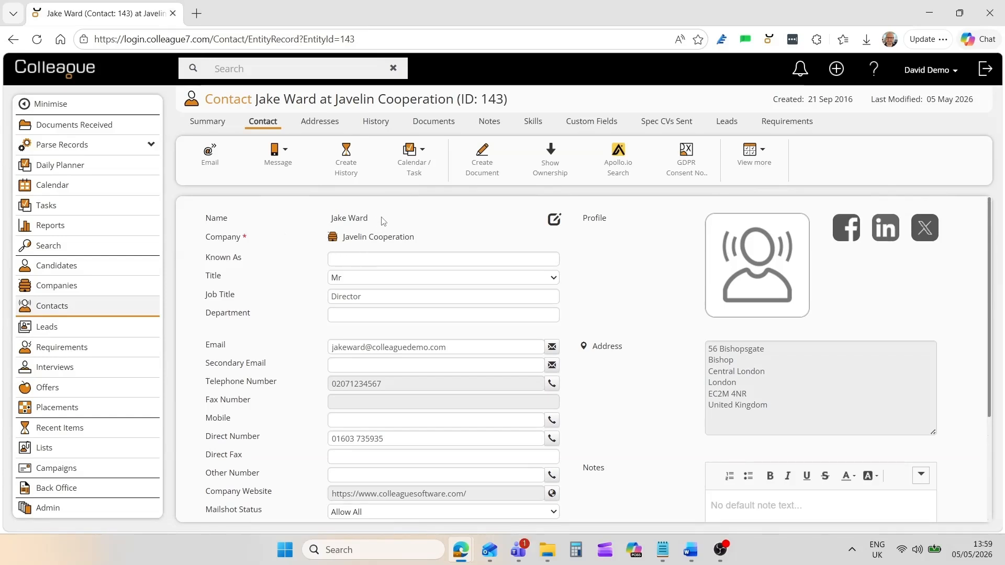
Parse the example CV with picture from file into the Review Fields page.
{"action": "left_click", "coordinate": [90, 151]}
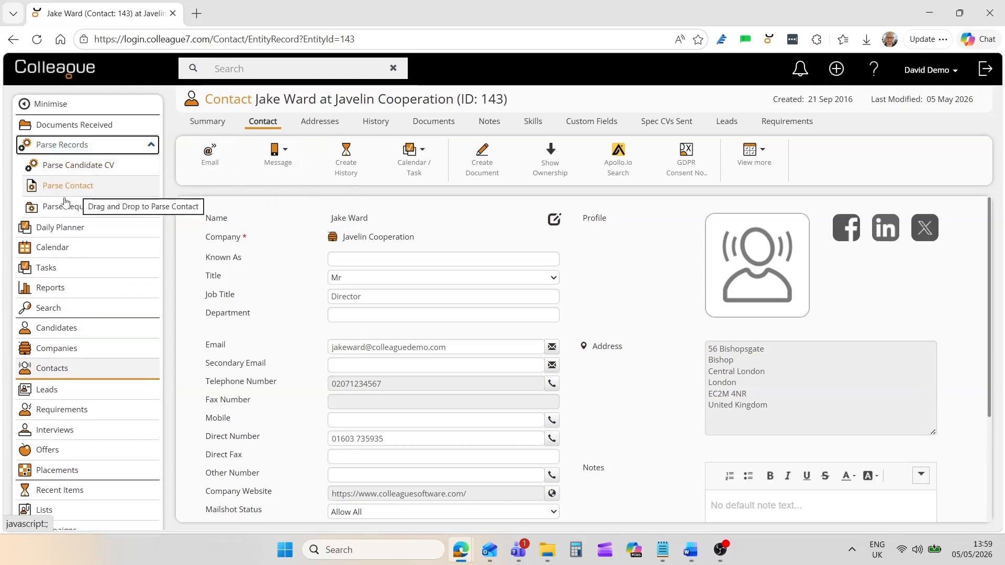
{"action": "left_click", "coordinate": [87, 166]}
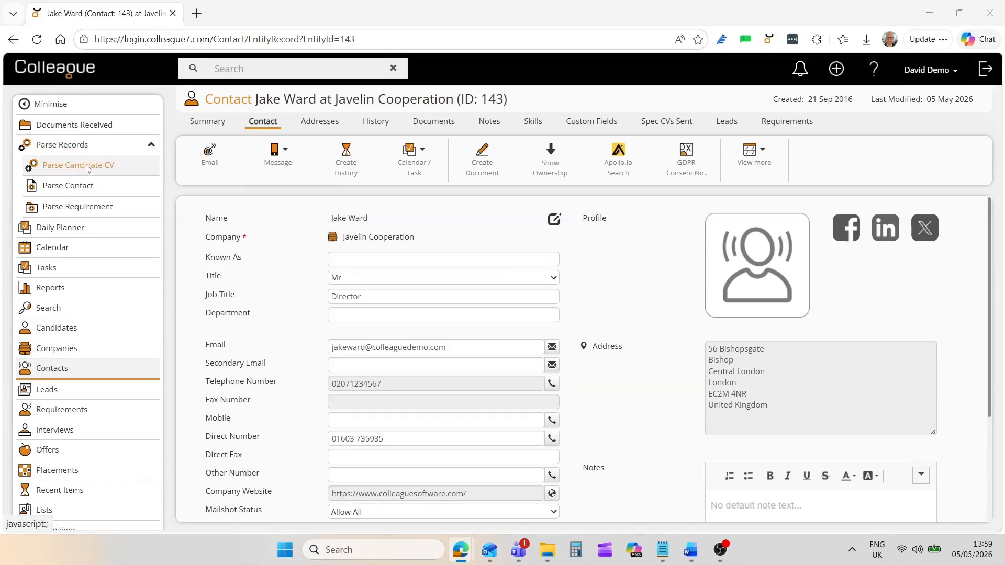
{"action": "double_click", "coordinate": [209, 127]}
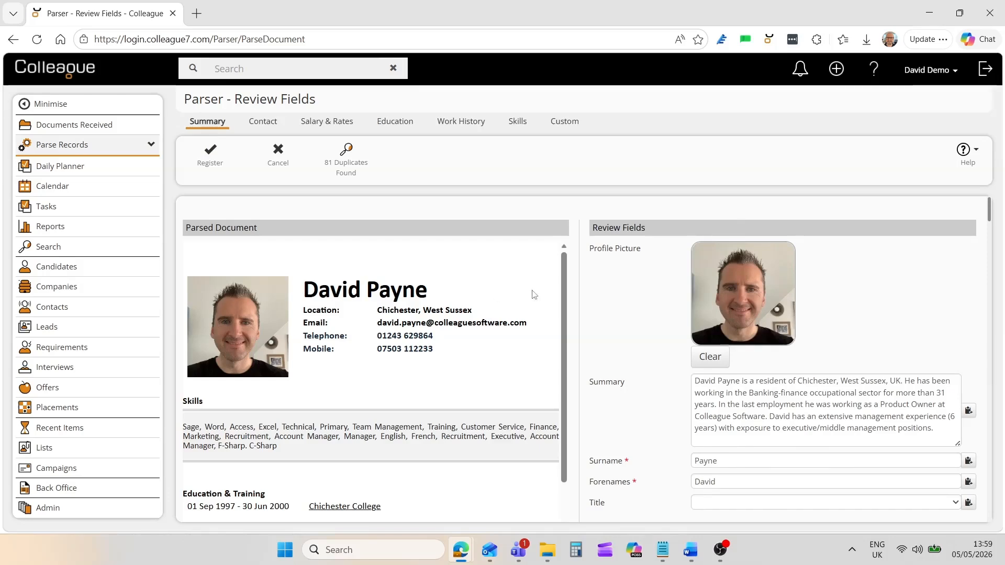
{"action": "mouse_move", "coordinate": [569, 291]}
{"action": "left_mouse_down"}
{"action": "mouse_move", "coordinate": [573, 390]}
{"action": "mouse_move", "coordinate": [574, 288]}
{"action": "left_mouse_up"}
{"action": "mouse_move", "coordinate": [987, 219]}
{"action": "left_mouse_down"}
{"action": "mouse_move", "coordinate": [989, 306]}
{"action": "mouse_move", "coordinate": [986, 210]}
{"action": "left_mouse_up"}
Scroll through the parsed Education and Work History records.
{"action": "left_click", "coordinate": [388, 132]}
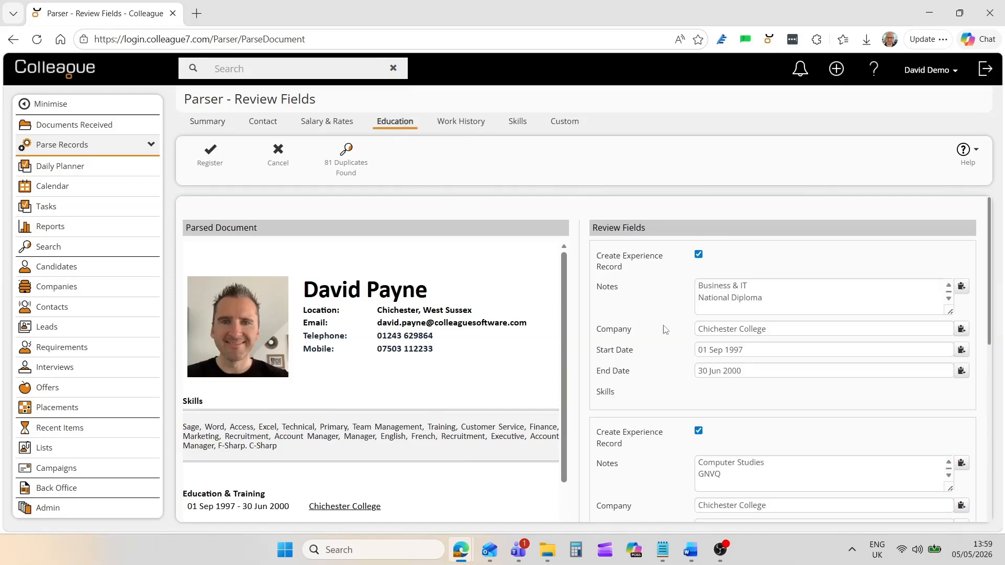
{"action": "scroll", "coordinate": [665, 334], "scroll_direction": "down", "scroll_amount": 5}
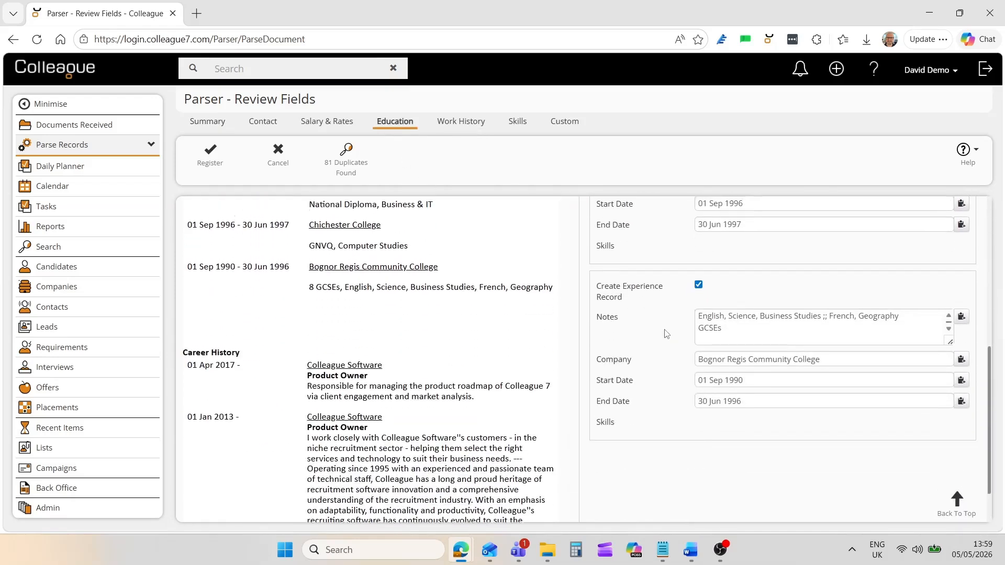
{"action": "scroll", "coordinate": [666, 334], "scroll_direction": "up", "scroll_amount": 5}
{"action": "left_click", "coordinate": [464, 130]}
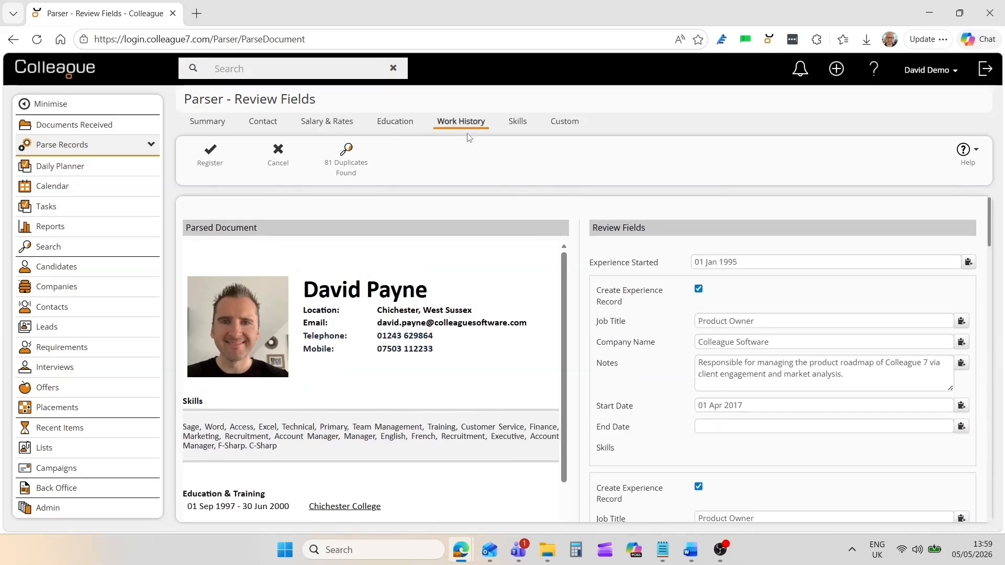
{"action": "scroll", "coordinate": [636, 336], "scroll_direction": "down", "scroll_amount": 5}
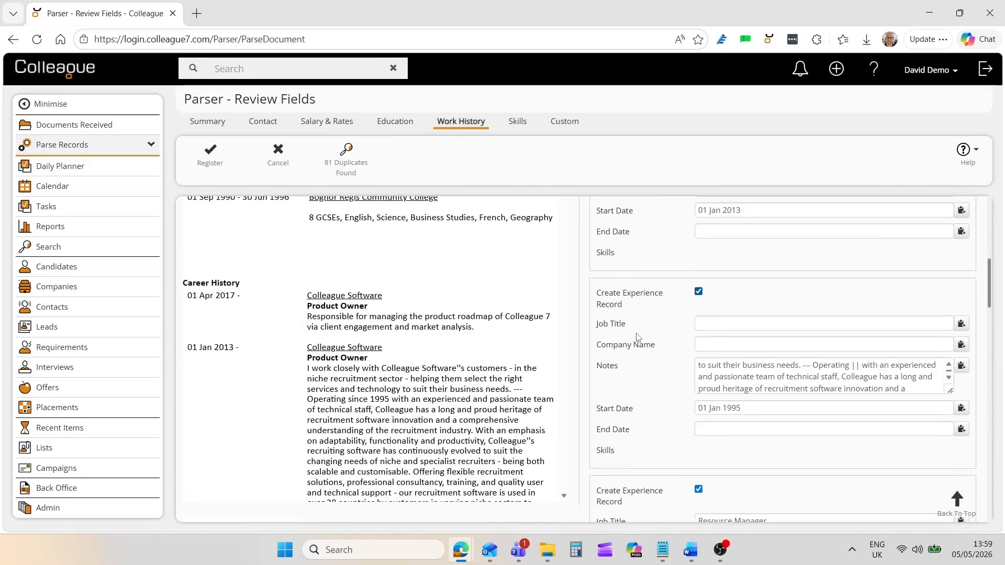
{"action": "scroll", "coordinate": [636, 336], "scroll_direction": "up", "scroll_amount": 5}
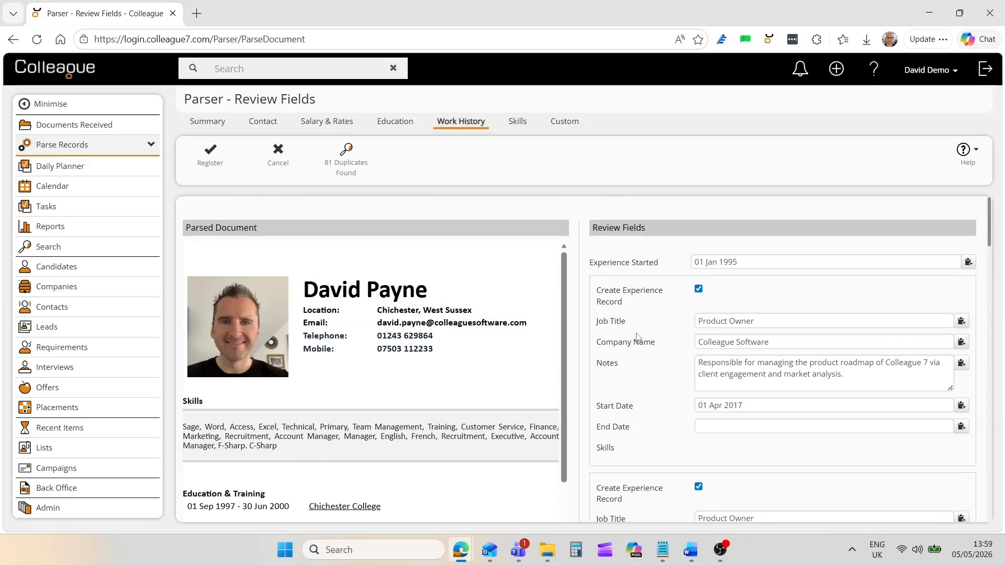
Back on Summary, list the 81 possible duplicate candidates, then hide them.
{"action": "left_click", "coordinate": [210, 125]}
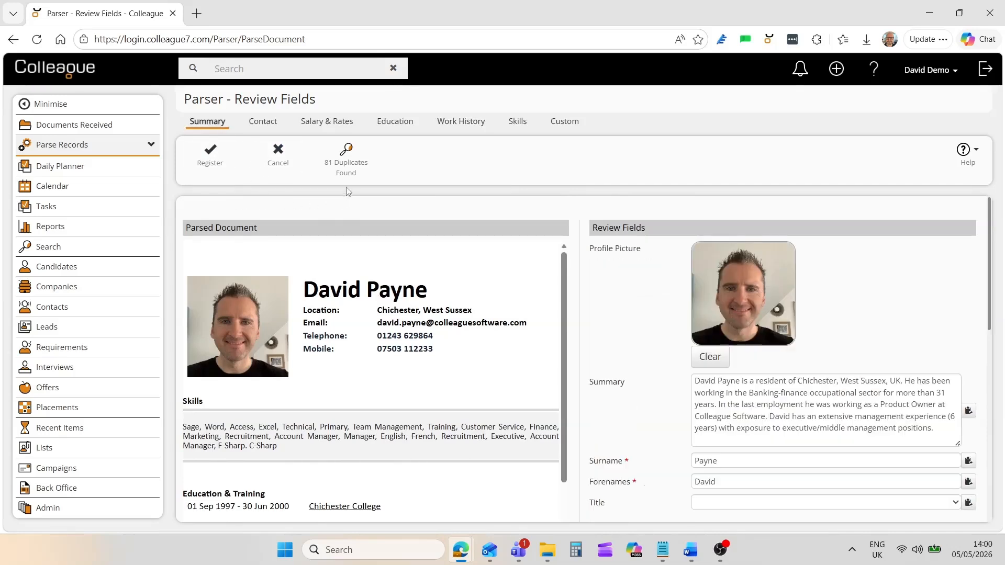
{"action": "left_click", "coordinate": [354, 167]}
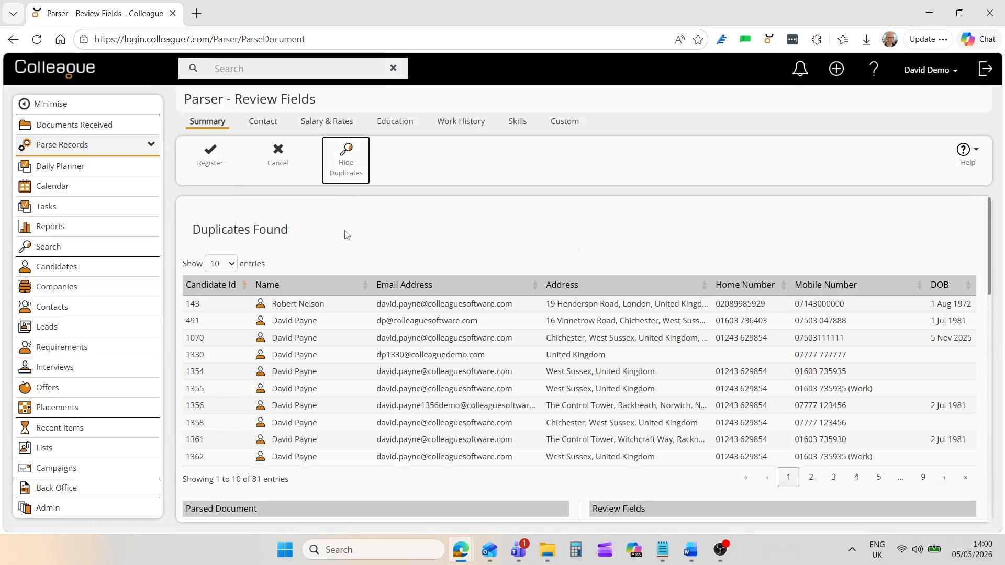
{"action": "left_click", "coordinate": [343, 169]}
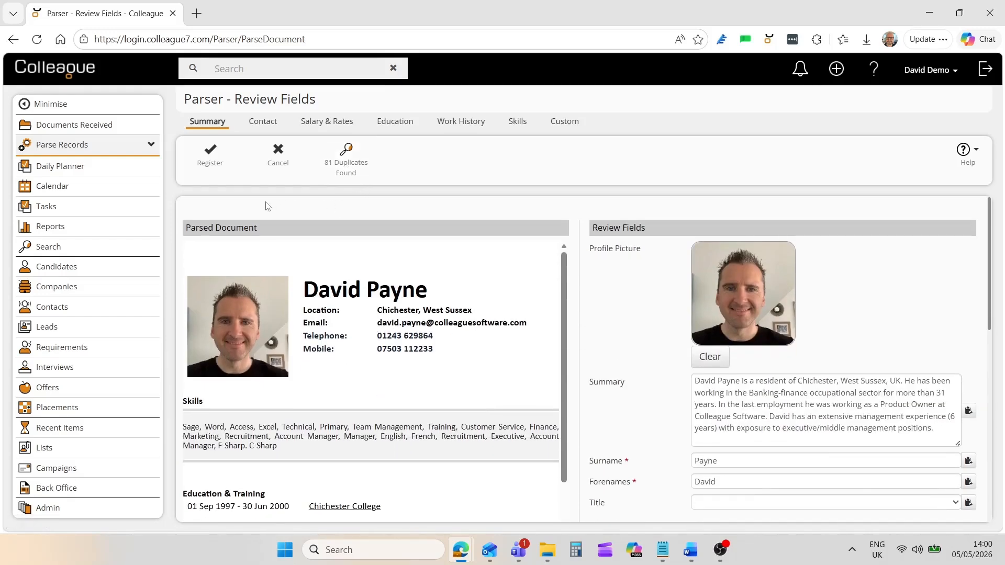
Register the parsed CV as a candidate and start an email, keeping the current sender.
{"action": "left_click", "coordinate": [214, 164]}
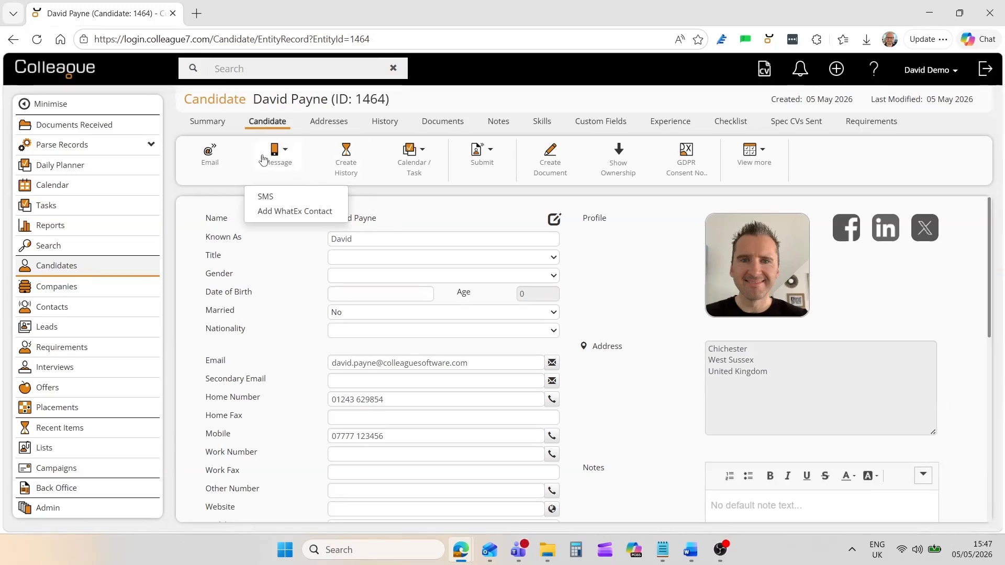
{"action": "left_click", "coordinate": [209, 158]}
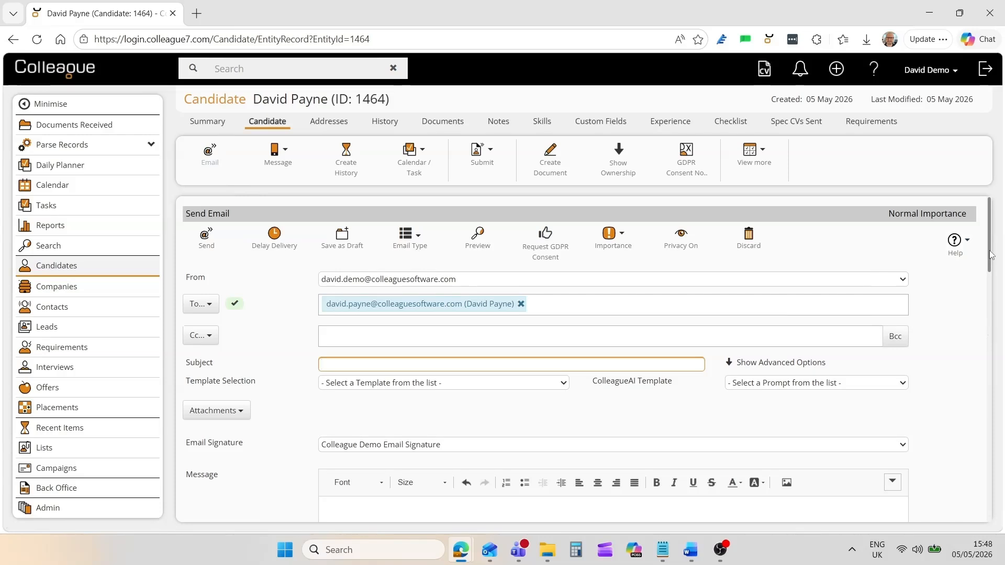
{"action": "mouse_move", "coordinate": [989, 255]}
{"action": "left_mouse_down"}
{"action": "mouse_move", "coordinate": [988, 346]}
{"action": "mouse_move", "coordinate": [988, 248]}
{"action": "left_mouse_up"}
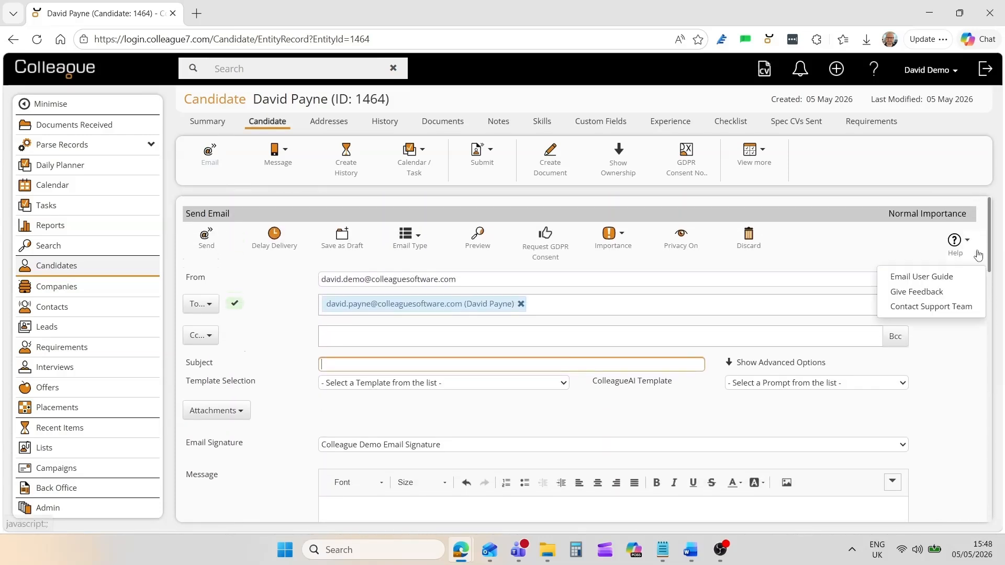
{"action": "left_click", "coordinate": [339, 283]}
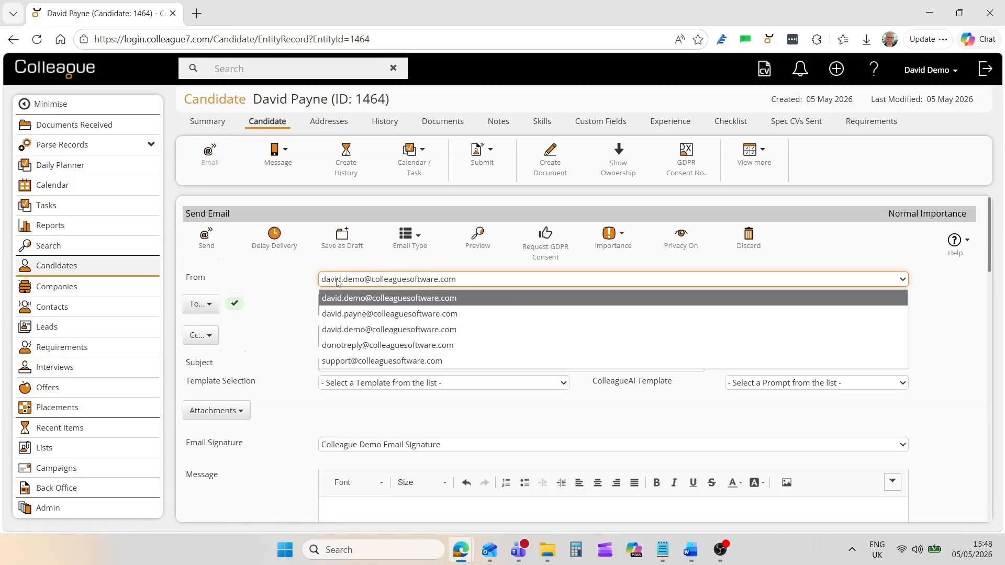
{"action": "left_click", "coordinate": [297, 369]}
Add a colleague as a second recipient, then remove them so only the candidate remains.
{"action": "left_click", "coordinate": [596, 307]}
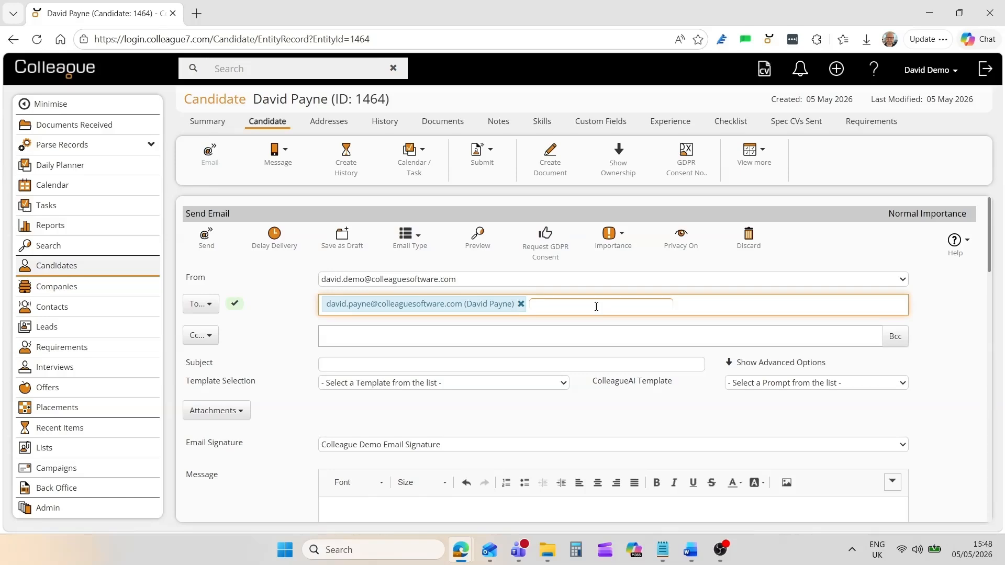
{"action": "type", "text": "collea"}
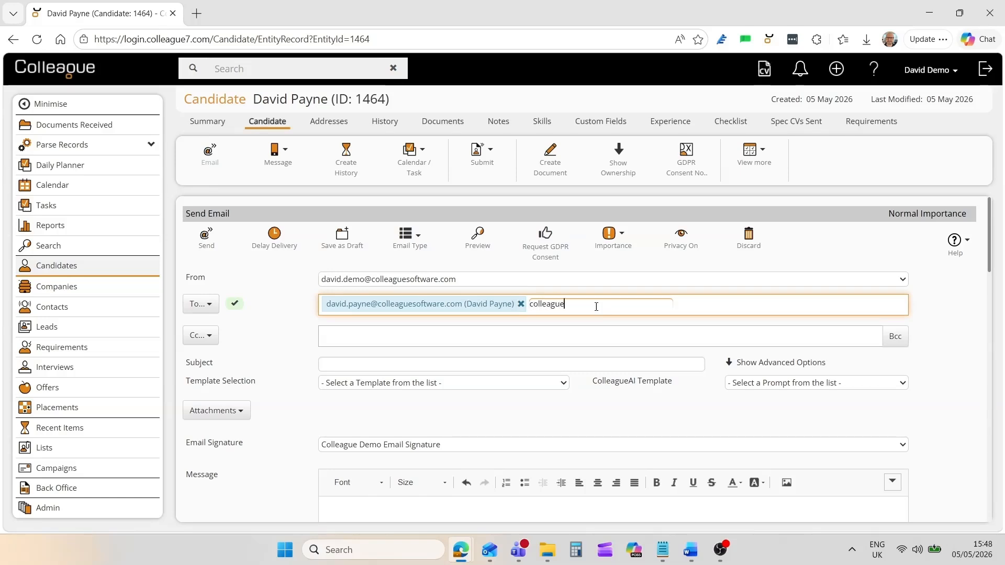
{"action": "type", "text": "gue"}
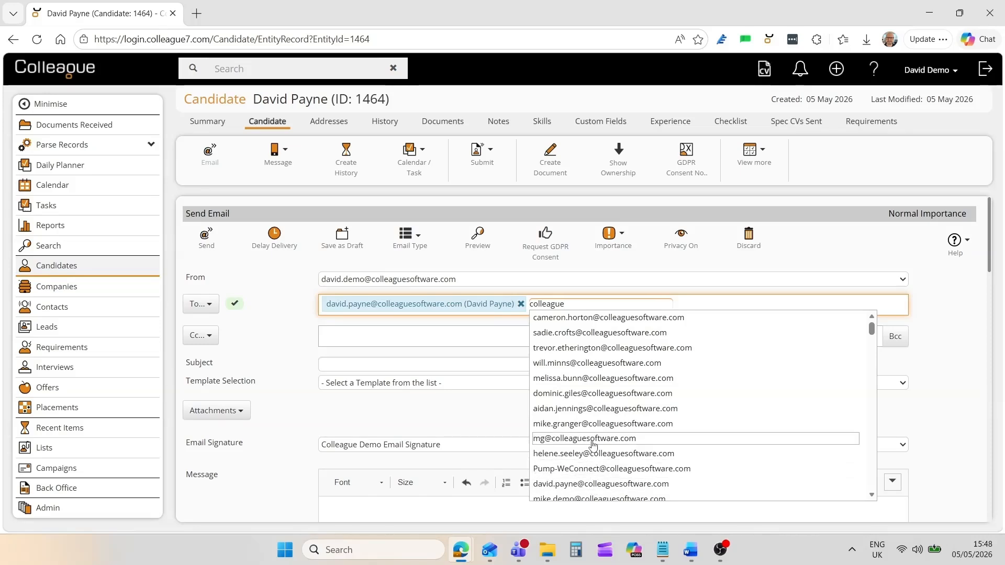
{"action": "left_click", "coordinate": [597, 333]}
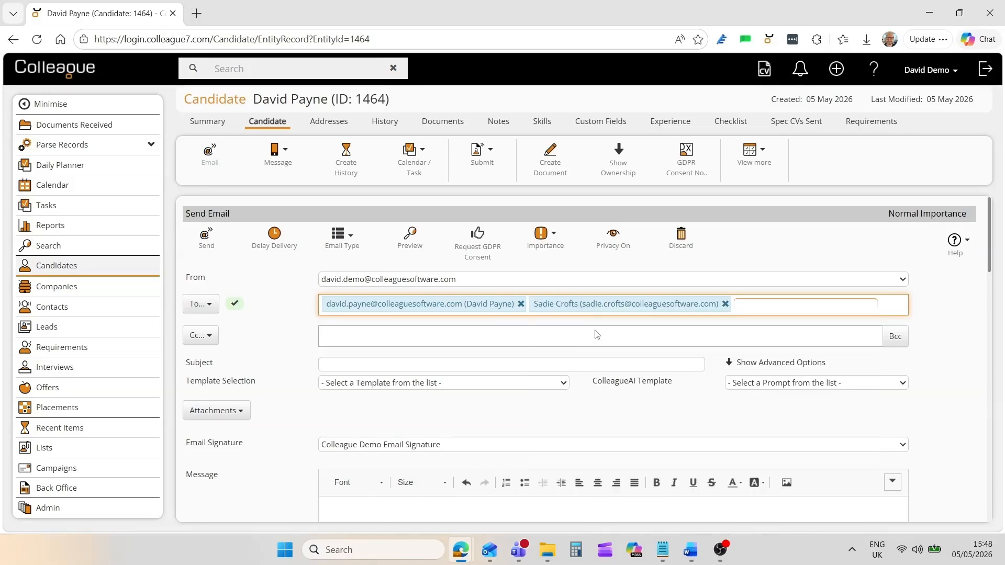
{"action": "left_click", "coordinate": [725, 305]}
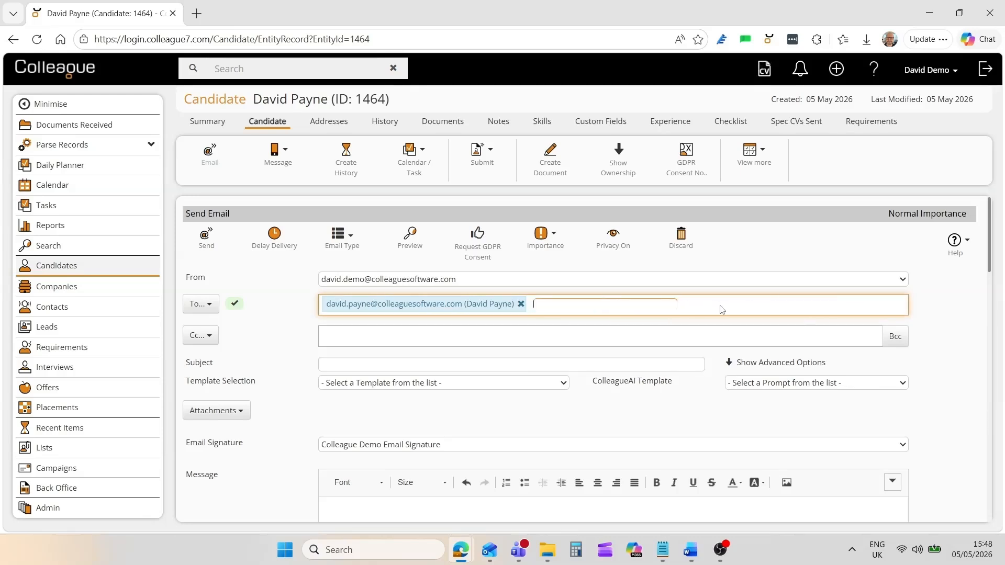
{"action": "left_click", "coordinate": [291, 337]}
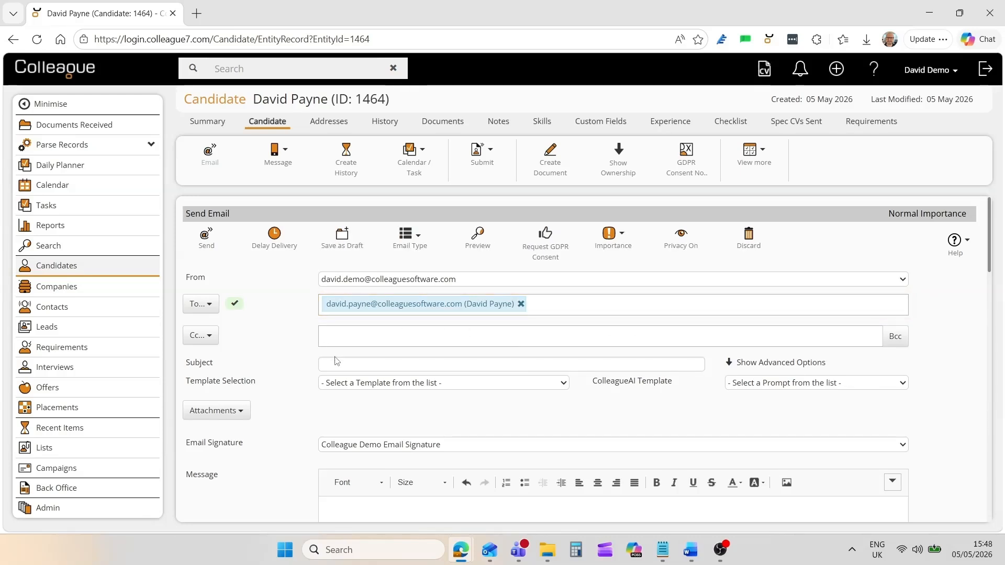
{"action": "left_click", "coordinate": [337, 383]}
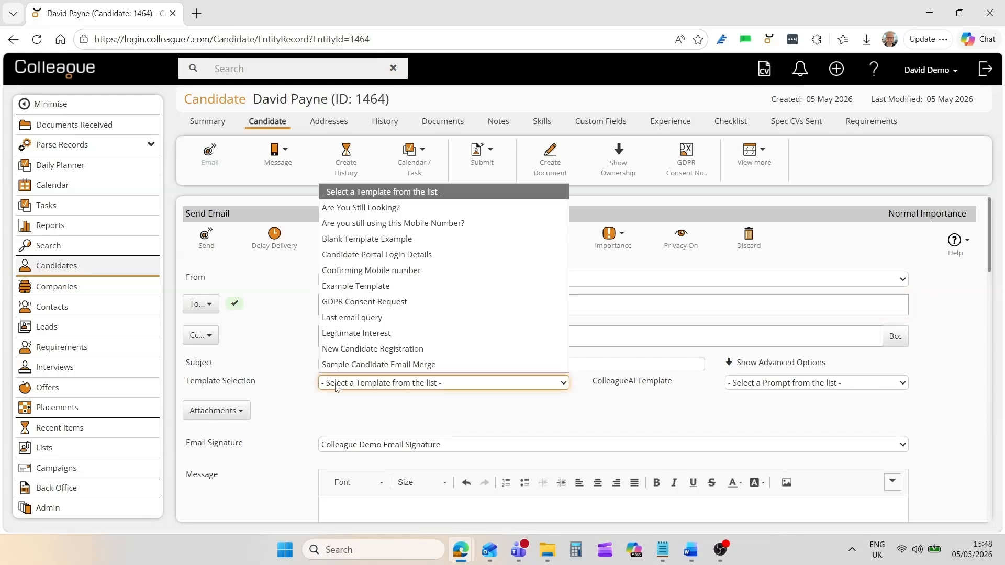
Fill the email from the 'Are you still using this Mobile Number?' template.
{"action": "left_click", "coordinate": [356, 229]}
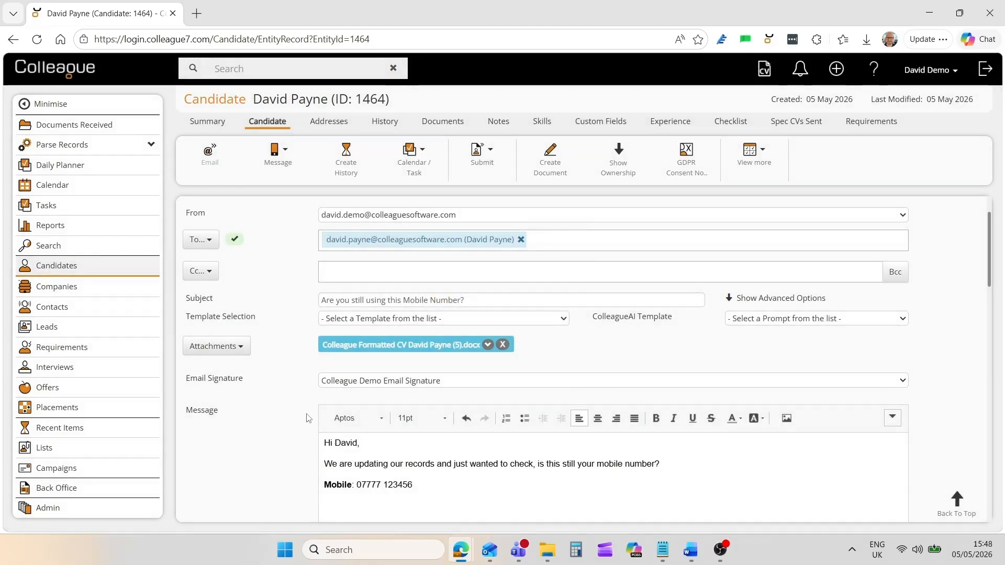
{"action": "scroll", "coordinate": [324, 414], "scroll_direction": "down", "scroll_amount": 1}
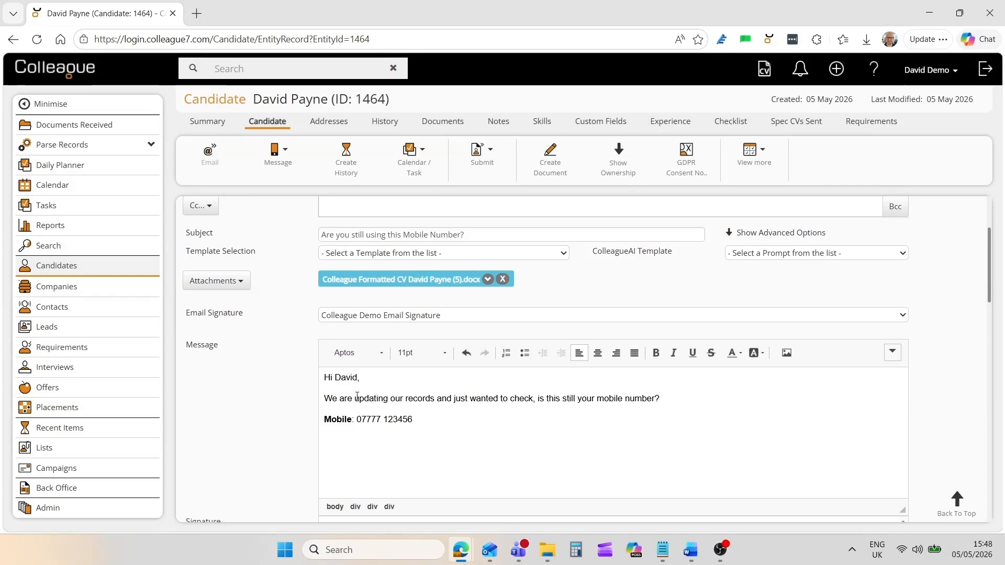
{"action": "scroll", "coordinate": [334, 396], "scroll_direction": "up", "scroll_amount": 2}
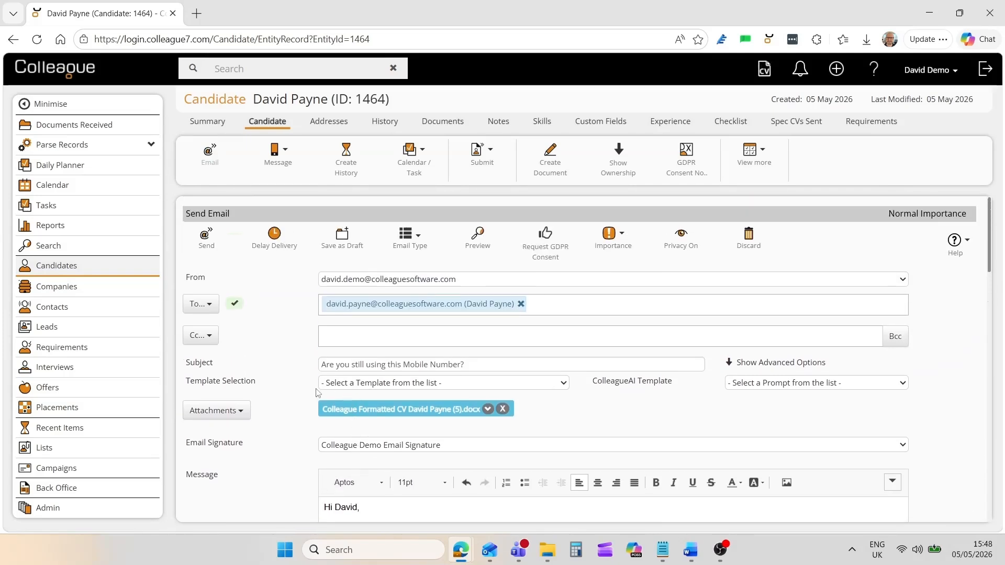
Show advanced options, leaving calendar and task creation at No and reminder days and merge fields unchanged.
{"action": "left_click", "coordinate": [773, 363]}
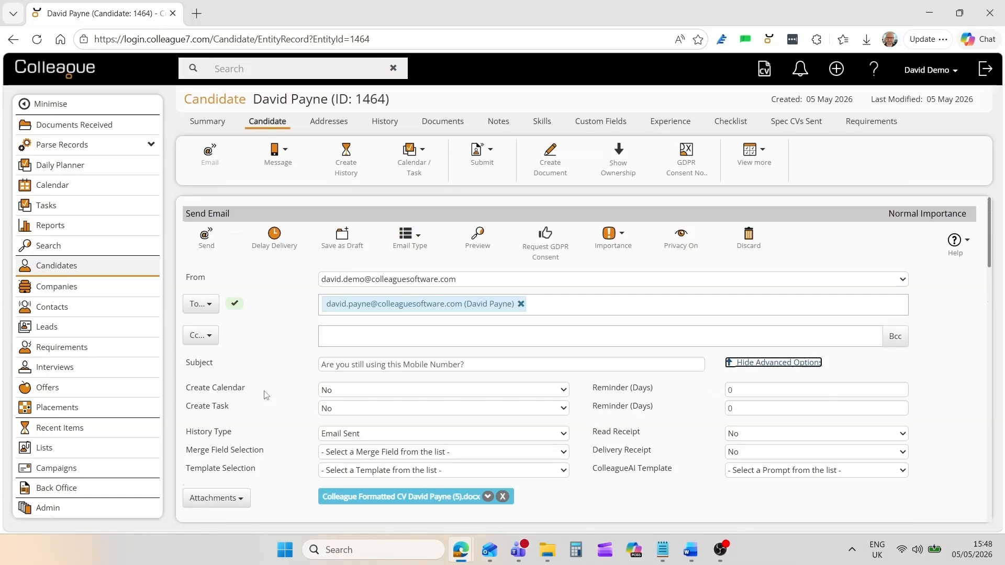
{"action": "scroll", "coordinate": [266, 395], "scroll_direction": "down", "scroll_amount": 1}
{"action": "left_click", "coordinate": [329, 326]}
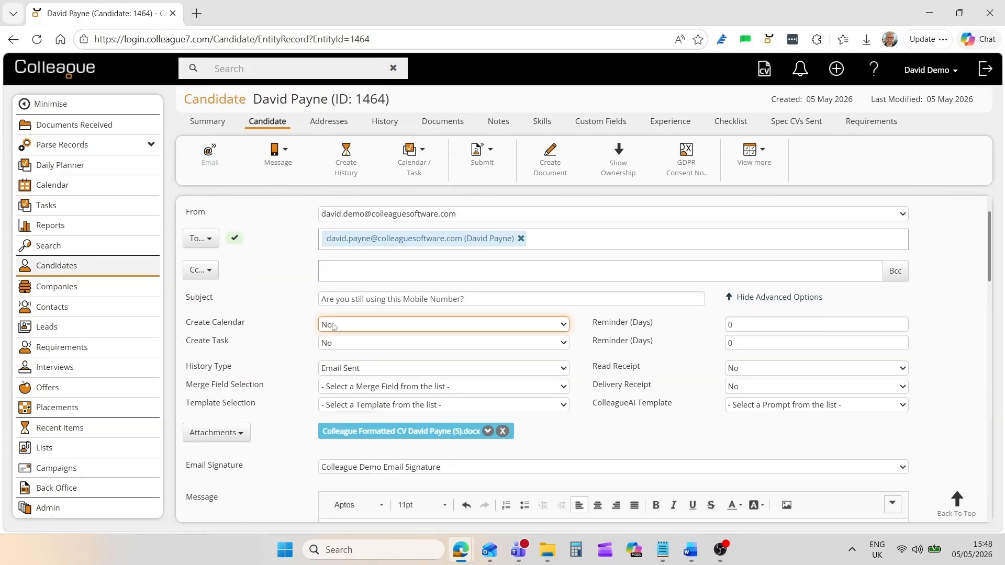
{"action": "left_click", "coordinate": [299, 360]}
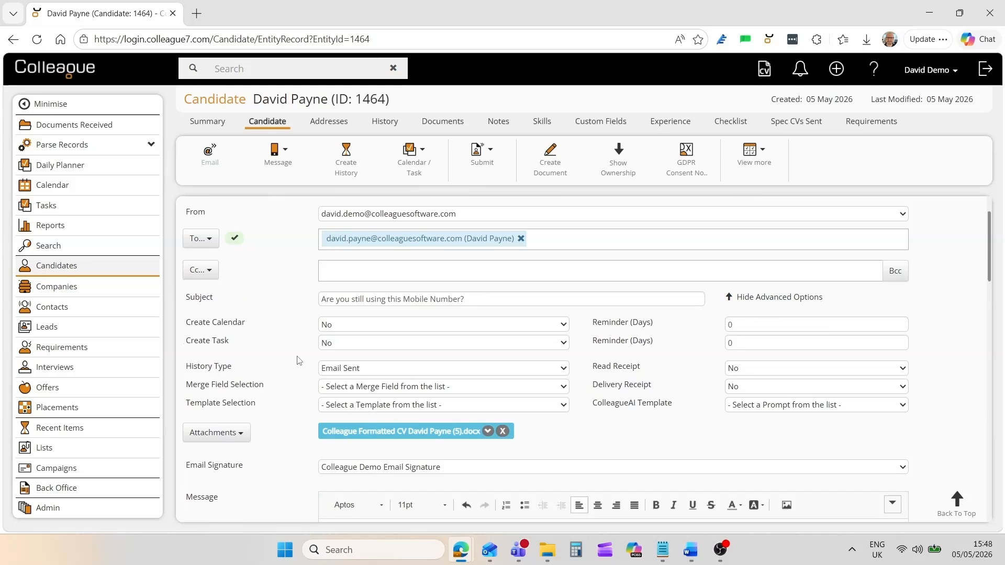
{"action": "left_click", "coordinate": [338, 345]}
{"action": "left_click", "coordinate": [330, 346]}
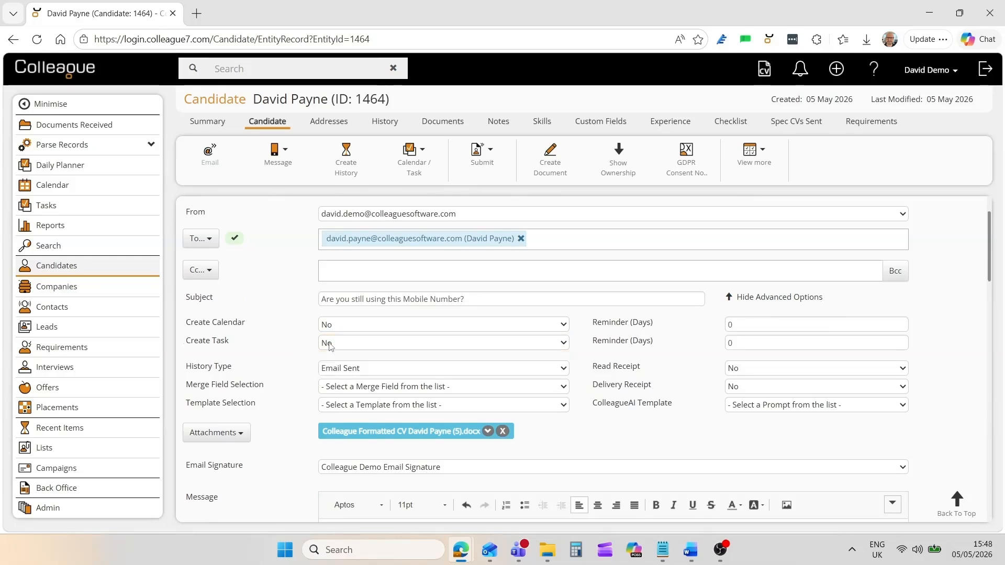
{"action": "left_click", "coordinate": [751, 342]}
{"action": "left_click", "coordinate": [671, 355]}
{"action": "left_click", "coordinate": [390, 391]}
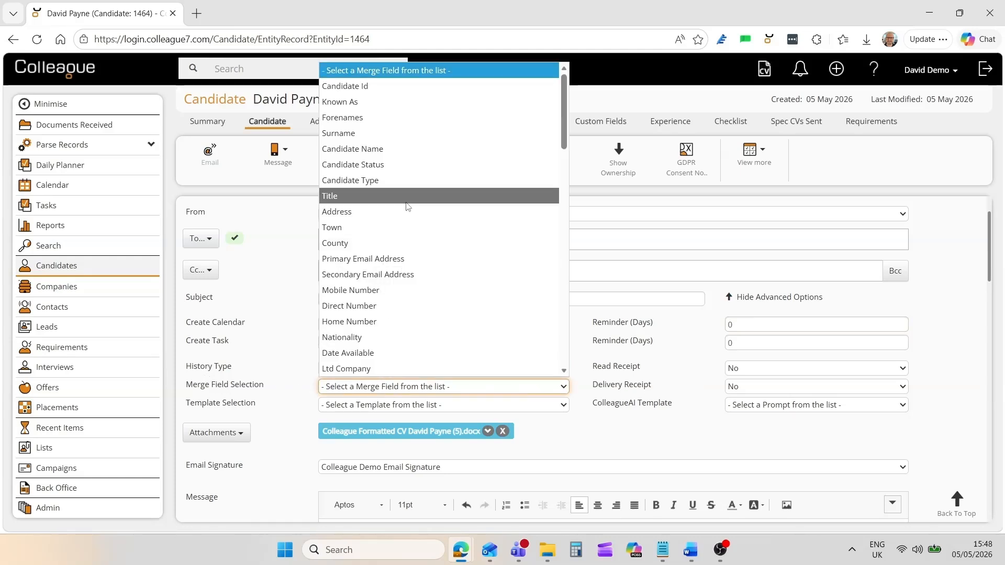
{"action": "left_click", "coordinate": [292, 360]}
{"action": "scroll", "coordinate": [293, 361], "scroll_direction": "down", "scroll_amount": 2}
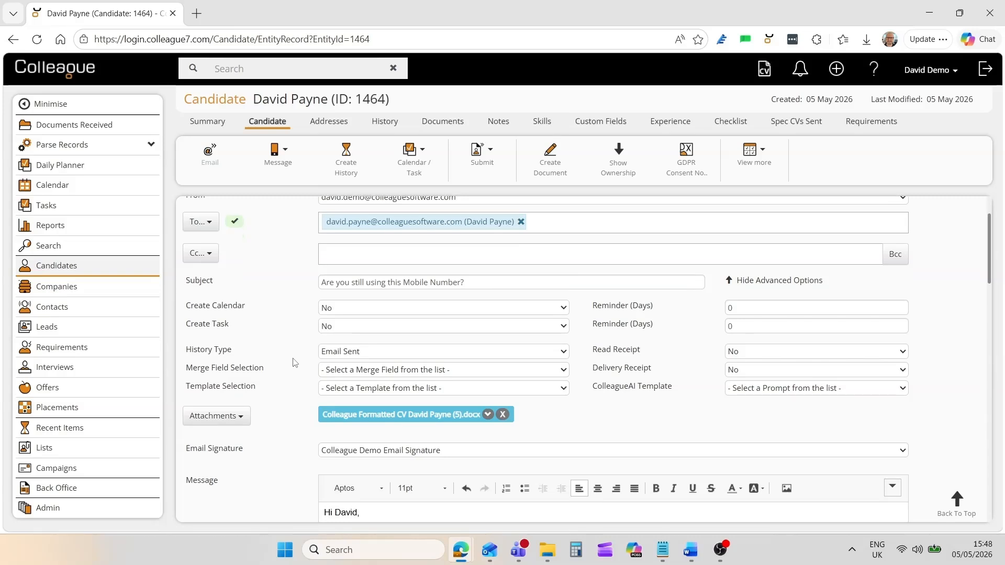
{"action": "scroll", "coordinate": [295, 362], "scroll_direction": "up", "scroll_amount": 4}
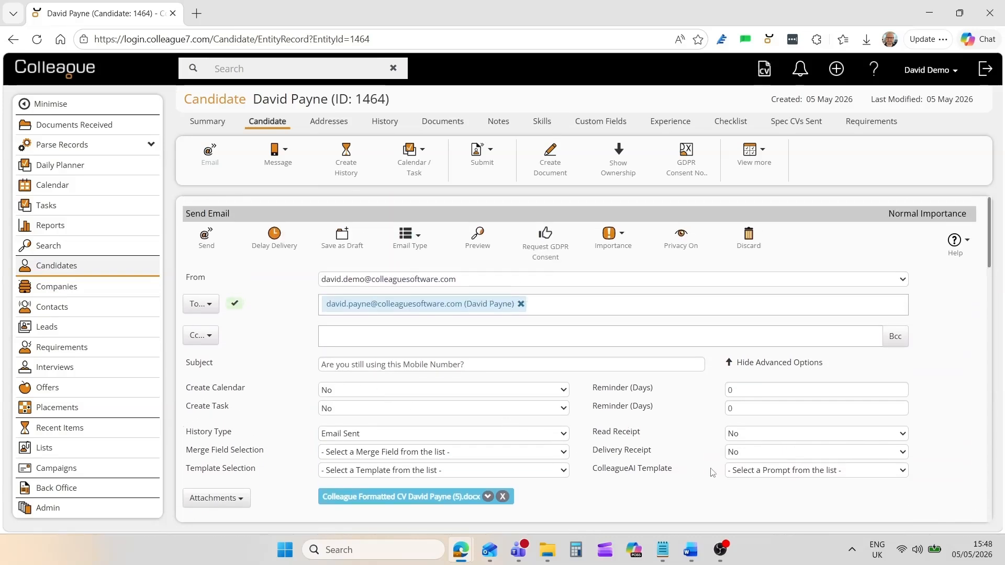
Generate a message with the 'Candidate Still Looking For a Job?' ColleagueAI prompt and insert it as the body.
{"action": "left_click", "coordinate": [756, 362]}
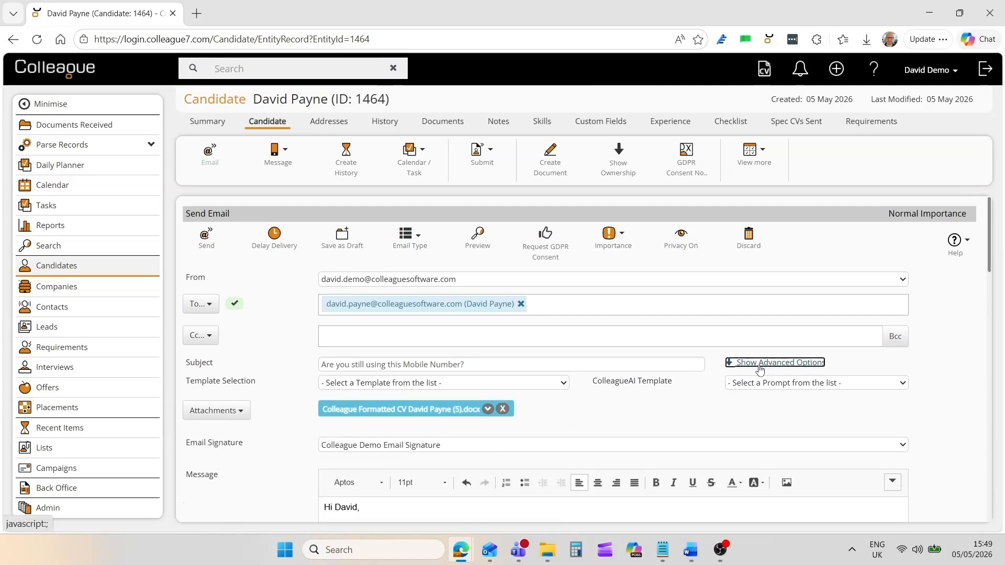
{"action": "left_click", "coordinate": [502, 409]}
{"action": "left_click", "coordinate": [764, 383]}
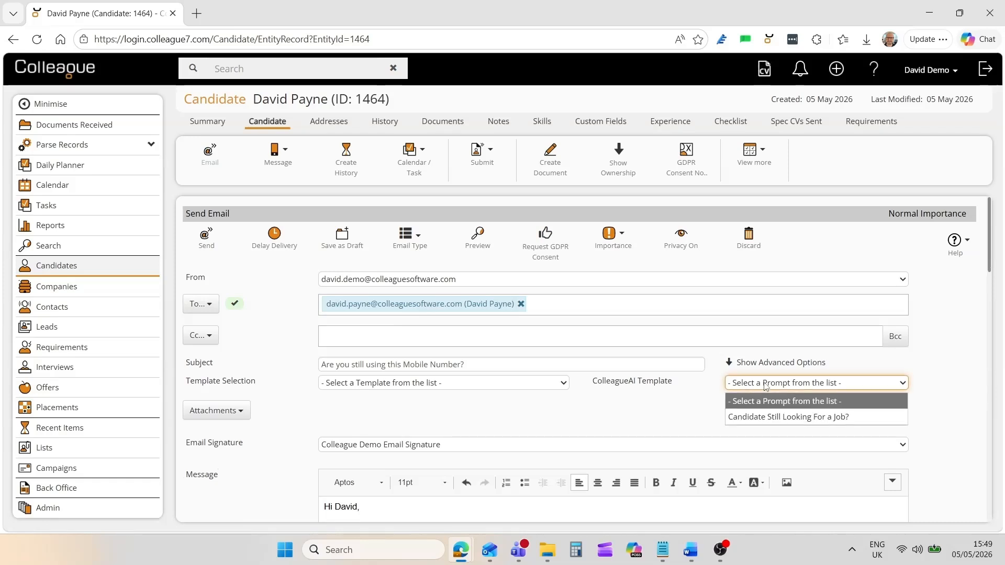
{"action": "left_click", "coordinate": [764, 416]}
{"action": "scroll", "coordinate": [454, 419], "scroll_direction": "down", "scroll_amount": 3}
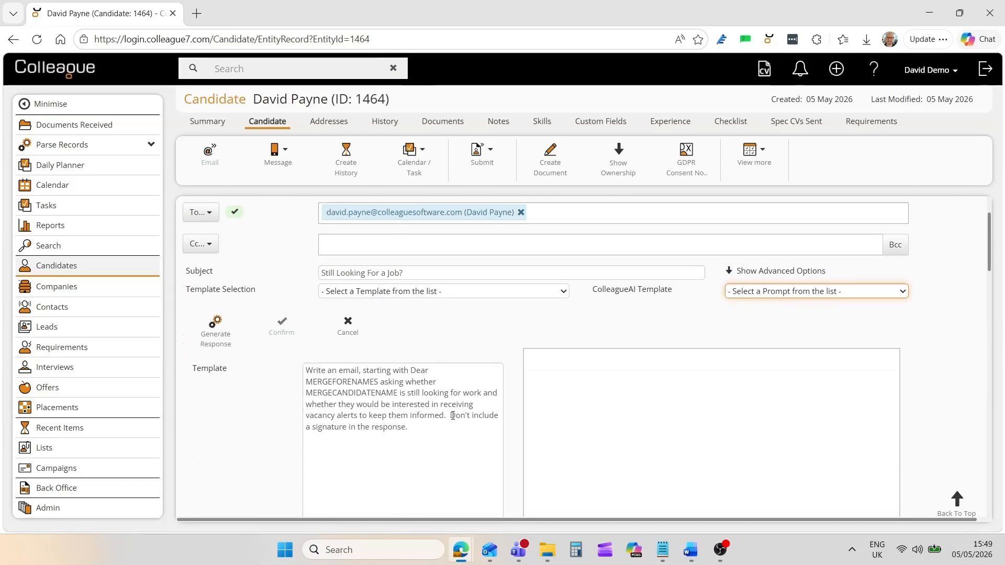
{"action": "left_click", "coordinate": [214, 296]}
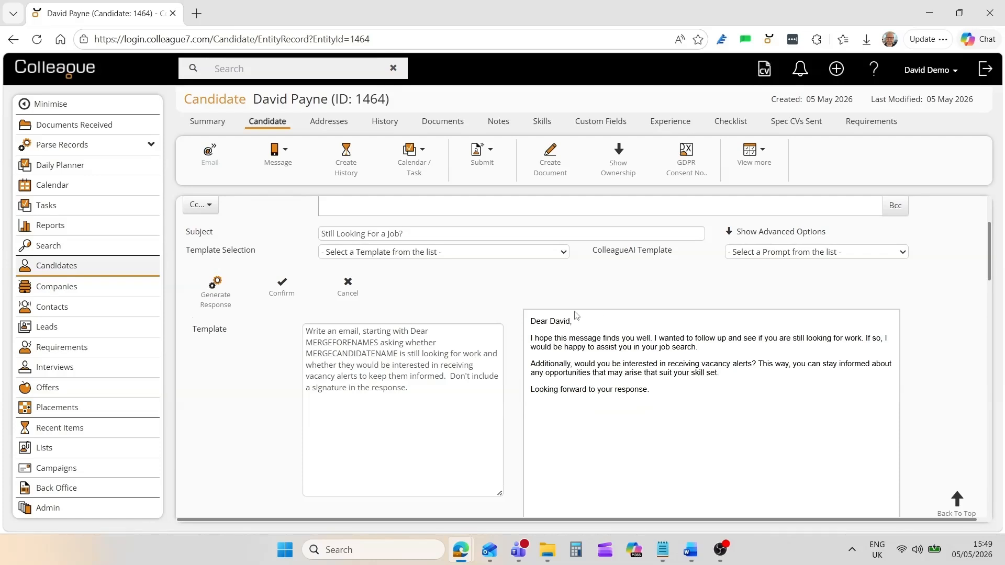
{"action": "left_click", "coordinate": [282, 287]}
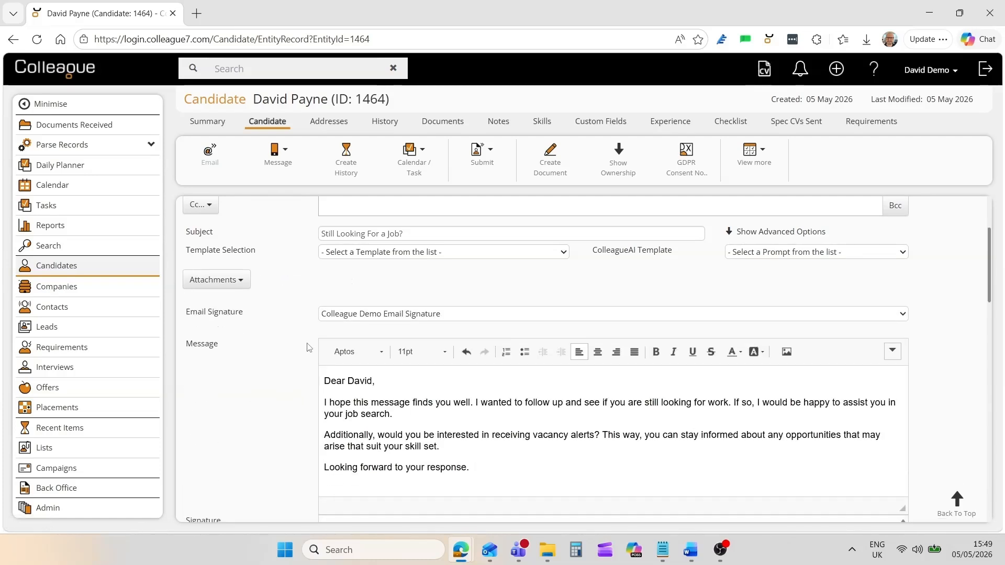
{"action": "scroll", "coordinate": [288, 427], "scroll_direction": "down", "scroll_amount": 2}
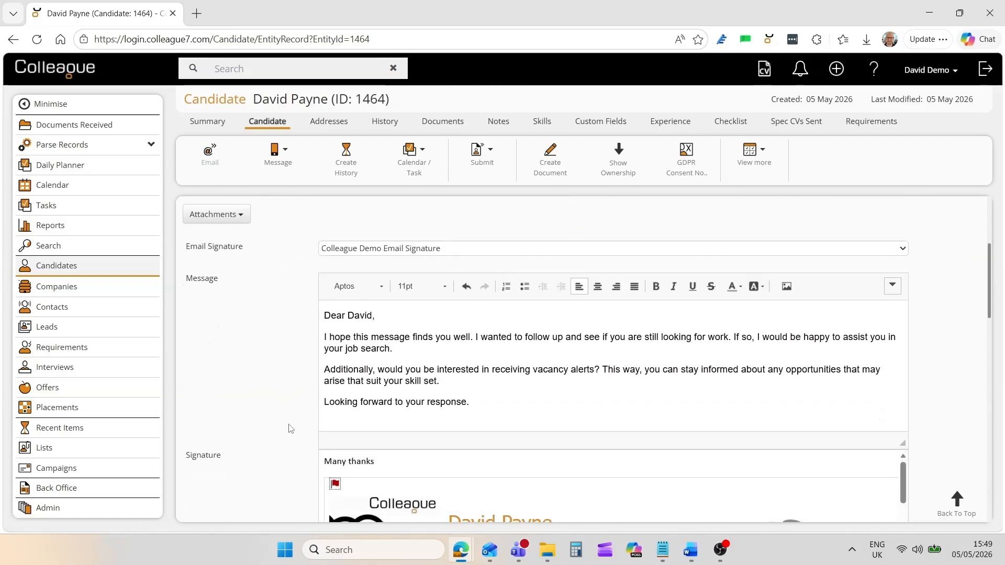
{"action": "scroll", "coordinate": [291, 429], "scroll_direction": "up", "scroll_amount": 3}
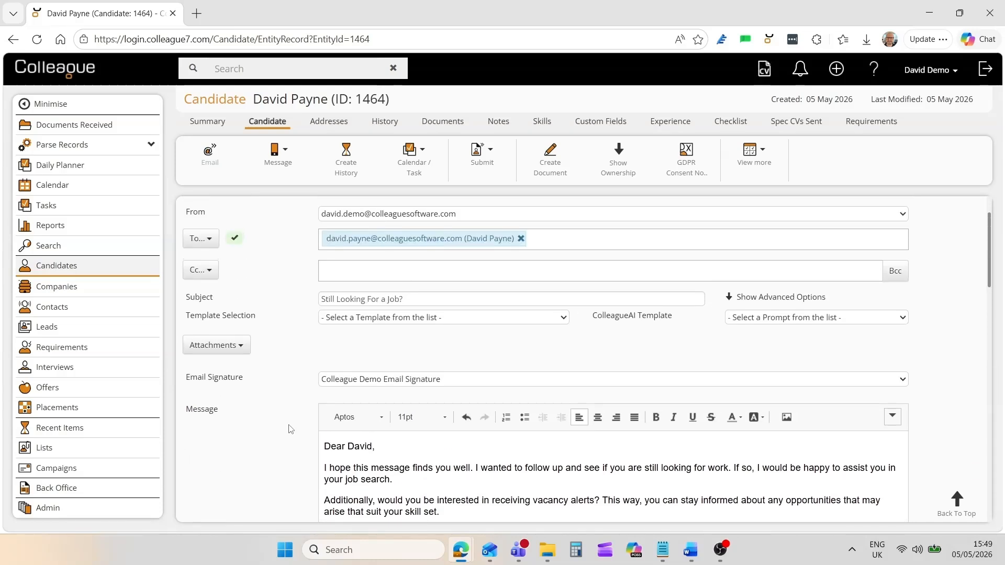
{"action": "scroll", "coordinate": [291, 429], "scroll_direction": "up", "scroll_amount": 2}
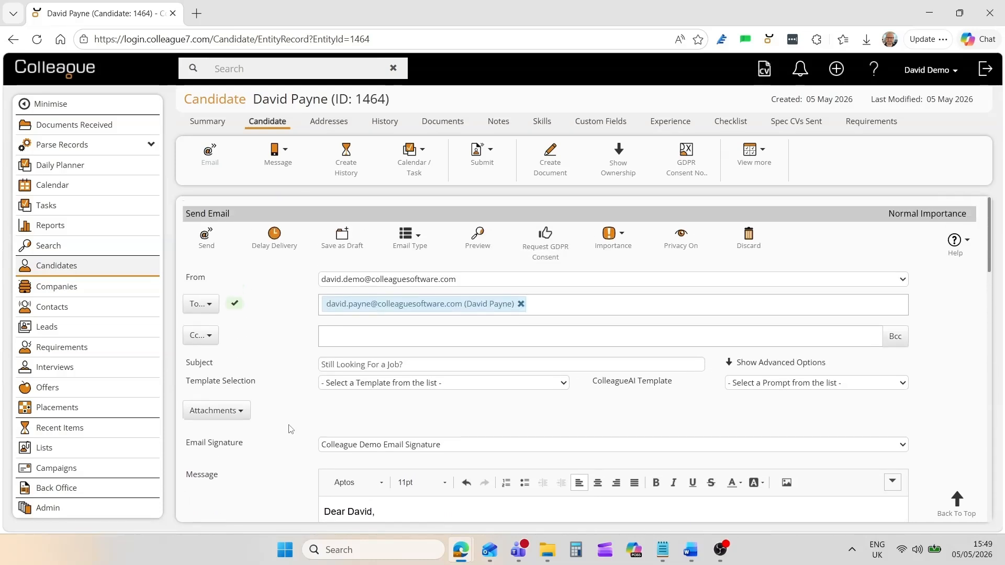
Try Delay Delivery, then cancel it, leaving the send date unchanged.
{"action": "left_click", "coordinate": [272, 247]}
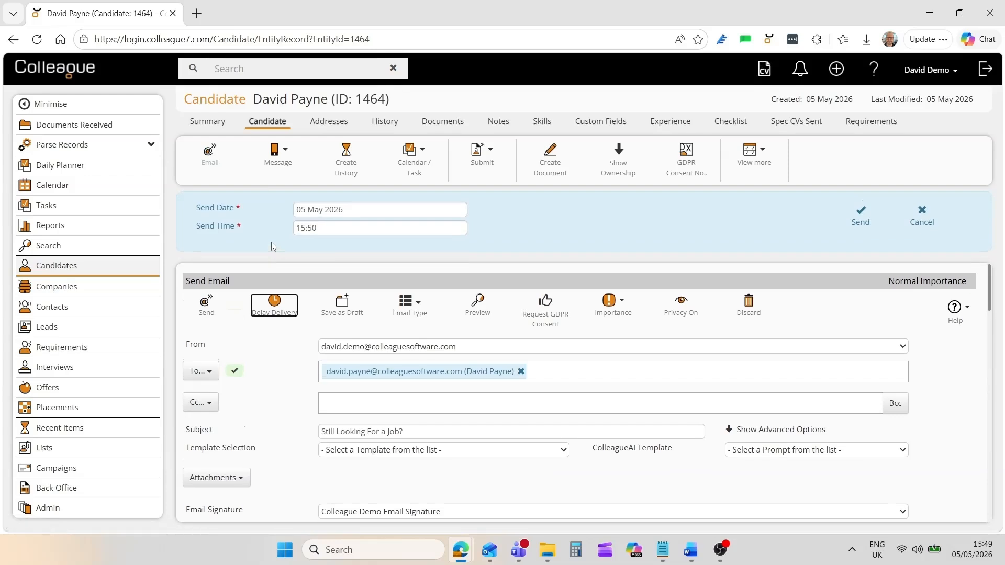
{"action": "left_click", "coordinate": [358, 208]}
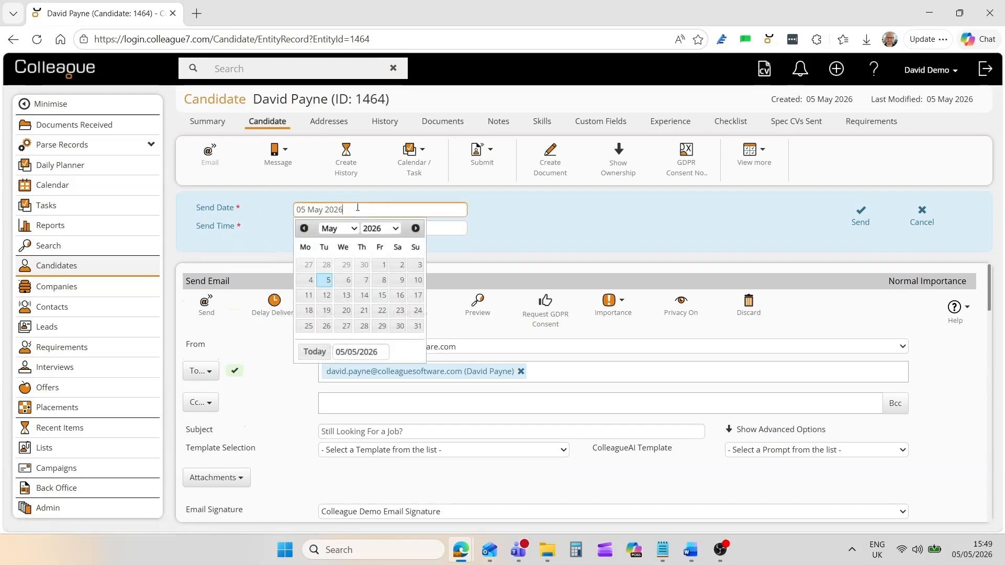
{"action": "left_click", "coordinate": [470, 226]}
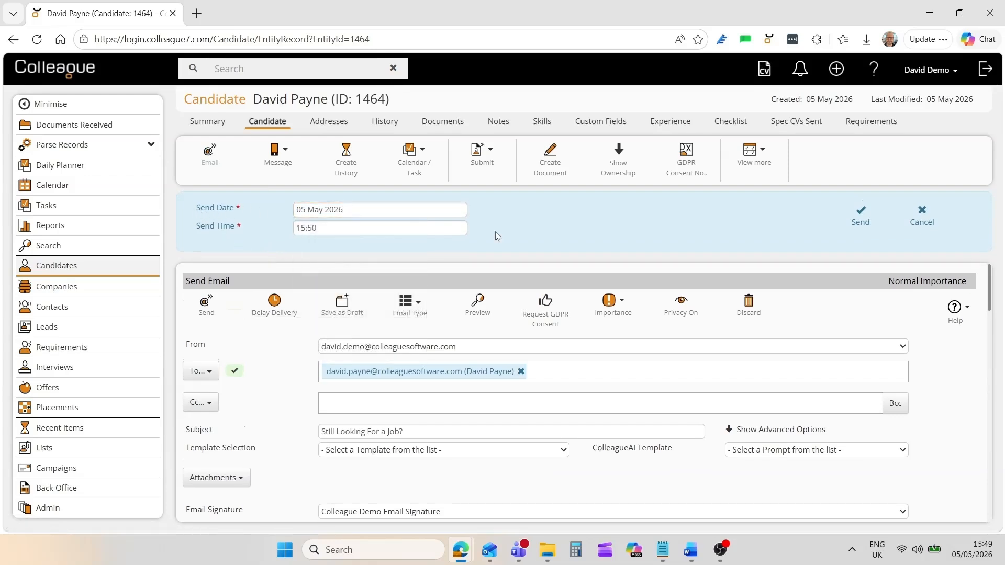
{"action": "left_click", "coordinate": [922, 222]}
Review the Email Type and Importance options, then send the email to the candidate.
{"action": "left_click", "coordinate": [405, 246]}
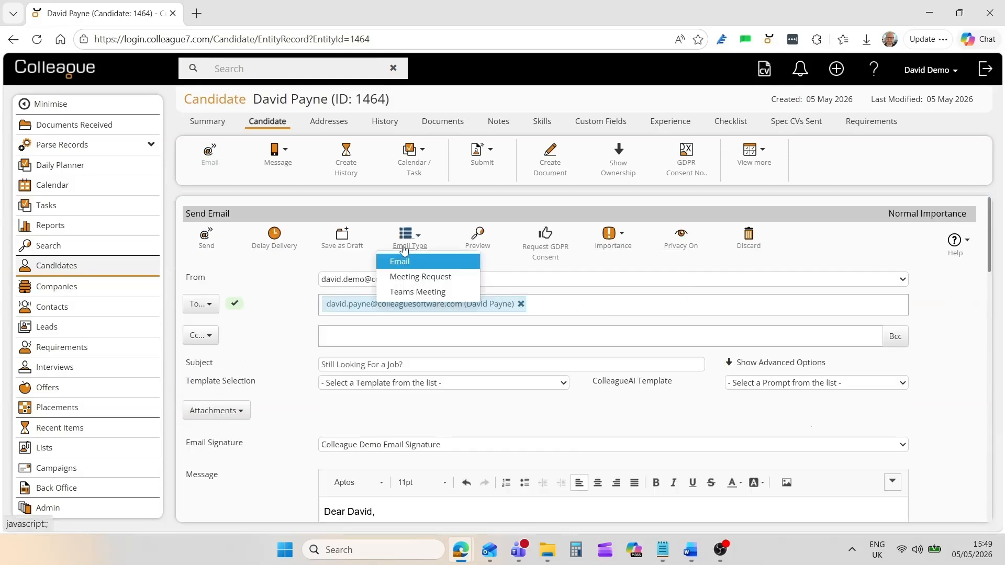
{"action": "left_click", "coordinate": [406, 238]}
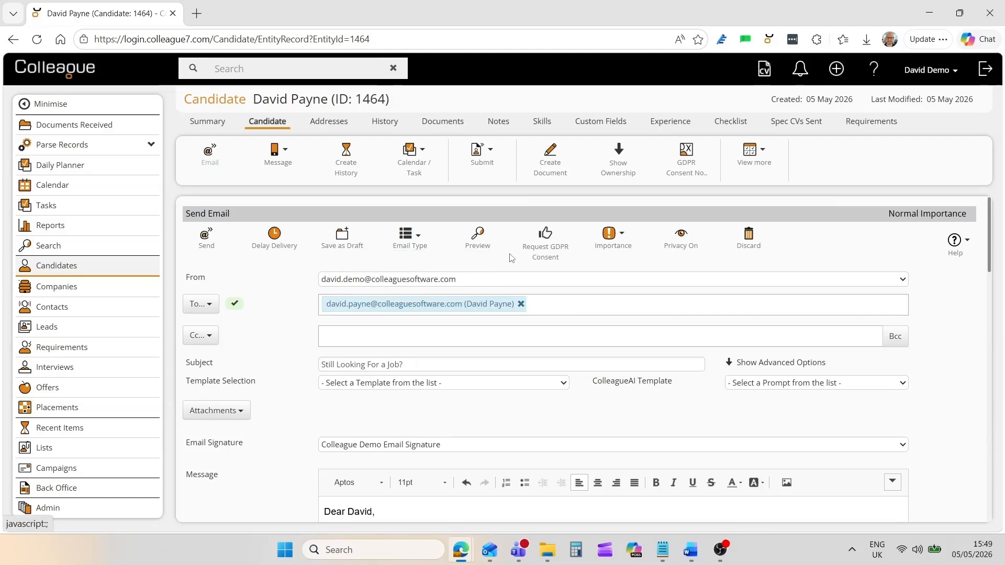
{"action": "left_click", "coordinate": [609, 244]}
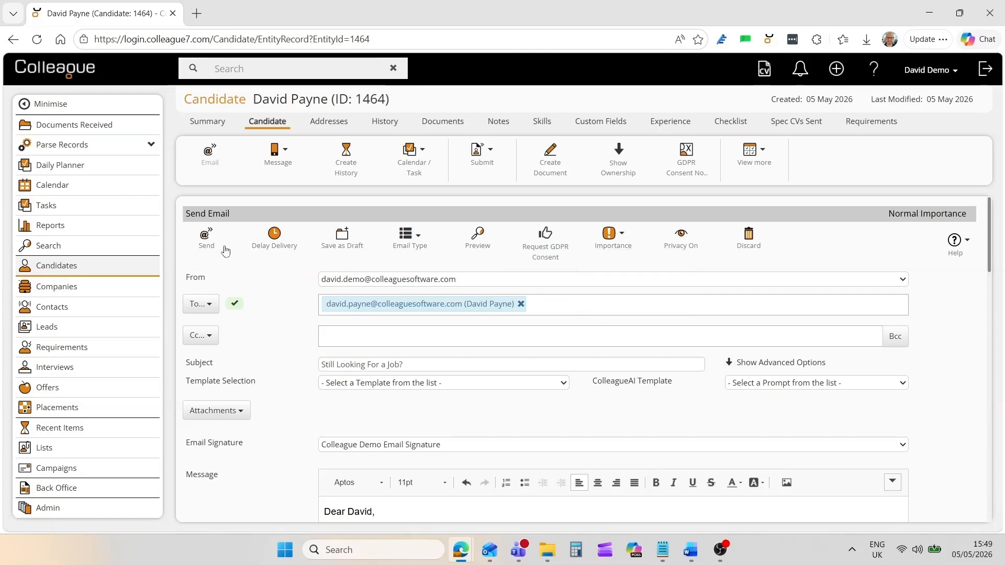
{"action": "left_click", "coordinate": [206, 245]}
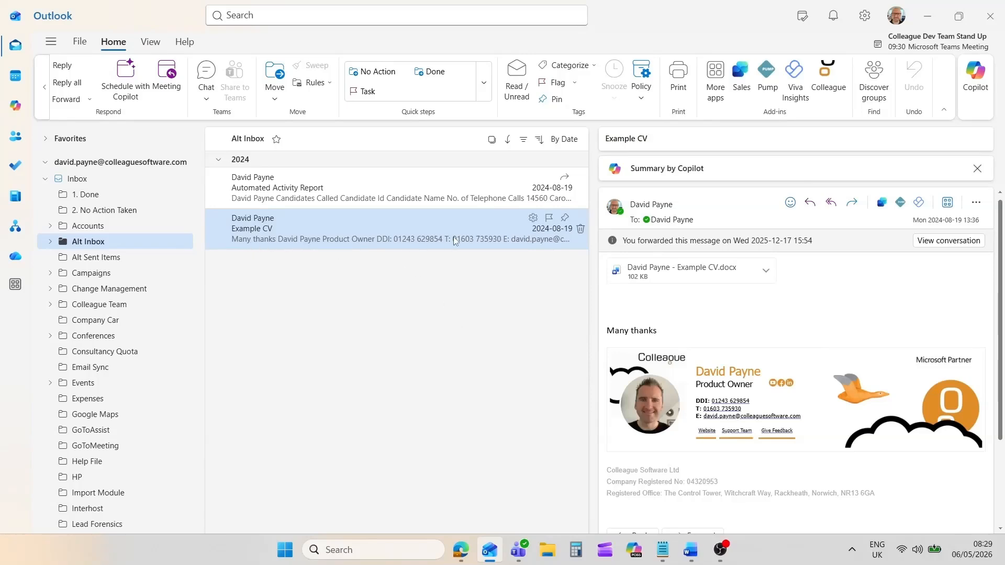
Show the Example CV sender's candidate record in the Colleague add-in pane.
{"action": "left_click", "coordinate": [828, 78]}
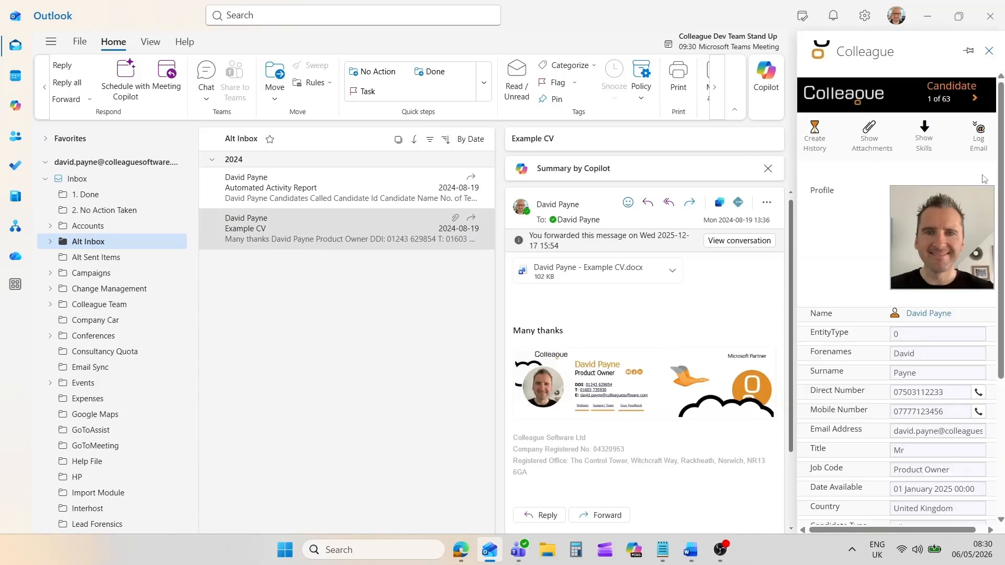
{"action": "mouse_move", "coordinate": [998, 178]}
{"action": "left_mouse_down"}
{"action": "mouse_move", "coordinate": [1003, 320]}
{"action": "mouse_move", "coordinate": [1003, 171]}
{"action": "left_mouse_up"}
{"action": "left_click", "coordinate": [823, 142]}
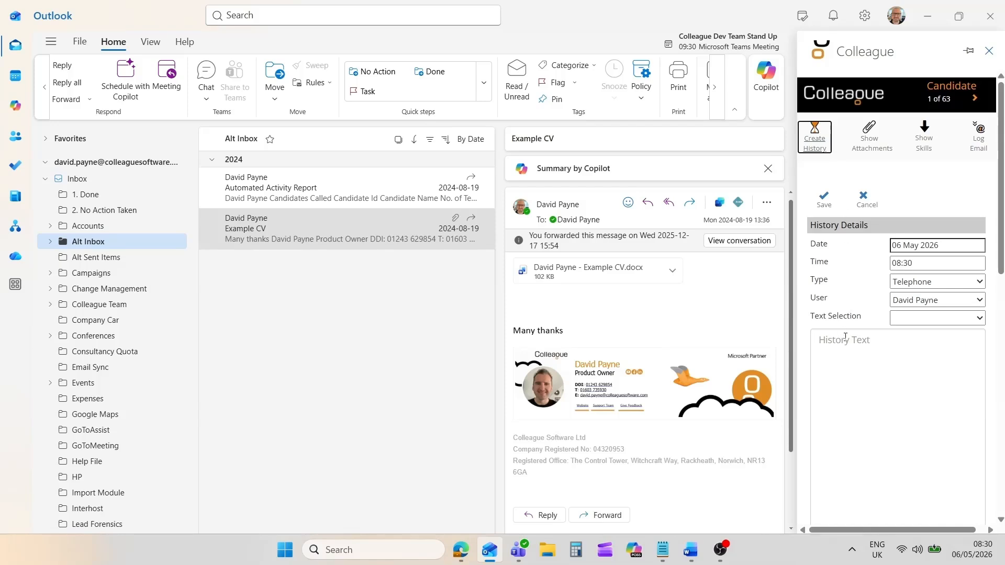
{"action": "left_click", "coordinate": [864, 198]}
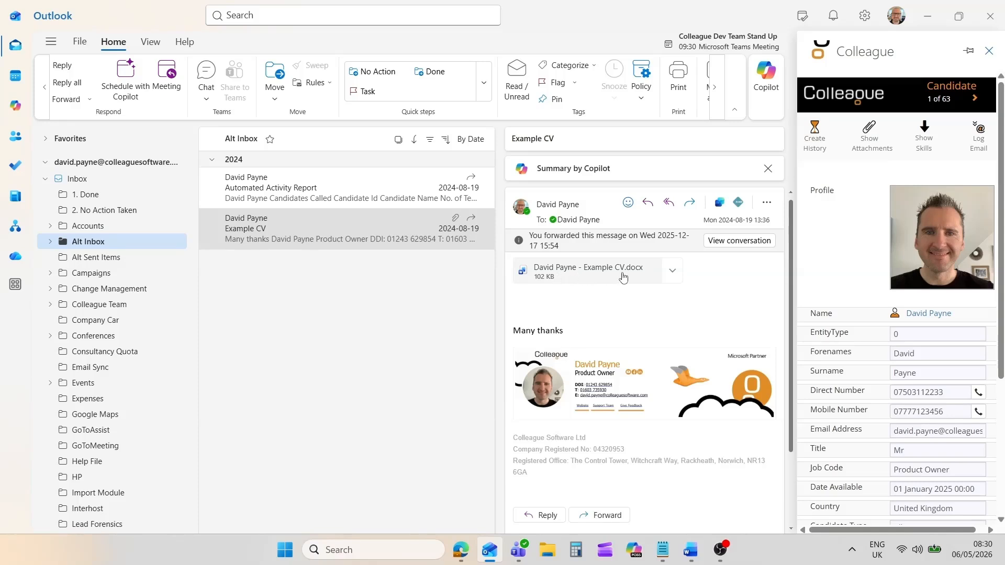
{"action": "left_click", "coordinate": [869, 136]}
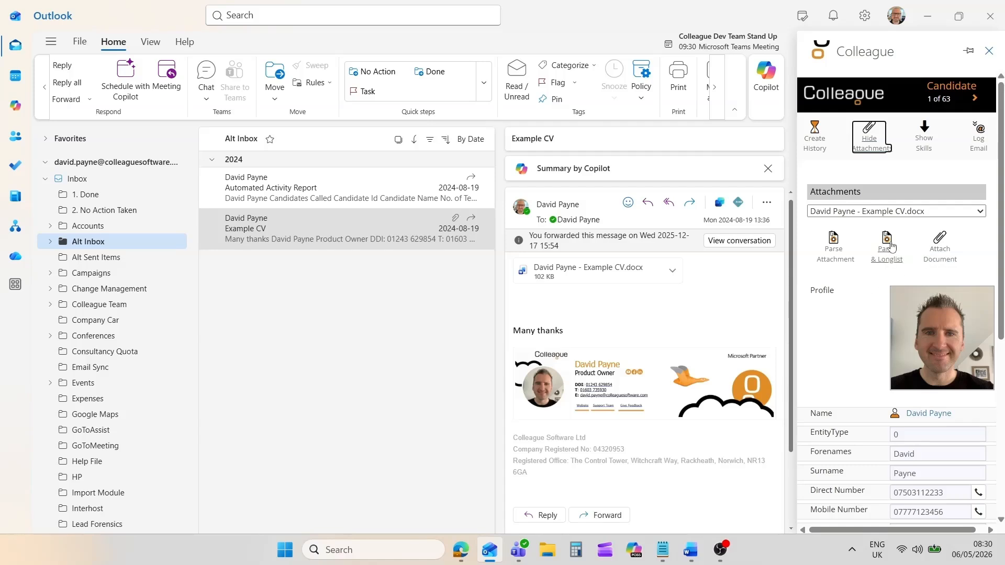
{"action": "left_click", "coordinate": [867, 148]}
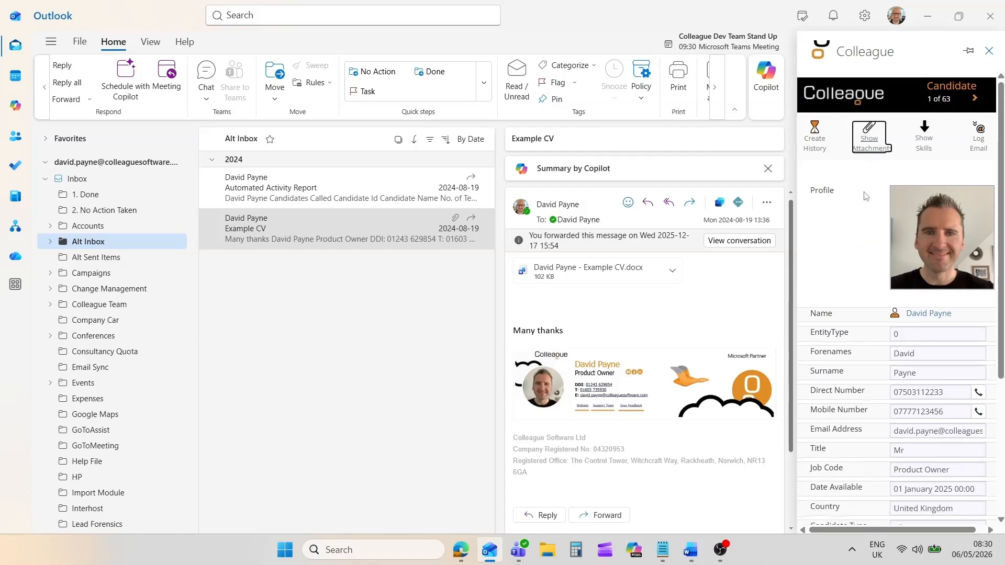
{"action": "left_click", "coordinate": [924, 152]}
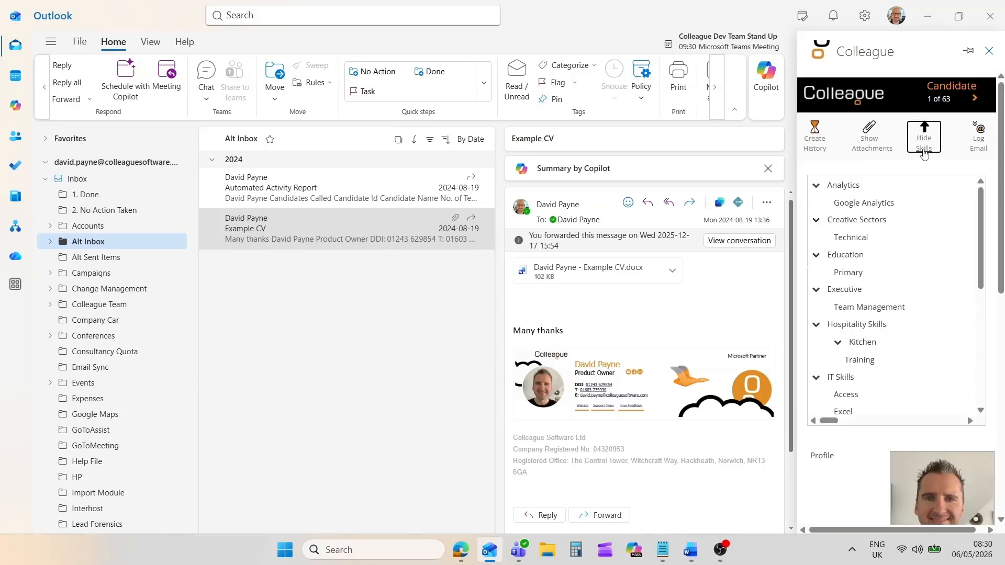
{"action": "left_click", "coordinate": [924, 152]}
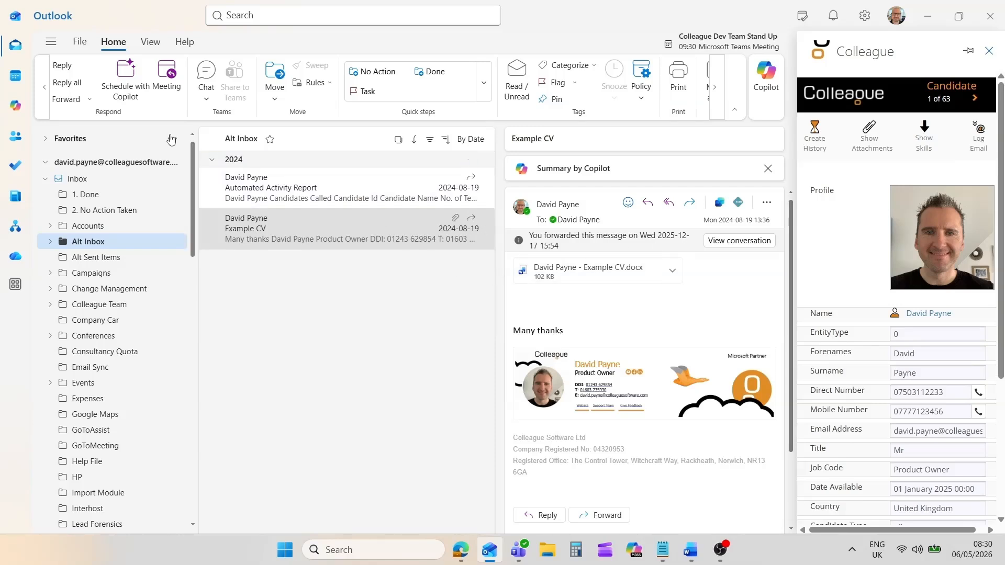
Create a new maximized email with the Colleague add-in pane beside it.
{"action": "left_click", "coordinate": [45, 87]}
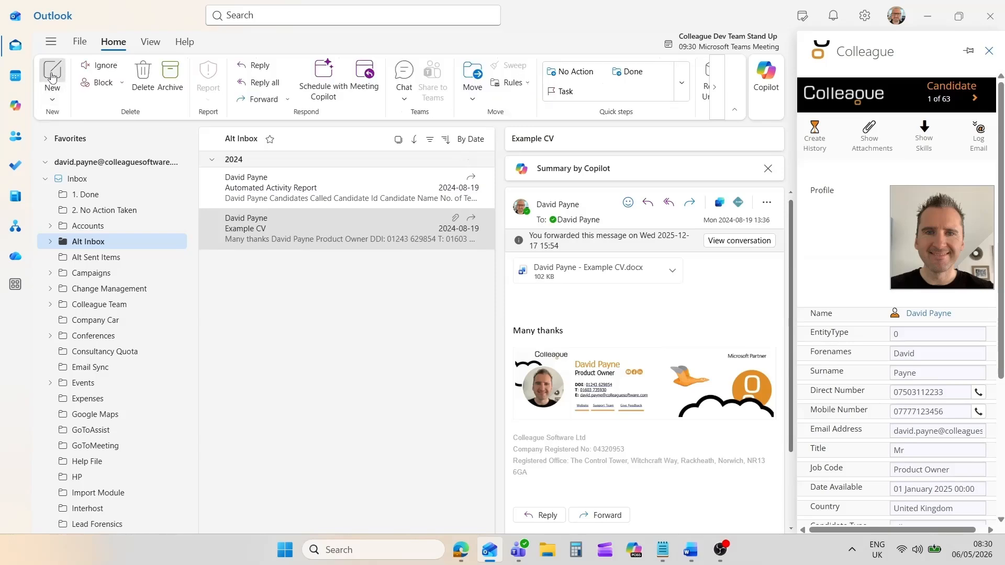
{"action": "left_click", "coordinate": [52, 76]}
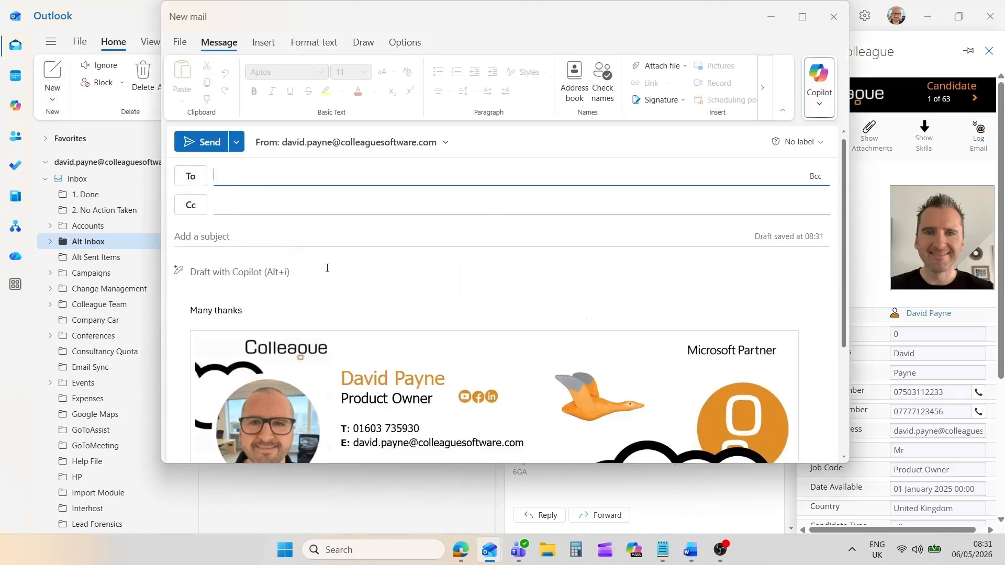
{"action": "left_click", "coordinate": [803, 17]}
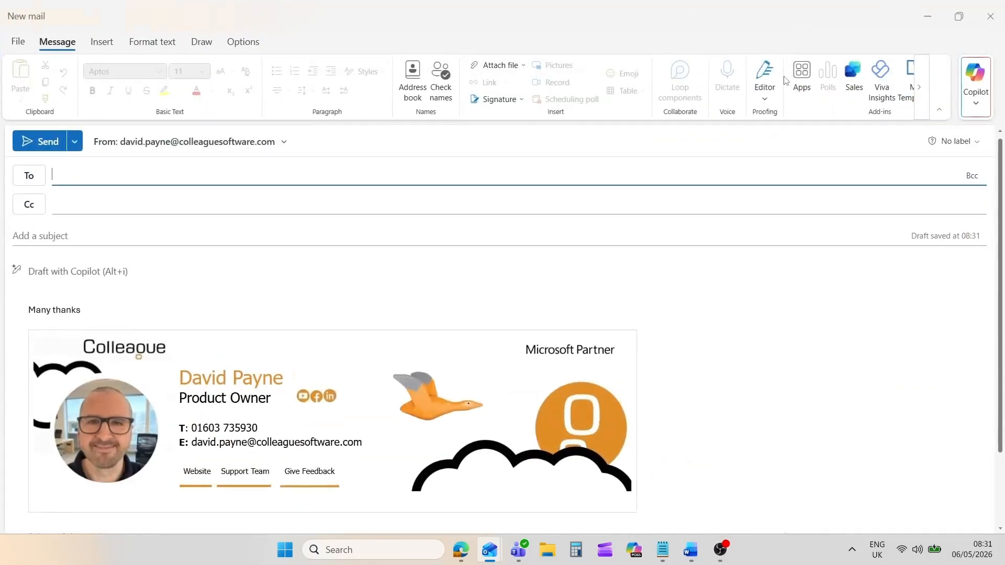
{"action": "left_click", "coordinate": [451, 269]}
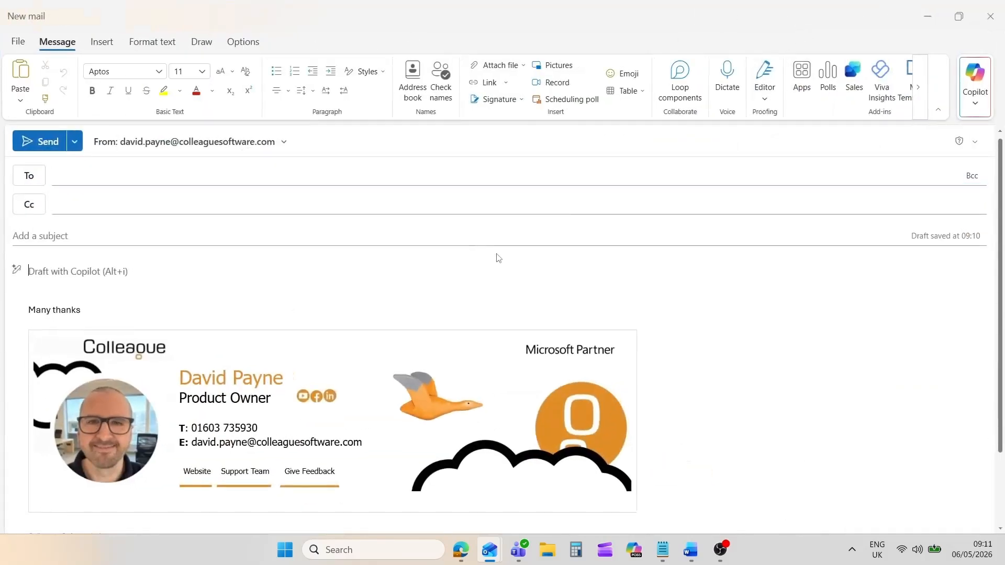
{"action": "left_click", "coordinate": [913, 111]}
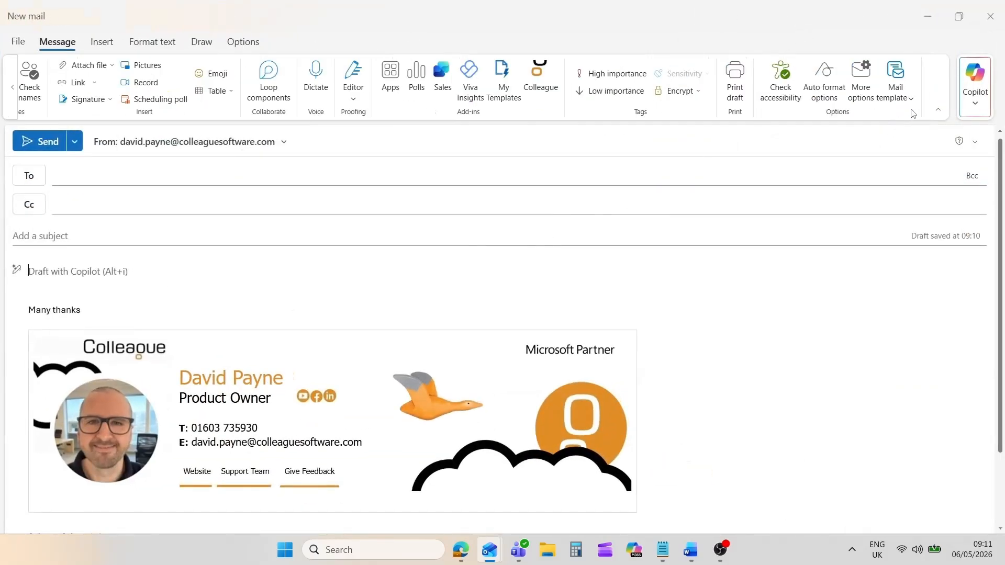
{"action": "left_click", "coordinate": [542, 79]}
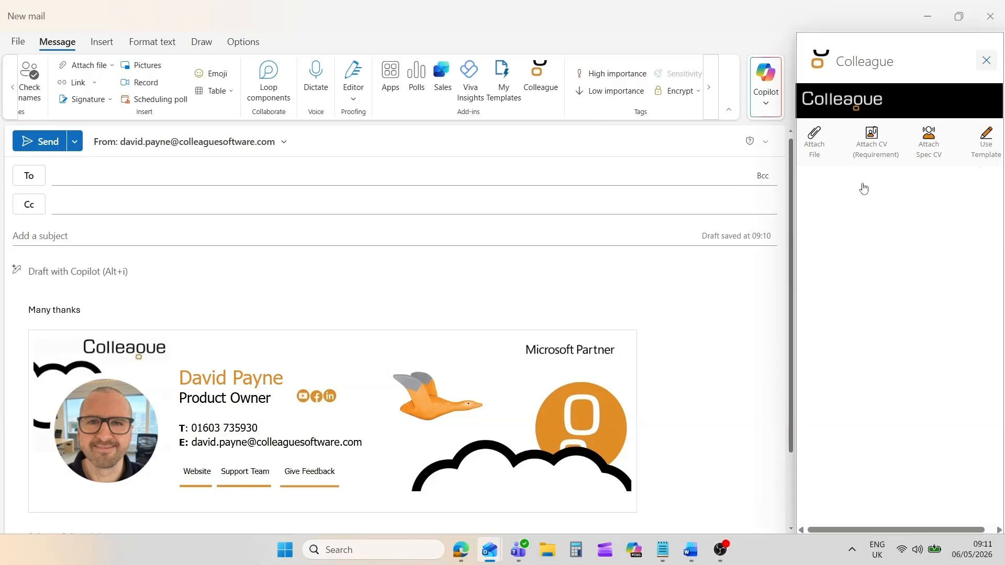
Under Attach File, search Candidate records with the saved search value and open the found candidate's files.
{"action": "left_click", "coordinate": [815, 157]}
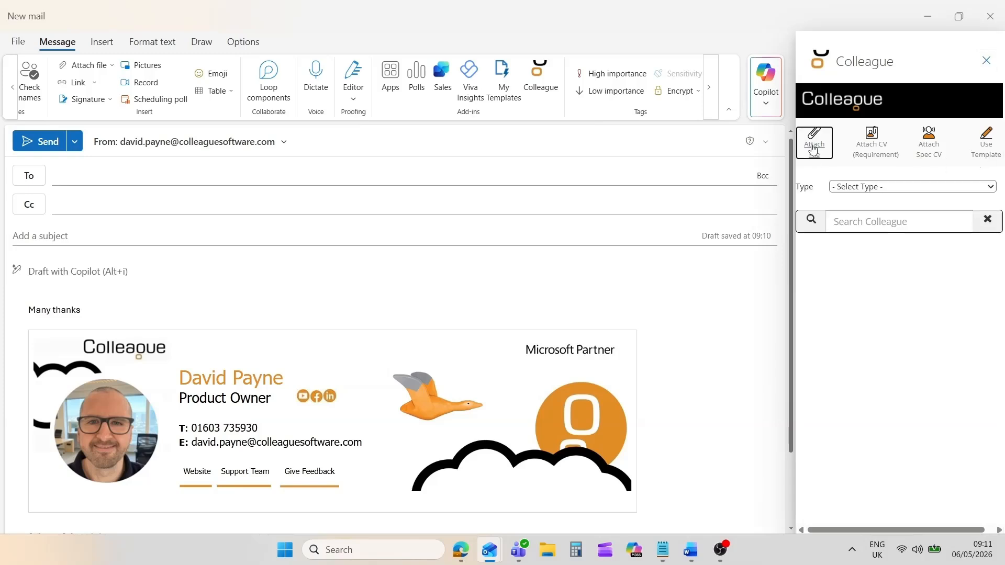
{"action": "left_click", "coordinate": [838, 193]}
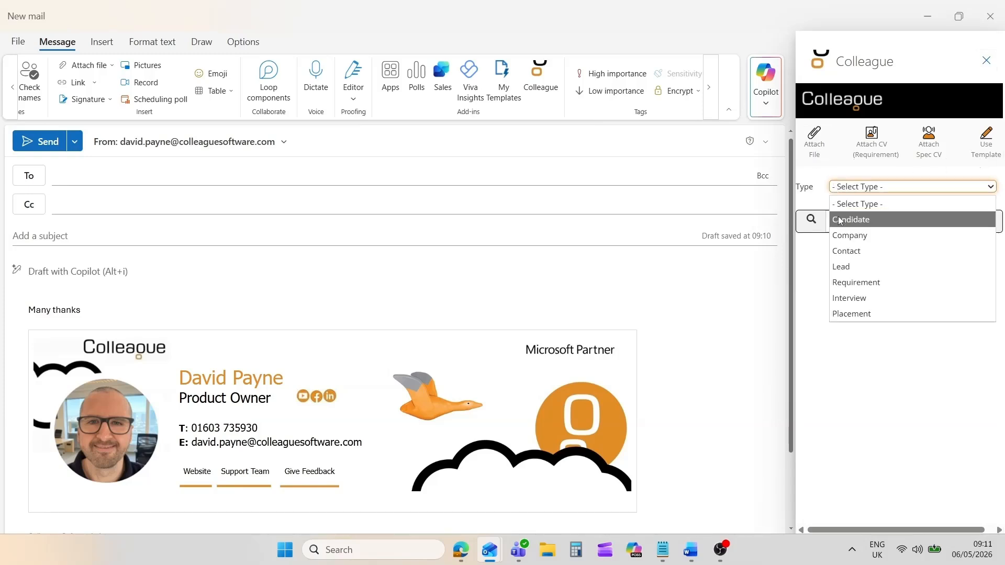
{"action": "left_click", "coordinate": [839, 218]}
{"action": "left_click", "coordinate": [839, 222]}
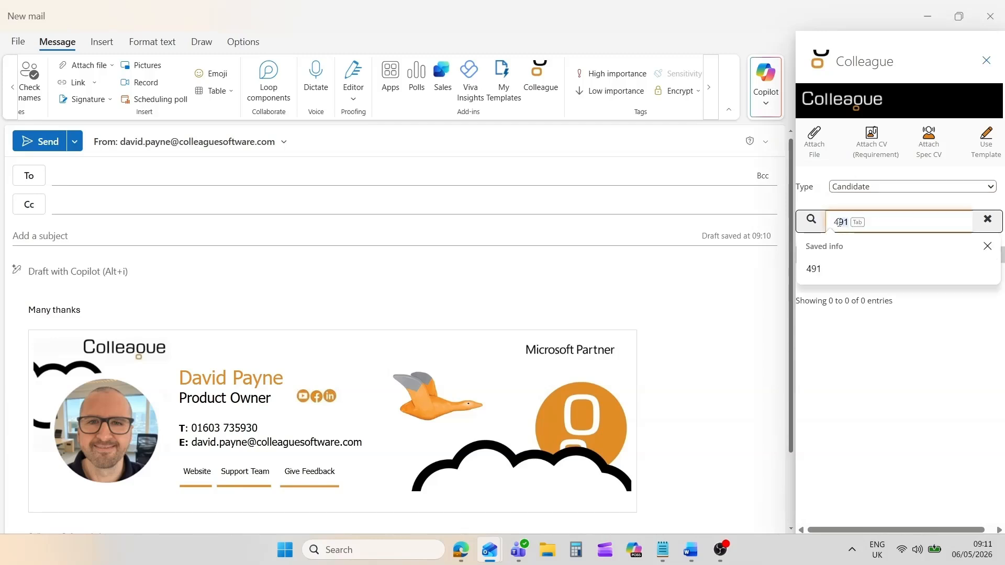
{"action": "left_click", "coordinate": [813, 268]}
{"action": "left_click", "coordinate": [814, 228]}
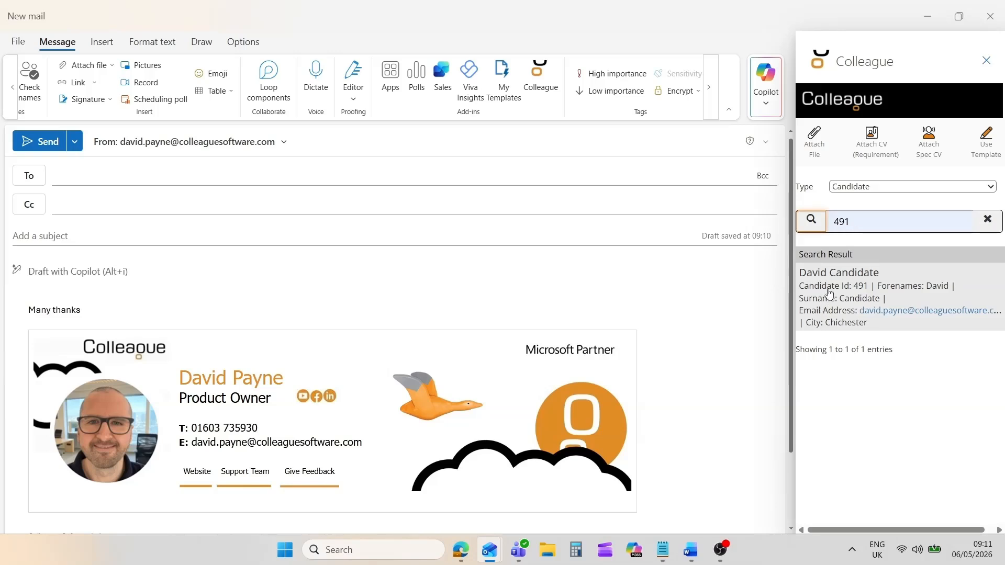
{"action": "left_click", "coordinate": [837, 288]}
Attach Example CV.docx and Profile (76).pdf, dismissing the OneDrive notice in between.
{"action": "left_click", "coordinate": [834, 271]}
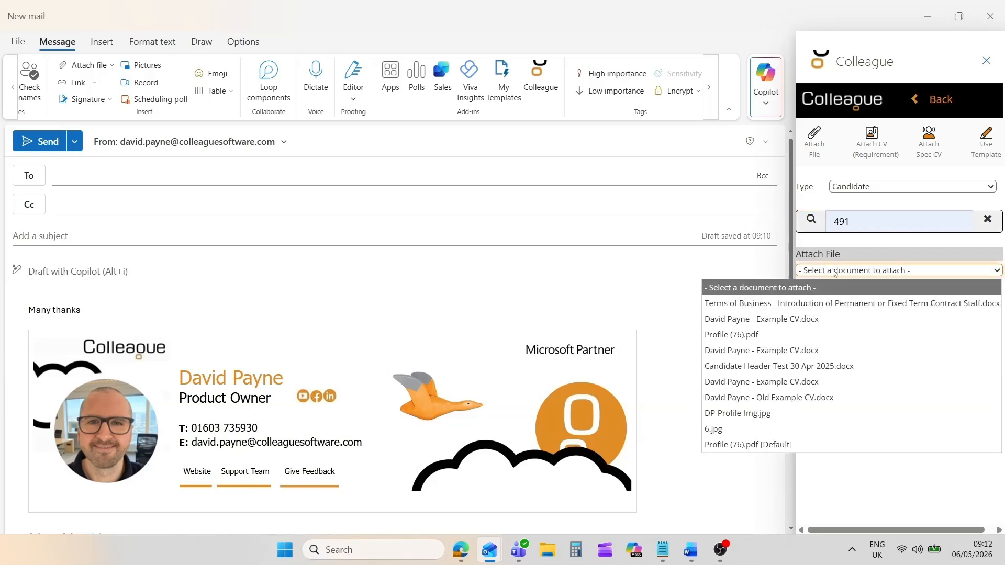
{"action": "left_click", "coordinate": [810, 321]}
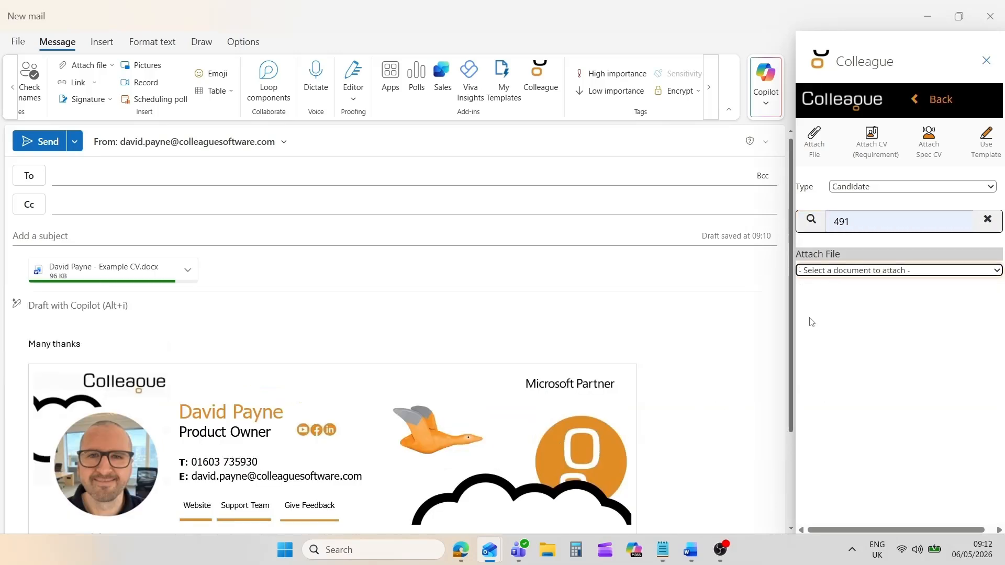
{"action": "left_click", "coordinate": [551, 298]}
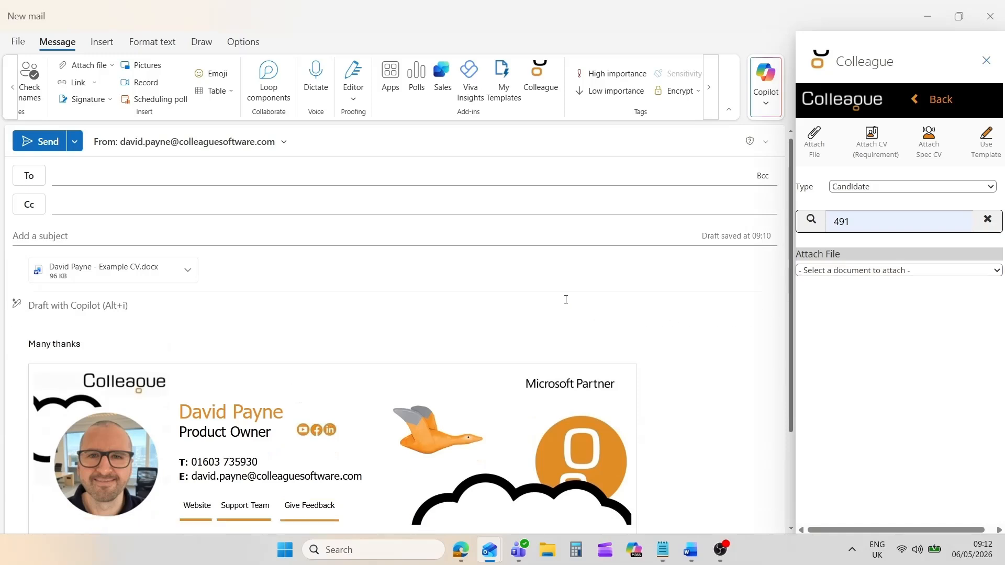
{"action": "left_click", "coordinate": [836, 271]}
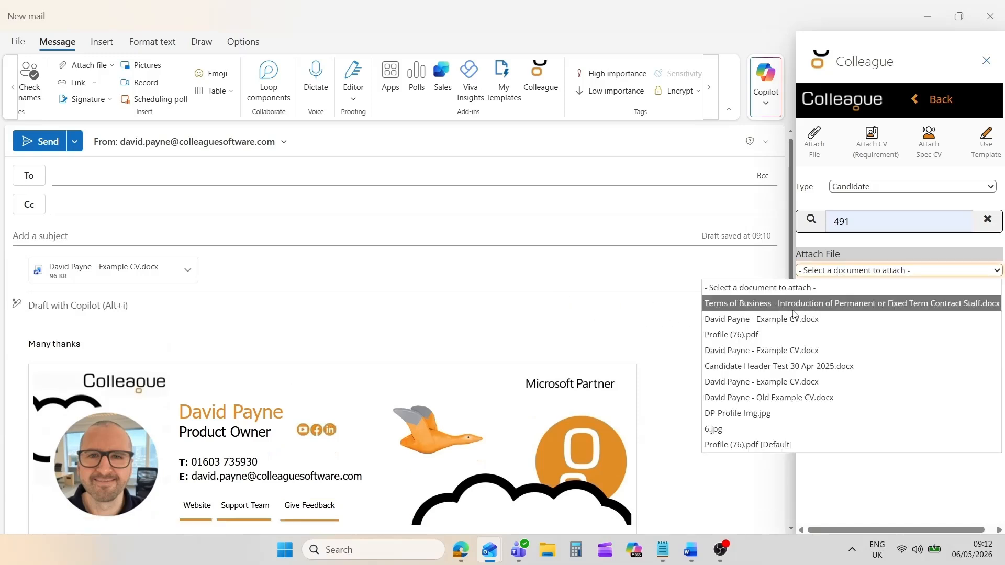
{"action": "left_click", "coordinate": [742, 333]}
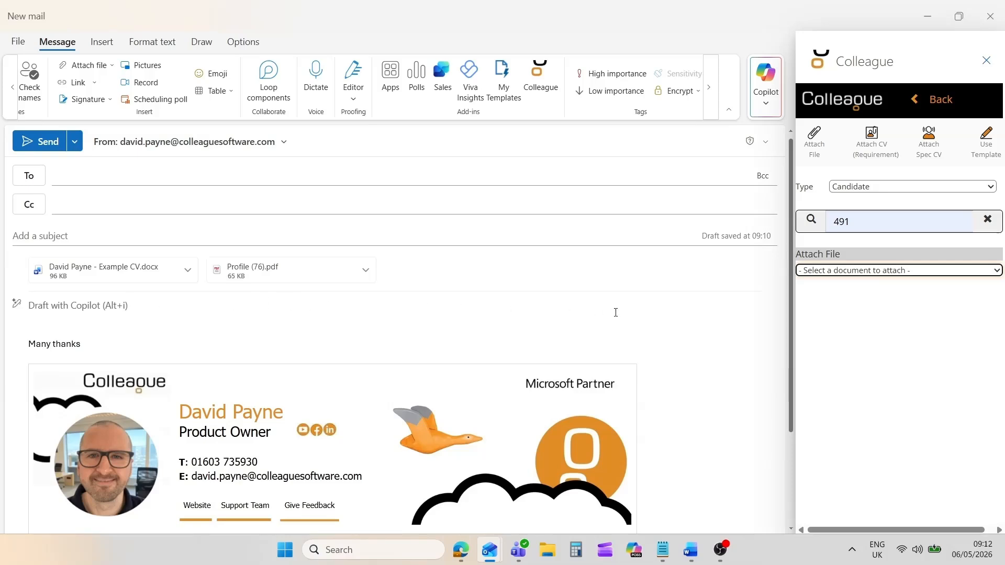
{"action": "left_click", "coordinate": [540, 76]}
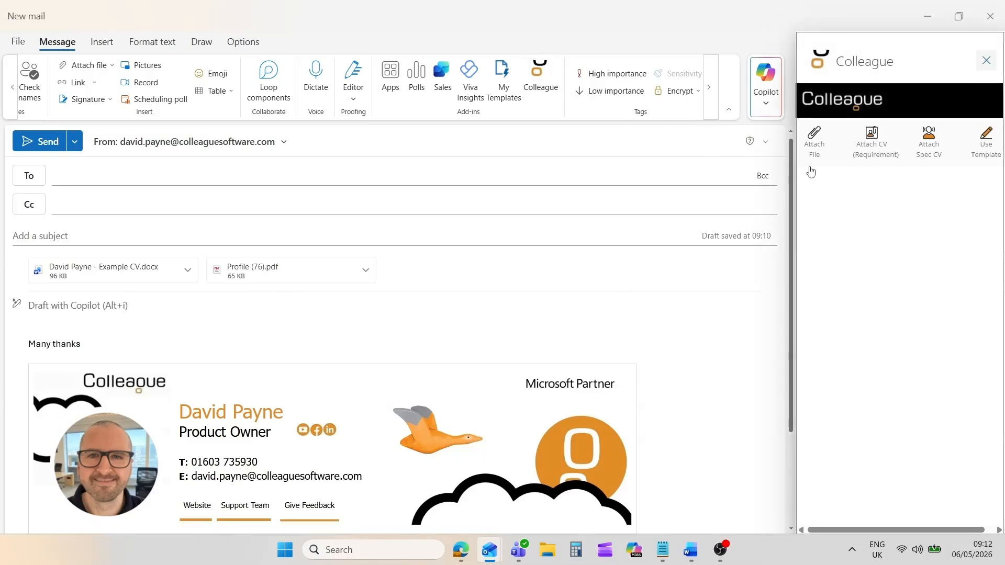
Attach the Colleague Formatted CV of the test candidate on the Account Manager requirement at 25.03.02 Company.
{"action": "left_click", "coordinate": [872, 160]}
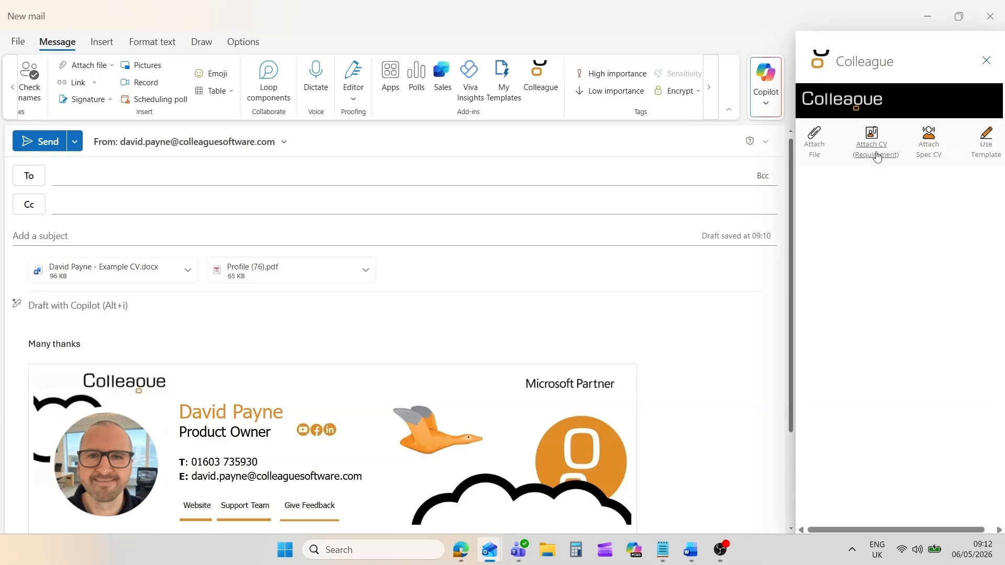
{"action": "left_click", "coordinate": [848, 190]}
{"action": "type", "text": "acco"}
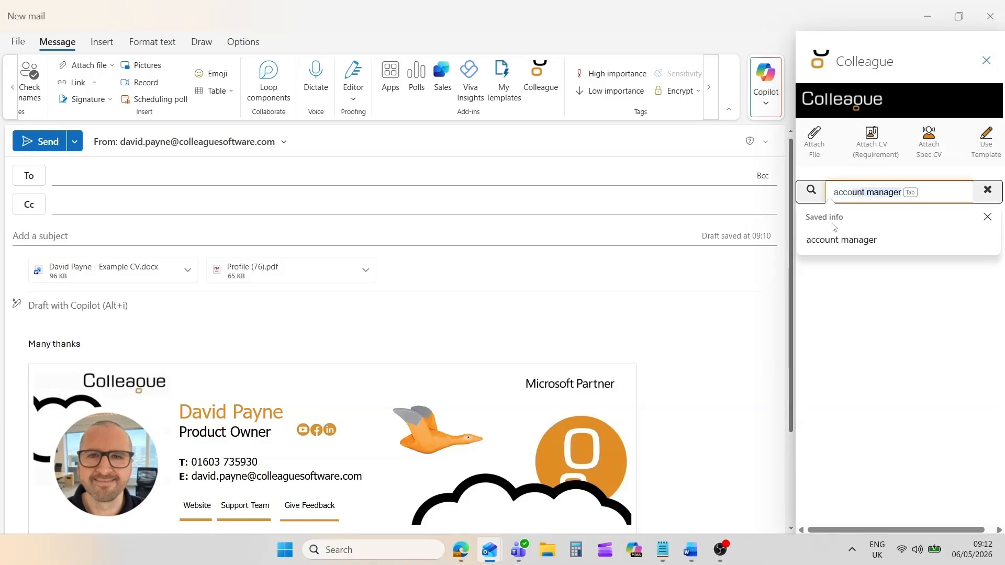
{"action": "left_click", "coordinate": [841, 240]}
{"action": "left_click", "coordinate": [815, 197]}
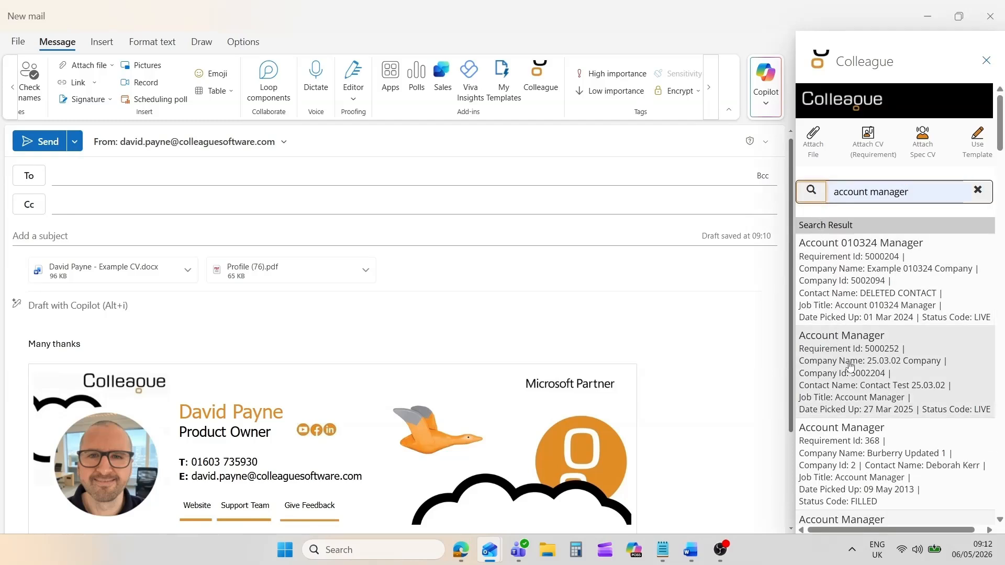
{"action": "left_click", "coordinate": [835, 366]}
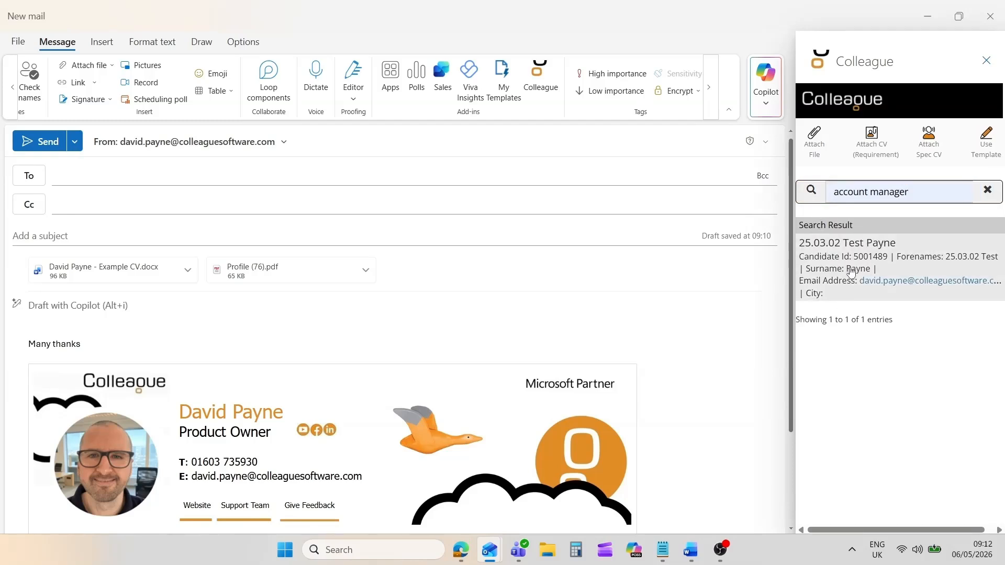
{"action": "left_click", "coordinate": [860, 253]}
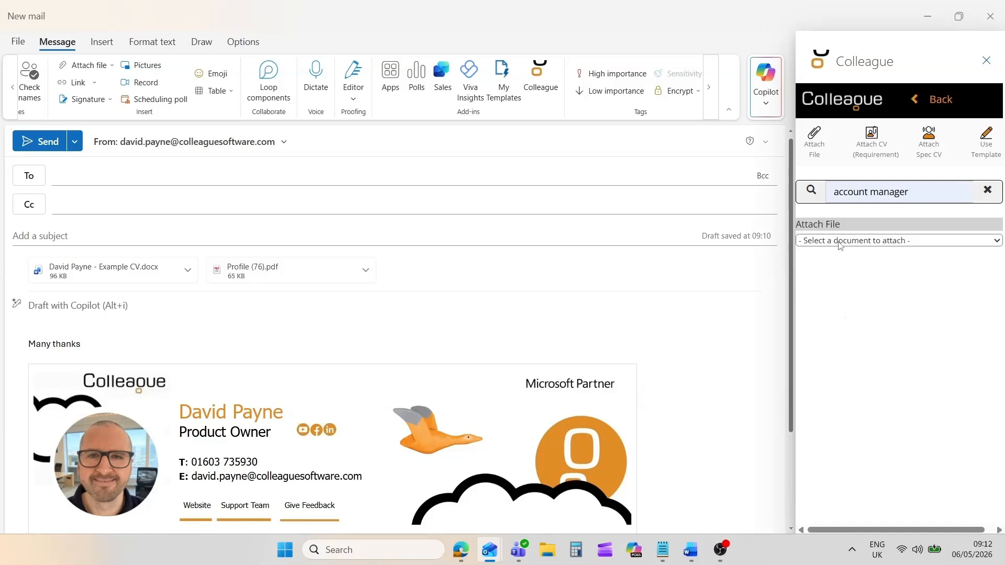
{"action": "left_click", "coordinate": [840, 242]}
{"action": "left_click", "coordinate": [852, 271]}
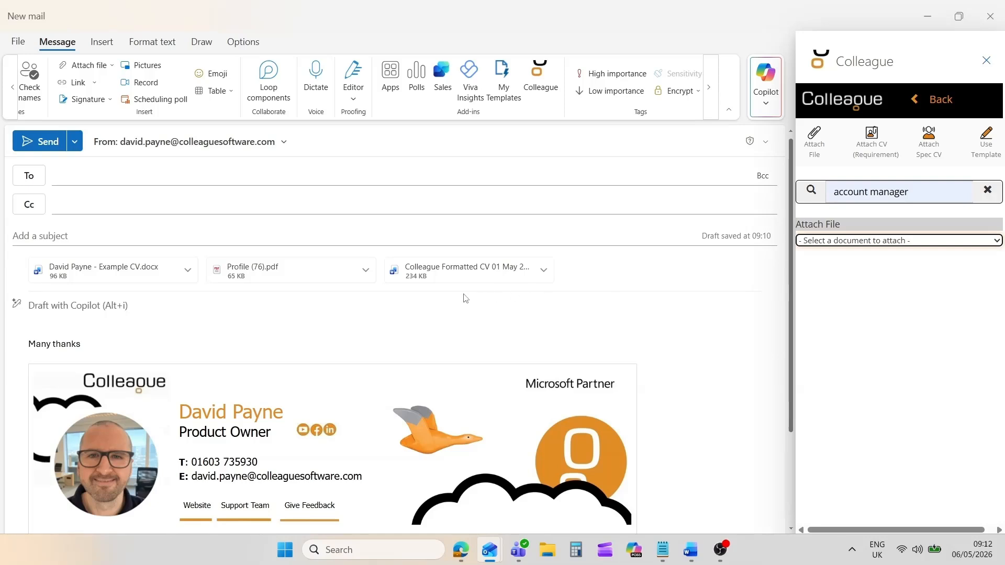
{"action": "left_click", "coordinate": [540, 79]}
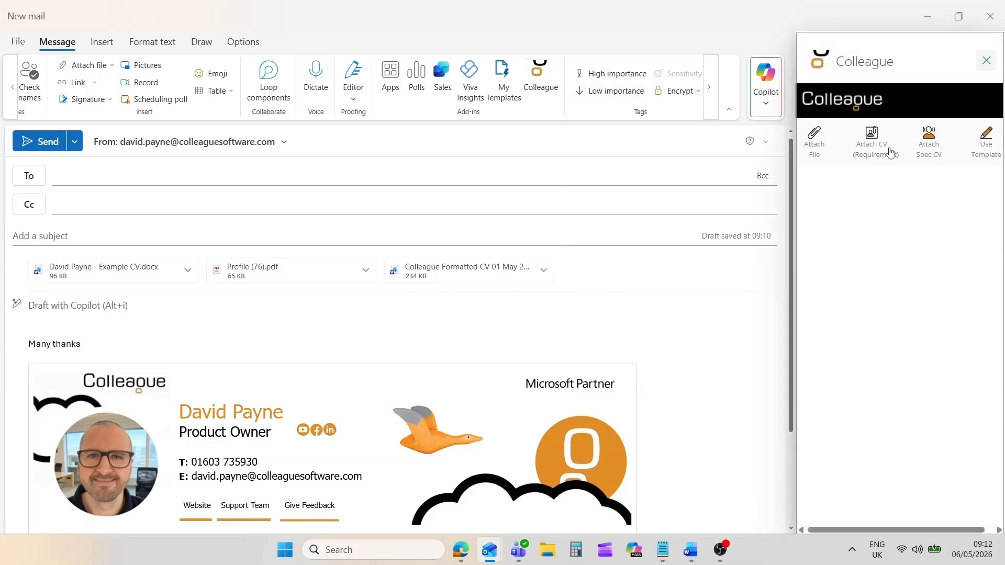
Search the saved candidate ID and attach their Example CV.docx as a spec CV.
{"action": "left_click", "coordinate": [929, 155]}
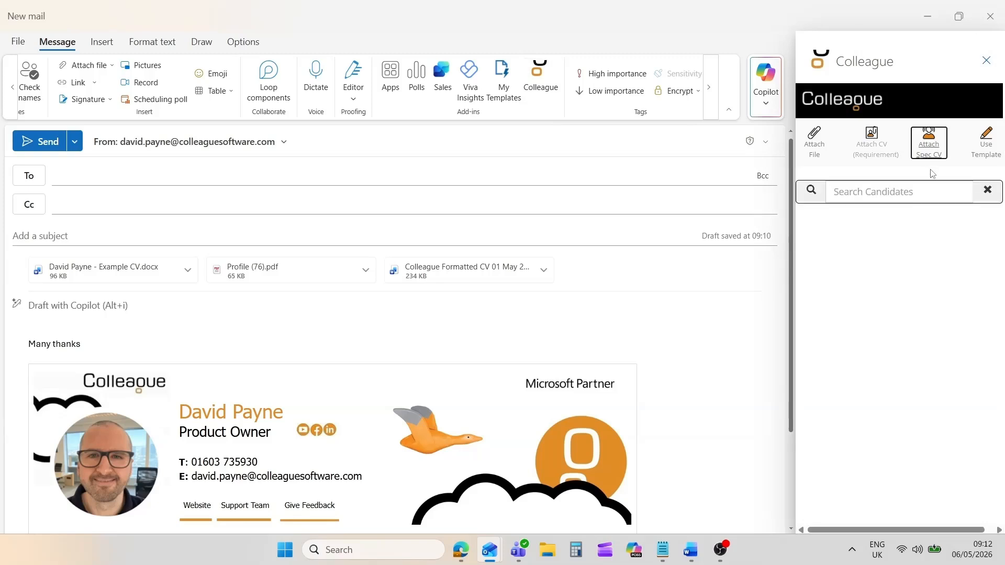
{"action": "left_click", "coordinate": [851, 191]}
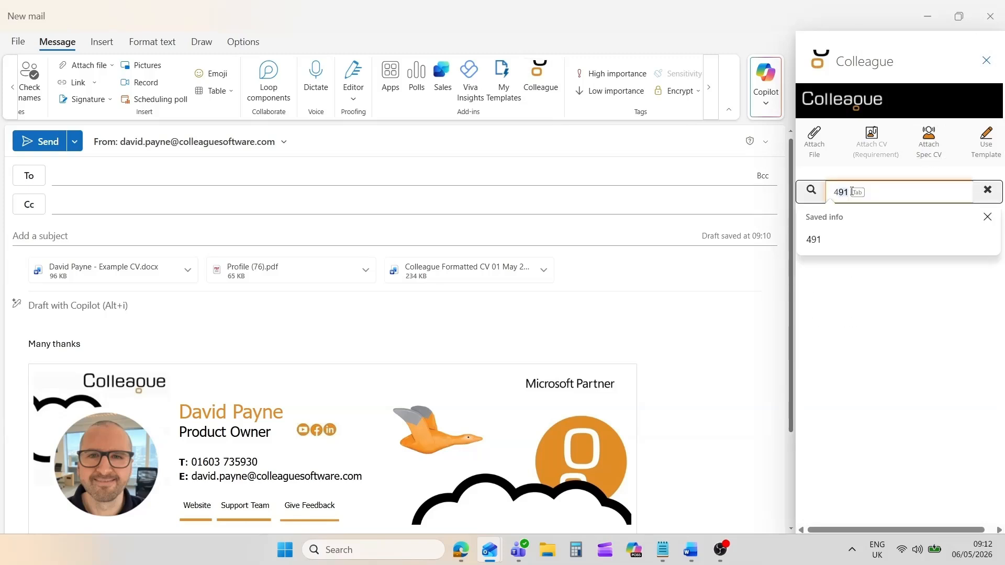
{"action": "left_click", "coordinate": [837, 238]}
{"action": "left_click", "coordinate": [811, 194]}
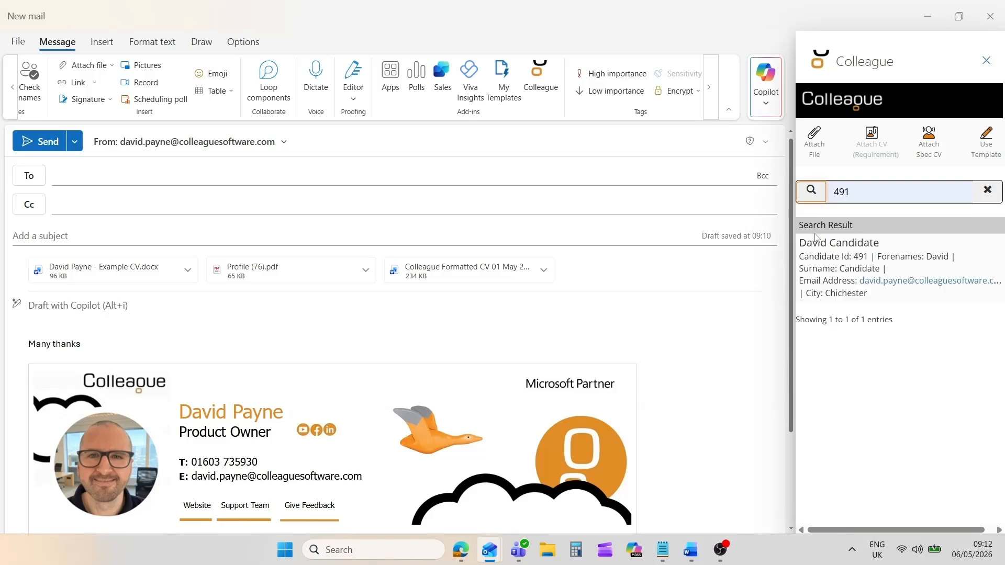
{"action": "left_click", "coordinate": [820, 254]}
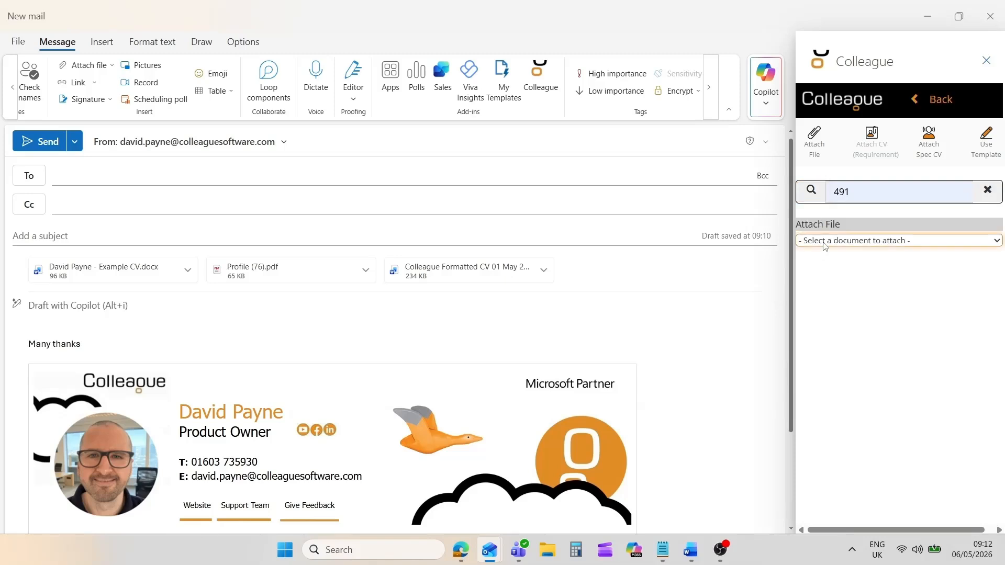
{"action": "left_click", "coordinate": [824, 242]}
{"action": "left_click", "coordinate": [814, 323]}
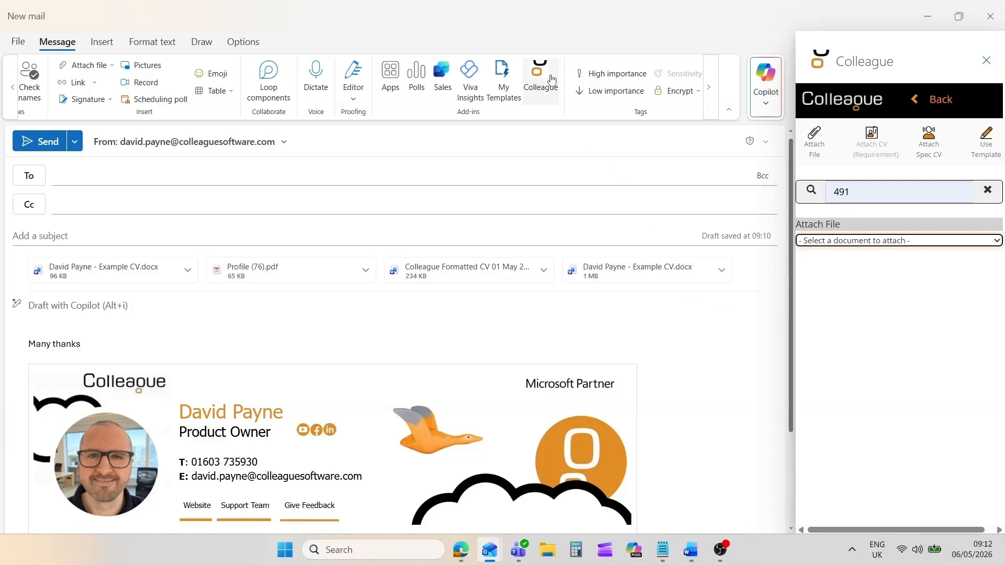
{"action": "left_click", "coordinate": [541, 76]}
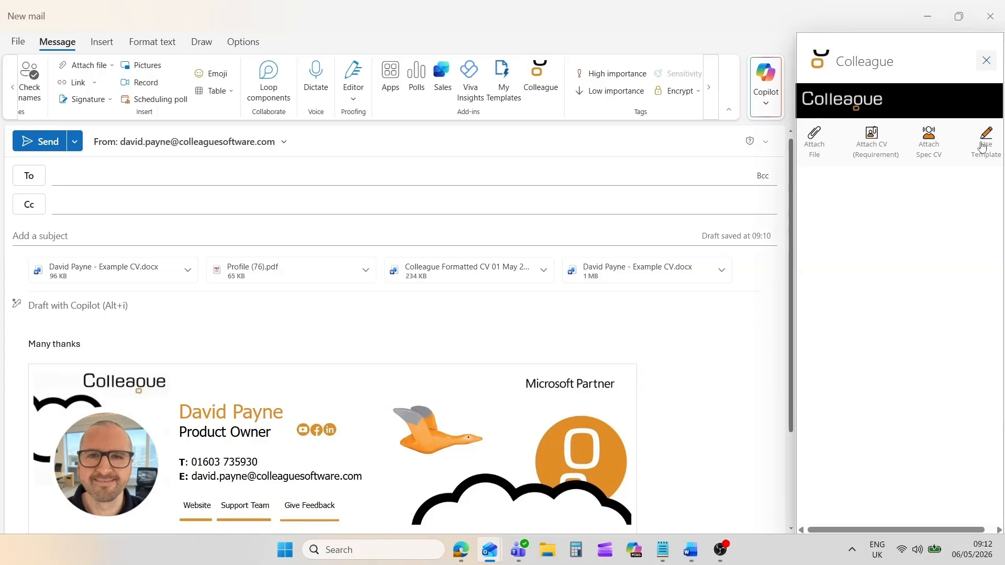
Apply the Candidate template 'Are you still using this Mobile Number?' for the candidate found by ID search.
{"action": "left_click", "coordinate": [984, 149]}
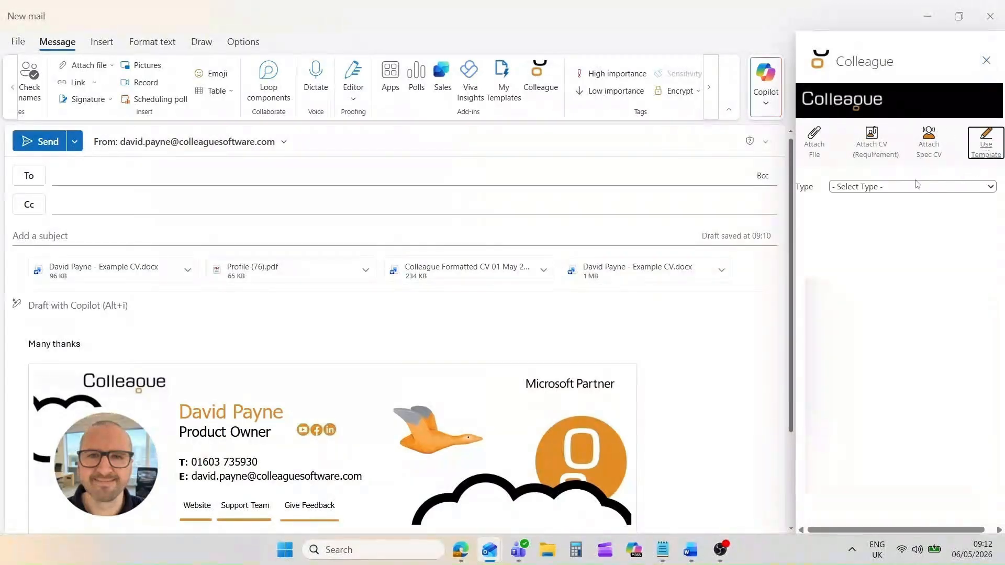
{"action": "left_click", "coordinate": [847, 189]}
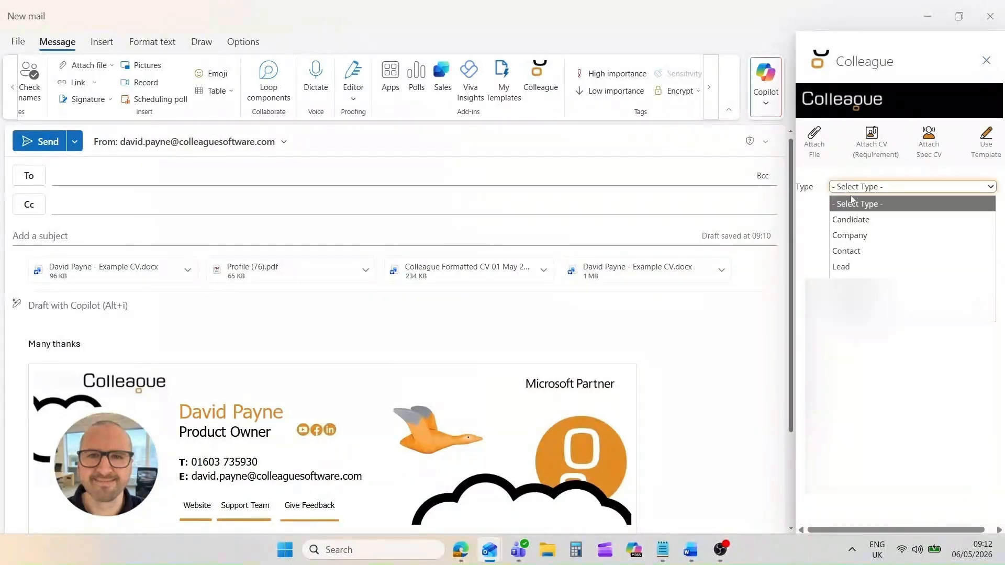
{"action": "left_click", "coordinate": [868, 222]}
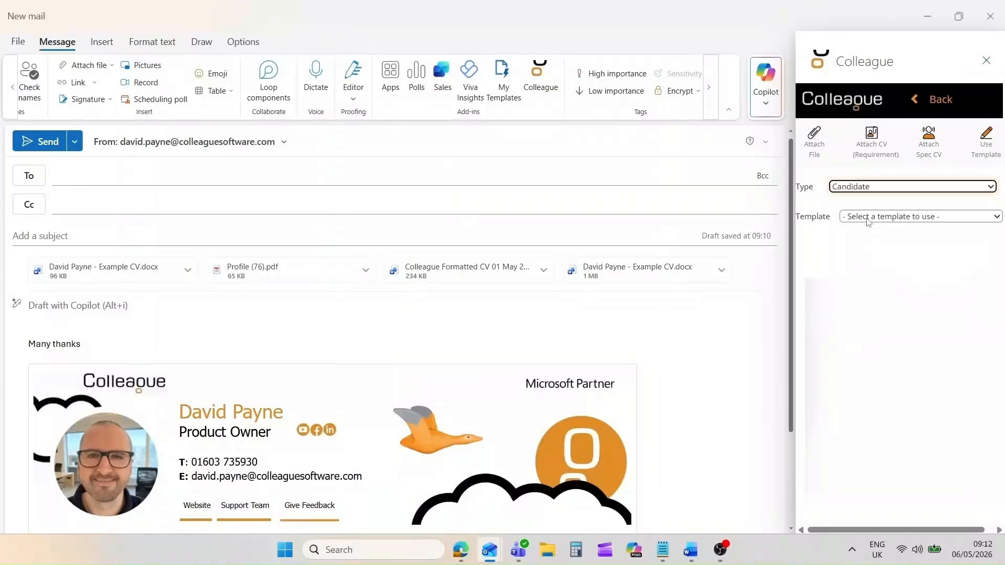
{"action": "left_click", "coordinate": [867, 219]}
{"action": "left_click", "coordinate": [875, 335]}
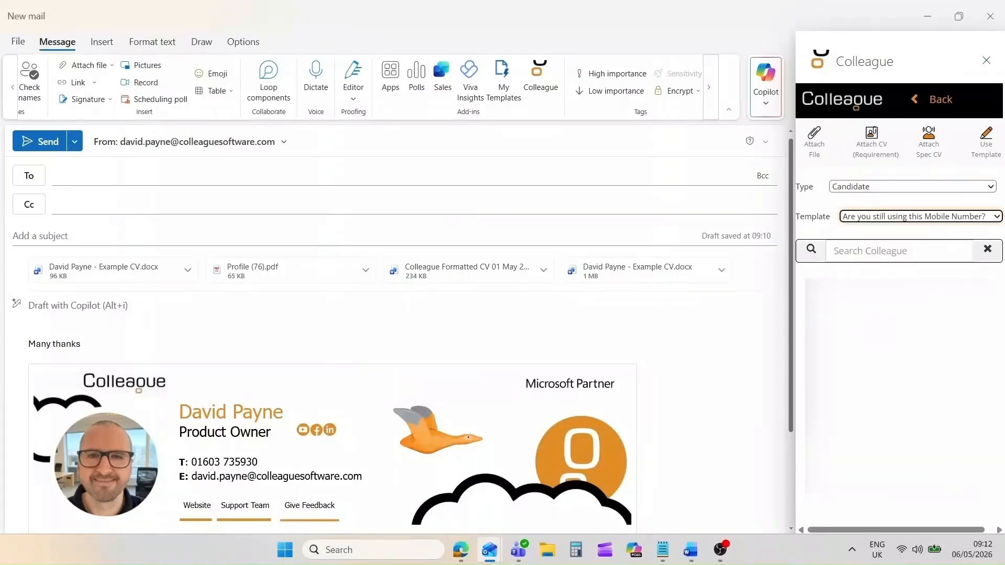
{"action": "left_click", "coordinate": [844, 251]}
{"action": "type", "text": "491"}
{"action": "left_click", "coordinate": [827, 296]}
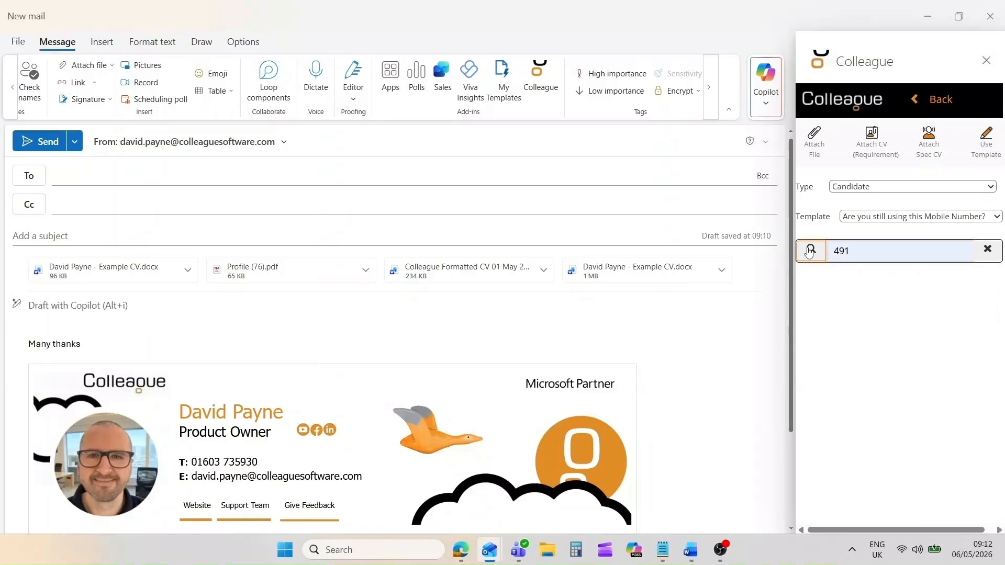
{"action": "left_click", "coordinate": [826, 314]}
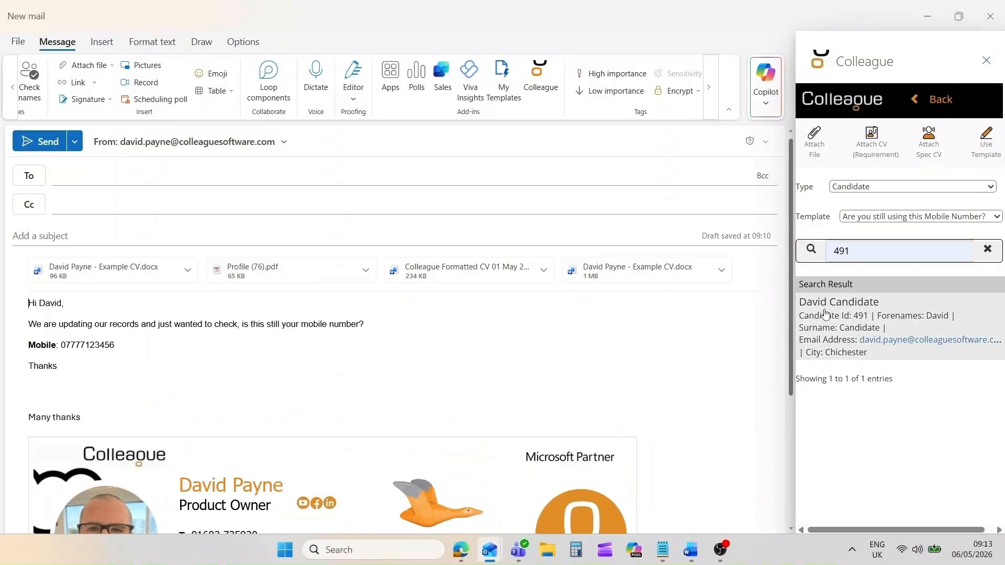
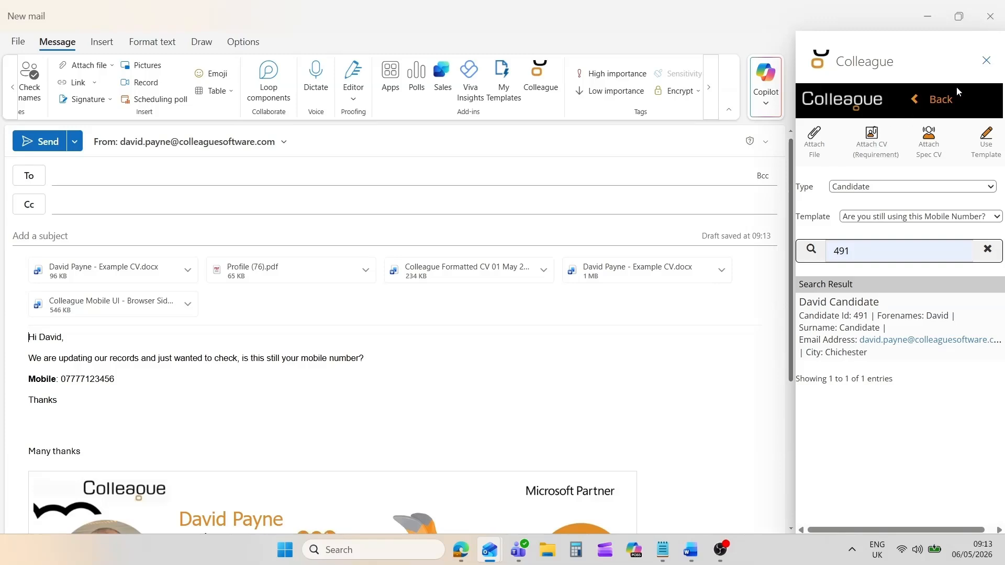
Close the Colleague add-in pane beside the Outlook mail draft with five attachments.
{"action": "left_click", "coordinate": [987, 61]}
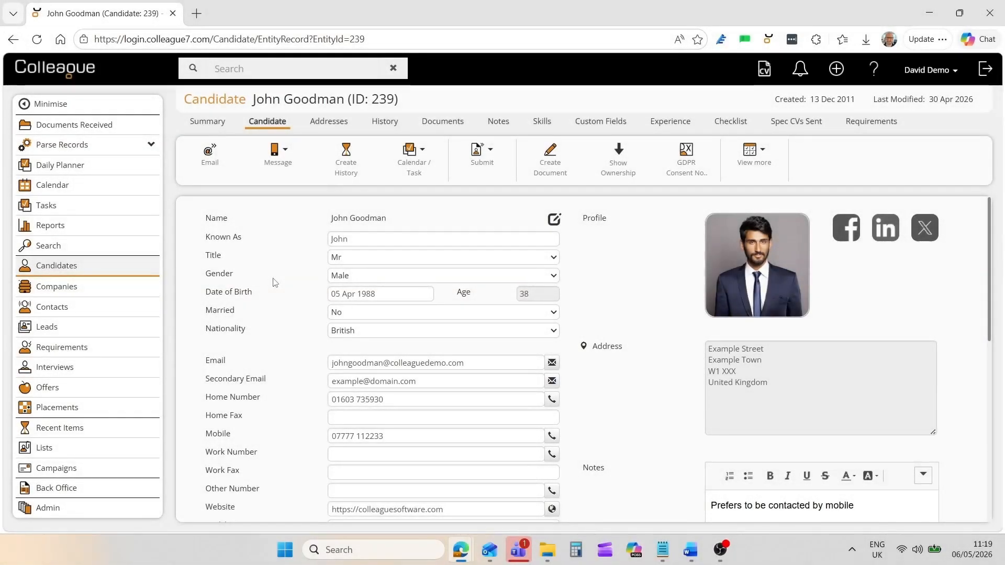
{"action": "middle_click", "coordinate": [61, 187]}
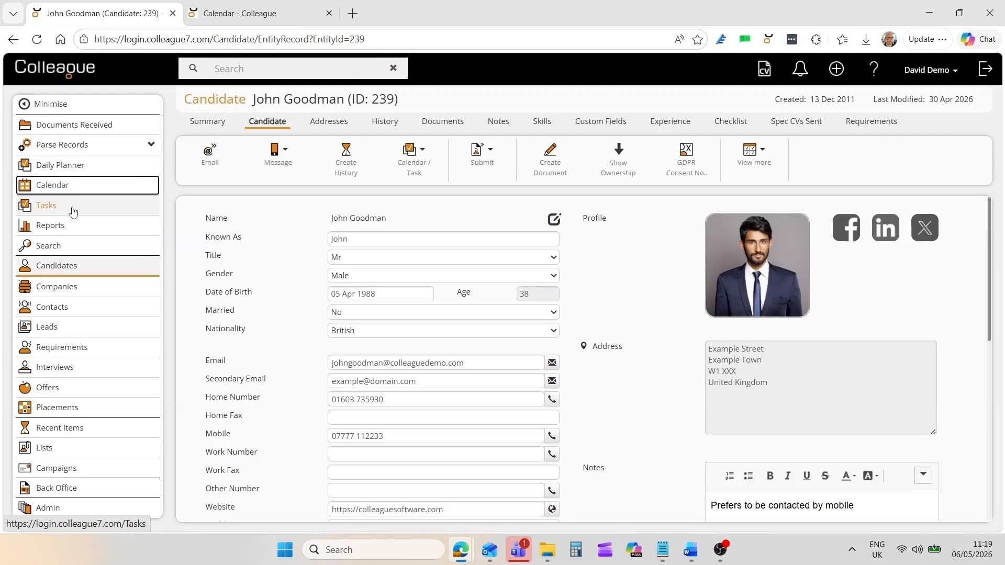
{"action": "middle_click", "coordinate": [47, 210]}
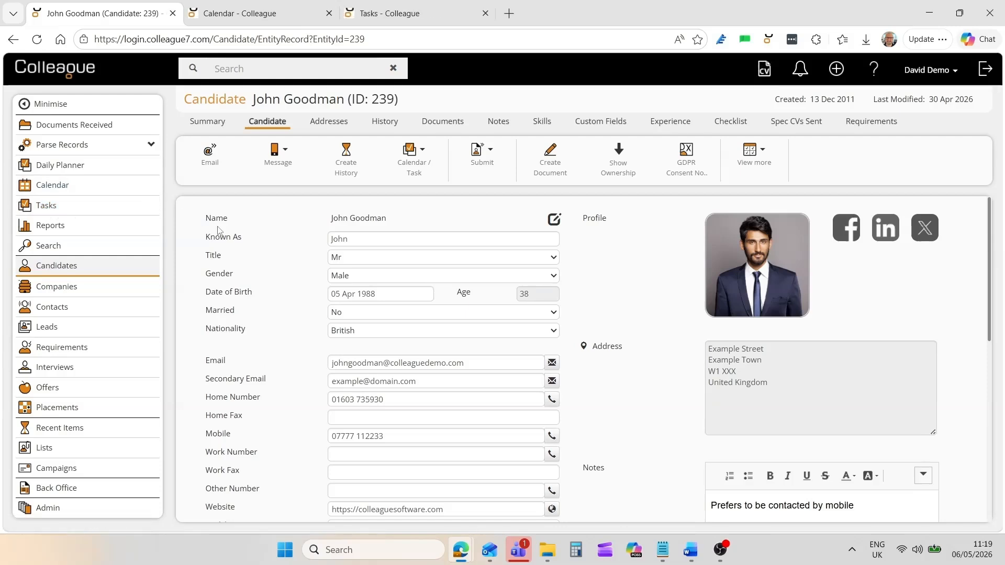
{"action": "left_click", "coordinate": [259, 13]}
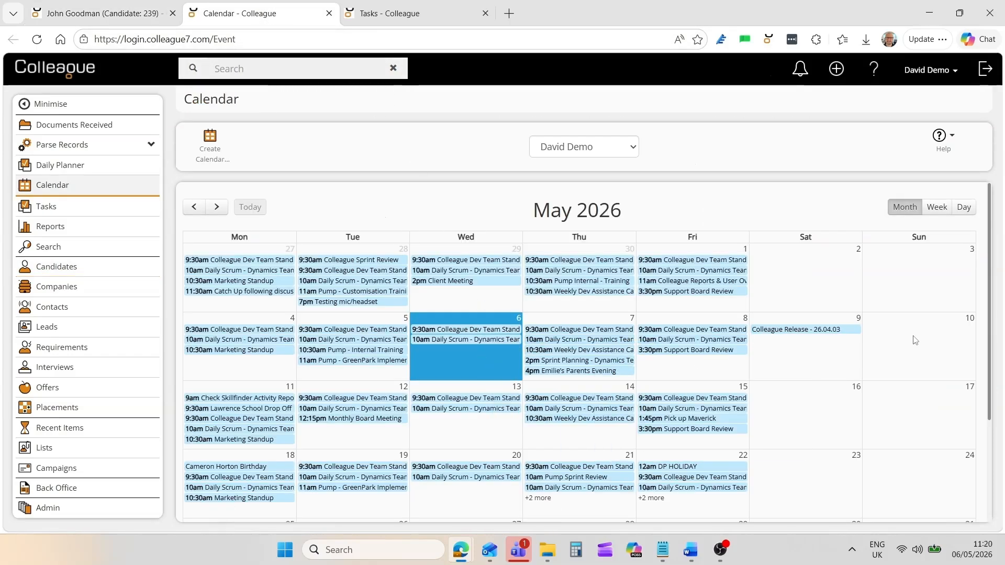
{"action": "scroll", "coordinate": [989, 328], "scroll_direction": "down", "scroll_amount": 2}
{"action": "scroll", "coordinate": [989, 329], "scroll_direction": "up", "scroll_amount": 2}
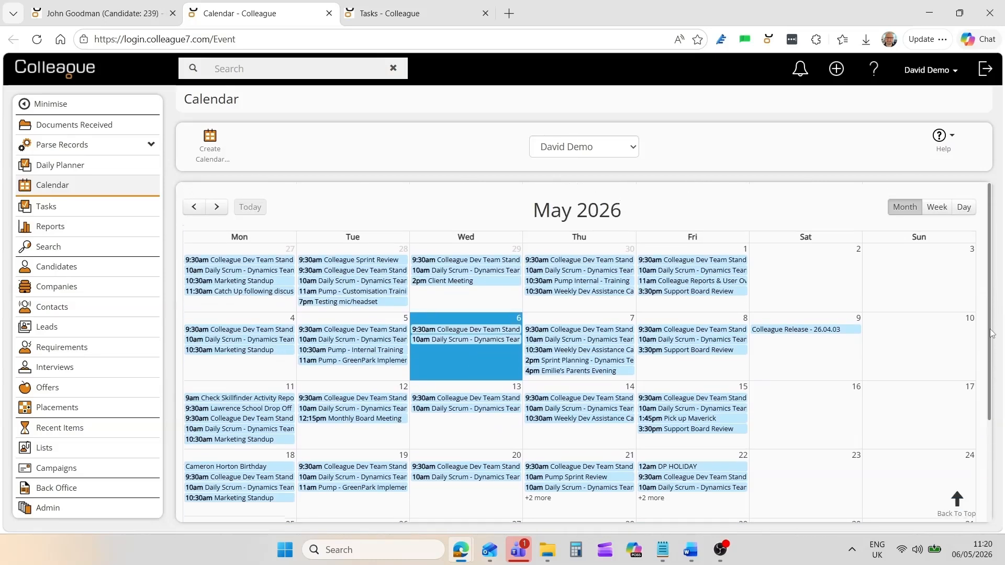
{"action": "left_click", "coordinate": [936, 207]}
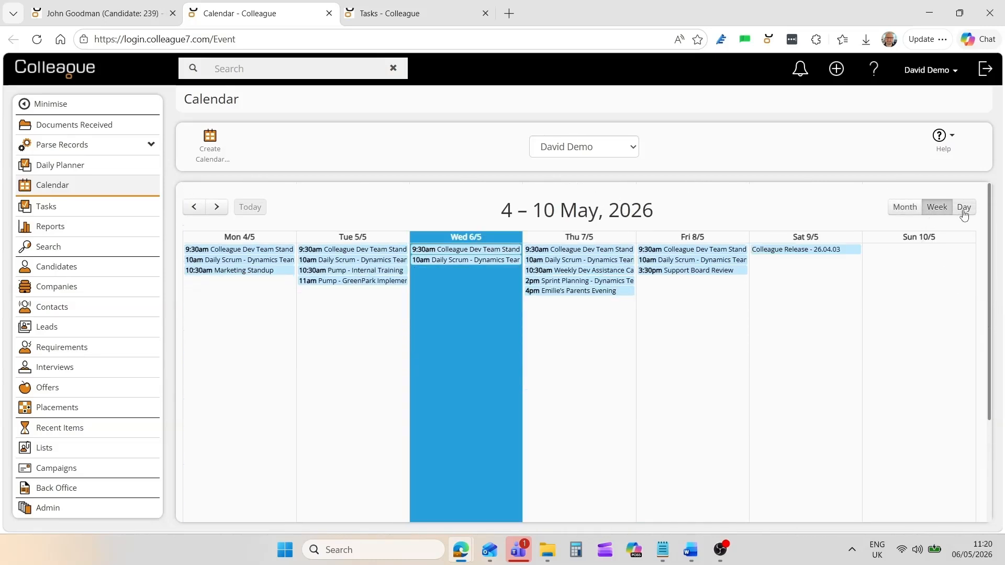
{"action": "left_click", "coordinate": [963, 208]}
{"action": "left_click", "coordinate": [902, 211]}
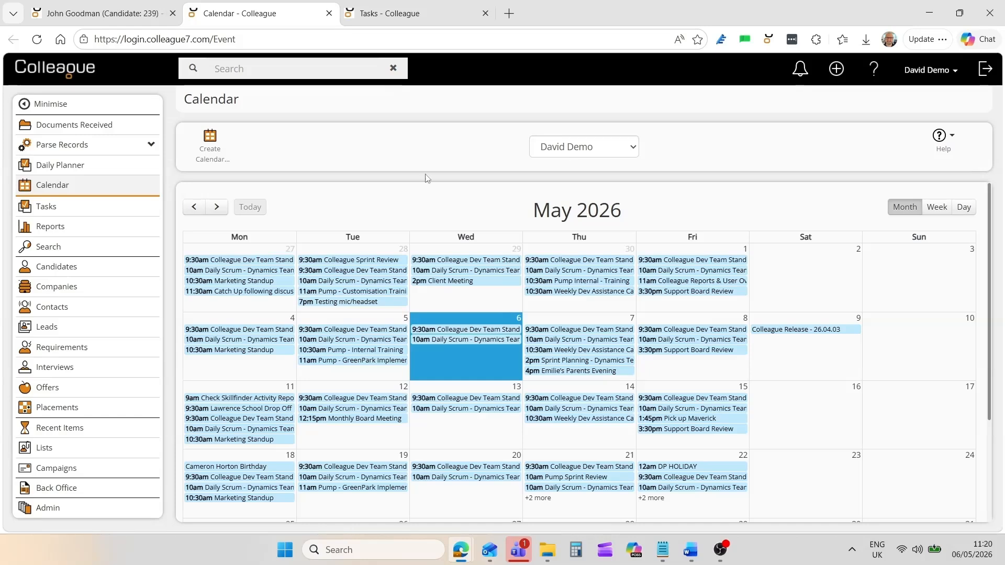
{"action": "left_click", "coordinate": [423, 16]}
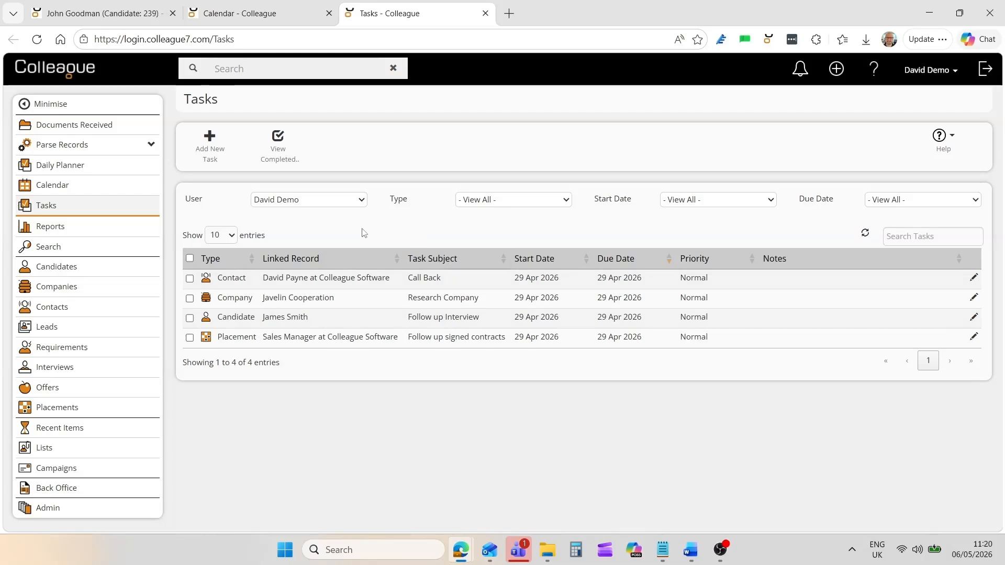
{"action": "left_click", "coordinate": [329, 13]}
{"action": "left_click", "coordinate": [328, 14]}
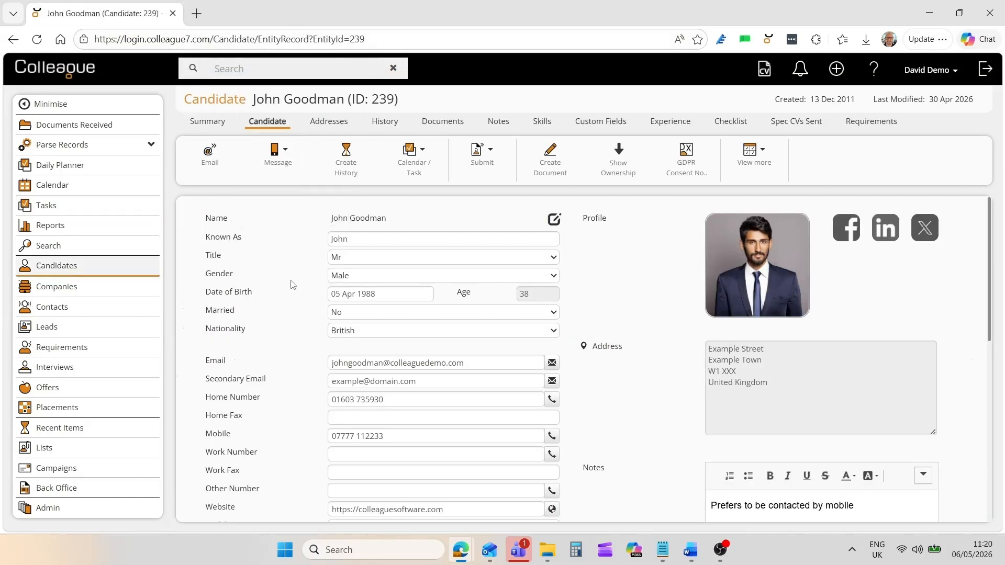
Create a history entry for the candidate using the 'Called & Left Voicemail' preset text.
{"action": "left_click", "coordinate": [346, 168]}
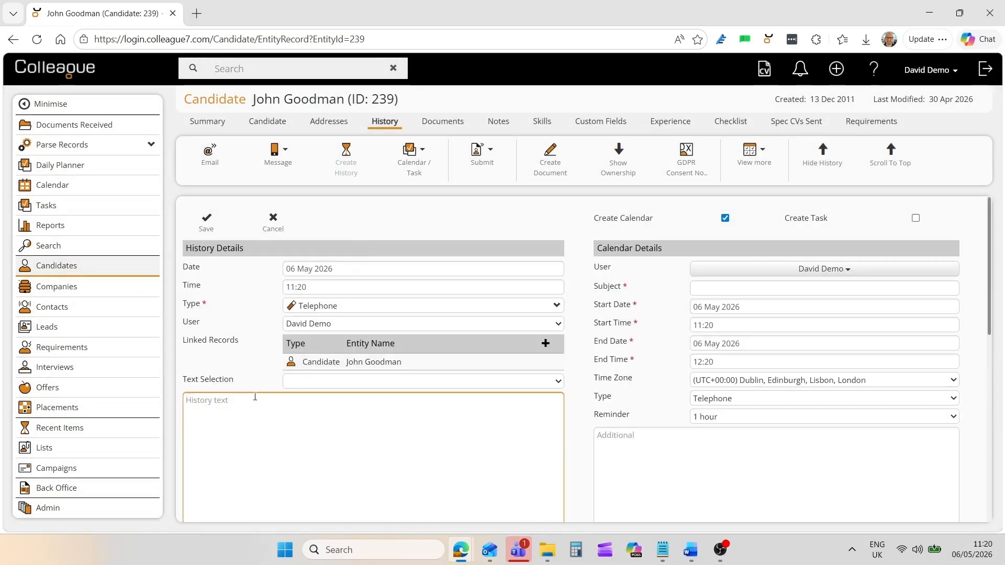
{"action": "left_click", "coordinate": [288, 387]}
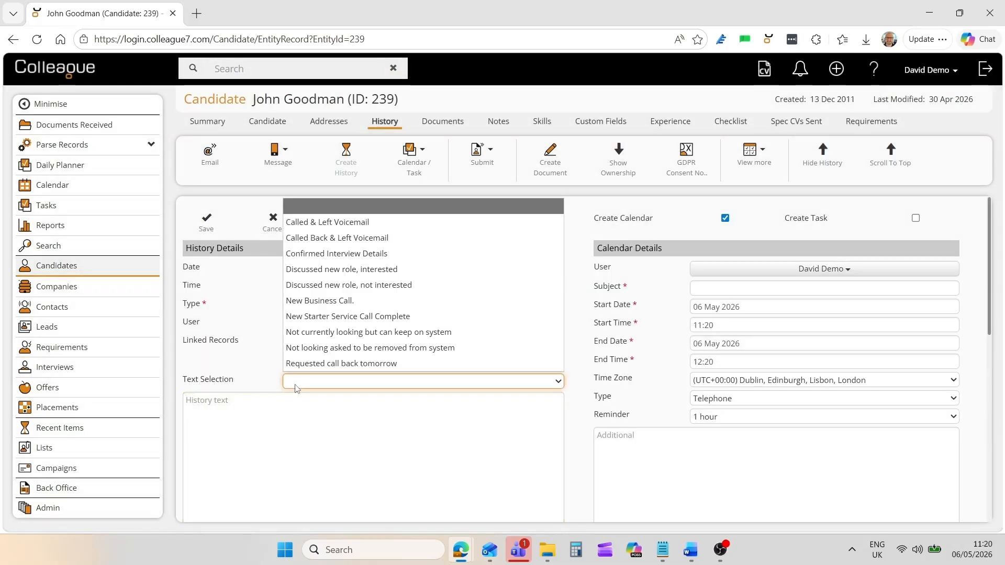
{"action": "left_click", "coordinate": [358, 223]}
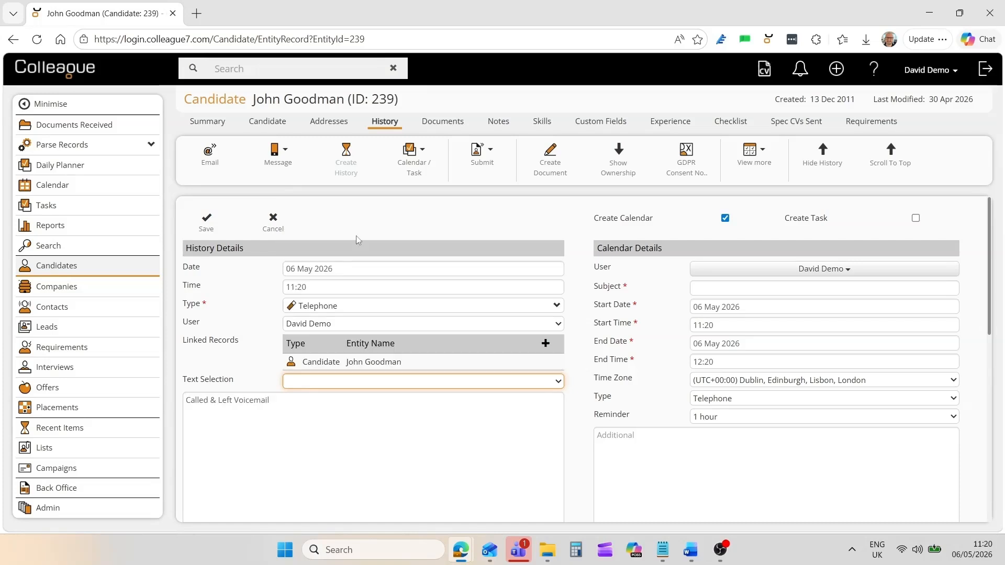
{"action": "left_click", "coordinate": [316, 413]}
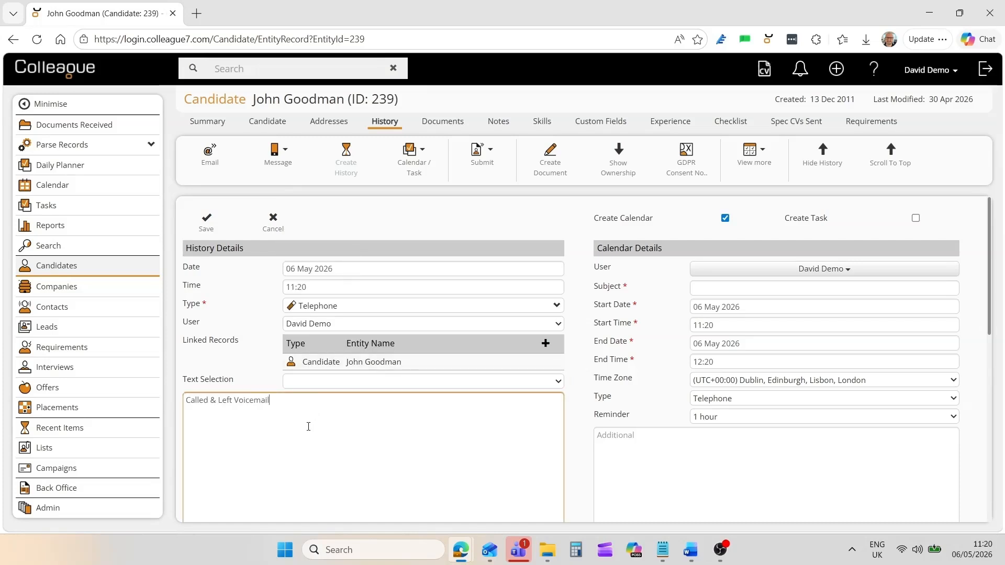
Book a 'Call Back' calendar entry for 7 May 2026 at 12:00 and save the history.
{"action": "left_click", "coordinate": [710, 290]}
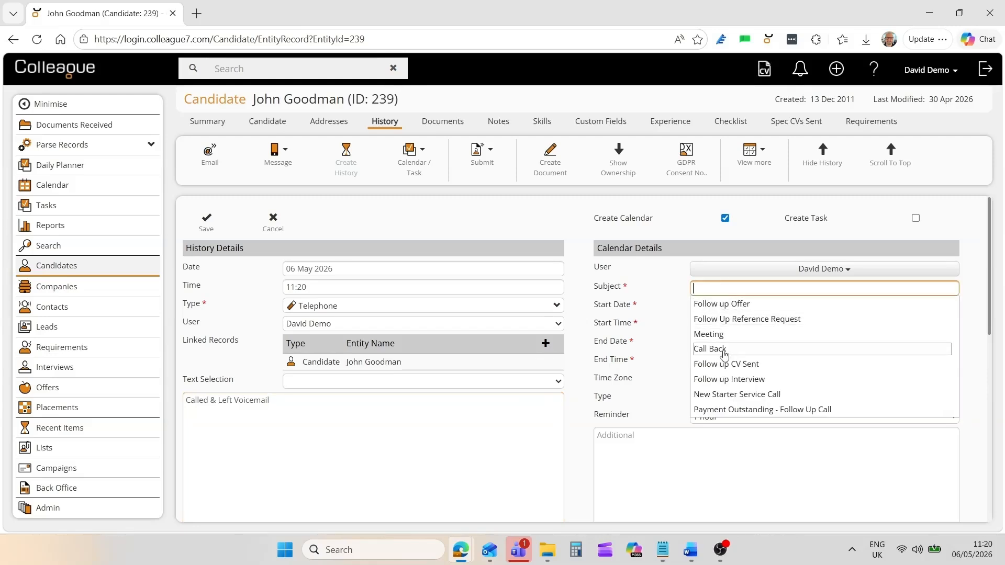
{"action": "left_click", "coordinate": [724, 349]}
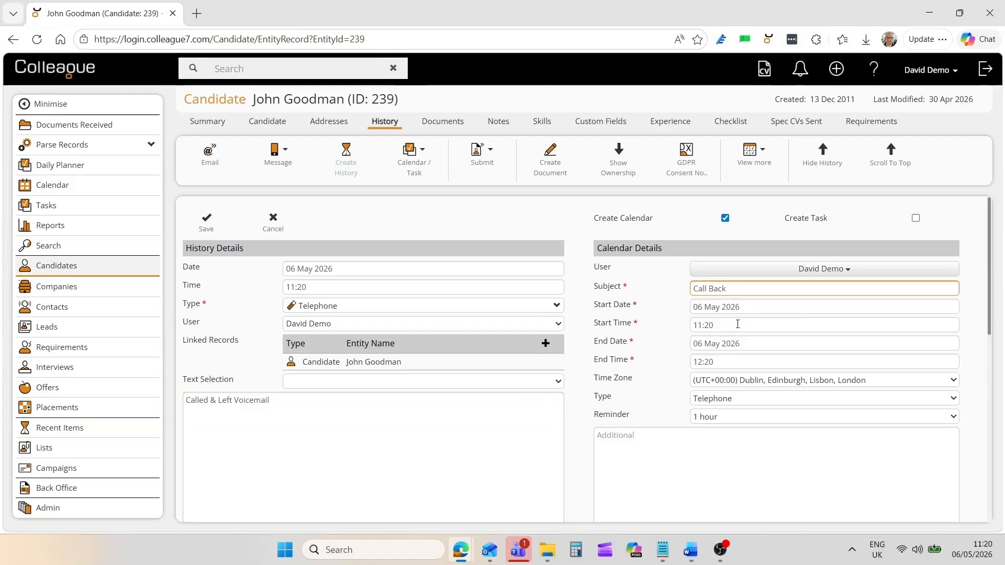
{"action": "left_click", "coordinate": [733, 306]}
{"action": "left_click", "coordinate": [757, 382]}
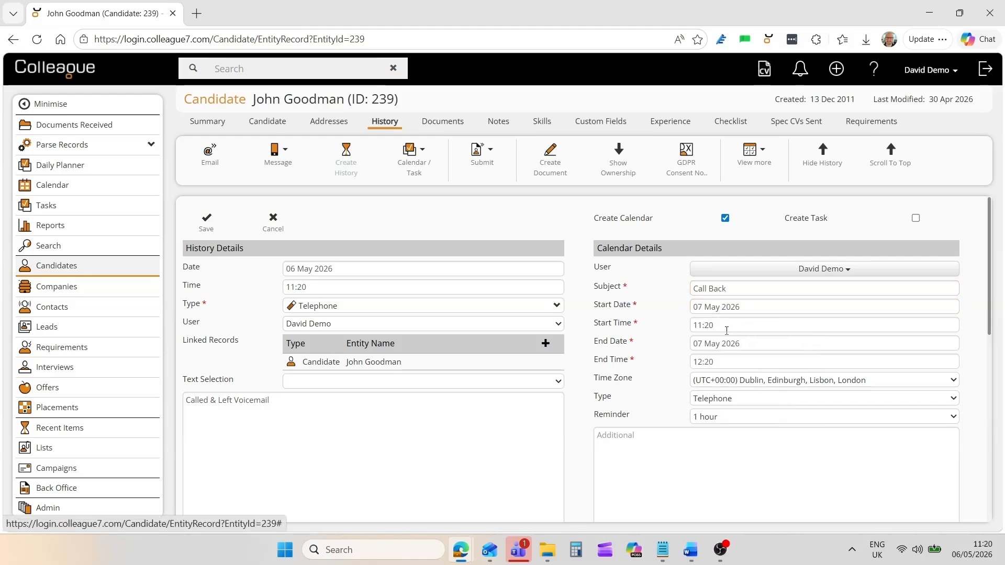
{"action": "left_click", "coordinate": [727, 329]}
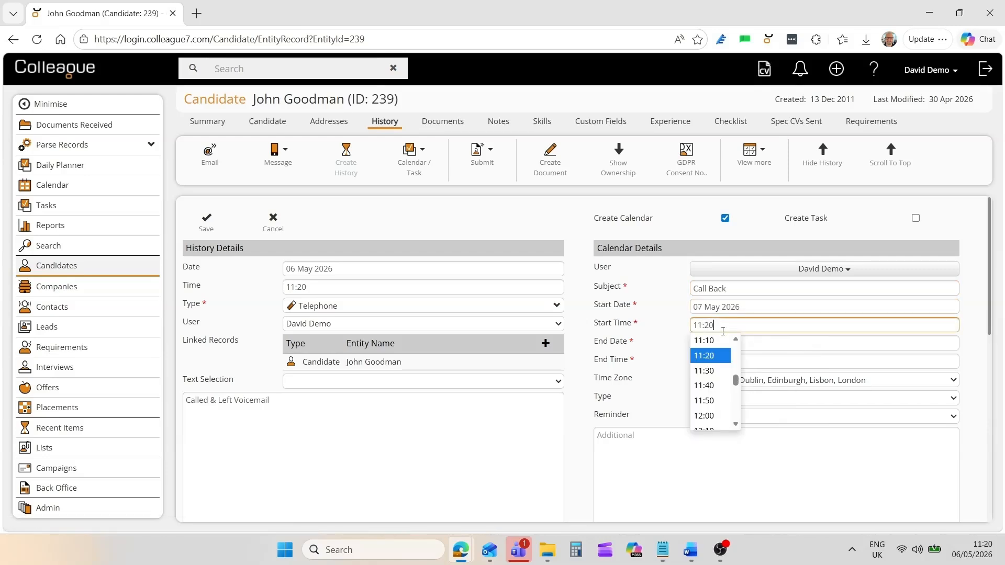
{"action": "left_click", "coordinate": [718, 418]}
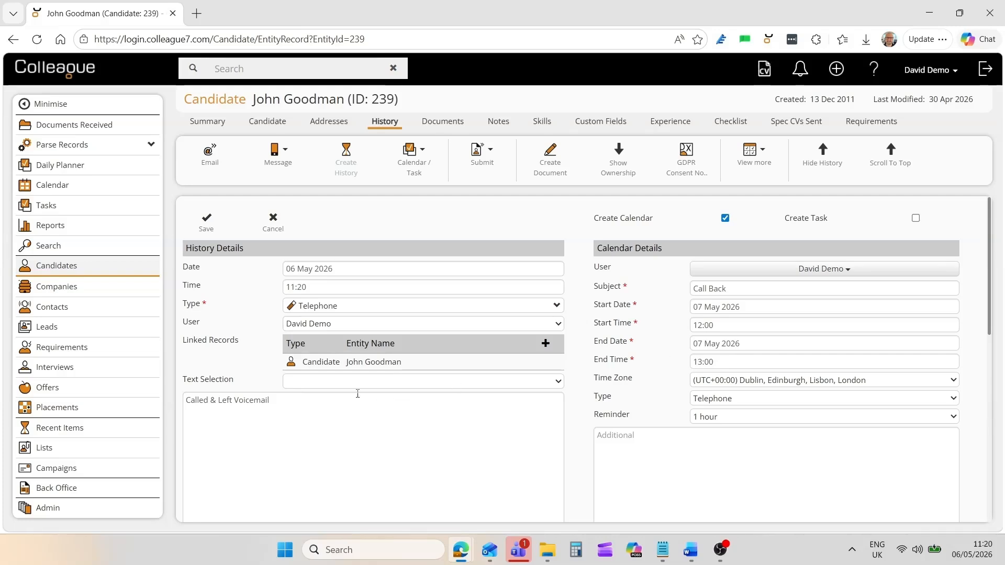
{"action": "left_click", "coordinate": [203, 230]}
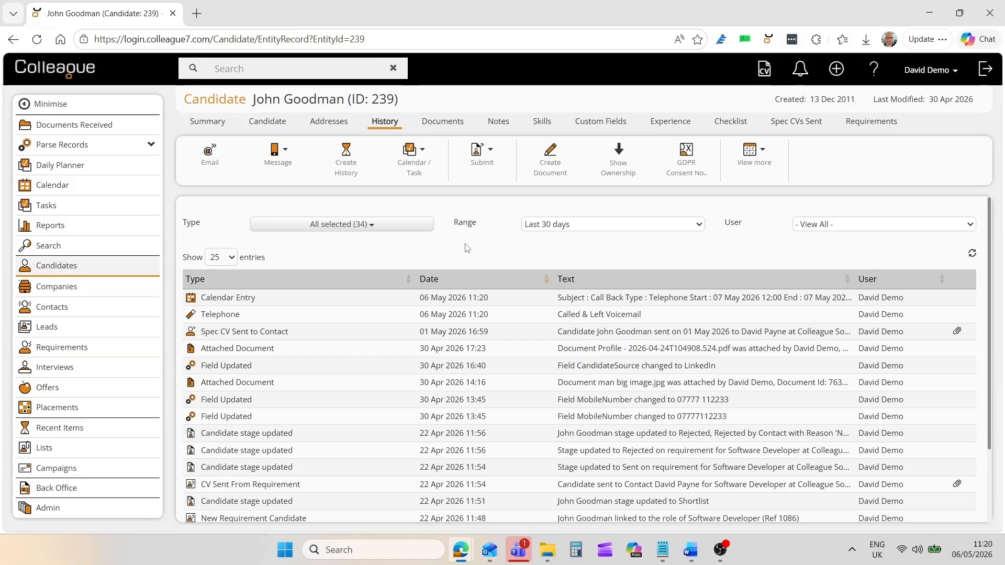
View the 7 May 2026 calendar day to confirm the 12pm Call Back, then return to the candidate.
{"action": "left_click", "coordinate": [267, 121]}
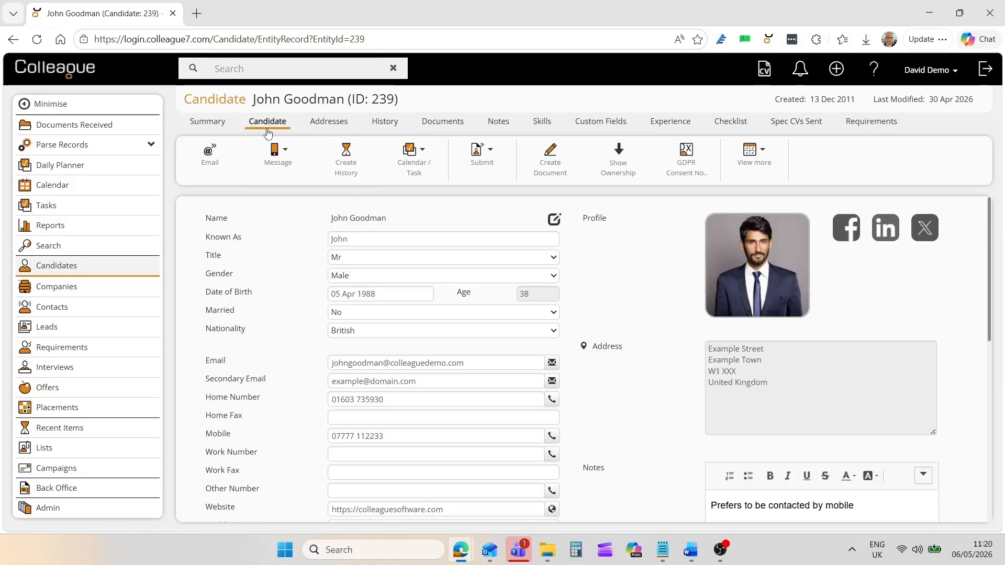
{"action": "middle_click", "coordinate": [51, 188]}
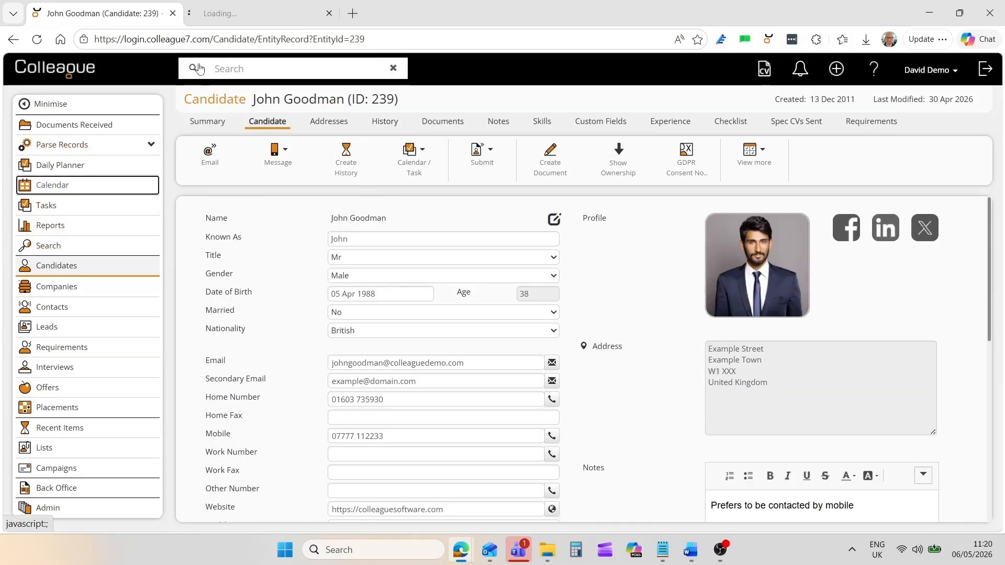
{"action": "left_click", "coordinate": [259, 16]}
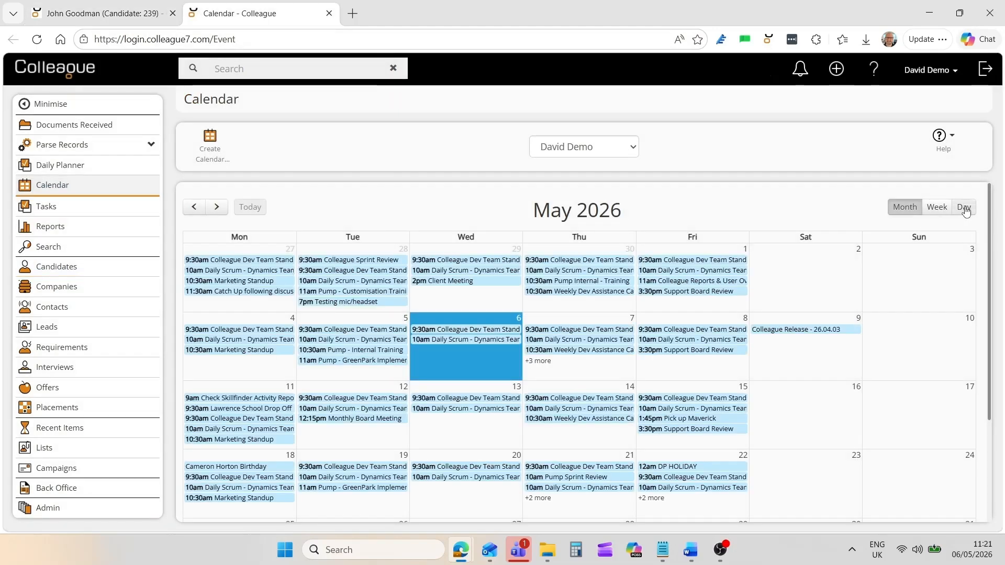
{"action": "left_click", "coordinate": [964, 209]}
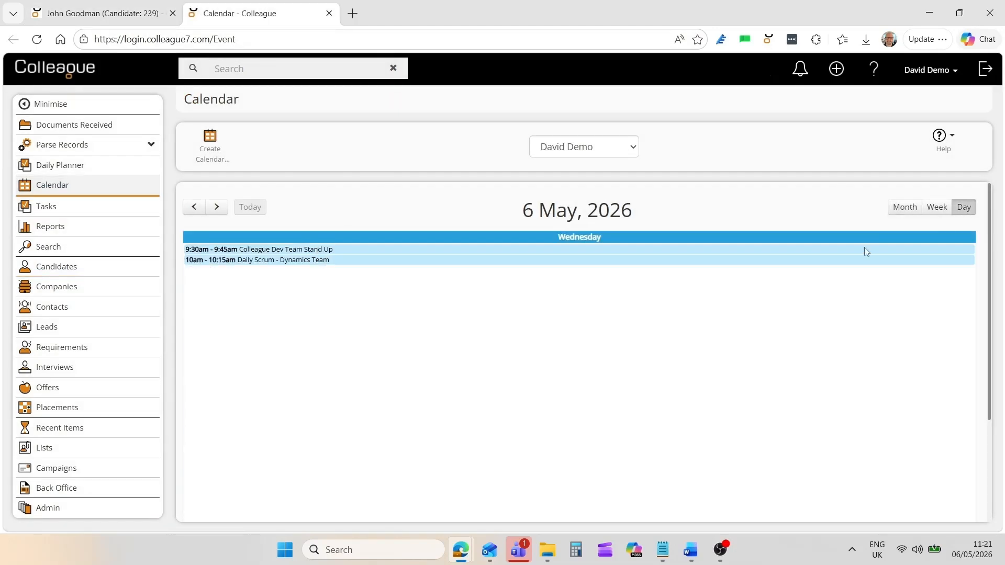
{"action": "left_click", "coordinate": [216, 207]}
{"action": "mouse_move", "coordinate": [250, 282]}
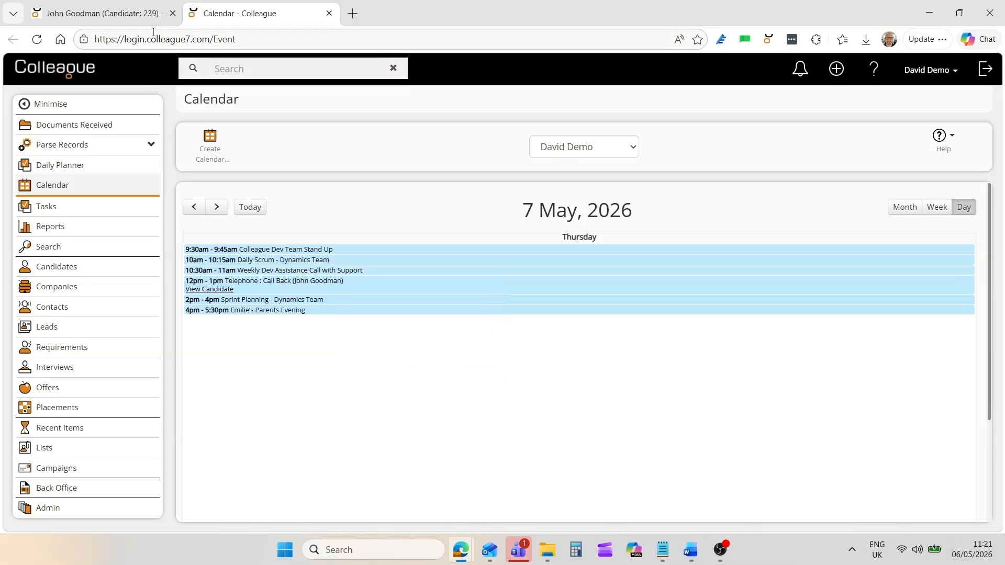
{"action": "left_click", "coordinate": [131, 14]}
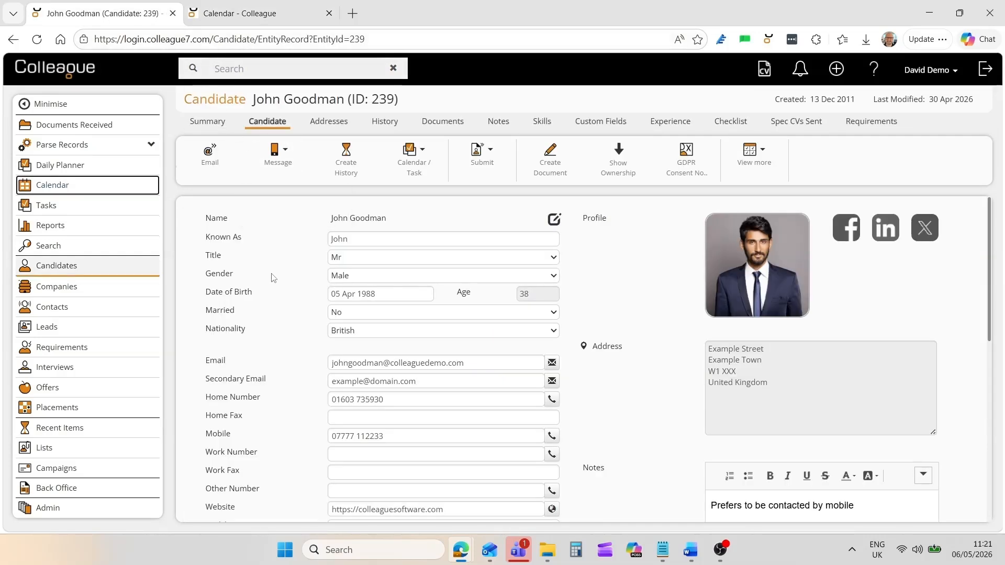
{"action": "left_click", "coordinate": [272, 286]}
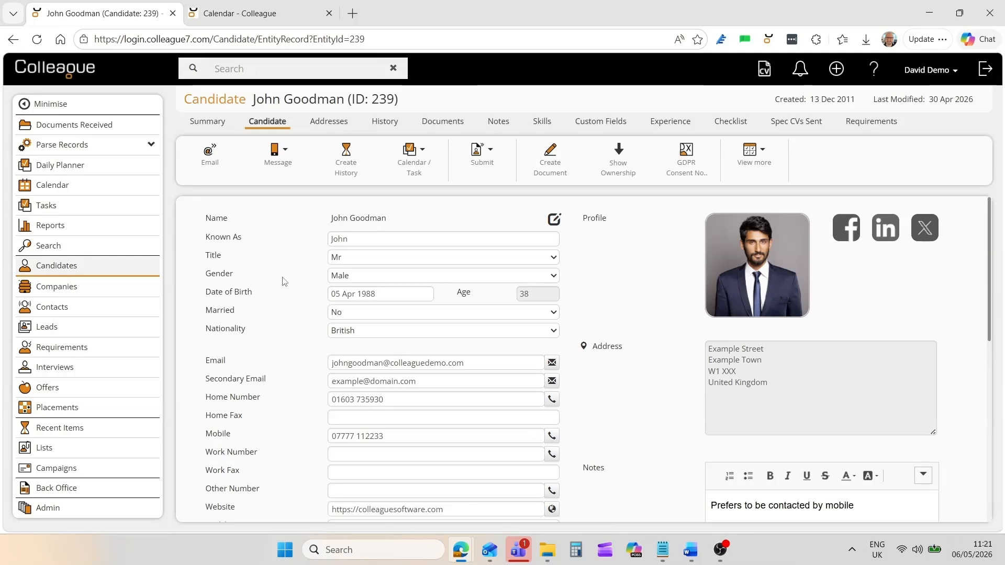
{"action": "mouse_move", "coordinate": [409, 176]}
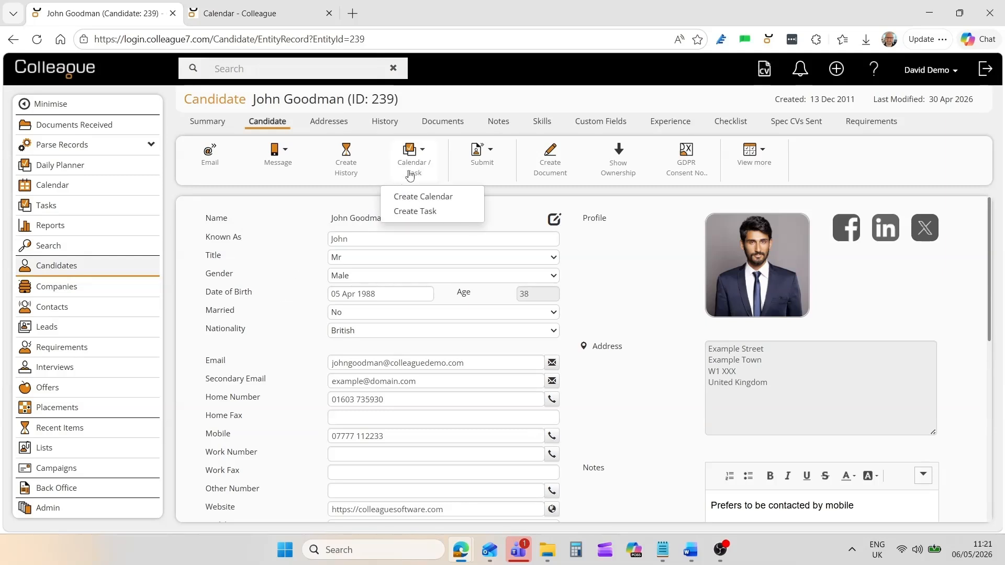
Create and save a 'Follow up Interview' task for the candidate.
{"action": "left_click", "coordinate": [422, 213]}
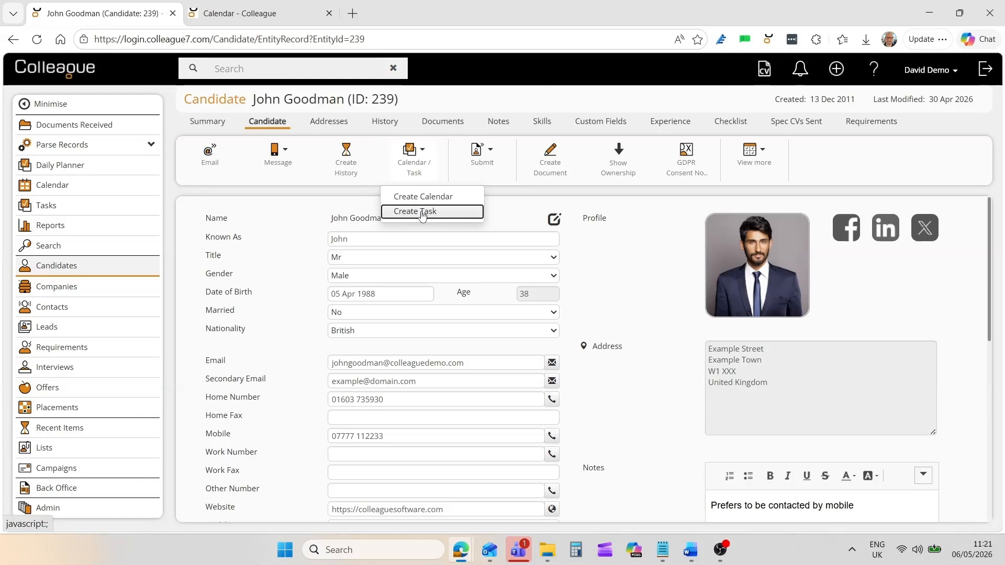
{"action": "left_click", "coordinate": [331, 284]}
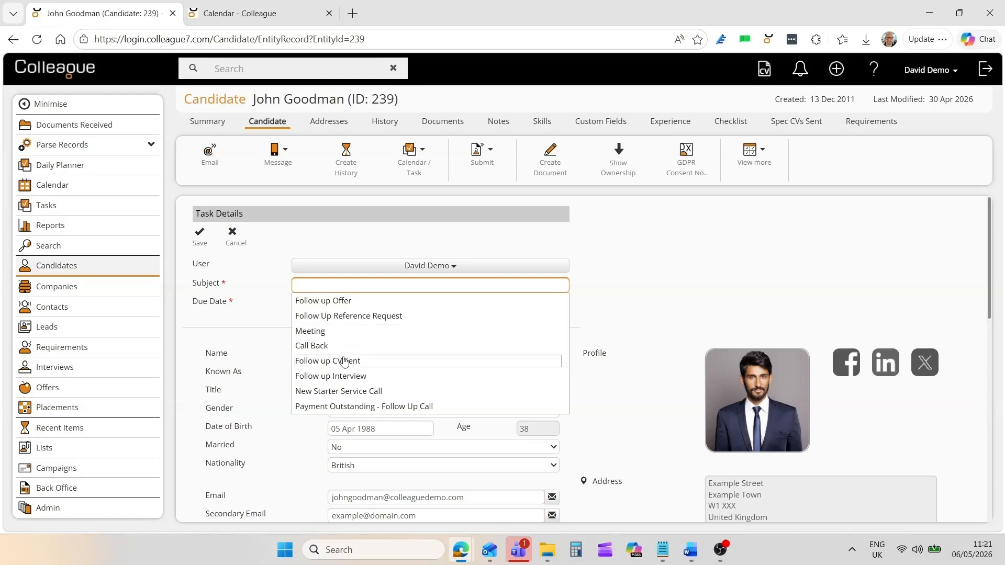
{"action": "left_click", "coordinate": [345, 376]}
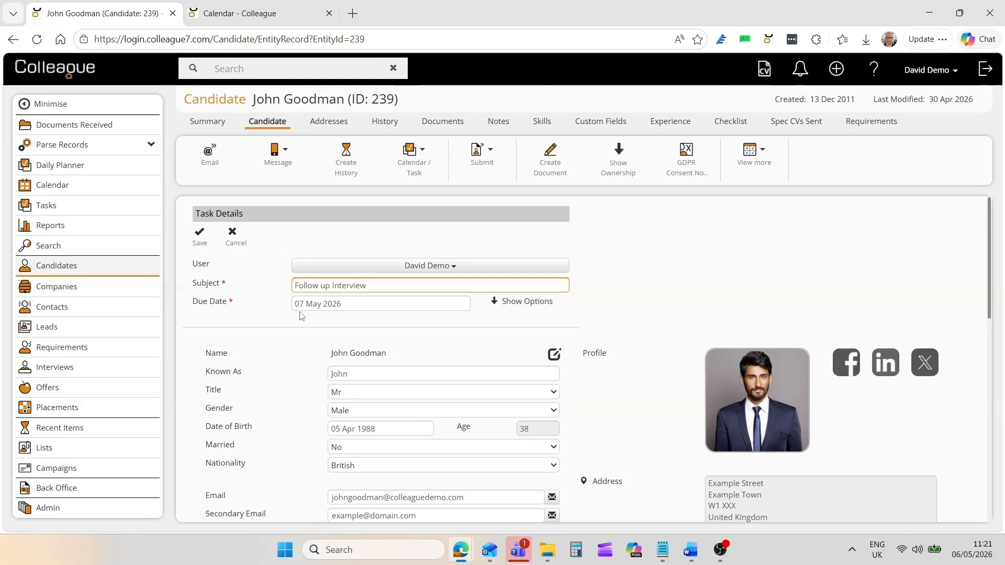
{"action": "left_click", "coordinate": [199, 238]}
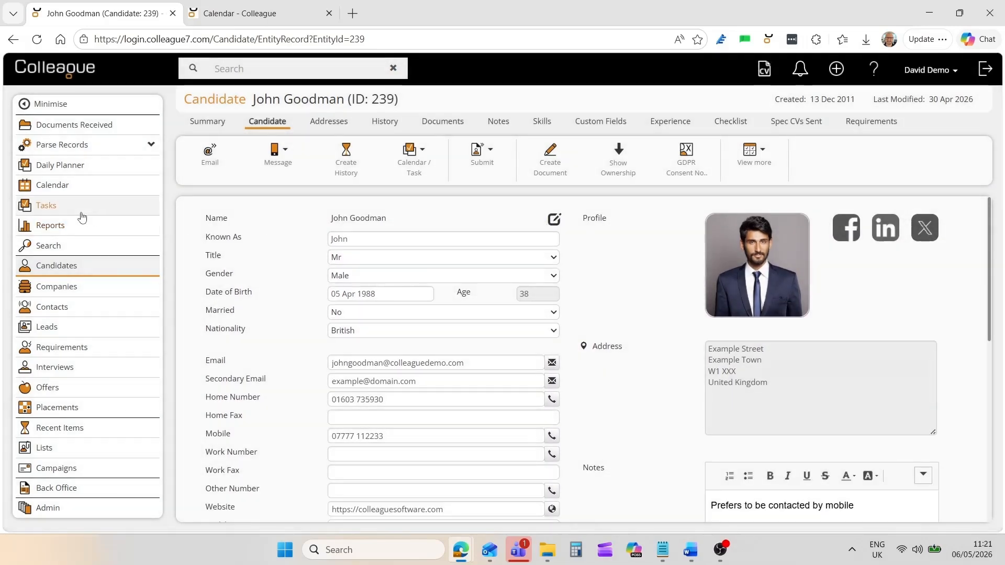
Complete the candidate's Follow up Interview task in the Tasks list, then return to their record.
{"action": "middle_click", "coordinate": [47, 208]}
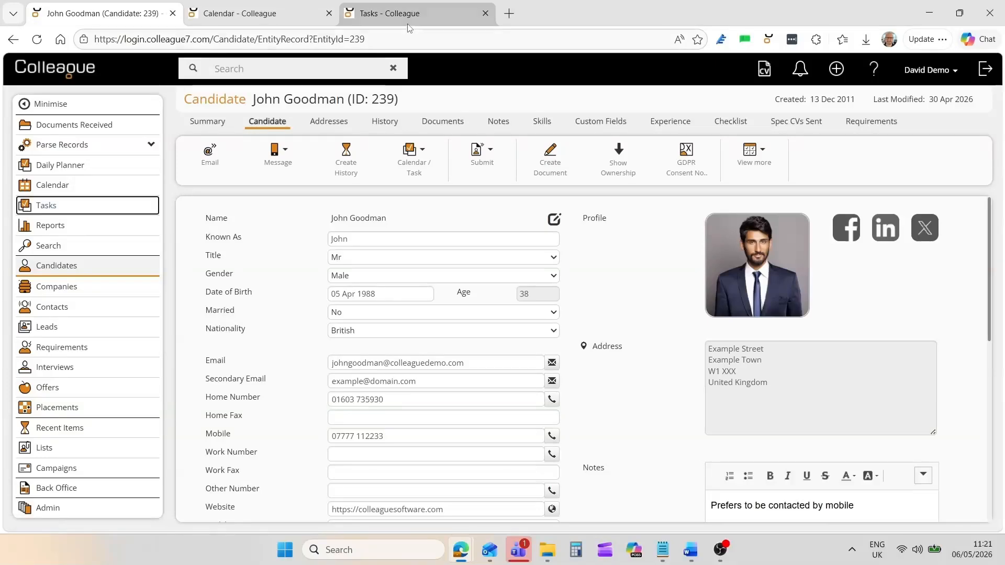
{"action": "left_click", "coordinate": [413, 16]}
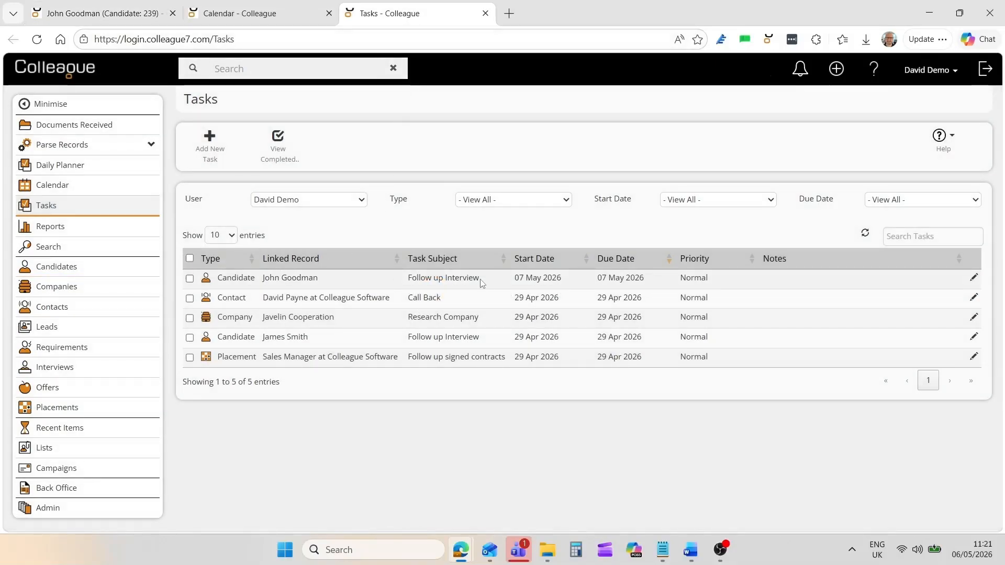
{"action": "left_click", "coordinate": [190, 278]}
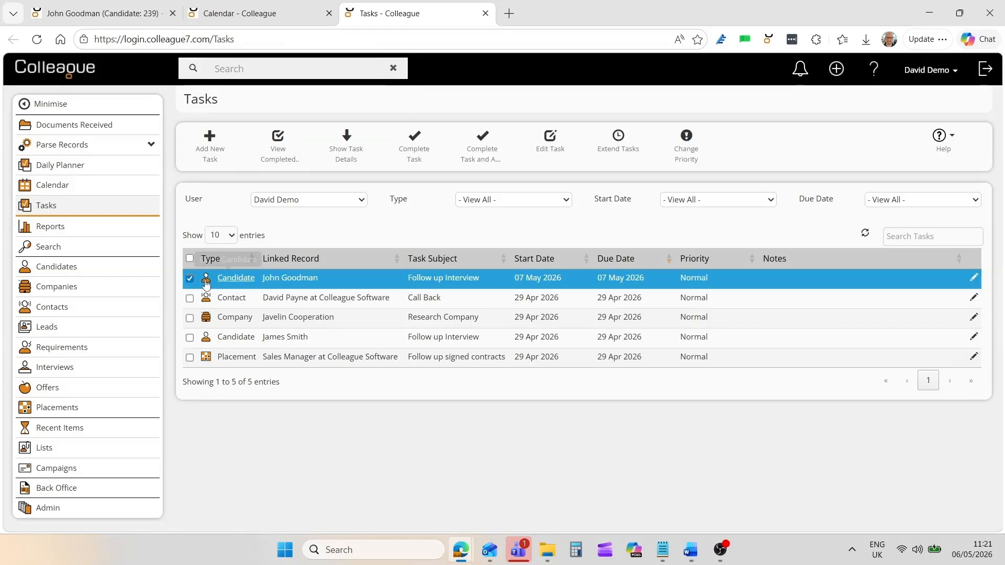
{"action": "left_click", "coordinate": [414, 152]}
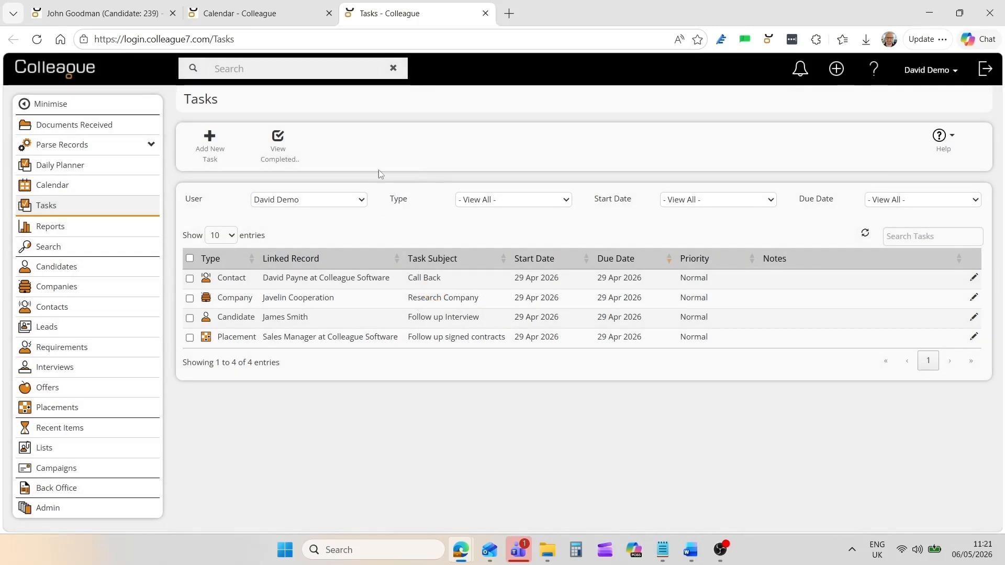
{"action": "left_click", "coordinate": [102, 13]}
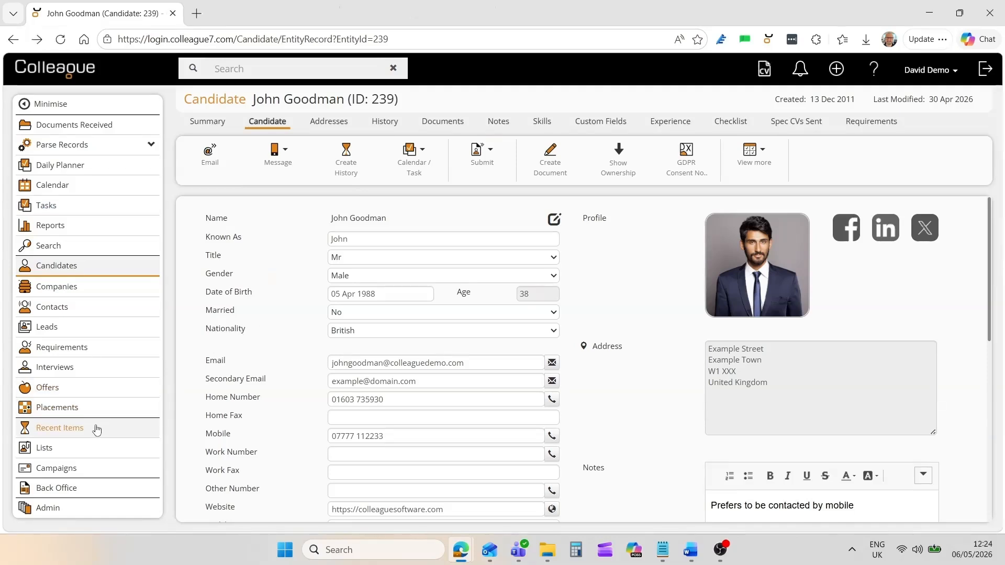
Display the C# Contractors list on the Lists page, then switch back to Favourites.
{"action": "left_click", "coordinate": [46, 449]}
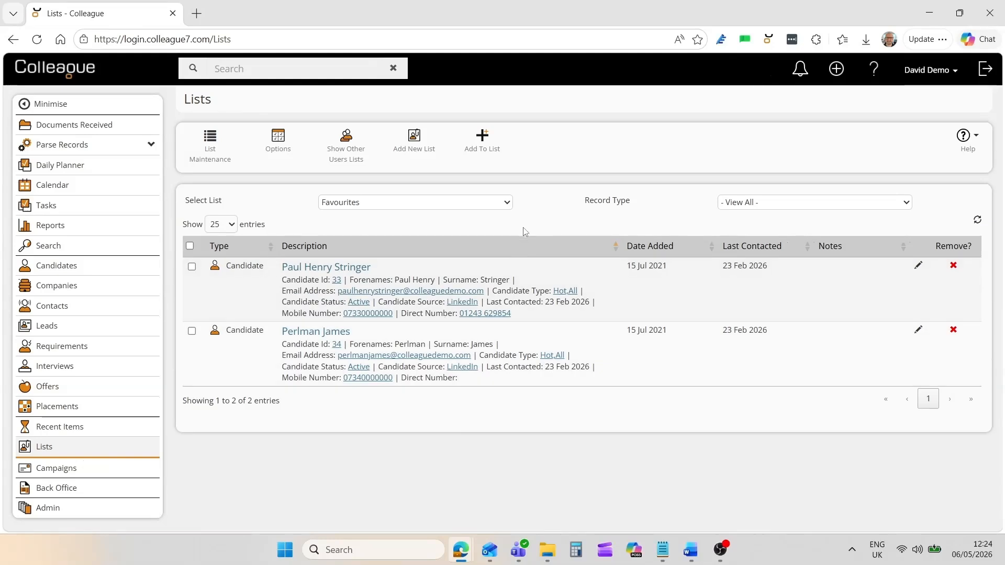
{"action": "left_click", "coordinate": [508, 205]}
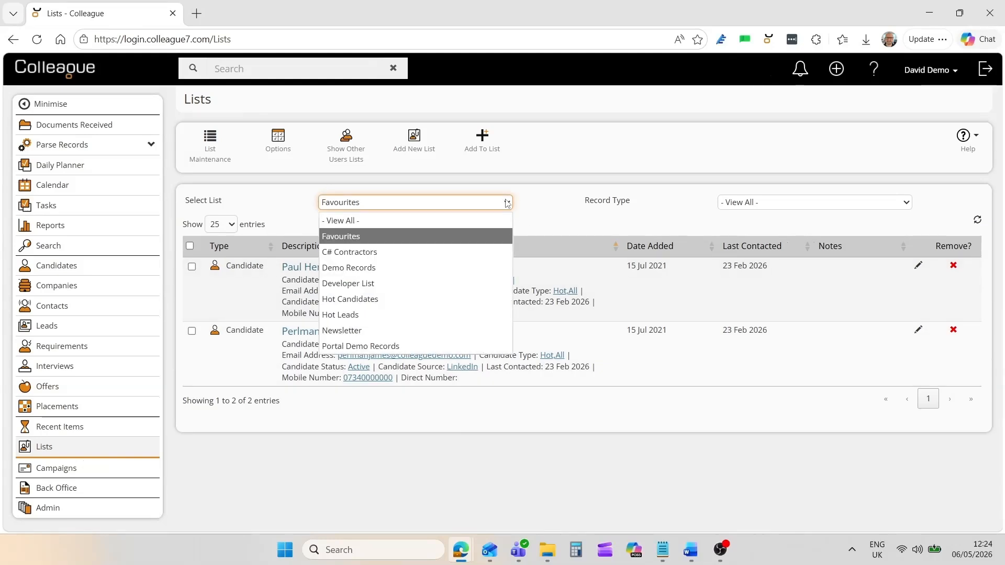
{"action": "left_click", "coordinate": [451, 258]}
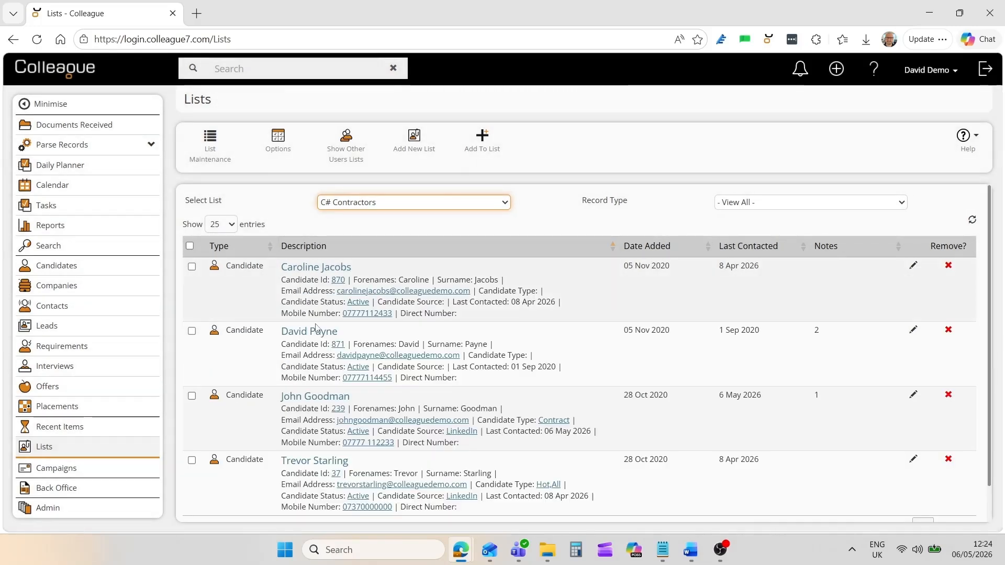
{"action": "left_click", "coordinate": [429, 205]}
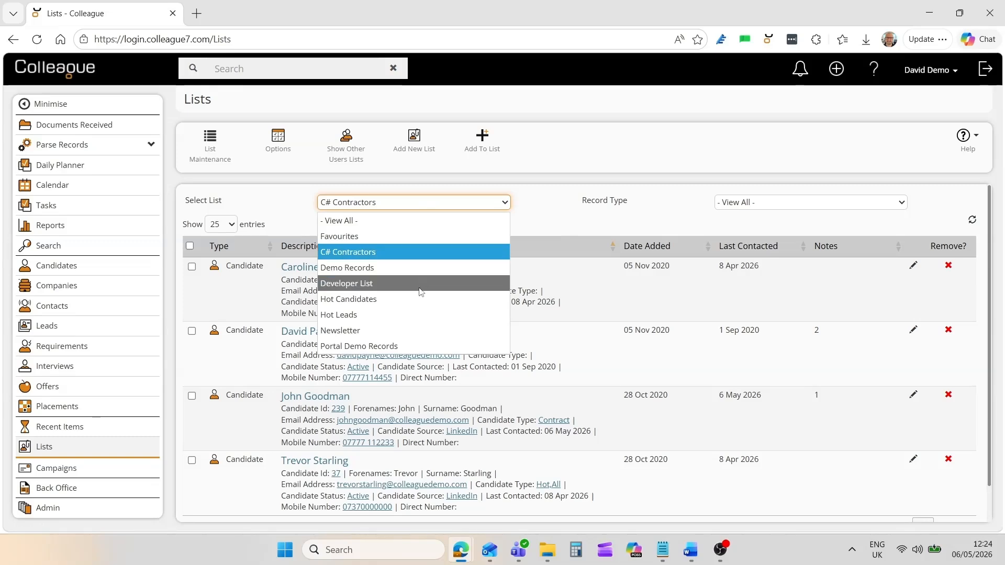
{"action": "left_click", "coordinate": [413, 233]}
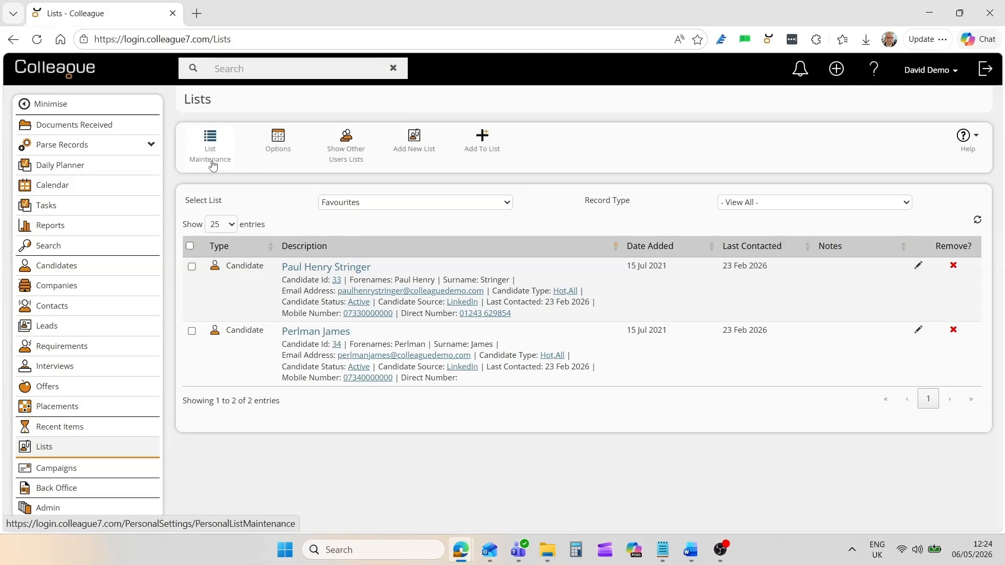
Check the C# Contractors list's All Users sharing in List Maintenance, then start a new list.
{"action": "left_click", "coordinate": [212, 165]}
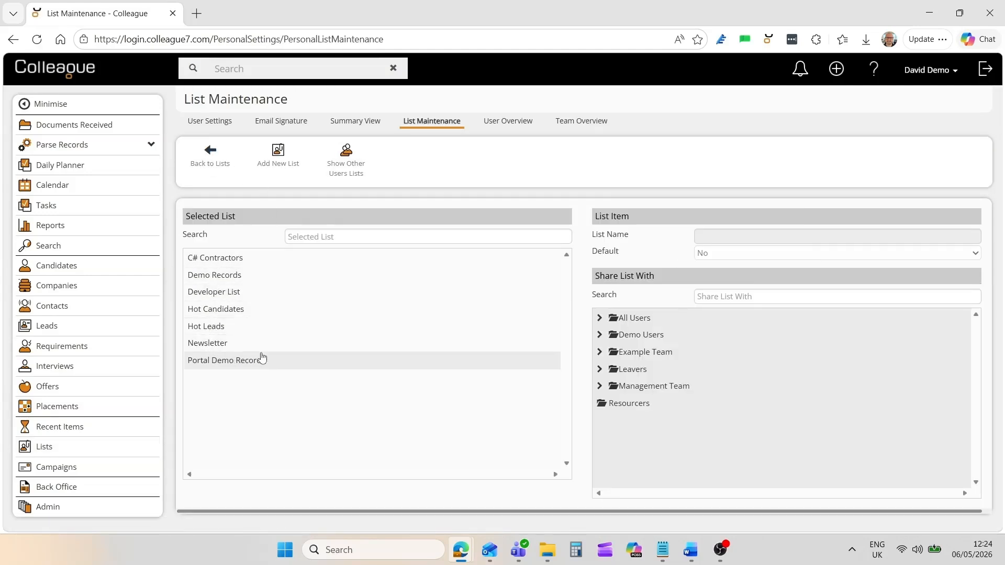
{"action": "left_click", "coordinate": [270, 262]}
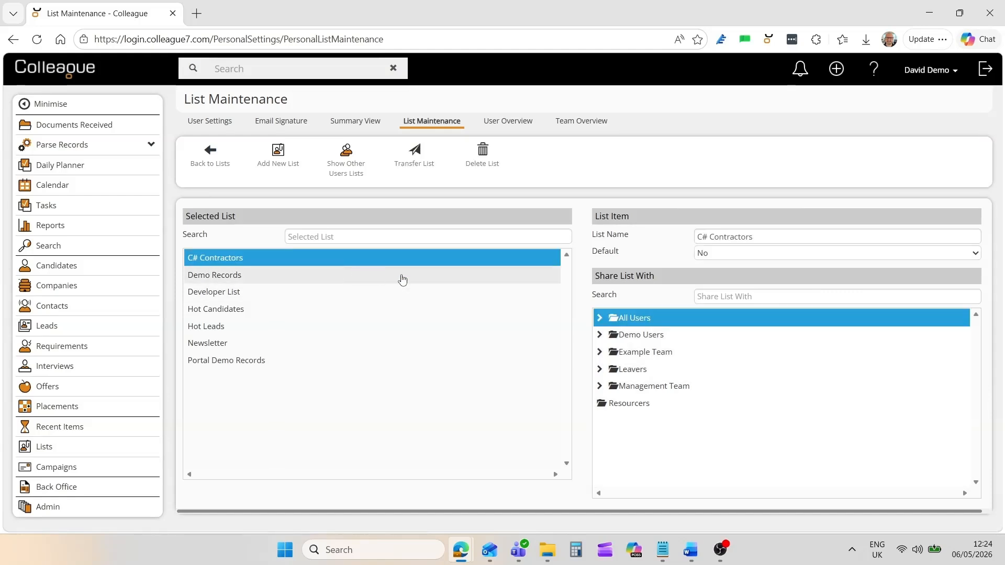
{"action": "left_click", "coordinate": [600, 319]}
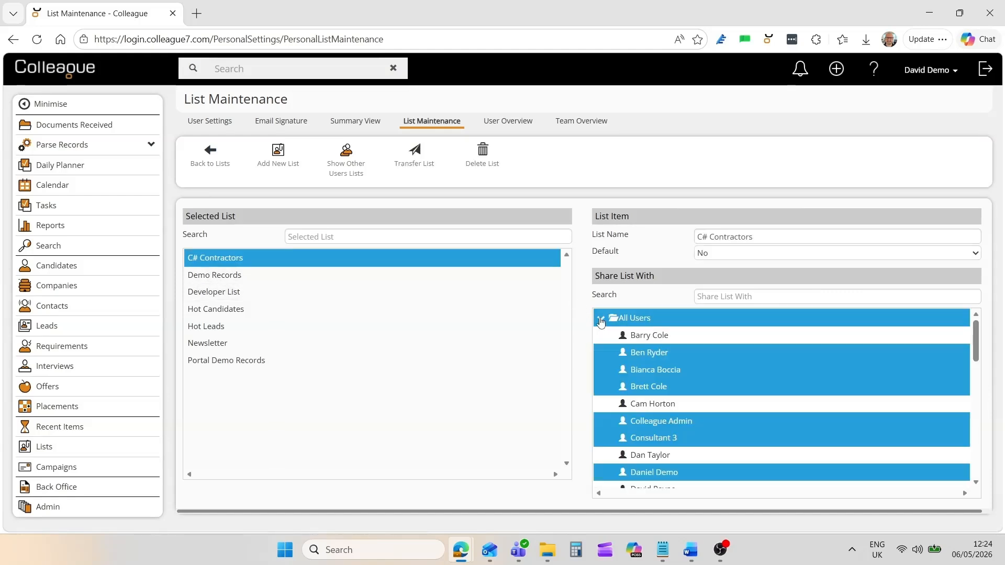
{"action": "left_click", "coordinate": [601, 321]}
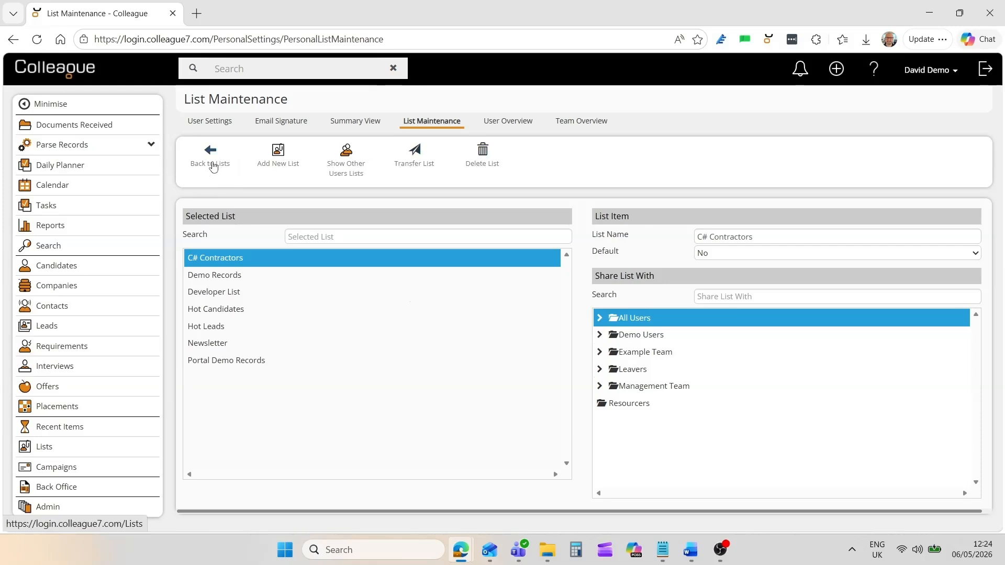
{"action": "left_click", "coordinate": [213, 165]}
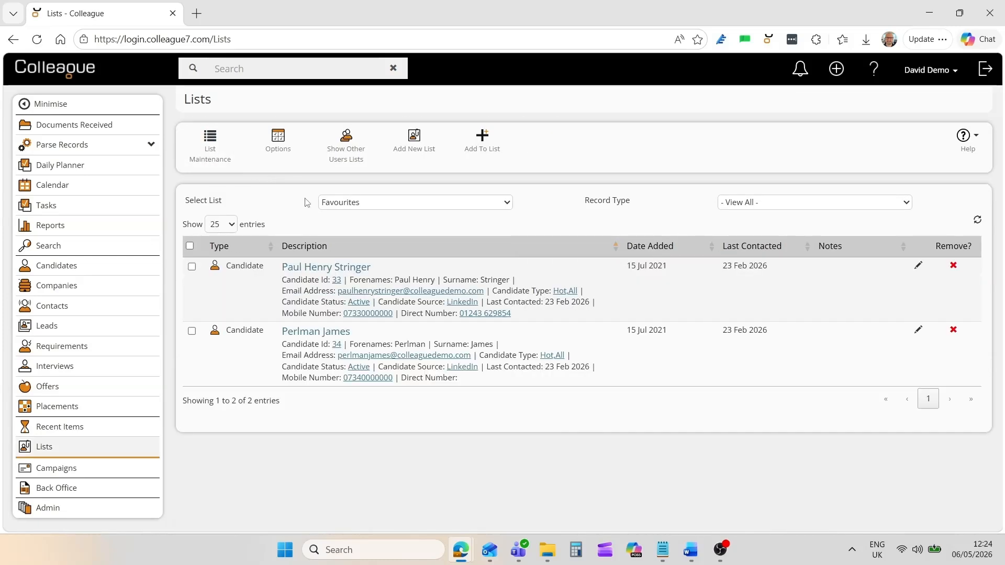
{"action": "left_click", "coordinate": [413, 153]}
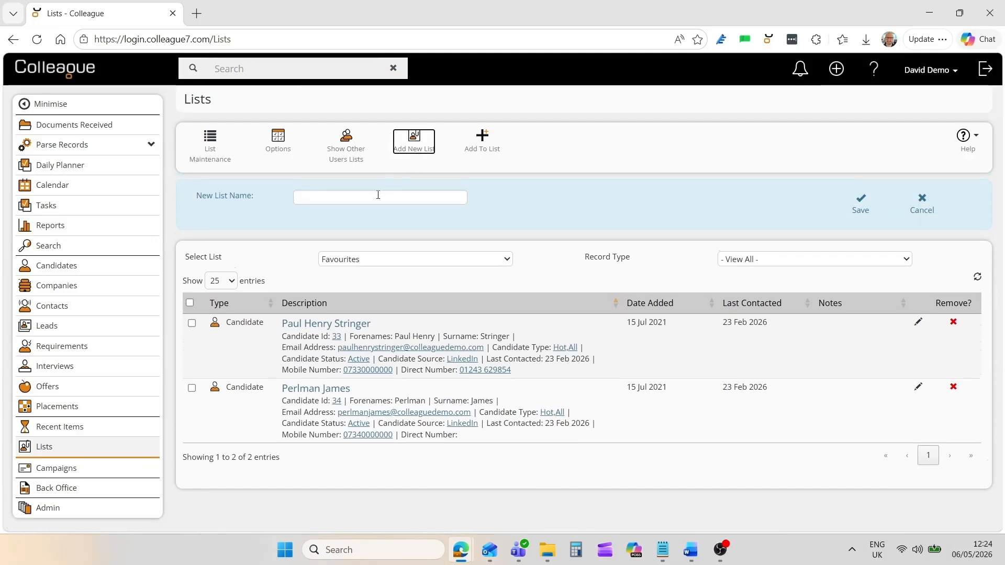
Name and save the new list 'Great Candidates'.
{"action": "left_click", "coordinate": [378, 195]}
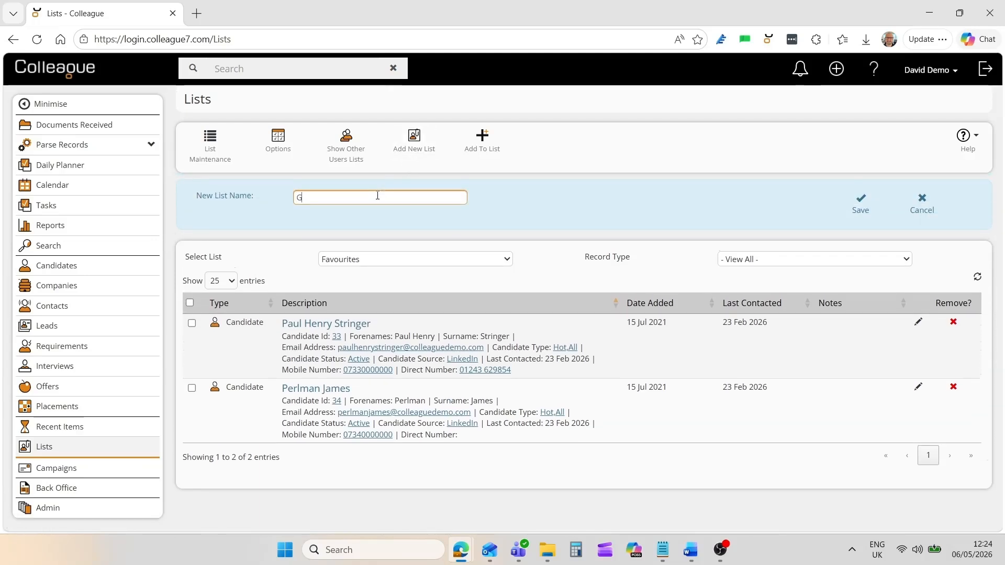
{"action": "type", "text": "Great Candidates"}
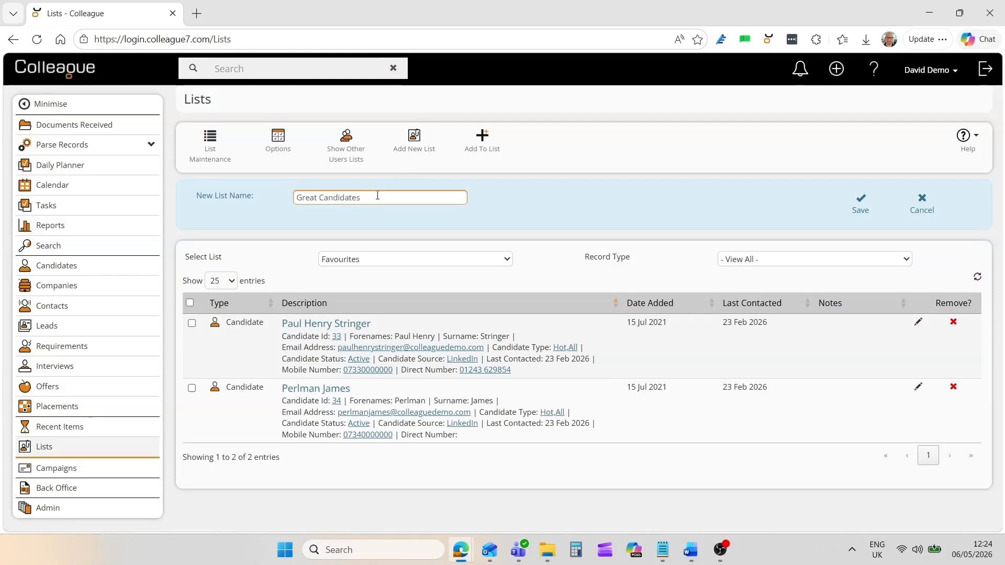
{"action": "left_click", "coordinate": [860, 204]}
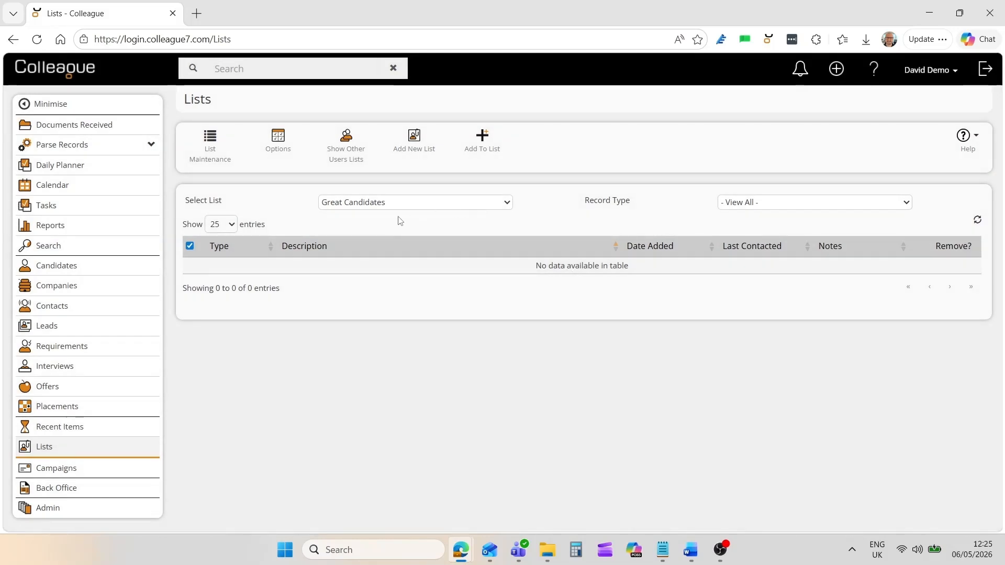
Search 'john' and add the matching candidate to Great Candidates.
{"action": "left_click", "coordinate": [482, 152]}
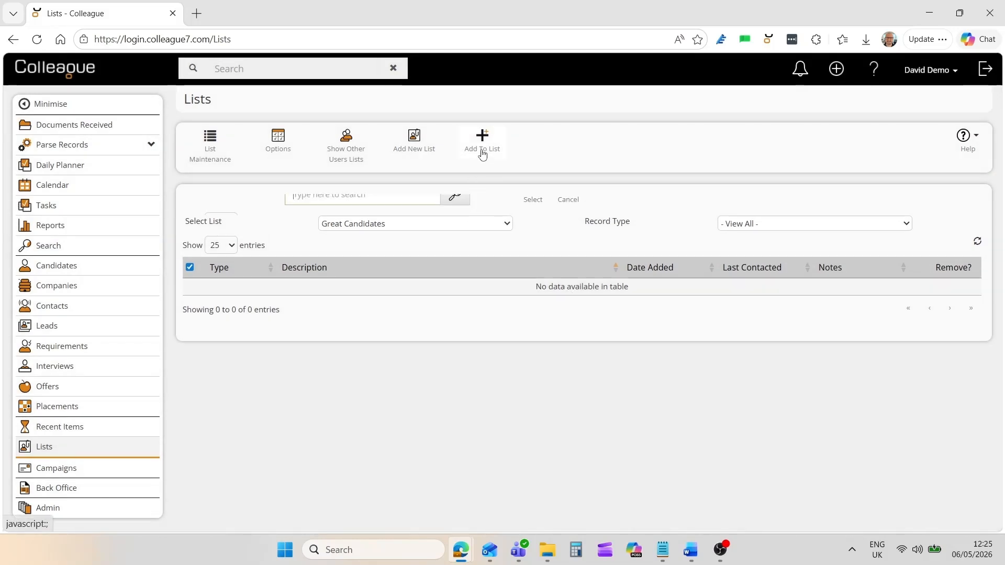
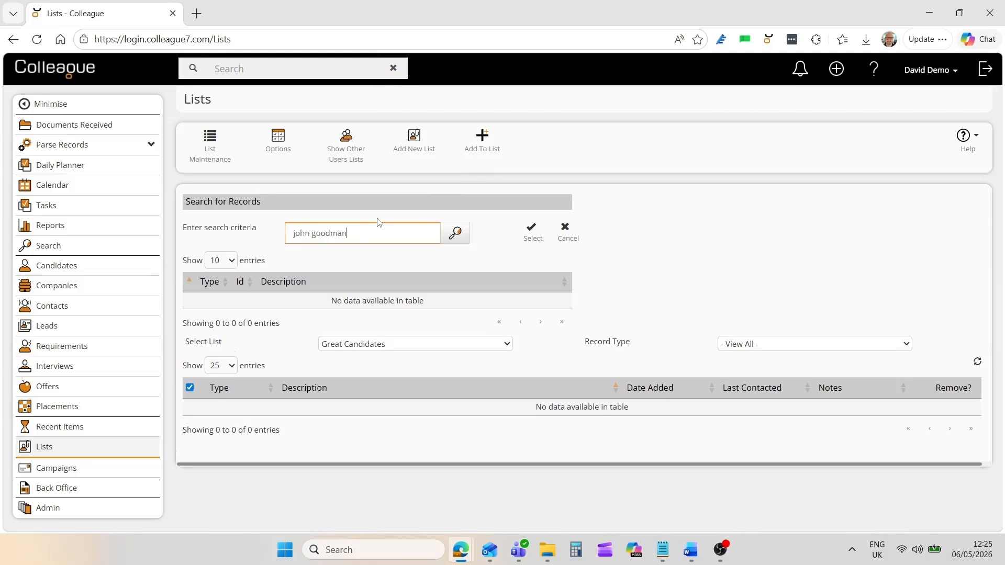
{"action": "key", "text": "Return"}
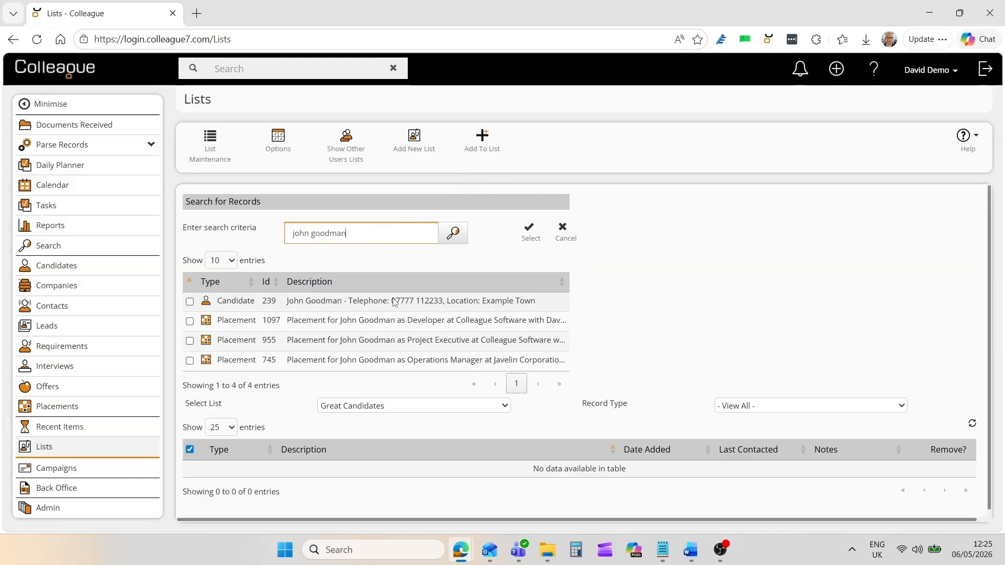
{"action": "left_click", "coordinate": [544, 300]}
{"action": "left_click", "coordinate": [530, 234]}
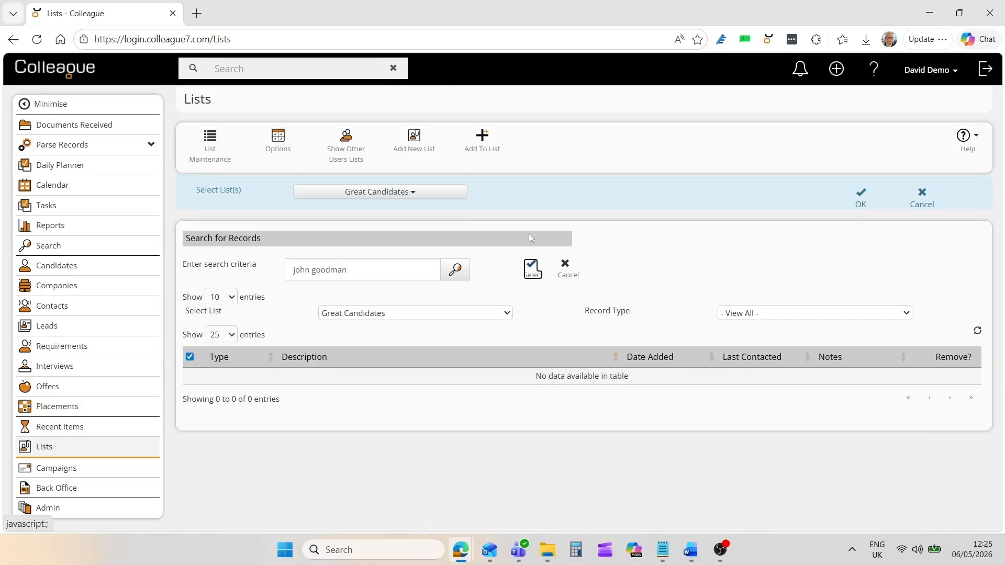
{"action": "left_click", "coordinate": [859, 205]}
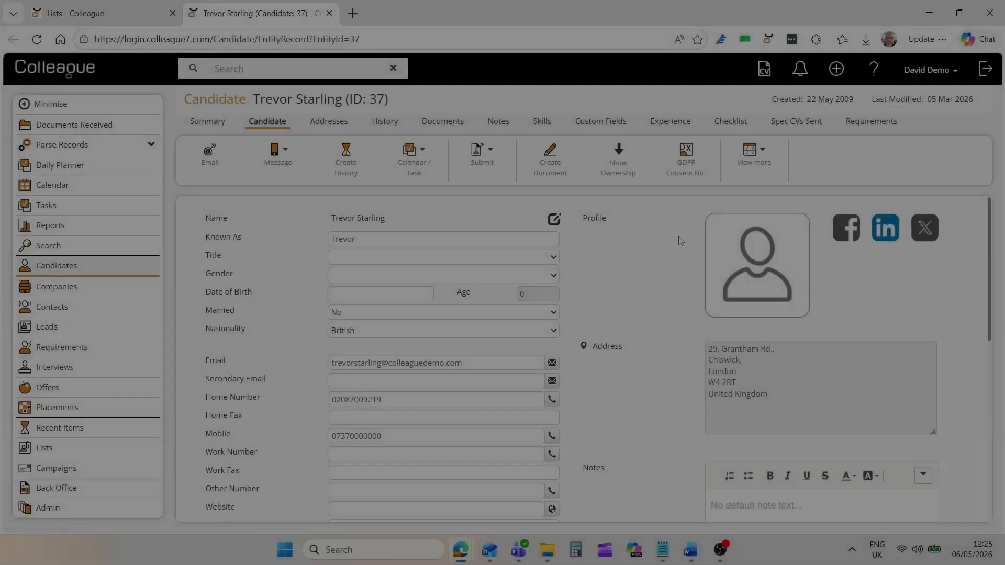
Add the current candidate to the Great Candidates list.
{"action": "left_click", "coordinate": [760, 167]}
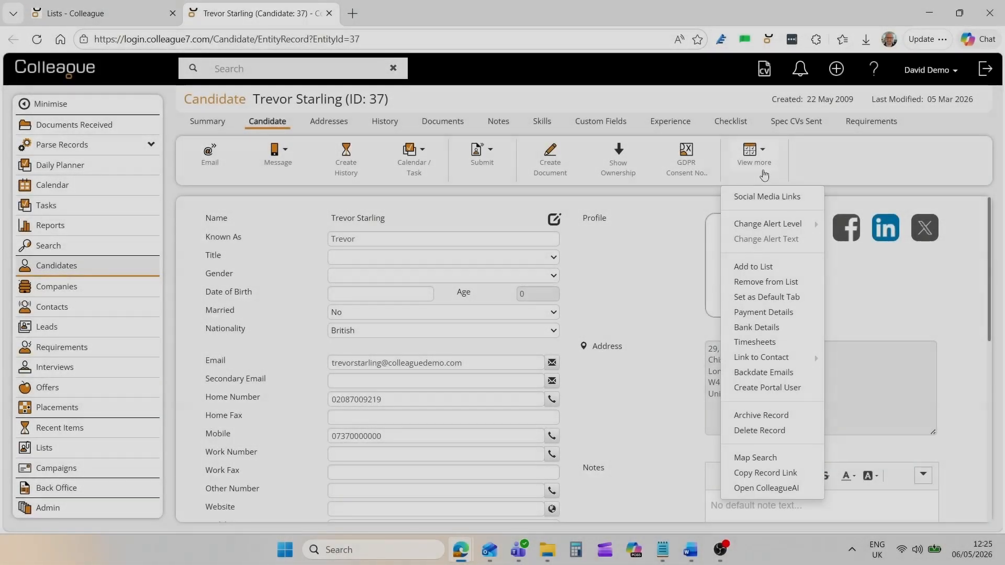
{"action": "left_click", "coordinate": [762, 268]}
{"action": "left_click", "coordinate": [373, 213]}
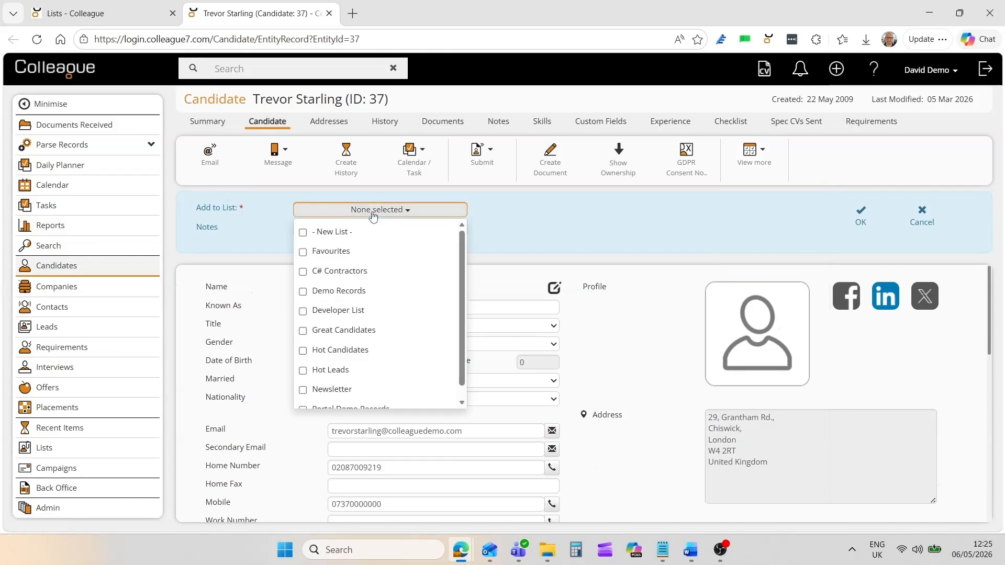
{"action": "left_click", "coordinate": [303, 331]}
{"action": "left_click", "coordinate": [561, 231]}
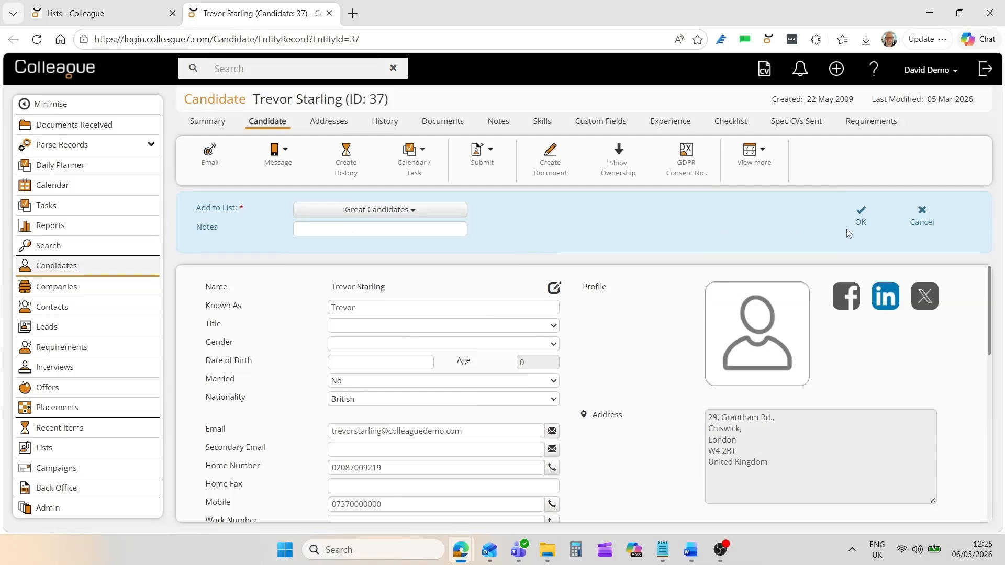
{"action": "left_click", "coordinate": [861, 224]}
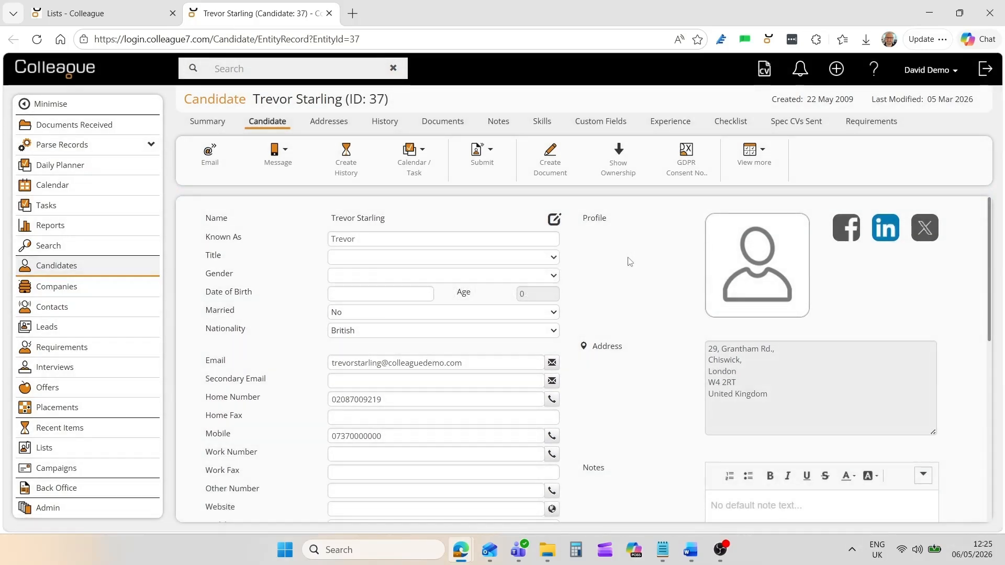
Remove the candidate from the Newsletter list and hide the lists section.
{"action": "left_click", "coordinate": [753, 161]}
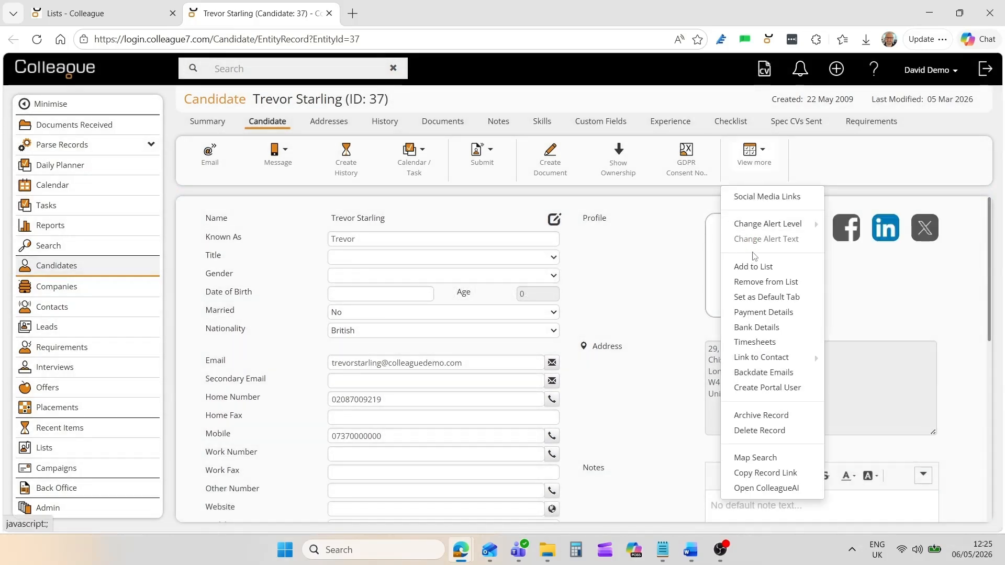
{"action": "left_click", "coordinate": [756, 282]}
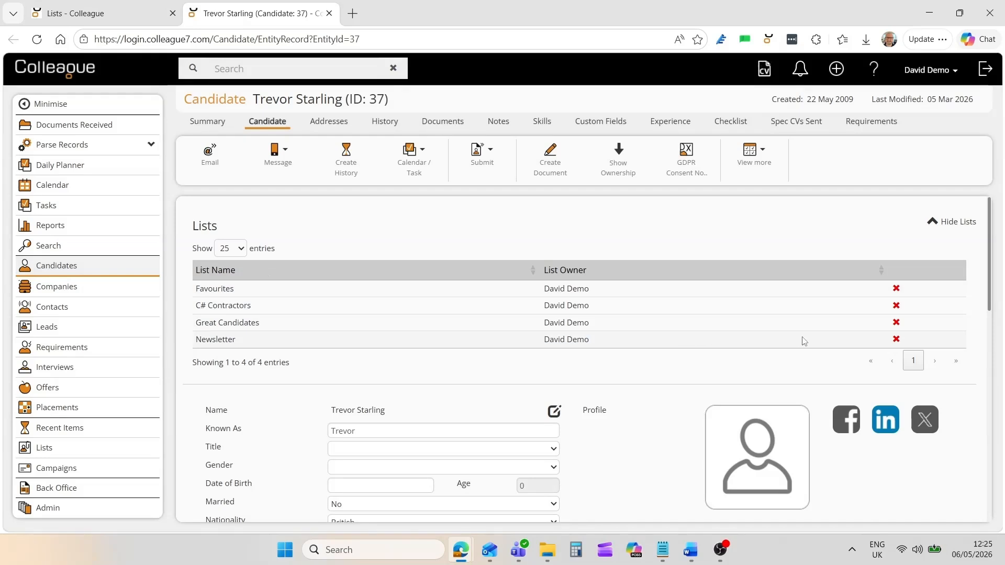
{"action": "left_click", "coordinate": [896, 339]}
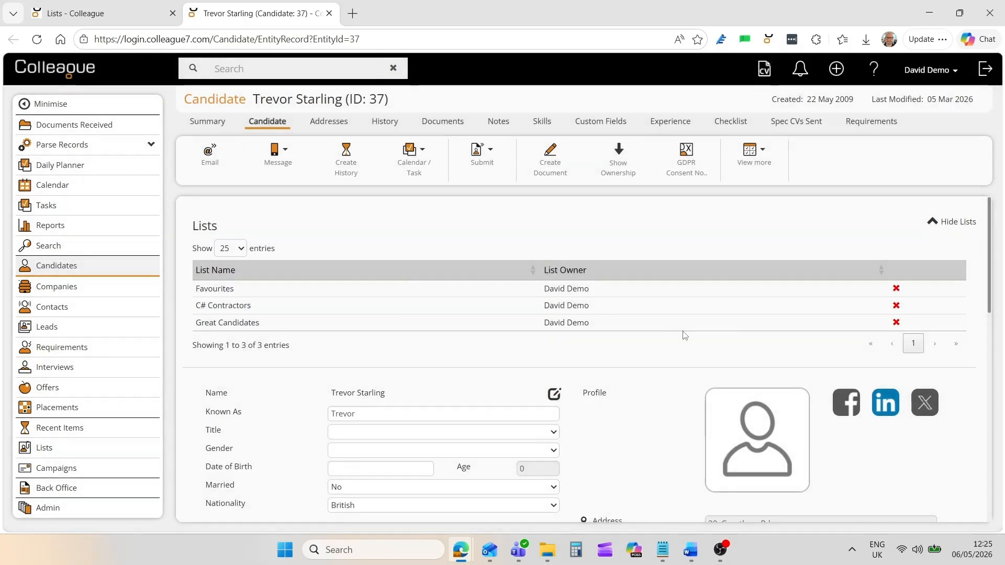
{"action": "left_click", "coordinate": [938, 220]}
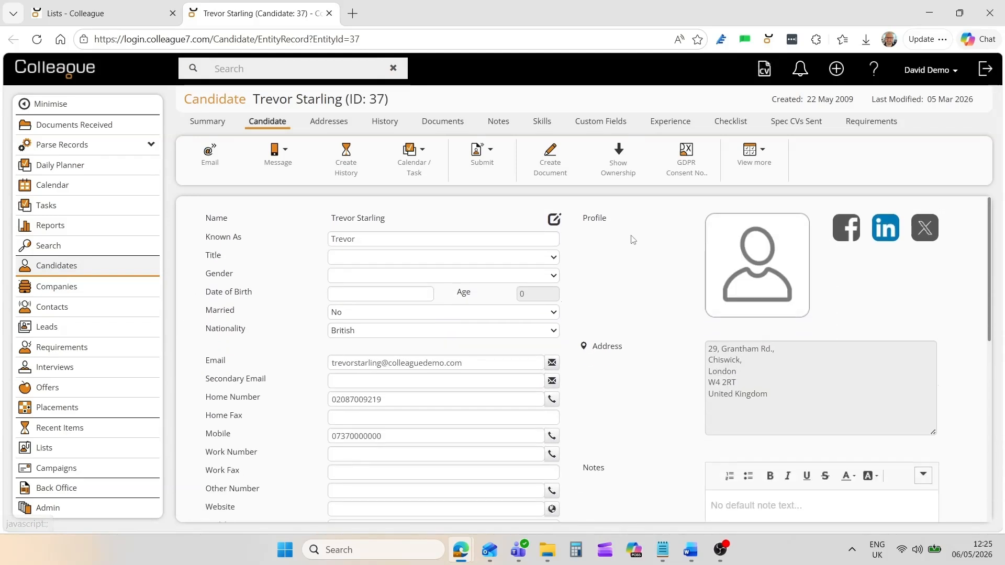
Show the Great Candidates list on the Lists page.
{"action": "left_click", "coordinate": [52, 457]}
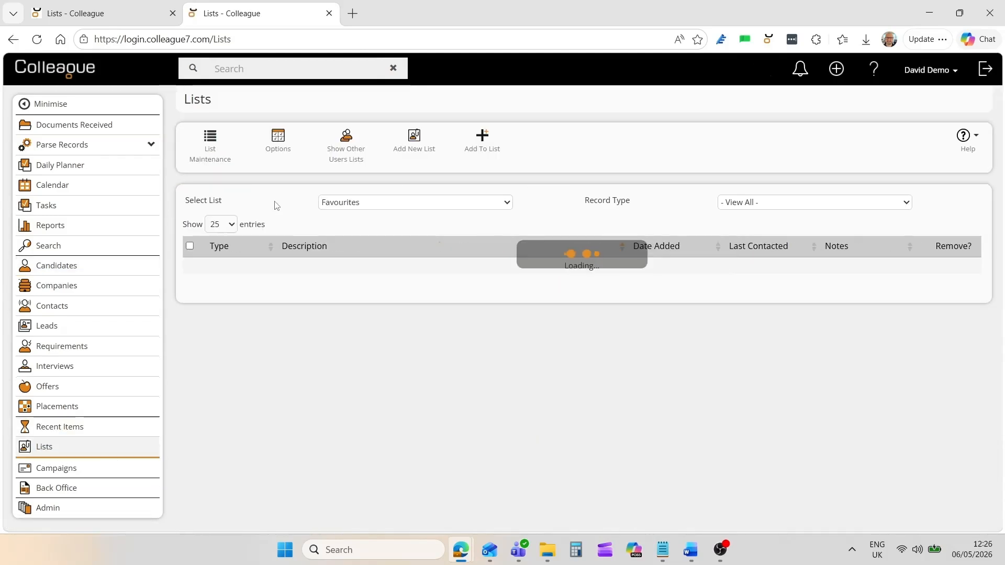
{"action": "left_click", "coordinate": [381, 203]}
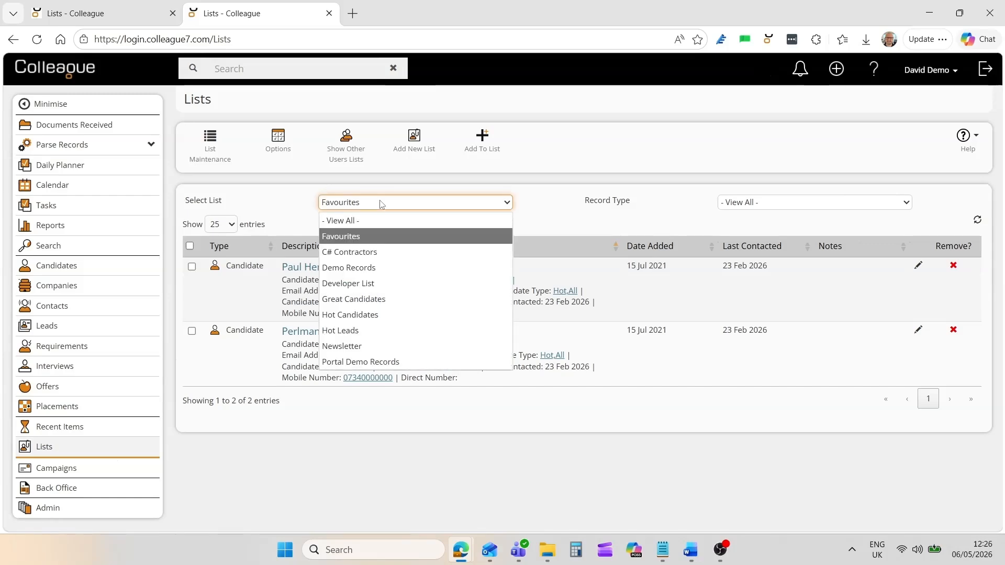
{"action": "left_click", "coordinate": [367, 299]}
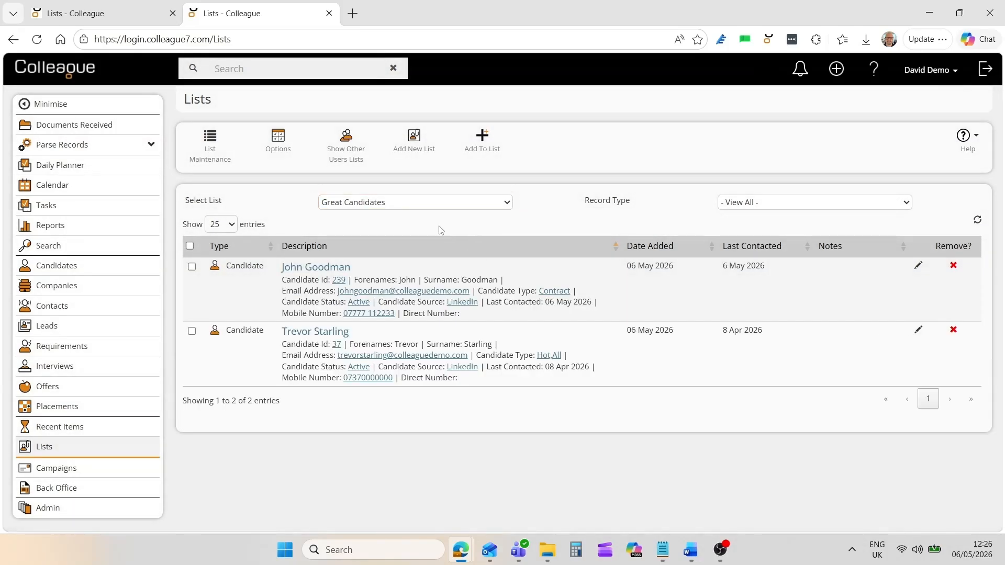
Start a standard email to both listed candidates, then discard it and deselect them.
{"action": "left_click", "coordinate": [190, 246]}
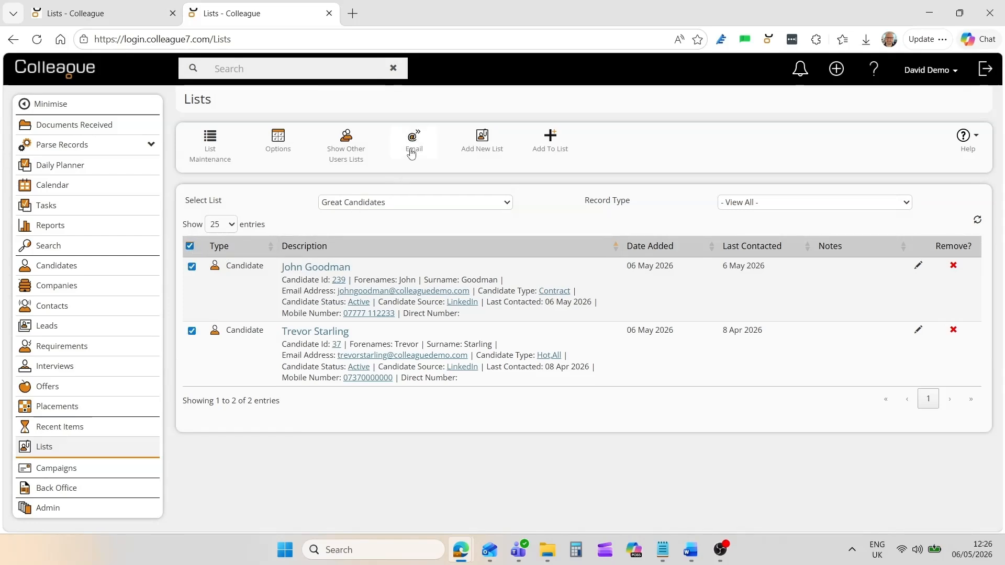
{"action": "left_click", "coordinate": [411, 152]}
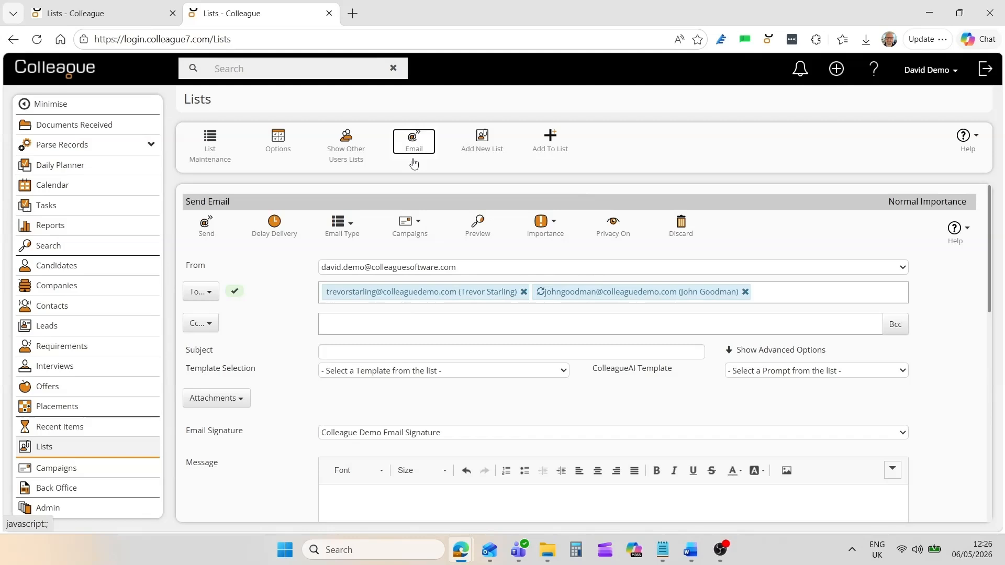
{"action": "left_click", "coordinate": [342, 228]}
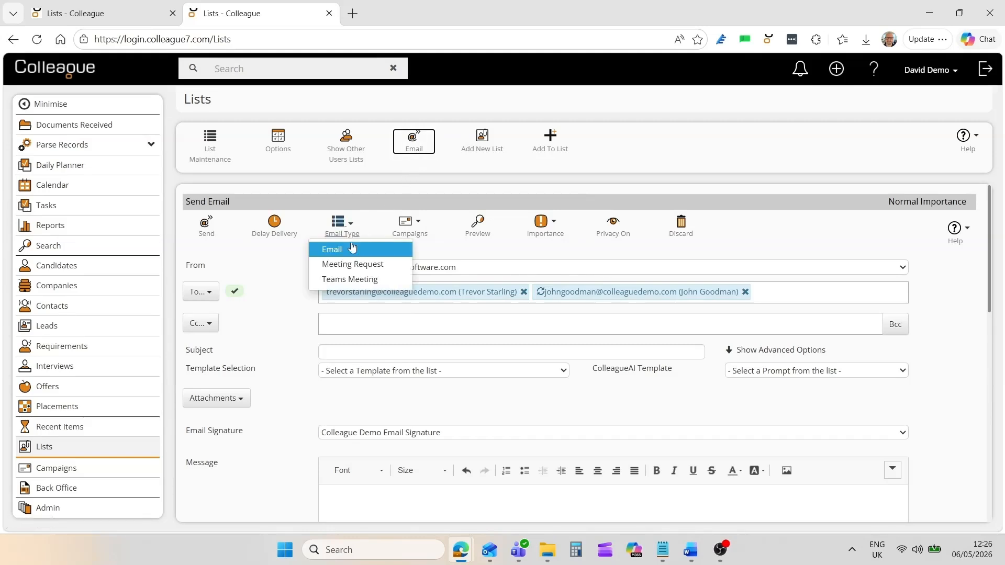
{"action": "left_click", "coordinate": [352, 248]}
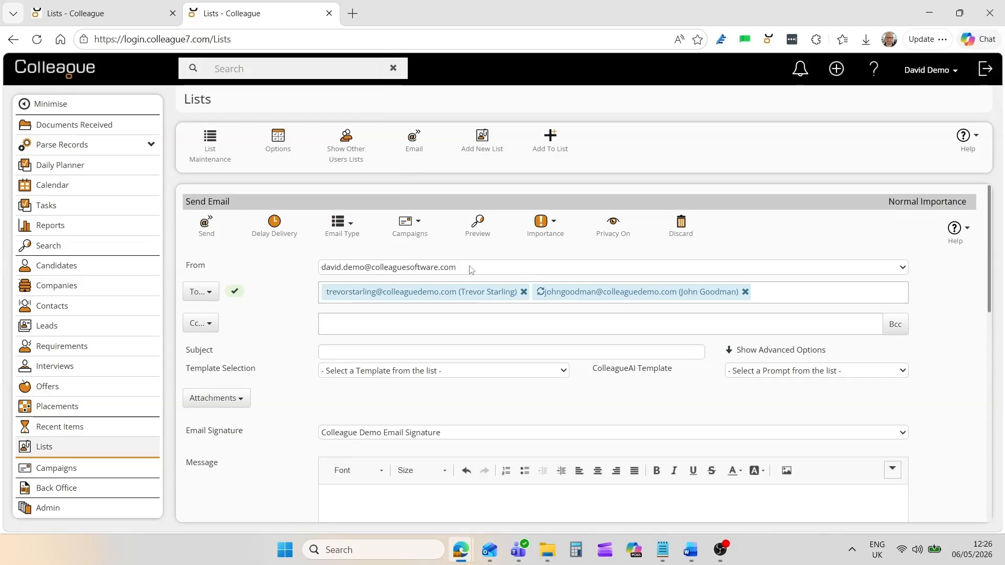
{"action": "left_click", "coordinate": [679, 227]}
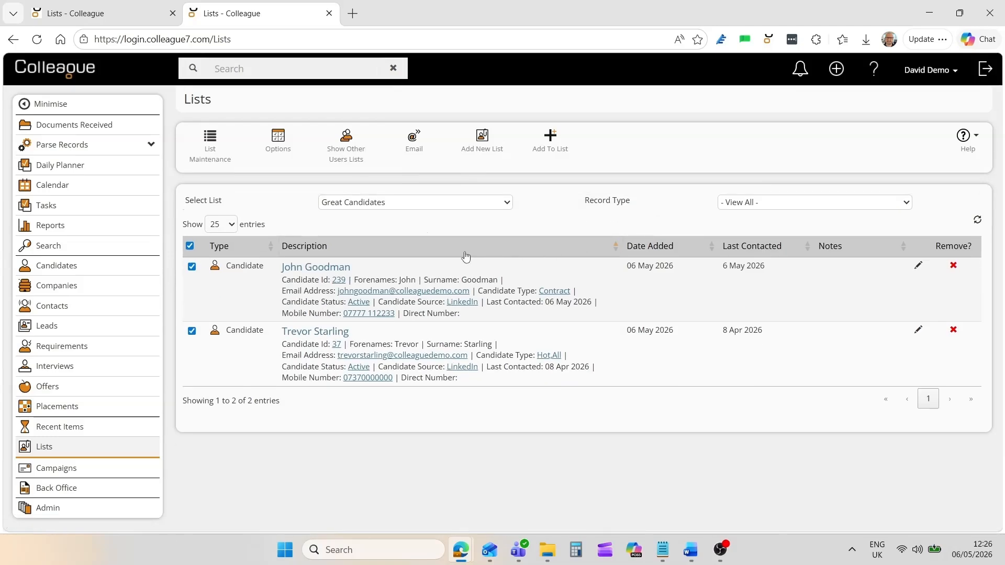
{"action": "left_click", "coordinate": [189, 246]}
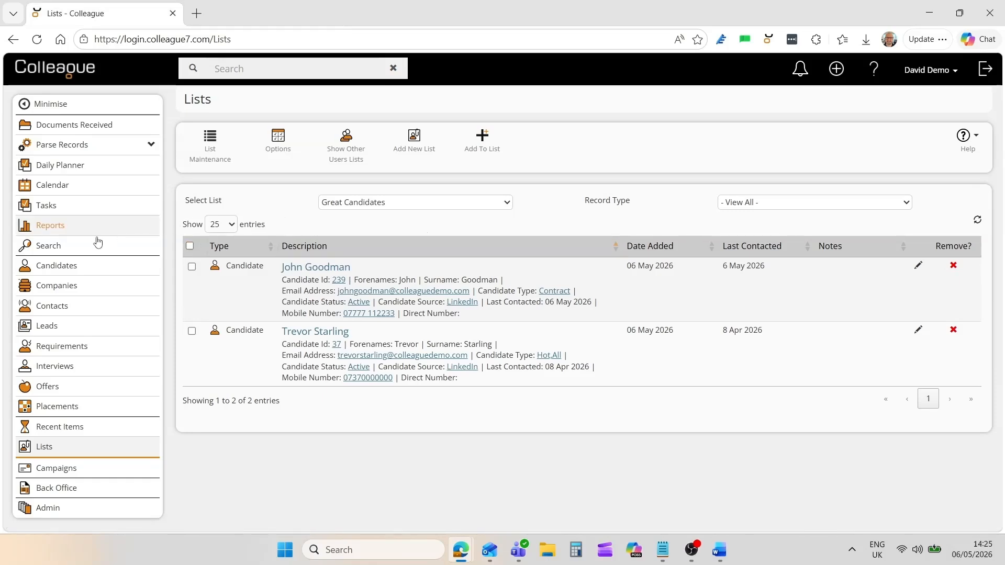
Search candidate CVs for 'Project Manager', show the 72 results and select one candidate.
{"action": "left_click", "coordinate": [50, 250]}
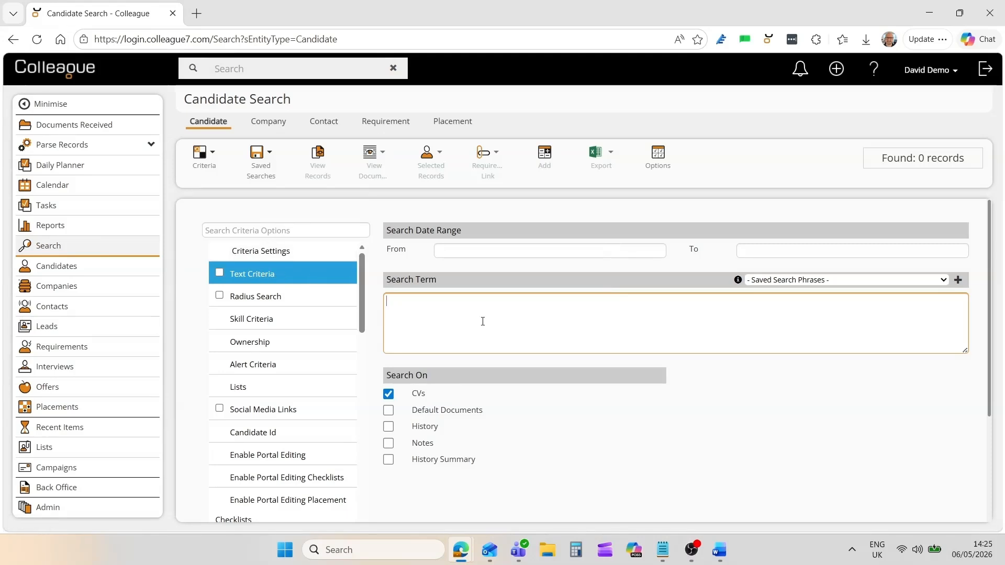
{"action": "type", "text": "\"Project Manager\""}
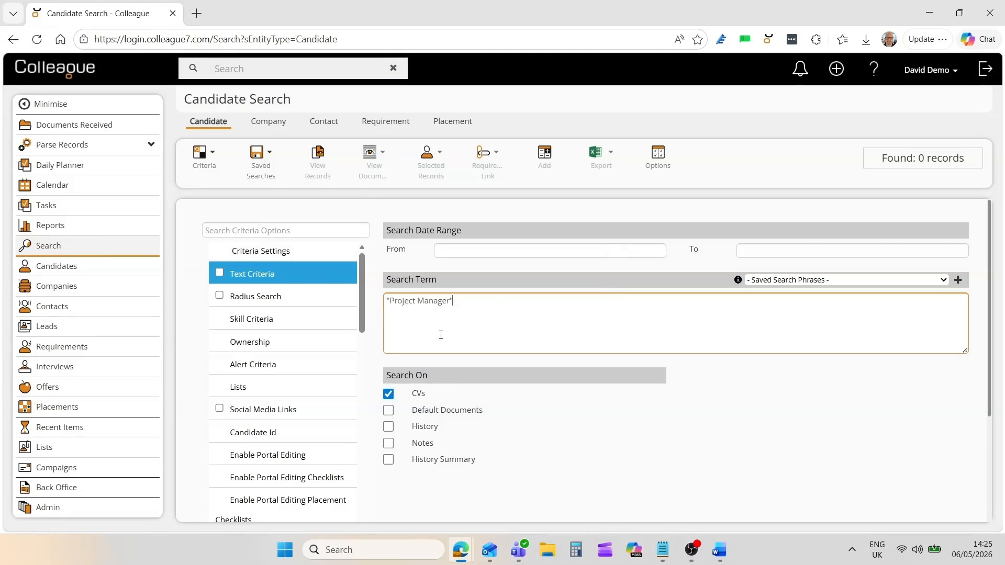
{"action": "left_click", "coordinate": [517, 401]}
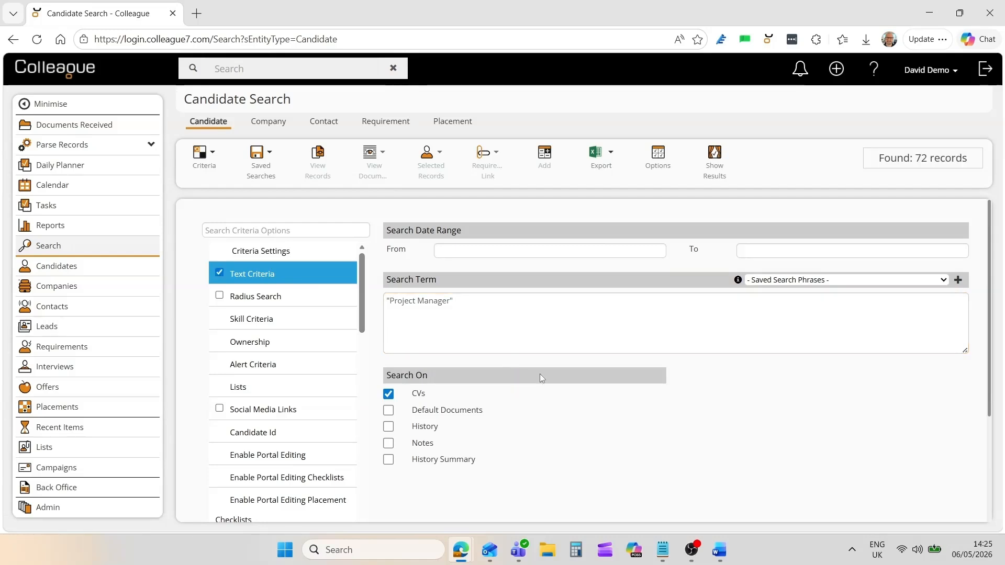
{"action": "left_click", "coordinate": [718, 174]}
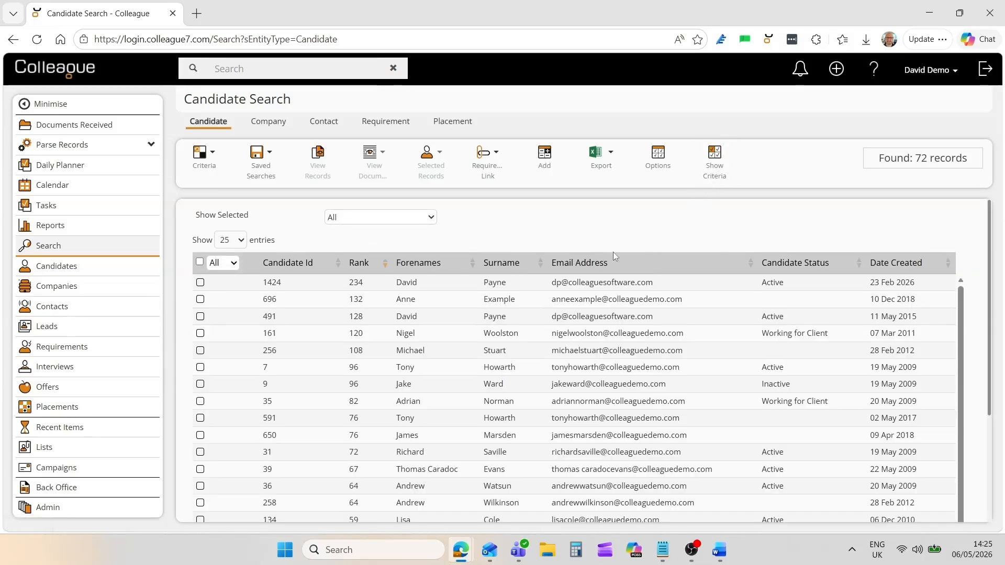
{"action": "left_click", "coordinate": [444, 289]}
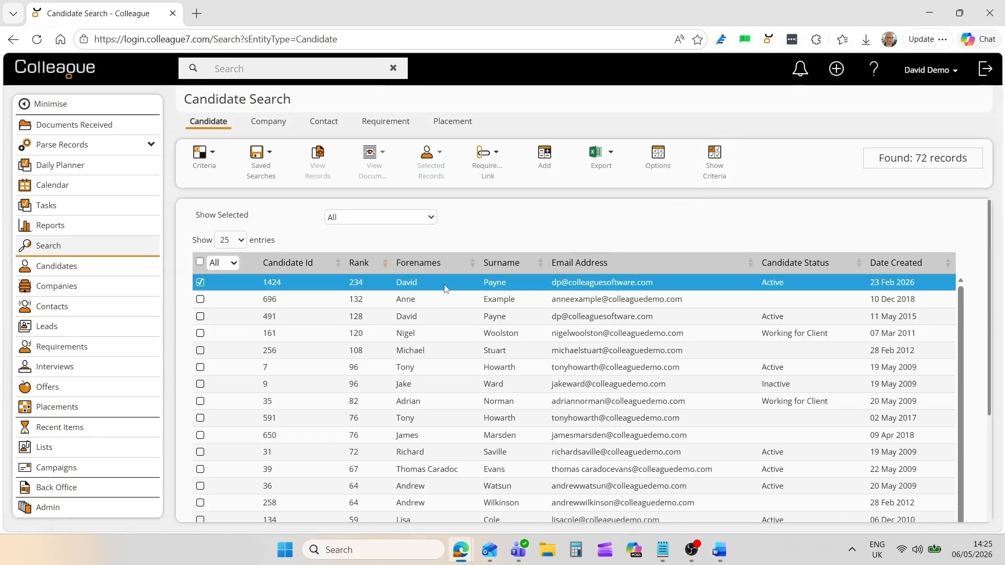
{"action": "left_click", "coordinate": [372, 157]}
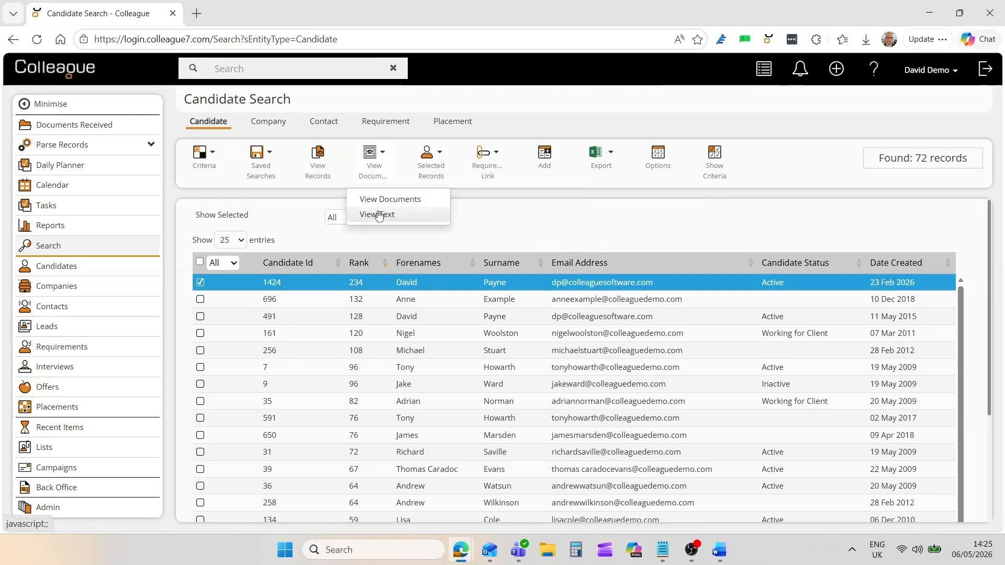
{"action": "left_click", "coordinate": [381, 200]}
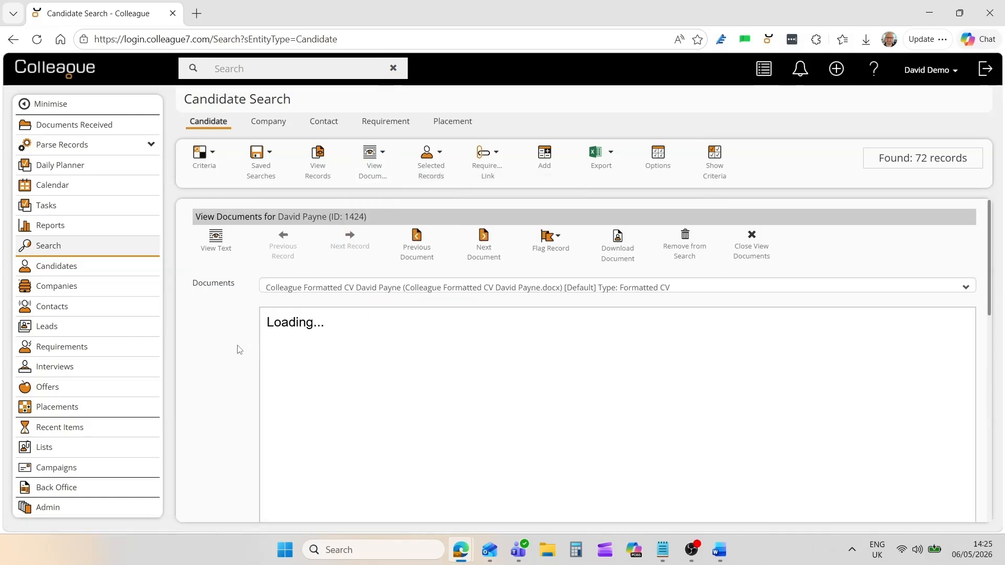
{"action": "scroll", "coordinate": [247, 350], "scroll_direction": "down", "scroll_amount": 1}
{"action": "scroll", "coordinate": [247, 349], "scroll_direction": "up", "scroll_amount": 1}
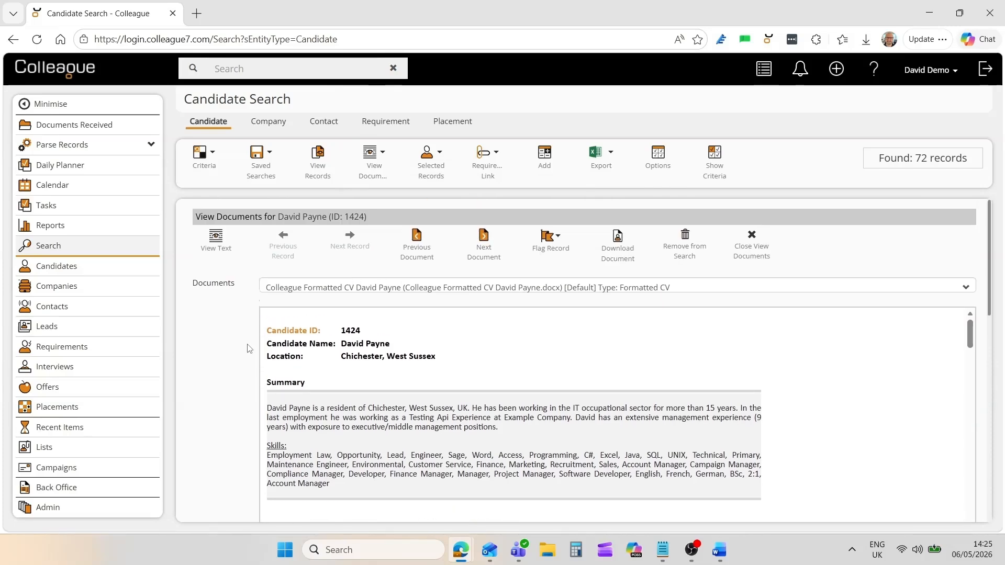
{"action": "left_click", "coordinate": [223, 253]}
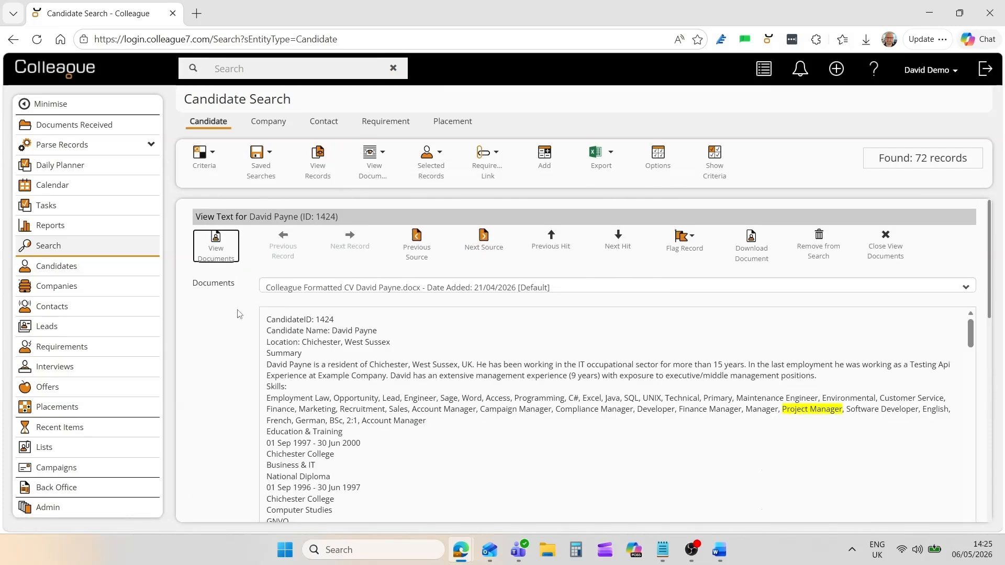
{"action": "left_click", "coordinate": [620, 252]}
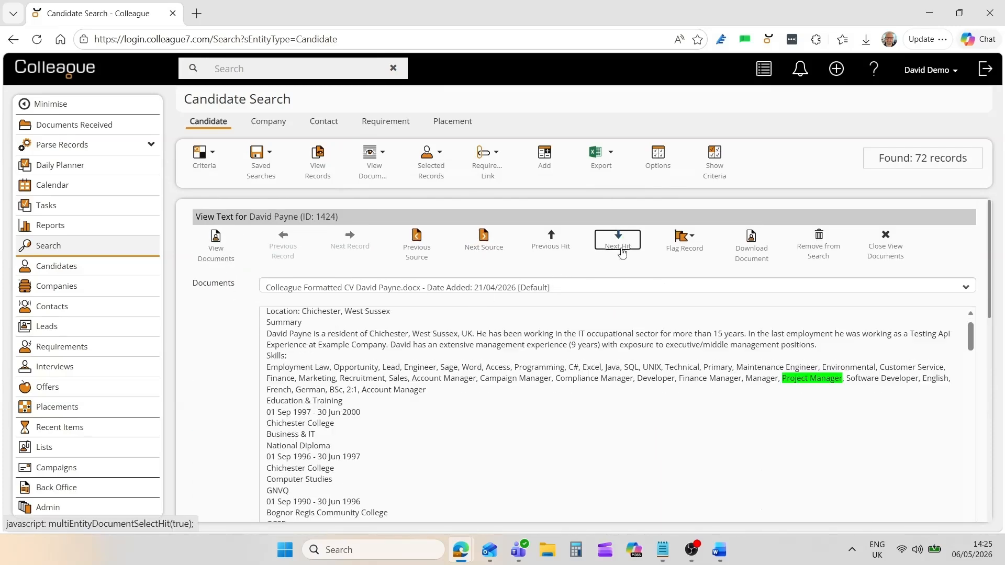
{"action": "left_click", "coordinate": [621, 253]}
{"action": "left_click", "coordinate": [622, 253]}
{"action": "left_click", "coordinate": [621, 253]}
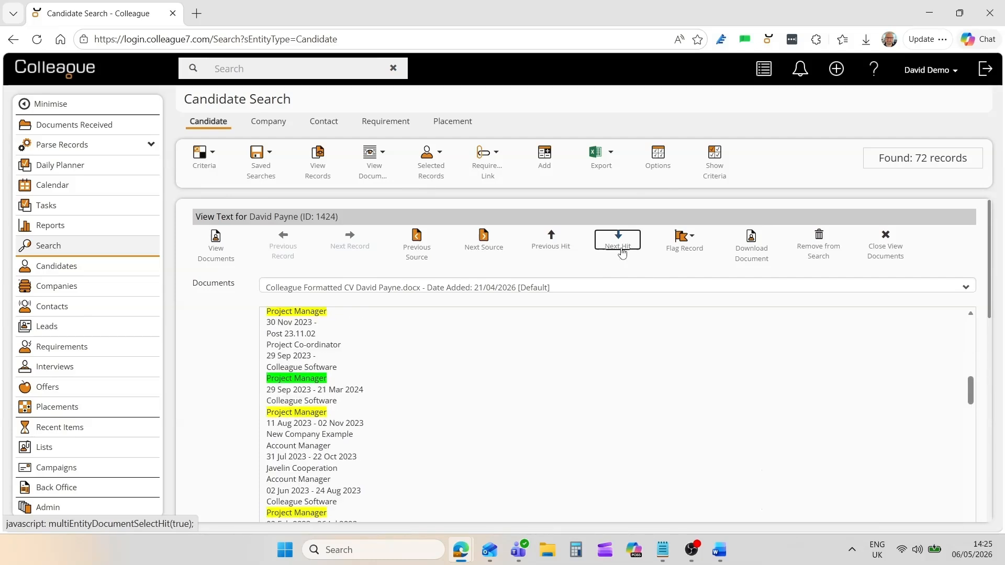
{"action": "left_click", "coordinate": [621, 253]}
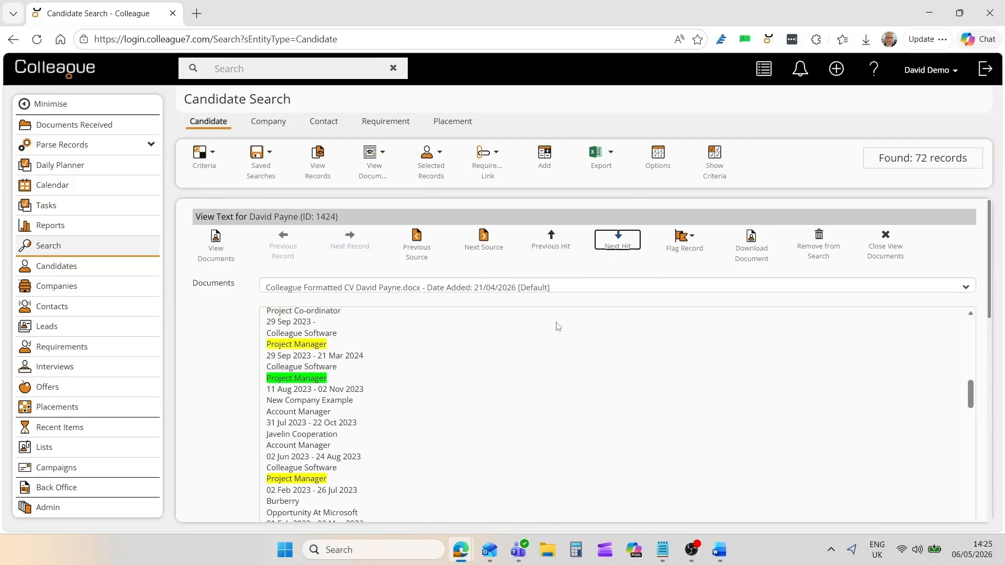
{"action": "left_click", "coordinate": [885, 254]}
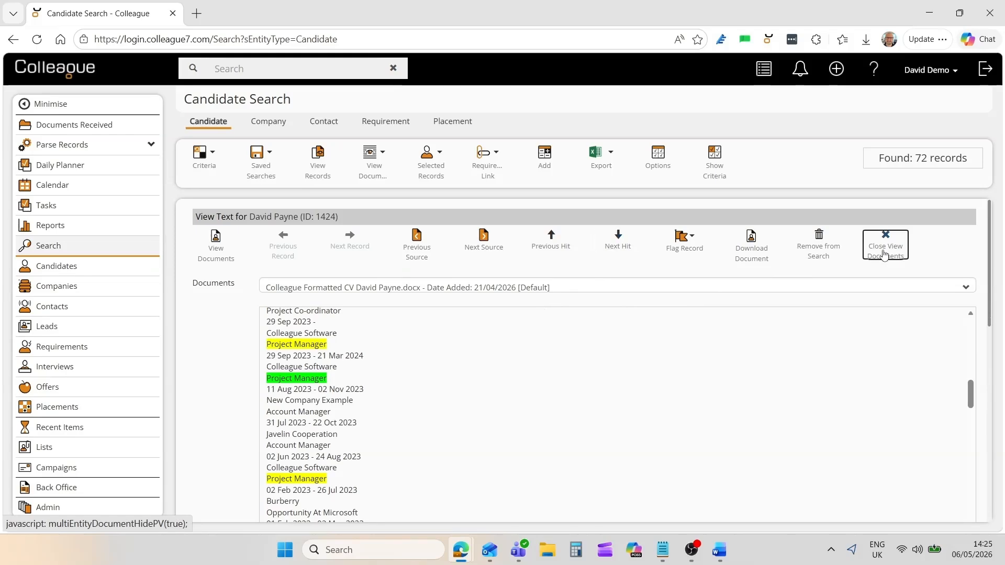
Add a 50-mile radius criterion centred on Colleague Software's Control Tower address in Norwich.
{"action": "left_click", "coordinate": [715, 177]}
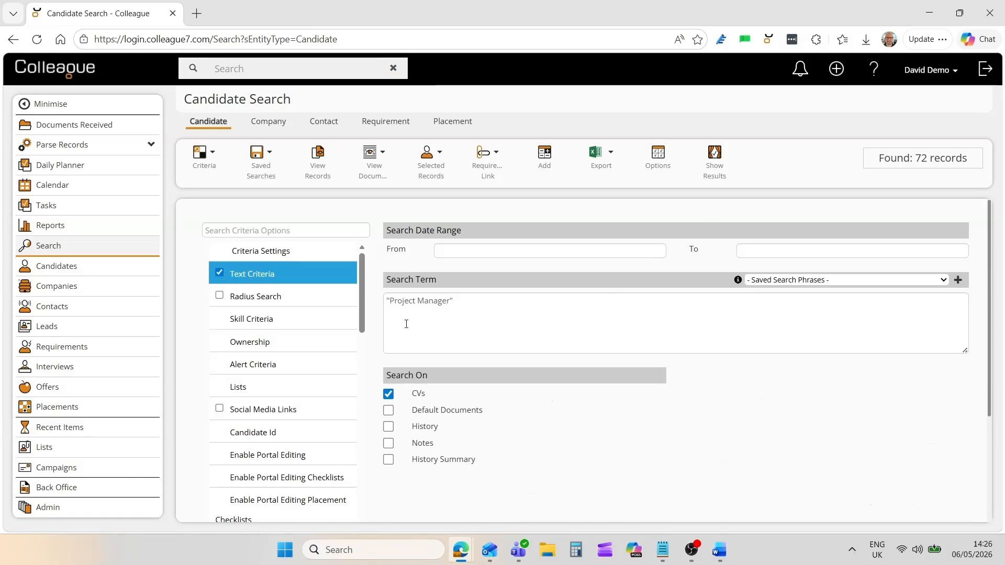
{"action": "left_click", "coordinate": [309, 299]}
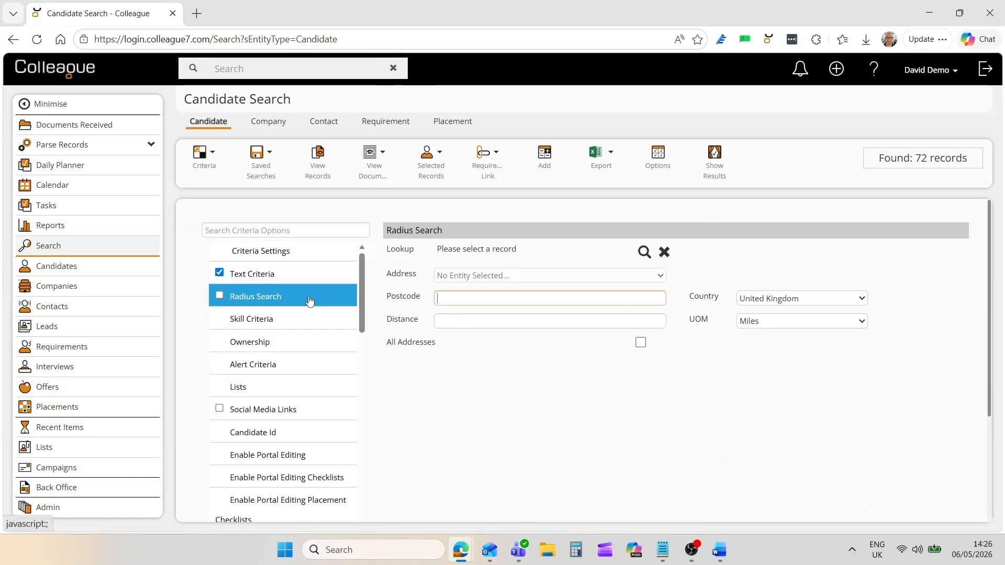
{"action": "left_click", "coordinate": [644, 252]}
{"action": "type", "text": "co"}
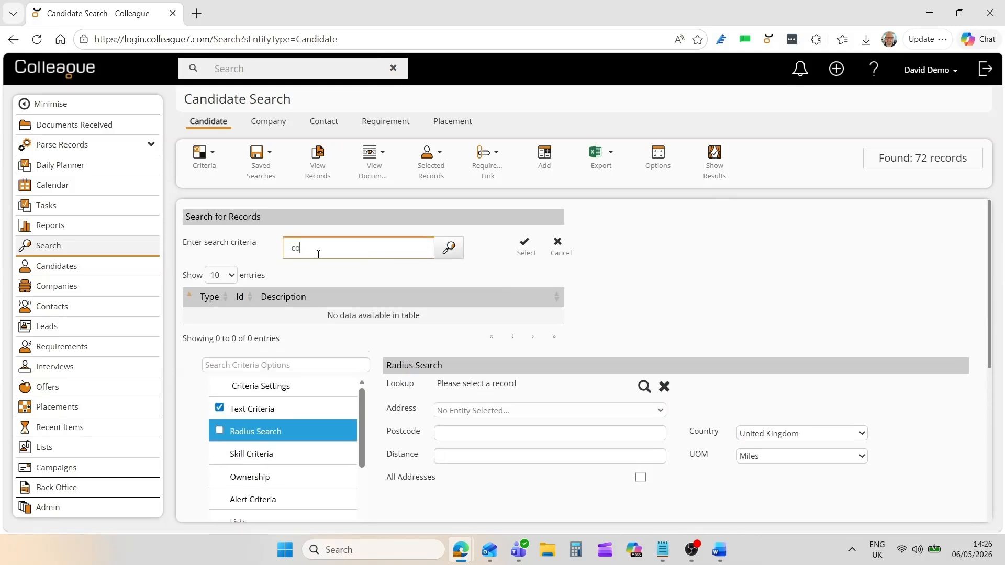
{"action": "type", "text": "lleague software"}
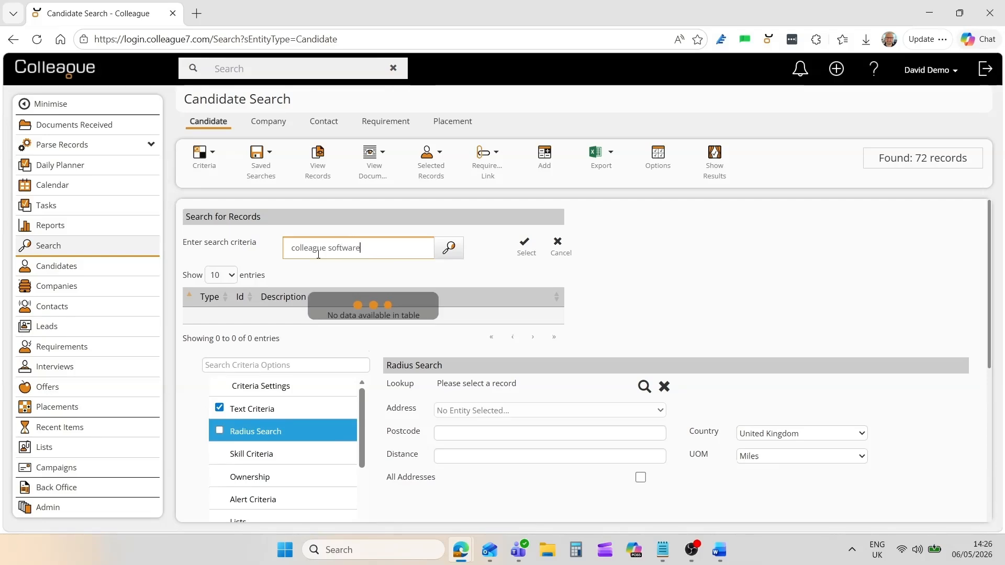
{"action": "left_click", "coordinate": [373, 330]}
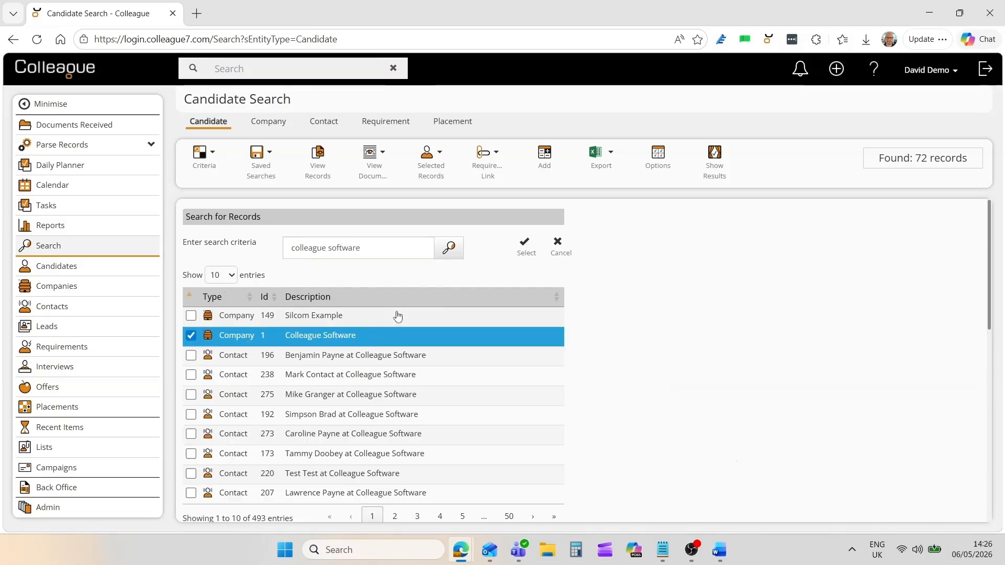
{"action": "left_click", "coordinate": [525, 253]}
{"action": "left_click", "coordinate": [490, 275]}
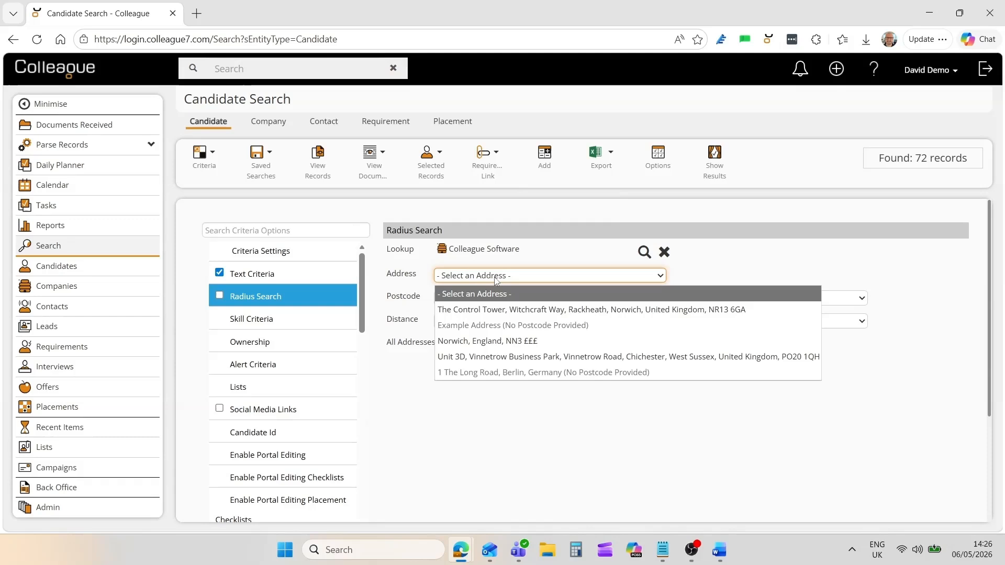
{"action": "left_click", "coordinate": [486, 309]}
{"action": "left_click", "coordinate": [477, 320]}
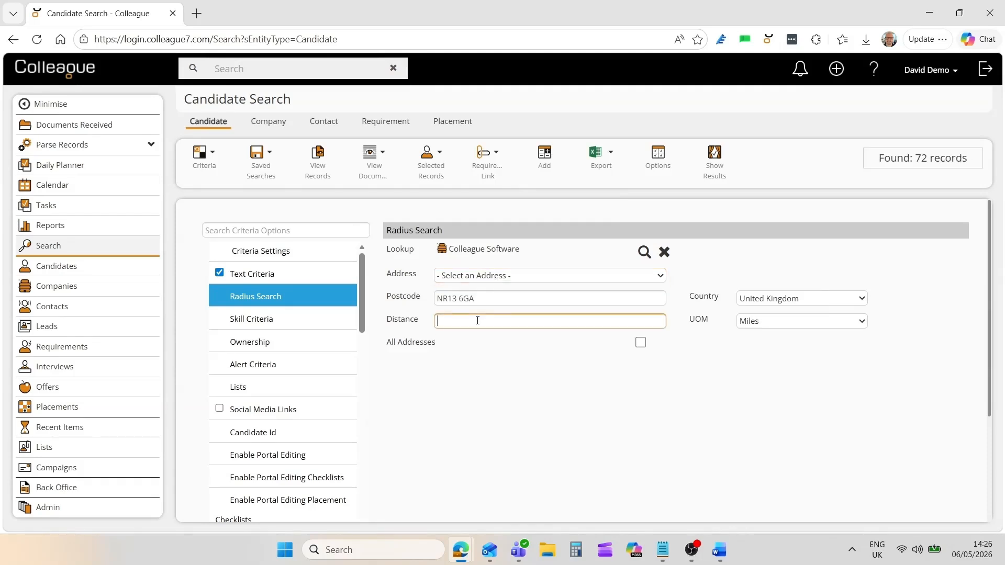
{"action": "left_click", "coordinate": [470, 382]}
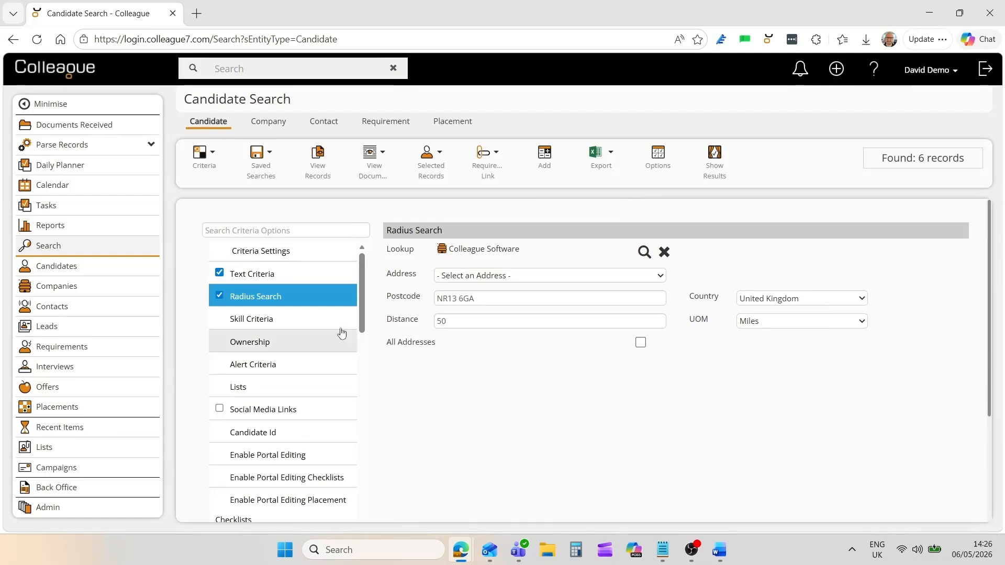
Add a Candidate Status criterion limited to Active and run it as a new, uncombined search.
{"action": "left_click", "coordinate": [297, 319]}
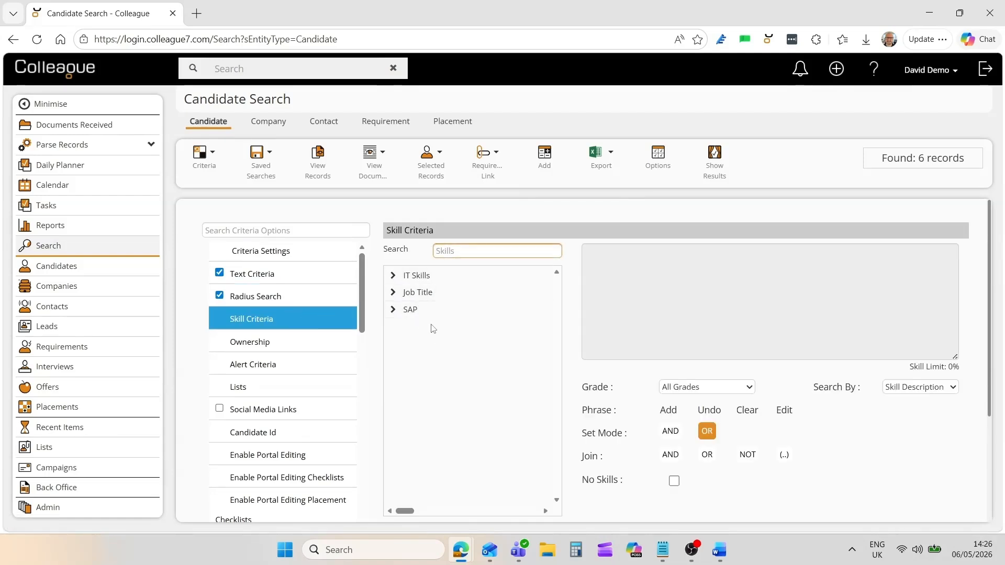
{"action": "left_click", "coordinate": [294, 345]}
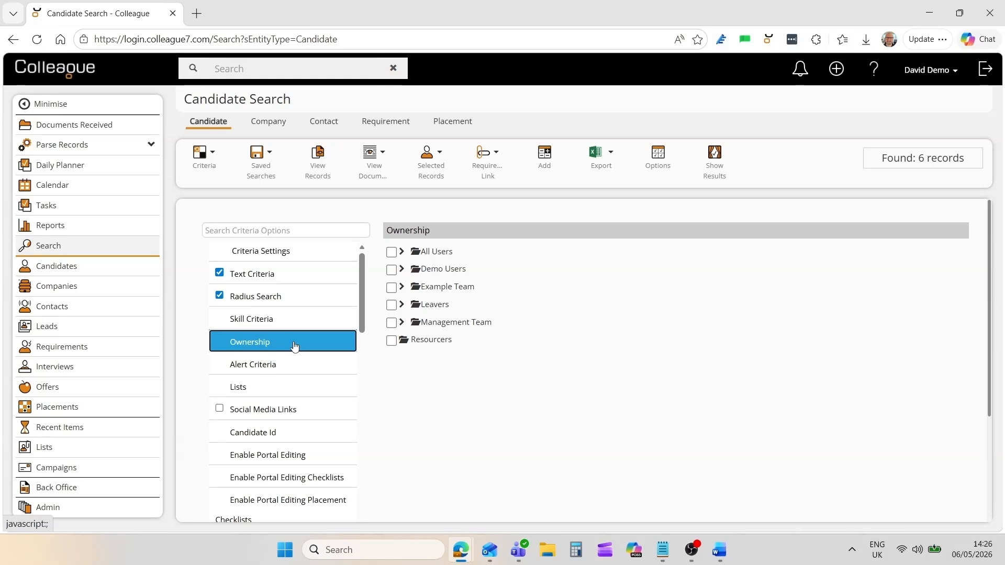
{"action": "left_click", "coordinate": [281, 388]}
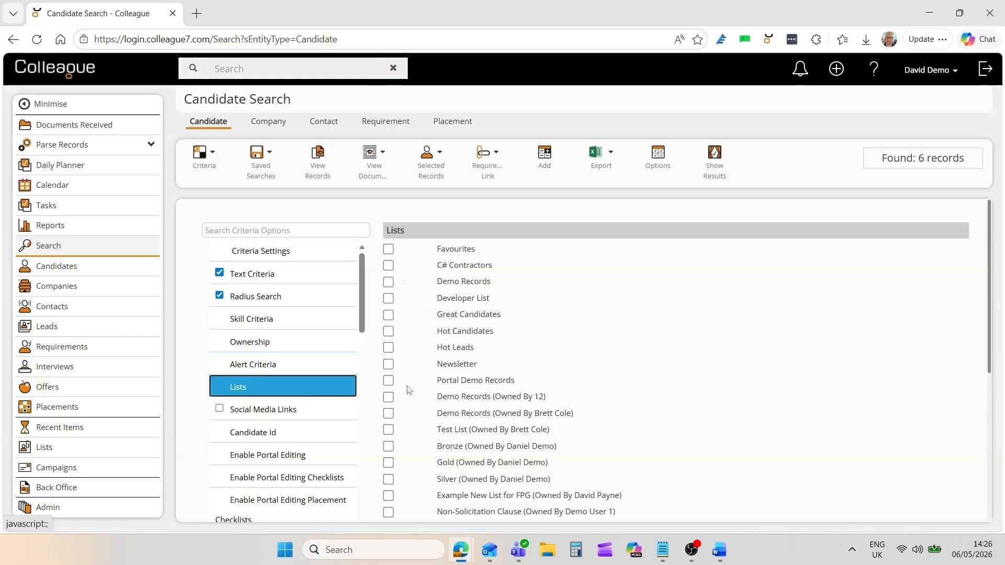
{"action": "left_click_drag", "start_coordinate": [359, 311], "coordinate": [293, 251]}
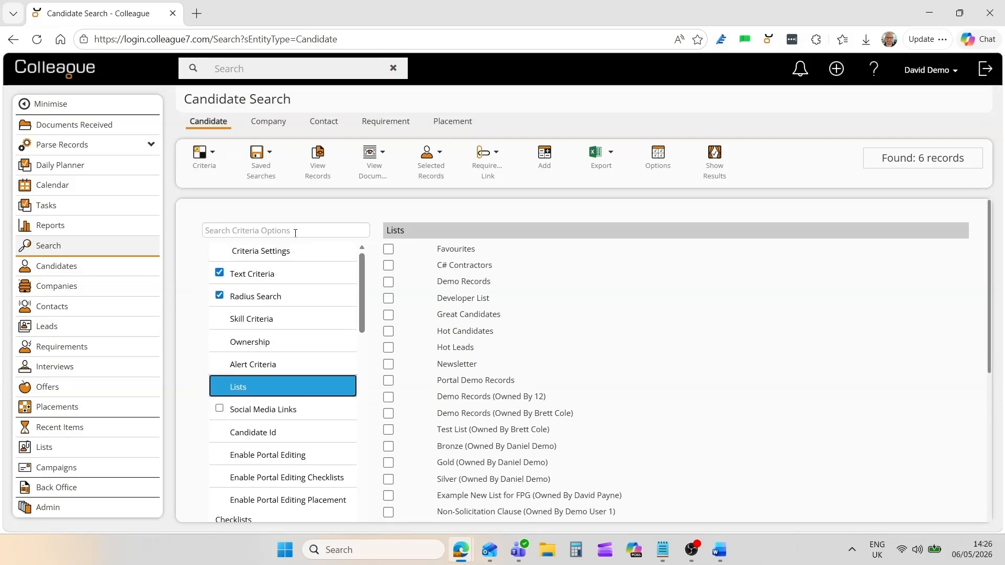
{"action": "left_click", "coordinate": [294, 230]}
{"action": "type", "text": "status"}
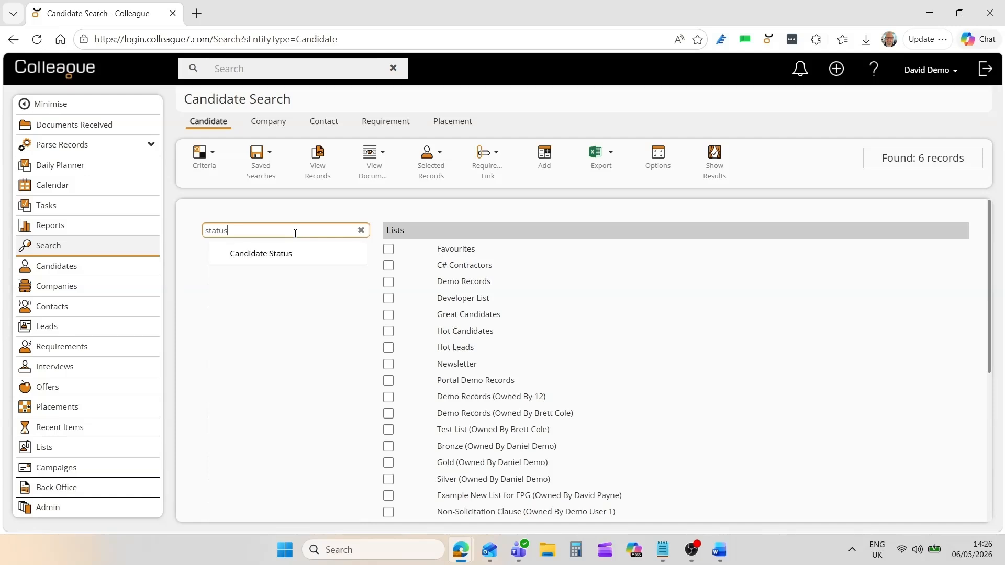
{"action": "left_click", "coordinate": [327, 253]}
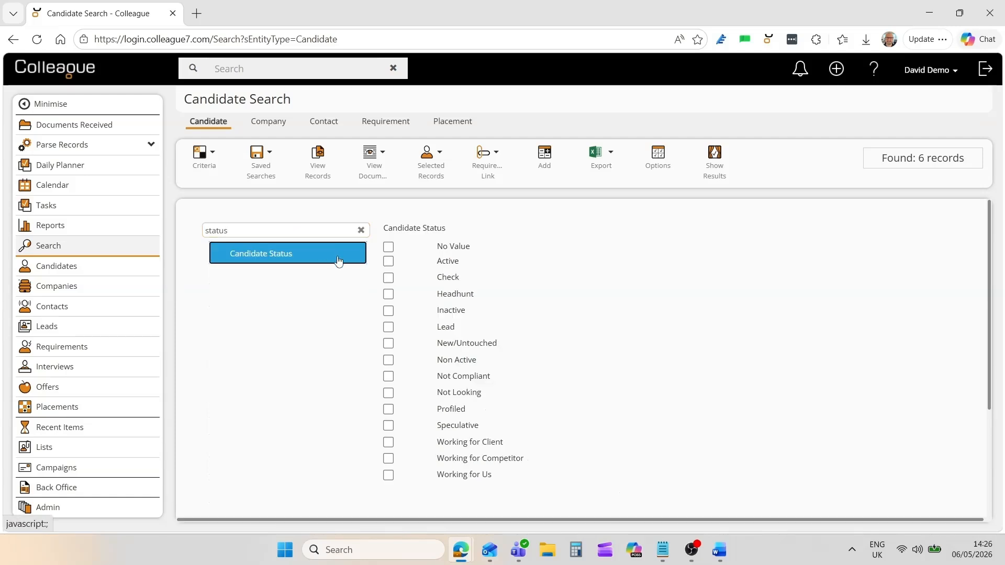
{"action": "left_click", "coordinate": [387, 261]}
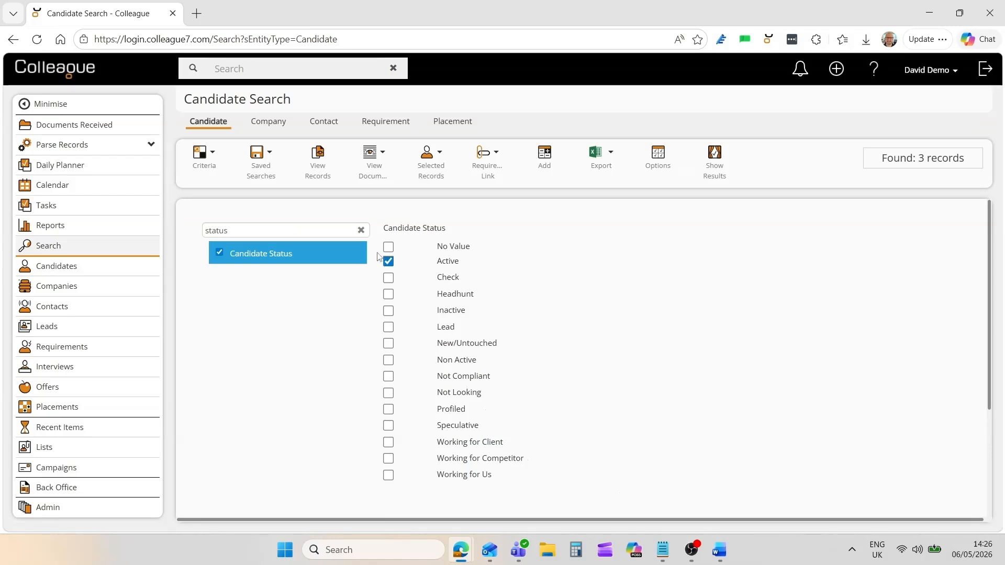
{"action": "left_click", "coordinate": [323, 227]}
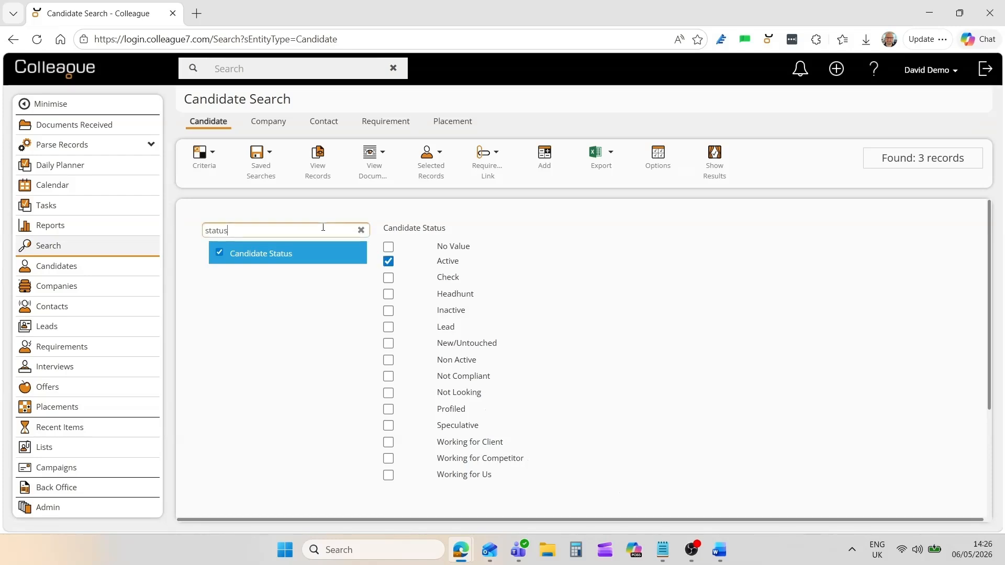
{"action": "left_click", "coordinate": [362, 231]}
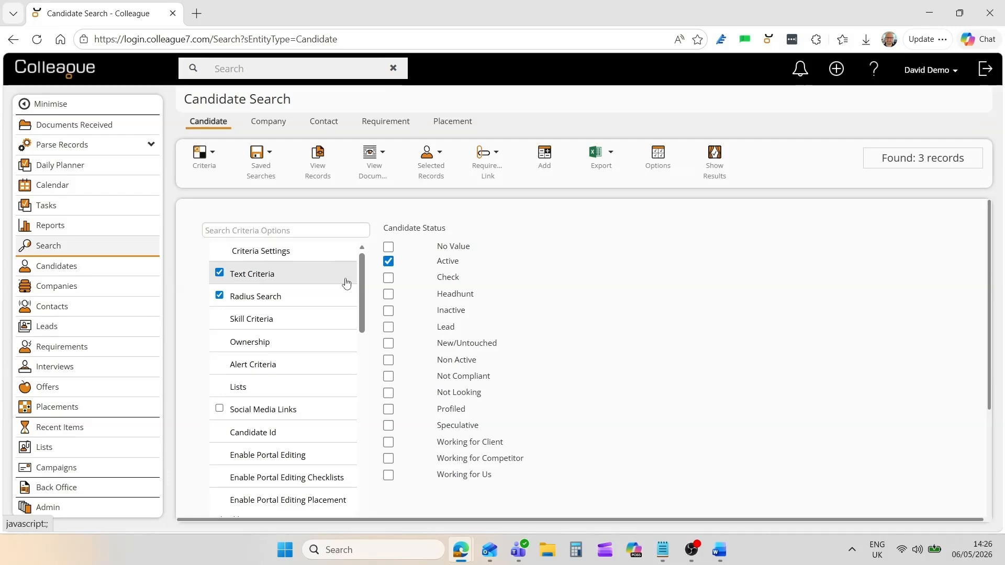
{"action": "left_click", "coordinate": [712, 176]}
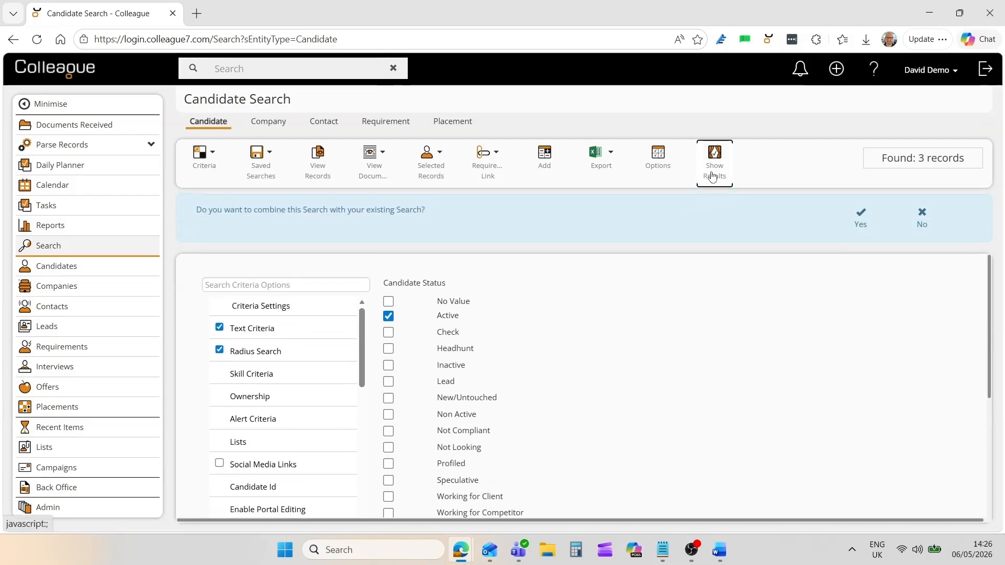
{"action": "left_click", "coordinate": [921, 220]}
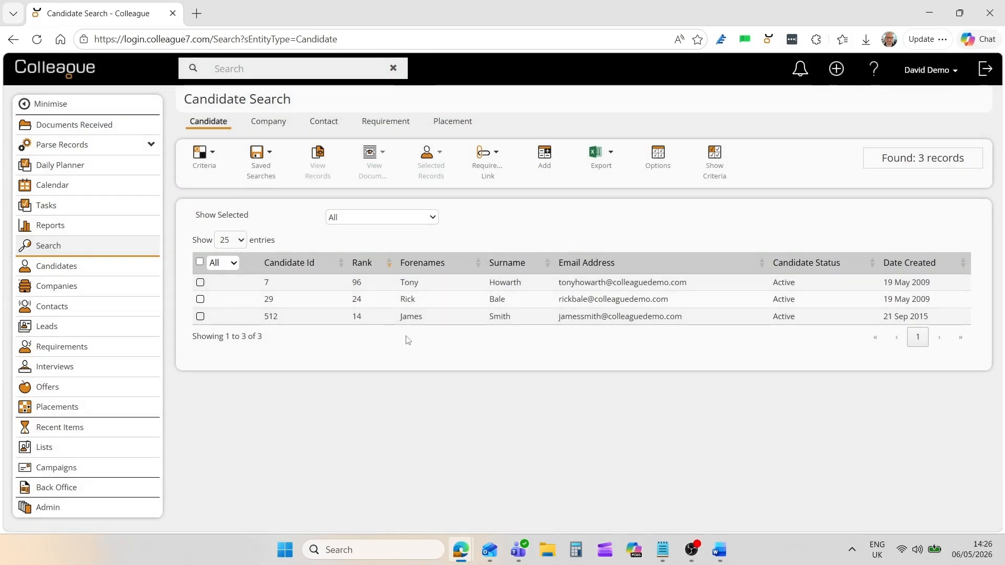
Select all three candidates and start a bulk email, then discard the draft.
{"action": "left_click", "coordinate": [200, 261]}
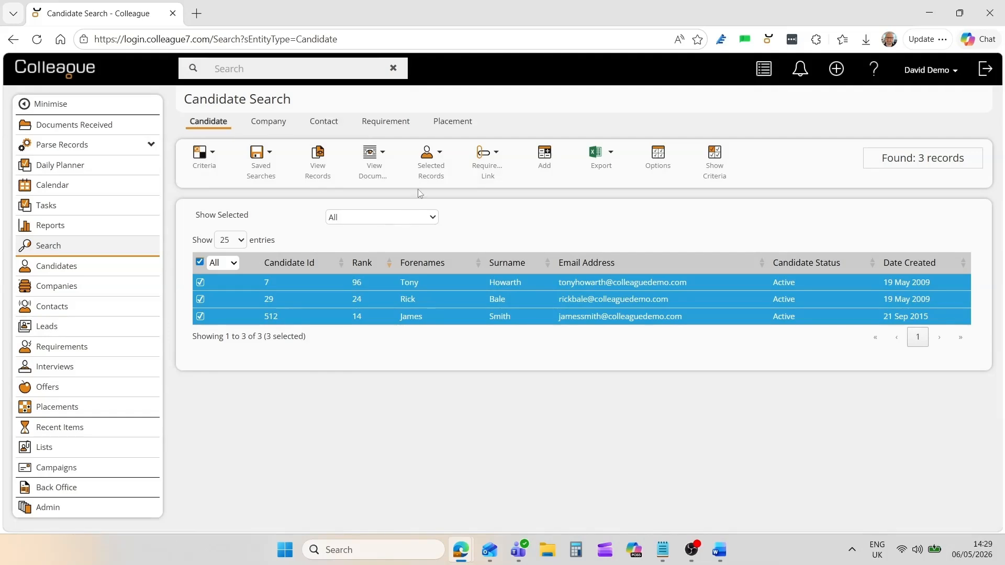
{"action": "left_click", "coordinate": [419, 188]}
{"action": "left_click", "coordinate": [435, 199]}
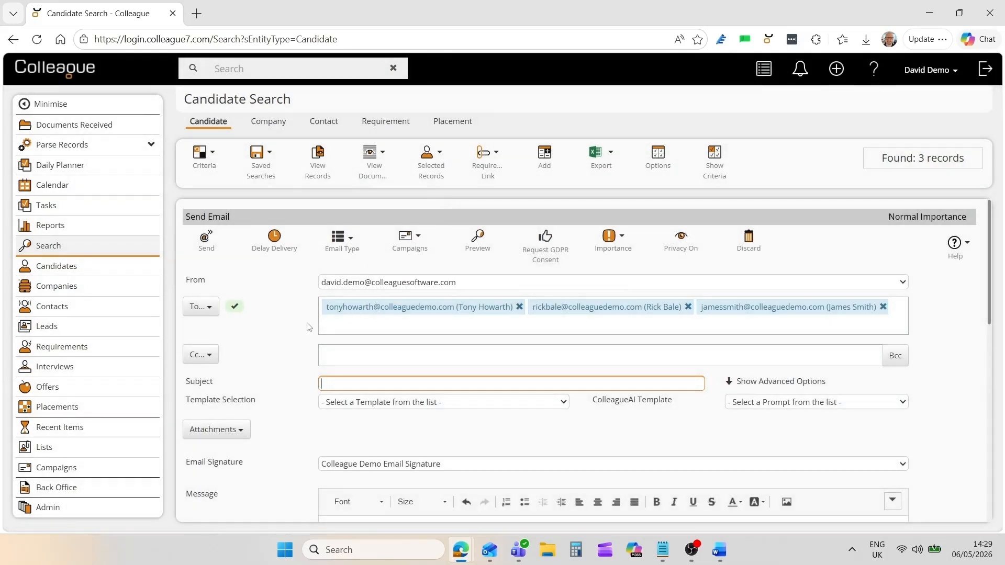
{"action": "scroll", "coordinate": [307, 327], "scroll_direction": "down", "scroll_amount": 5}
{"action": "scroll", "coordinate": [306, 327], "scroll_direction": "up", "scroll_amount": 5}
{"action": "left_click", "coordinate": [749, 242]}
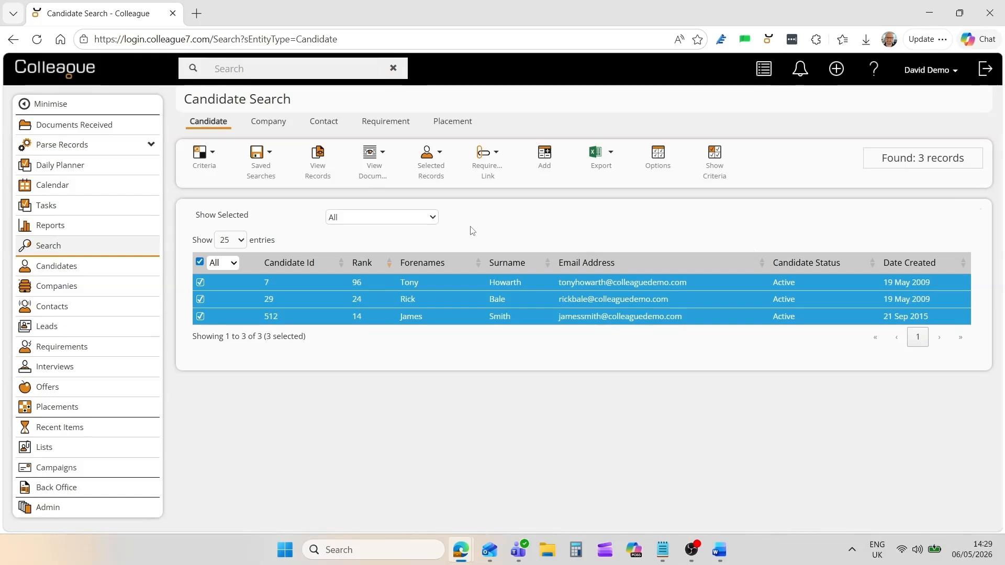
Create tasks with subject Call Back for the three selected candidates.
{"action": "left_click", "coordinate": [432, 174]}
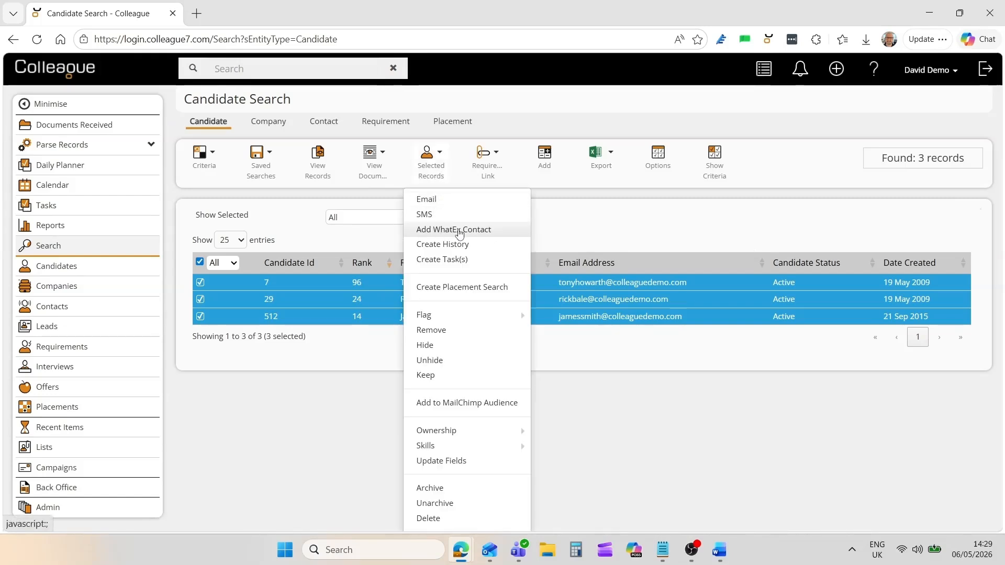
{"action": "left_click", "coordinate": [446, 261]}
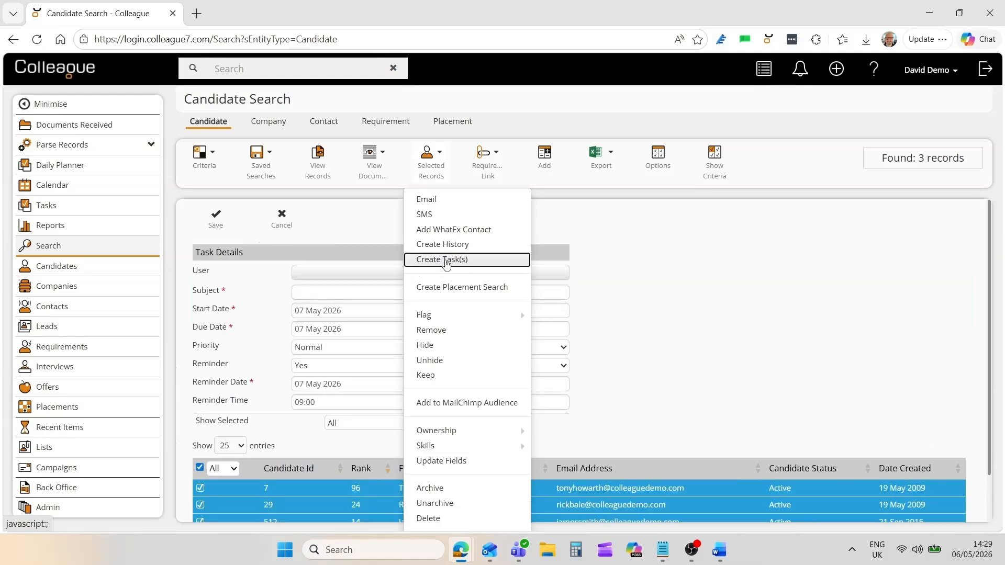
{"action": "left_click", "coordinate": [333, 292]}
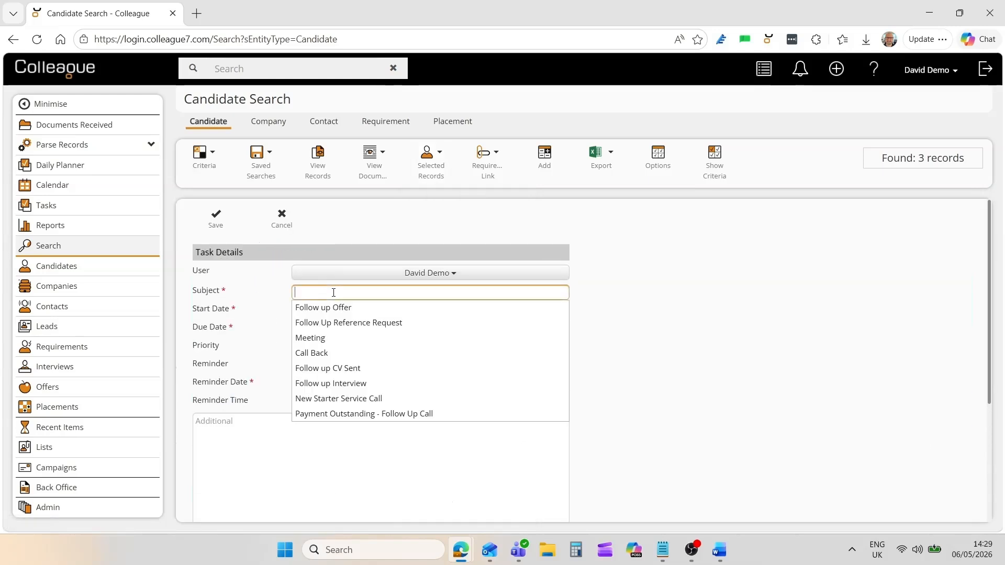
{"action": "left_click", "coordinate": [338, 354]}
{"action": "left_click", "coordinate": [216, 220]}
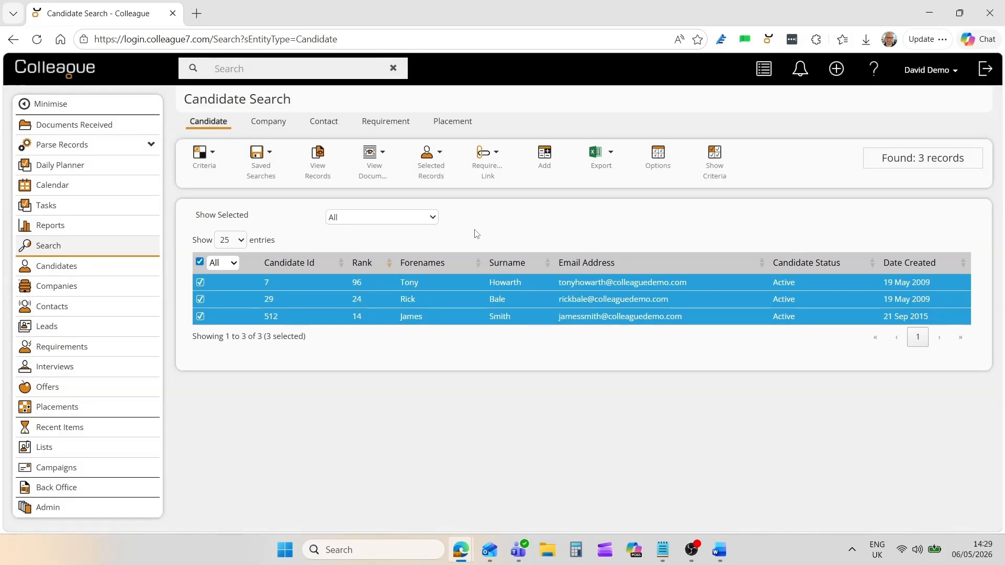
{"action": "left_click", "coordinate": [432, 177]}
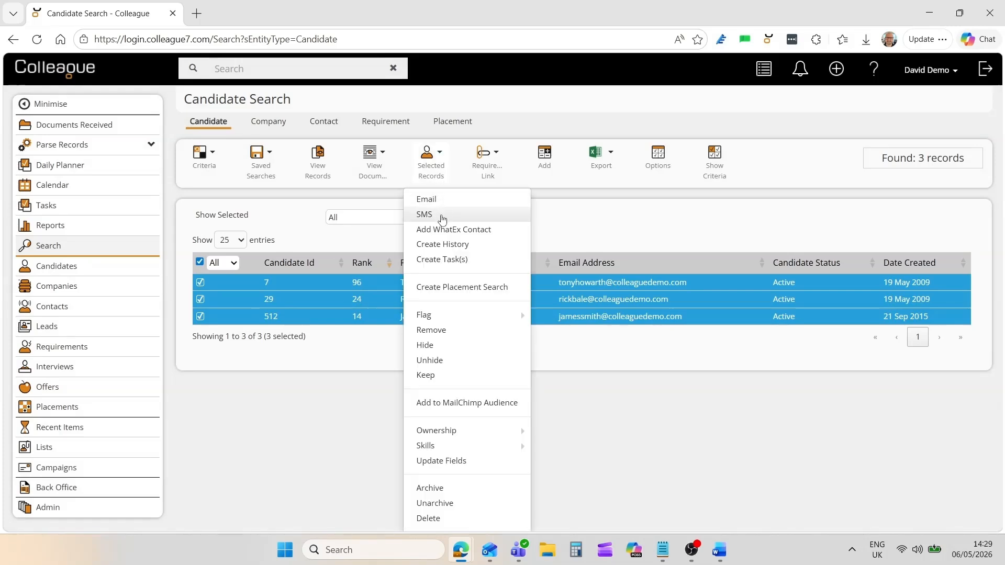
{"action": "mouse_move", "coordinate": [433, 316]}
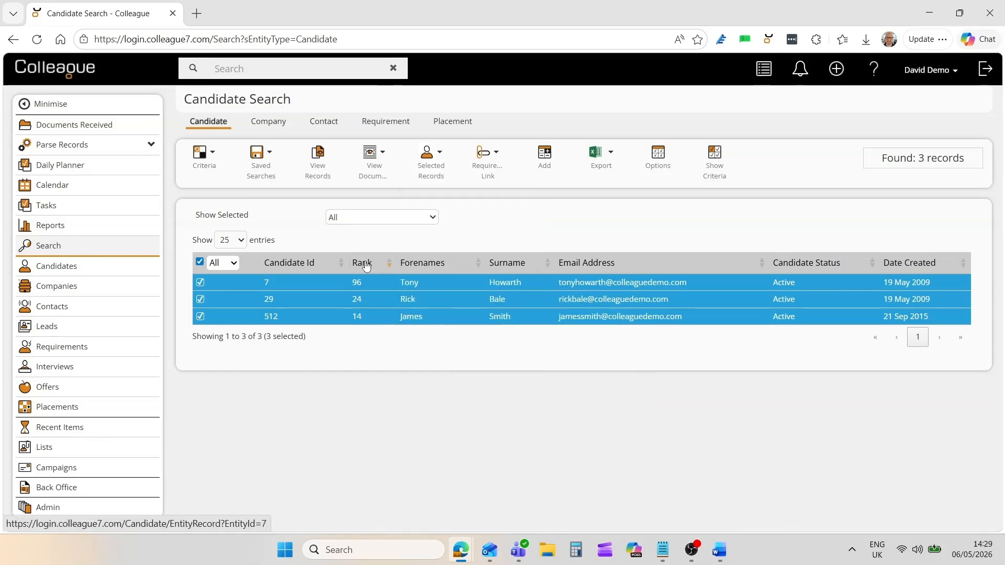
{"action": "left_click", "coordinate": [200, 262]}
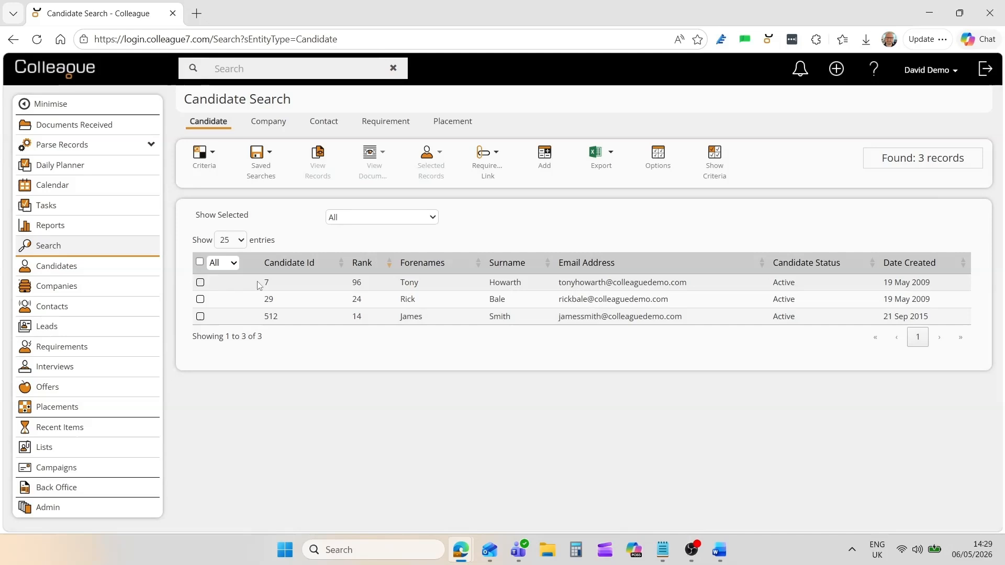
{"action": "right_click", "coordinate": [330, 283]}
{"action": "mouse_move", "coordinate": [390, 296]}
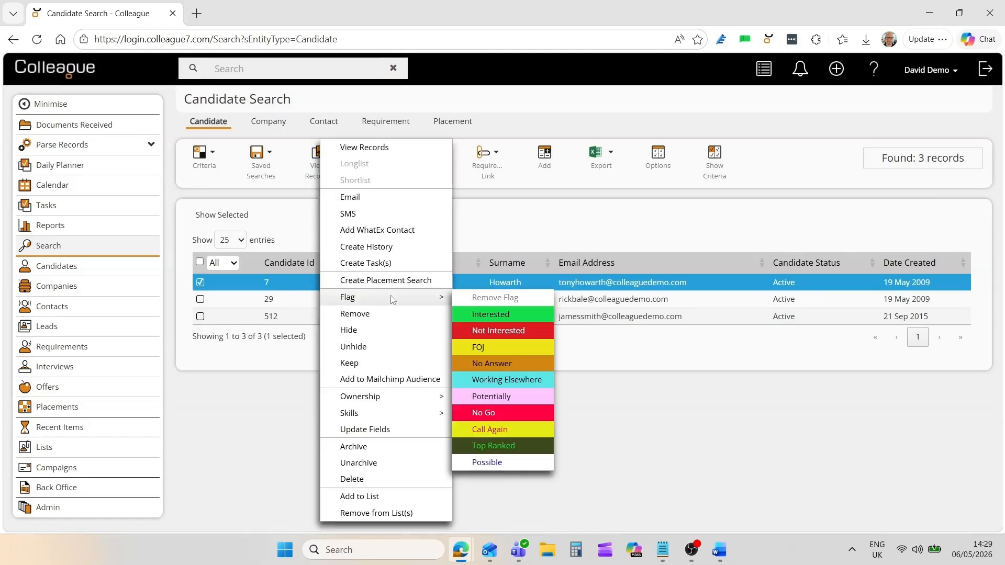
{"action": "left_click", "coordinate": [499, 317]}
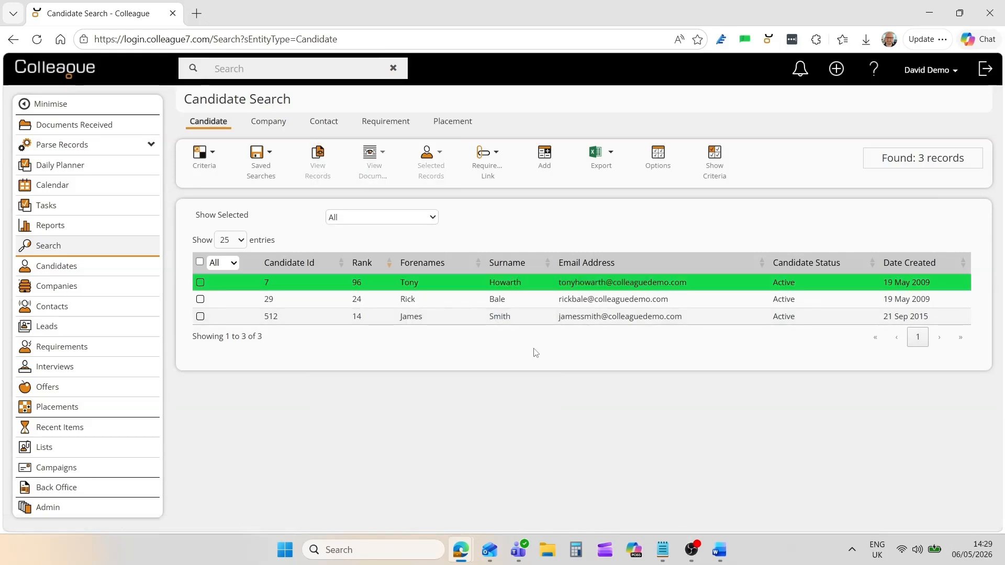
{"action": "right_click", "coordinate": [309, 301]}
{"action": "mouse_move", "coordinate": [328, 304]}
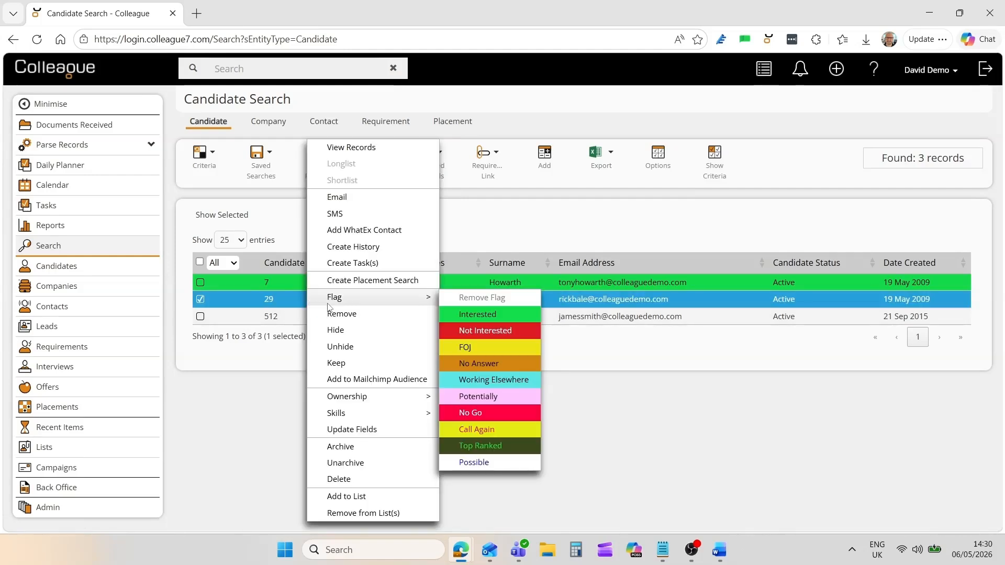
{"action": "left_click", "coordinate": [483, 330]}
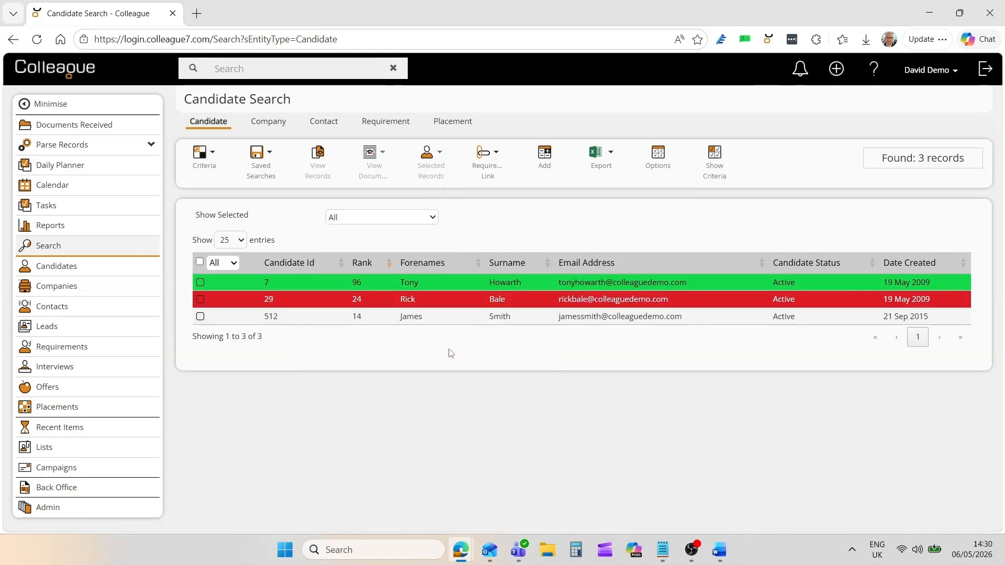
{"action": "left_click", "coordinate": [316, 288]}
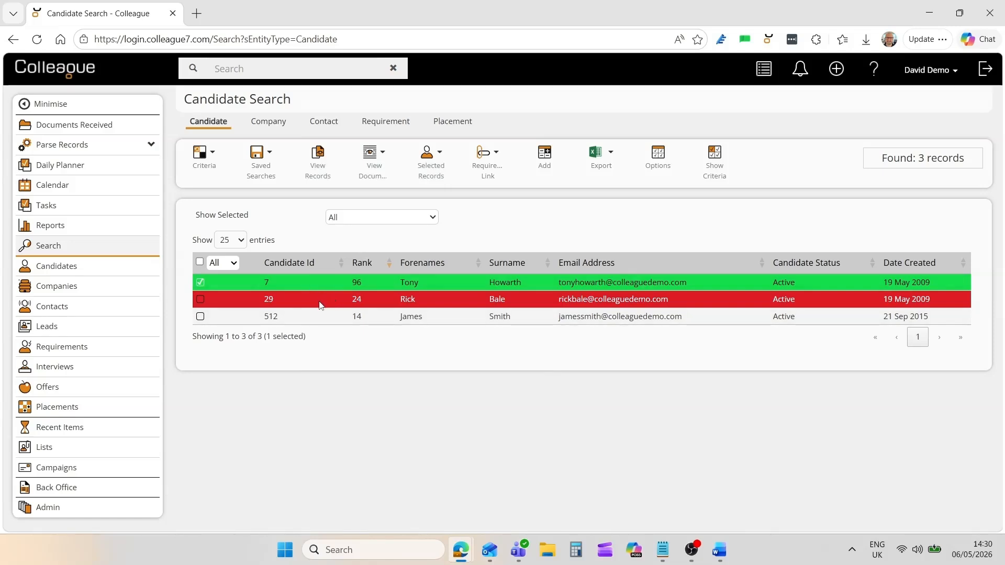
{"action": "left_click", "coordinate": [320, 304]}
{"action": "left_click", "coordinate": [200, 263]}
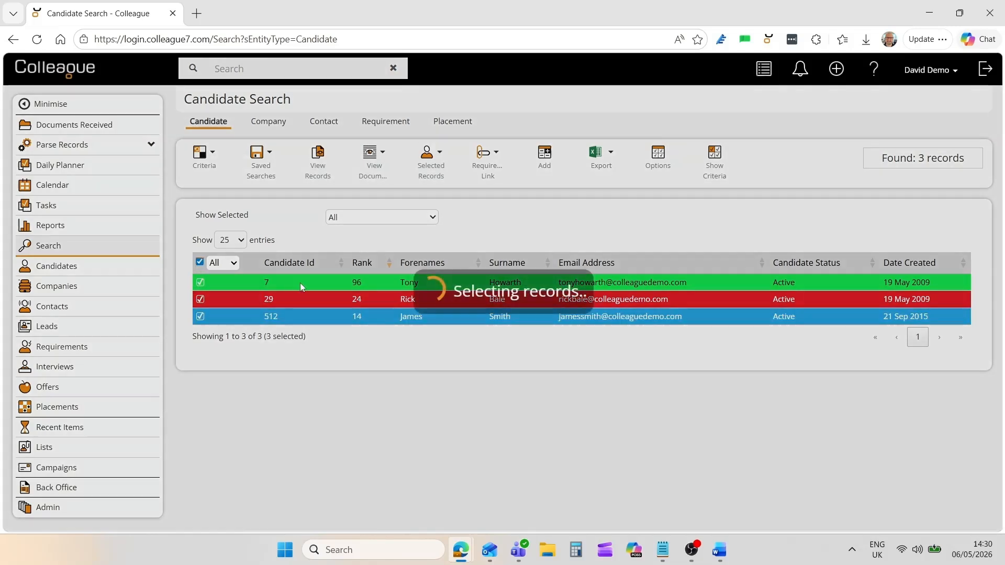
{"action": "right_click", "coordinate": [312, 282]}
{"action": "mouse_move", "coordinate": [340, 296]}
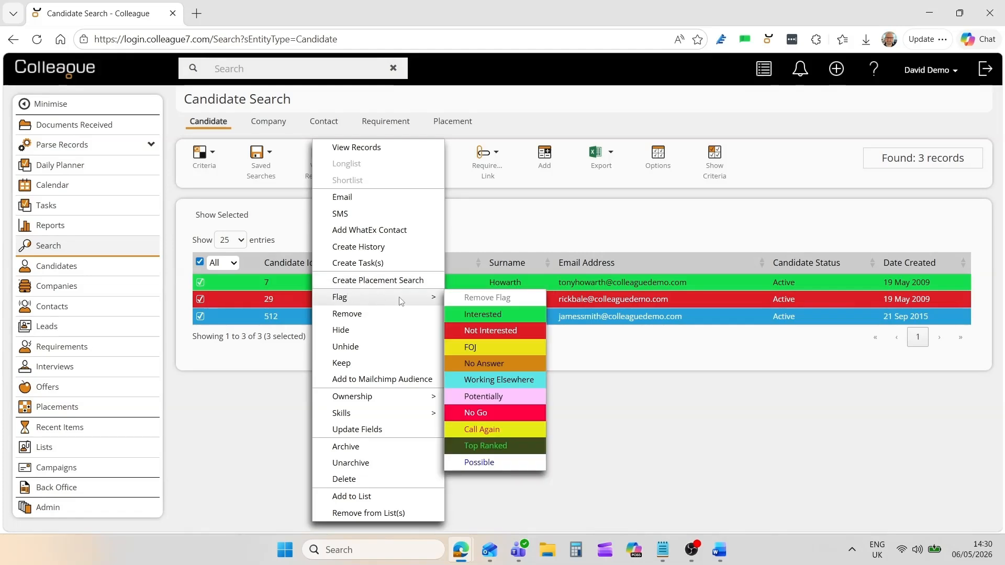
{"action": "left_click", "coordinate": [466, 296]}
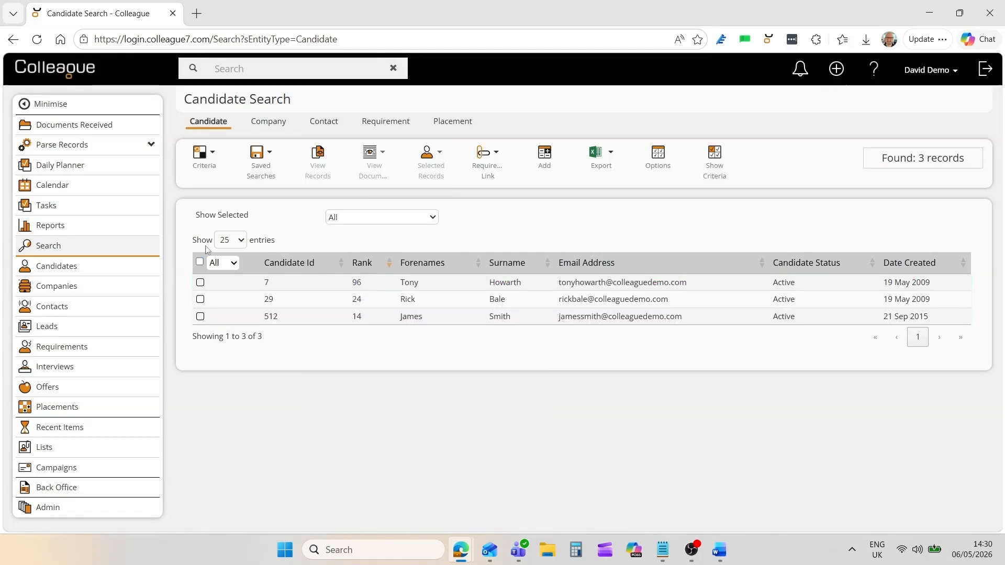
{"action": "left_click", "coordinate": [200, 262]}
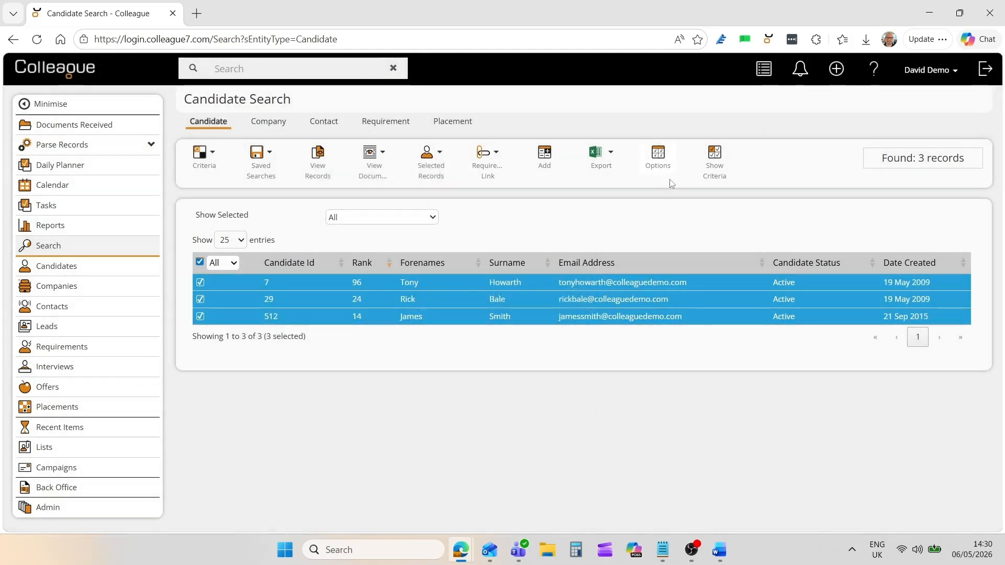
Step through the candidates' summaries and CV previews, returning to the first candidate.
{"action": "left_click", "coordinate": [764, 71]}
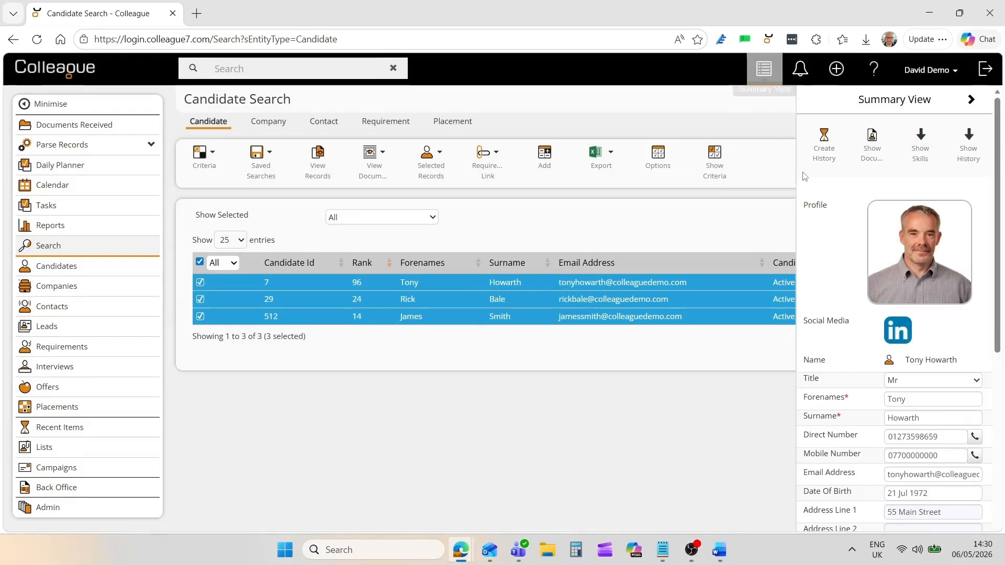
{"action": "left_click", "coordinate": [972, 100]}
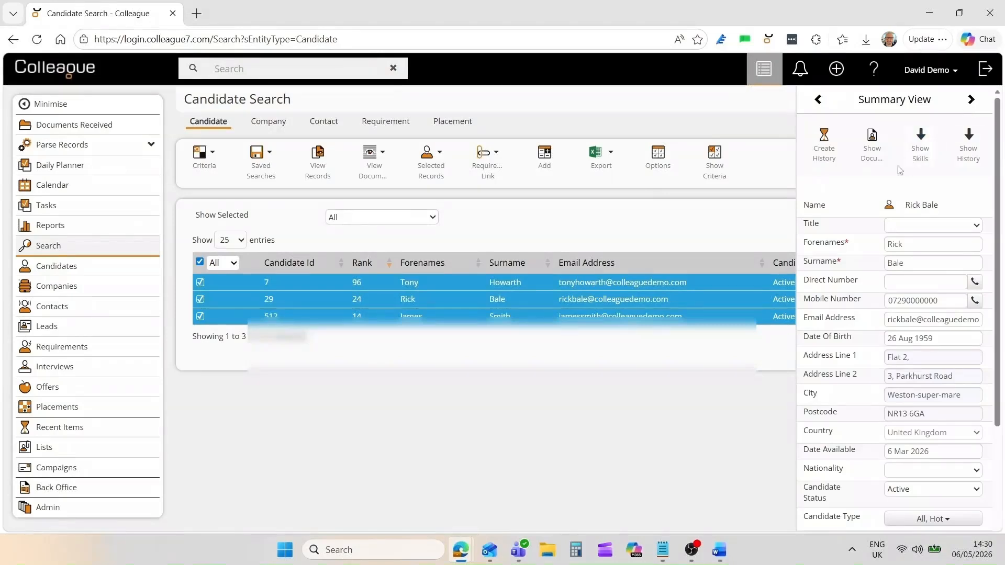
{"action": "left_click", "coordinate": [871, 150]}
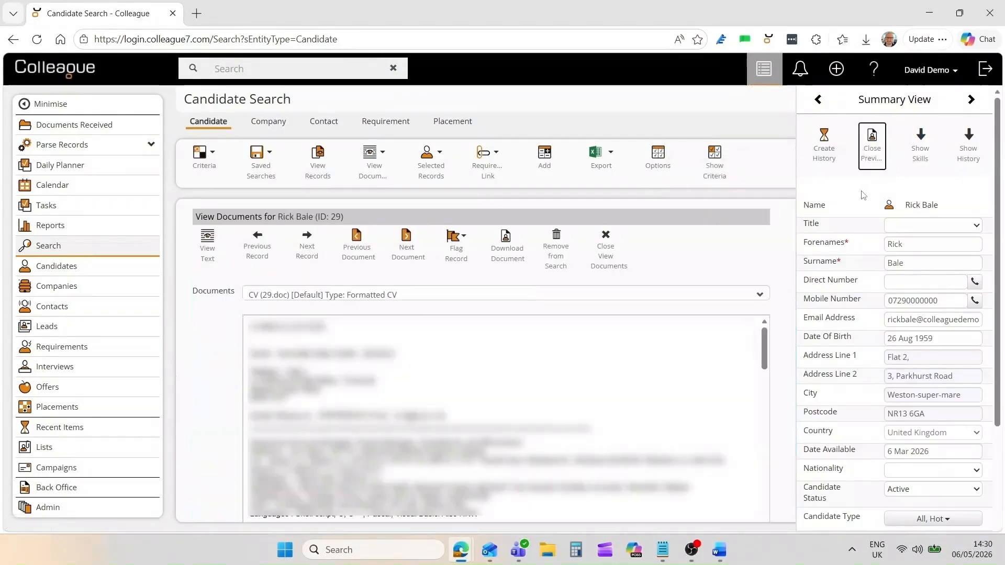
{"action": "left_click", "coordinate": [971, 99]}
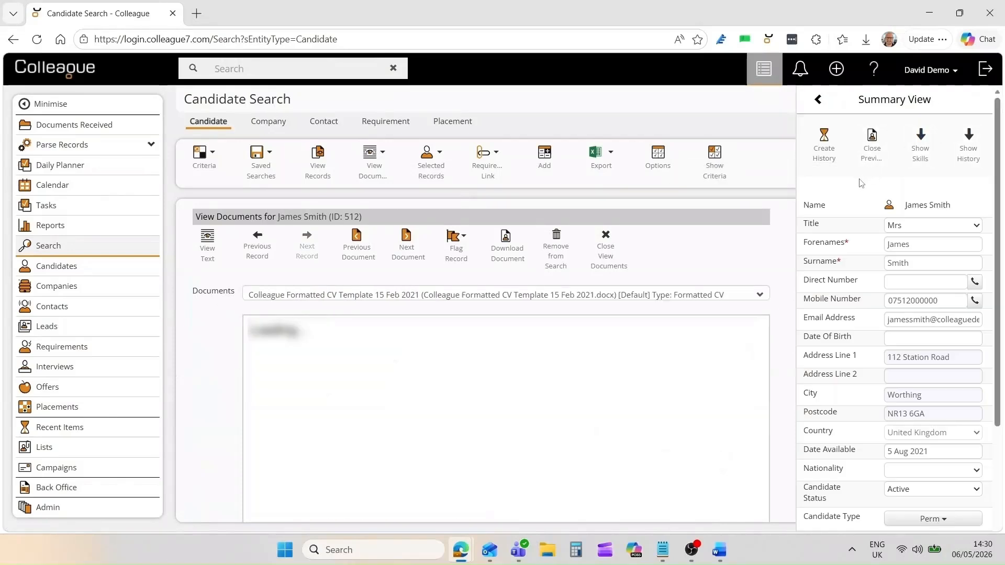
{"action": "left_click", "coordinate": [819, 101]}
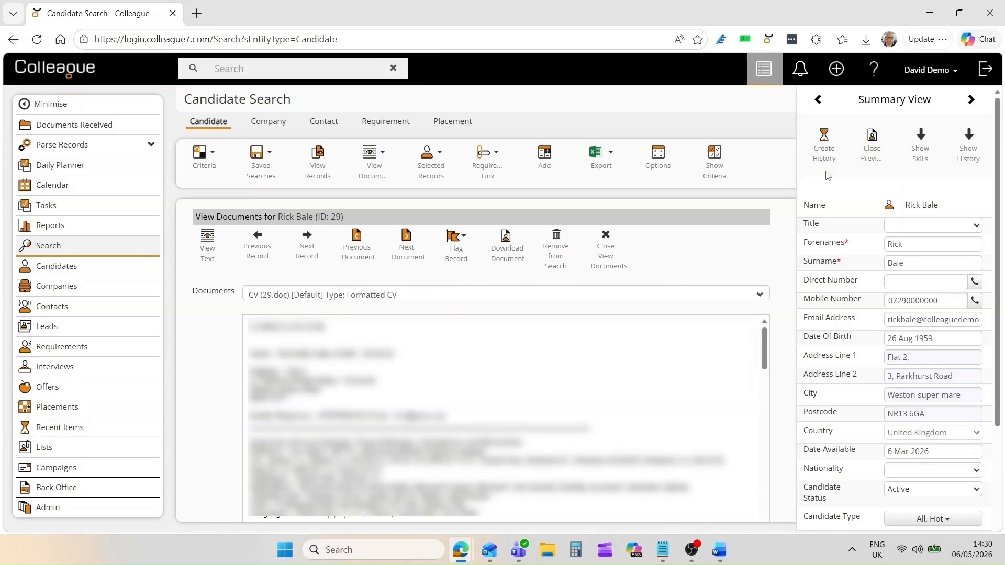
{"action": "left_click", "coordinate": [818, 99]}
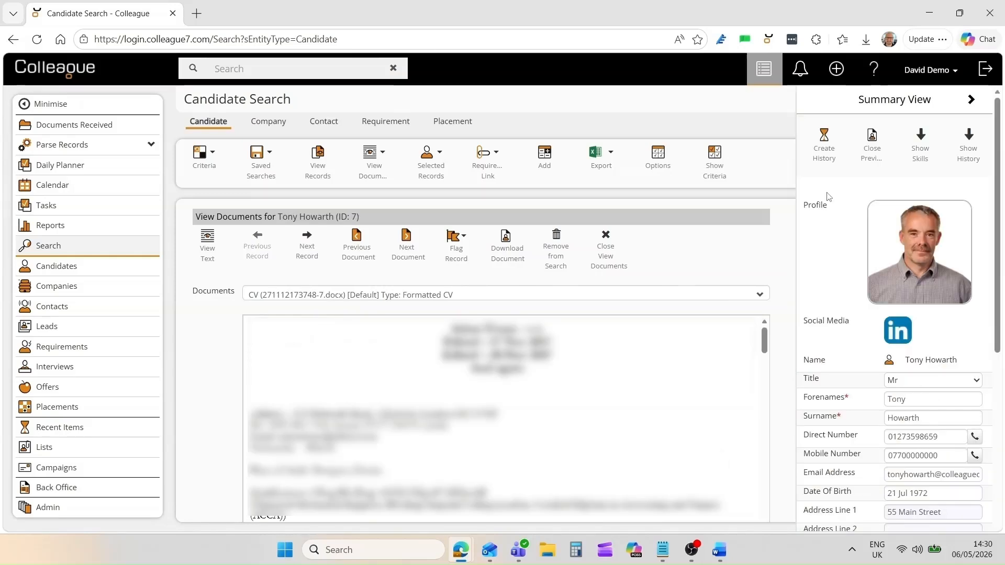
Cancel a new history entry, hide the summary panel and close the CV viewer.
{"action": "left_click", "coordinate": [824, 149]}
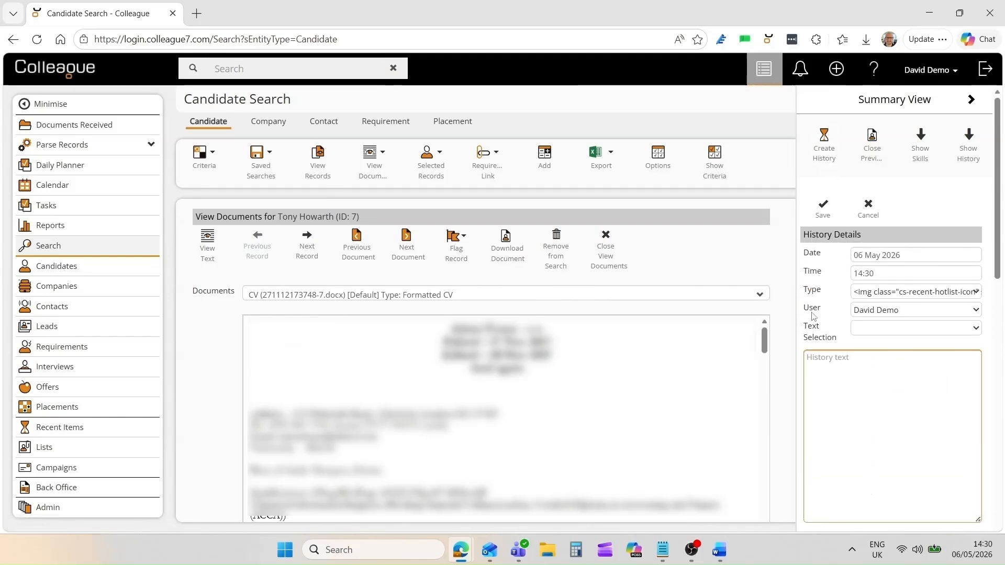
{"action": "left_click", "coordinate": [869, 208]}
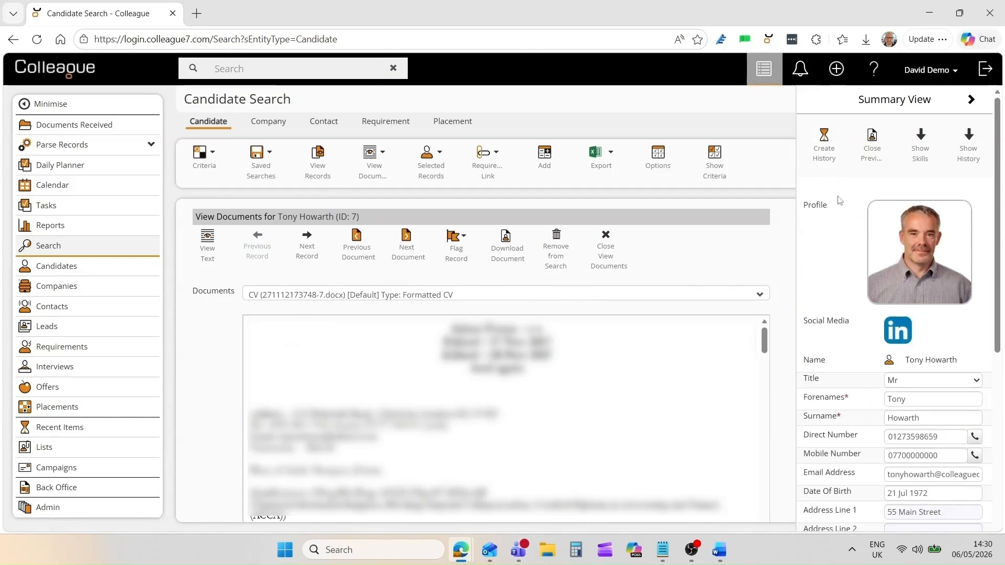
{"action": "left_click", "coordinate": [762, 68]}
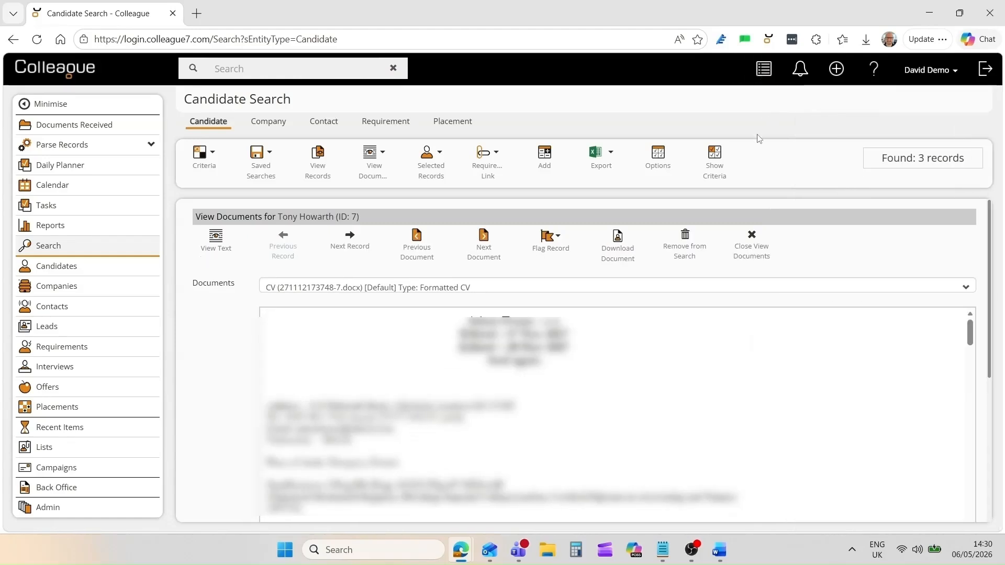
{"action": "left_click", "coordinate": [754, 250]}
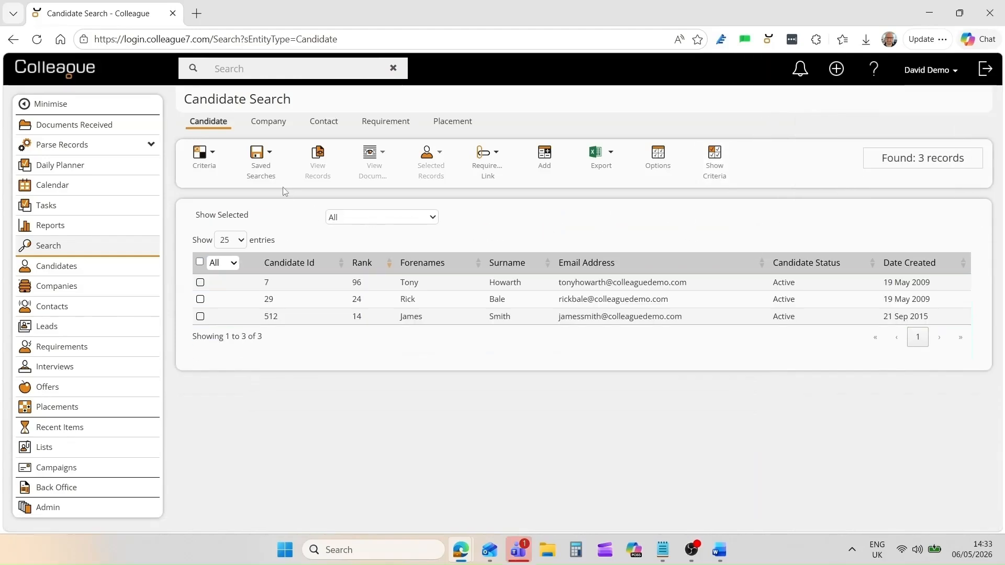
Save the current search as 'Example Search' and reselect all three candidates.
{"action": "left_click", "coordinate": [265, 170]}
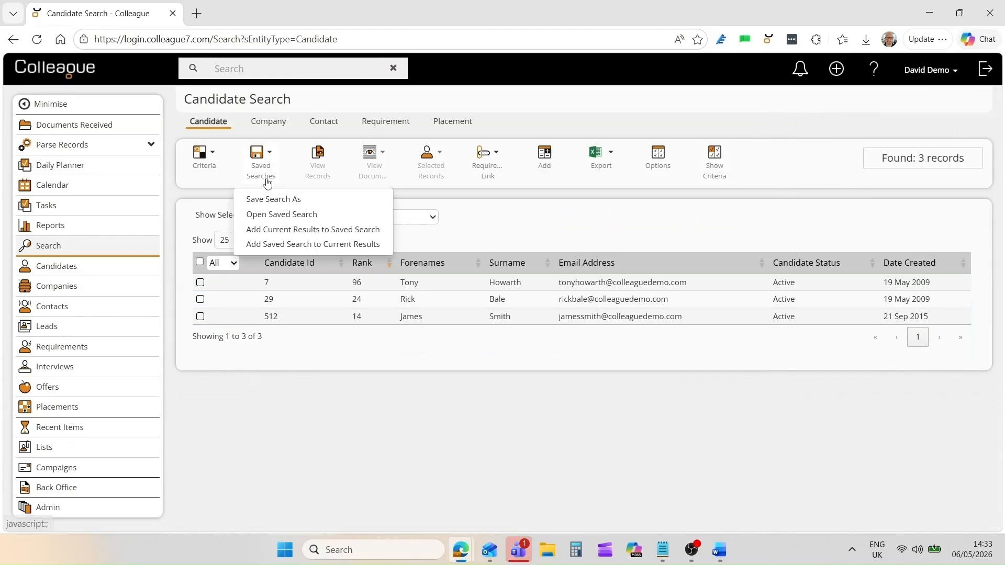
{"action": "left_click", "coordinate": [281, 201]}
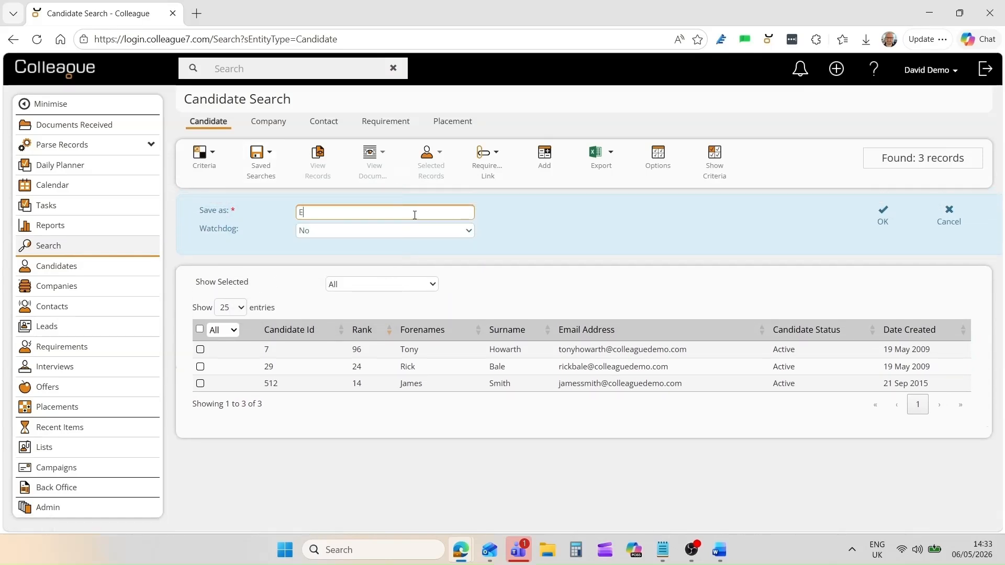
{"action": "type", "text": "Example Search"}
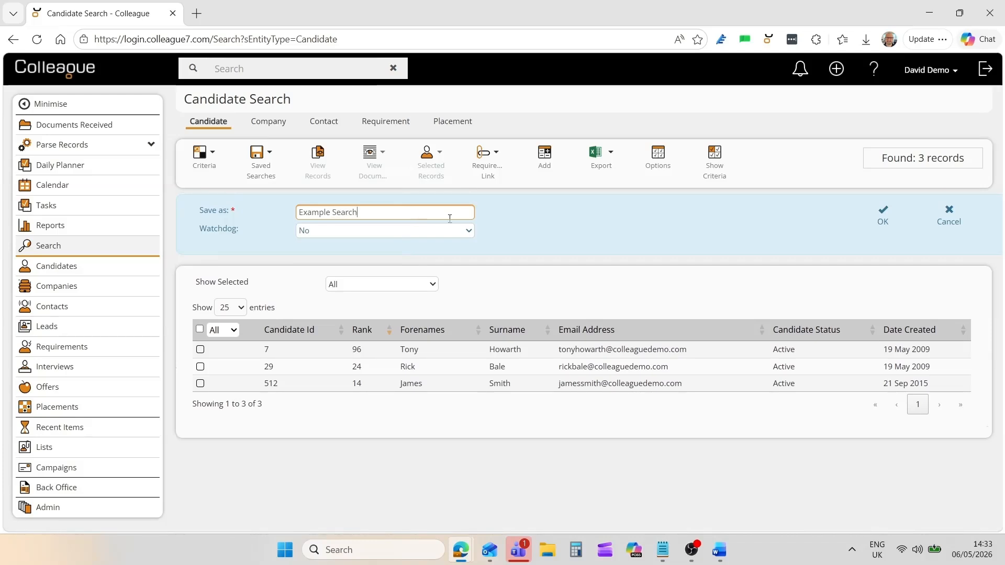
{"action": "left_click", "coordinate": [587, 225]}
{"action": "left_click", "coordinate": [882, 216]}
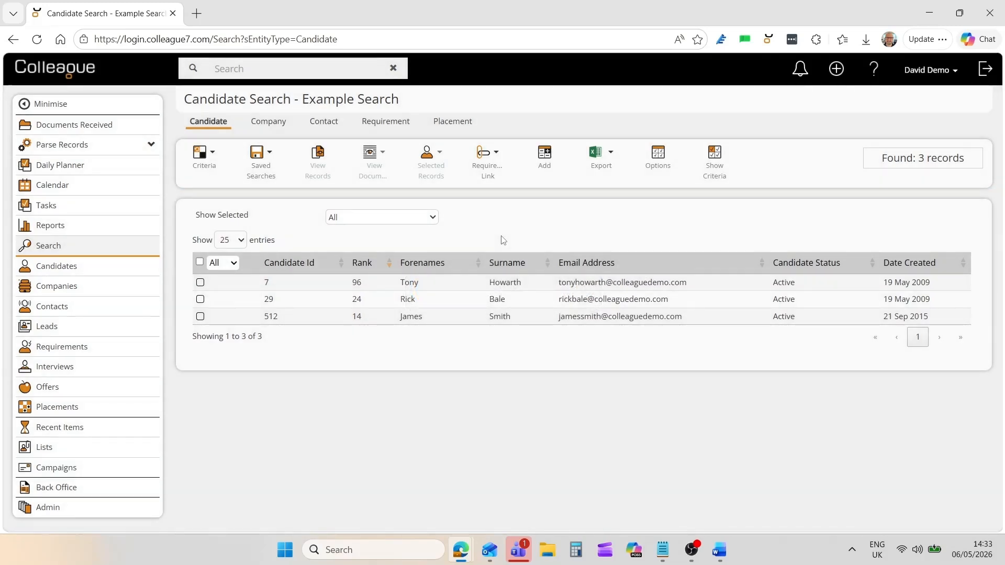
{"action": "left_click", "coordinate": [260, 160]}
{"action": "left_click", "coordinate": [199, 263]}
Build a placement search from the three candidates, then a contact search from all 59 placements.
{"action": "right_click", "coordinate": [457, 291]}
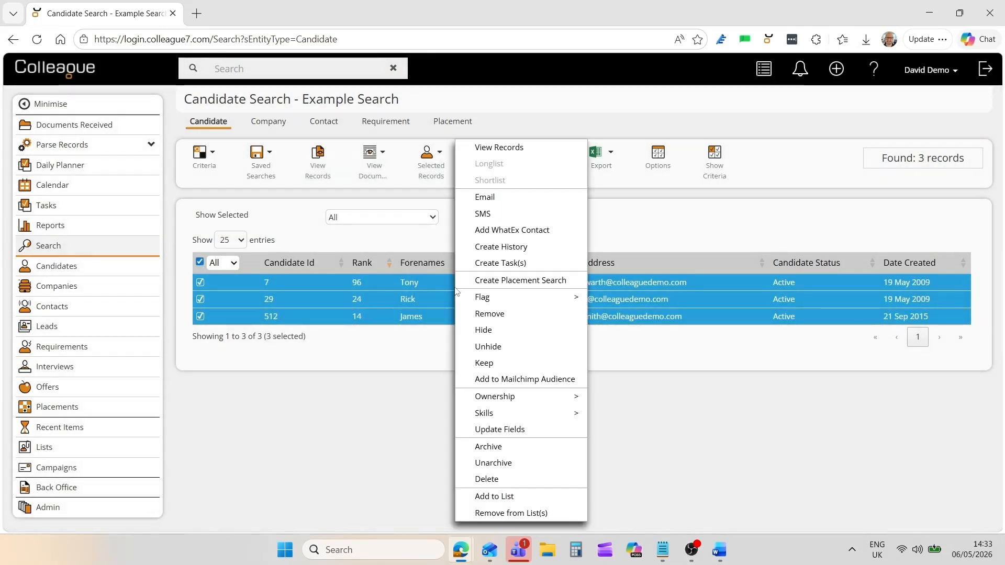
{"action": "left_click", "coordinate": [525, 282]}
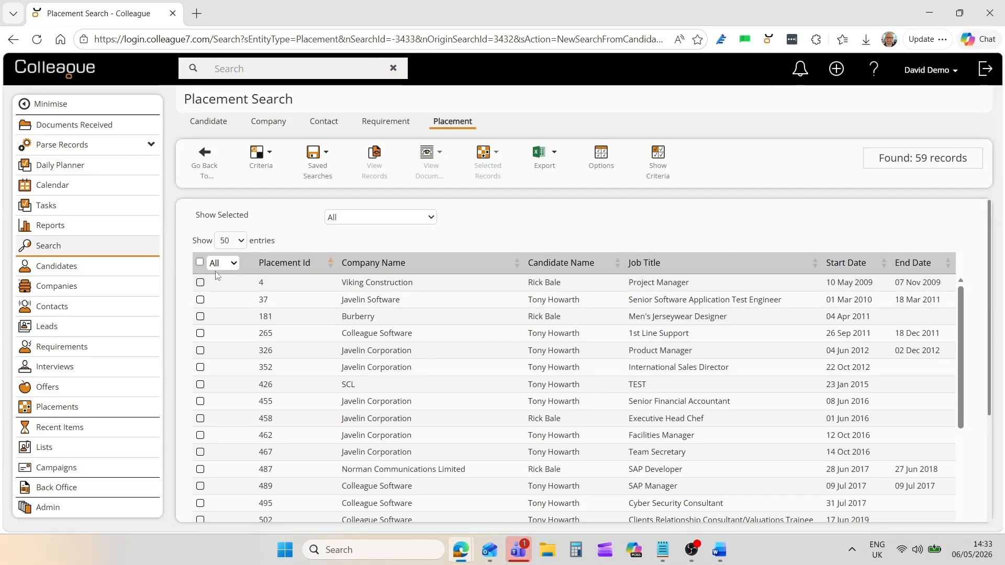
{"action": "left_click", "coordinate": [199, 262]}
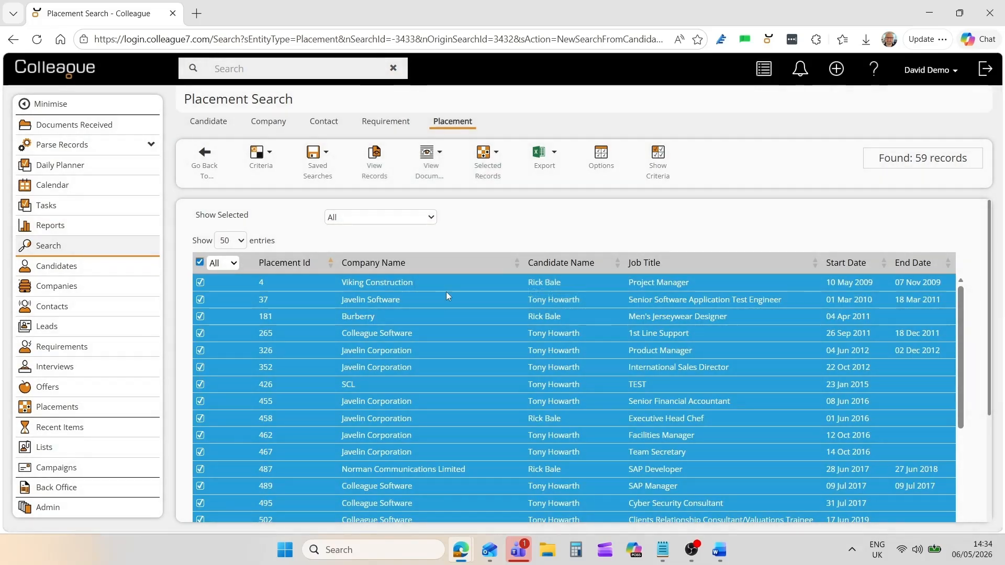
{"action": "right_click", "coordinate": [455, 287]}
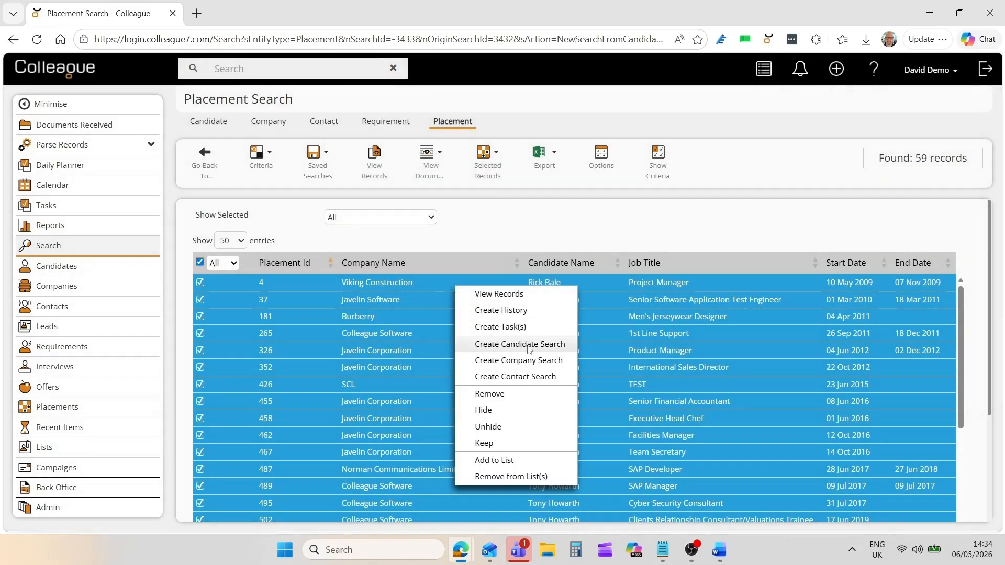
{"action": "left_click", "coordinate": [529, 377]}
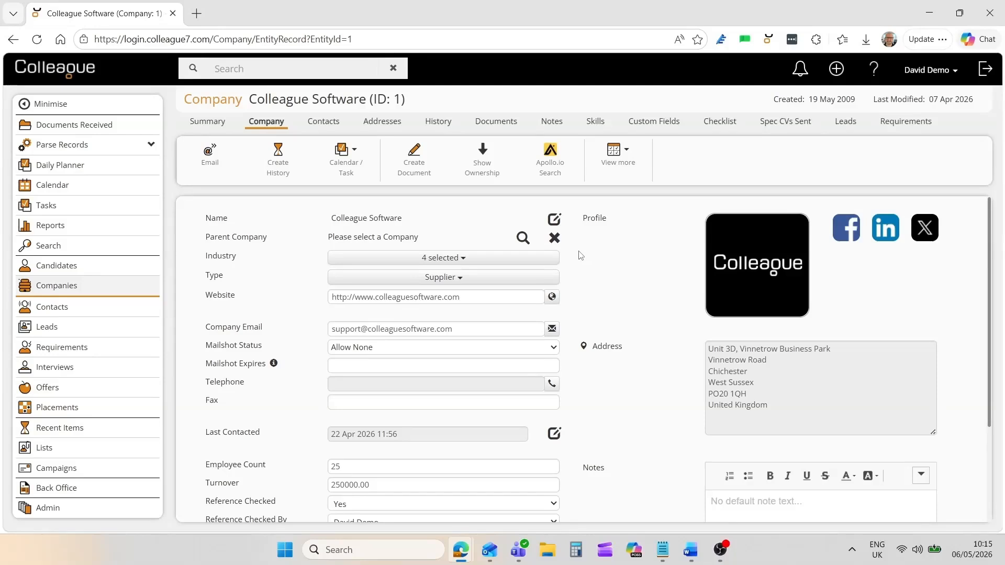
From the company's Leads list, open lead 78, Manager at Colleague Software Ltd.
{"action": "left_click", "coordinate": [841, 128]}
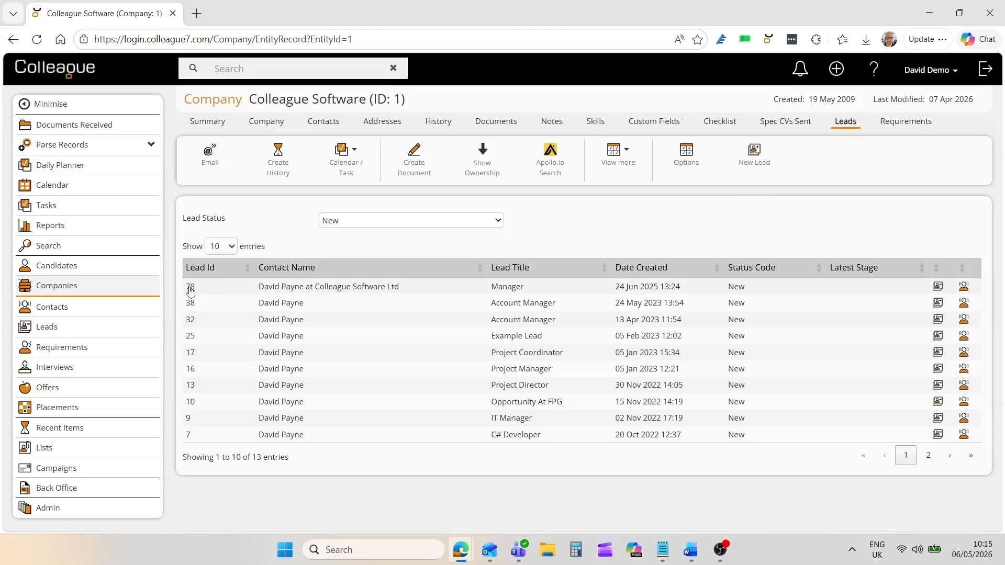
{"action": "left_click", "coordinate": [191, 289]}
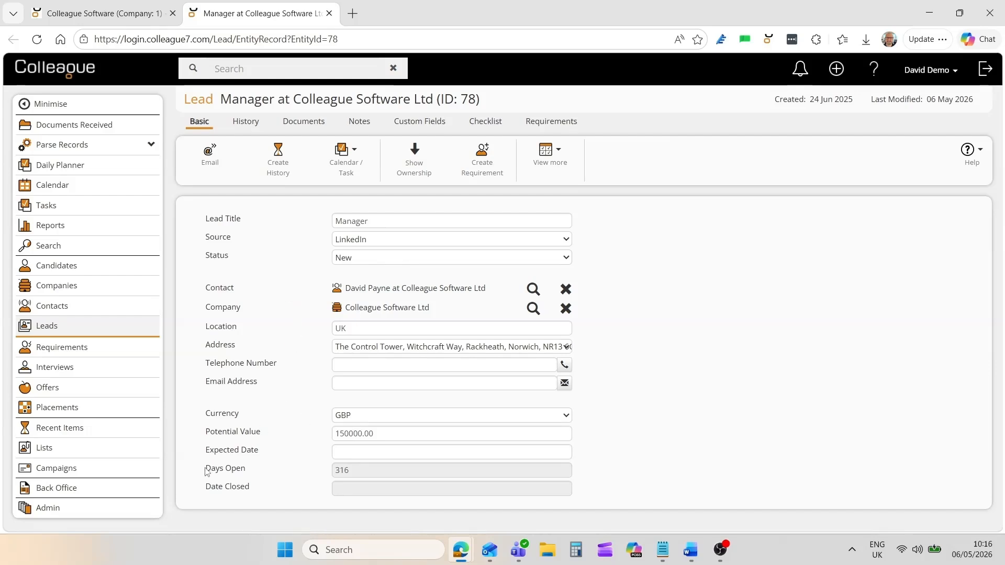
{"action": "left_click_drag", "start_coordinate": [205, 473], "coordinate": [276, 474]}
Review the lead's History, Documents, Notes, Custom Fields, Checklist and Requirements tabs.
{"action": "left_click", "coordinate": [281, 474]}
{"action": "left_click", "coordinate": [248, 126]}
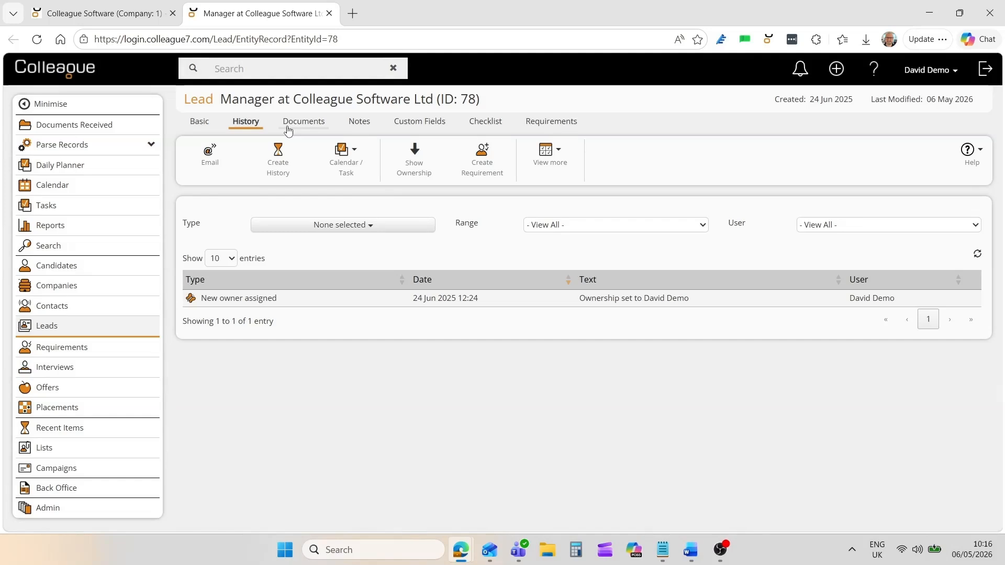
{"action": "left_click", "coordinate": [289, 128]}
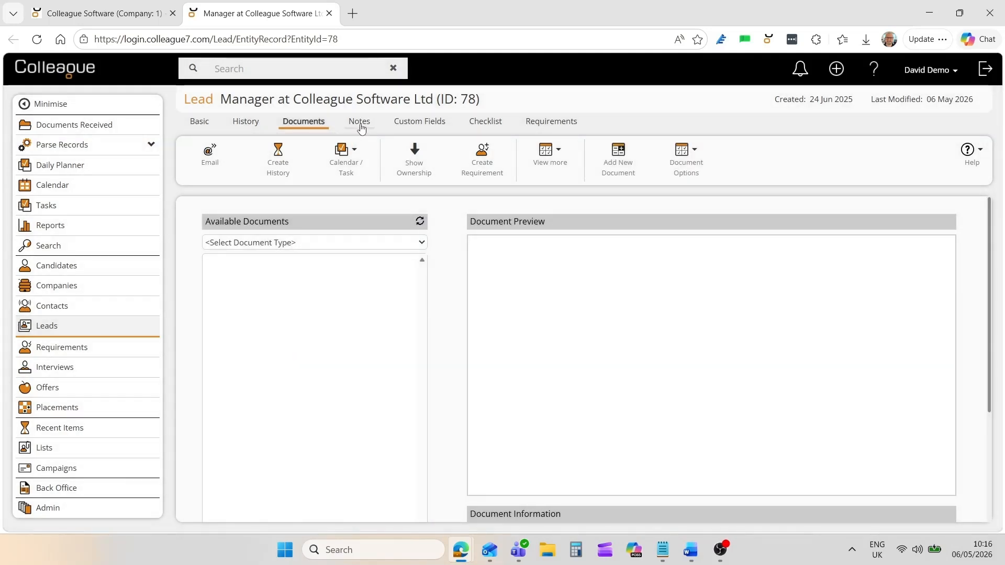
{"action": "left_click", "coordinate": [360, 128]}
{"action": "left_click", "coordinate": [406, 129]}
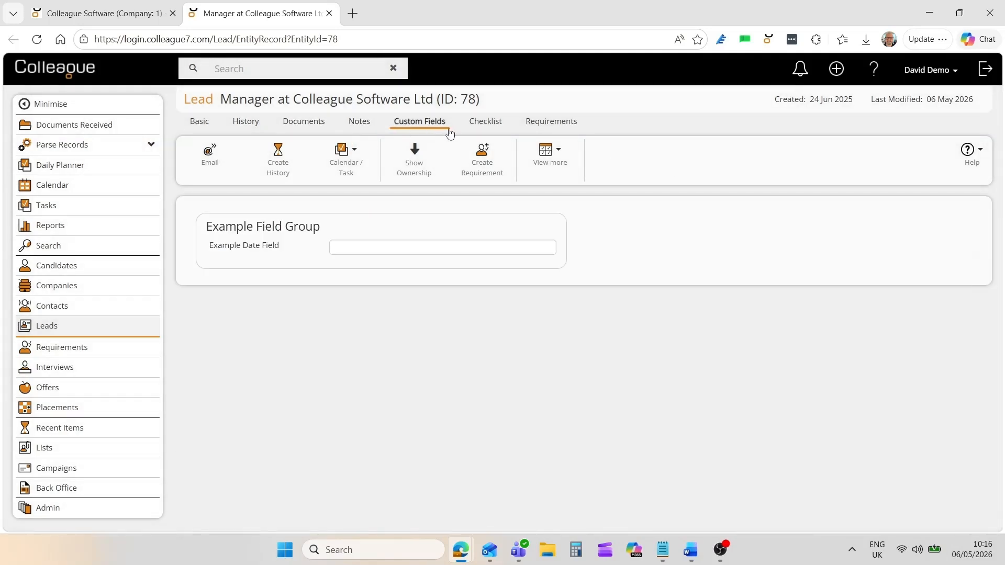
{"action": "left_click", "coordinate": [485, 127]}
{"action": "left_click", "coordinate": [553, 127]}
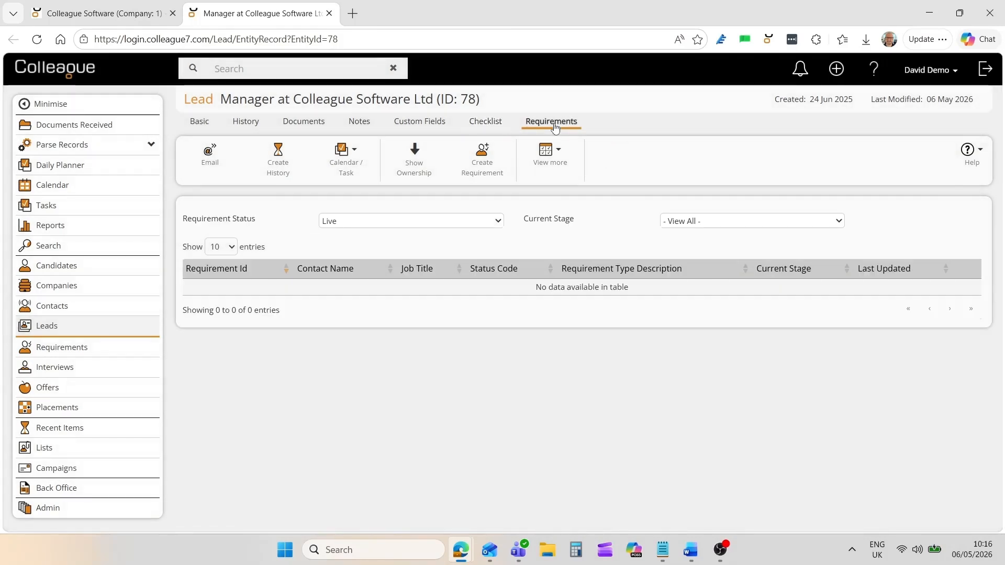
Set the lead's Status to Closed on its Basic details.
{"action": "left_click", "coordinate": [200, 126]}
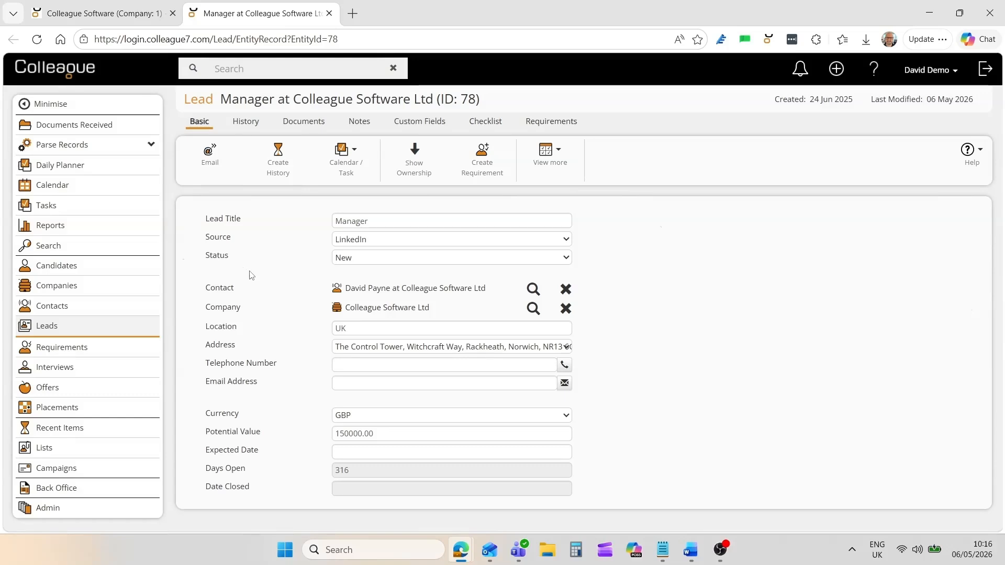
{"action": "left_click", "coordinate": [373, 260]}
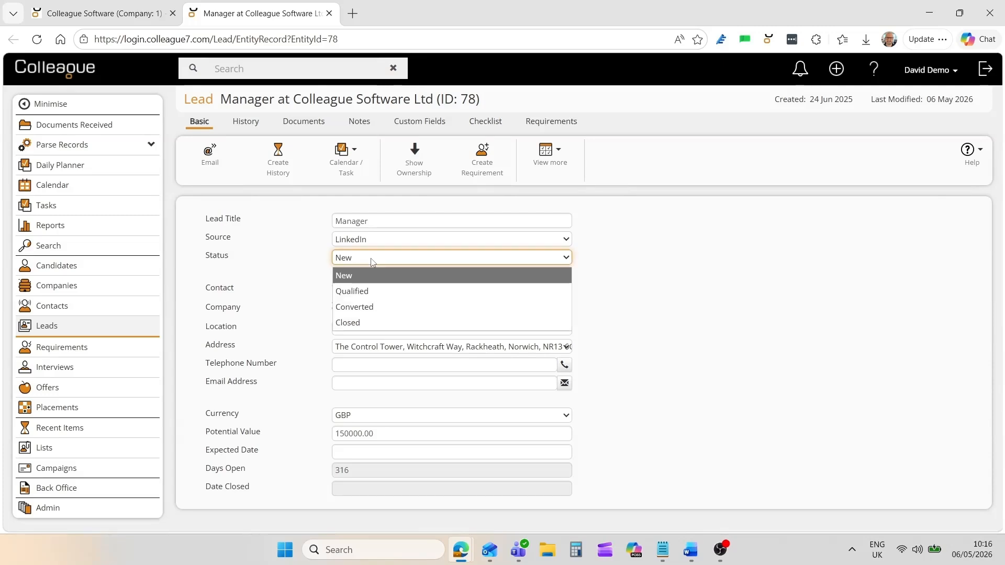
{"action": "left_click", "coordinate": [348, 322]}
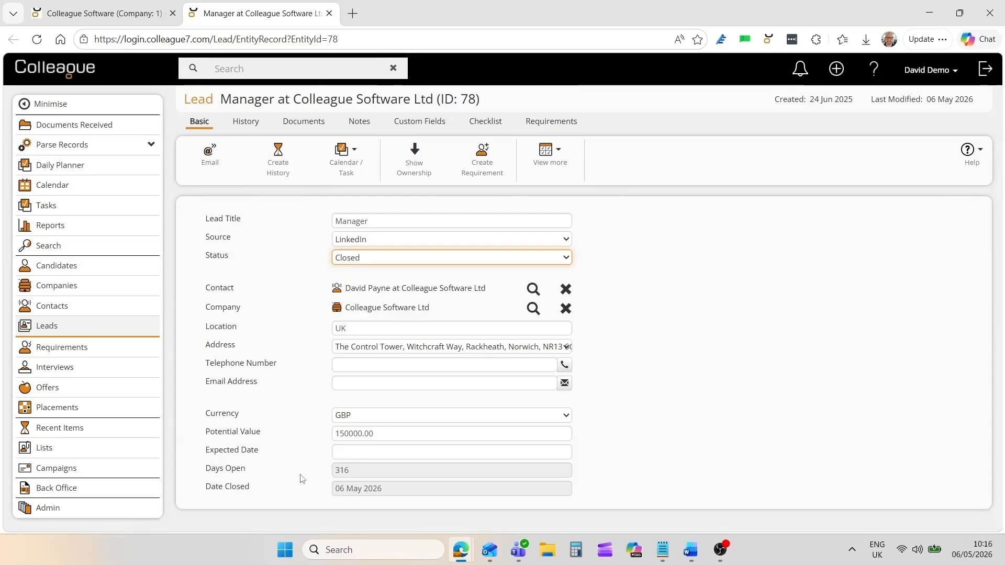
{"action": "left_click", "coordinate": [306, 491]}
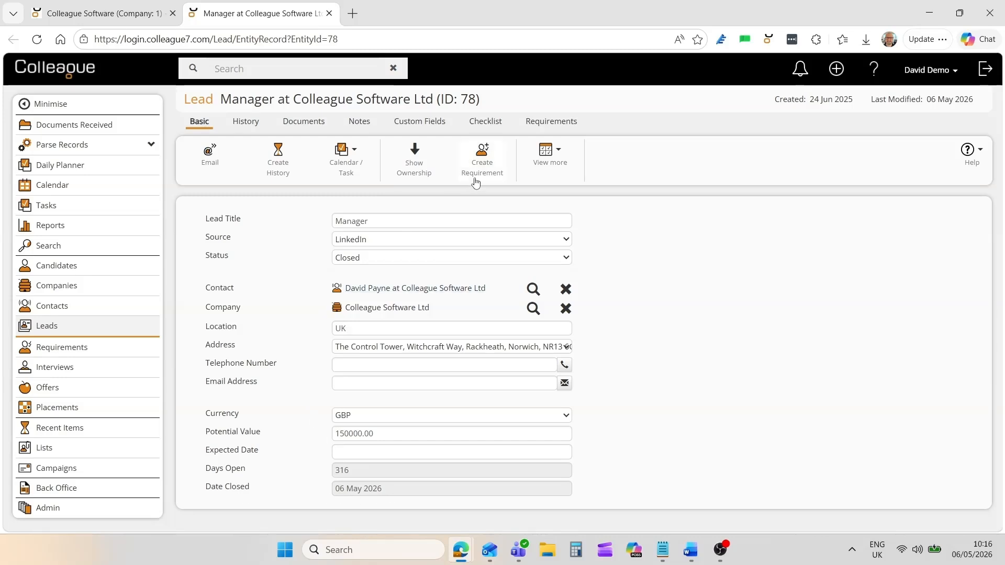
Create a requirement from the lead, trying Permanent and Fixed Term before keeping type Contract.
{"action": "left_click", "coordinate": [482, 162]}
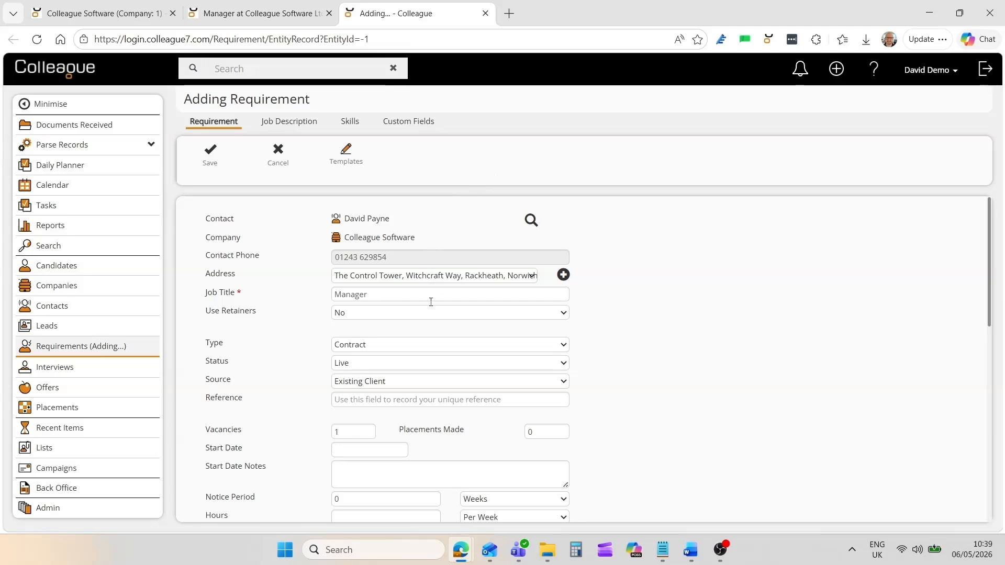
{"action": "left_click", "coordinate": [385, 345]}
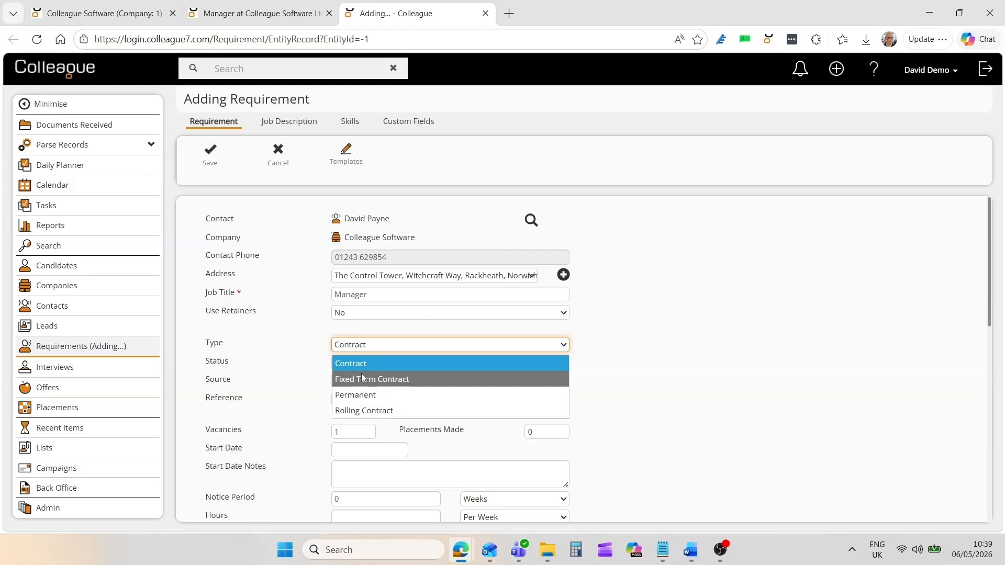
{"action": "left_click", "coordinate": [594, 354]}
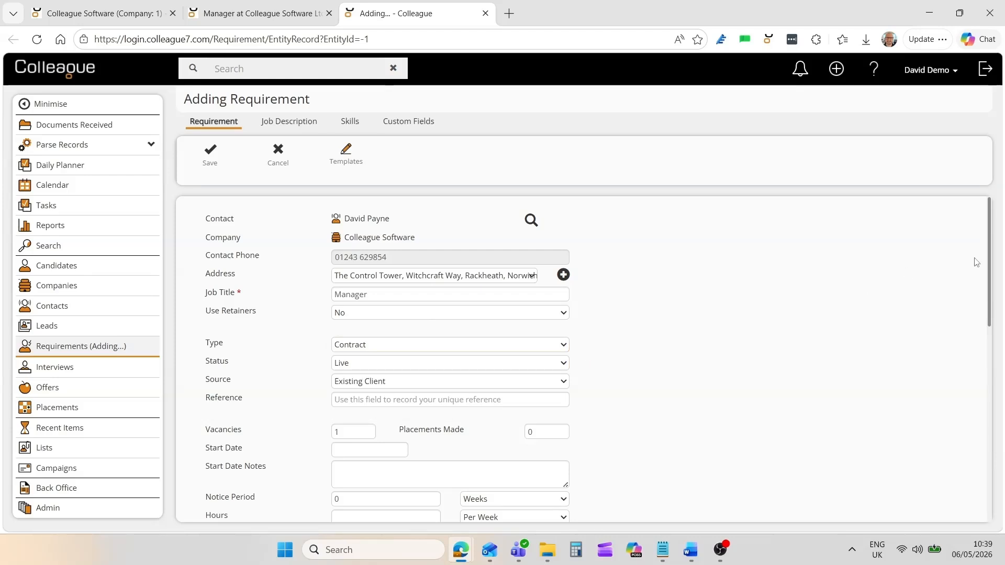
{"action": "left_click_drag", "start_coordinate": [989, 263], "coordinate": [996, 318]}
{"action": "left_click", "coordinate": [358, 212]}
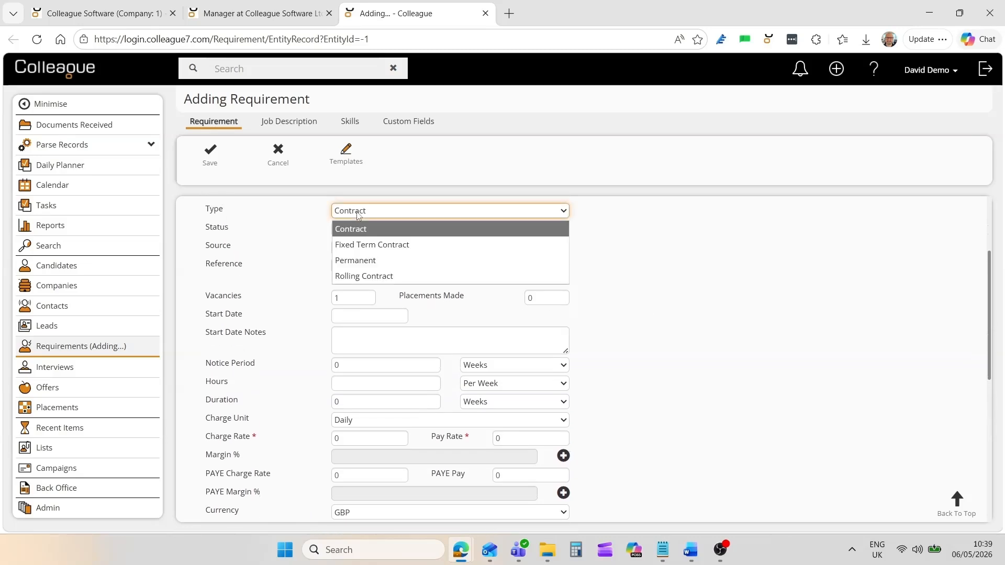
{"action": "left_click", "coordinate": [354, 261]}
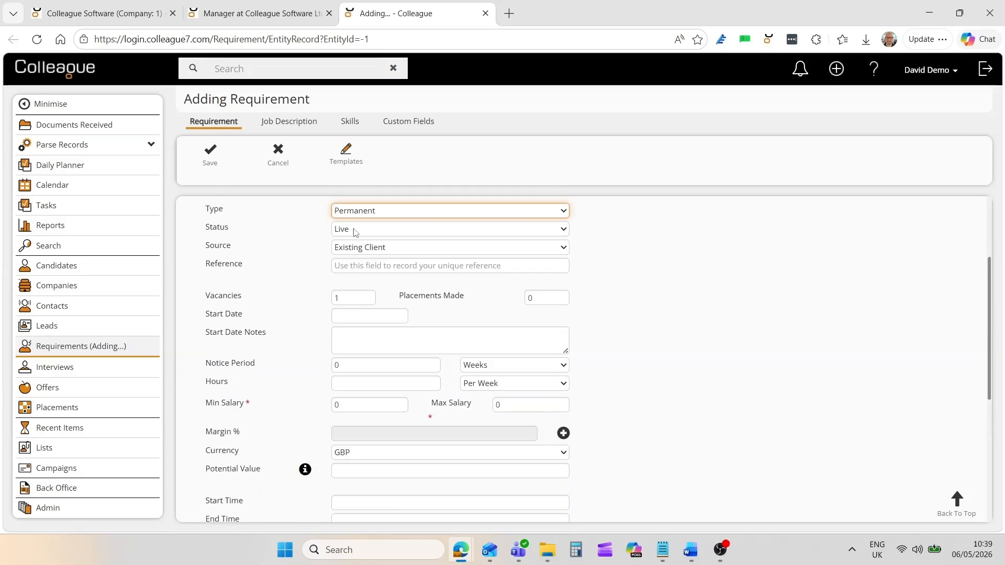
{"action": "left_click", "coordinate": [353, 215]}
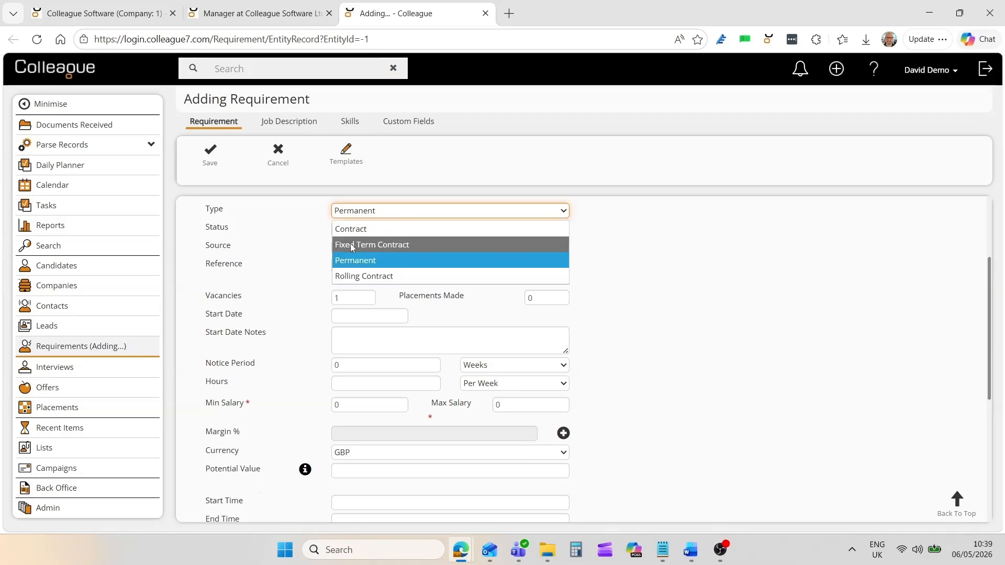
{"action": "left_click", "coordinate": [351, 244]}
{"action": "left_click", "coordinate": [351, 219]}
{"action": "left_click", "coordinate": [351, 228]}
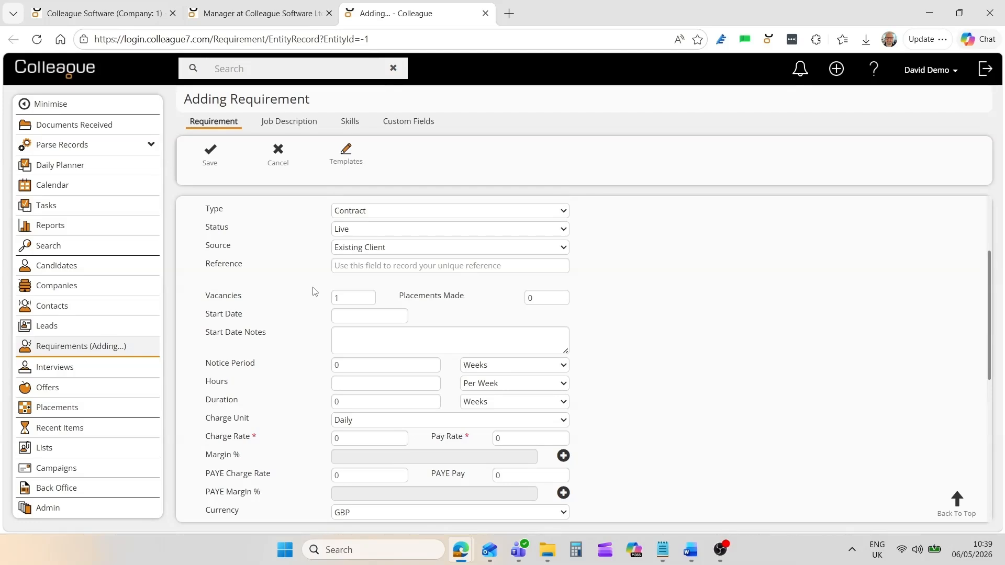
Set start date 31 May 2026 with note ASAP, notice period 12 and 37 weekly hours.
{"action": "left_click", "coordinate": [342, 304]}
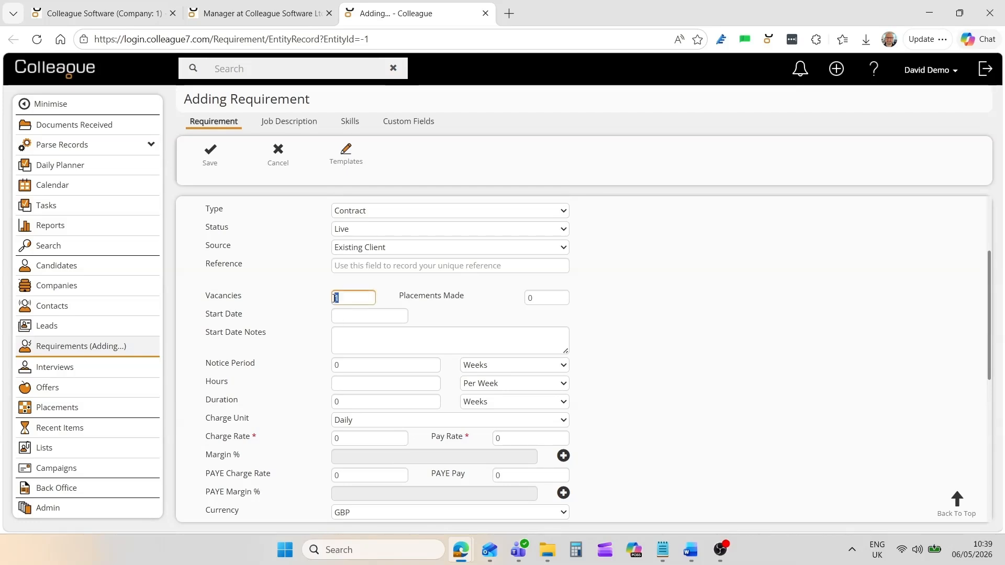
{"action": "left_click", "coordinate": [341, 318]}
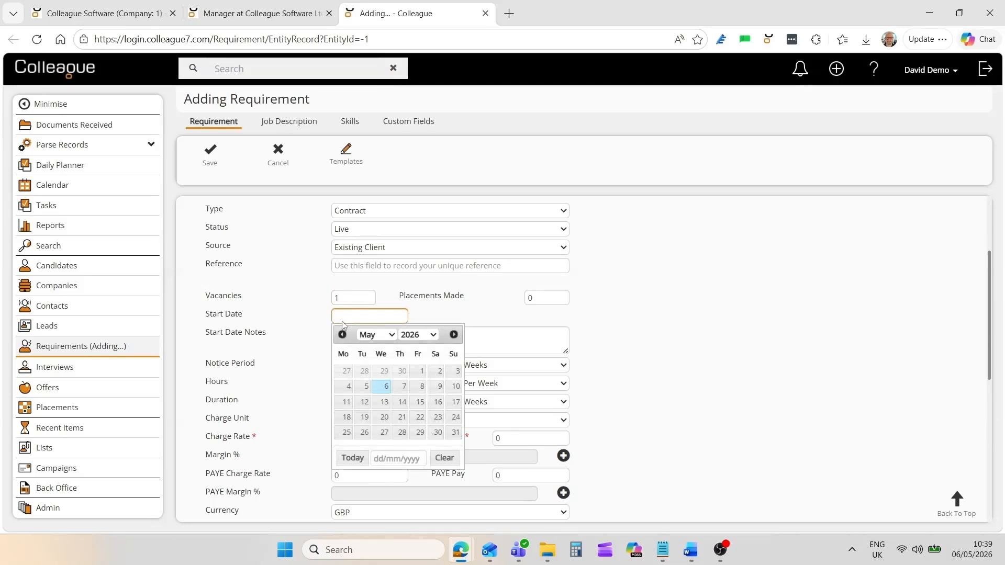
{"action": "left_click", "coordinate": [455, 432]}
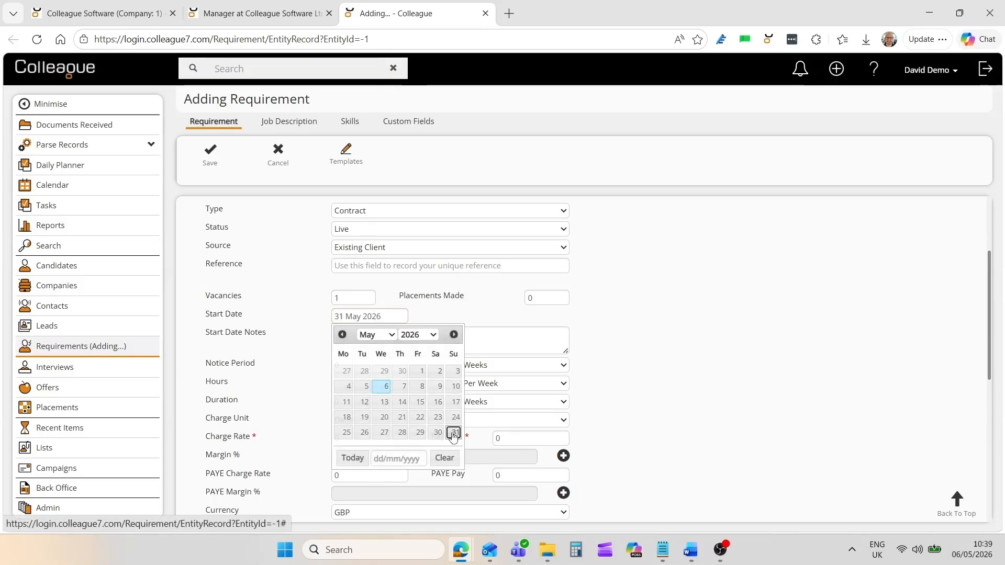
{"action": "left_click", "coordinate": [366, 335]}
{"action": "type", "text": "ASAP"}
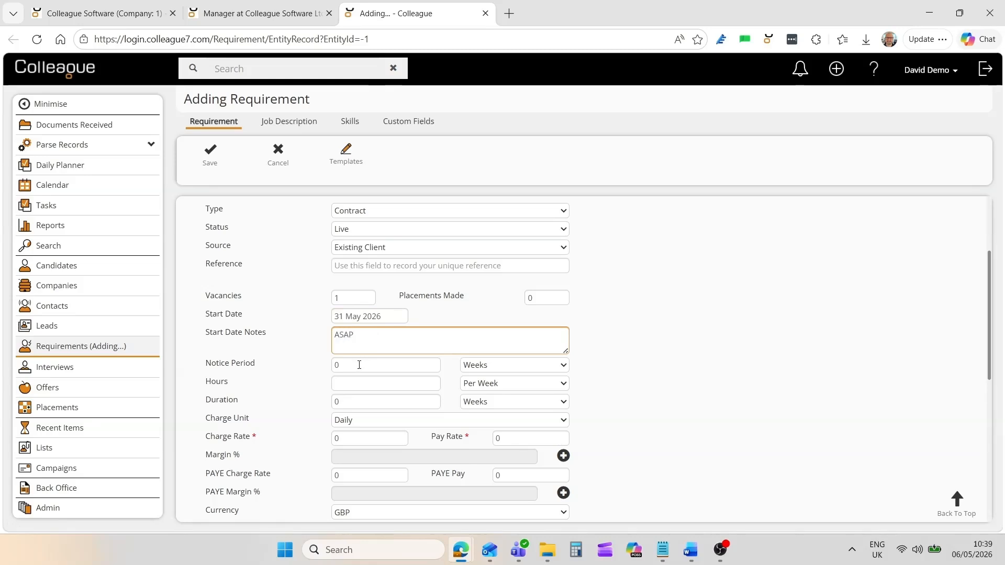
{"action": "left_click", "coordinate": [359, 364]}
{"action": "type", "text": "12"}
{"action": "left_click", "coordinate": [345, 387]}
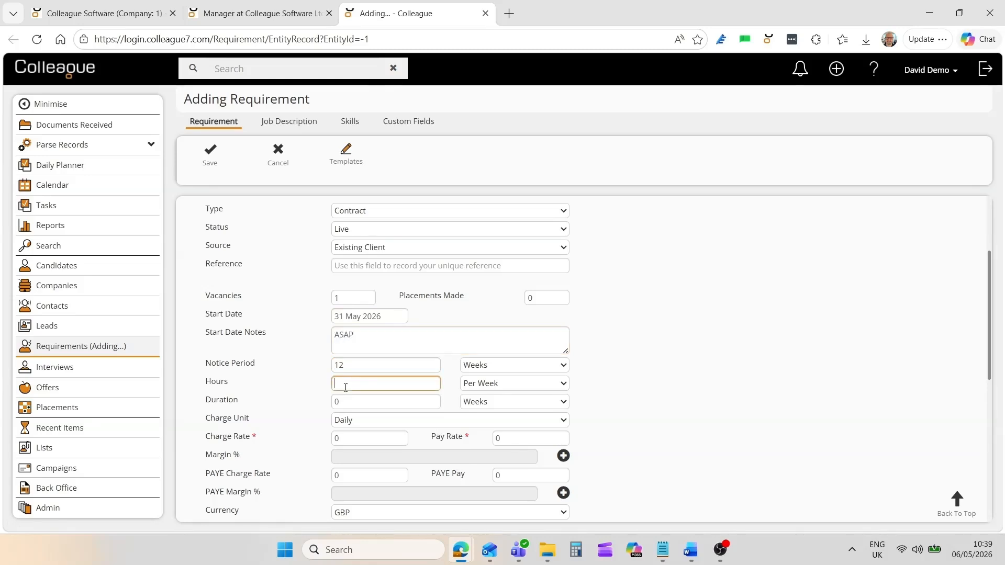
{"action": "type", "text": "37"}
{"action": "left_click", "coordinate": [322, 416]}
Set duration to 12 Months, charge rate 150 and pay rate 135.
{"action": "double_click", "coordinate": [350, 402]}
{"action": "left_click", "coordinate": [478, 404]}
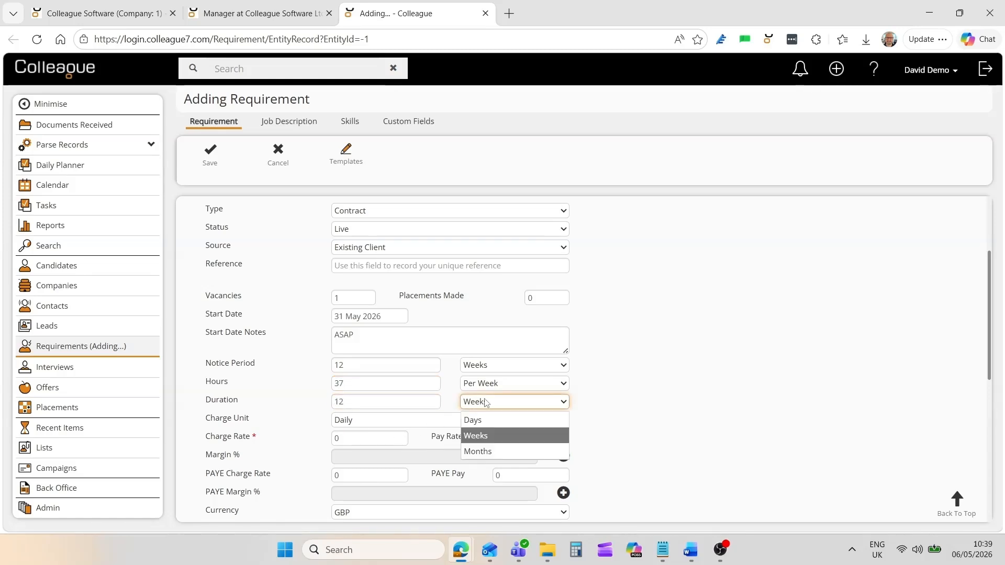
{"action": "left_click", "coordinate": [481, 450]}
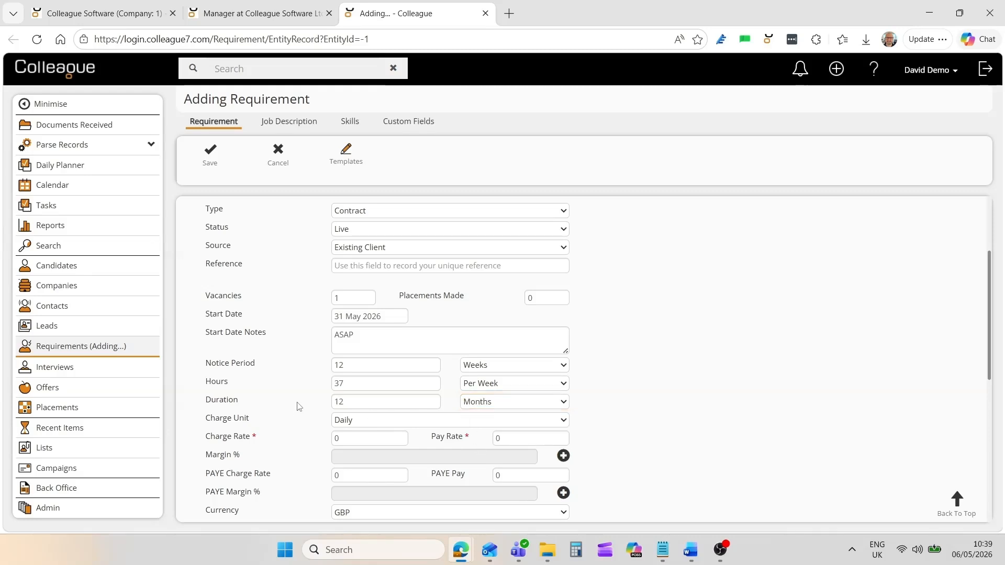
{"action": "left_click", "coordinate": [341, 441]}
{"action": "type", "text": "15"}
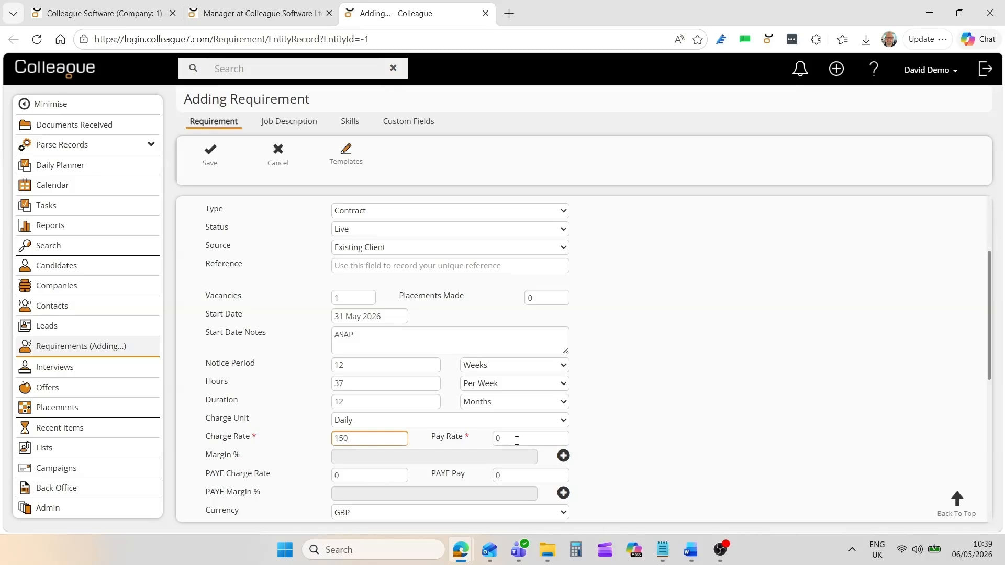
{"action": "left_click", "coordinate": [523, 437]}
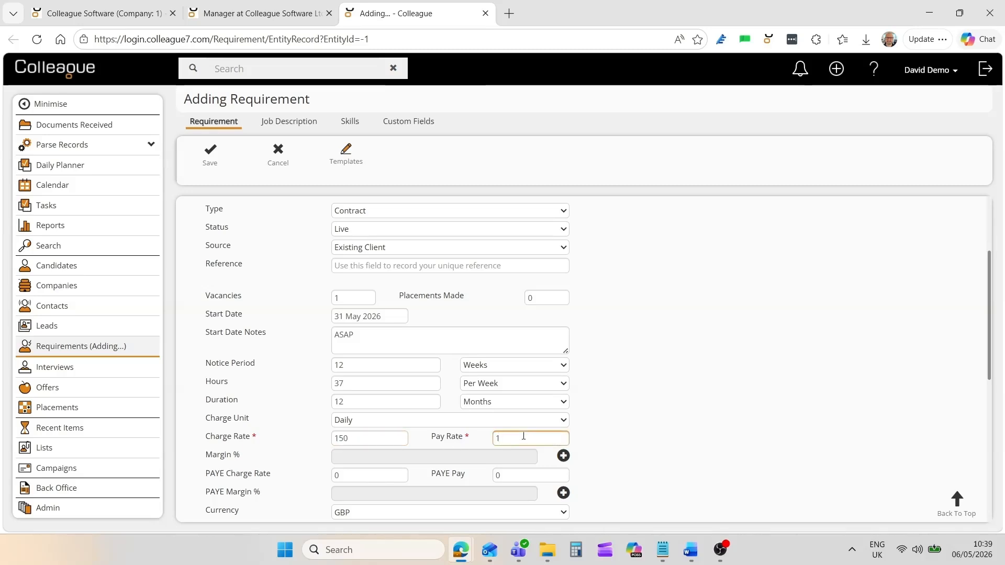
{"action": "type", "text": "135"}
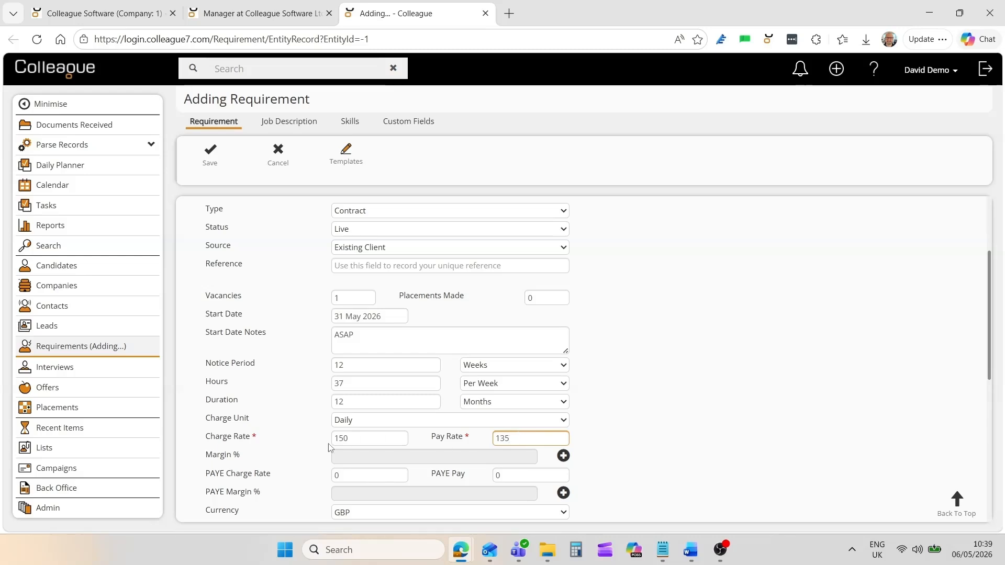
{"action": "left_click", "coordinate": [300, 448]}
{"action": "scroll", "coordinate": [464, 381], "scroll_direction": "up", "scroll_amount": 3}
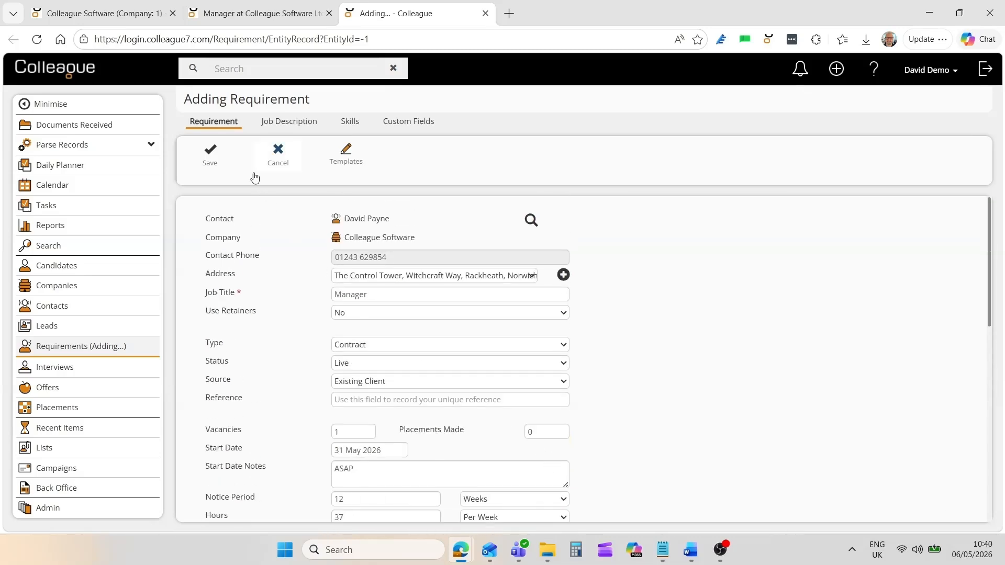
Save the requirement and set its IR35 Status to Inside.
{"action": "left_click", "coordinate": [214, 164]}
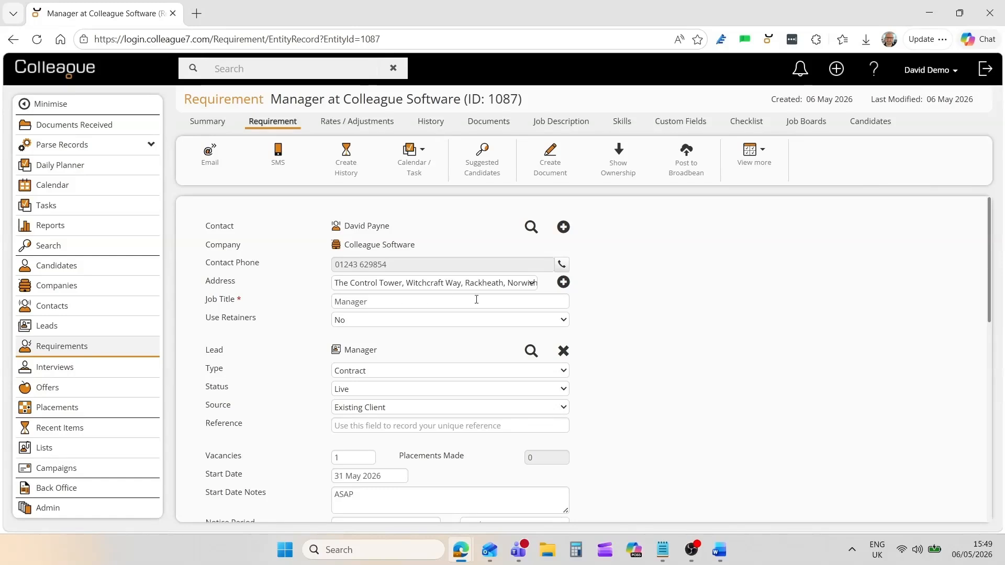
{"action": "left_click_drag", "start_coordinate": [990, 299], "coordinate": [977, 461]}
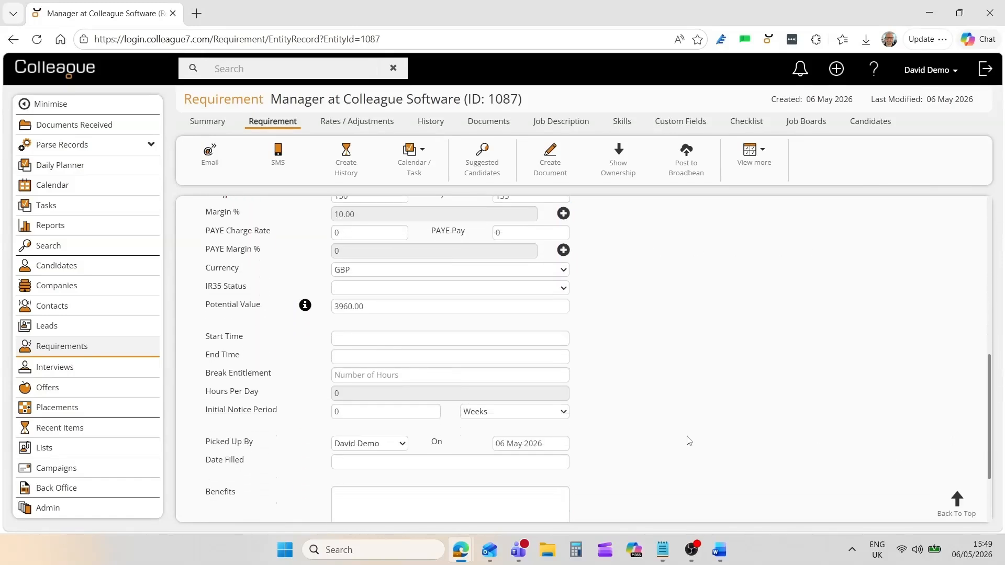
{"action": "left_click", "coordinate": [351, 292]}
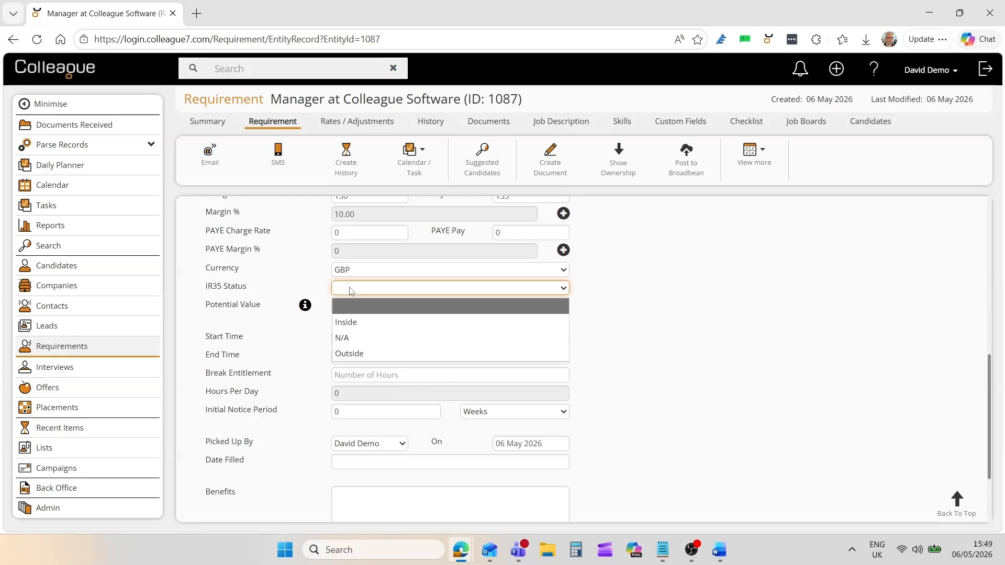
{"action": "left_click", "coordinate": [350, 323]}
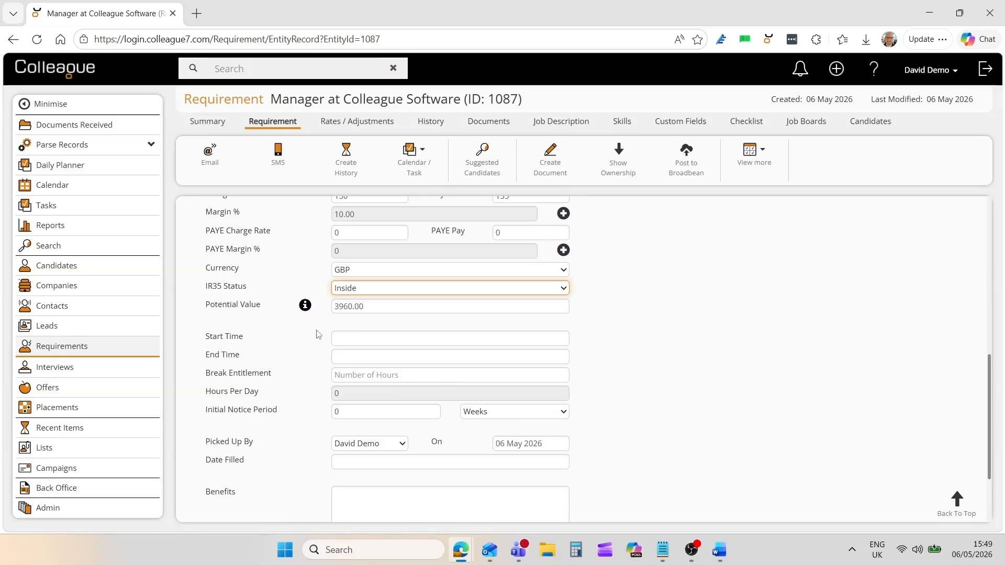
{"action": "left_click", "coordinate": [317, 330]}
Leave the start time empty, set Initial Notice Period to 4, and view Rates / Adjustments.
{"action": "left_click", "coordinate": [343, 341]}
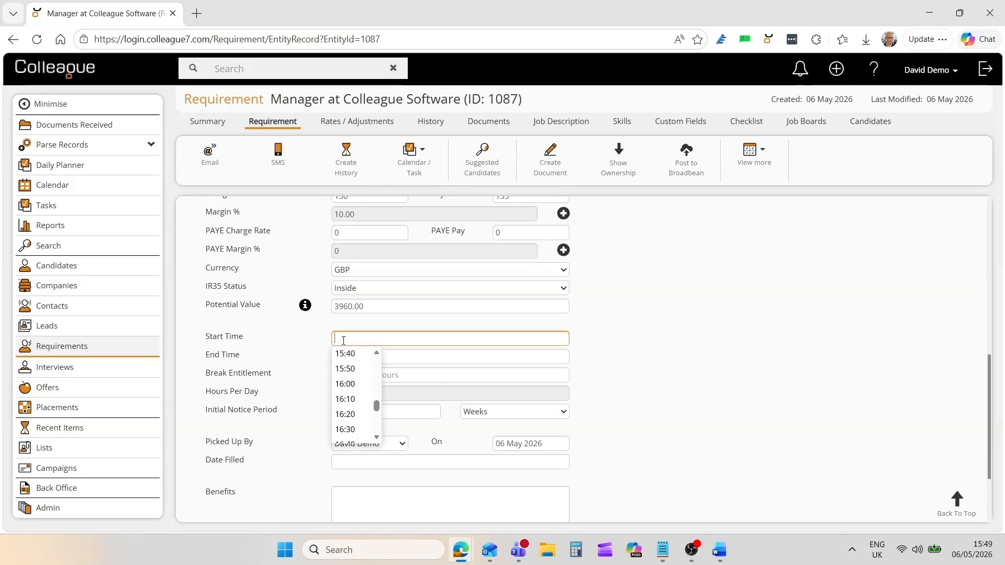
{"action": "left_click", "coordinate": [376, 366]}
{"action": "left_click", "coordinate": [377, 367]}
{"action": "left_click", "coordinate": [377, 367]}
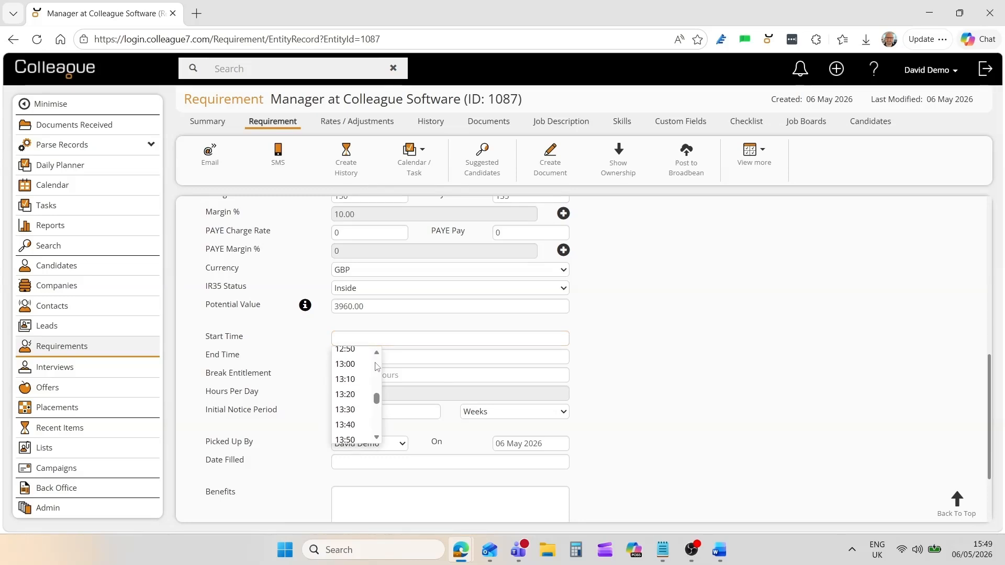
{"action": "left_click", "coordinate": [308, 358]}
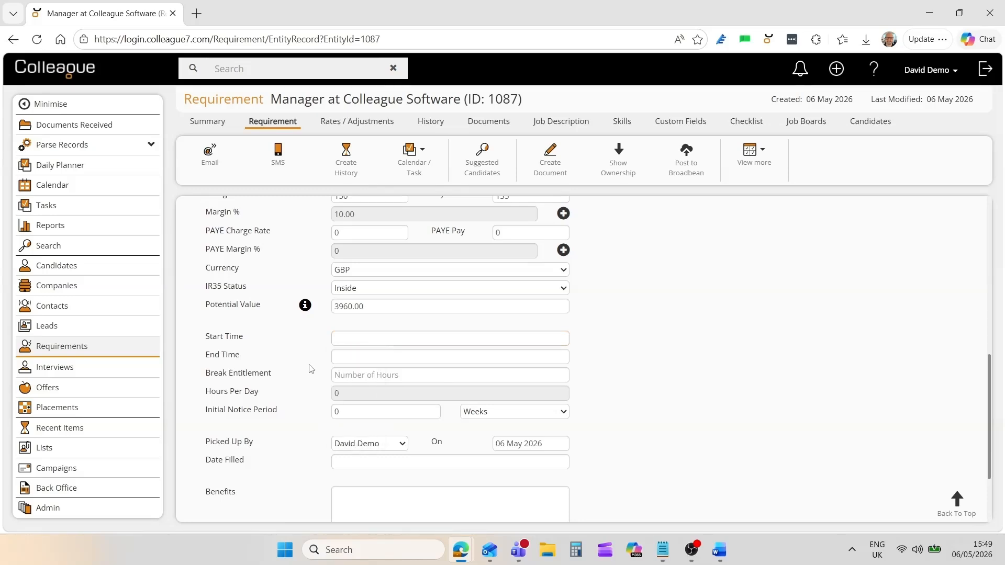
{"action": "left_click", "coordinate": [348, 412]}
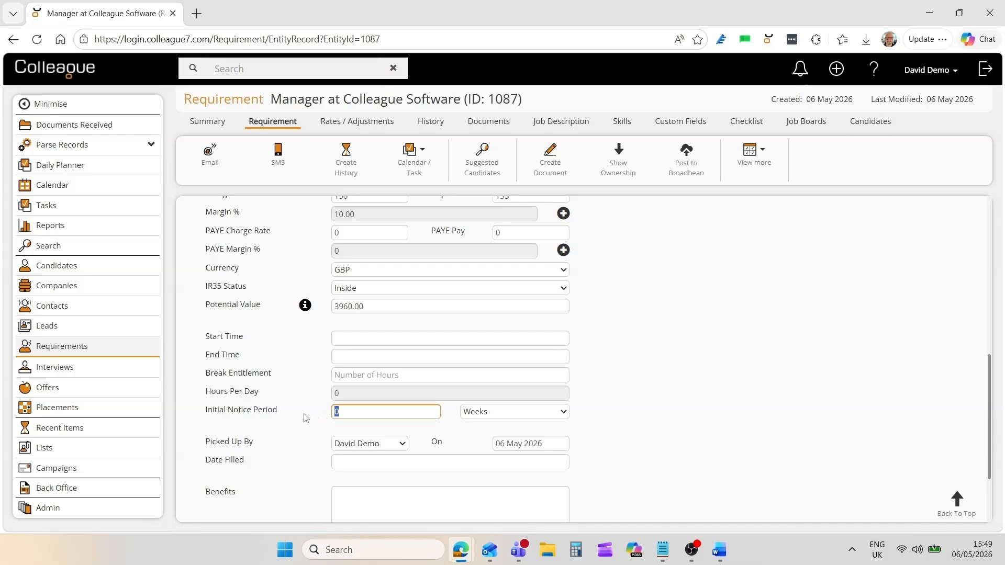
{"action": "type", "text": "4"}
{"action": "left_click", "coordinate": [297, 407]}
{"action": "scroll", "coordinate": [301, 387], "scroll_direction": "up", "scroll_amount": 10}
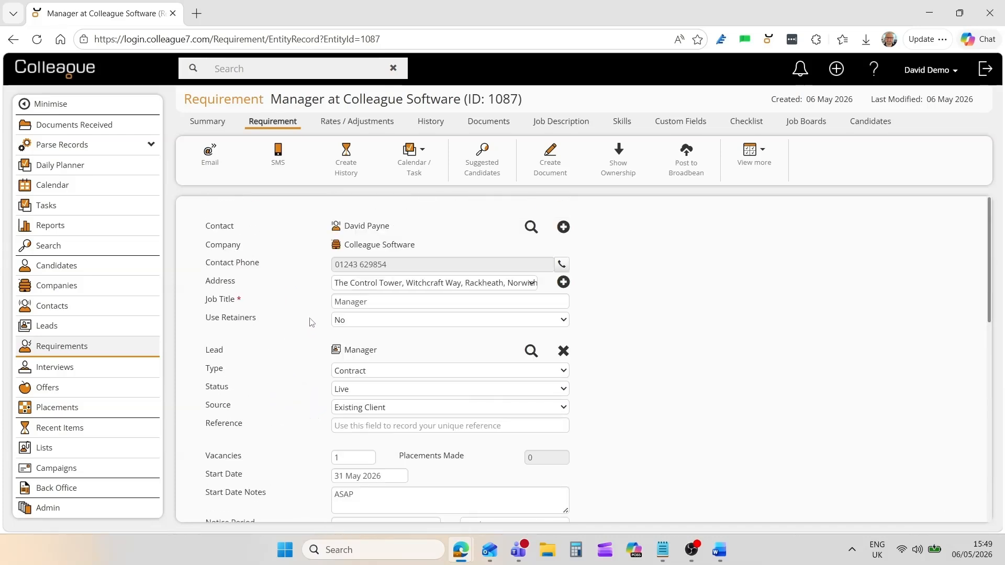
{"action": "left_click", "coordinate": [344, 122]}
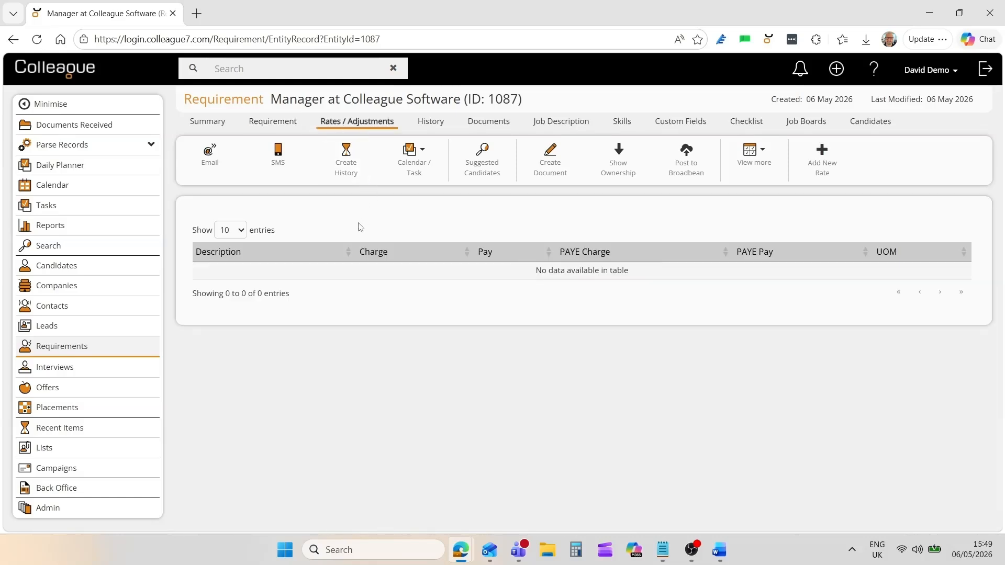
Add an Overtime rate with charge rate 200 and pay rate 175.
{"action": "left_click", "coordinate": [821, 160]}
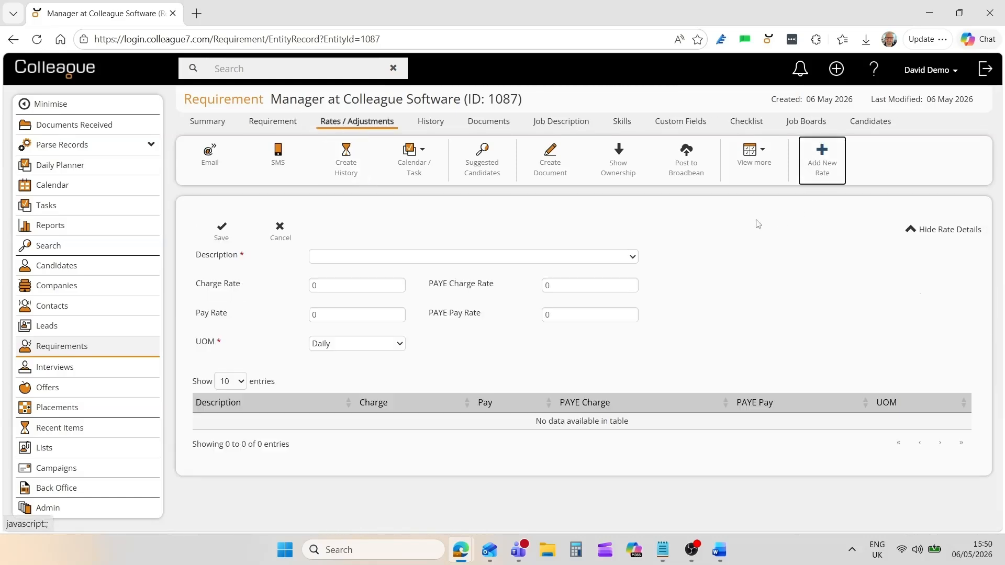
{"action": "left_click", "coordinate": [346, 261]}
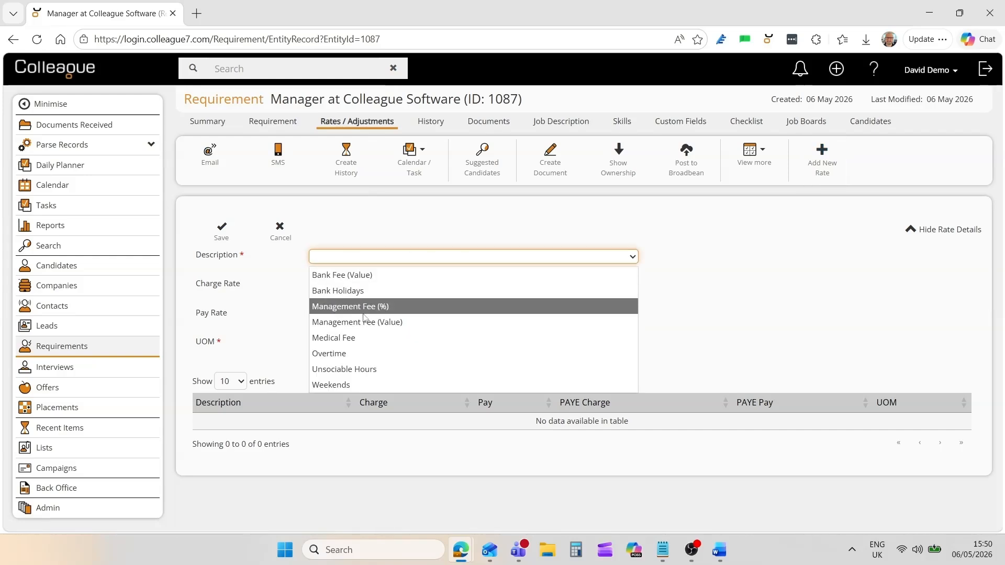
{"action": "left_click", "coordinate": [348, 356]}
{"action": "left_click", "coordinate": [334, 286]}
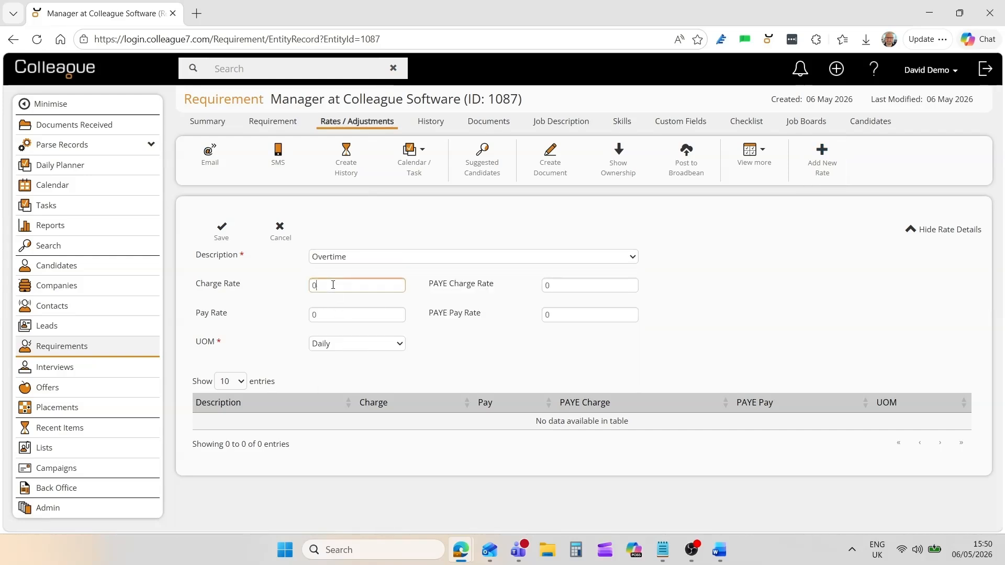
{"action": "type", "text": "200"}
{"action": "left_click", "coordinate": [333, 314]}
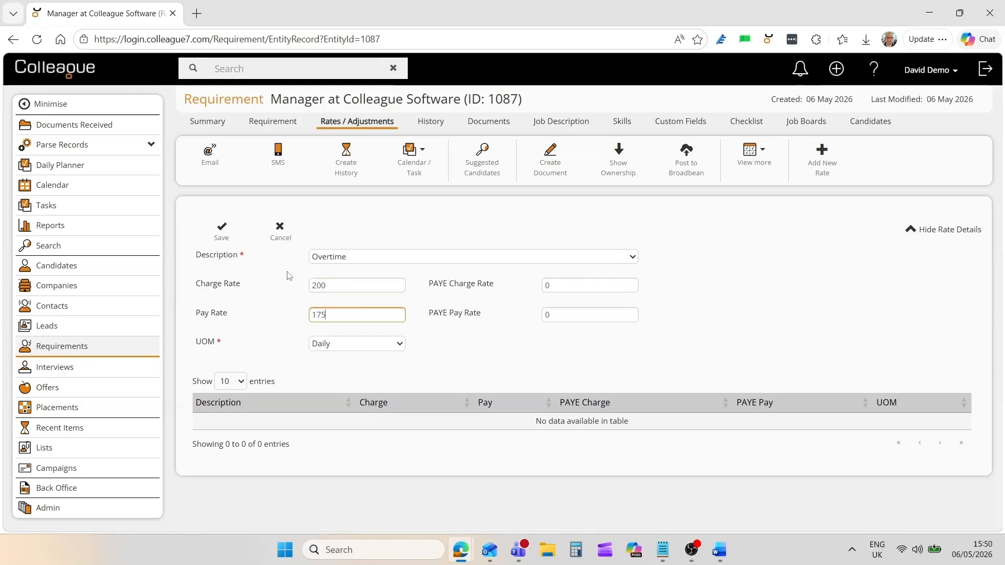
{"action": "type", "text": "175"}
{"action": "left_click", "coordinate": [224, 230]}
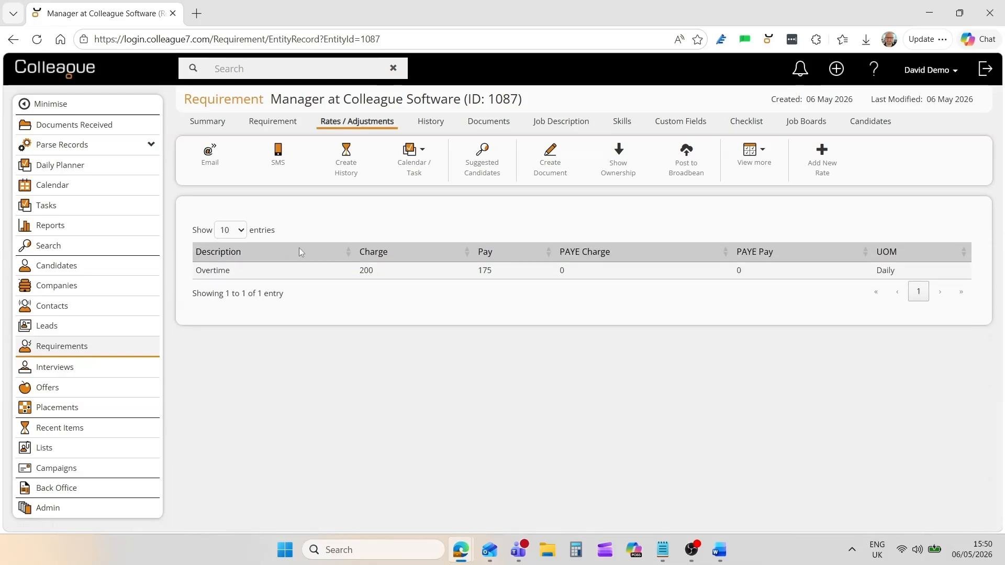
Upload 'Software Developer - Job Specification with Salary.docx' to the requirement's documents.
{"action": "left_click", "coordinate": [429, 126]}
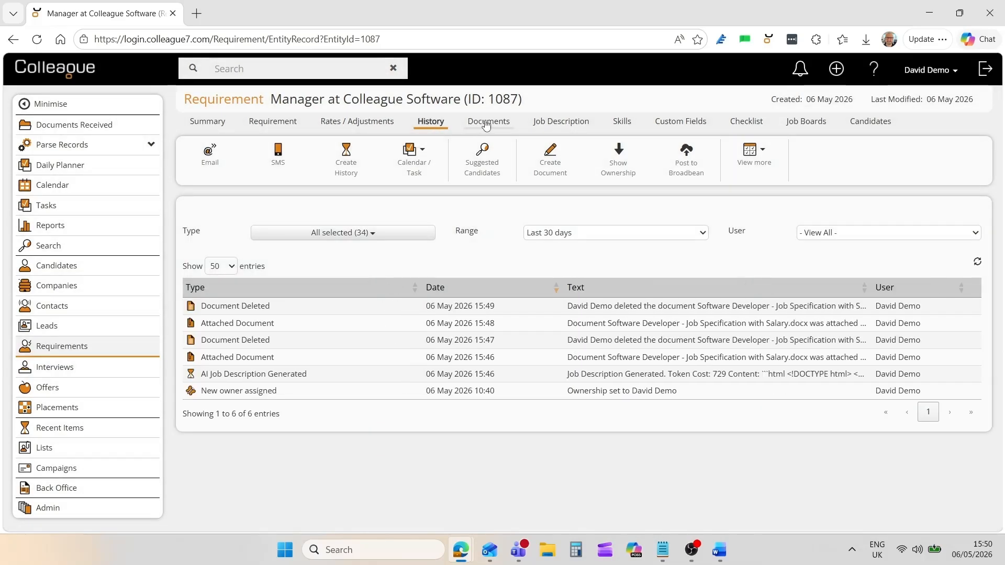
{"action": "left_click", "coordinate": [487, 125]}
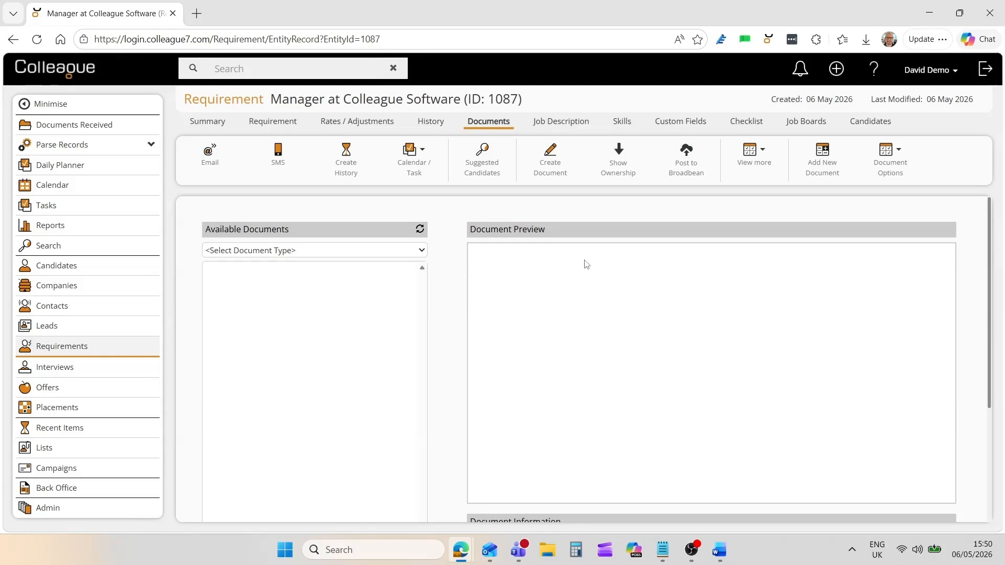
{"action": "left_click", "coordinate": [824, 168]}
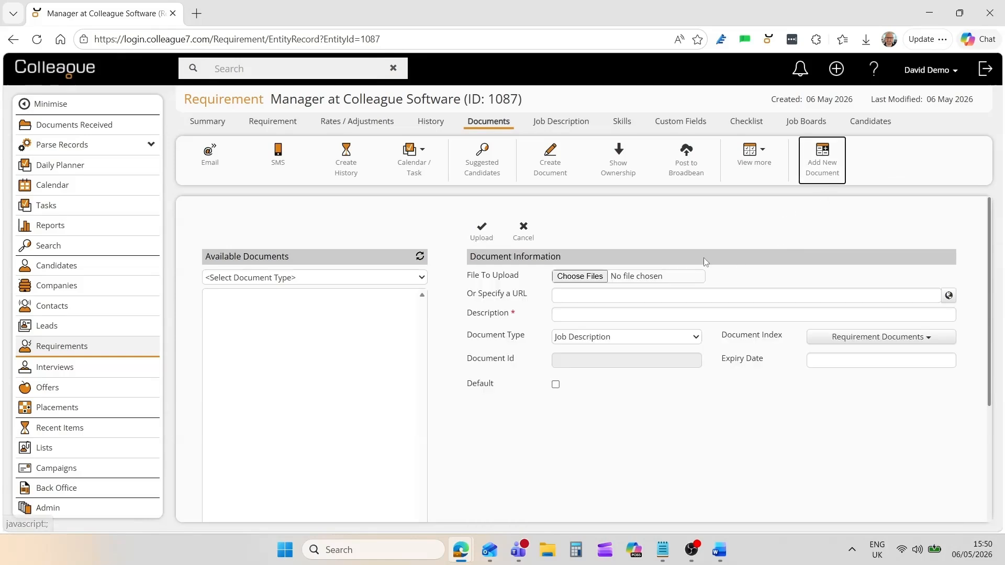
{"action": "left_click", "coordinate": [590, 277]}
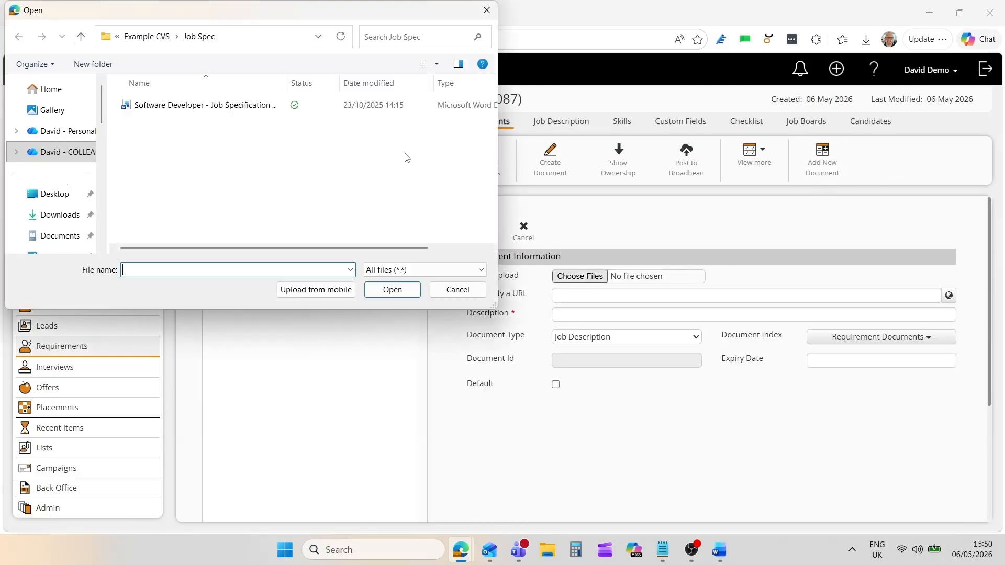
{"action": "double_click", "coordinate": [277, 114]}
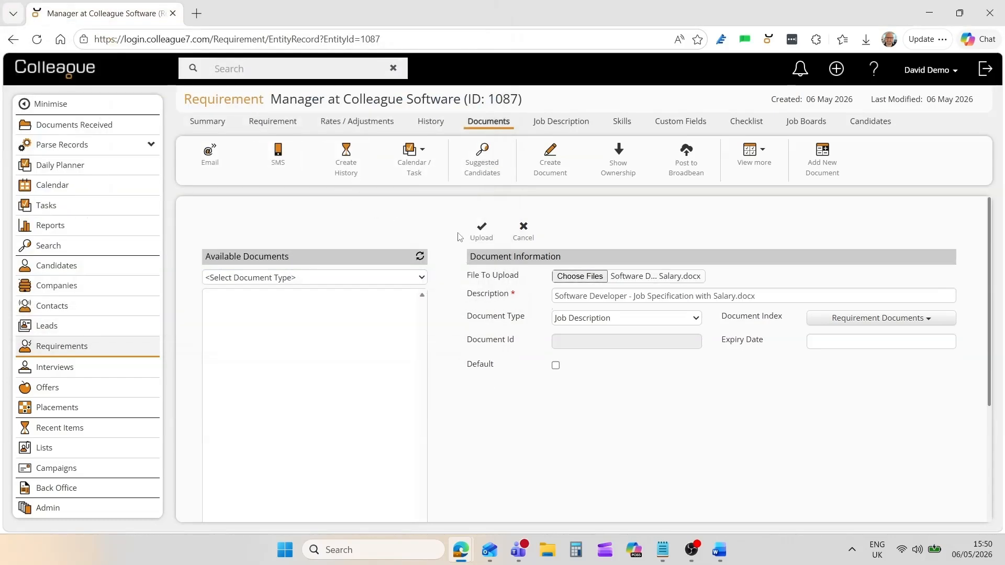
{"action": "left_click", "coordinate": [480, 233]}
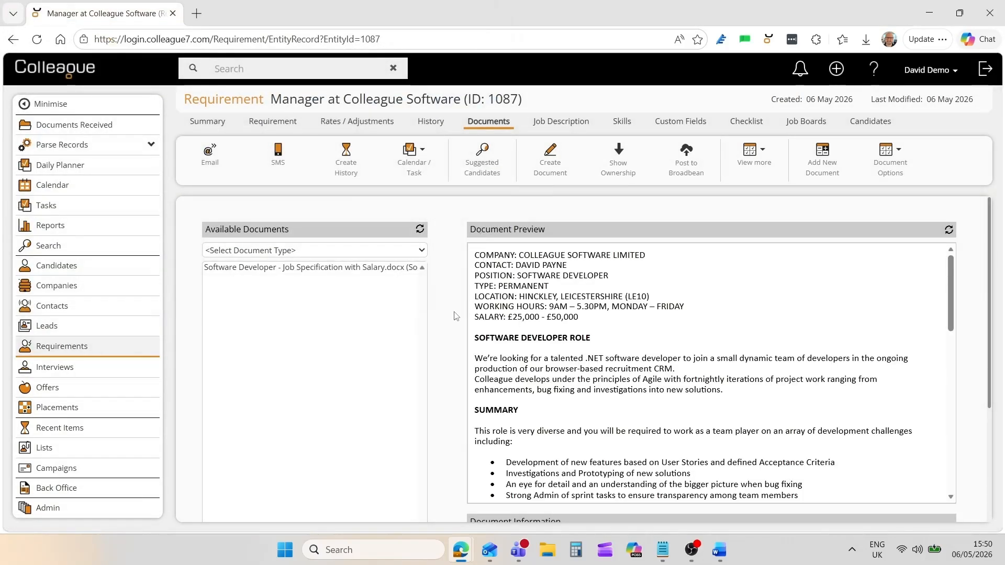
Run a Skills scan on the uploaded job specification document.
{"action": "left_click", "coordinate": [375, 267]}
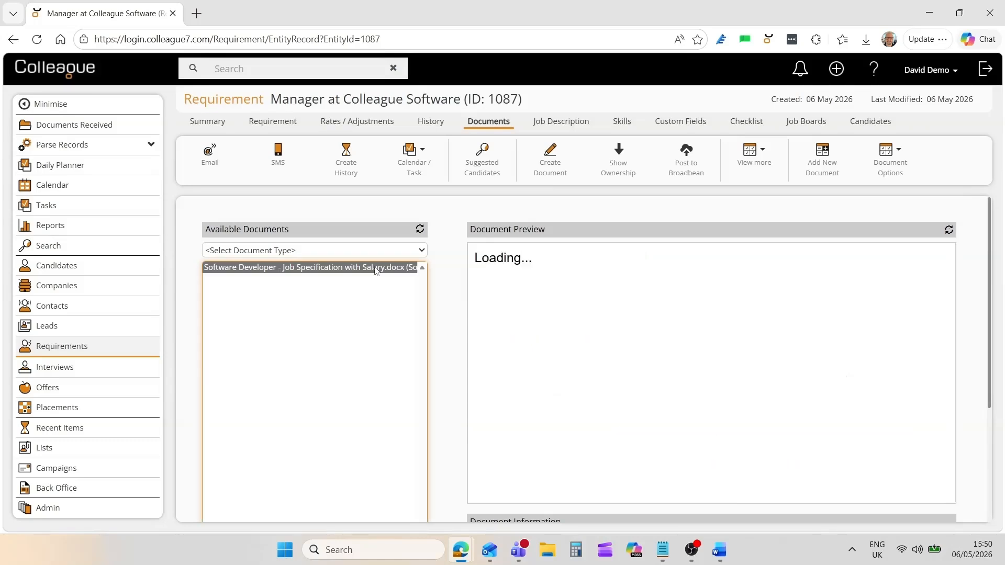
{"action": "right_click", "coordinate": [376, 268]}
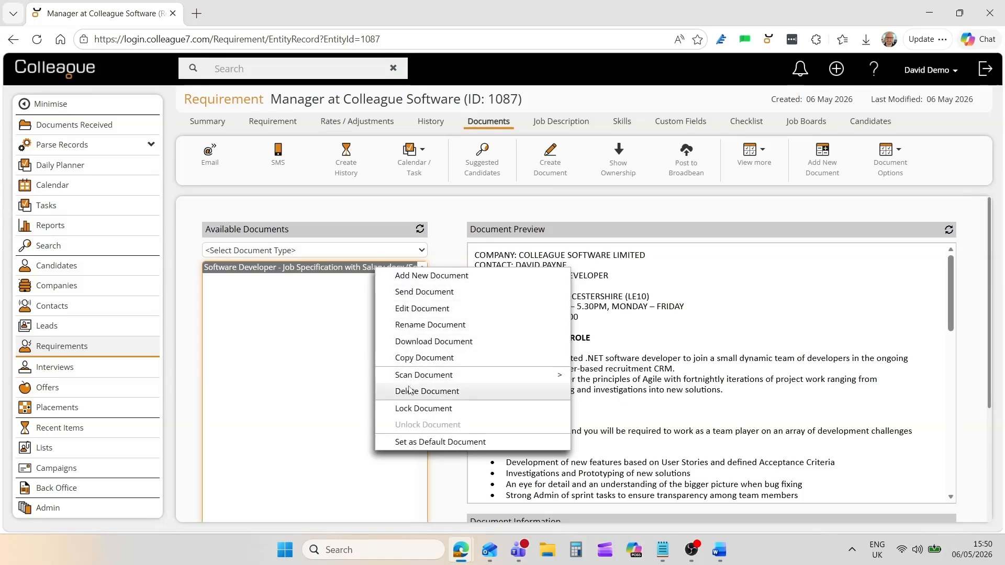
{"action": "mouse_move", "coordinate": [440, 378]}
{"action": "left_click", "coordinate": [600, 376]}
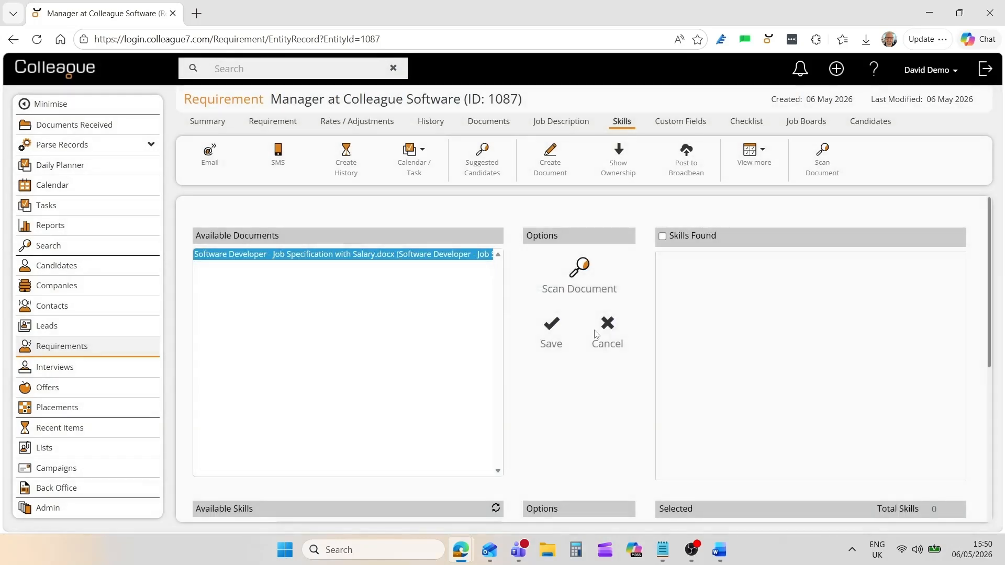
Scan the job spec, save the skills .Net, C#, Javascript, Microsoft Azure and SAP Security, and view the Job Description.
{"action": "left_click", "coordinate": [583, 282]}
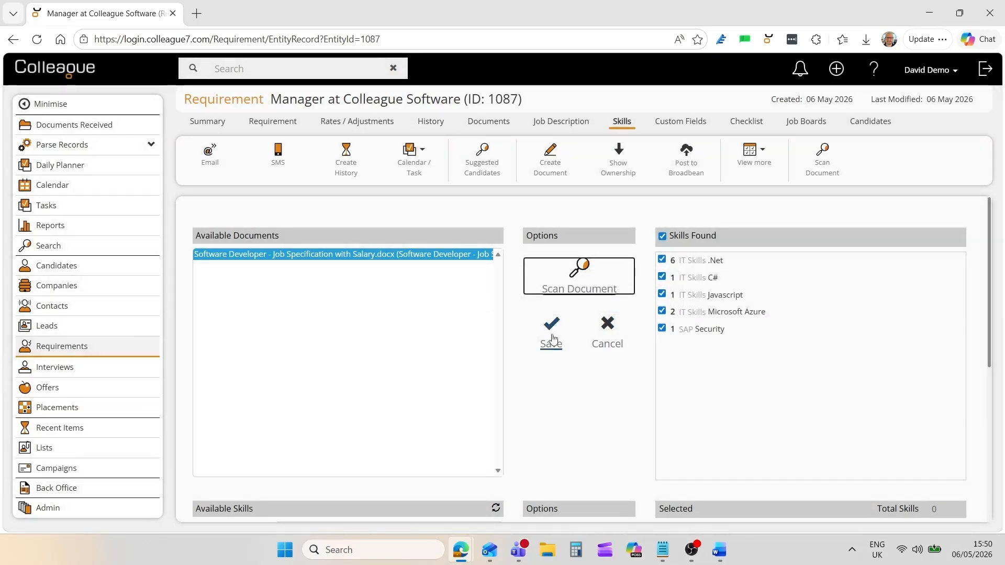
{"action": "left_click", "coordinate": [551, 335]}
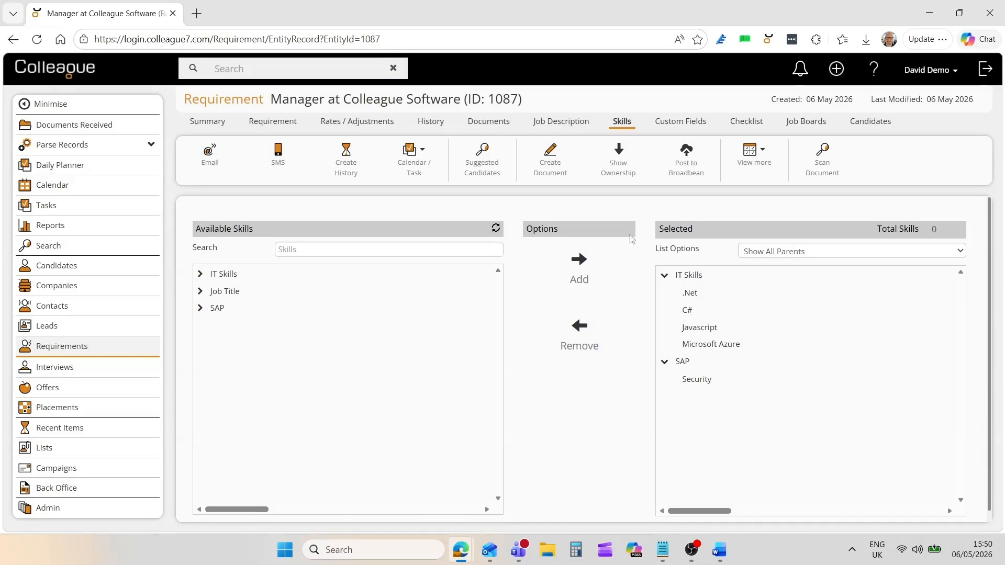
{"action": "left_click", "coordinate": [550, 123]}
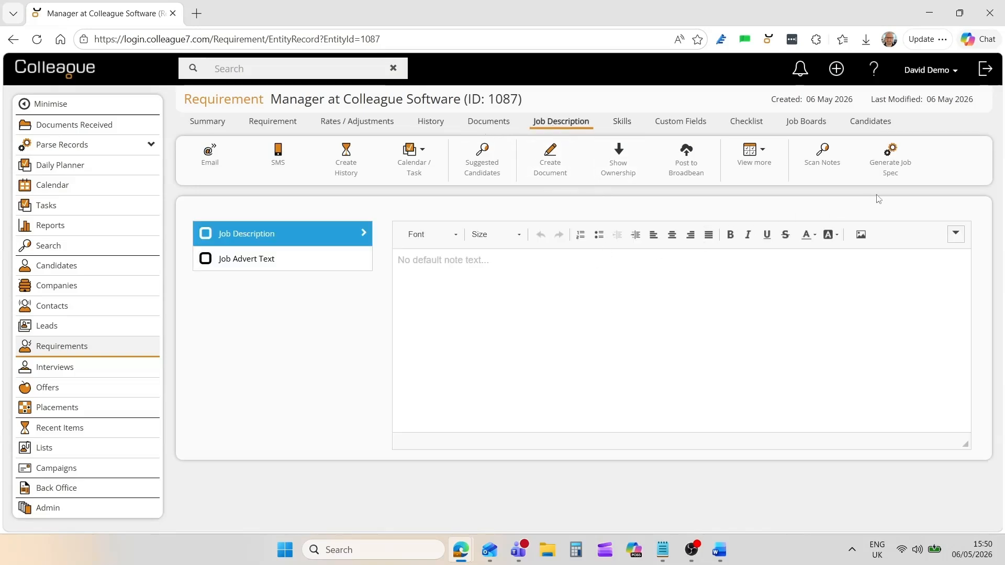
Generate a Manager job spec for Norwich and save it into the requirement's Job Description field.
{"action": "left_click", "coordinate": [891, 164]}
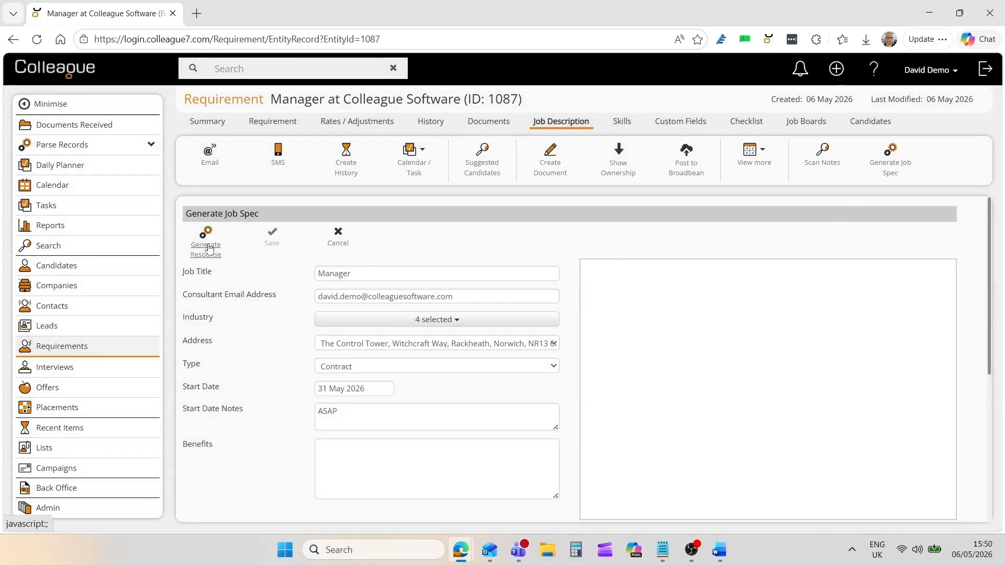
{"action": "left_click", "coordinate": [208, 248]}
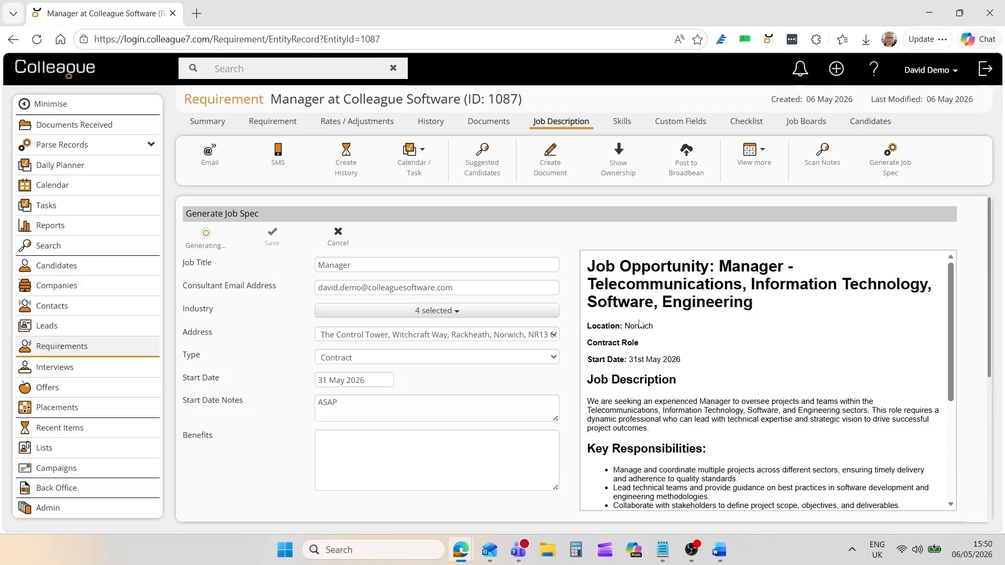
{"action": "scroll", "coordinate": [641, 320], "scroll_direction": "down", "scroll_amount": 5}
{"action": "scroll", "coordinate": [641, 321], "scroll_direction": "up", "scroll_amount": 4}
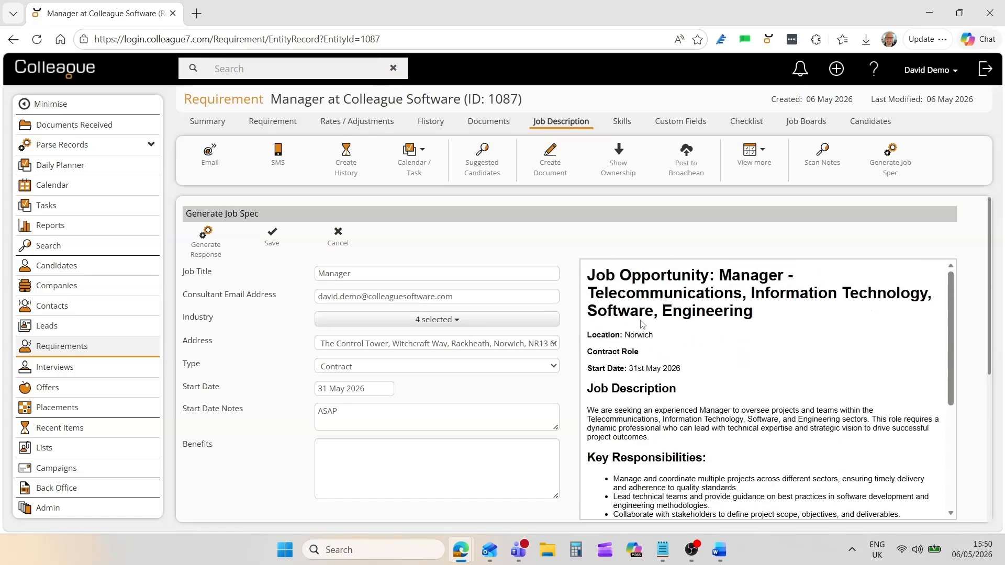
{"action": "left_click", "coordinate": [272, 241]}
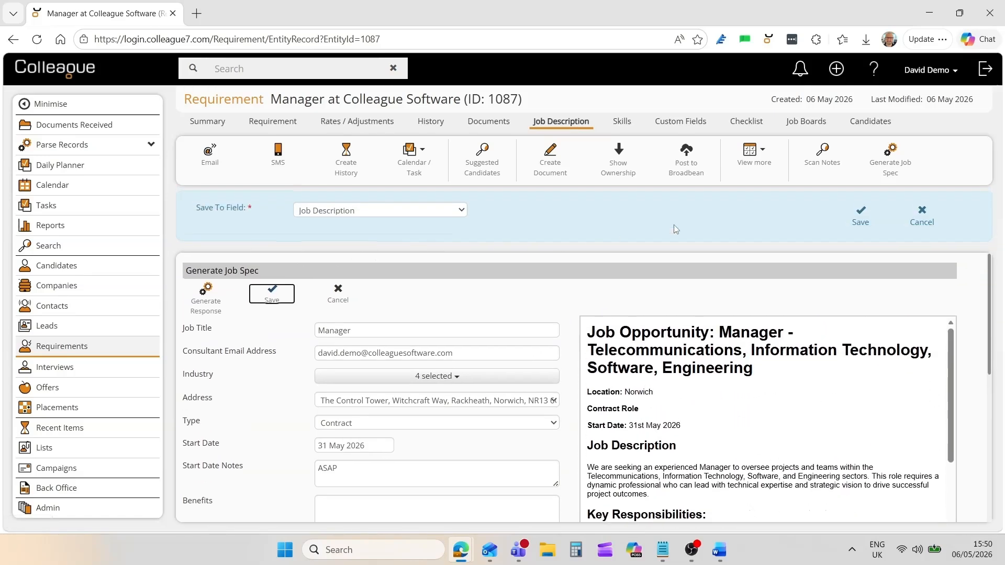
{"action": "left_click", "coordinate": [855, 223]}
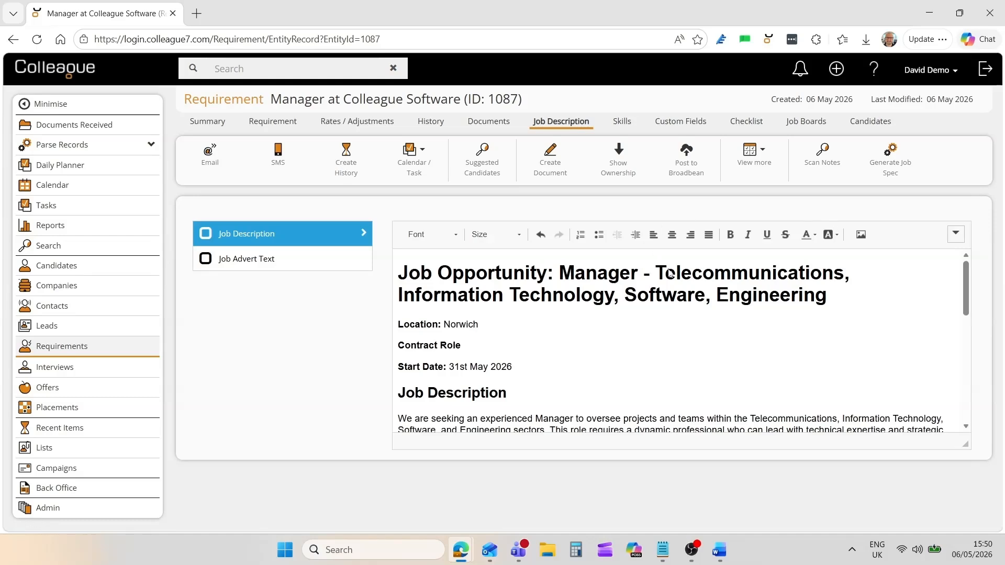
{"action": "left_click_drag", "start_coordinate": [966, 288], "coordinate": [976, 388]}
{"action": "scroll", "coordinate": [668, 255], "scroll_direction": "up", "scroll_amount": 10}
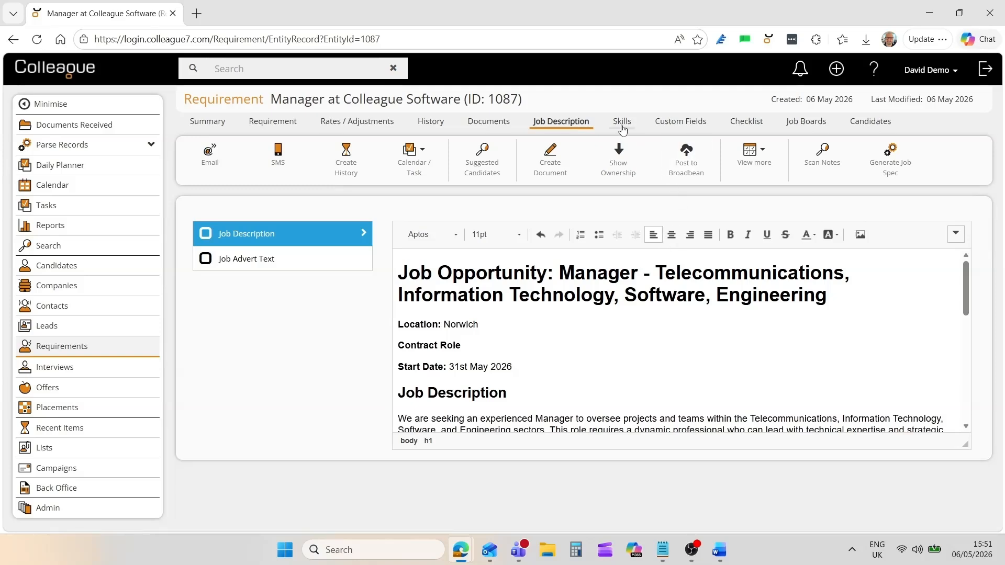
Check Custom Fields, Checklist and Candidates, then list suggested candidates ranked from 124 downward.
{"action": "left_click", "coordinate": [667, 125]}
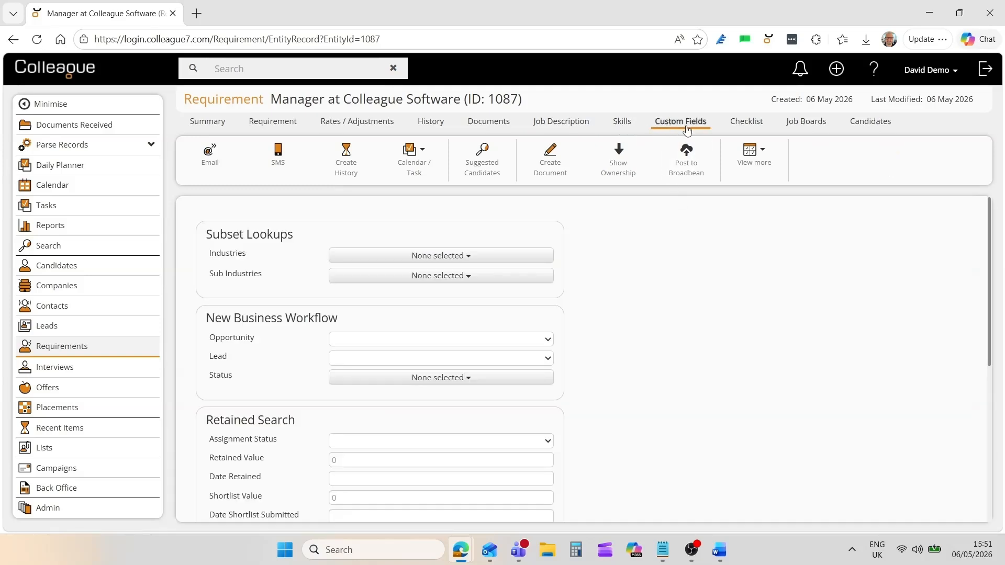
{"action": "left_click", "coordinate": [740, 125]}
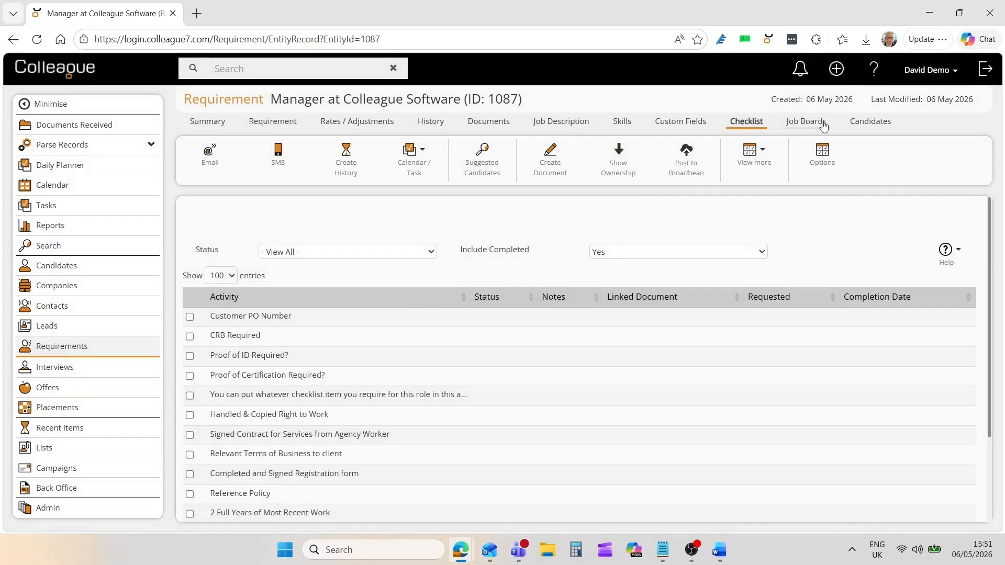
{"action": "left_click", "coordinate": [870, 123]}
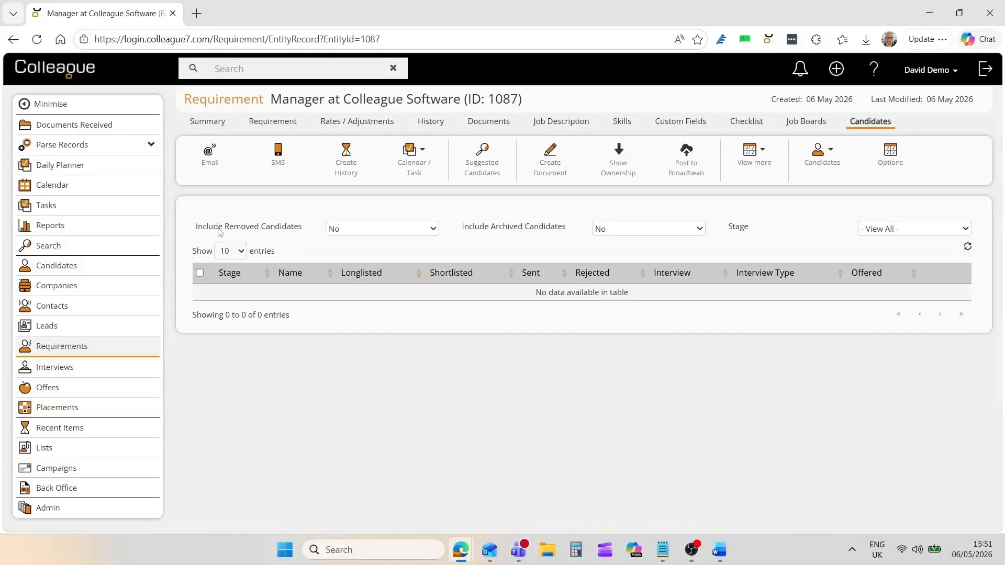
{"action": "left_click", "coordinate": [482, 159]}
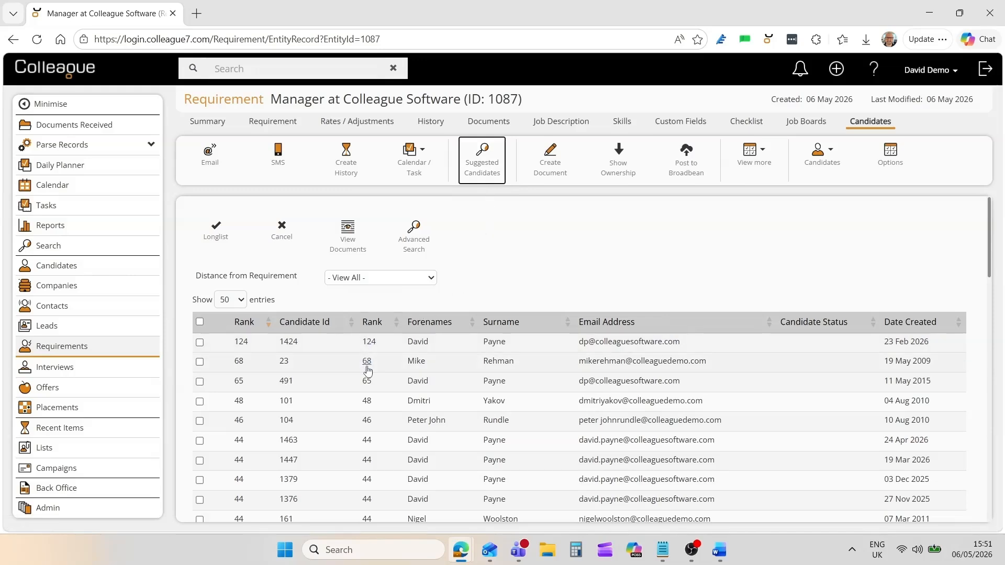
Tick the four top-ranked candidates (124, 68, 65, 48) and review a CV's keyword hits as text.
{"action": "left_click", "coordinate": [199, 342]}
{"action": "left_click", "coordinate": [199, 362]}
{"action": "left_click", "coordinate": [200, 381]}
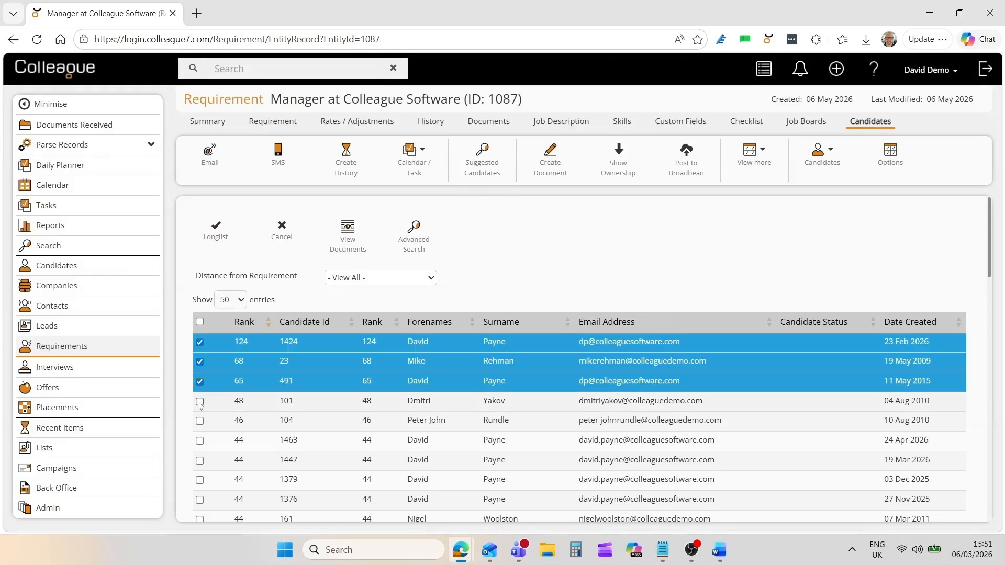
{"action": "left_click", "coordinate": [199, 401]}
{"action": "left_click", "coordinate": [352, 246]}
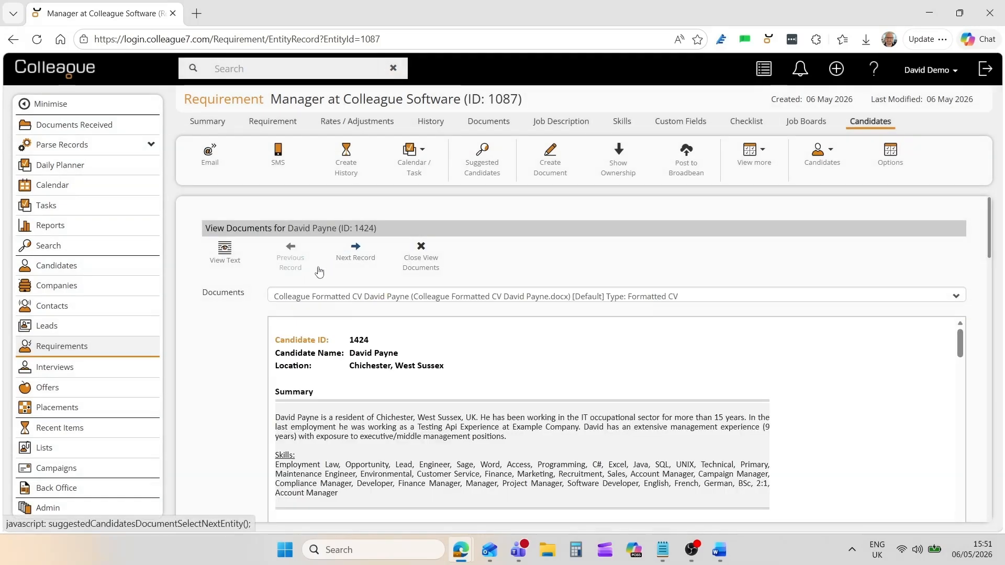
{"action": "scroll", "coordinate": [243, 364], "scroll_direction": "down", "scroll_amount": 1}
{"action": "scroll", "coordinate": [243, 366], "scroll_direction": "up", "scroll_amount": 1}
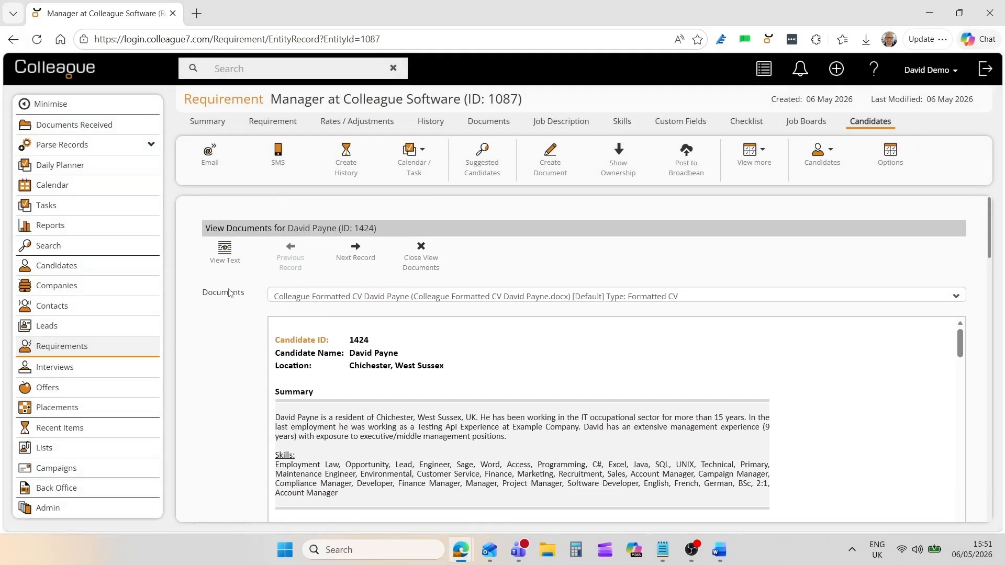
{"action": "left_click", "coordinate": [224, 262]}
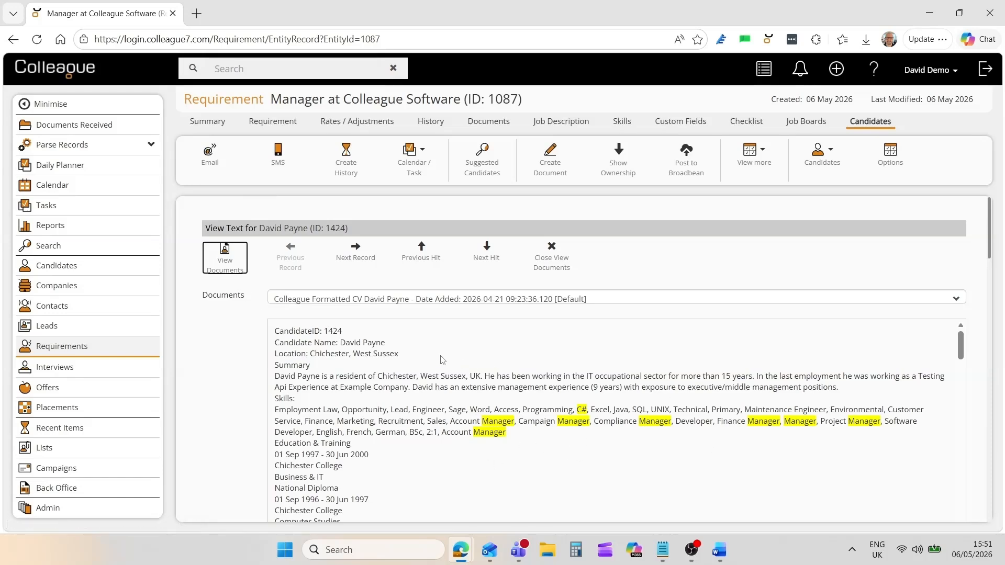
{"action": "left_click", "coordinate": [550, 267]}
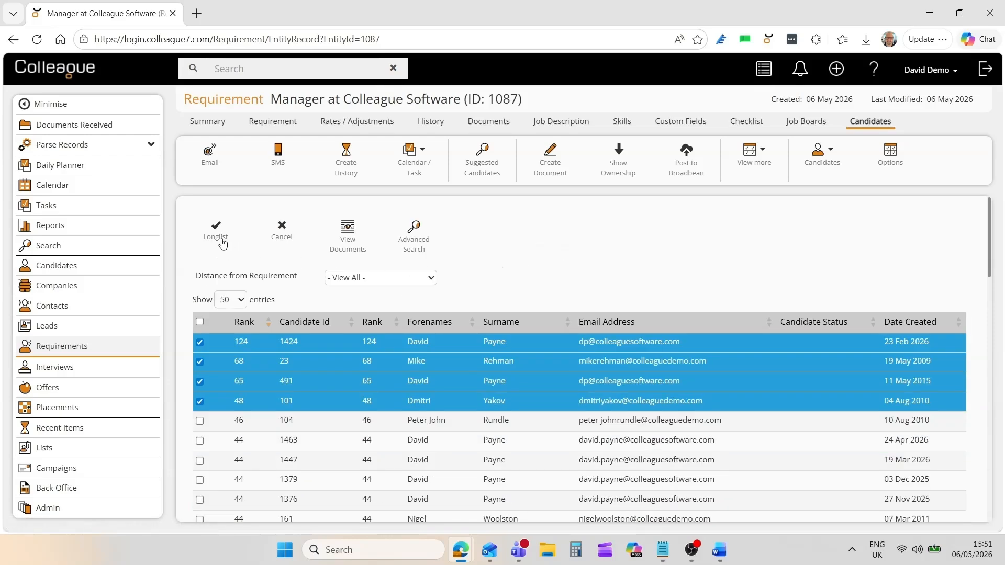
Longlist the four ticked candidates, accepting the previous-placements warning.
{"action": "left_click", "coordinate": [222, 242]}
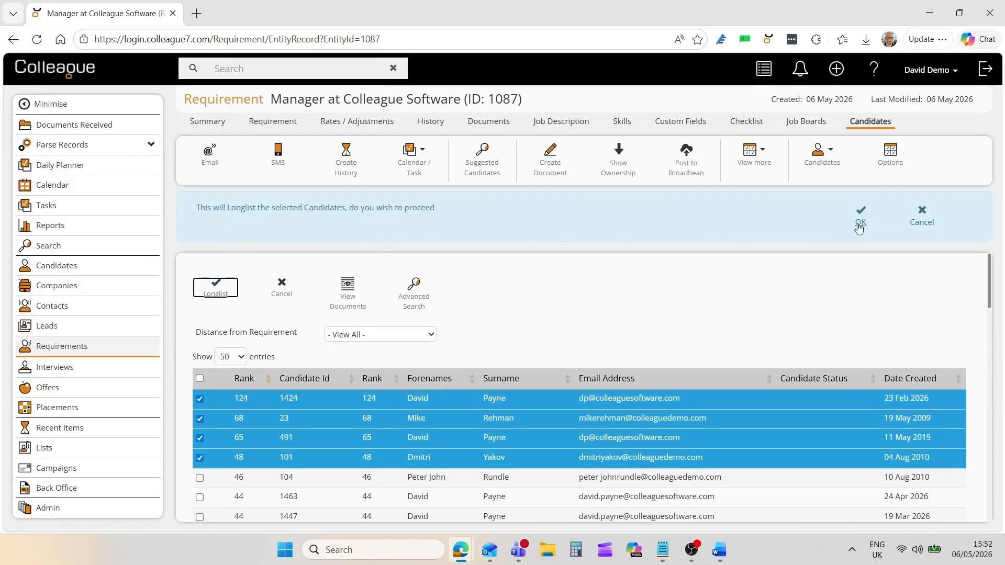
{"action": "left_click", "coordinate": [858, 226]}
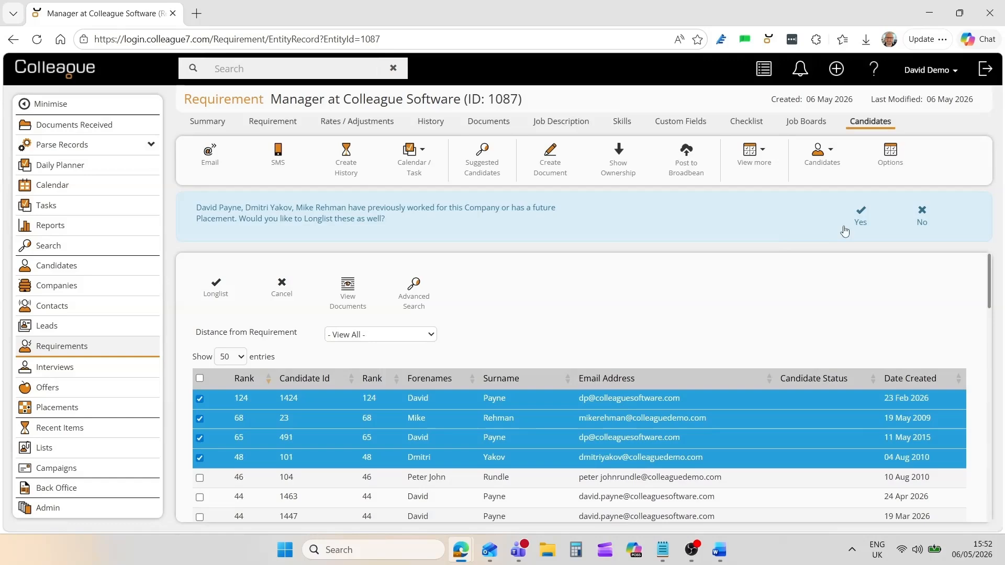
{"action": "left_click", "coordinate": [857, 223]}
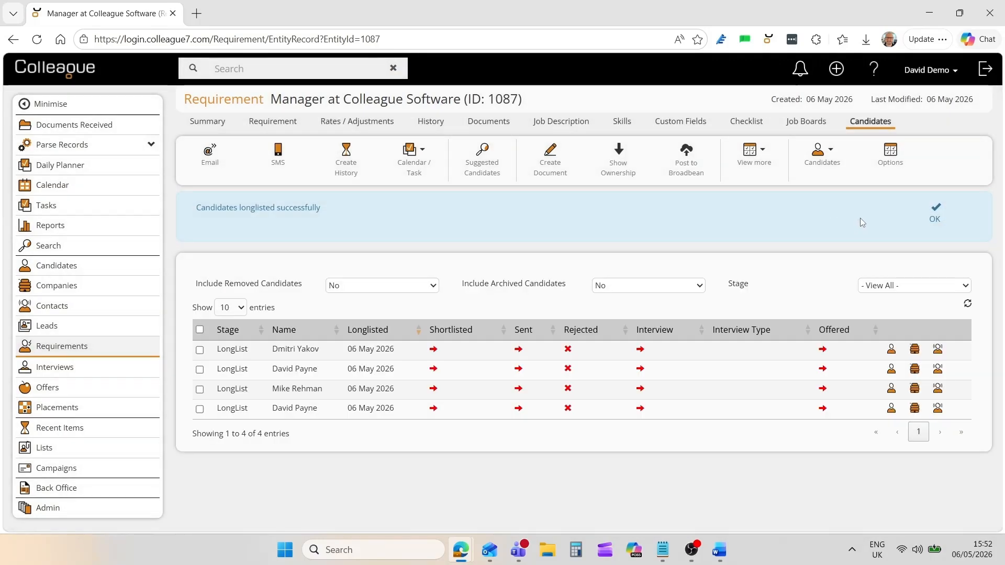
{"action": "left_click", "coordinate": [936, 217]}
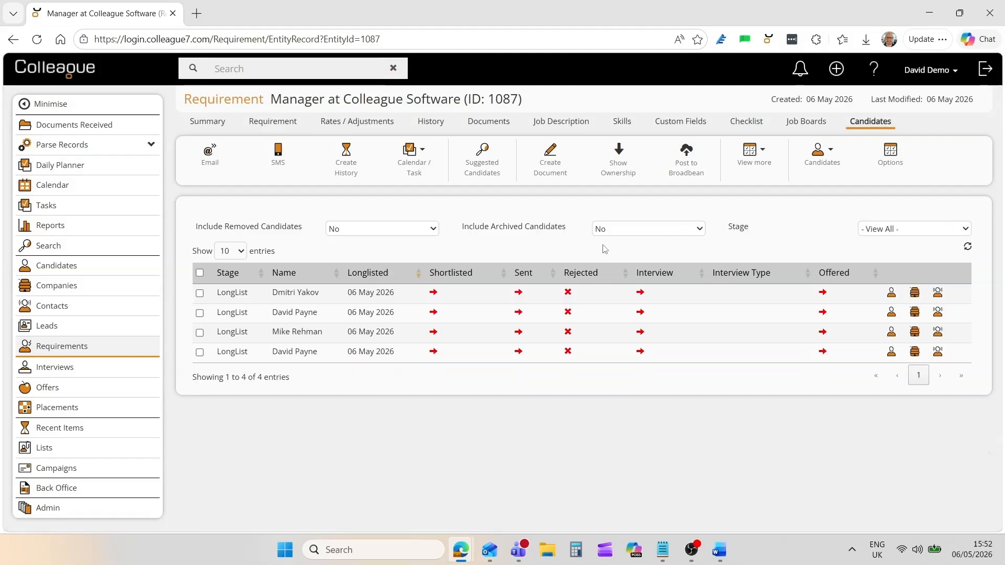
Longlist both candidates from the Great Candidates list, accepting the company-history warning.
{"action": "left_click", "coordinate": [821, 153]}
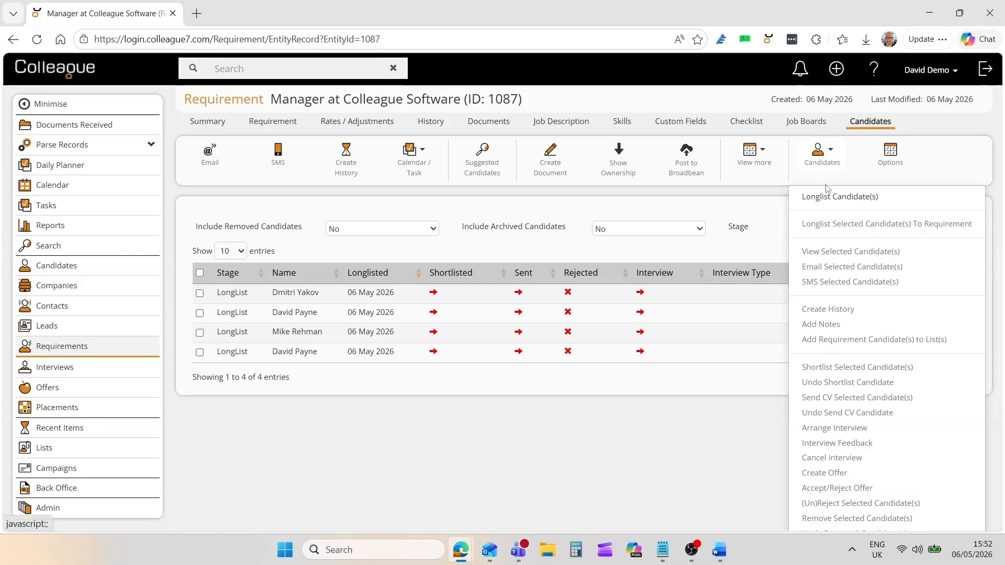
{"action": "left_click", "coordinate": [828, 199]}
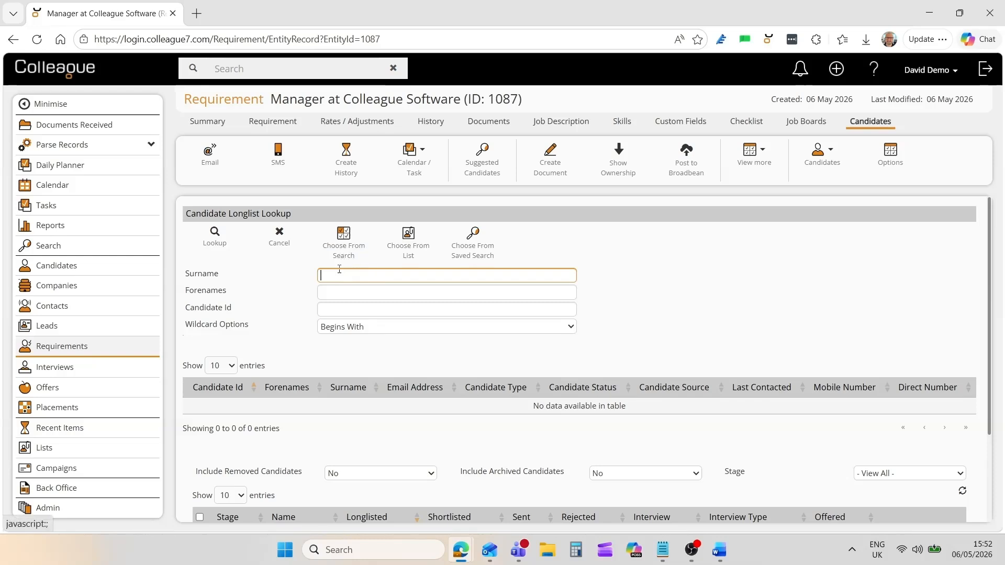
{"action": "left_click", "coordinate": [408, 255]}
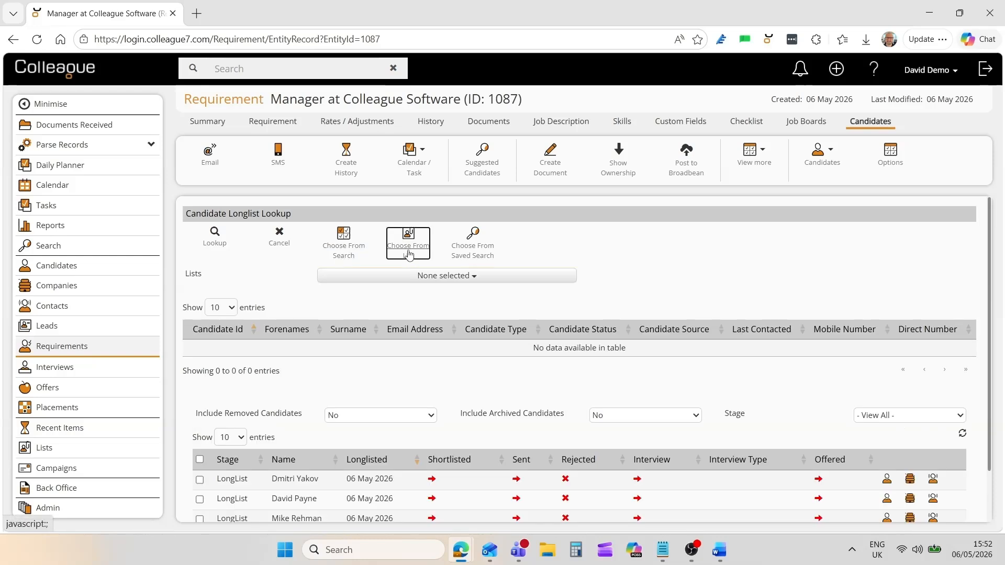
{"action": "left_click", "coordinate": [414, 276]}
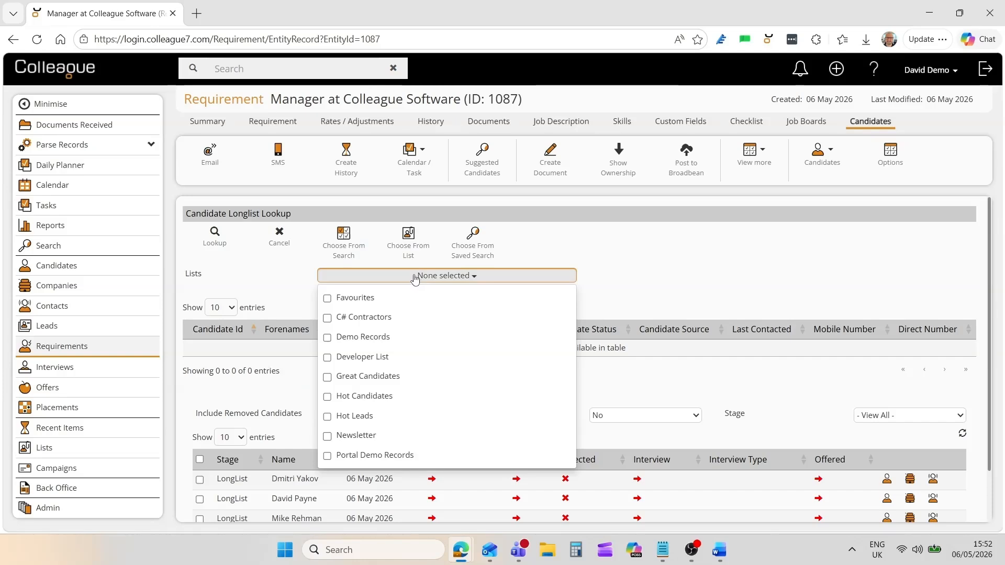
{"action": "left_click", "coordinate": [363, 376]}
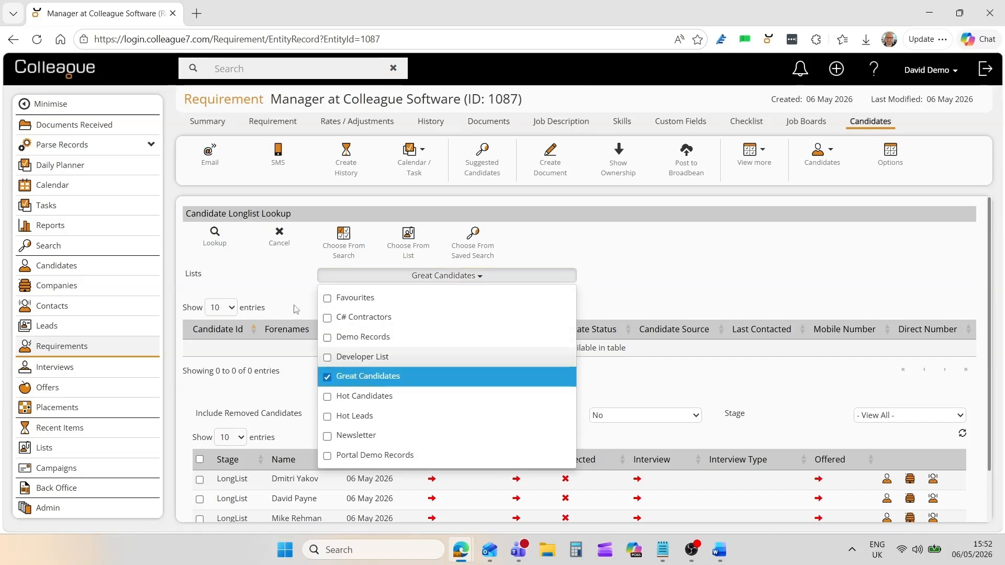
{"action": "left_click", "coordinate": [221, 250]}
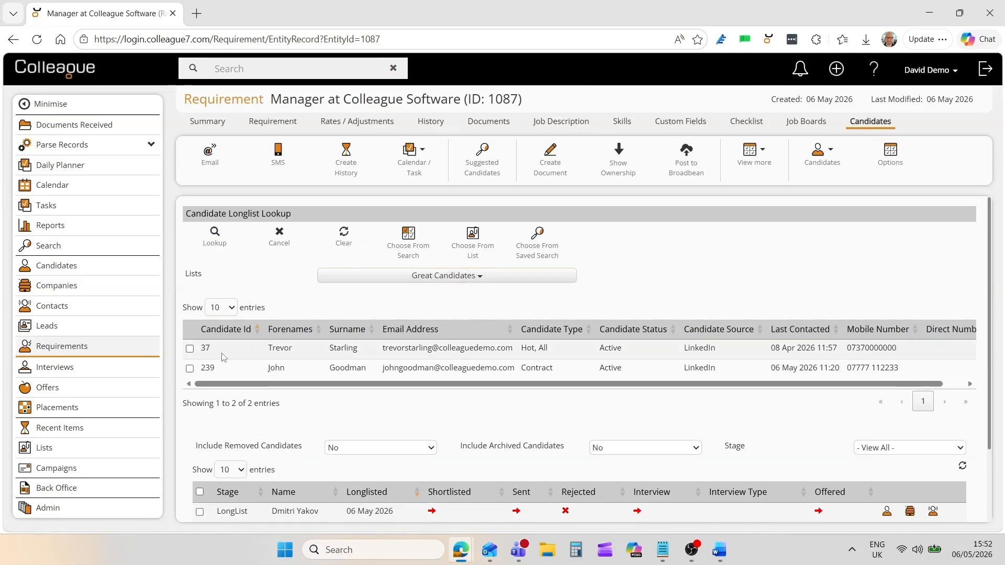
{"action": "left_click", "coordinate": [224, 353]}
{"action": "left_click", "coordinate": [224, 368]}
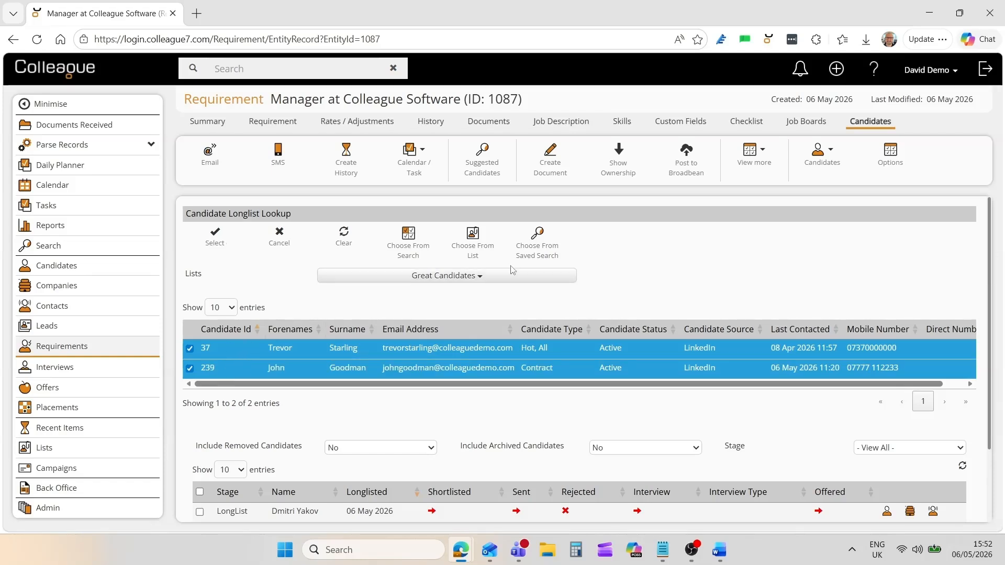
{"action": "left_click", "coordinate": [218, 246]}
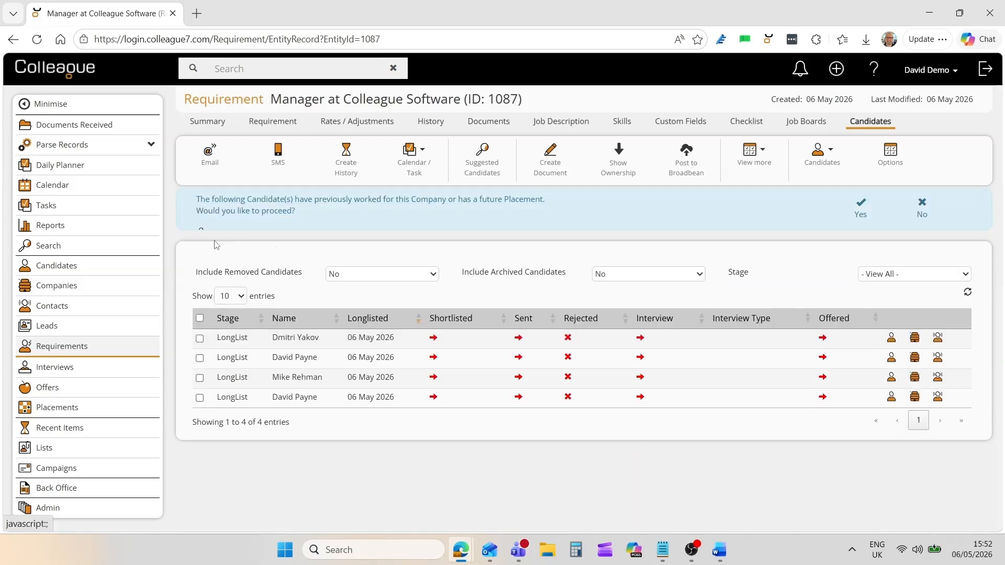
{"action": "left_click", "coordinate": [860, 214]}
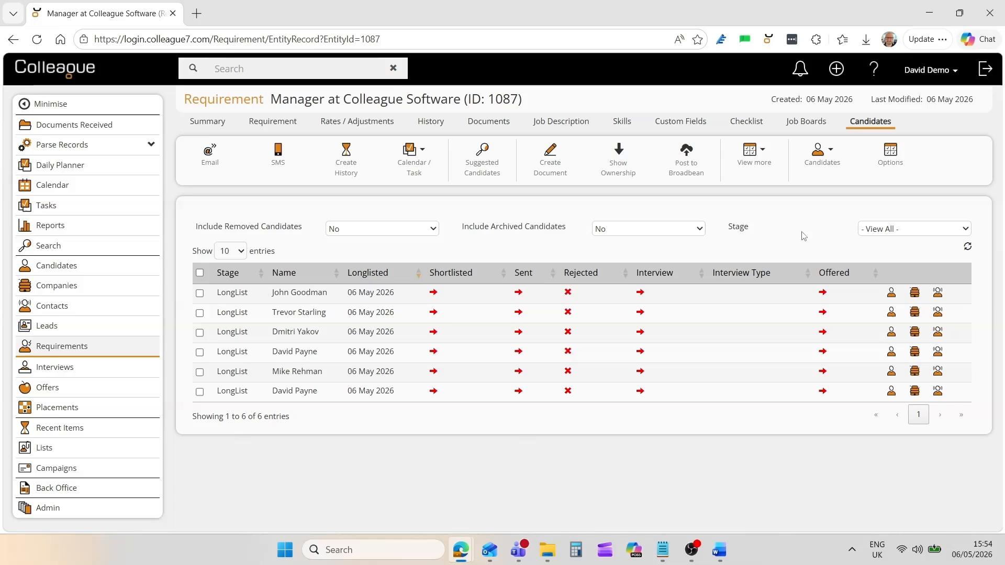
{"action": "left_click", "coordinate": [818, 155]}
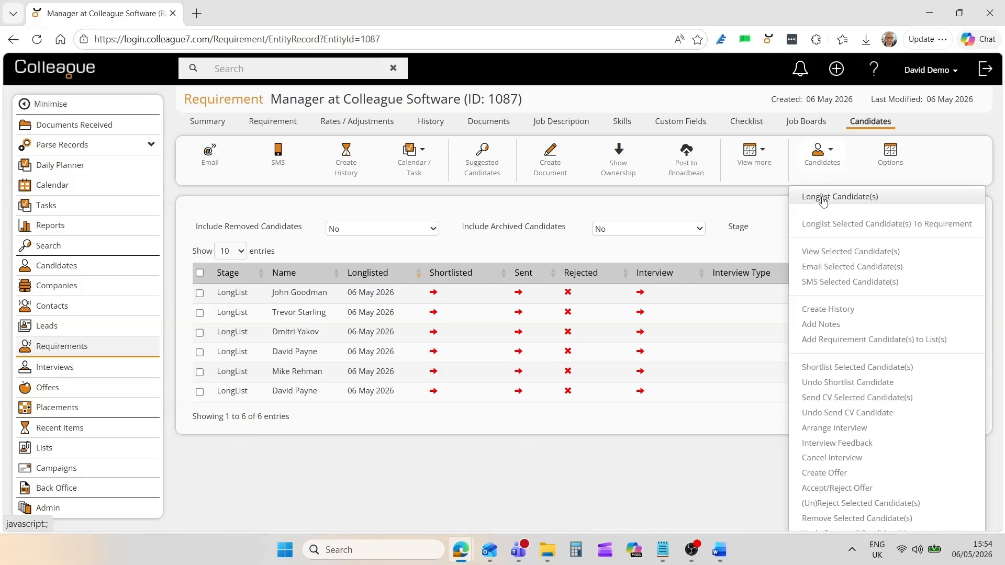
Look up candidates from the top records saved search for longlisting.
{"action": "left_click", "coordinate": [823, 199]}
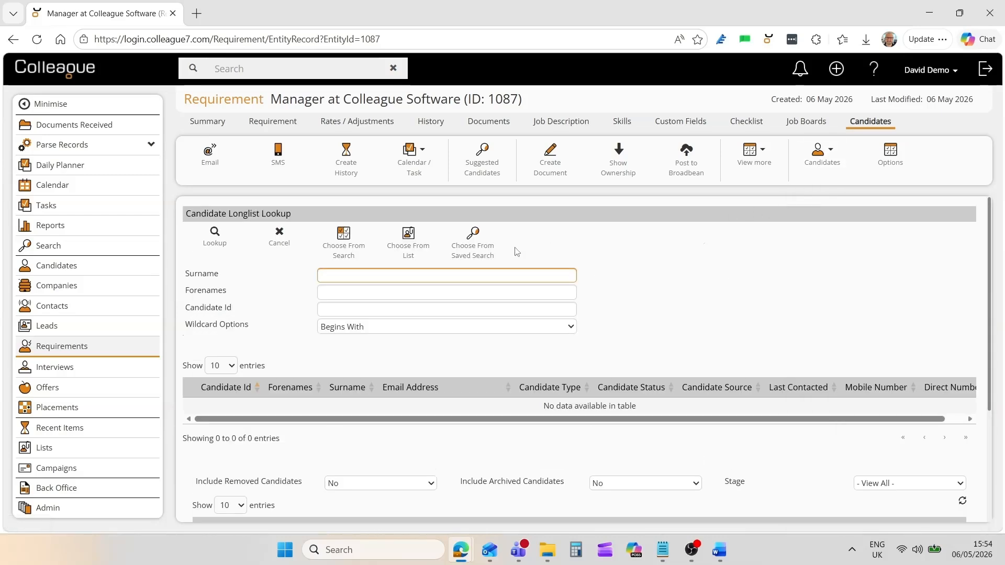
{"action": "left_click", "coordinate": [480, 254]}
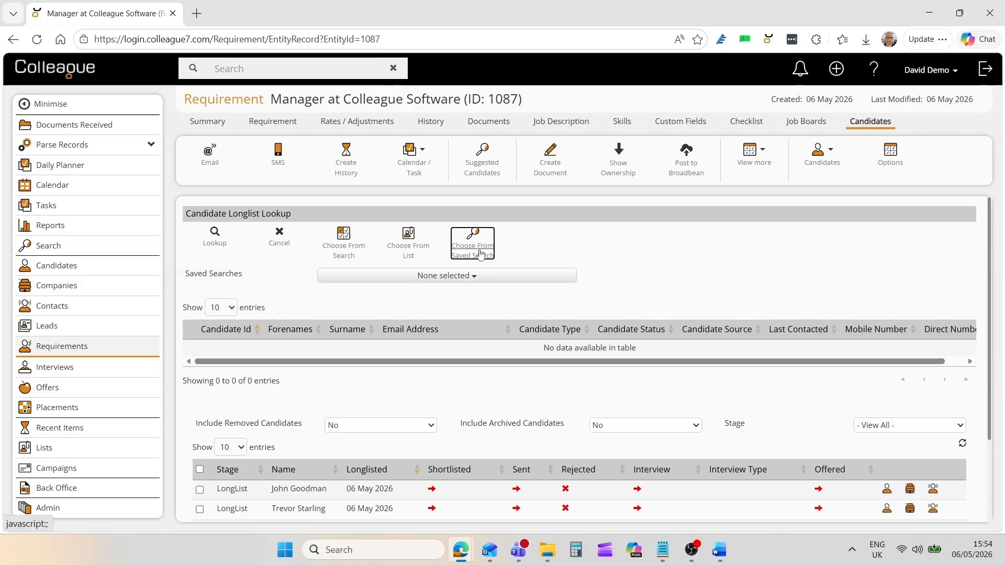
{"action": "left_click", "coordinate": [445, 275]}
{"action": "left_click", "coordinate": [377, 318]}
{"action": "left_click", "coordinate": [229, 244]}
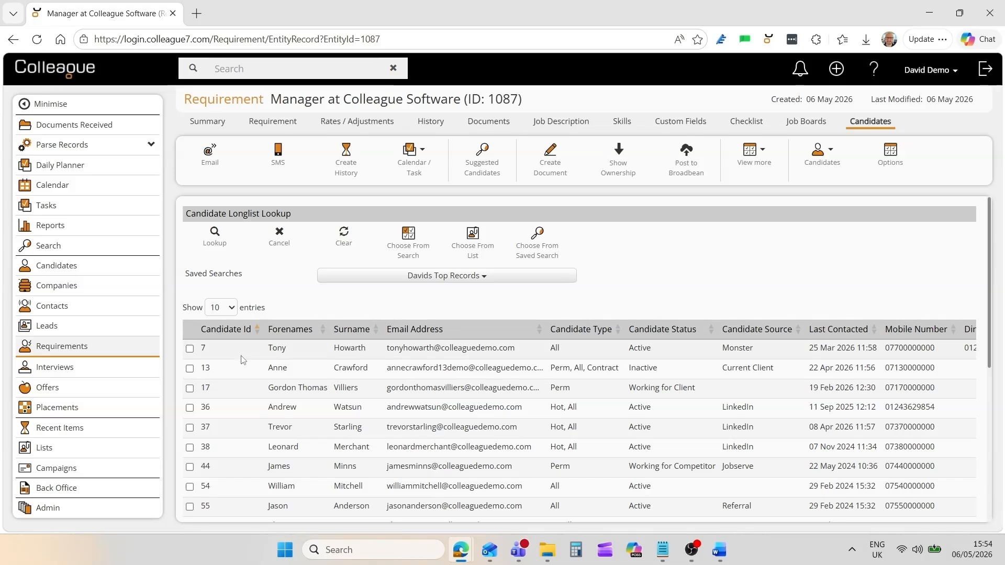
Longlist the sixth to ninth search results, accepting the previous-employment warning.
{"action": "left_click", "coordinate": [233, 447]}
{"action": "left_click", "coordinate": [235, 466]}
{"action": "left_click", "coordinate": [237, 486]}
{"action": "left_click", "coordinate": [238, 507]}
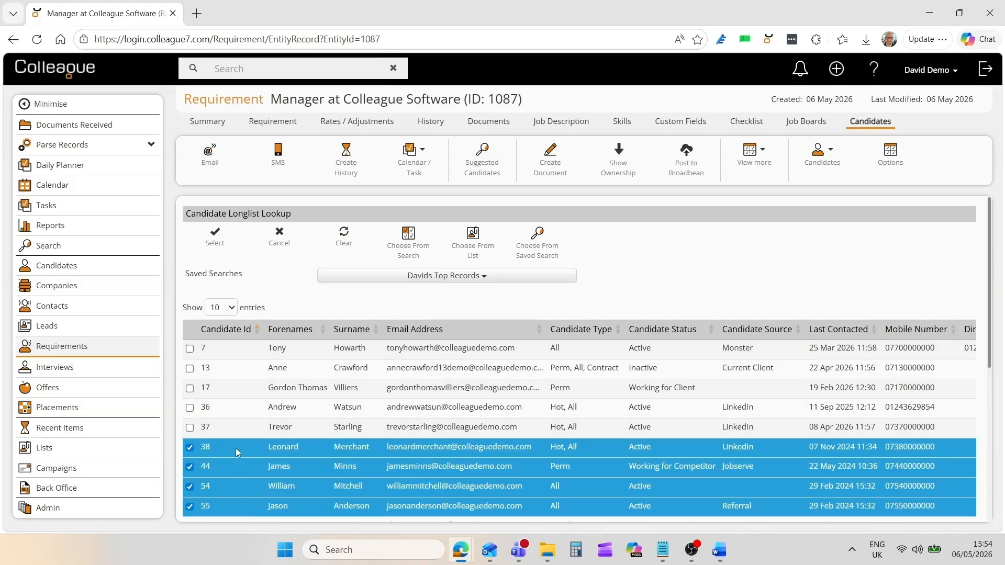
{"action": "left_click", "coordinate": [215, 236]}
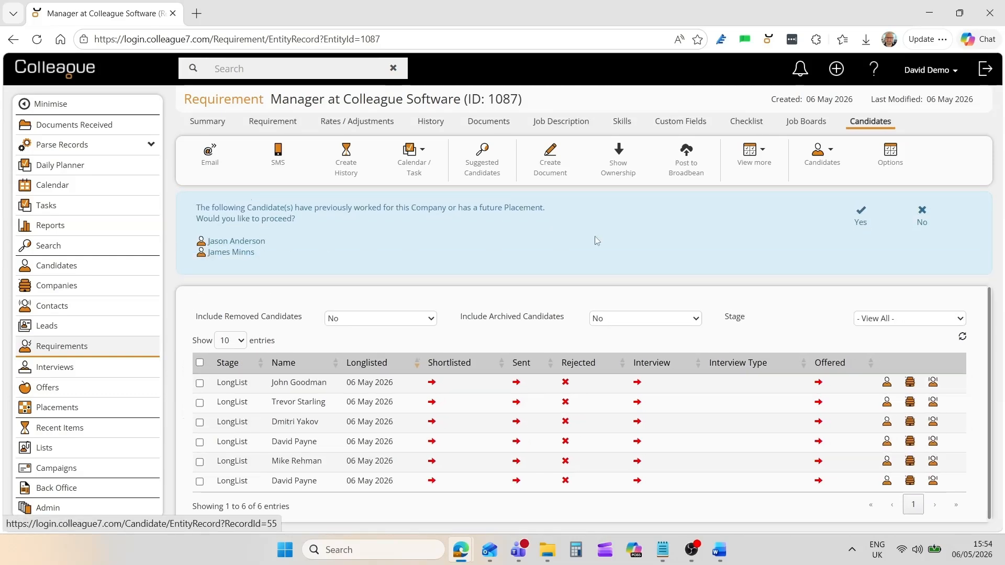
{"action": "left_click", "coordinate": [860, 214]}
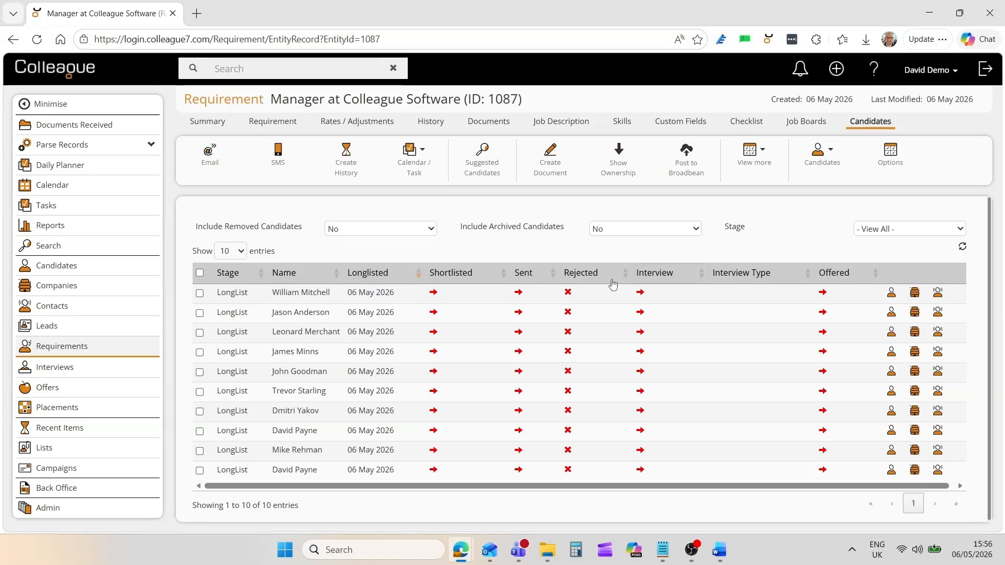
Select all ten longlisted candidates, review their summaries, and start an email to them.
{"action": "left_click", "coordinate": [200, 273]}
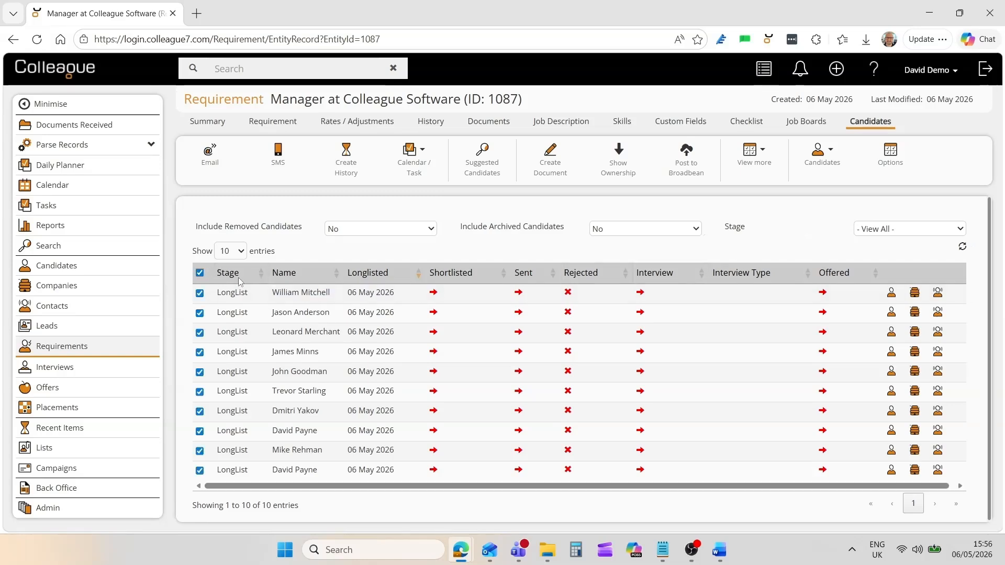
{"action": "left_click", "coordinate": [763, 72]}
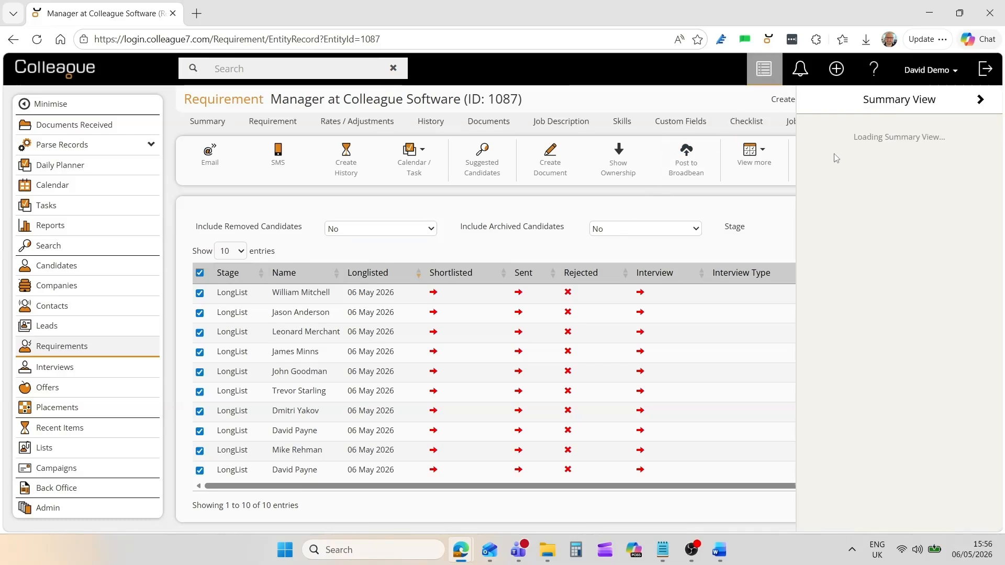
{"action": "left_click", "coordinate": [972, 101]}
{"action": "left_click", "coordinate": [971, 101]}
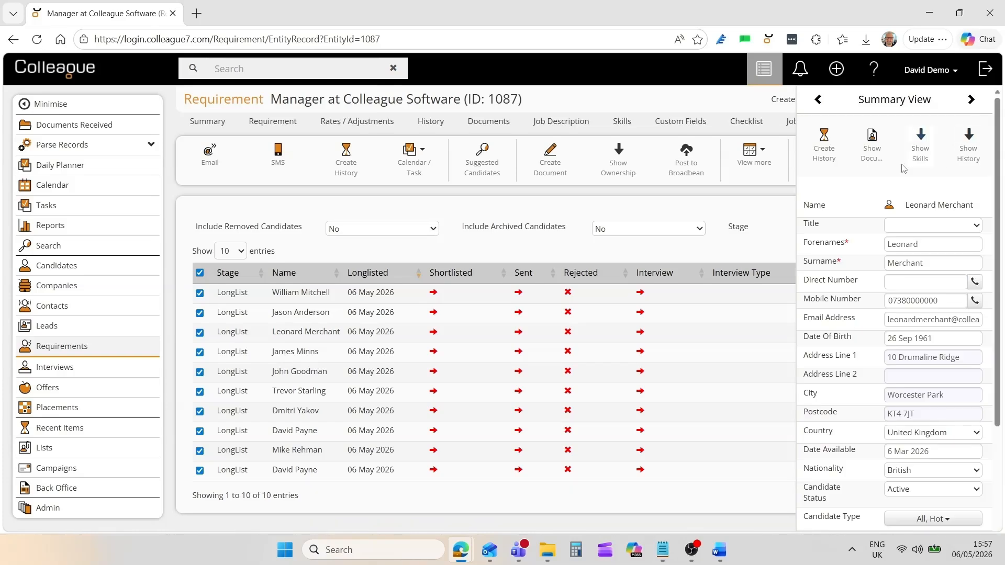
{"action": "left_click", "coordinate": [768, 79]}
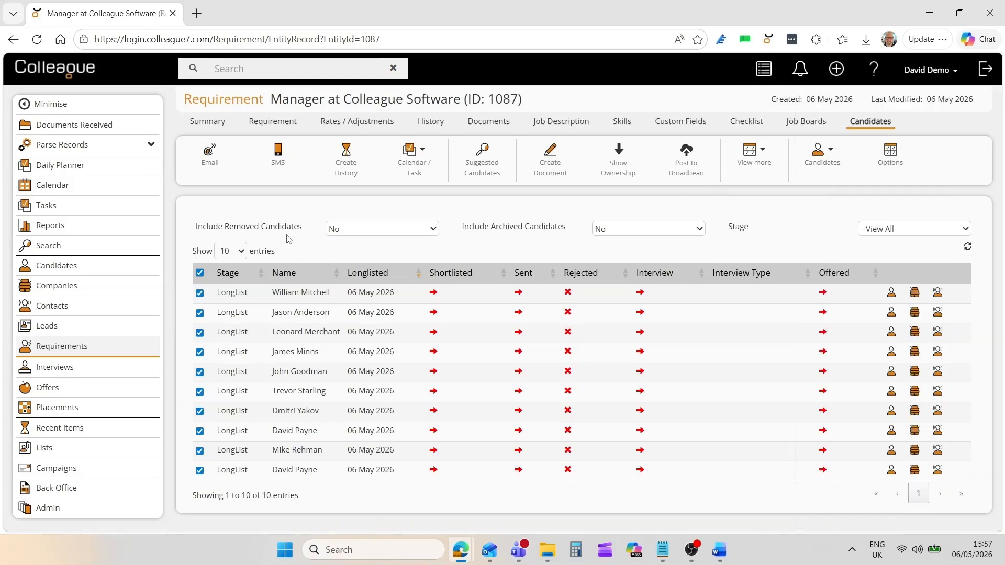
{"action": "left_click", "coordinate": [211, 157]}
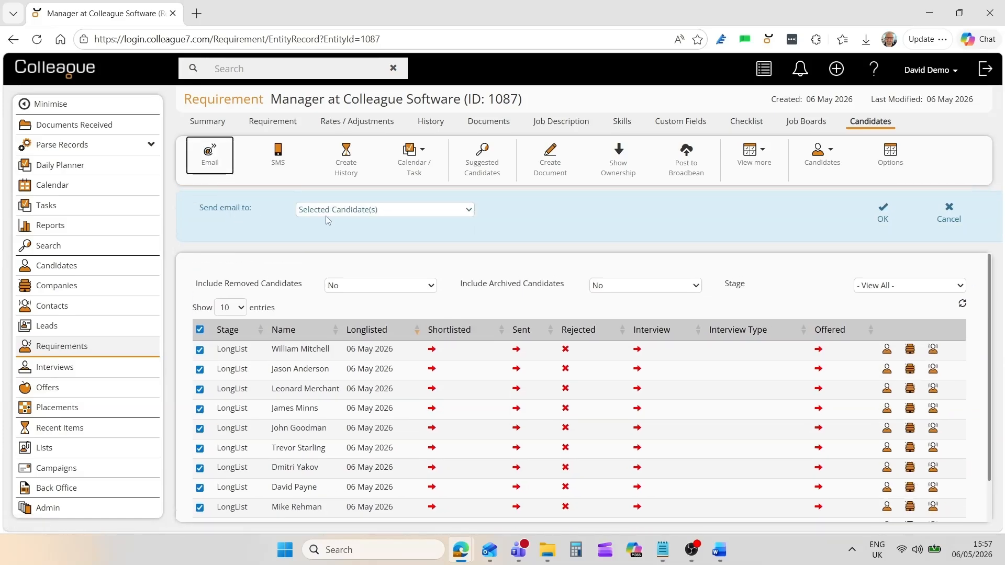
Confirm the email recipients, review the Send Email form, and discard the draft.
{"action": "left_click", "coordinate": [882, 214]}
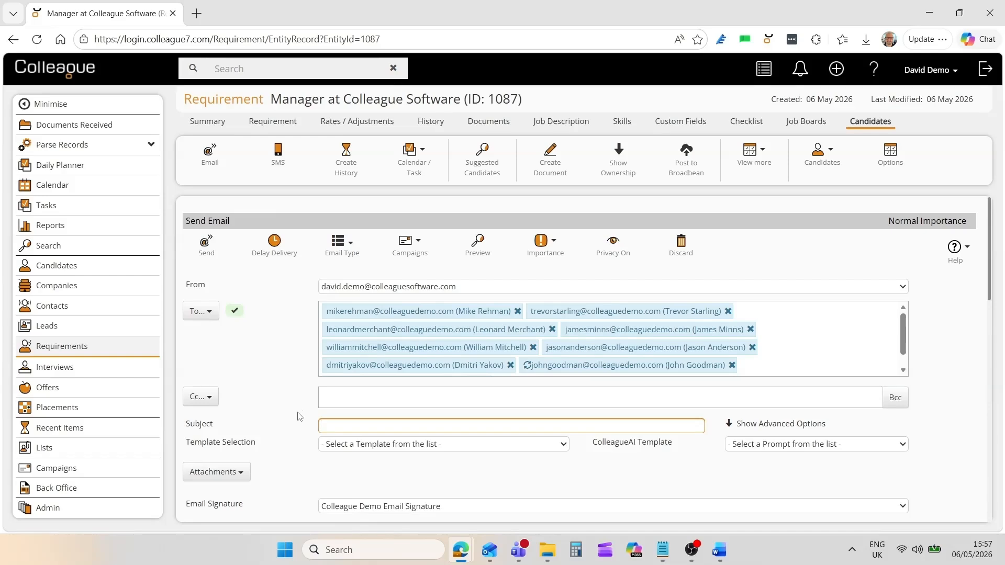
{"action": "scroll", "coordinate": [300, 416], "scroll_direction": "down", "scroll_amount": 3}
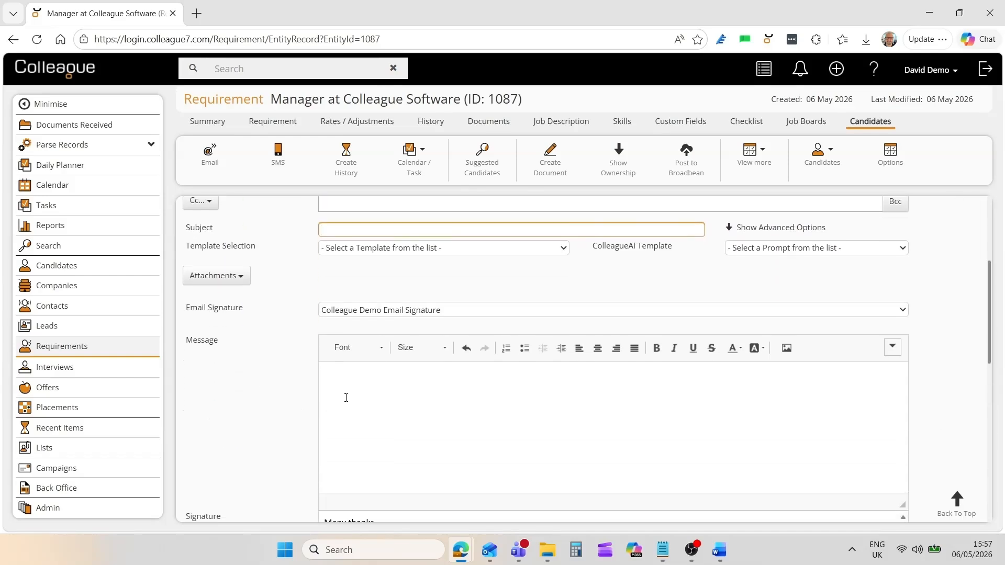
{"action": "scroll", "coordinate": [311, 411], "scroll_direction": "up", "scroll_amount": 3}
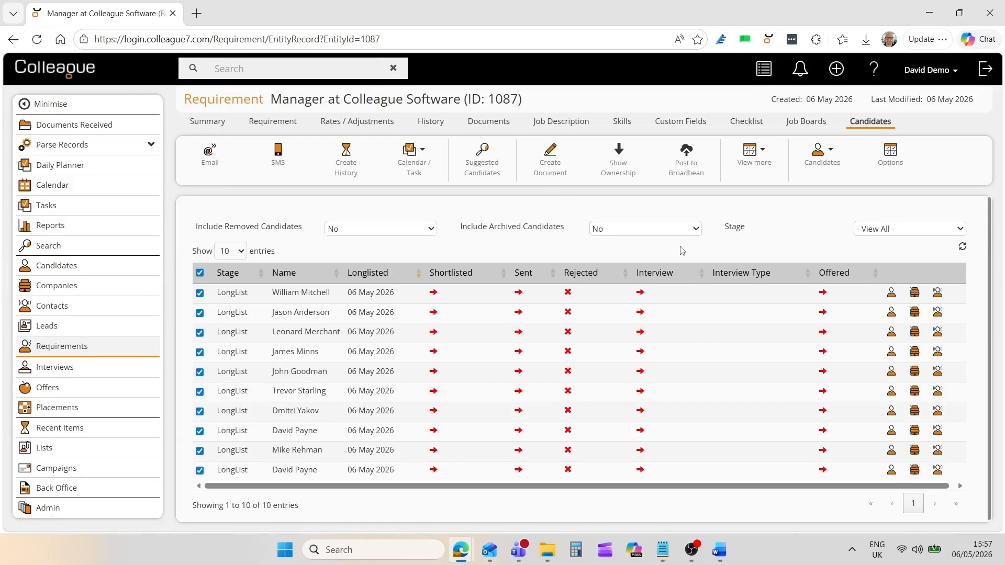
Shortlist six candidates: two via their Shortlisted arrows, the rest via Shortlist Selected.
{"action": "left_click", "coordinate": [199, 273]}
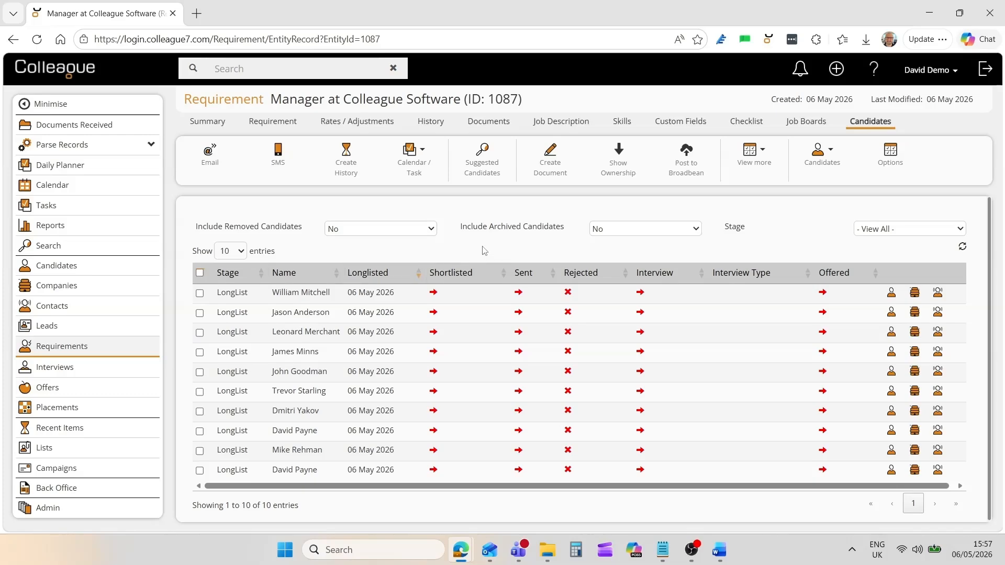
{"action": "left_click", "coordinate": [434, 293]}
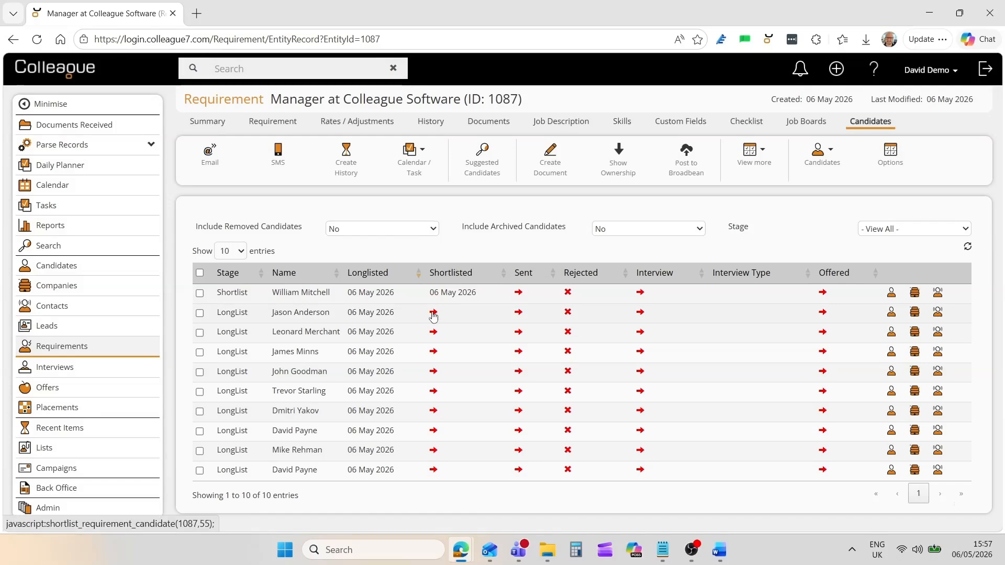
{"action": "left_click", "coordinate": [433, 312]}
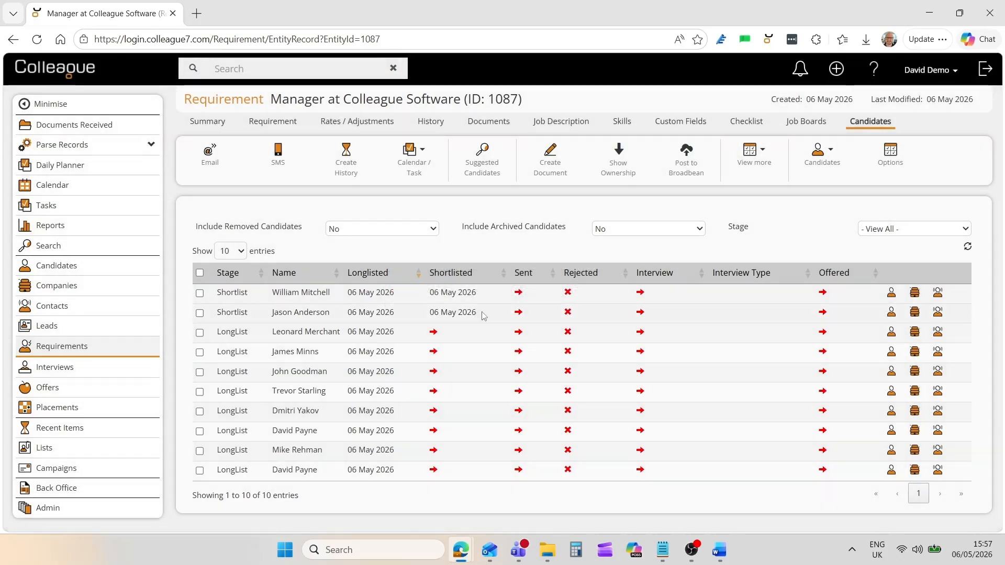
{"action": "left_click", "coordinate": [200, 333]}
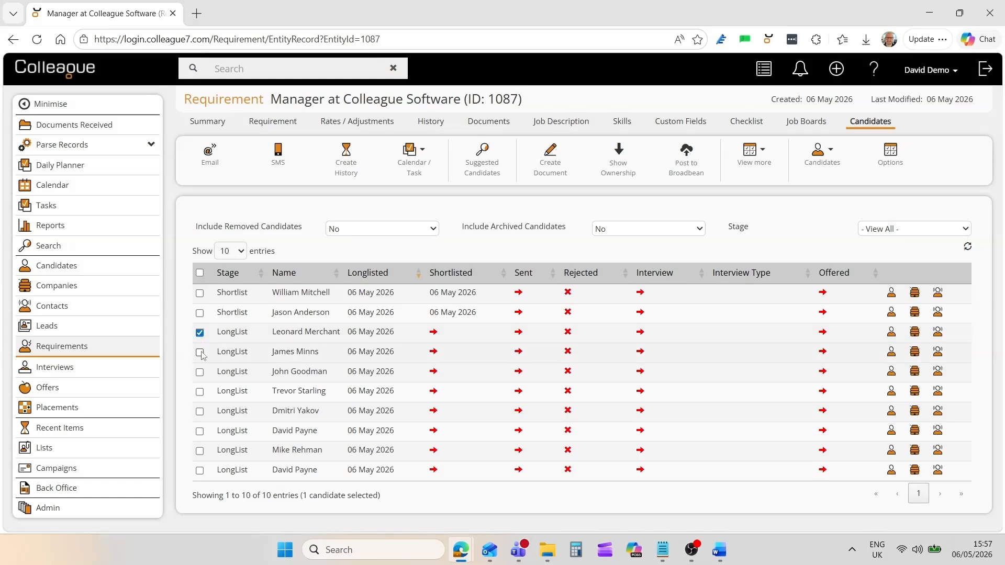
{"action": "left_click", "coordinate": [199, 352]}
{"action": "left_click", "coordinate": [199, 372]}
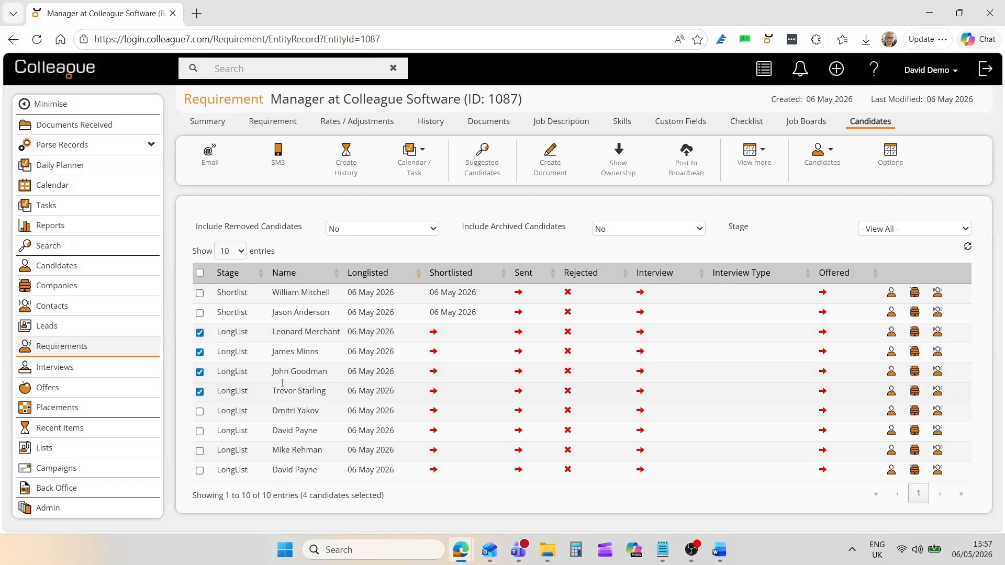
{"action": "right_click", "coordinate": [463, 356]}
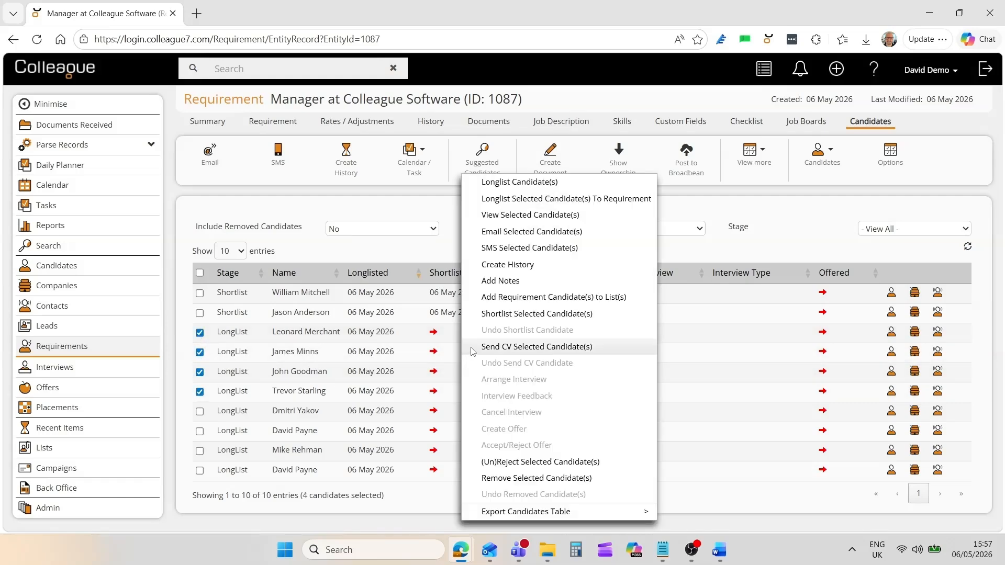
{"action": "left_click", "coordinate": [509, 314]}
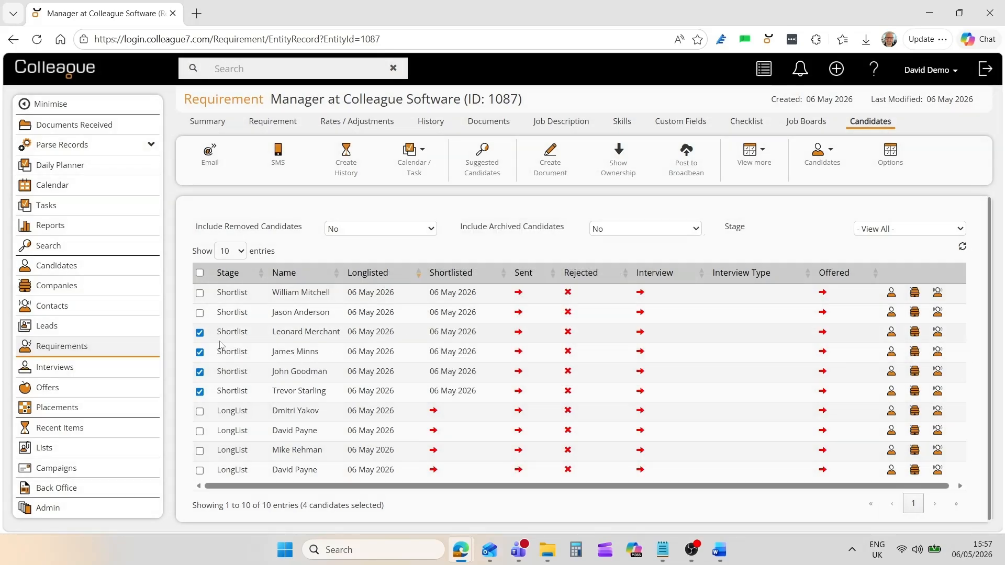
Remove the four leftover longlisted candidates from requirement 1087.
{"action": "left_click", "coordinate": [200, 333]}
{"action": "left_click", "coordinate": [200, 353]}
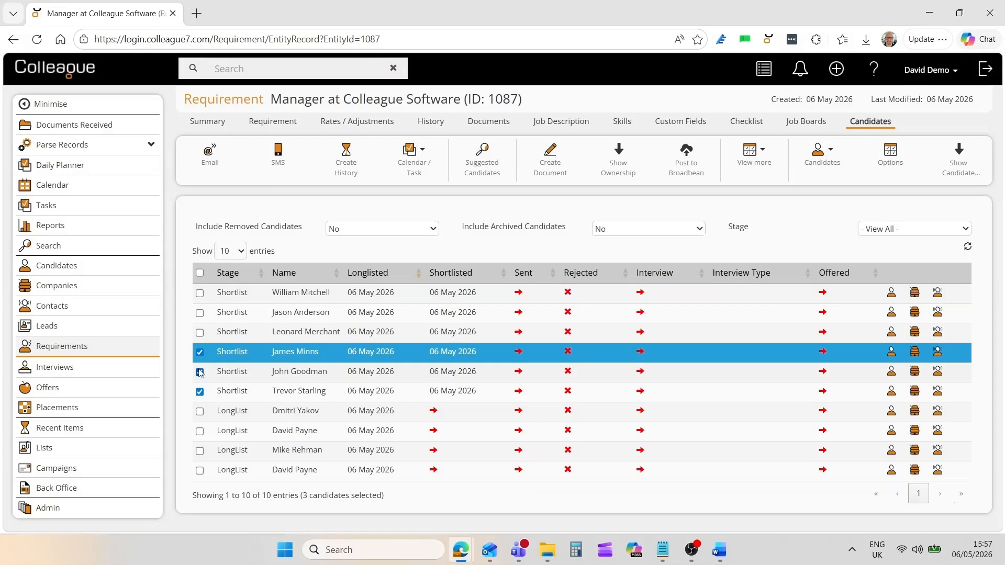
{"action": "left_click", "coordinate": [200, 352]}
{"action": "left_click", "coordinate": [200, 392]}
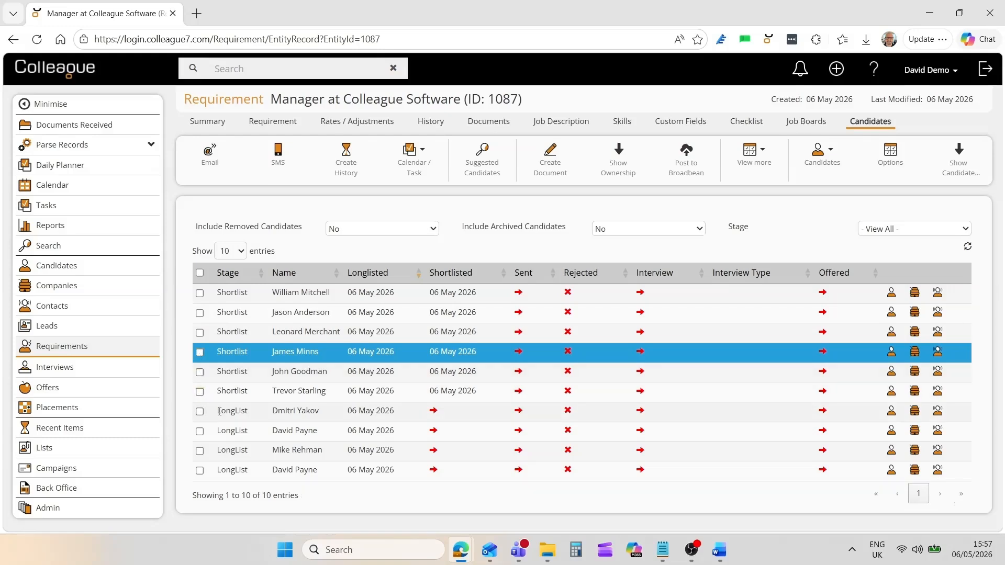
{"action": "left_click", "coordinate": [200, 412]}
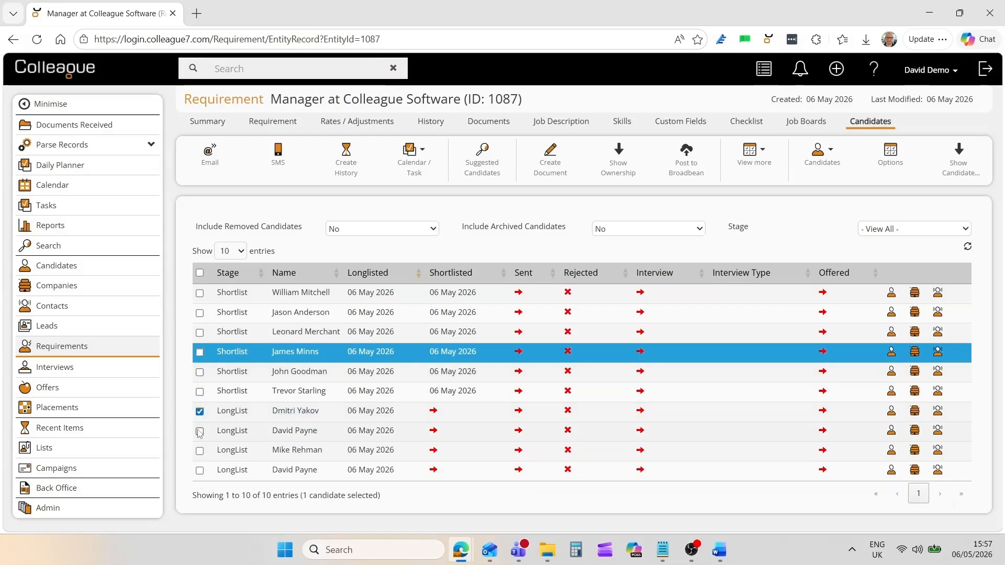
{"action": "left_click", "coordinate": [200, 432]}
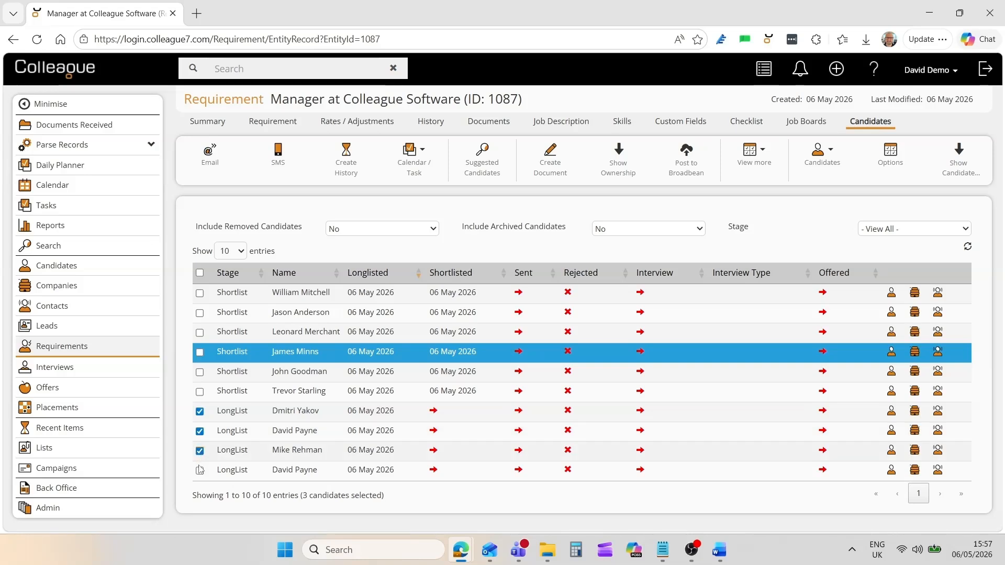
{"action": "left_click", "coordinate": [200, 470]}
{"action": "right_click", "coordinate": [464, 423]}
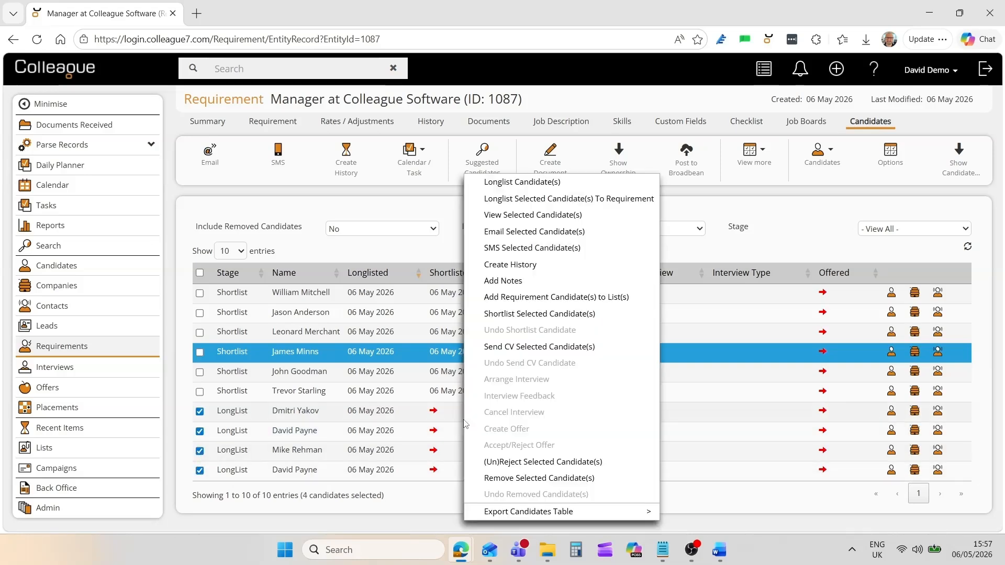
{"action": "left_click", "coordinate": [507, 478]}
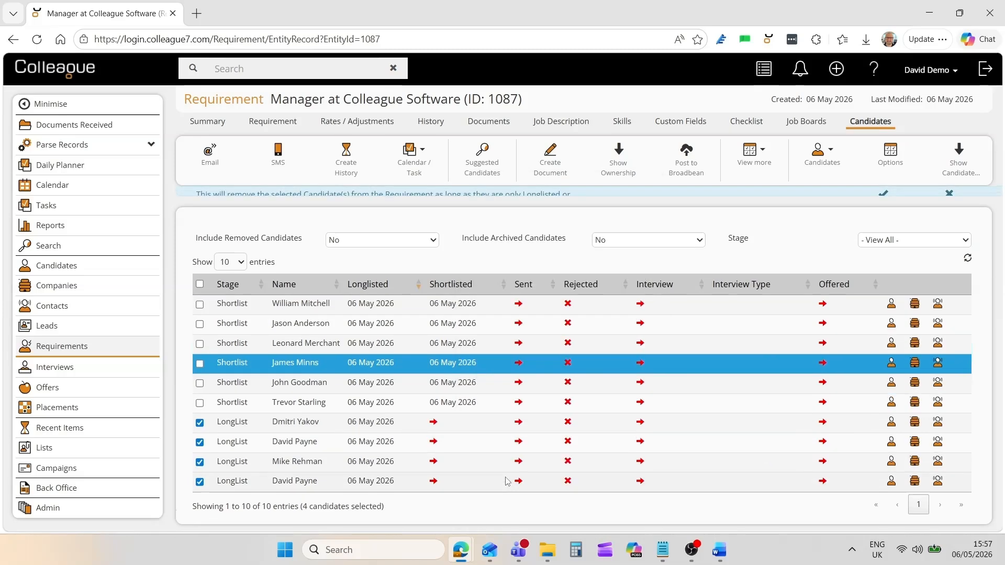
{"action": "left_click", "coordinate": [882, 224]}
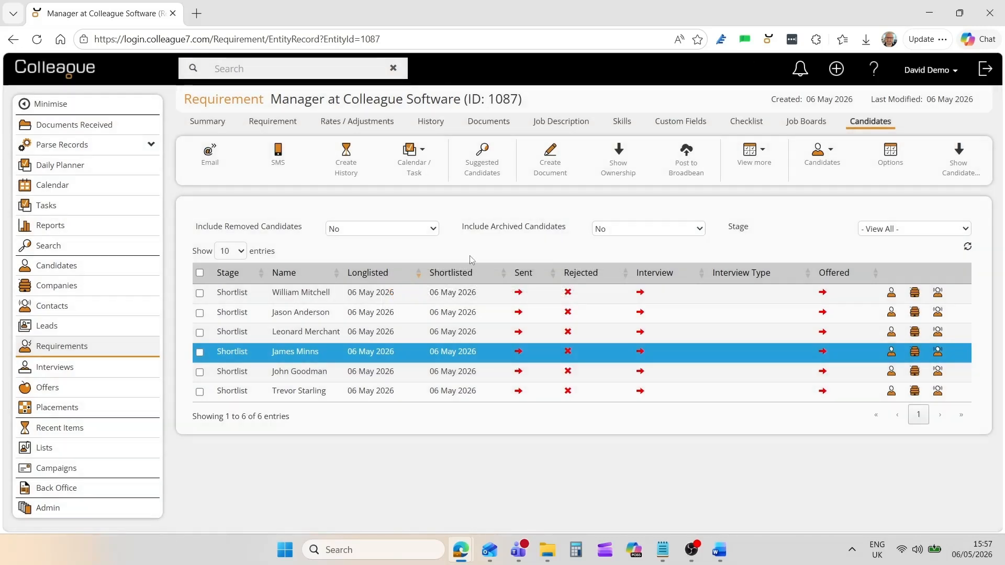
Open the first shortlisted candidate's details, leave Applicant Source empty, and hide the details again.
{"action": "left_click", "coordinate": [489, 351]}
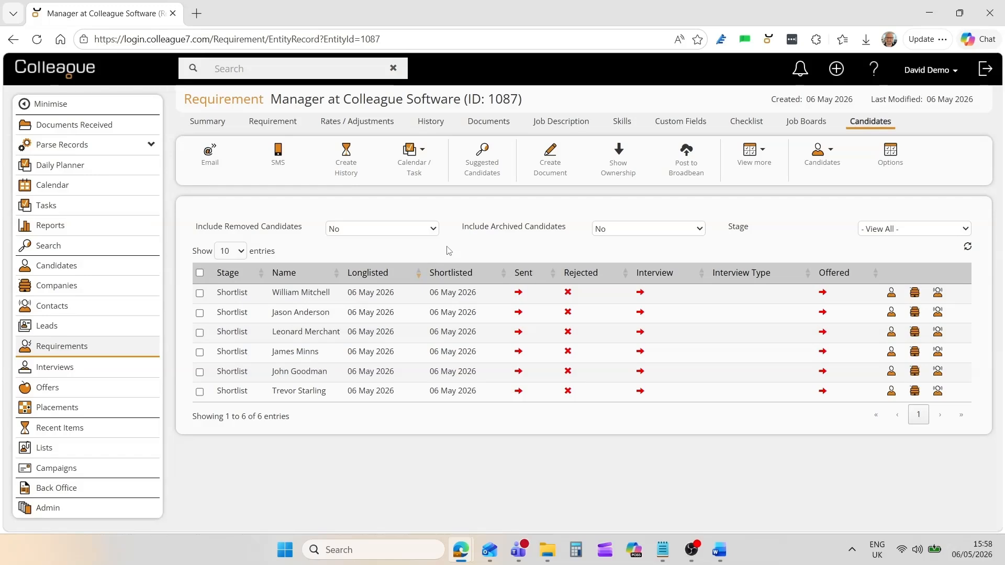
{"action": "left_click", "coordinate": [490, 294]}
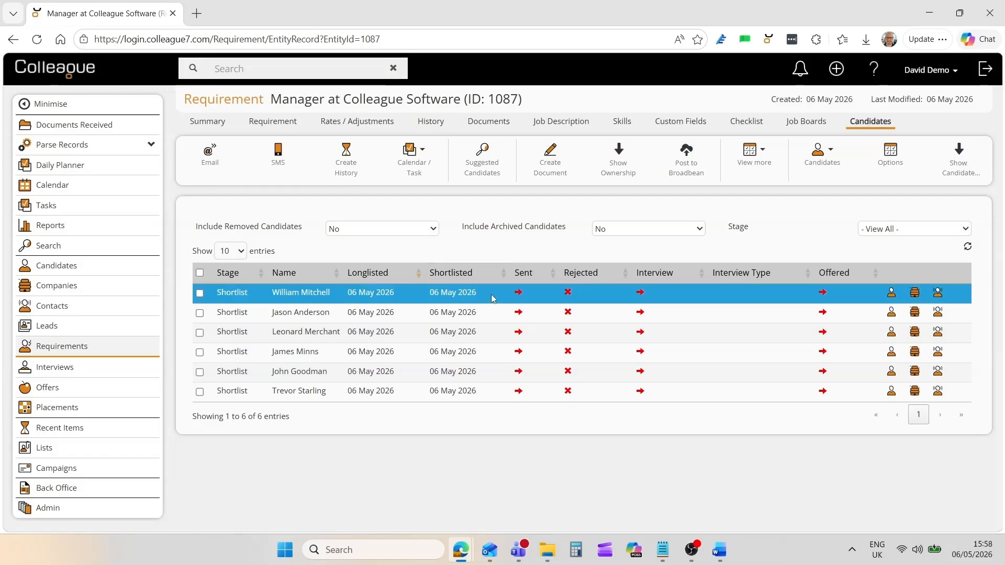
{"action": "left_click", "coordinate": [947, 176]}
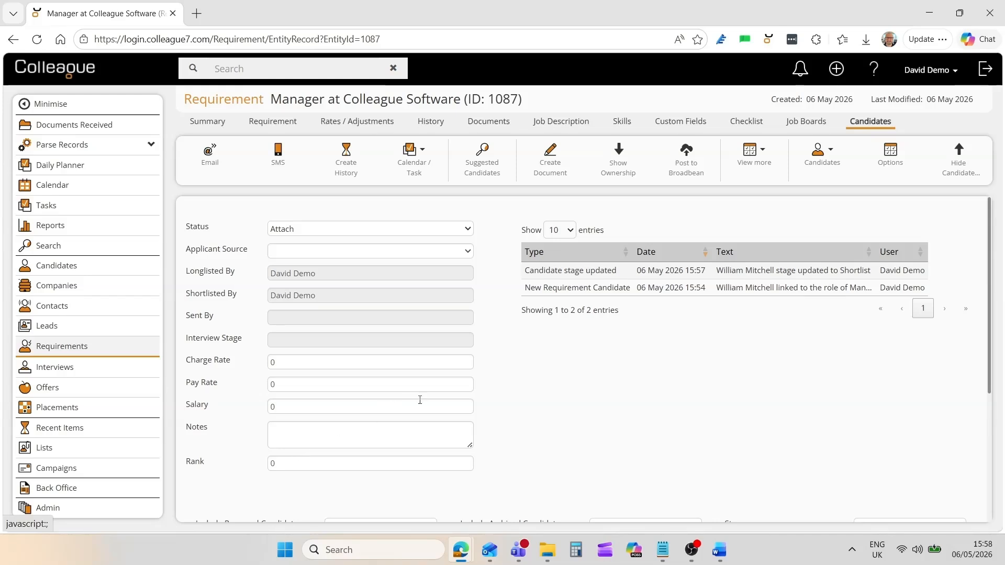
{"action": "left_click", "coordinate": [460, 256]}
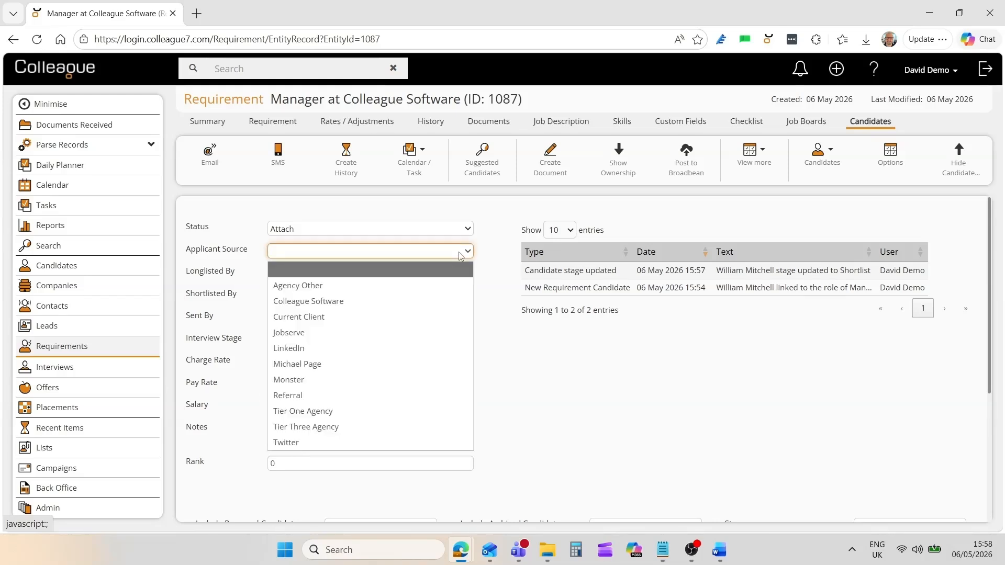
{"action": "left_click", "coordinate": [460, 256]}
{"action": "left_click", "coordinate": [489, 255]}
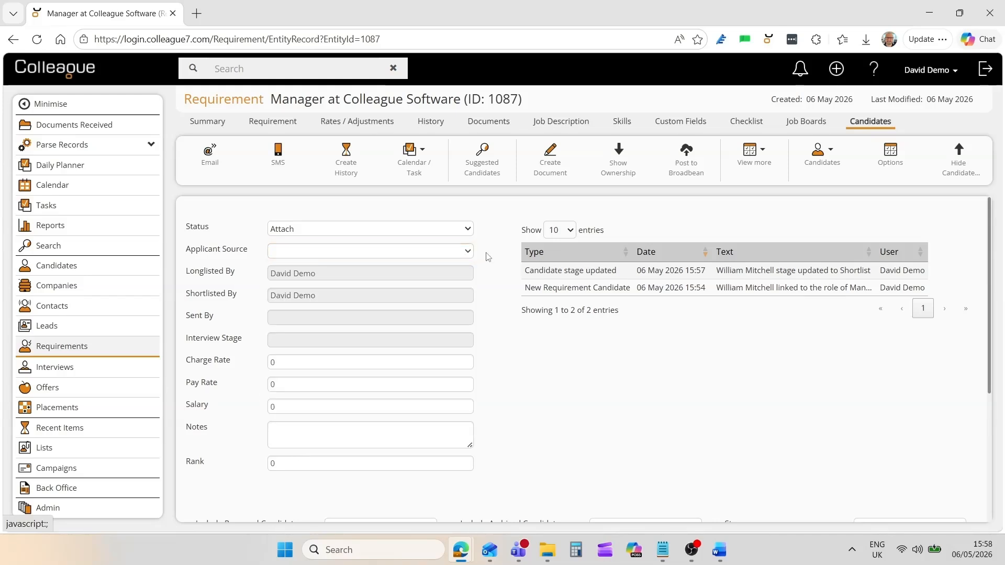
{"action": "left_click", "coordinate": [960, 177]}
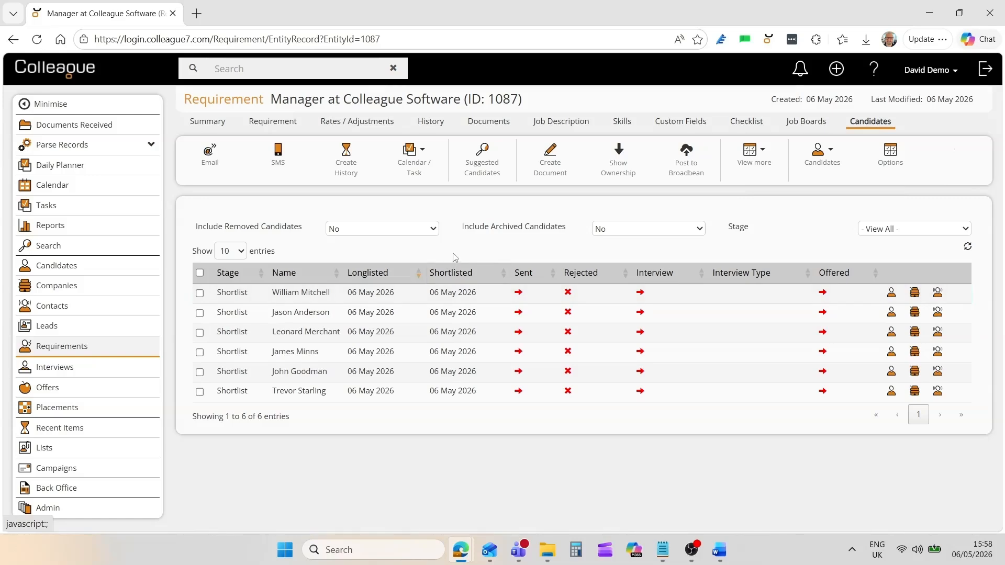
Send the bottom candidate's CV to the client using the 'Send CV from Requirement (Single Candidate)' template.
{"action": "left_click", "coordinate": [200, 392]}
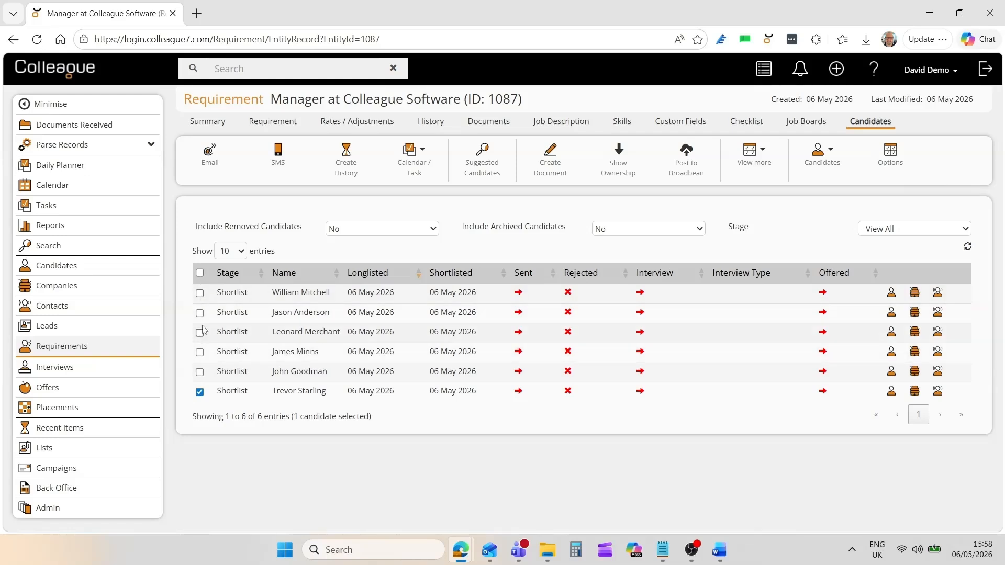
{"action": "left_click", "coordinate": [518, 394]}
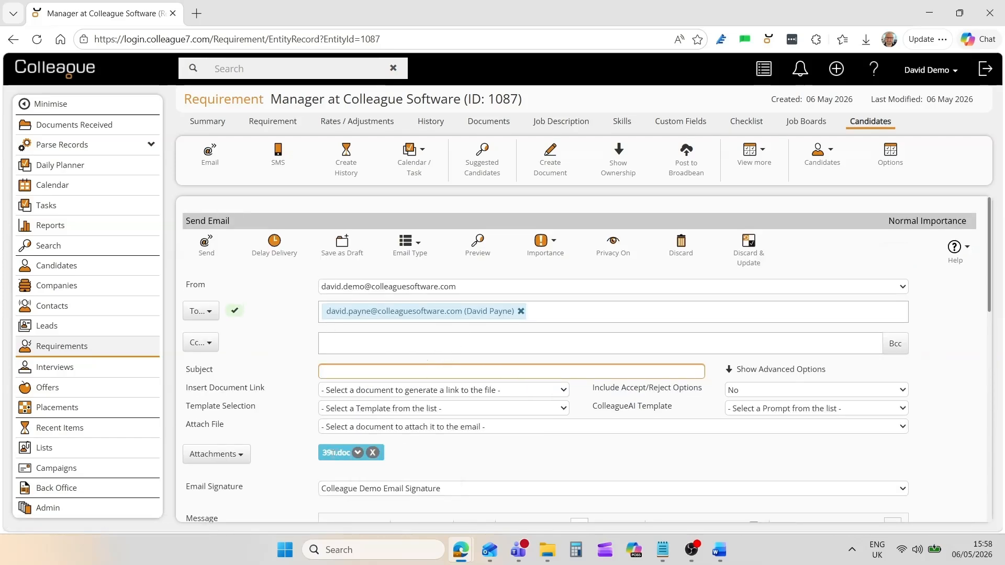
{"action": "left_click", "coordinate": [345, 410]}
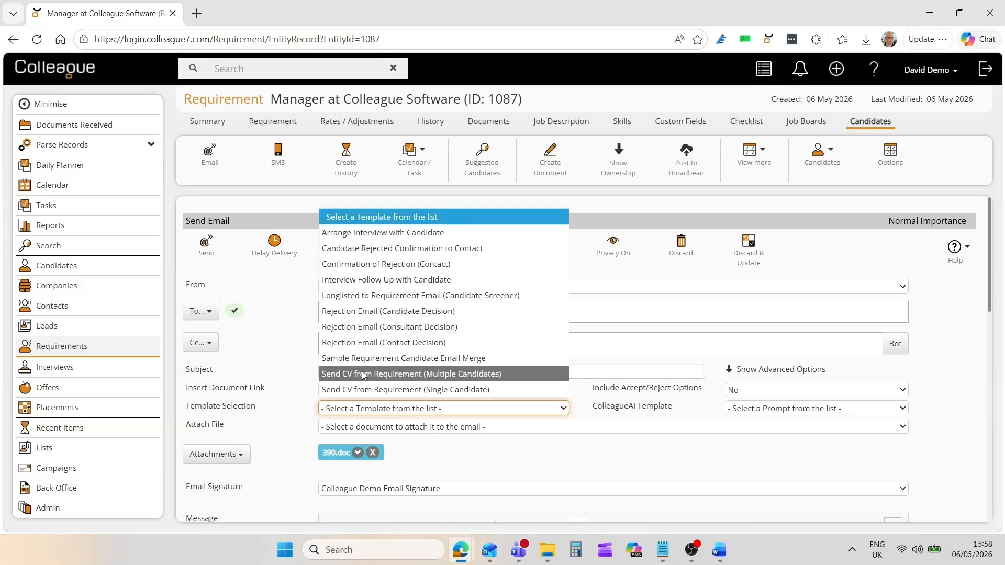
{"action": "left_click", "coordinate": [368, 389]}
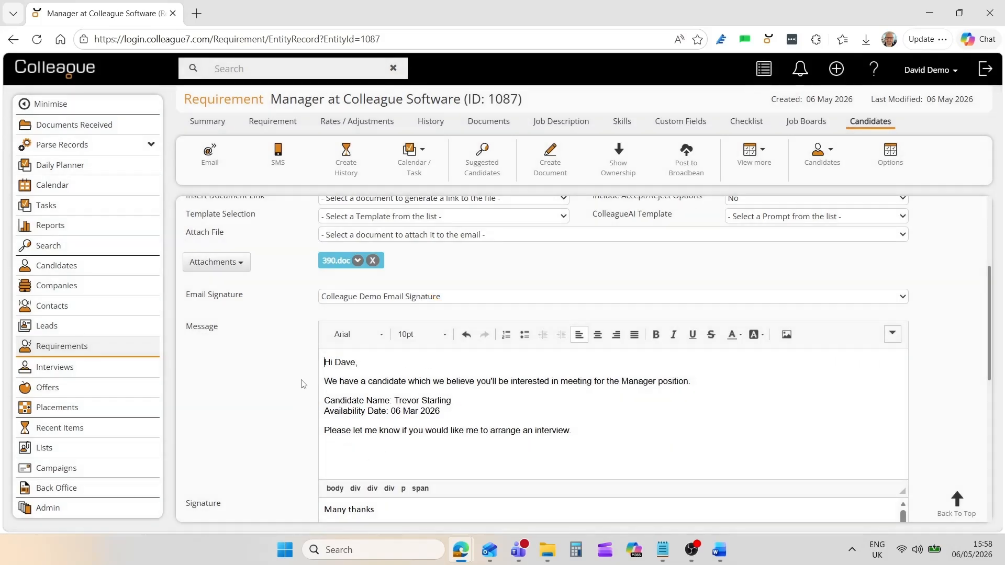
{"action": "scroll", "coordinate": [302, 376], "scroll_direction": "up", "scroll_amount": 4}
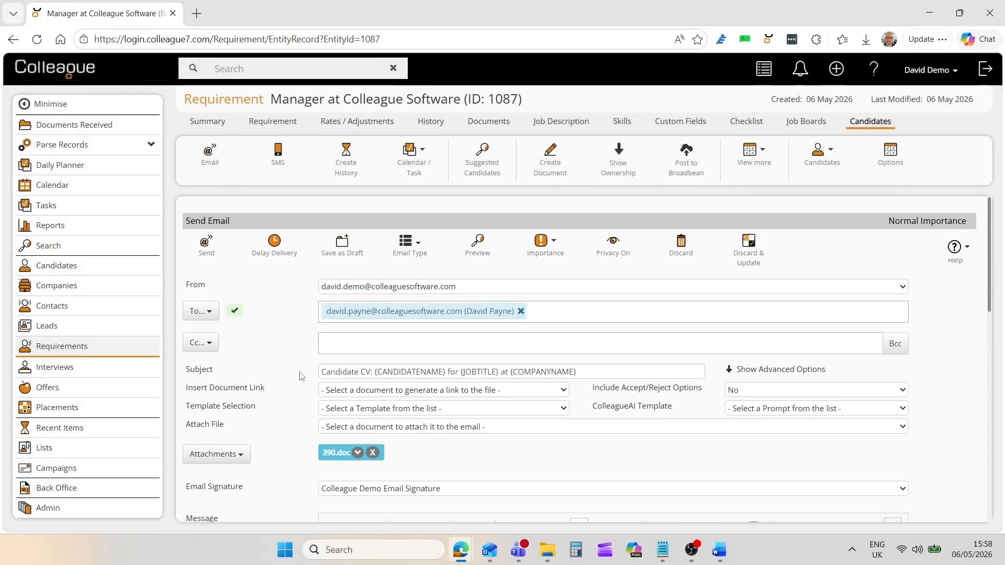
{"action": "left_click", "coordinate": [207, 248]}
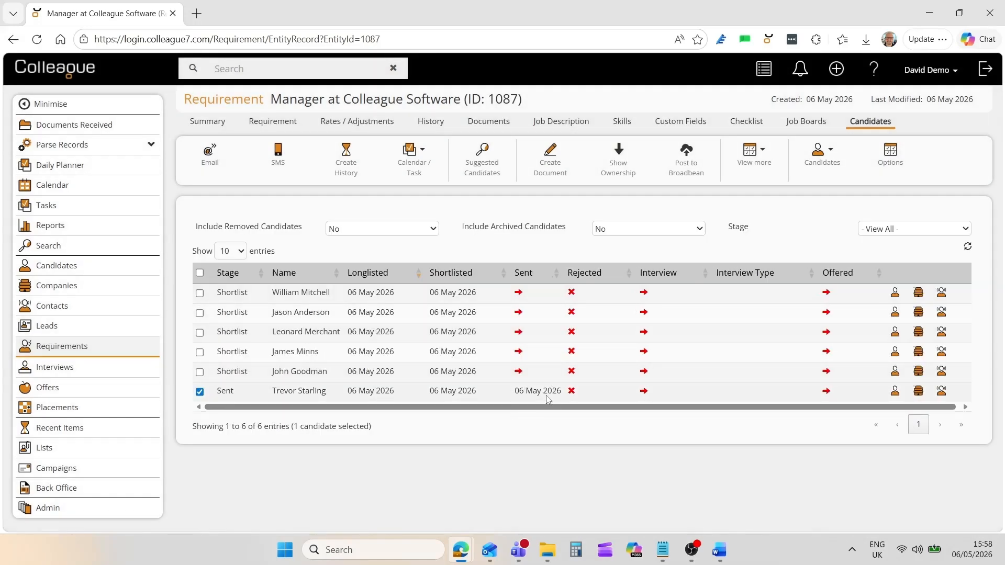
Select only the second, third and fourth candidates in the requirement's list.
{"action": "left_click", "coordinate": [200, 391]}
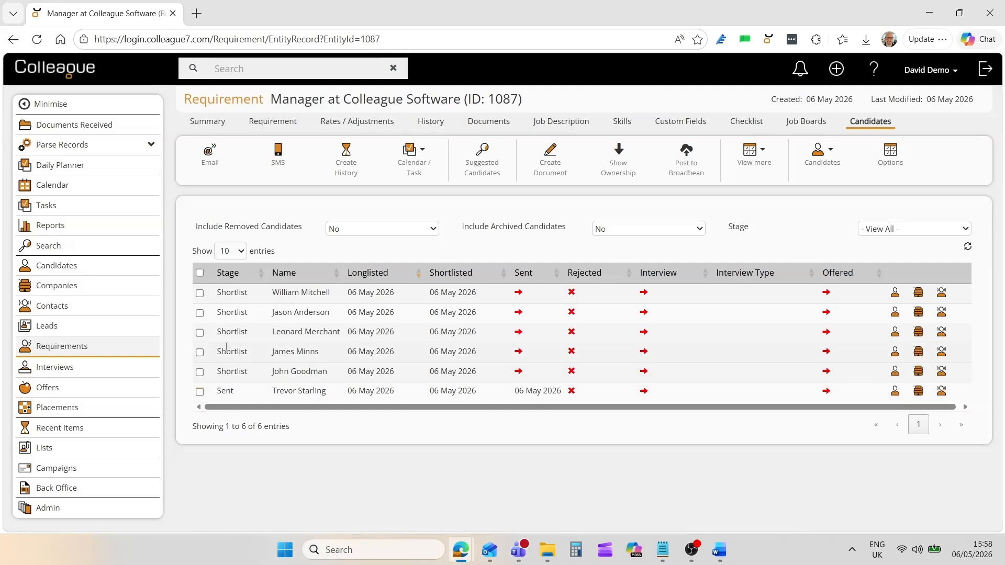
{"action": "left_click", "coordinate": [200, 313]}
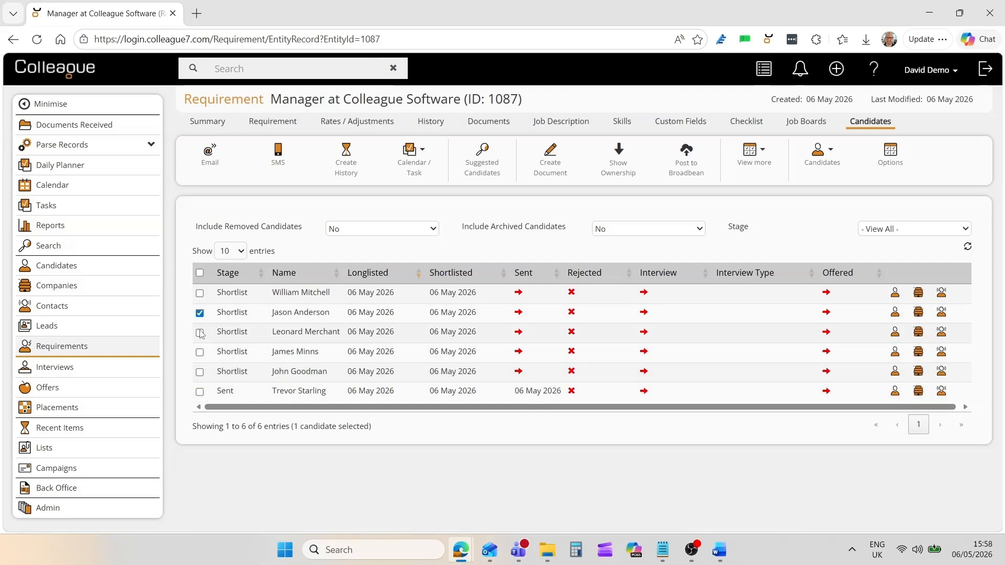
{"action": "left_click", "coordinate": [199, 333]}
{"action": "left_click", "coordinate": [199, 352]}
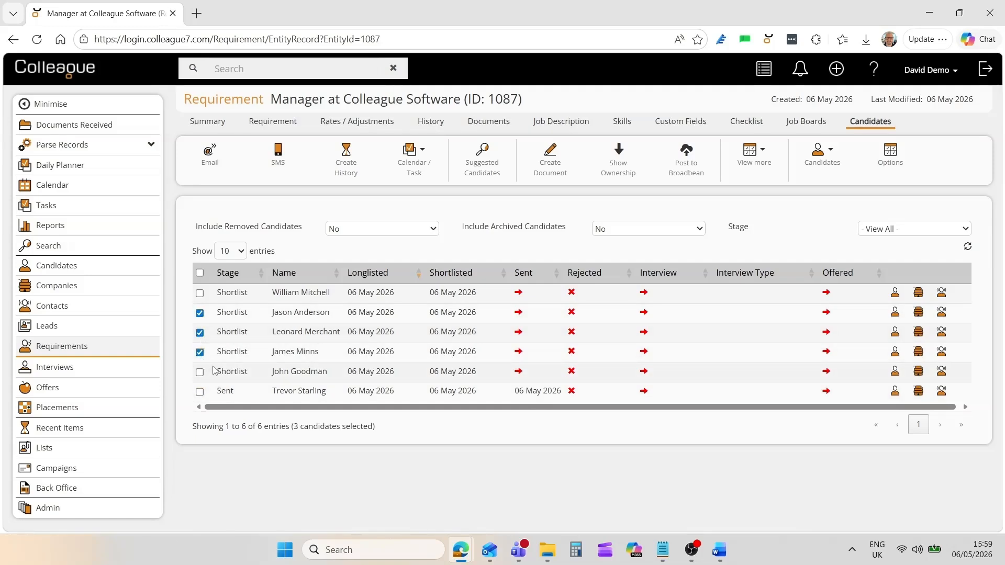
Email their CVs to the client together using the Multiple Candidates template.
{"action": "right_click", "coordinate": [264, 337]}
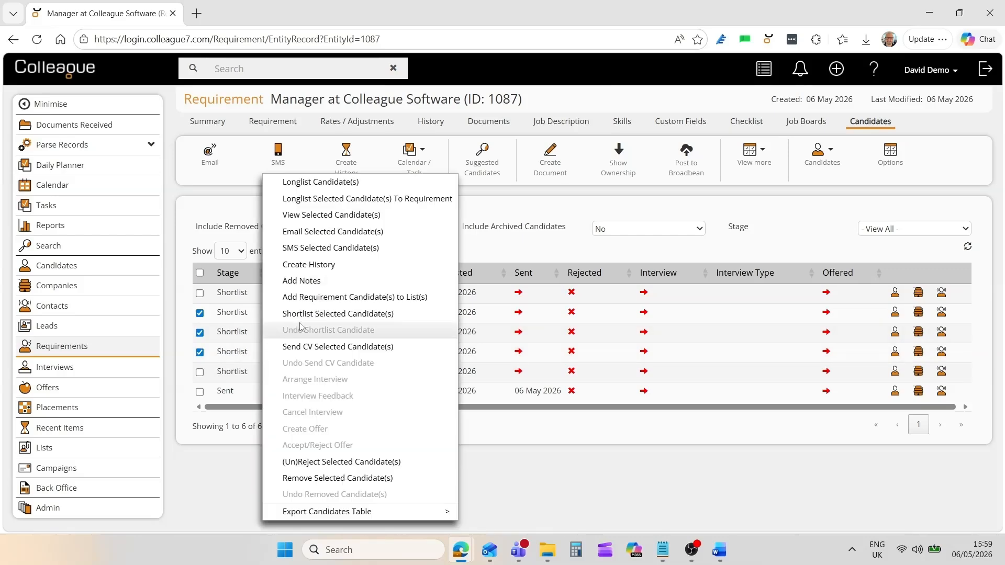
{"action": "left_click", "coordinate": [320, 347]}
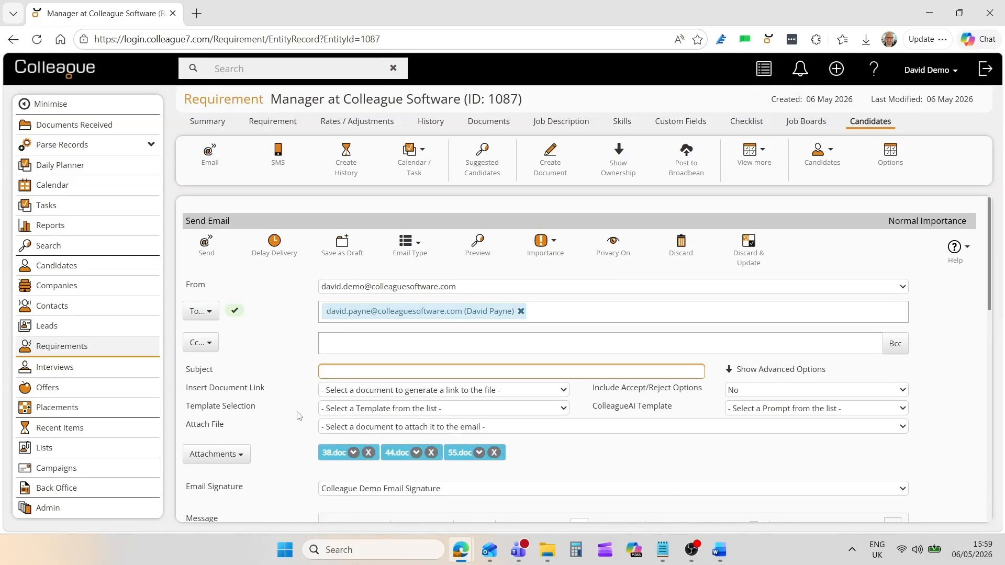
{"action": "left_click", "coordinate": [358, 411]}
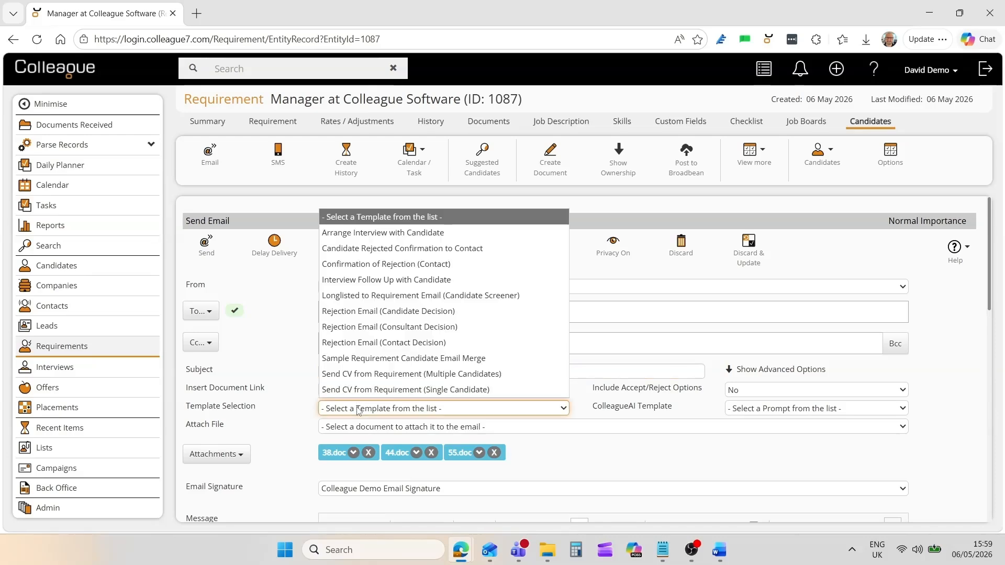
{"action": "left_click", "coordinate": [361, 374]}
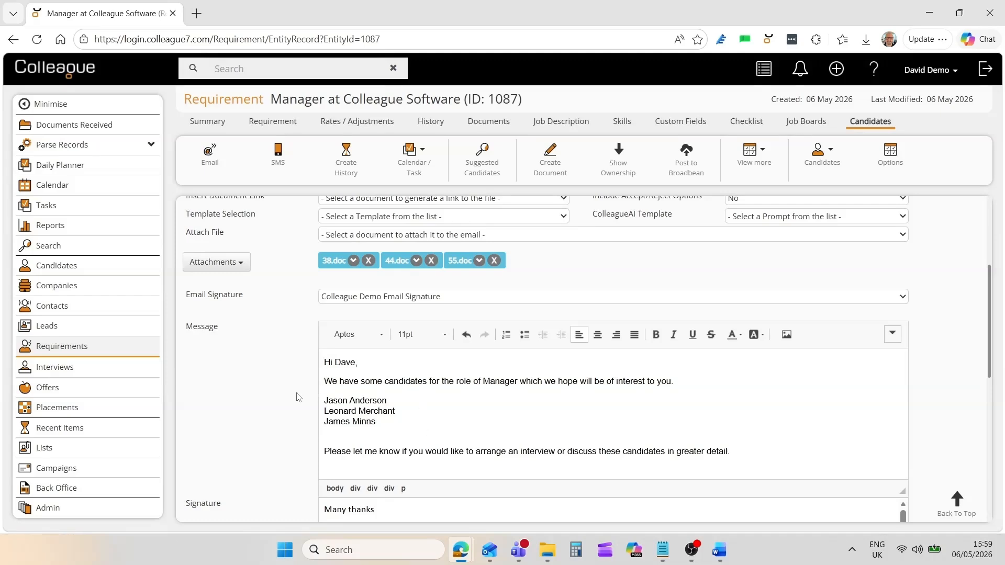
{"action": "scroll", "coordinate": [298, 397], "scroll_direction": "up", "scroll_amount": 4}
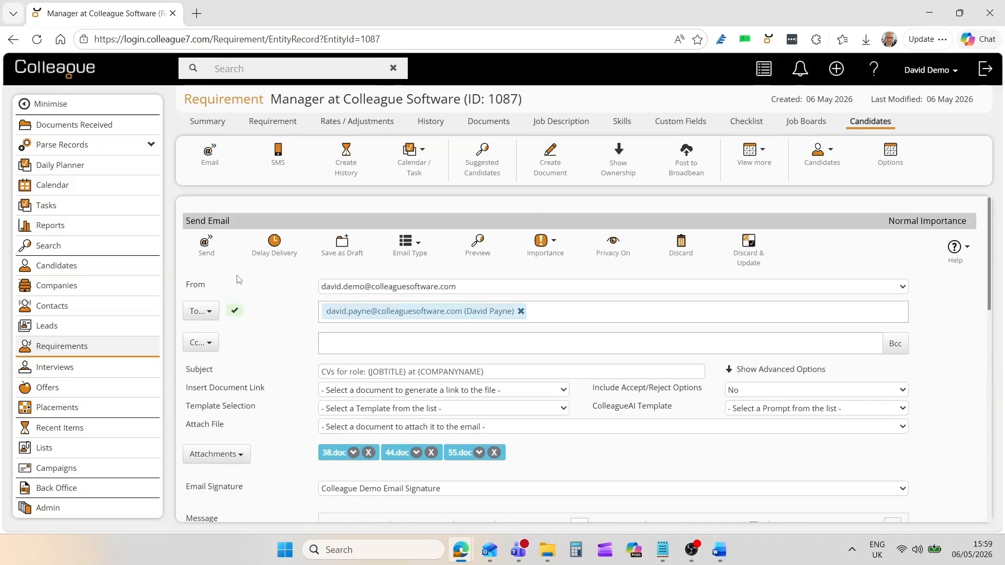
{"action": "left_click", "coordinate": [206, 246]}
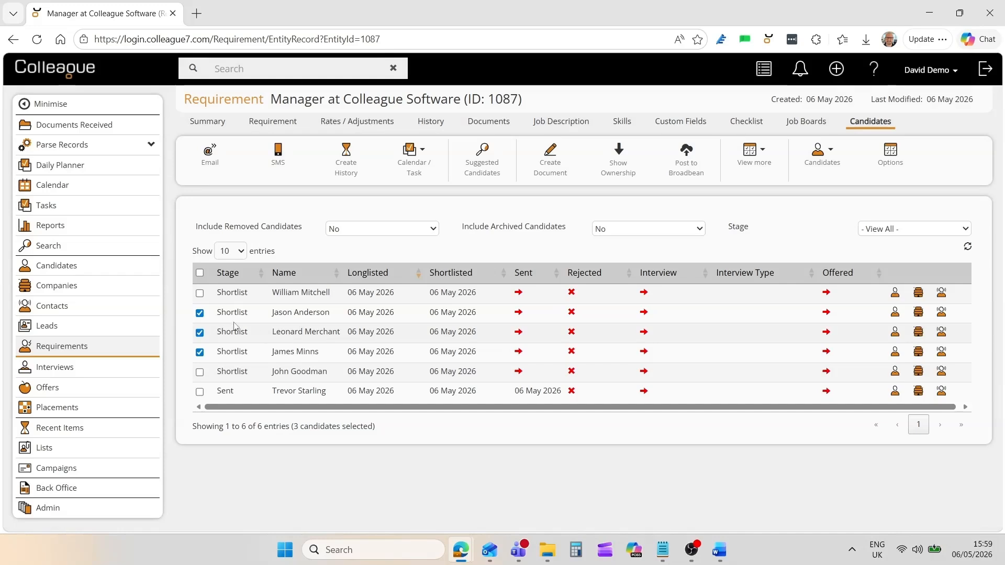
Discard the fifth candidate's CV email and record Date CV Sent as 05 May 2026.
{"action": "left_click", "coordinate": [199, 313]}
{"action": "left_click", "coordinate": [199, 332]}
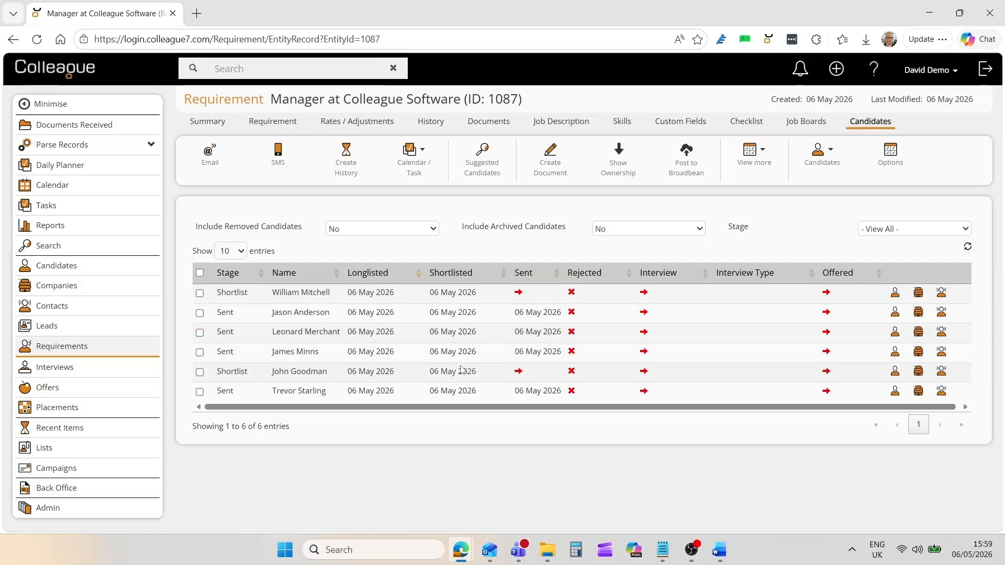
{"action": "left_click", "coordinate": [518, 371]}
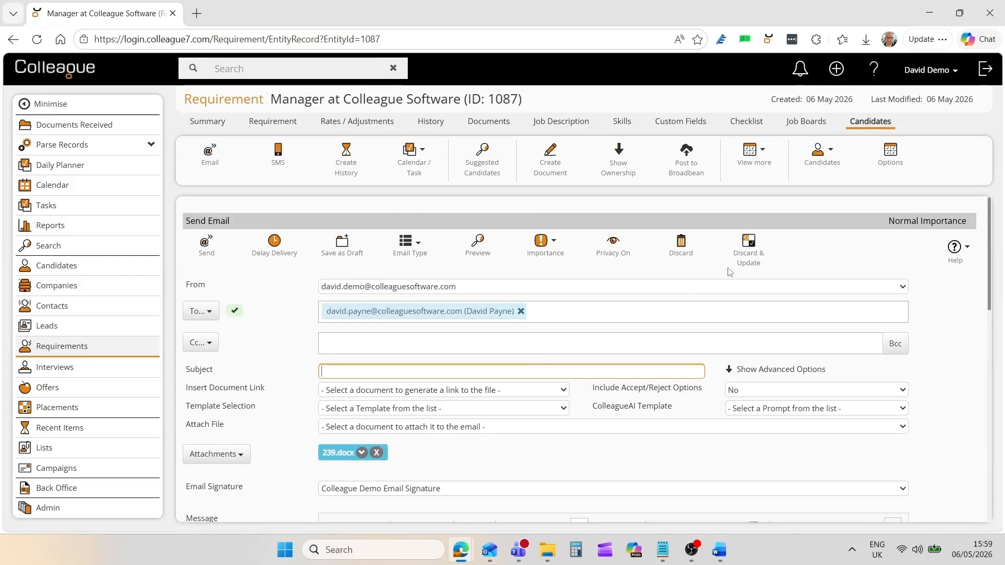
{"action": "left_click", "coordinate": [750, 255]}
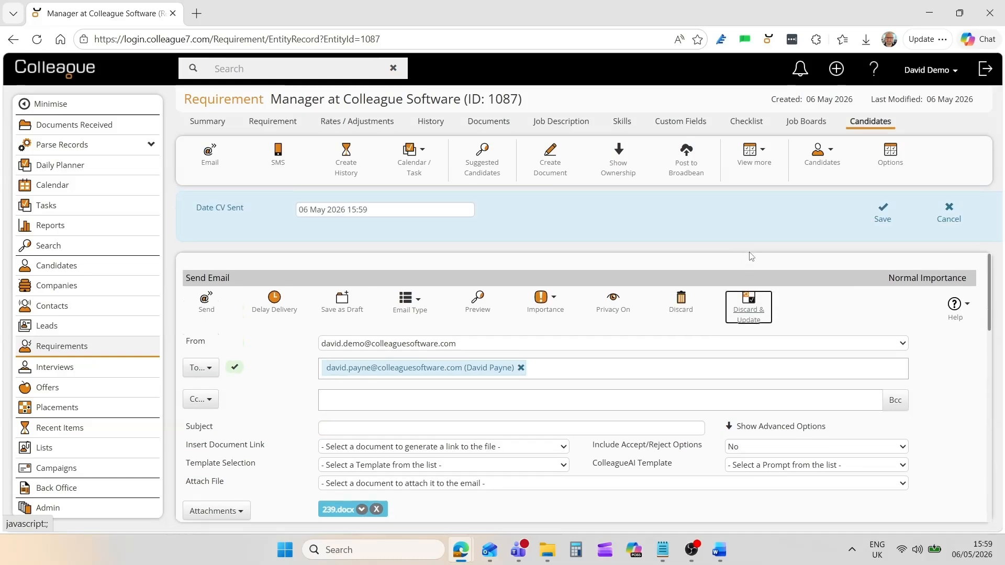
{"action": "left_click", "coordinate": [372, 210]}
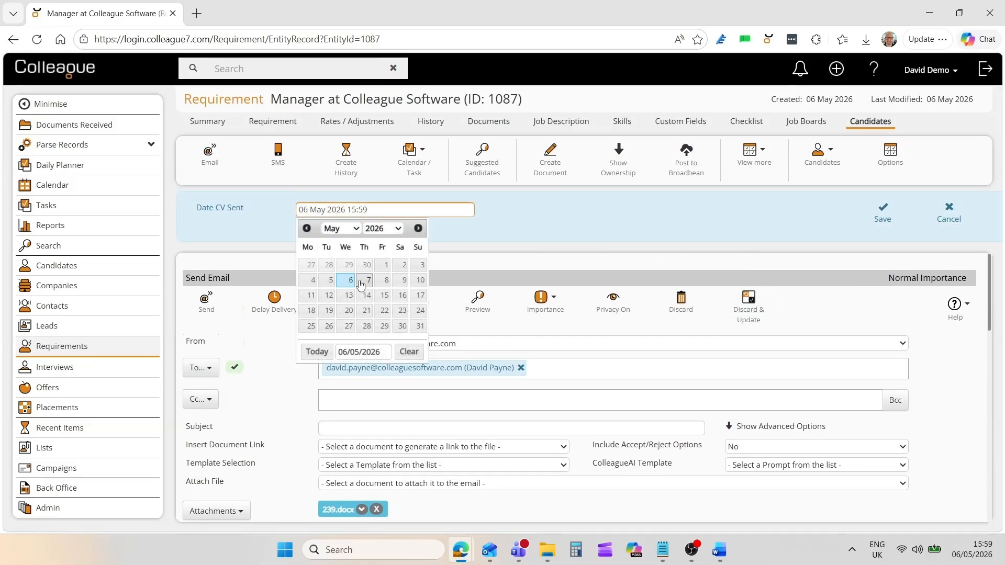
{"action": "left_click", "coordinate": [332, 281]}
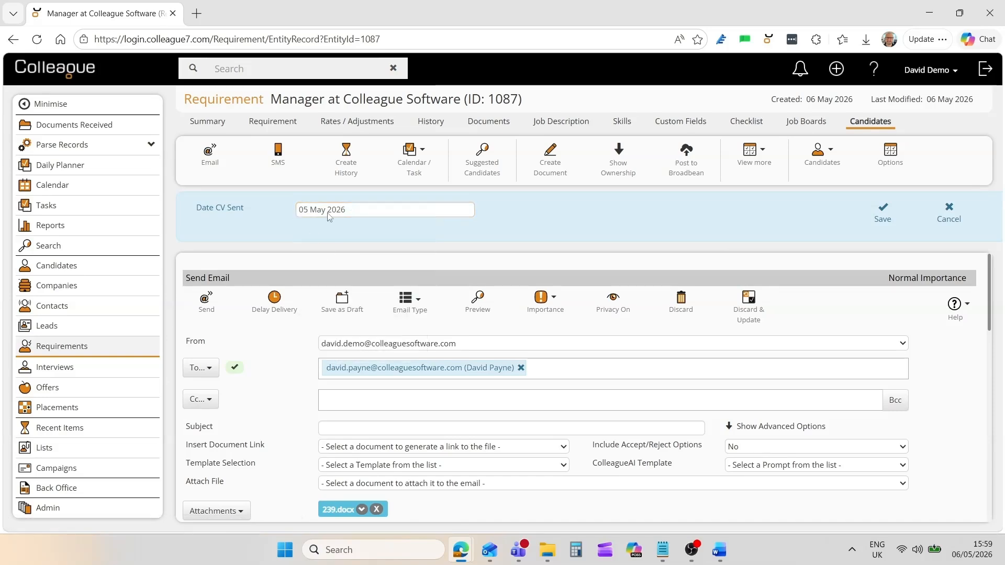
{"action": "left_click", "coordinate": [882, 220]}
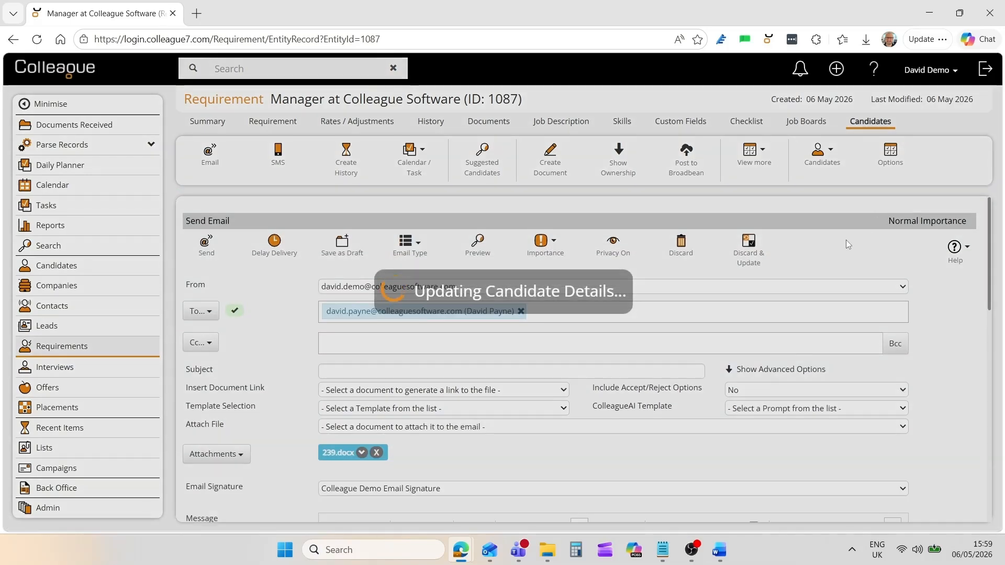
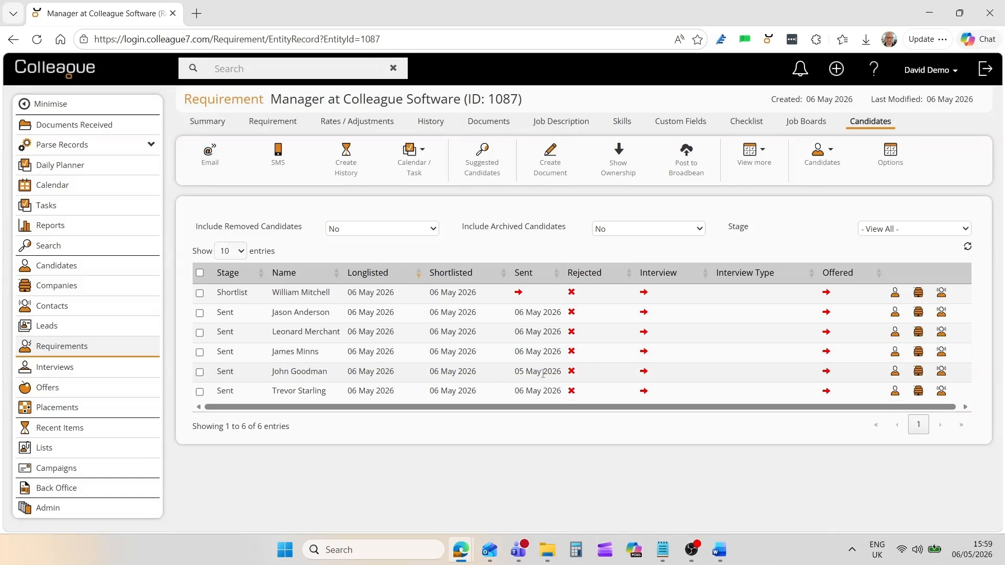
Mark the first three Manager candidates Rejected by Contact with reason 'Not suitable for the position'.
{"action": "left_click", "coordinate": [200, 293]}
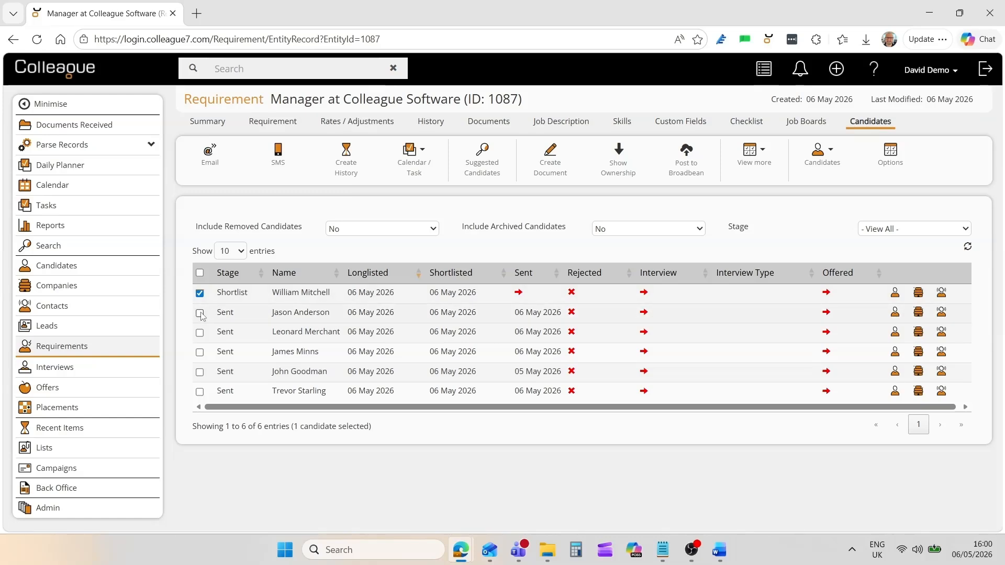
{"action": "left_click", "coordinate": [200, 314]}
{"action": "left_click", "coordinate": [199, 335]}
{"action": "right_click", "coordinate": [545, 296]}
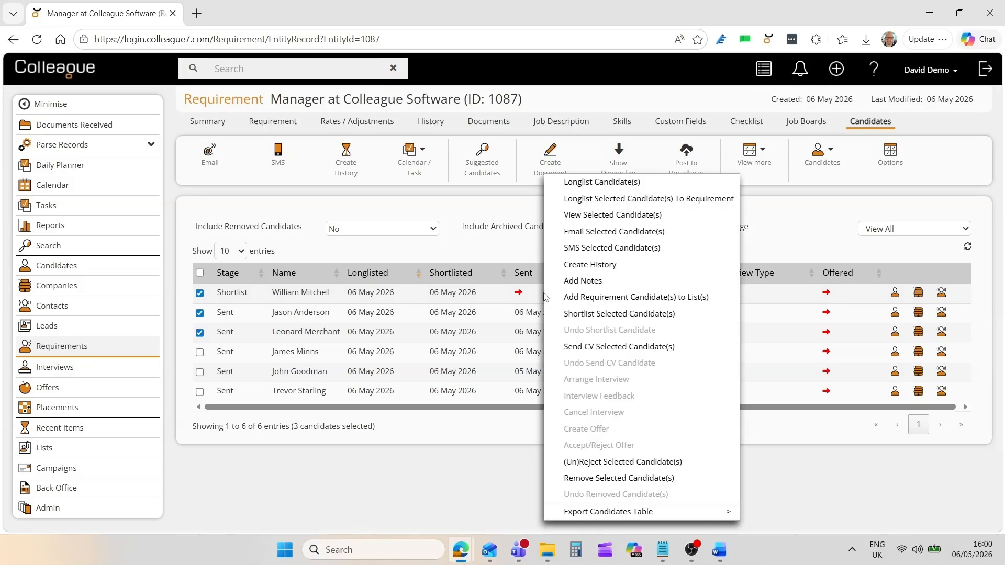
{"action": "left_click", "coordinate": [621, 462]}
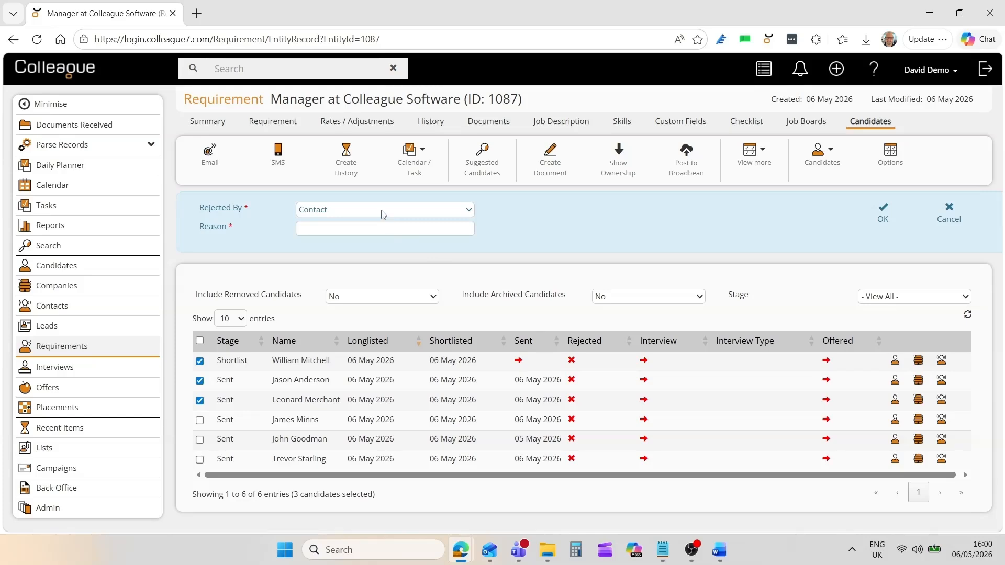
{"action": "left_click", "coordinate": [382, 228]}
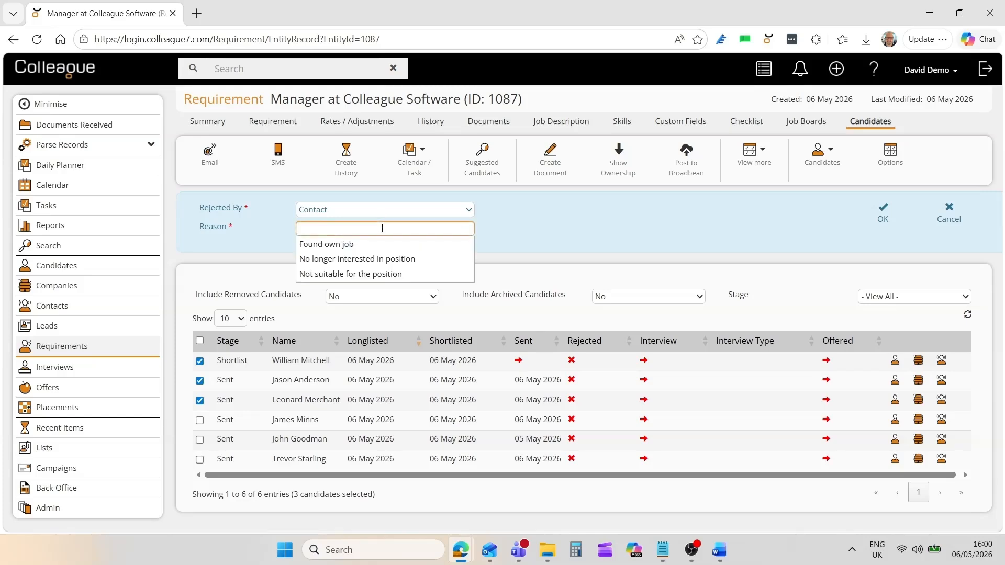
{"action": "left_click", "coordinate": [386, 272]}
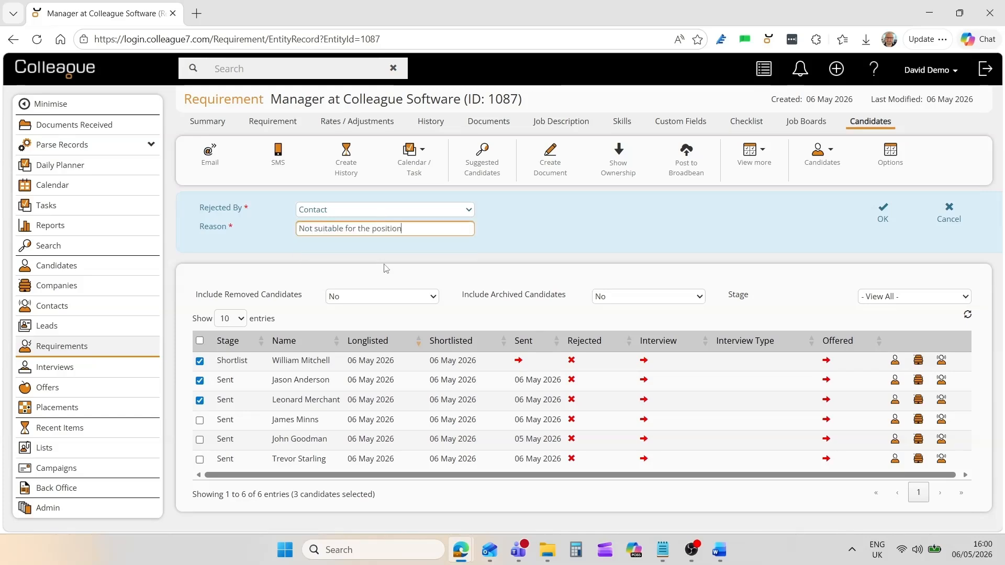
{"action": "left_click", "coordinate": [882, 214]}
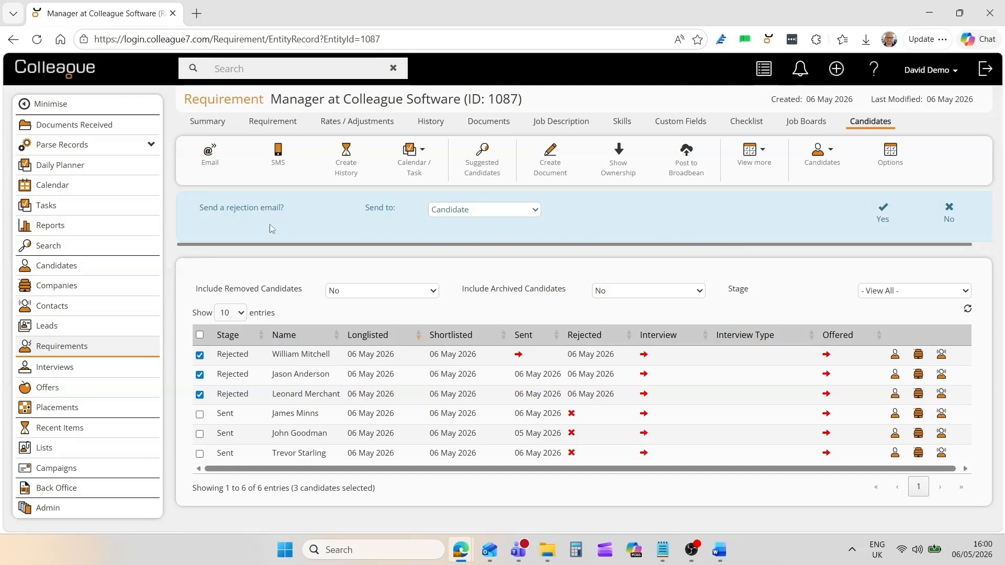
Email the three rejected candidates using the Rejection Email (Contact Decision) template.
{"action": "left_click", "coordinate": [505, 214]}
{"action": "left_click", "coordinate": [476, 228]}
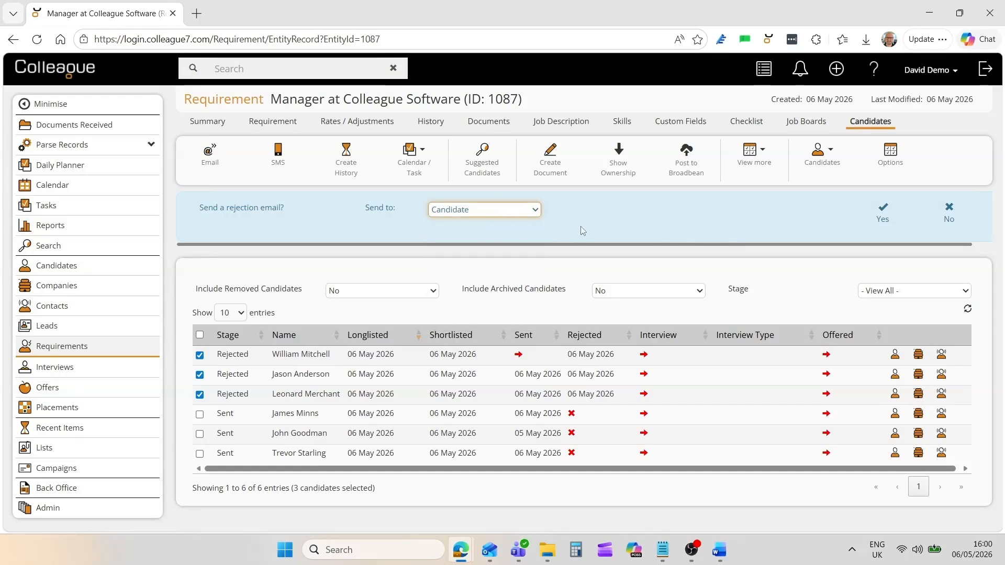
{"action": "left_click", "coordinate": [883, 218]}
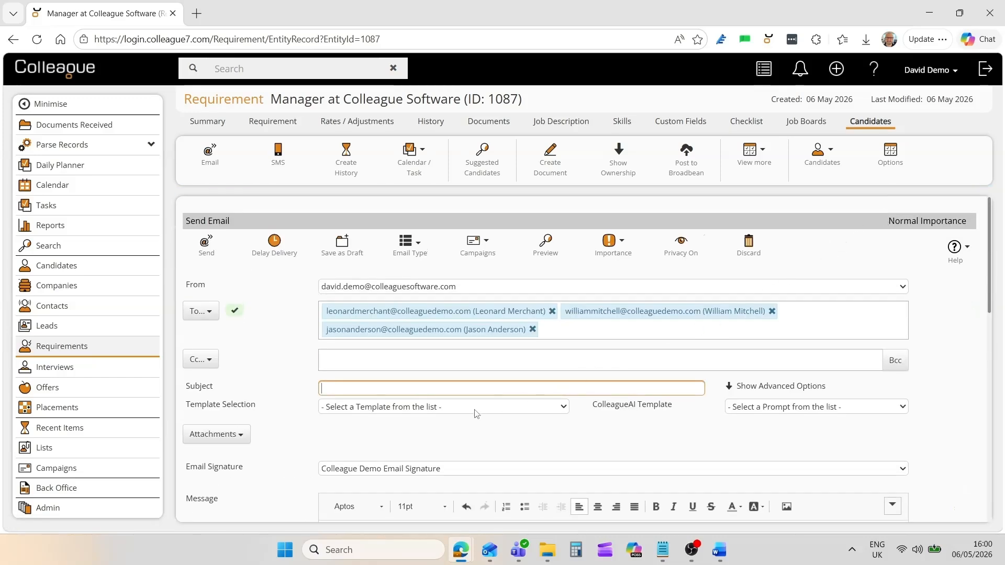
{"action": "left_click", "coordinate": [475, 408]}
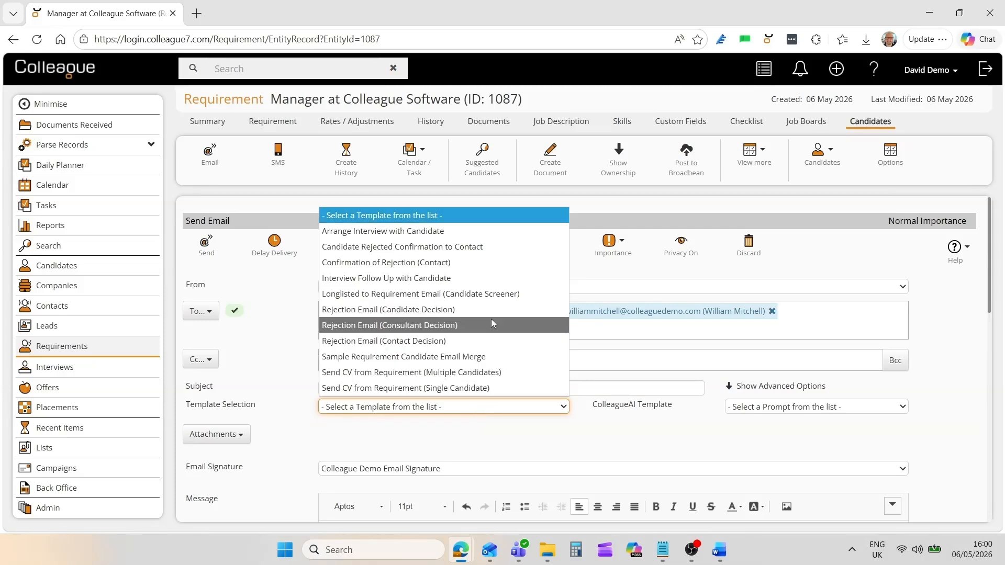
{"action": "left_click", "coordinate": [491, 339]}
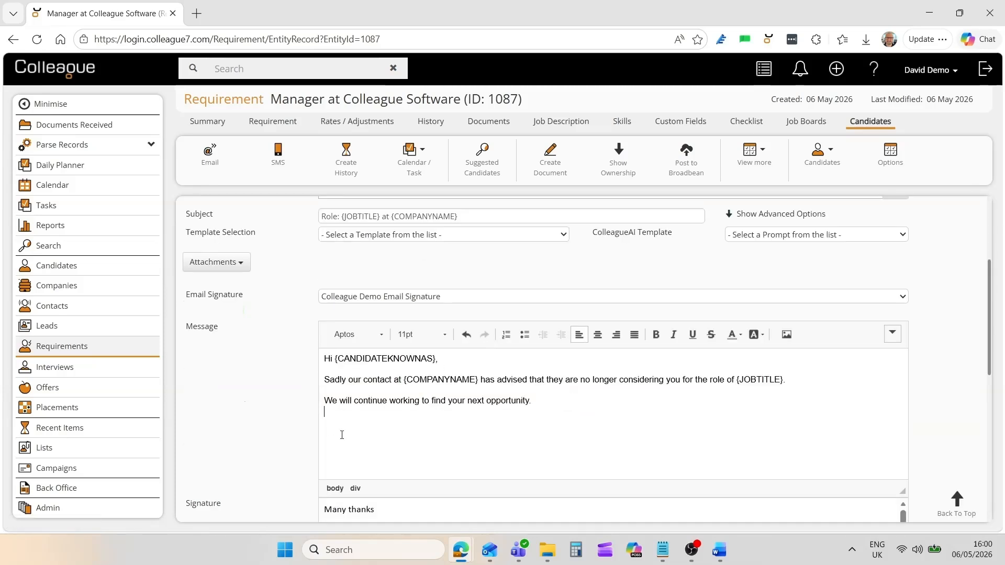
{"action": "scroll", "coordinate": [312, 394], "scroll_direction": "up", "scroll_amount": 3}
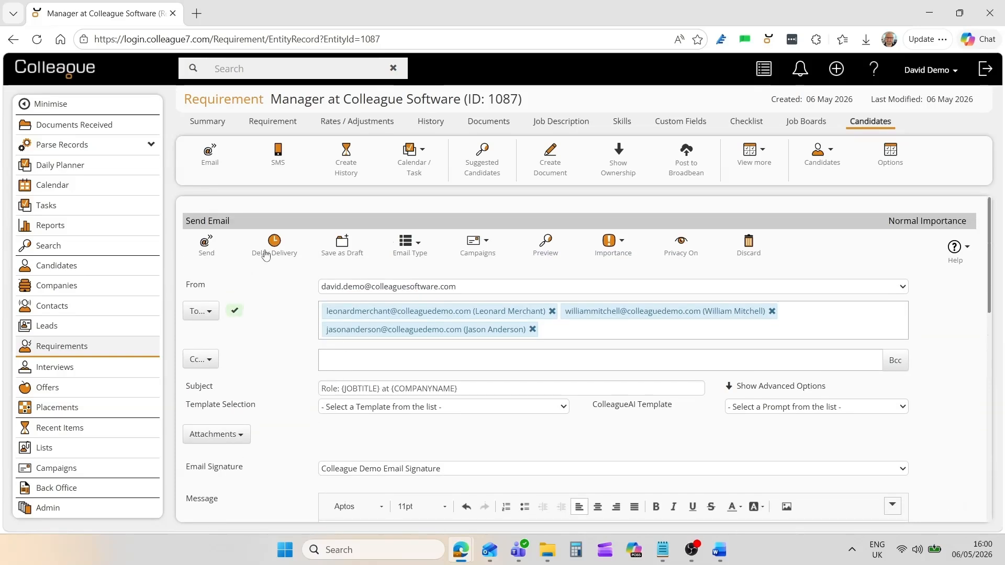
{"action": "left_click", "coordinate": [211, 256]}
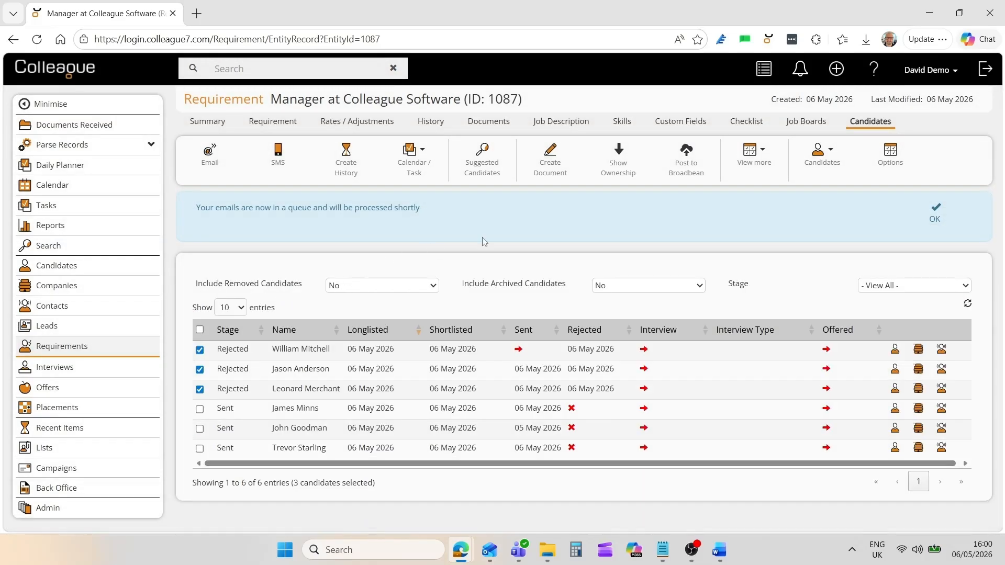
{"action": "left_click", "coordinate": [936, 220]}
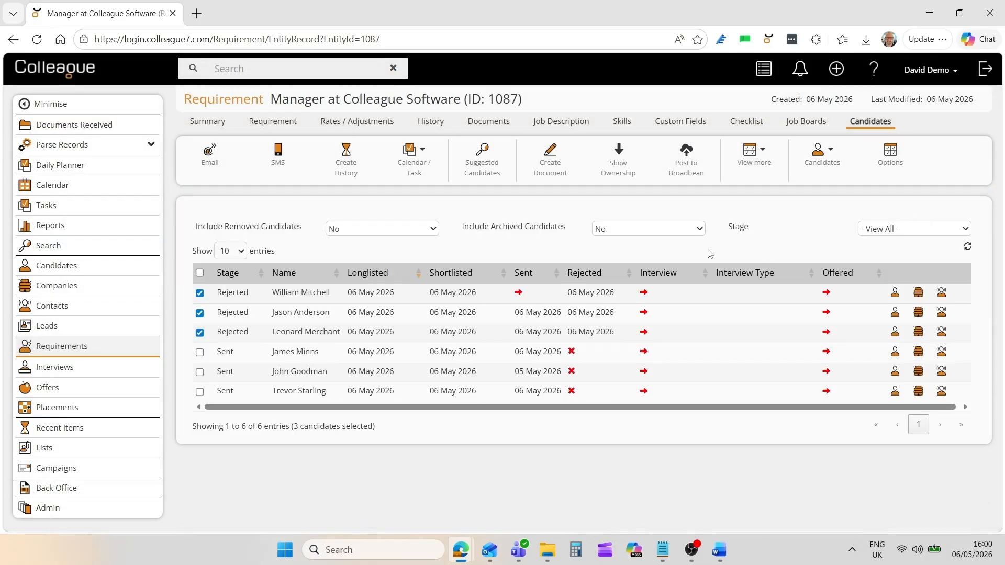
Untick the three candidates and book the fourth a 1st Interview on 08 May 2026 at 17:00.
{"action": "left_click", "coordinate": [200, 293]}
{"action": "left_click", "coordinate": [199, 313]}
{"action": "left_click", "coordinate": [199, 332]}
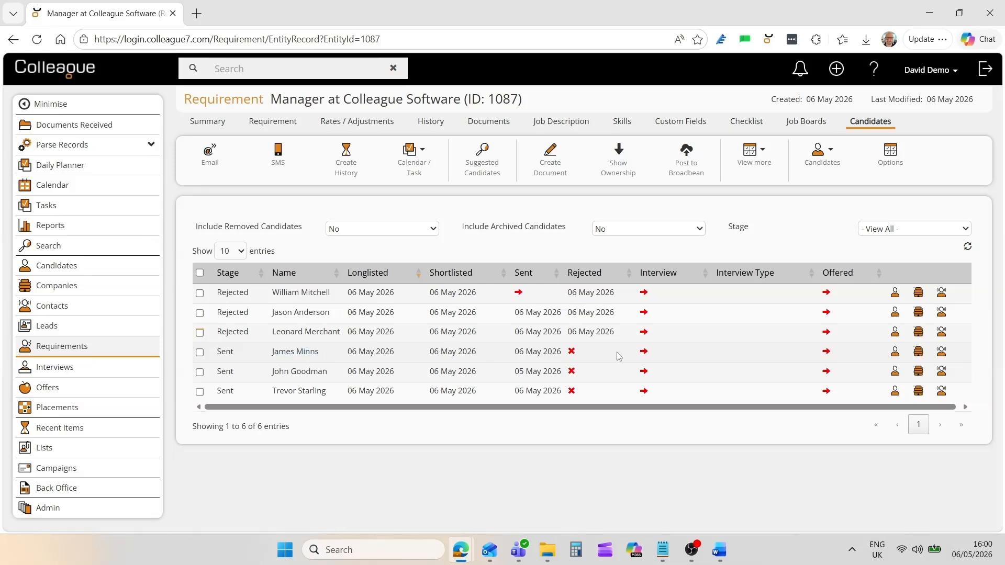
{"action": "left_click", "coordinate": [644, 351]}
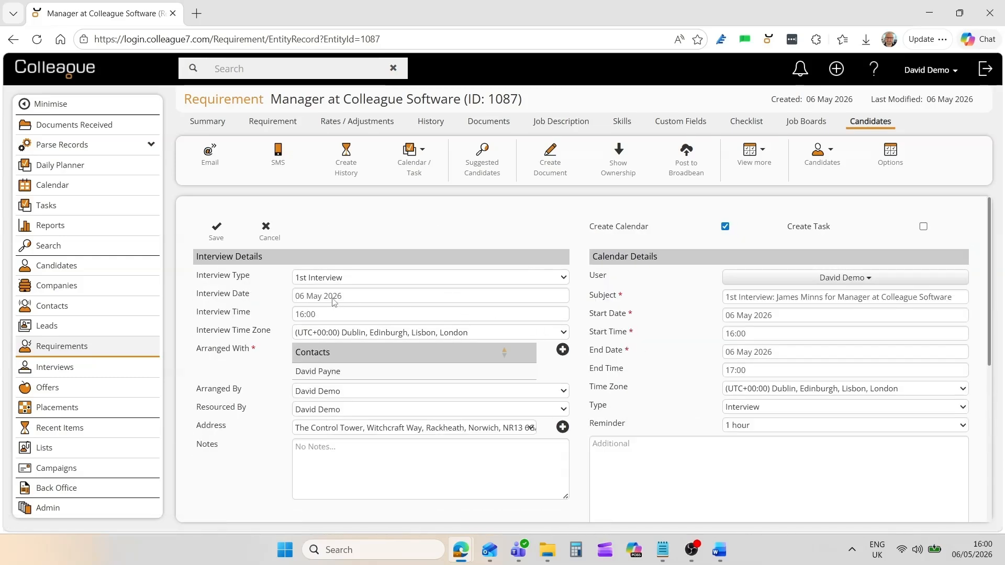
{"action": "left_click", "coordinate": [358, 281]}
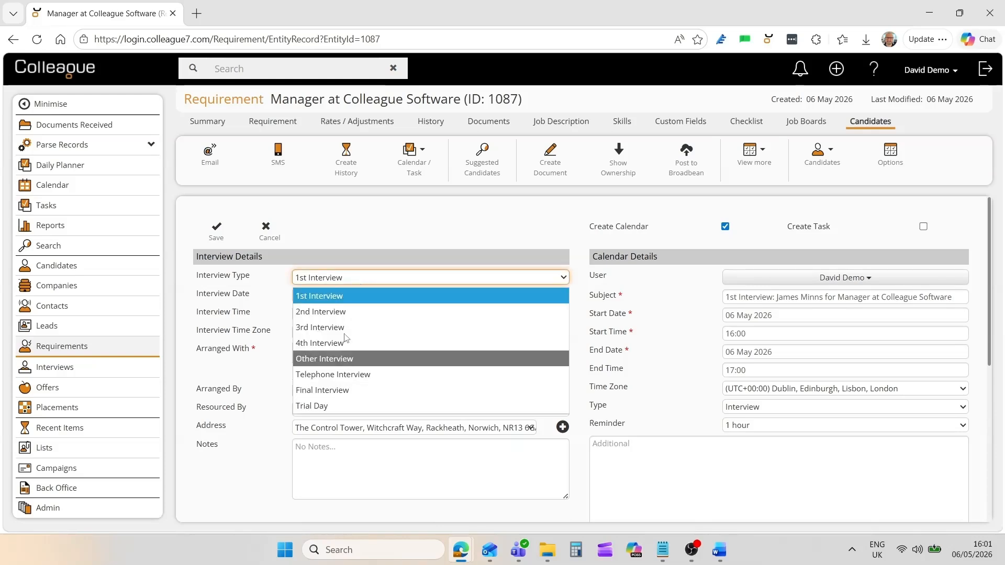
{"action": "left_click", "coordinate": [349, 282]}
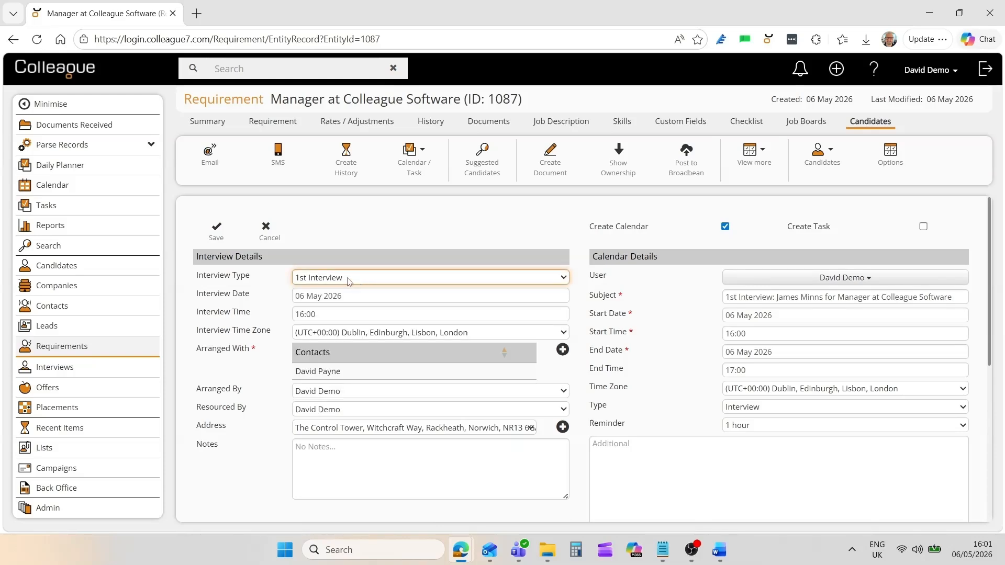
{"action": "left_click", "coordinate": [313, 297]}
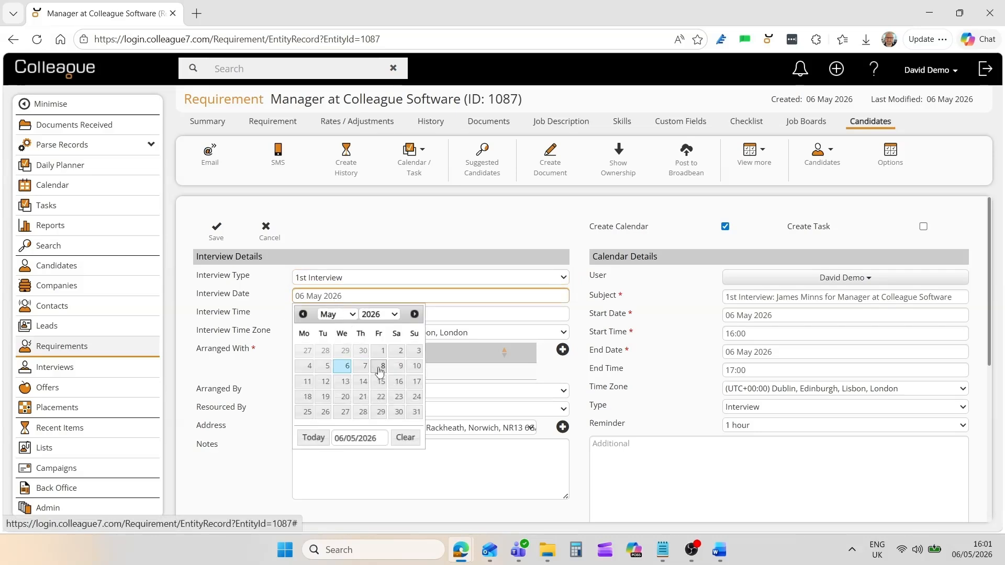
{"action": "left_click", "coordinate": [380, 370]}
{"action": "left_click", "coordinate": [330, 313]}
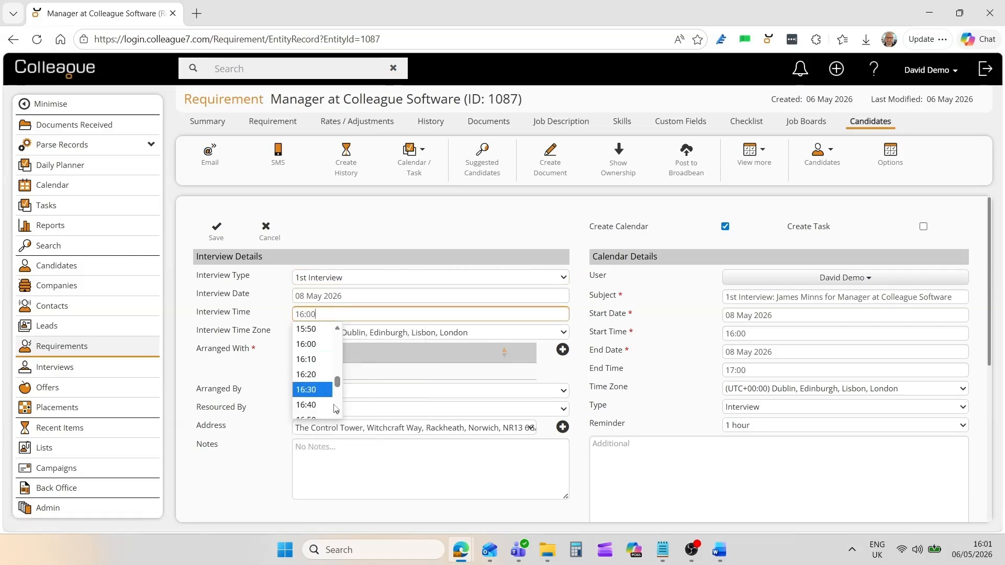
{"action": "scroll", "coordinate": [323, 393], "scroll_direction": "down", "scroll_amount": 2}
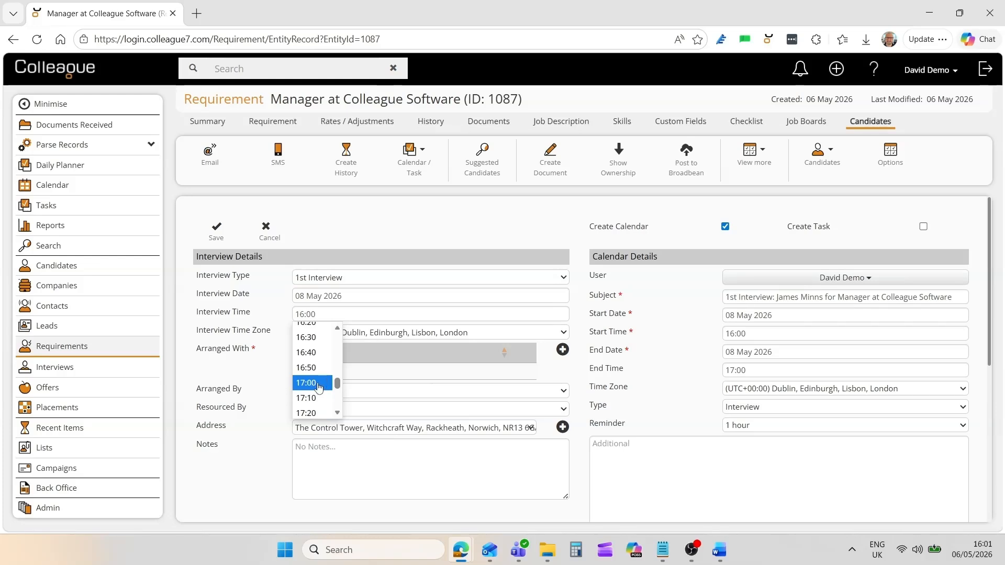
{"action": "left_click", "coordinate": [317, 382]}
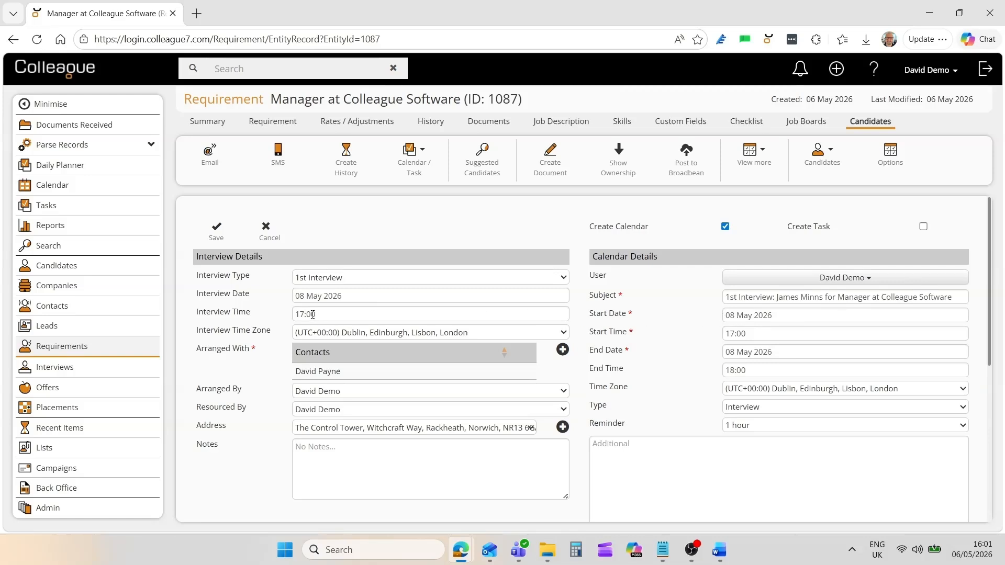
{"action": "left_click", "coordinate": [215, 238]}
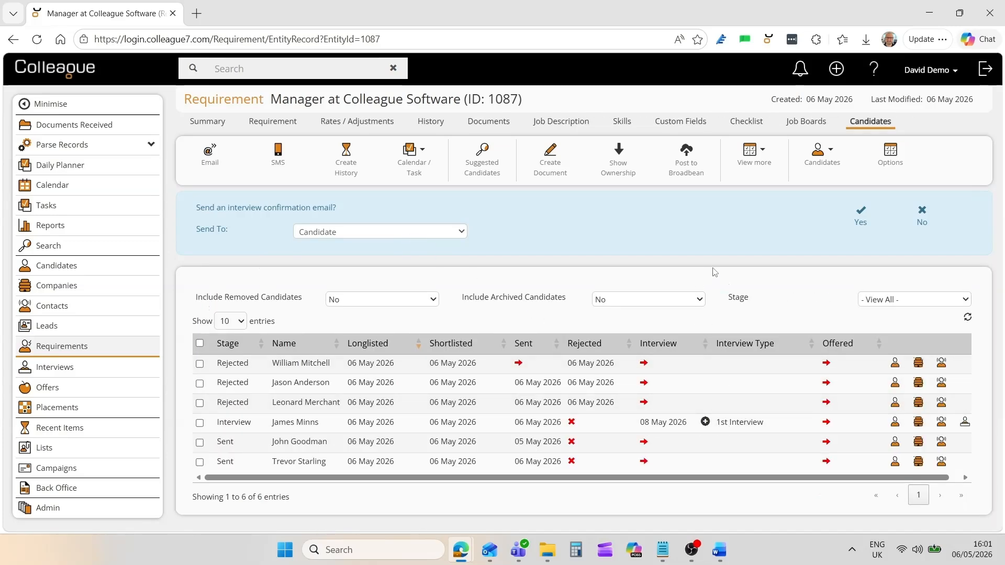
Email the candidate using the Interview Confirmation for Candidate template.
{"action": "left_click", "coordinate": [860, 216]}
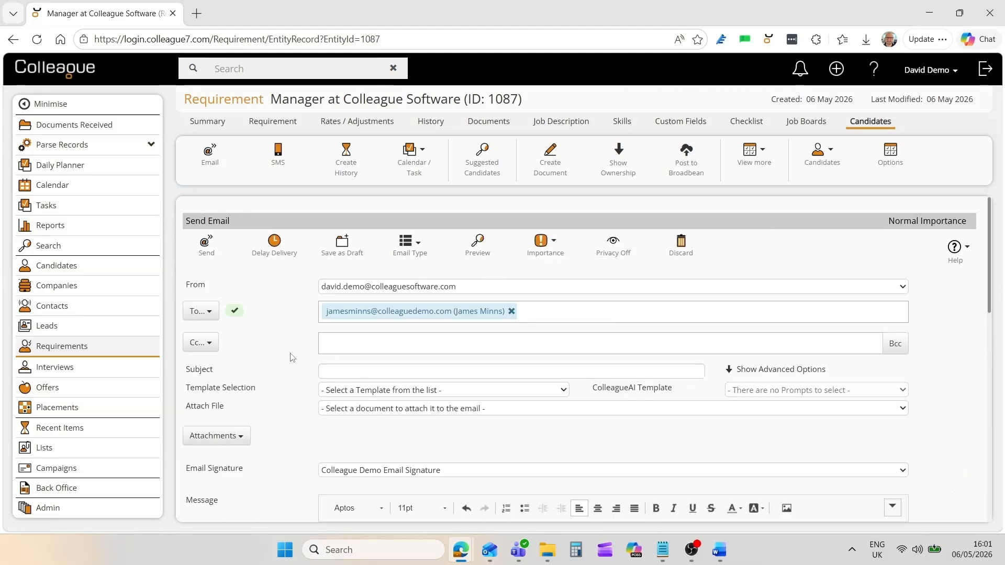
{"action": "scroll", "coordinate": [314, 357], "scroll_direction": "down", "scroll_amount": 1}
{"action": "left_click", "coordinate": [359, 329]}
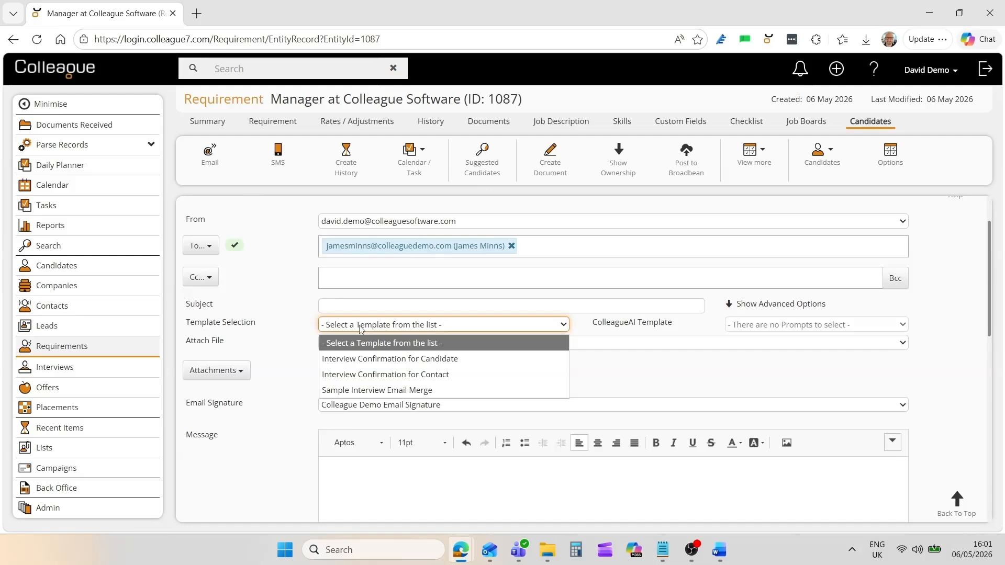
{"action": "left_click", "coordinate": [374, 359]}
{"action": "scroll", "coordinate": [394, 437], "scroll_direction": "down", "scroll_amount": 5}
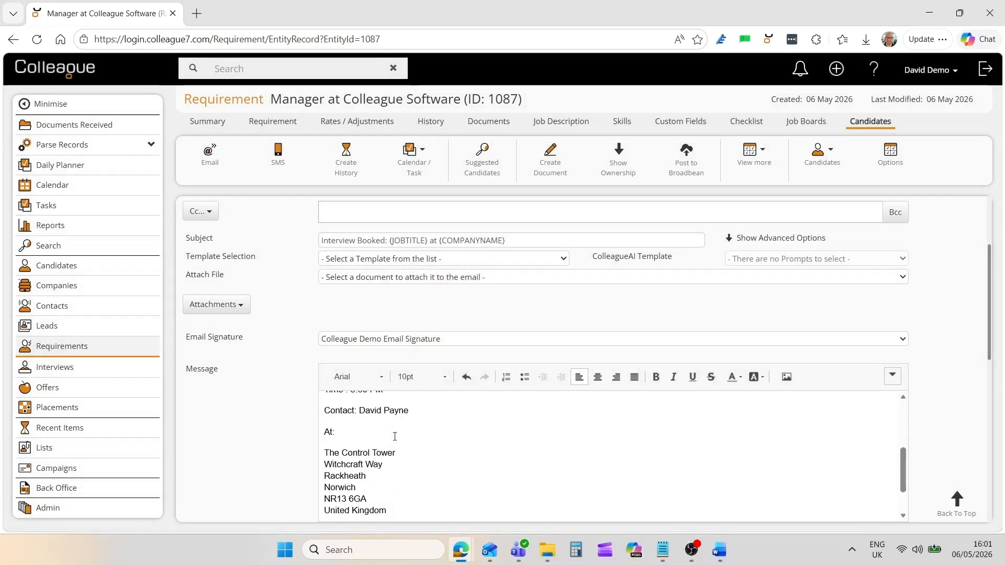
{"action": "scroll", "coordinate": [395, 437], "scroll_direction": "up", "scroll_amount": 5}
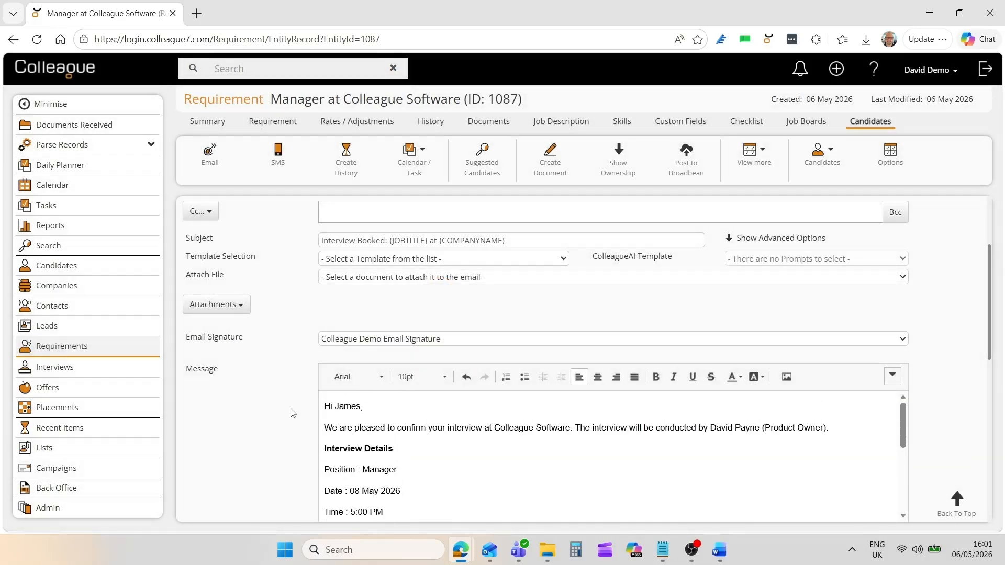
{"action": "scroll", "coordinate": [293, 413], "scroll_direction": "down", "scroll_amount": 4}
{"action": "scroll", "coordinate": [291, 413], "scroll_direction": "up", "scroll_amount": 6}
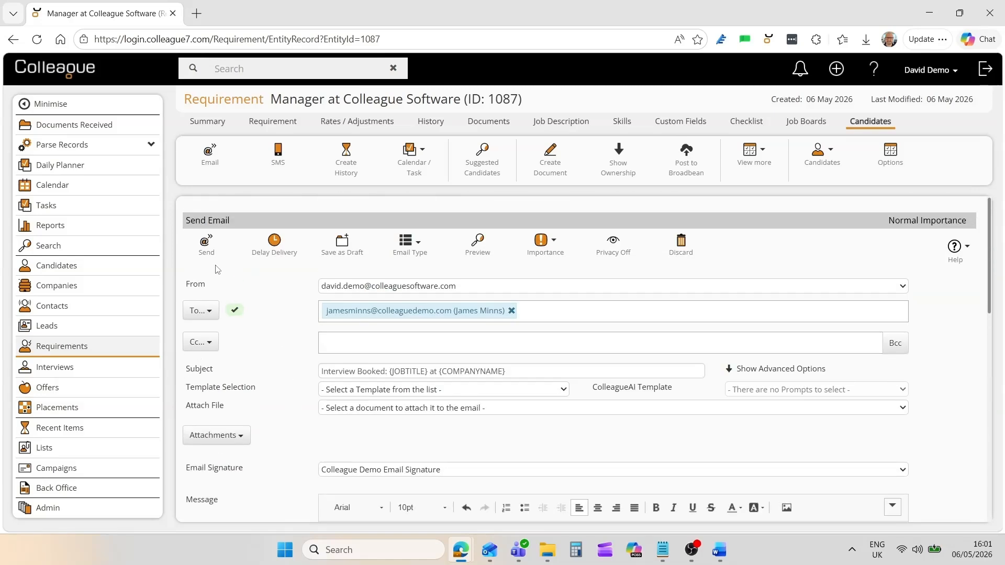
{"action": "left_click", "coordinate": [206, 244]}
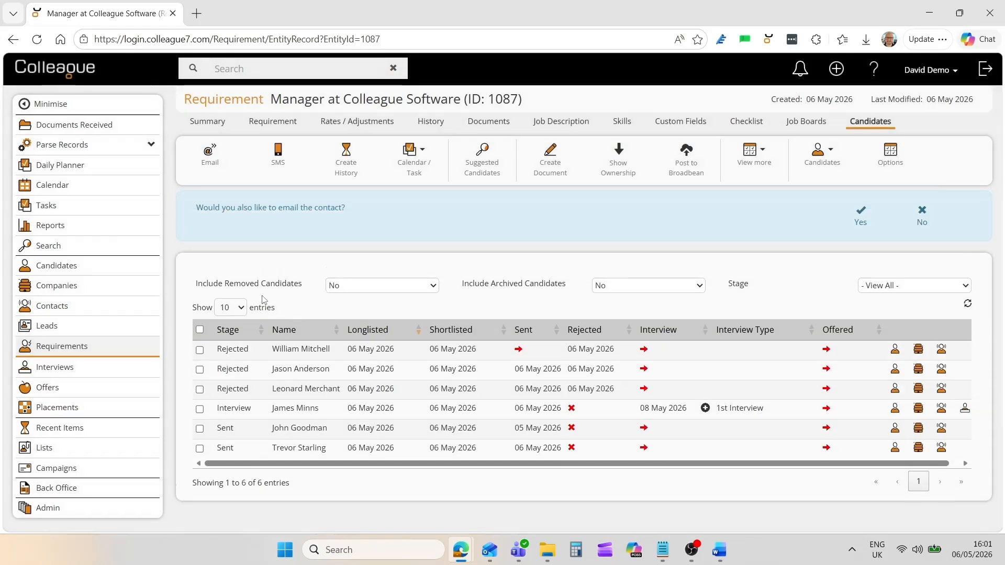
Email the interviewing contact using the Interview Confirmation for Contact template.
{"action": "left_click", "coordinate": [856, 224]}
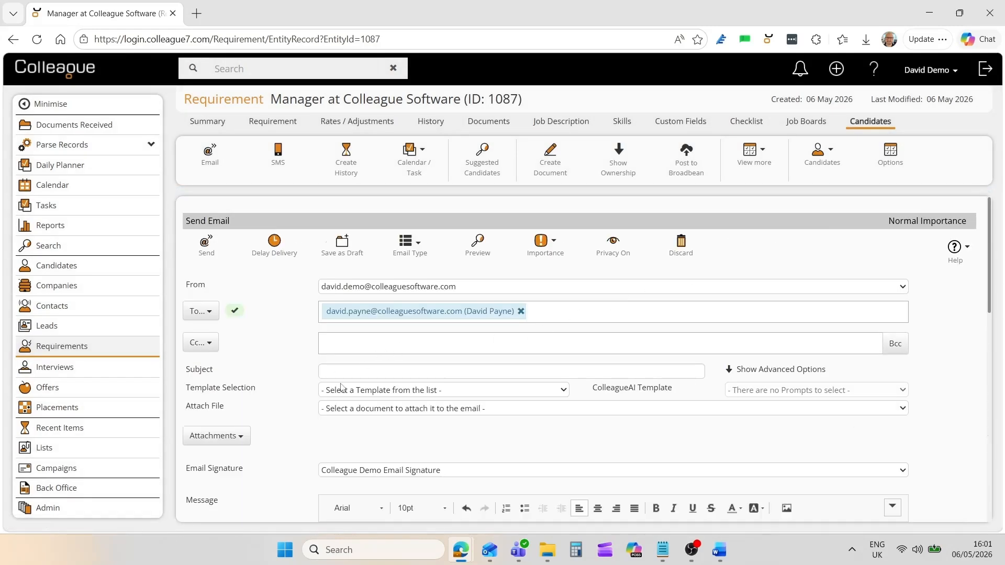
{"action": "left_click", "coordinate": [341, 390]}
{"action": "left_click", "coordinate": [388, 436]}
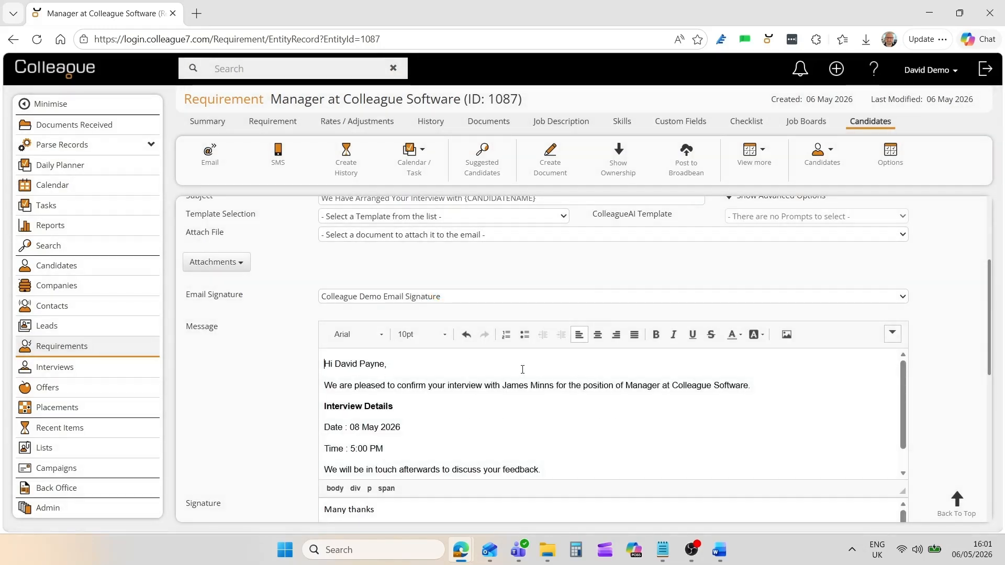
{"action": "scroll", "coordinate": [417, 430], "scroll_direction": "down", "scroll_amount": 1}
{"action": "scroll", "coordinate": [412, 425], "scroll_direction": "up", "scroll_amount": 1}
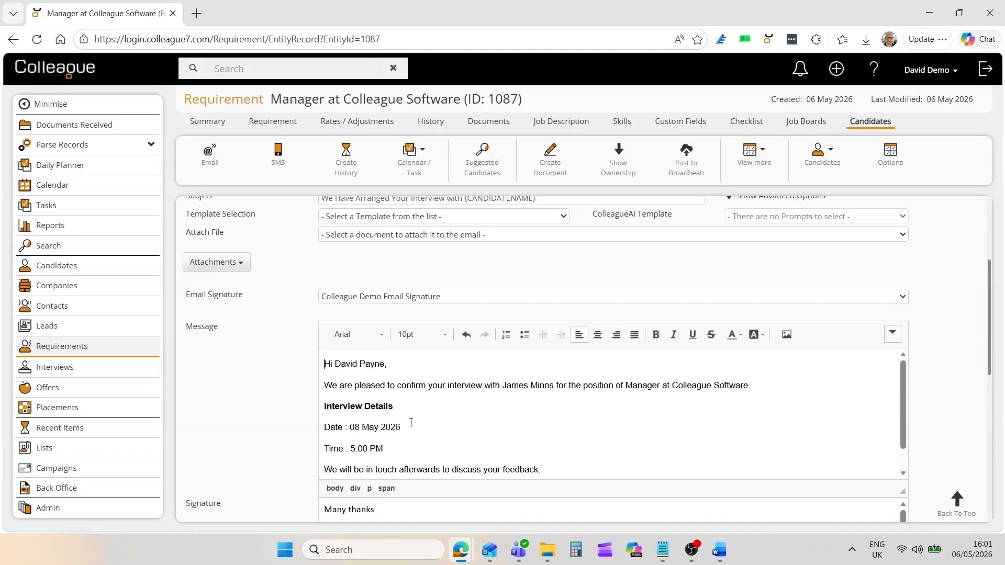
{"action": "scroll", "coordinate": [300, 365], "scroll_direction": "up", "scroll_amount": 3}
{"action": "left_click", "coordinate": [203, 252]}
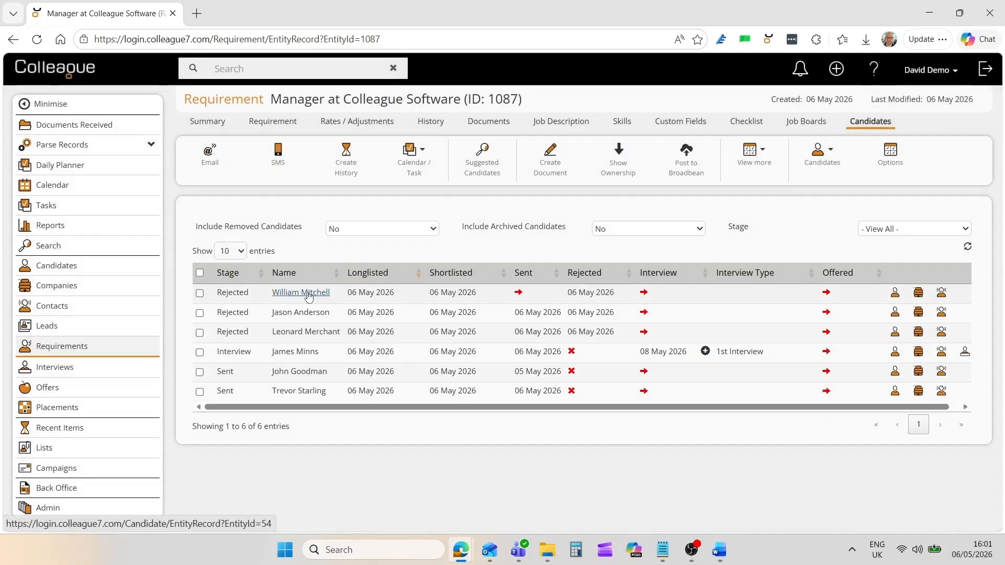
Save interview feedback 'Very happy' and 'Would like second interview', then open the interview record.
{"action": "left_click", "coordinate": [199, 352]}
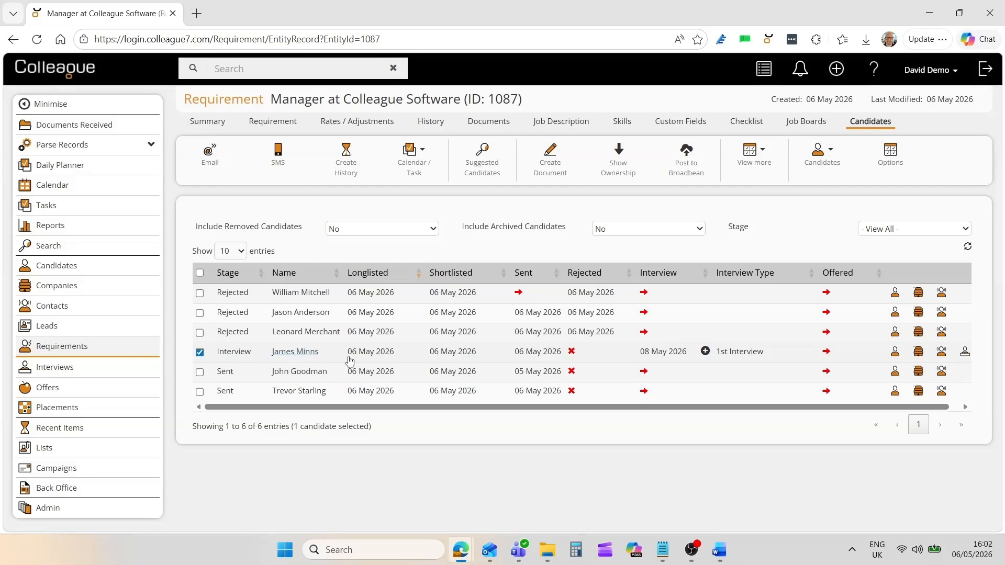
{"action": "right_click", "coordinate": [494, 354]}
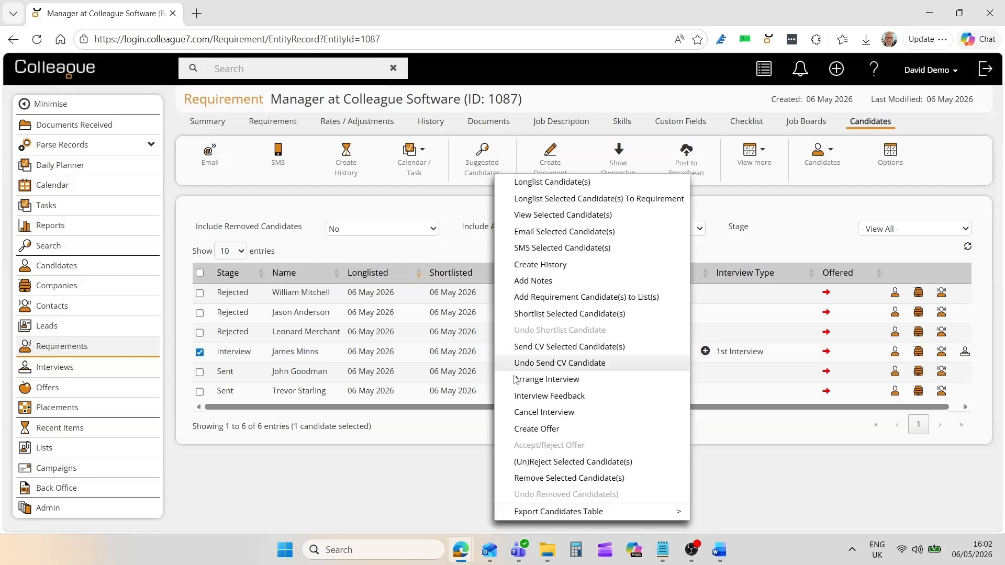
{"action": "left_click", "coordinate": [529, 395]}
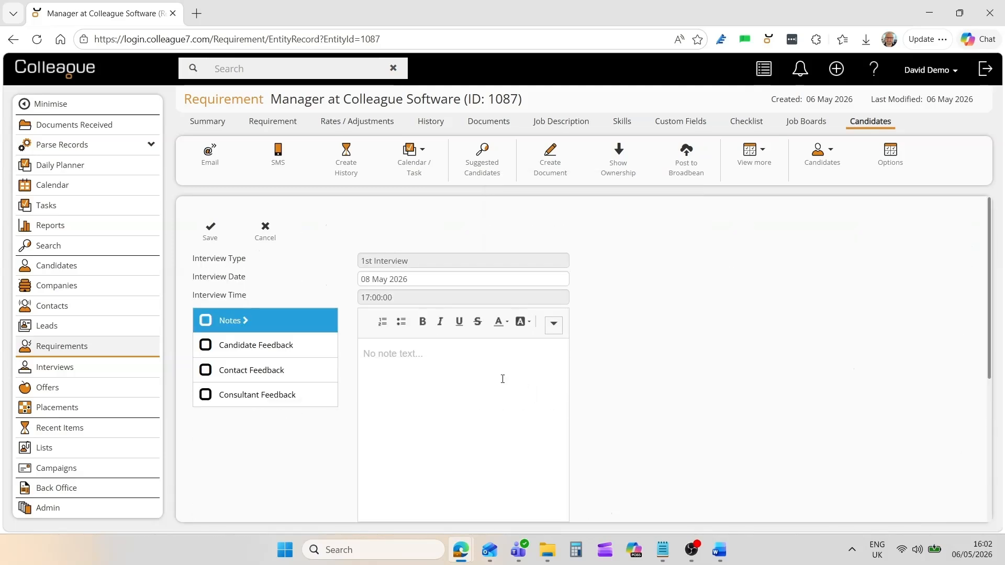
{"action": "left_click", "coordinate": [309, 347]}
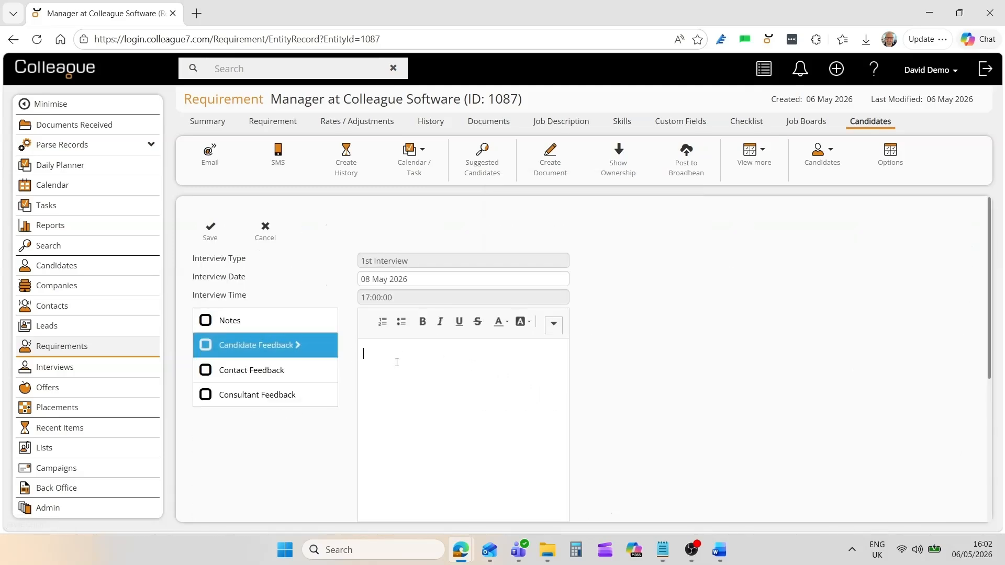
{"action": "type", "text": "Very happy"}
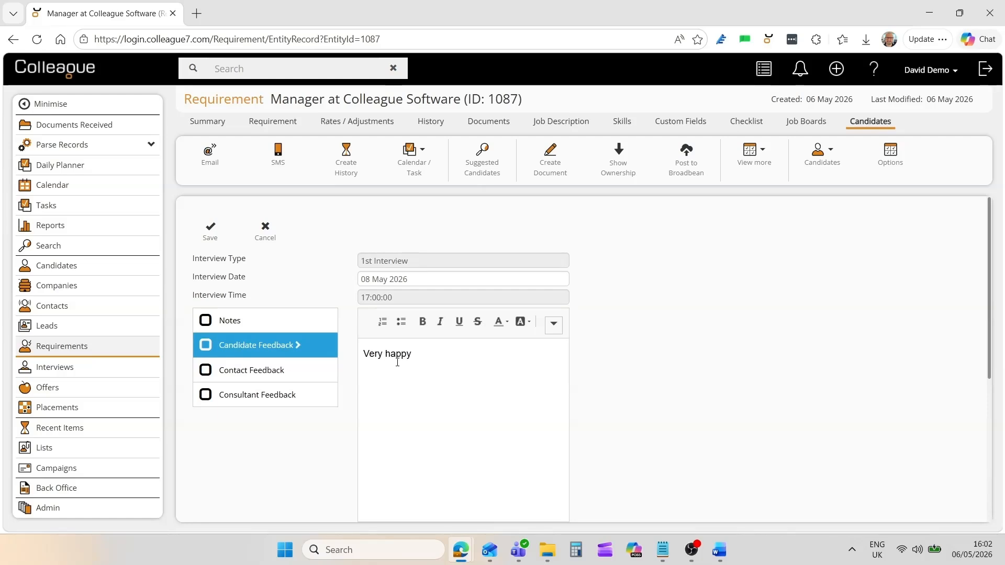
{"action": "left_click", "coordinate": [315, 371]}
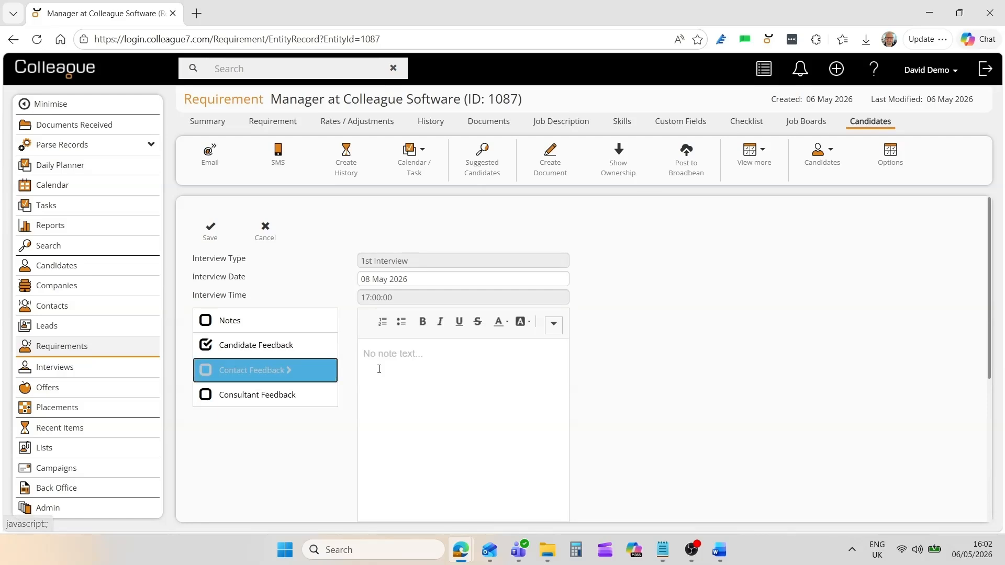
{"action": "type", "text": "Would like"}
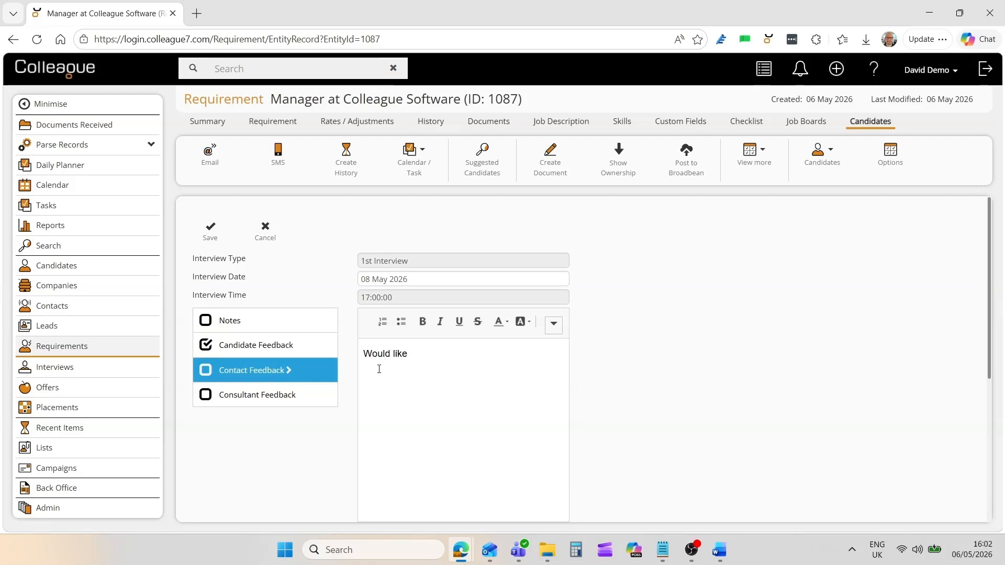
{"action": "type", "text": " second interview"}
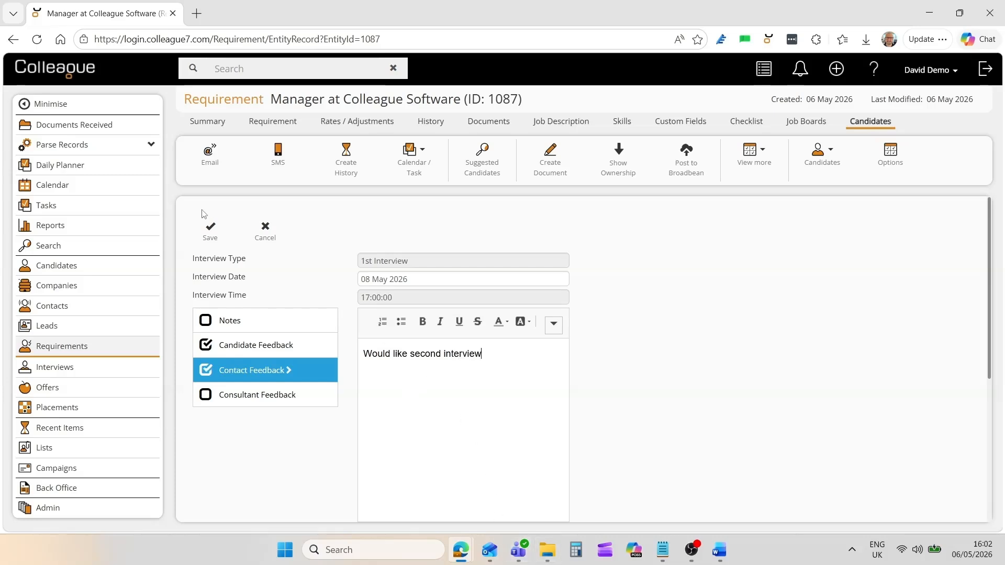
{"action": "left_click", "coordinate": [211, 229]}
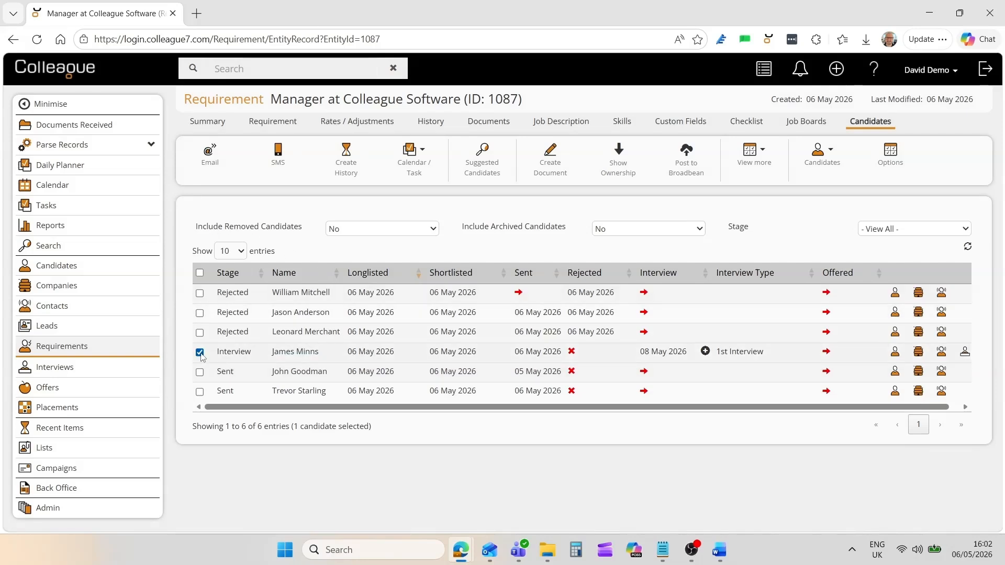
{"action": "left_click", "coordinate": [200, 352]}
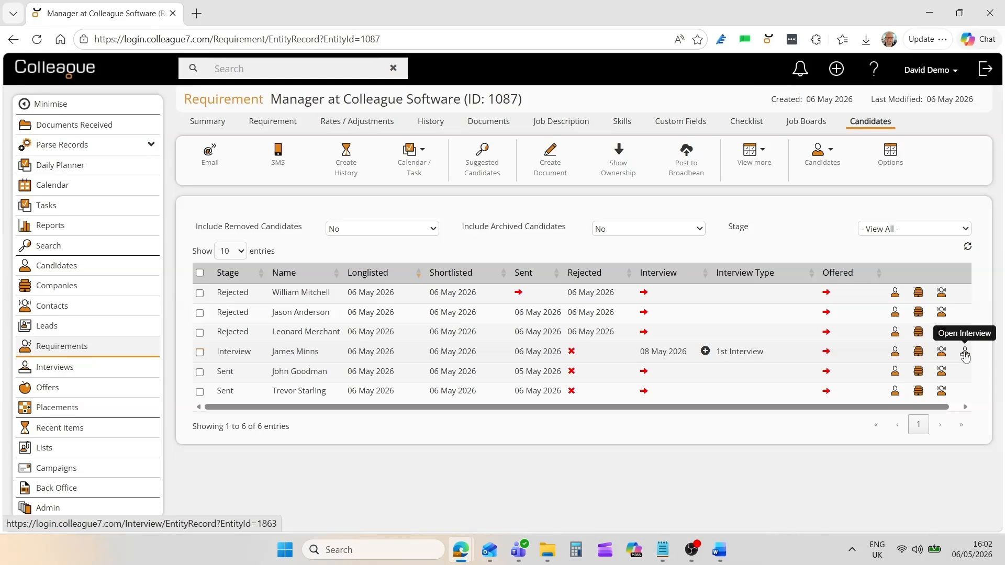
{"action": "middle_click", "coordinate": [965, 355]}
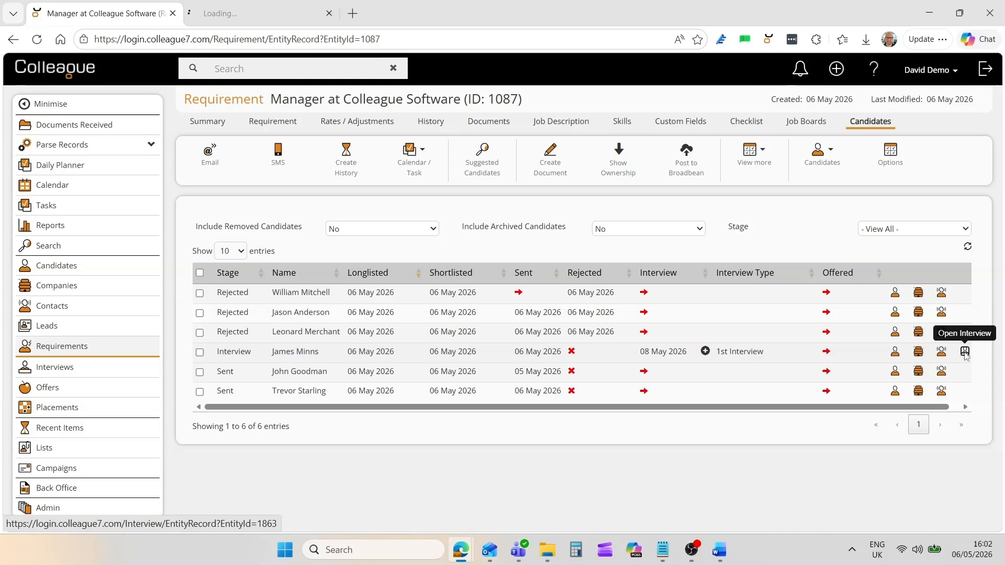
Review the Candidate and Contact Feedback on the 1st Interview record, then close it.
{"action": "left_click", "coordinate": [283, 9]}
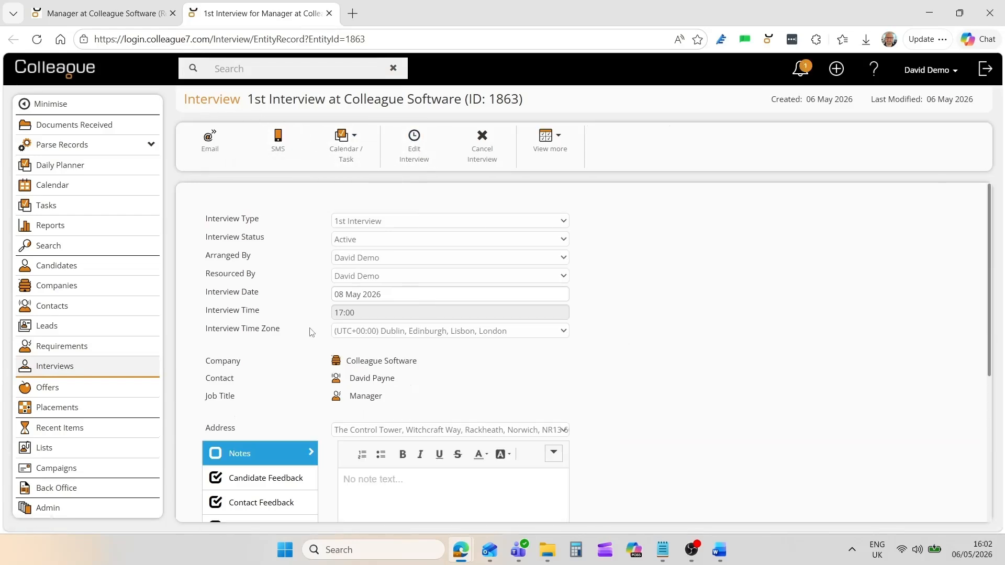
{"action": "scroll", "coordinate": [309, 332], "scroll_direction": "down", "scroll_amount": 3}
{"action": "left_click", "coordinate": [282, 348]}
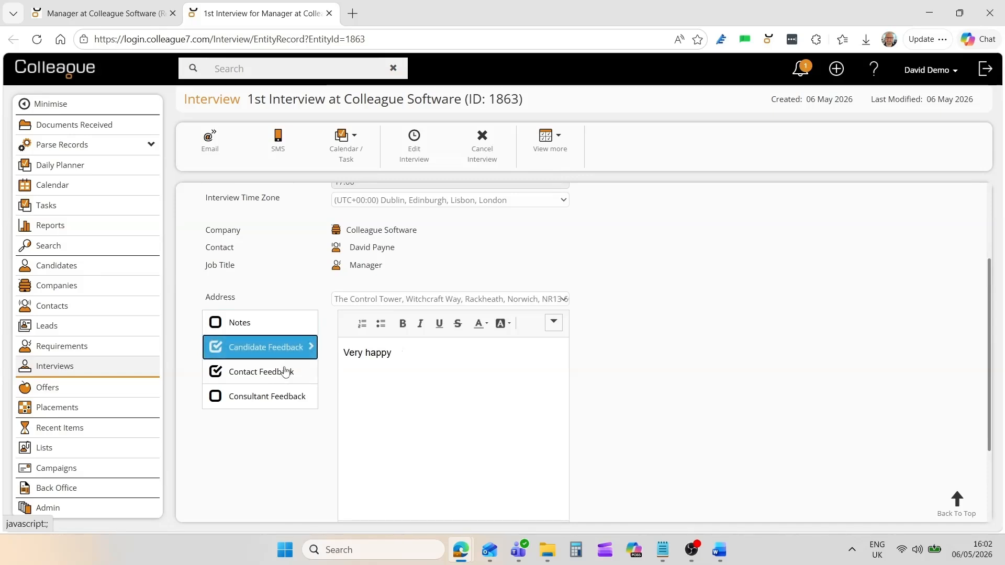
{"action": "left_click", "coordinate": [288, 372]}
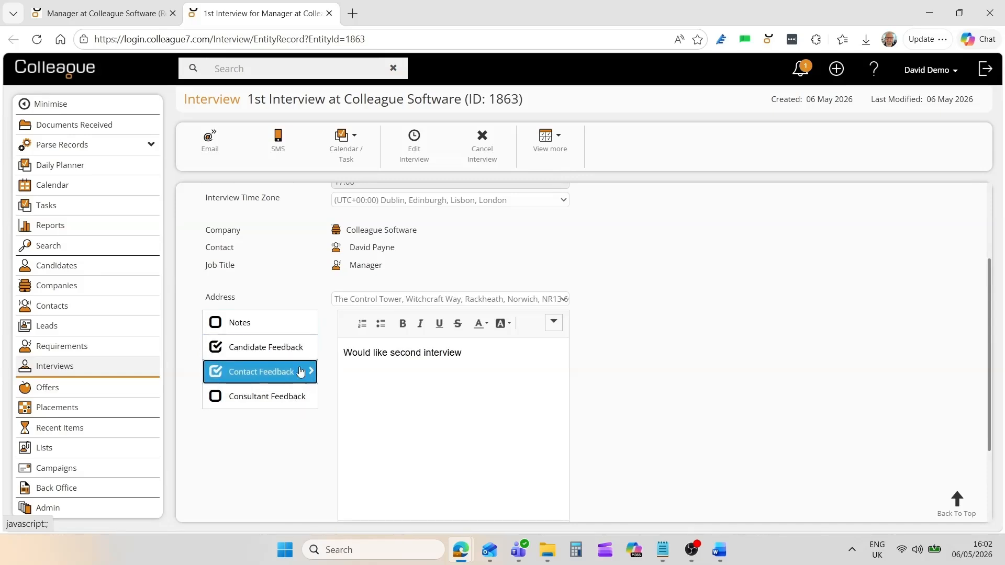
{"action": "left_click", "coordinate": [291, 347]}
{"action": "scroll", "coordinate": [338, 333], "scroll_direction": "up", "scroll_amount": 3}
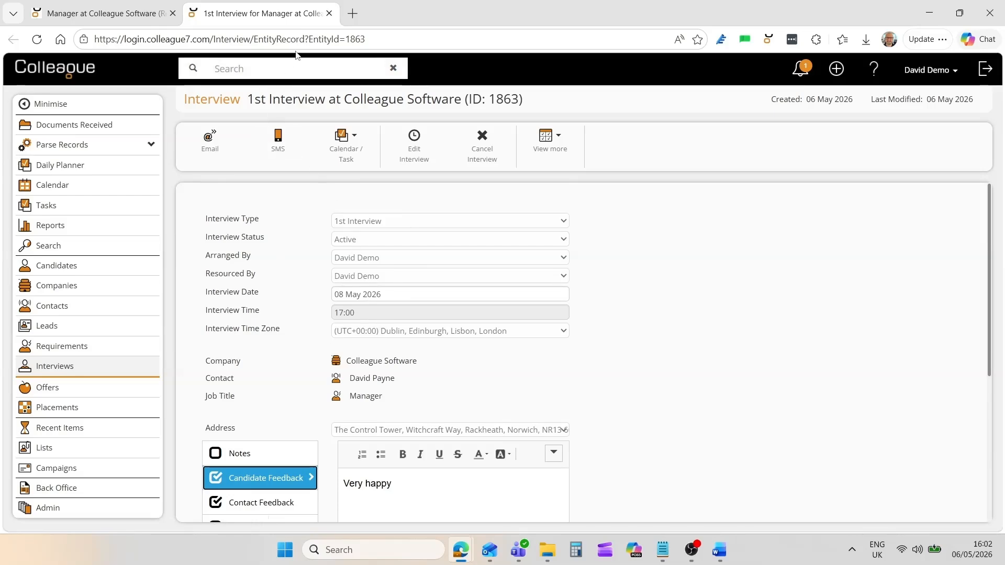
{"action": "left_click", "coordinate": [329, 13]}
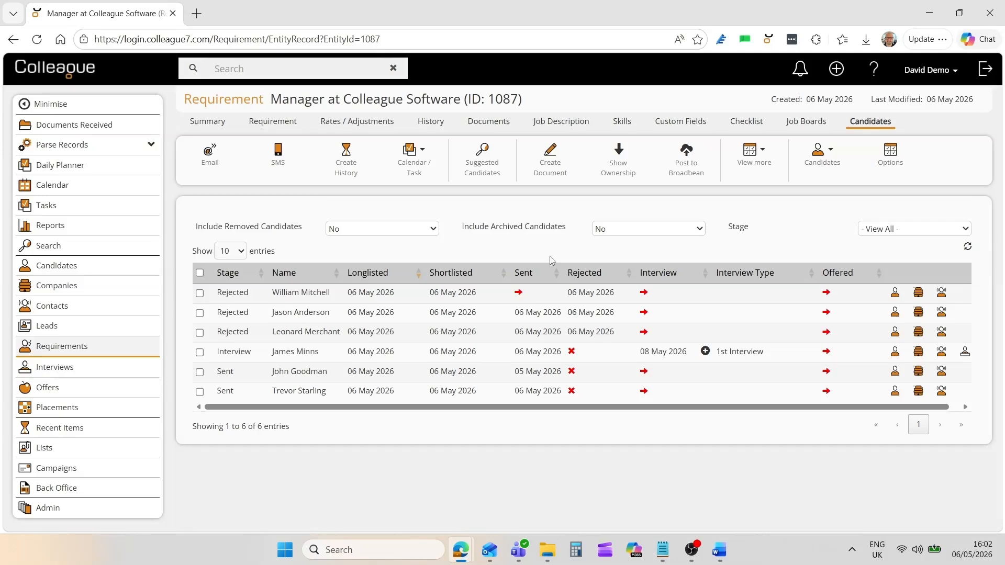
Book a 2nd Interview for 20 May 2026 at 16:30 without a confirmation email.
{"action": "left_click", "coordinate": [705, 351]}
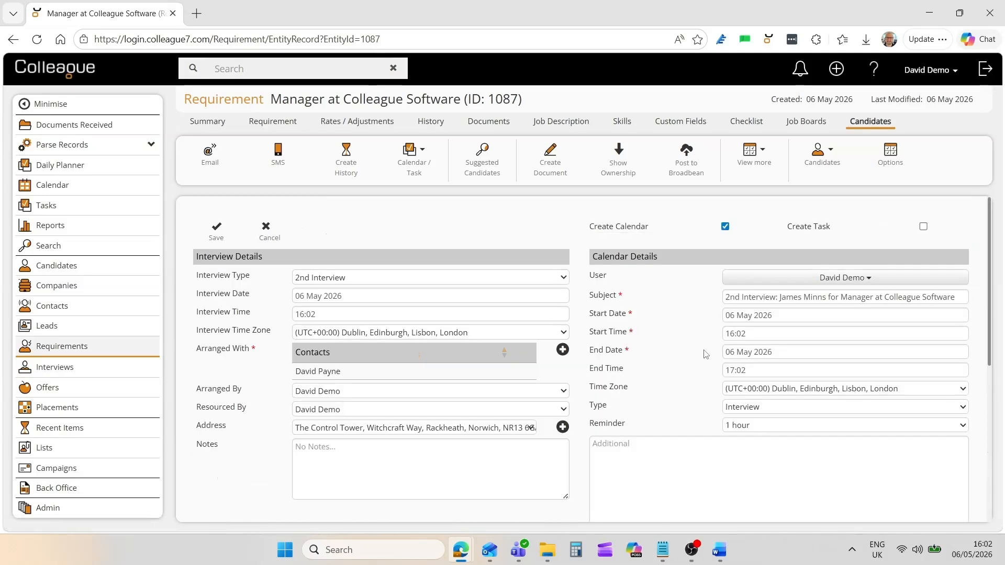
{"action": "left_click", "coordinate": [340, 298]}
{"action": "left_click", "coordinate": [344, 397]}
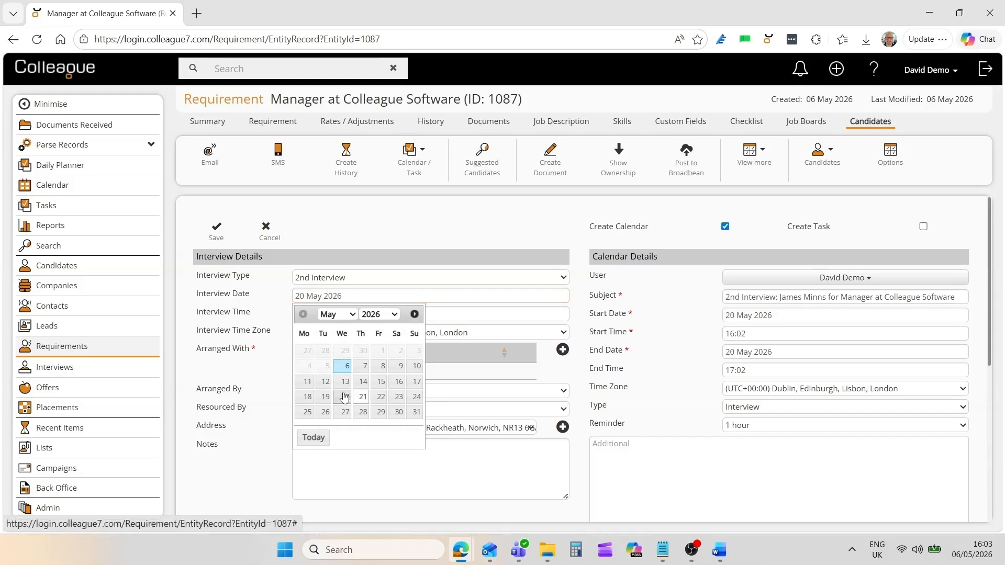
{"action": "left_click", "coordinate": [317, 314]}
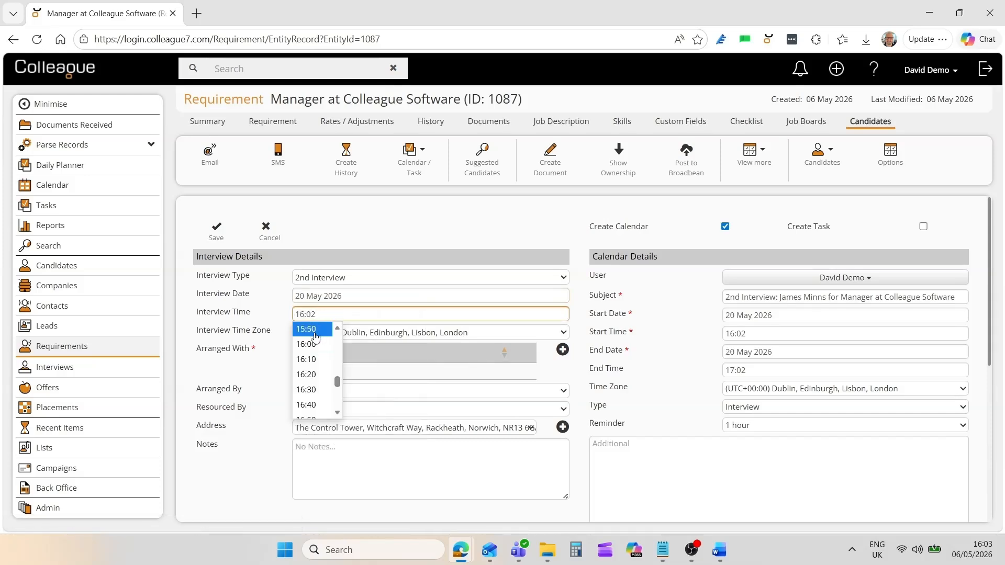
{"action": "left_click", "coordinate": [318, 392]}
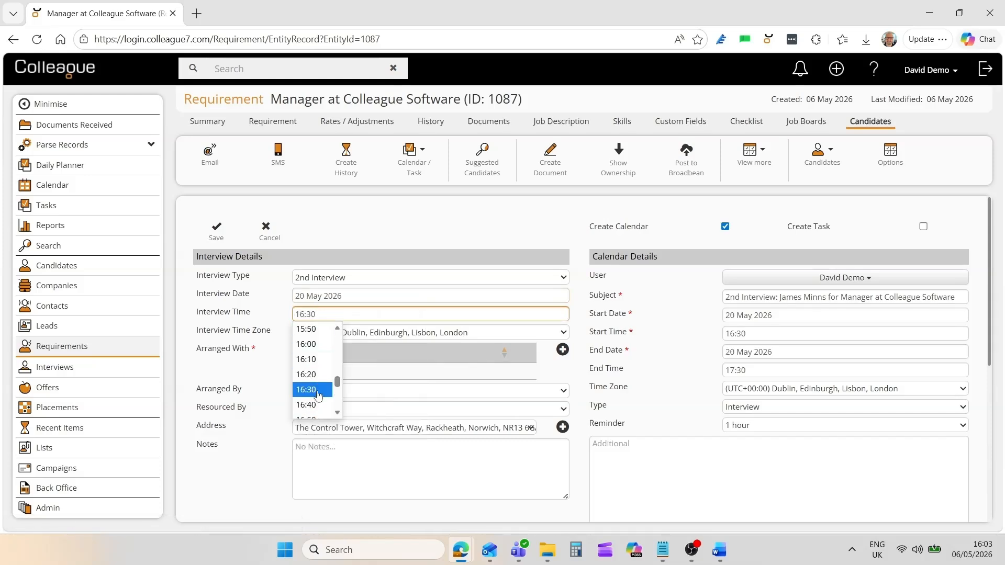
{"action": "left_click", "coordinate": [216, 233]}
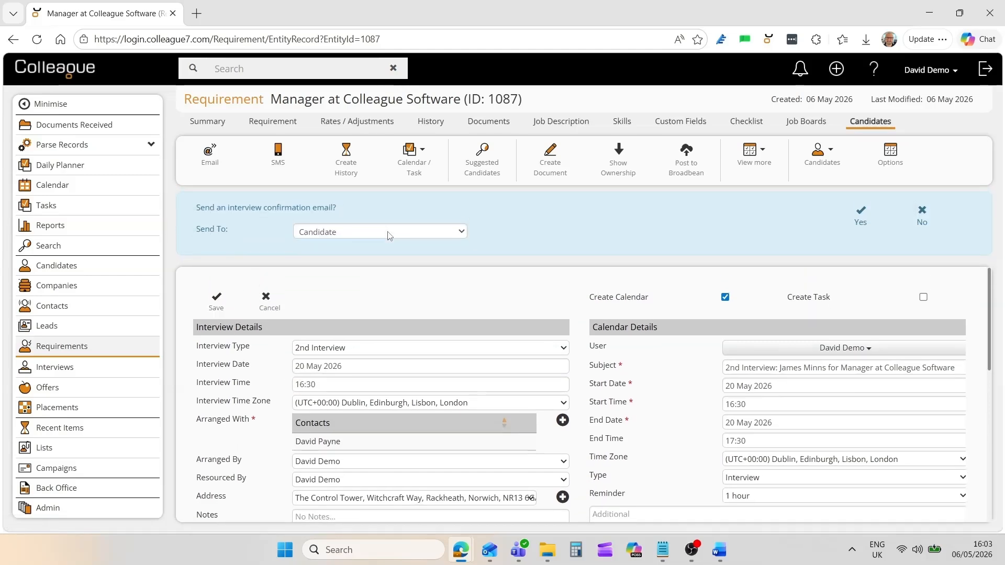
{"action": "left_click", "coordinate": [920, 220]}
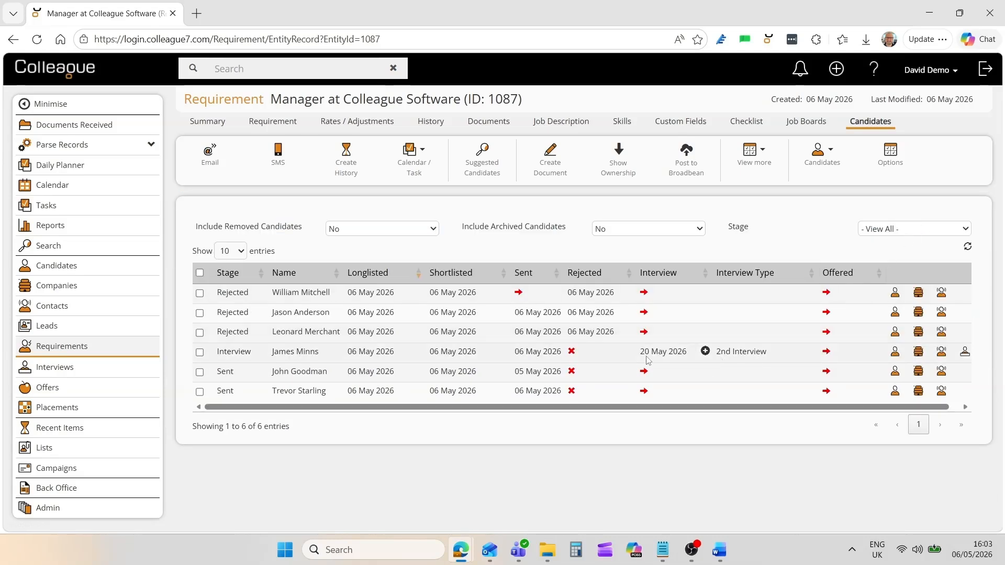
Save a contract offer for the candidate with the department set to Contract Team.
{"action": "left_click", "coordinate": [826, 354]}
{"action": "scroll", "coordinate": [520, 353], "scroll_direction": "down", "scroll_amount": 1}
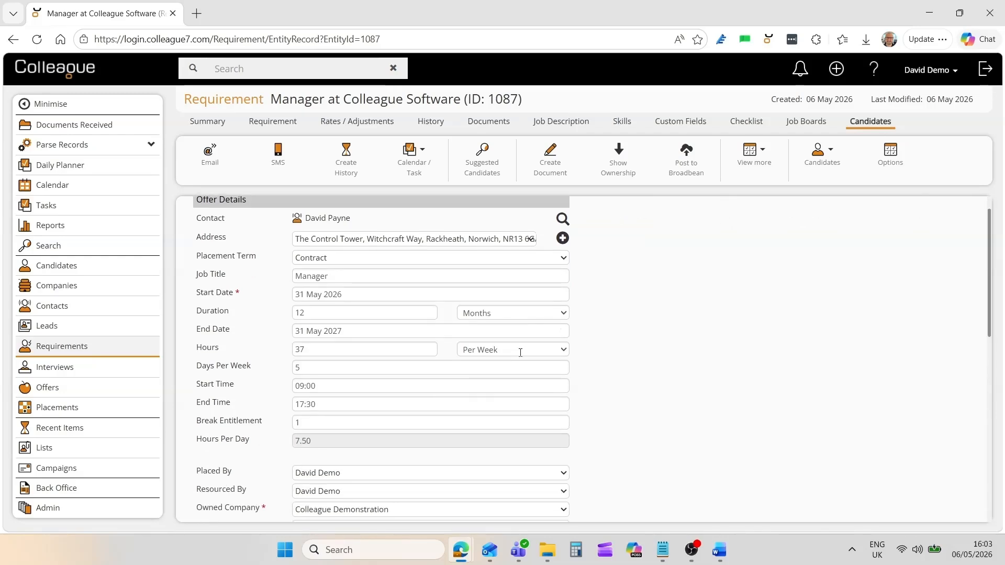
{"action": "scroll", "coordinate": [520, 352], "scroll_direction": "down", "scroll_amount": 5}
{"action": "scroll", "coordinate": [373, 365], "scroll_direction": "up", "scroll_amount": 6}
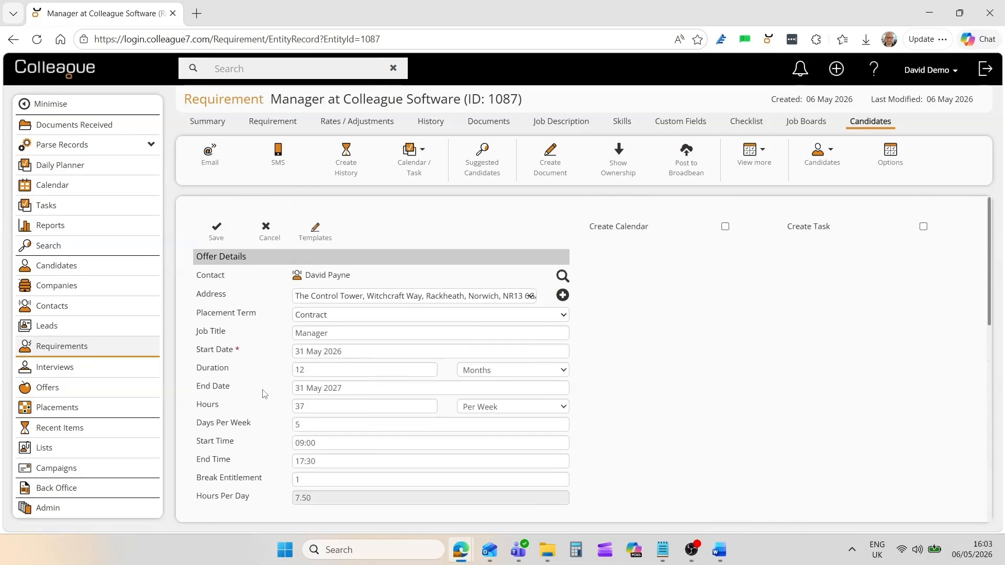
{"action": "scroll", "coordinate": [264, 394], "scroll_direction": "down", "scroll_amount": 6}
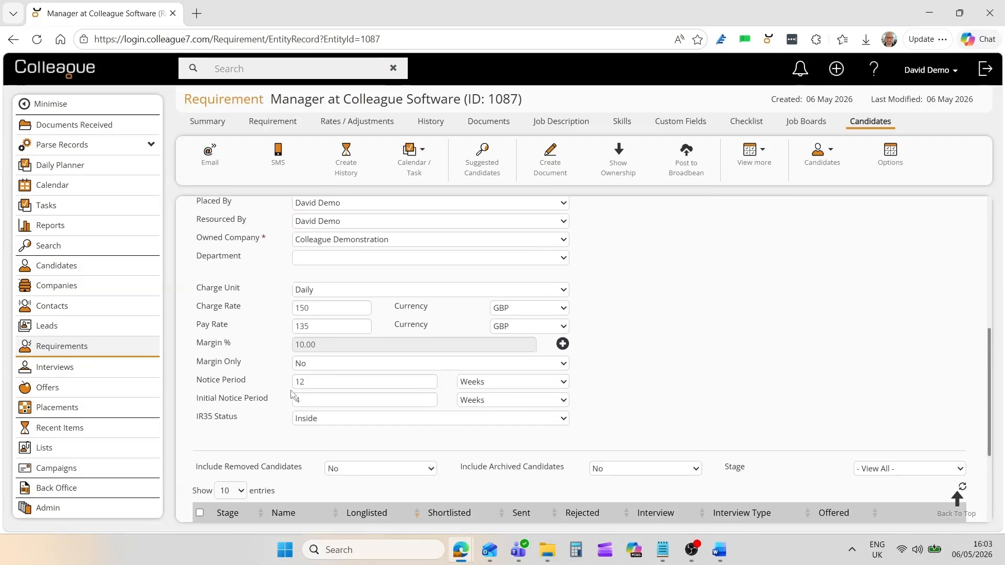
{"action": "left_click", "coordinate": [312, 260]}
{"action": "left_click", "coordinate": [314, 323]}
{"action": "scroll", "coordinate": [280, 376], "scroll_direction": "up", "scroll_amount": 6}
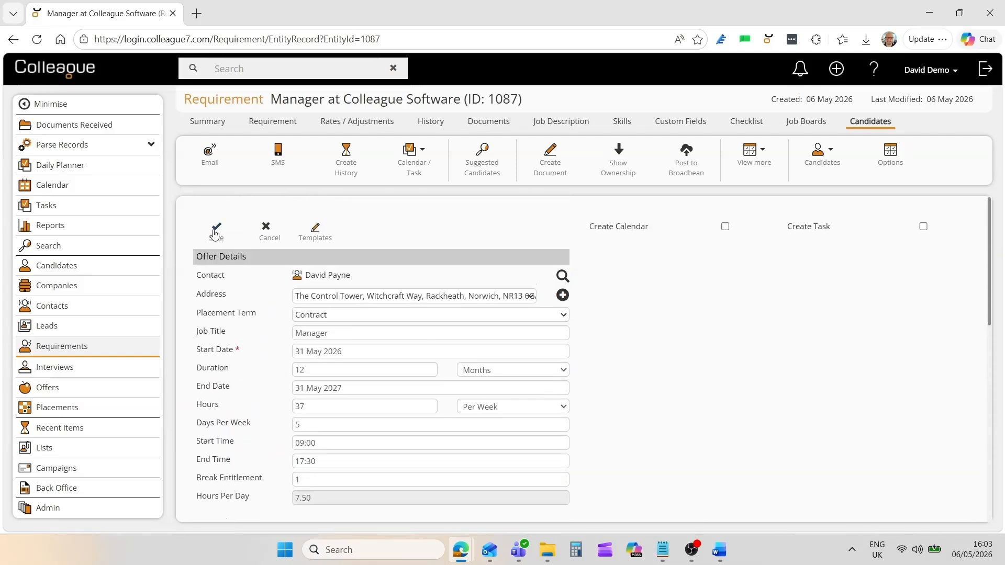
{"action": "left_click", "coordinate": [216, 233]}
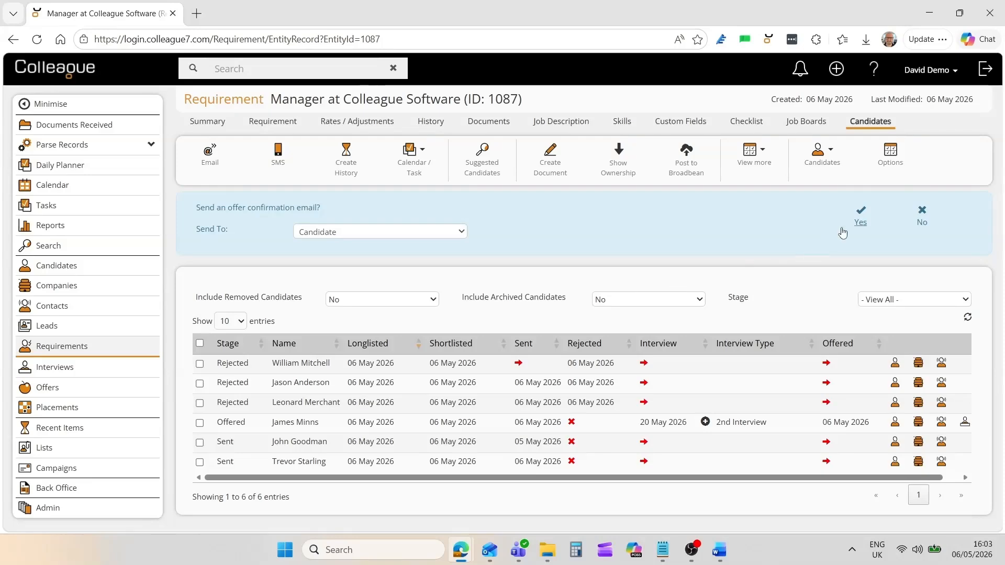
Email the candidate their offer using the Candidate Offer Template, terms of business attached.
{"action": "left_click", "coordinate": [862, 223]}
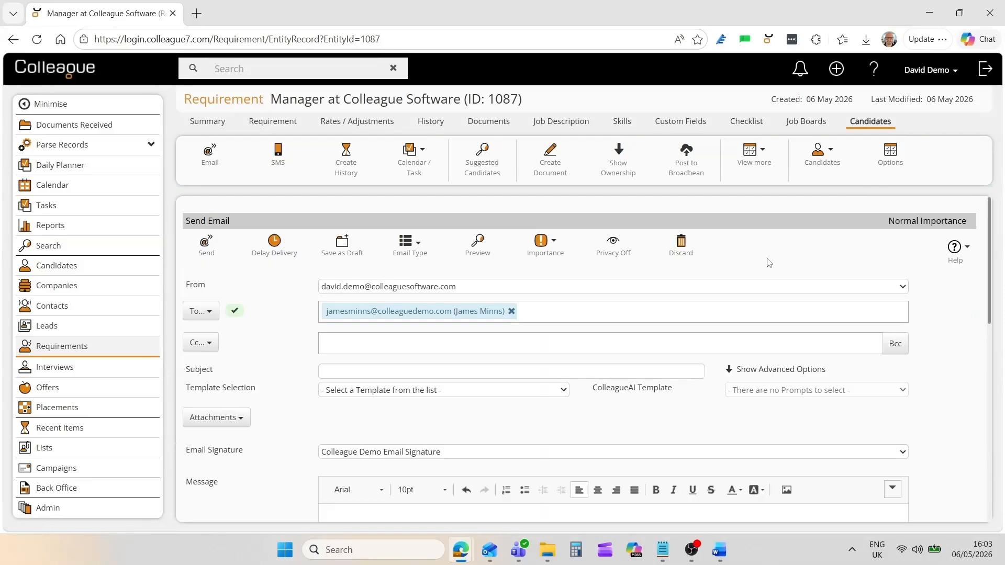
{"action": "left_click", "coordinate": [395, 392]}
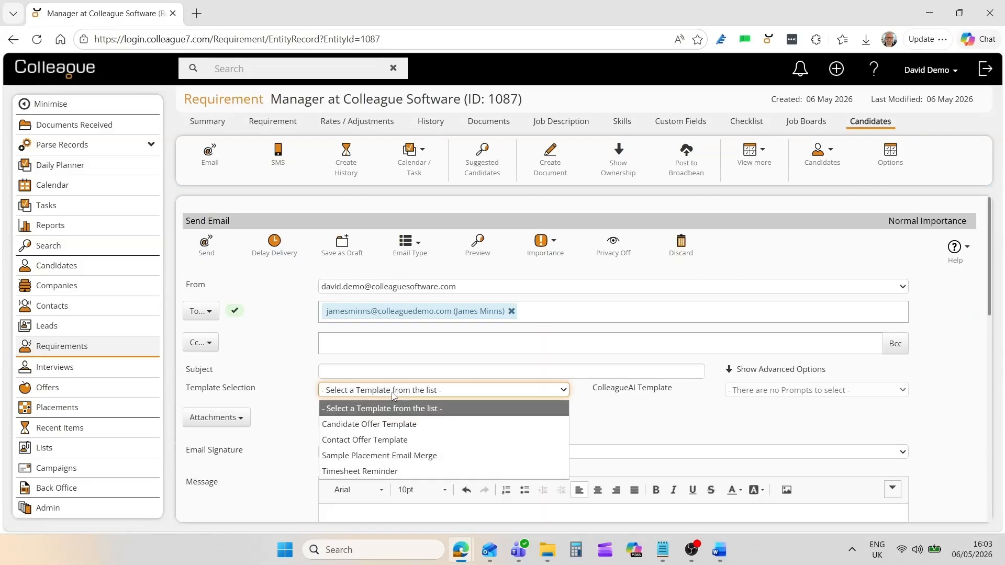
{"action": "left_click", "coordinate": [374, 425]}
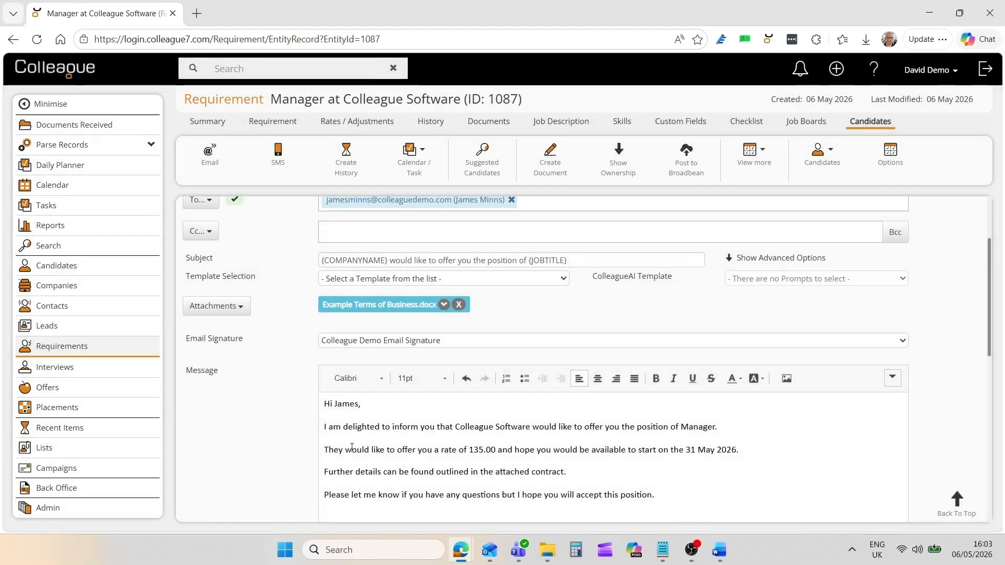
{"action": "scroll", "coordinate": [309, 418], "scroll_direction": "up", "scroll_amount": 2}
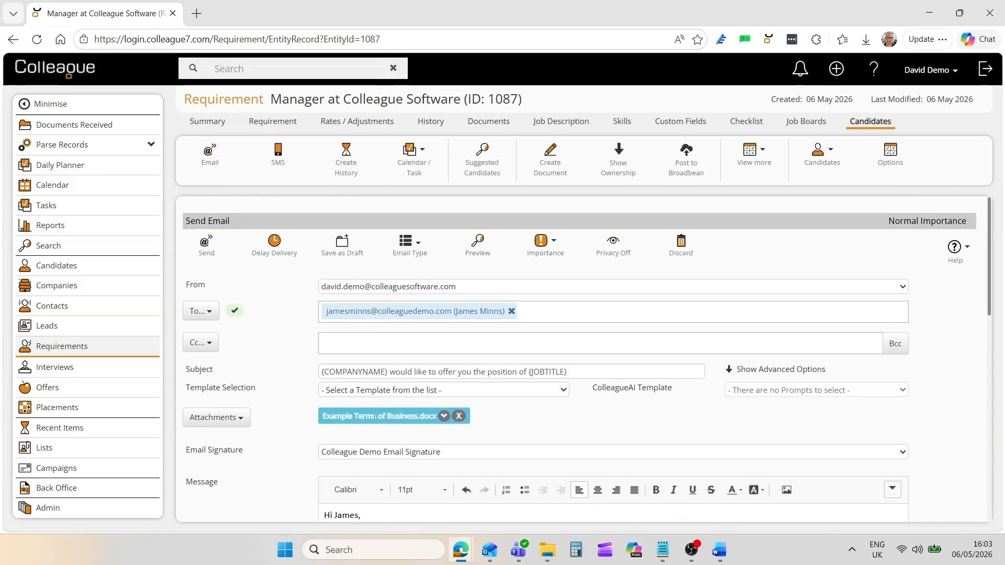
{"action": "left_click", "coordinate": [207, 251]}
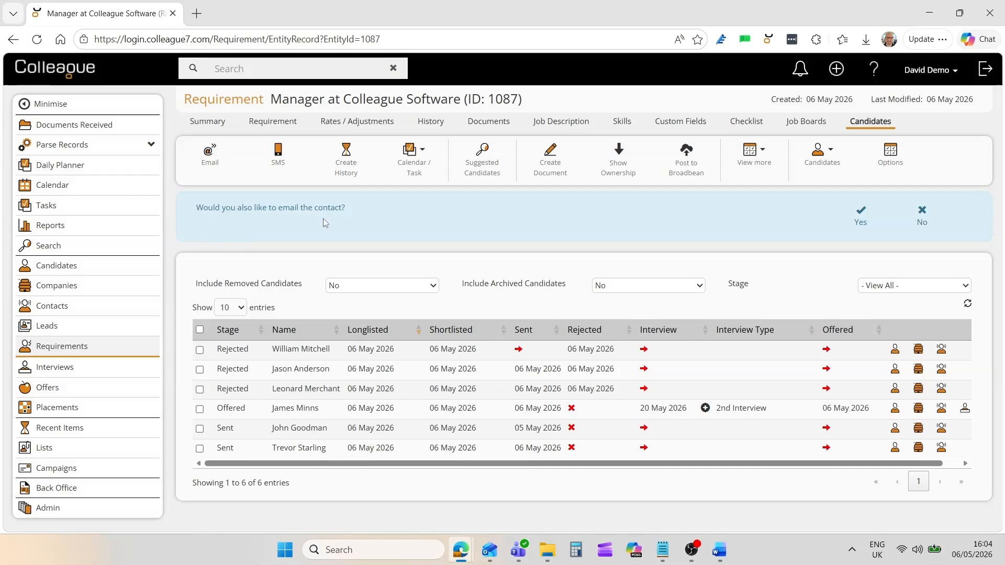
Email the contact using the Contact Offer Template and decline the internal email.
{"action": "left_click", "coordinate": [859, 222]}
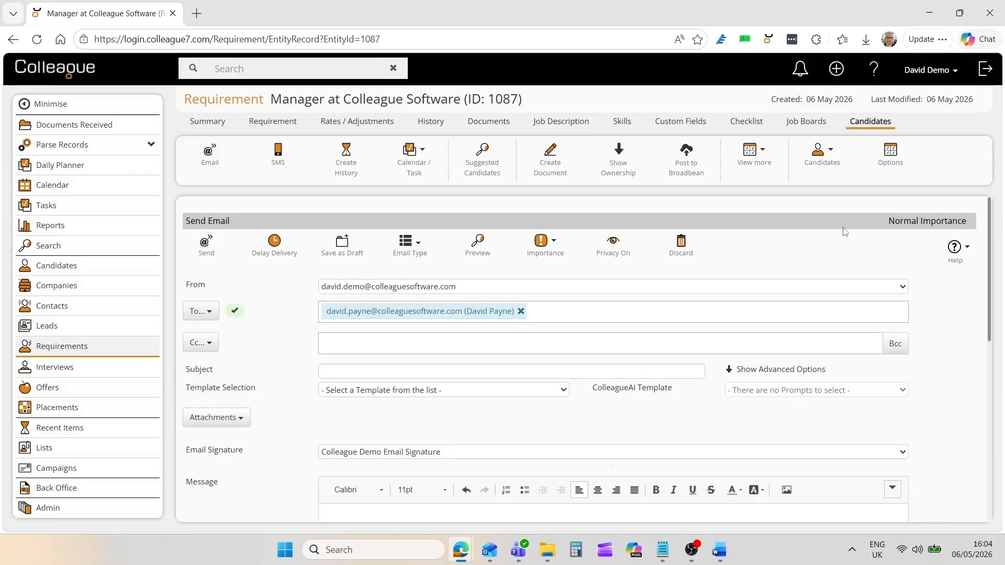
{"action": "left_click", "coordinate": [400, 395]}
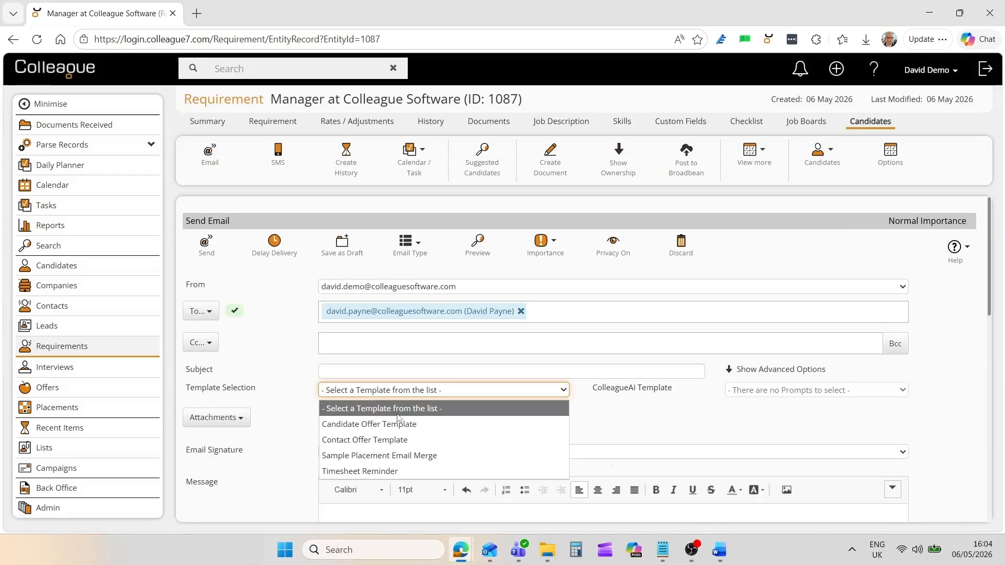
{"action": "left_click", "coordinate": [361, 440]}
{"action": "scroll", "coordinate": [359, 430], "scroll_direction": "down", "scroll_amount": 3}
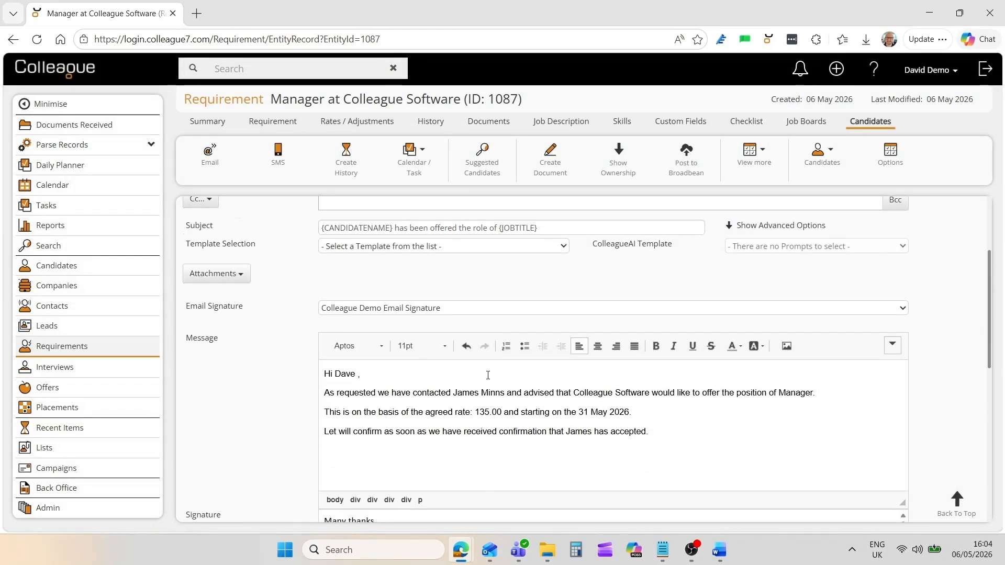
{"action": "scroll", "coordinate": [283, 448], "scroll_direction": "up", "scroll_amount": 3}
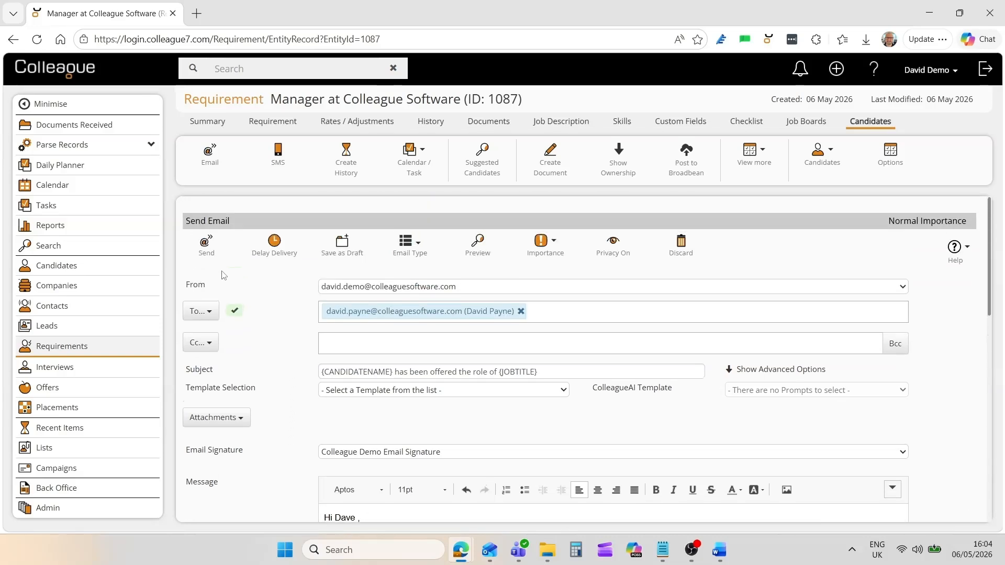
{"action": "left_click", "coordinate": [207, 247]}
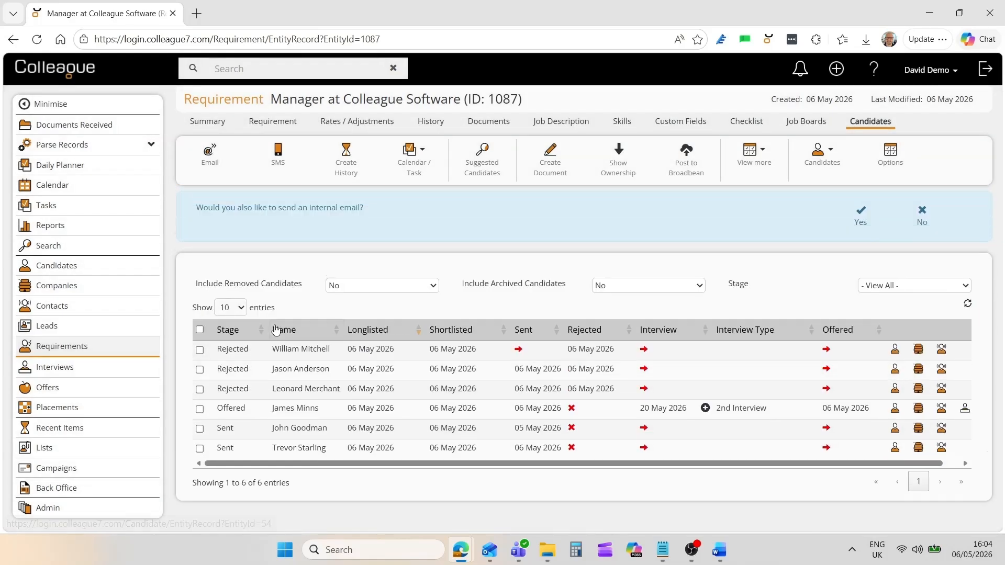
{"action": "left_click", "coordinate": [920, 222]}
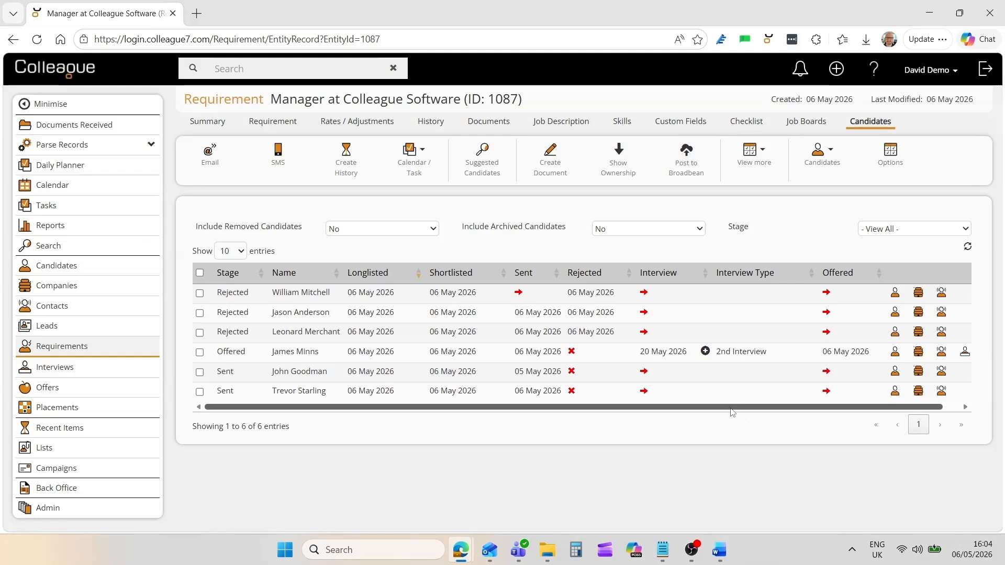
Check the candidate's under-offer notice for the Manager contract (31 May 2026–31 May 2027), then return to the requirement.
{"action": "left_click", "coordinate": [310, 352], "text": "ctrl"}
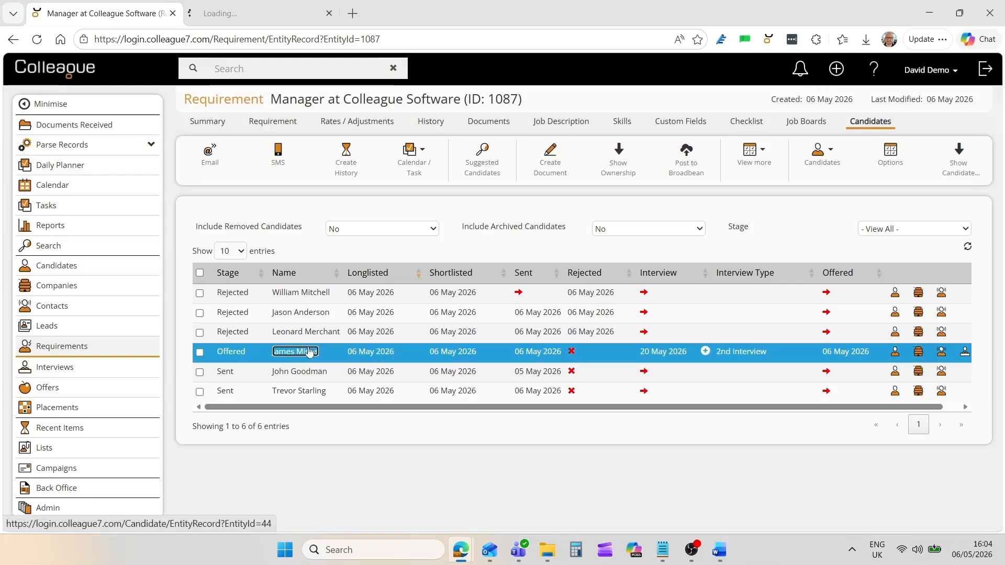
{"action": "left_click", "coordinate": [257, 15]}
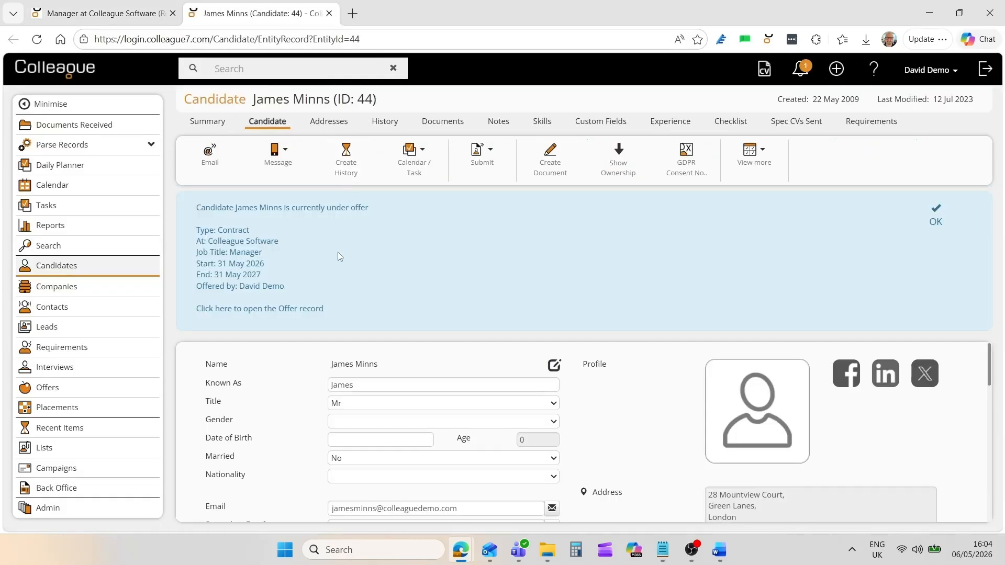
{"action": "left_click_drag", "start_coordinate": [205, 208], "coordinate": [361, 208]}
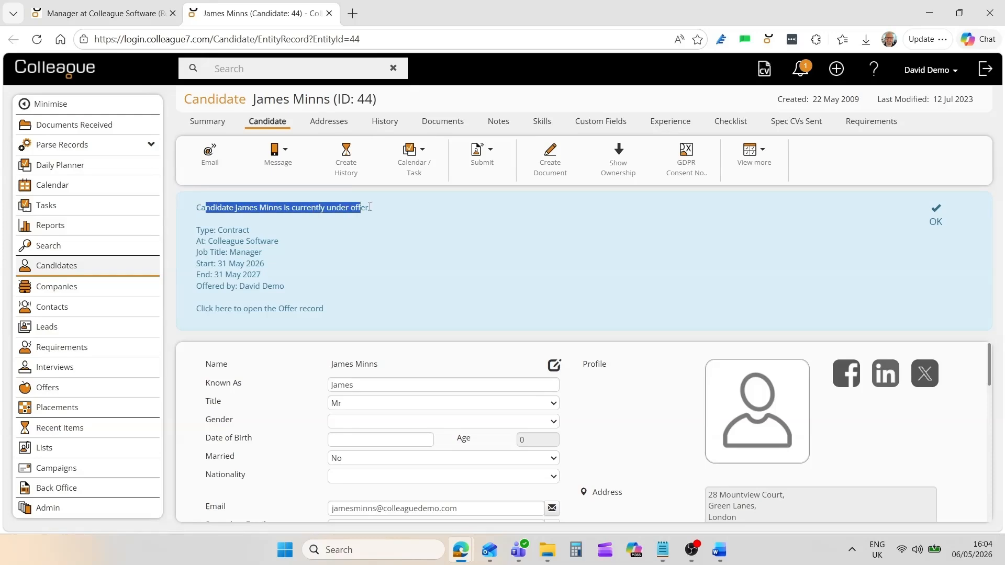
{"action": "left_click", "coordinate": [365, 227]}
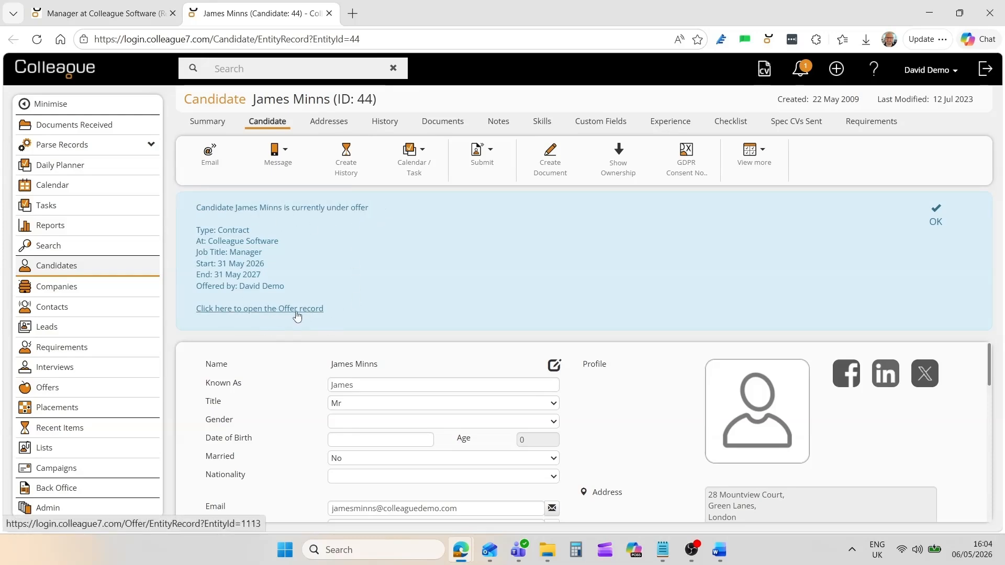
{"action": "left_click", "coordinate": [105, 14]}
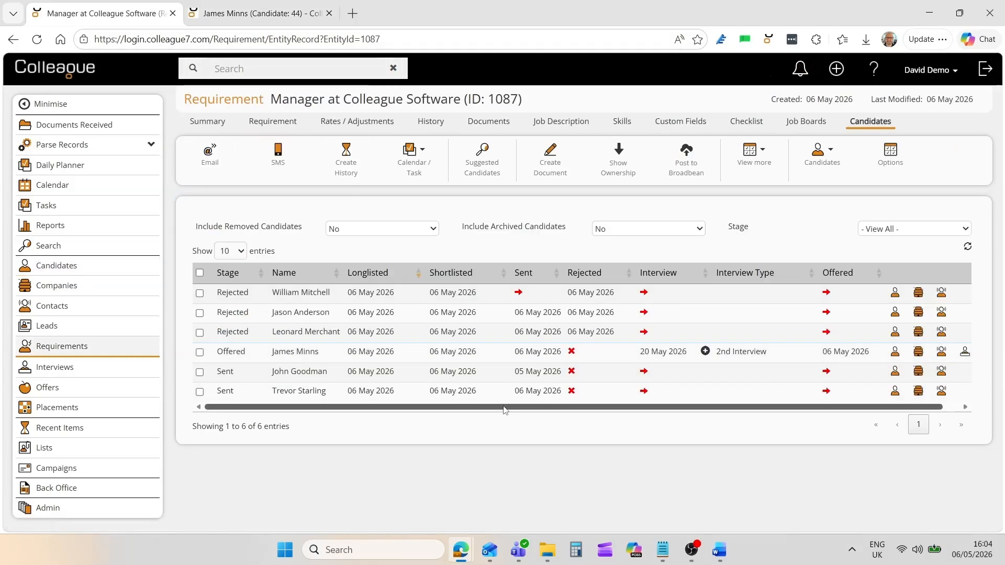
{"action": "left_click_drag", "start_coordinate": [504, 407], "coordinate": [690, 407]}
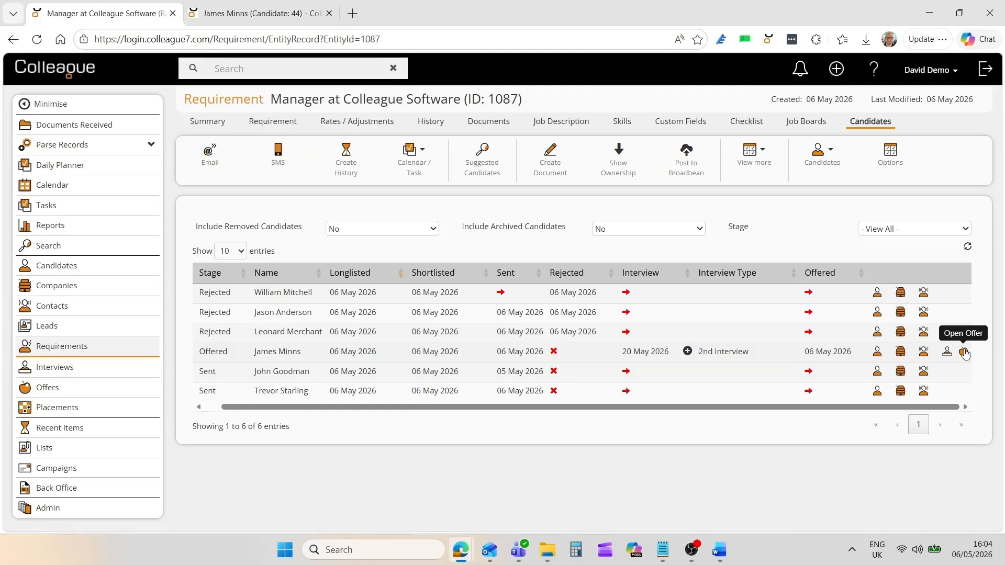
Review the pending Manager offer's details, 09:00–17:30 hours and IR35 Inside, cancelling the rejection.
{"action": "left_click", "coordinate": [965, 355]}
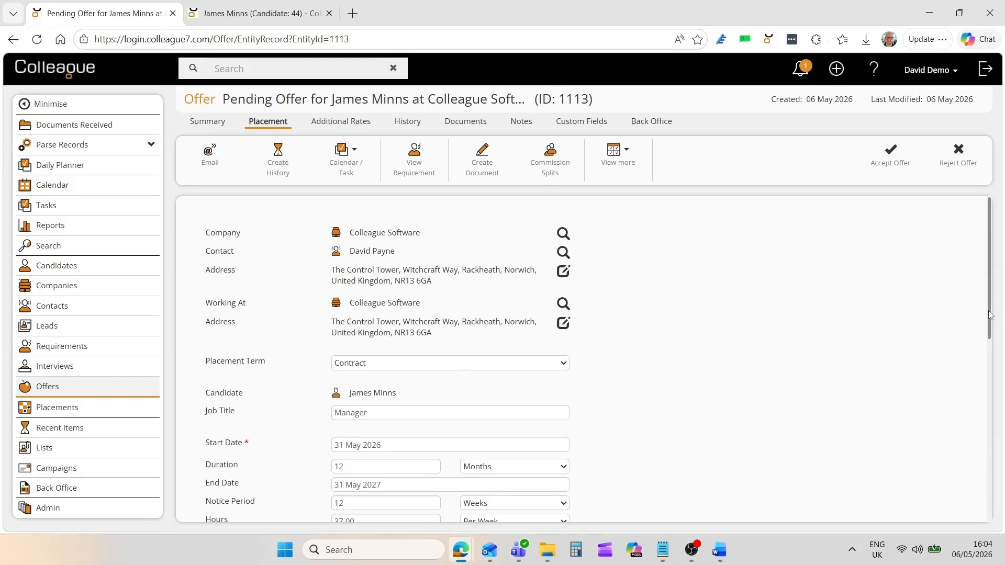
{"action": "mouse_move", "coordinate": [990, 314]}
{"action": "left_mouse_down"}
{"action": "mouse_move", "coordinate": [1003, 500]}
{"action": "mouse_move", "coordinate": [996, 312]}
{"action": "left_mouse_up"}
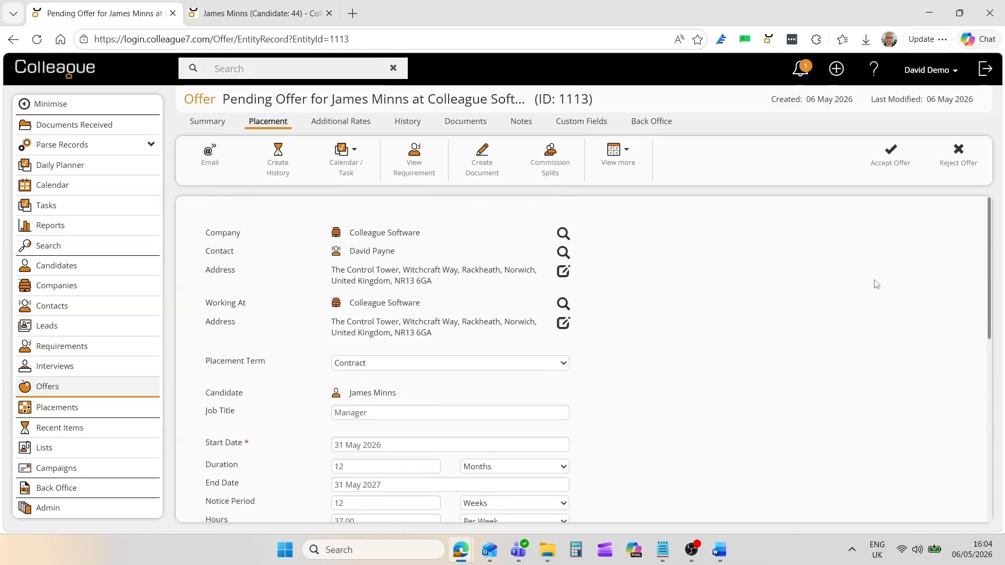
{"action": "left_click", "coordinate": [959, 166]}
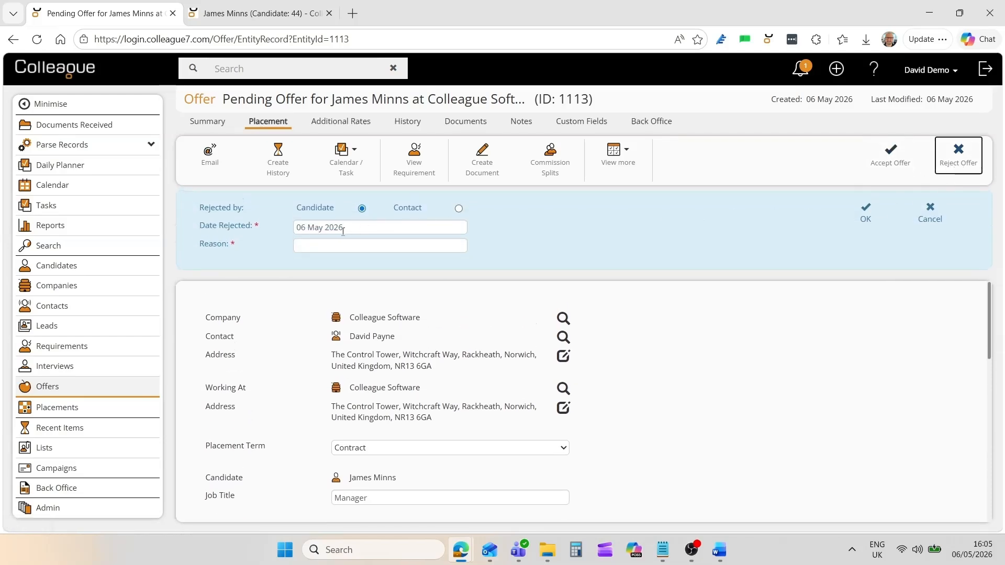
{"action": "left_click", "coordinate": [930, 220]}
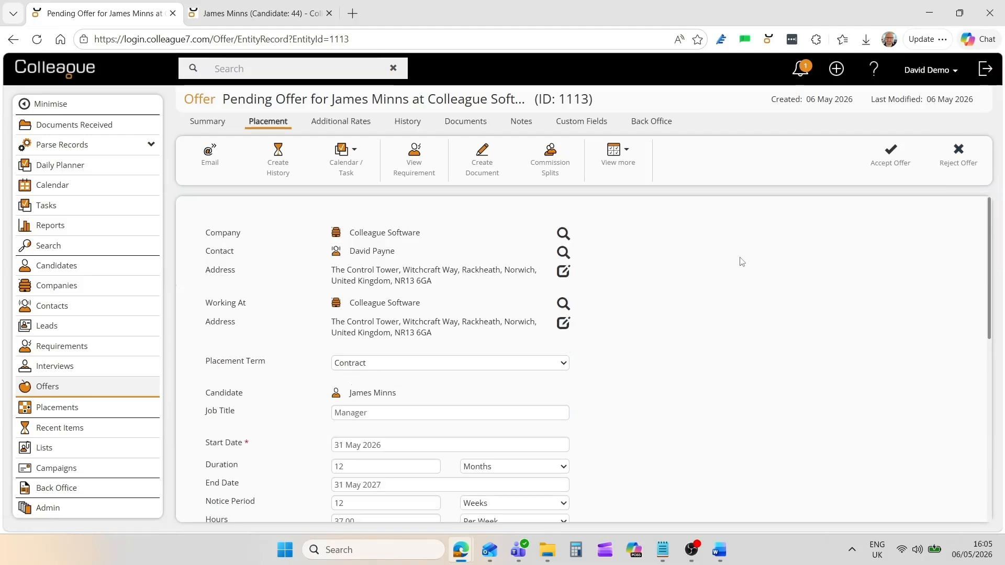
Accept the pending Manager offer without adding a finish date reminder.
{"action": "left_click", "coordinate": [886, 167]}
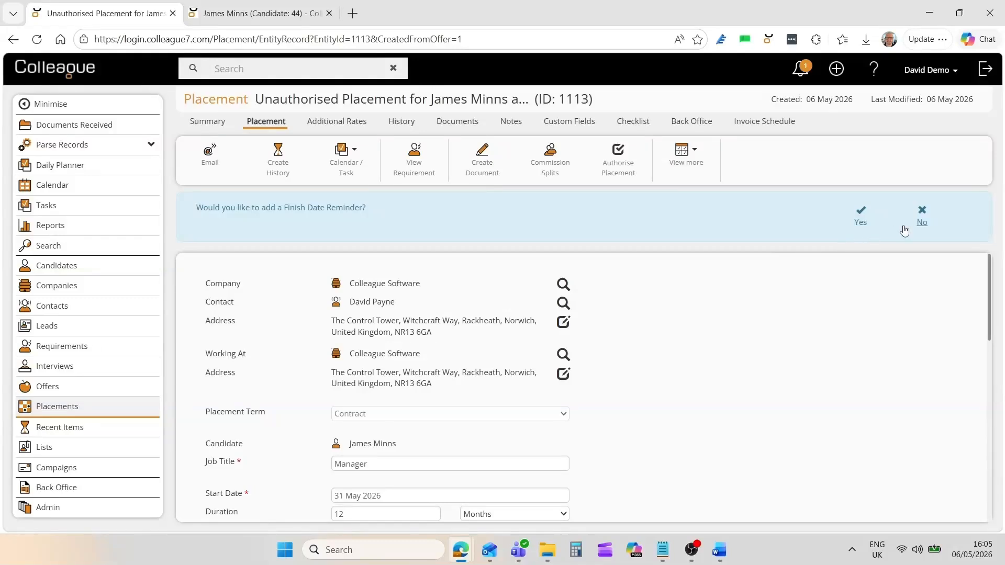
{"action": "left_click", "coordinate": [920, 217]}
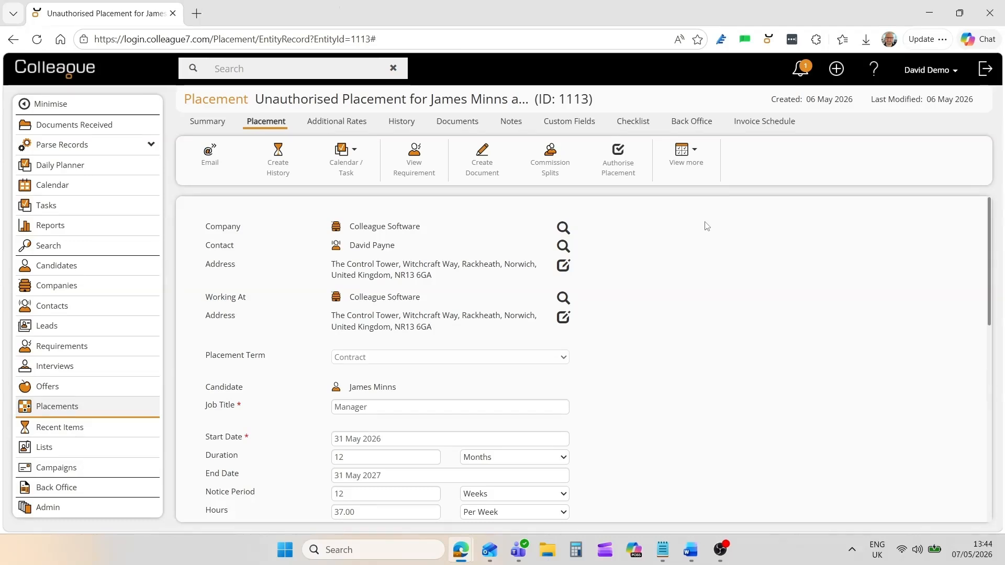
{"action": "left_click_drag", "start_coordinate": [989, 238], "coordinate": [997, 363]}
{"action": "scroll", "coordinate": [996, 363], "scroll_direction": "down", "scroll_amount": 1}
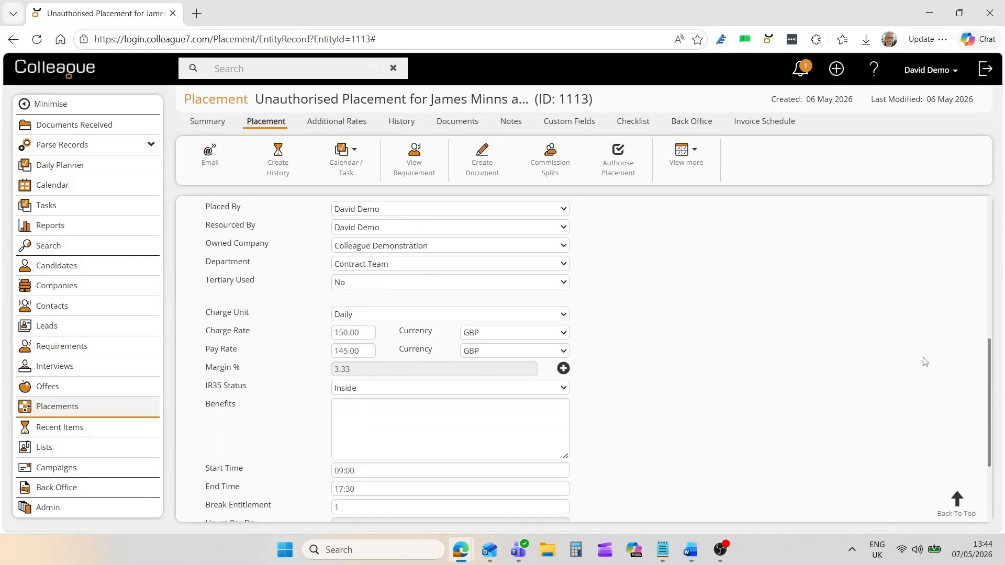
Enter Company Car, Pension and Mobile Phone as the placement's benefits.
{"action": "left_click", "coordinate": [410, 418]}
{"action": "type", "text": "Company Car Pension Mobile Phone"}
{"action": "left_click", "coordinate": [592, 419]}
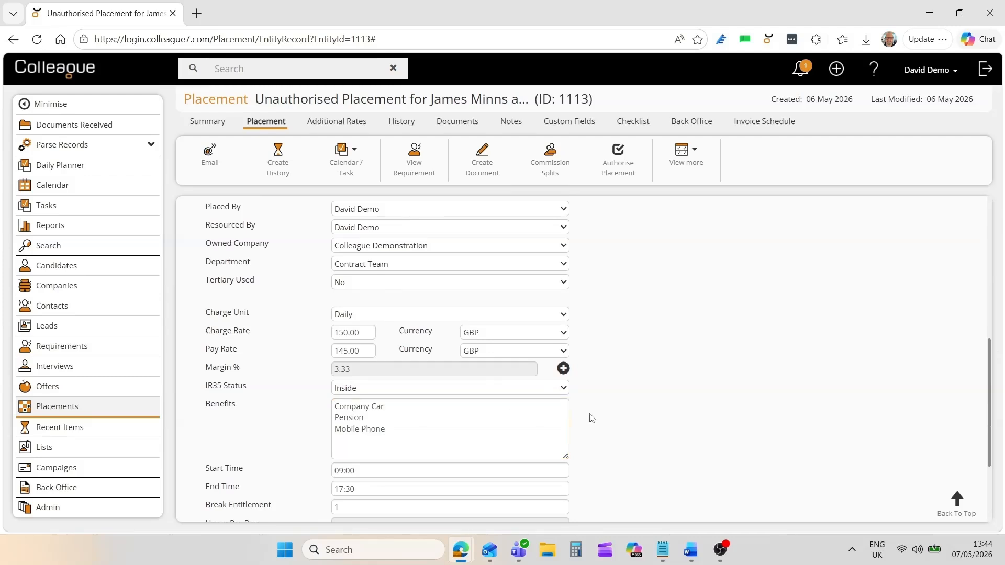
{"action": "scroll", "coordinate": [591, 418], "scroll_direction": "down", "scroll_amount": 3}
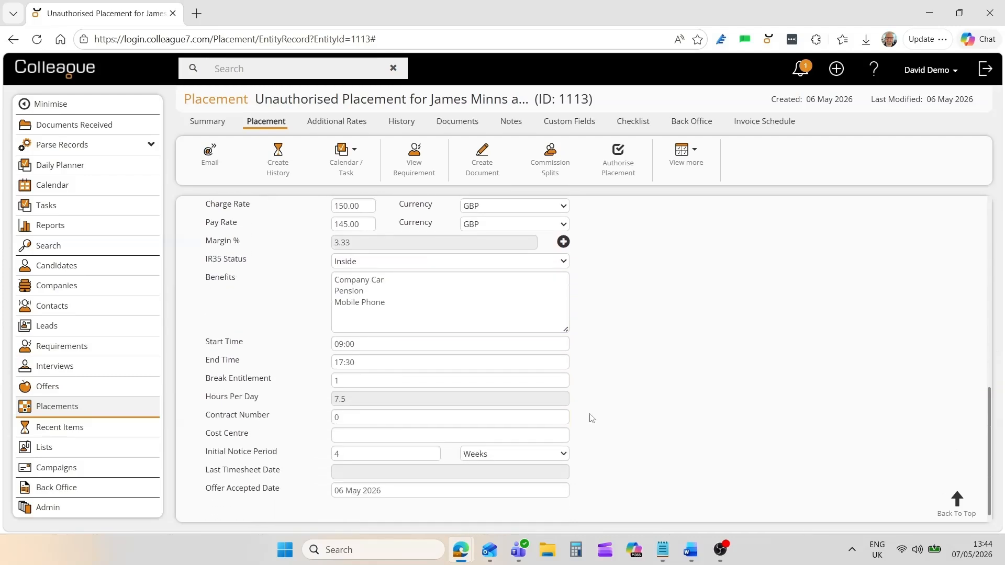
{"action": "left_click", "coordinate": [954, 500]}
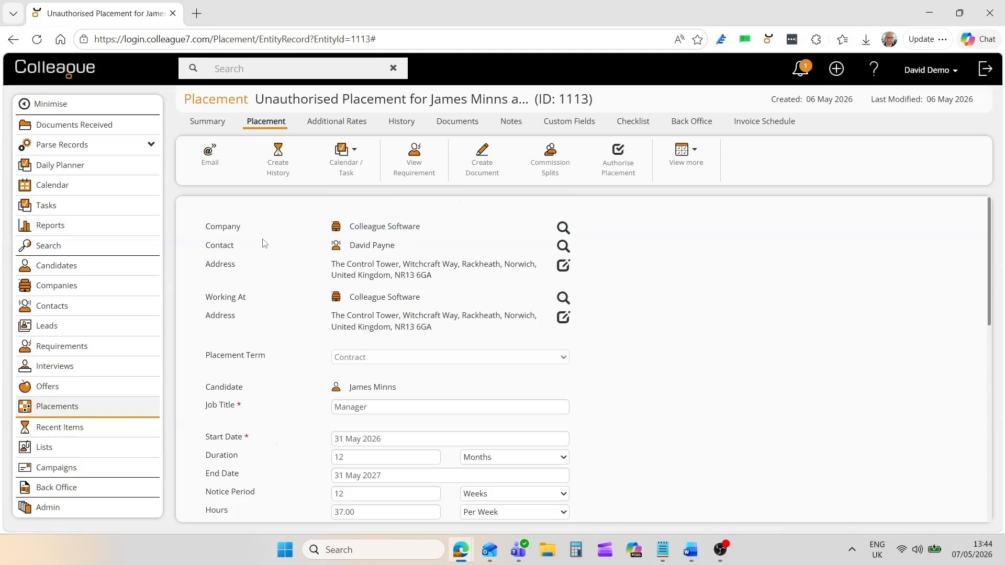
Check the placement's additional overtime rates without adding a new rate.
{"action": "left_click", "coordinate": [321, 123]}
{"action": "mouse_move", "coordinate": [334, 157]}
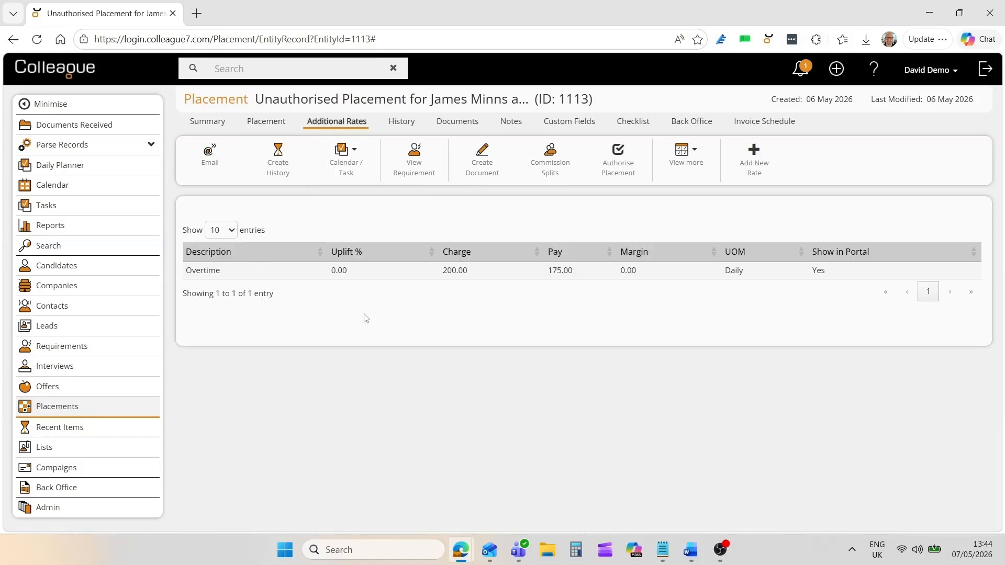
{"action": "left_click", "coordinate": [754, 167]}
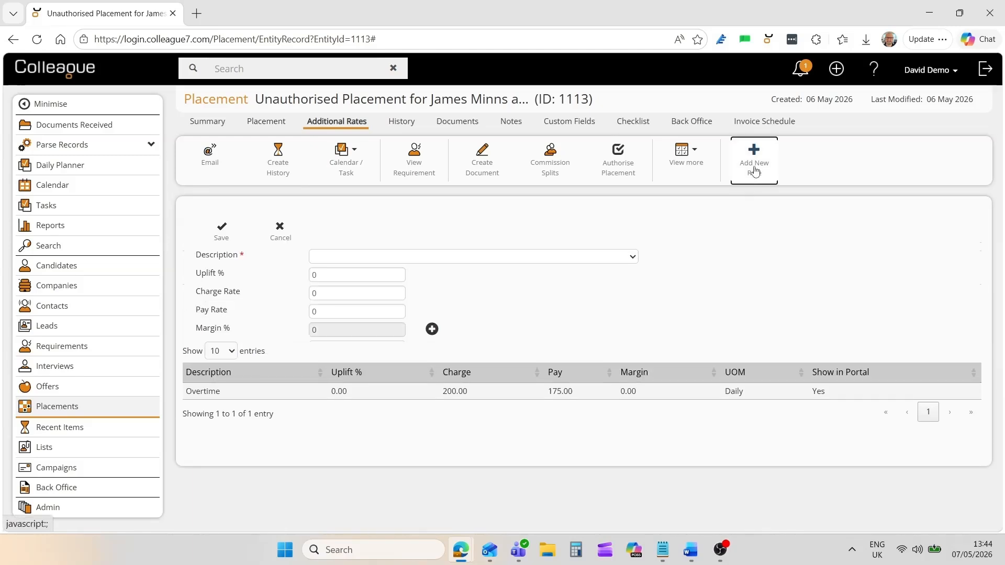
{"action": "left_click", "coordinate": [280, 231]}
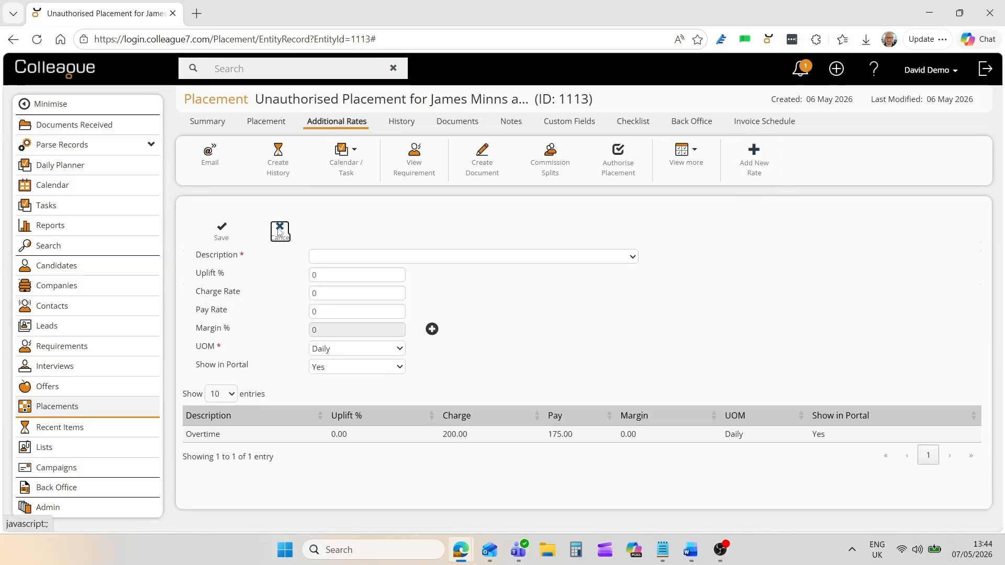
{"action": "left_click", "coordinate": [275, 124]}
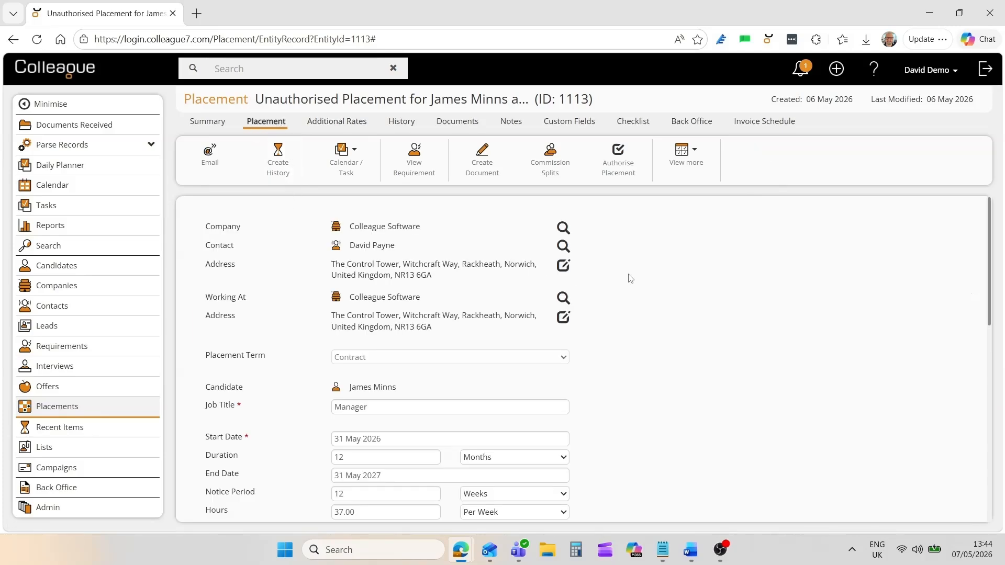
Save the commission splits with 100% to one consultant, then bring up View more actions.
{"action": "left_click", "coordinate": [548, 176]}
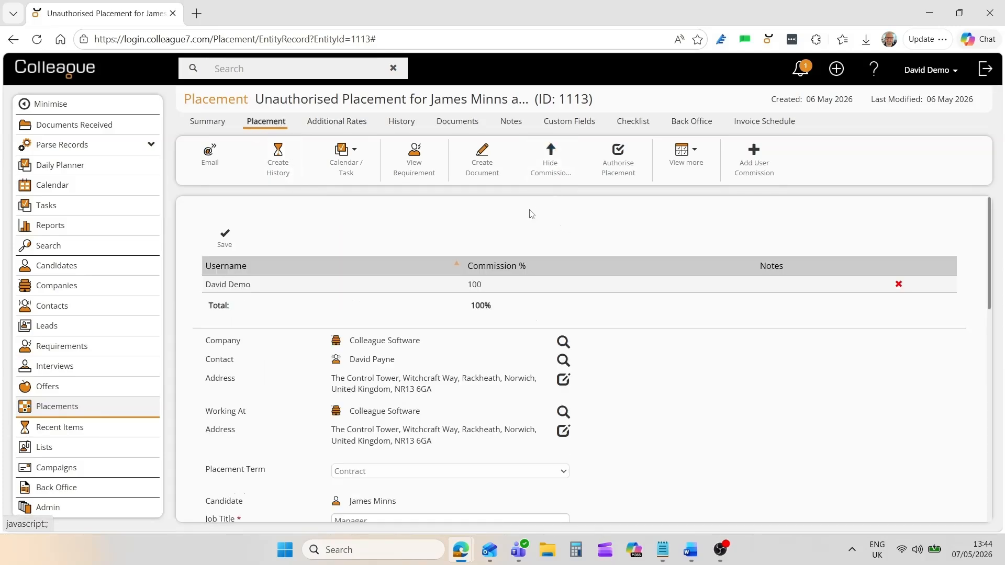
{"action": "left_click", "coordinate": [225, 236]}
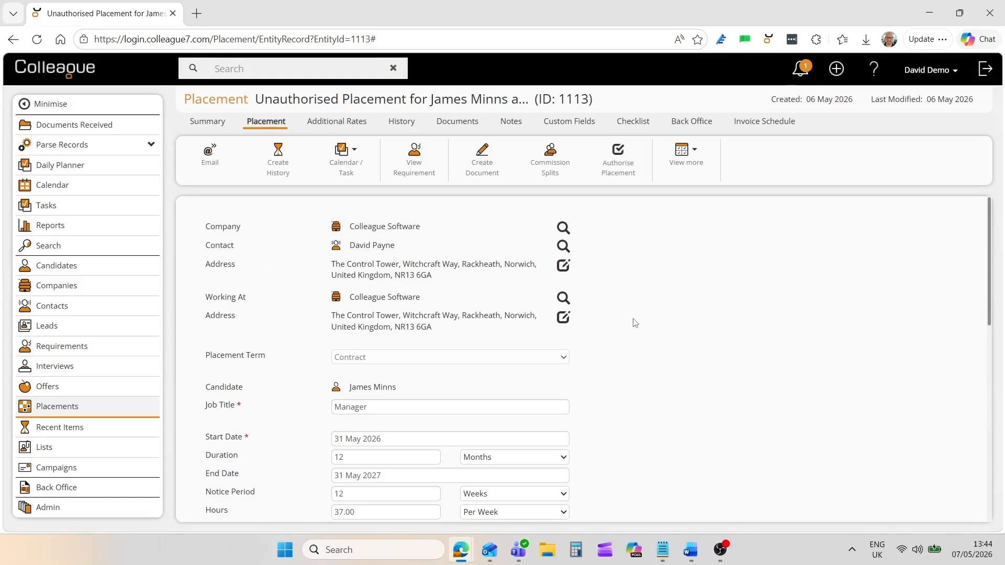
{"action": "left_click", "coordinate": [689, 152]}
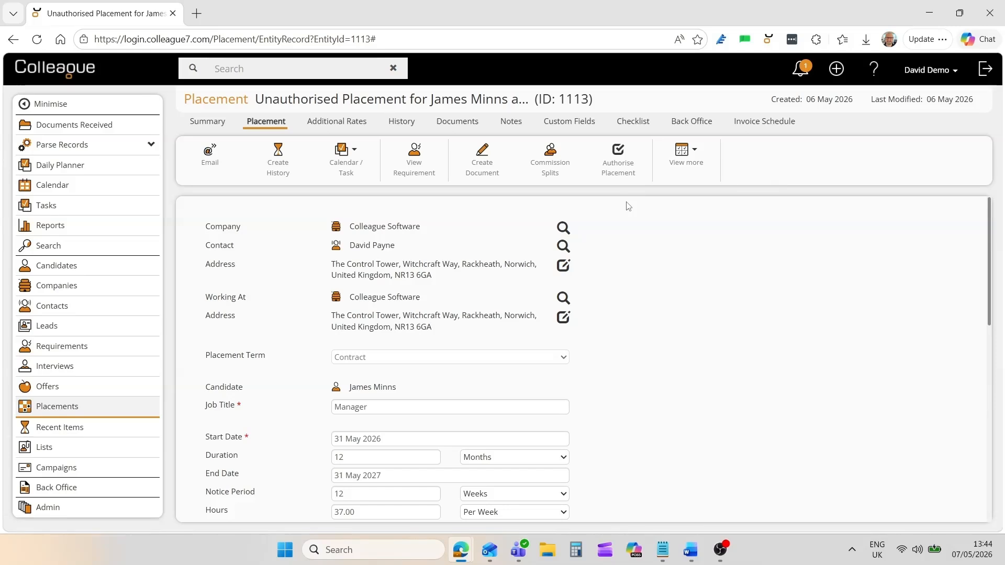
{"action": "left_click", "coordinate": [618, 167]}
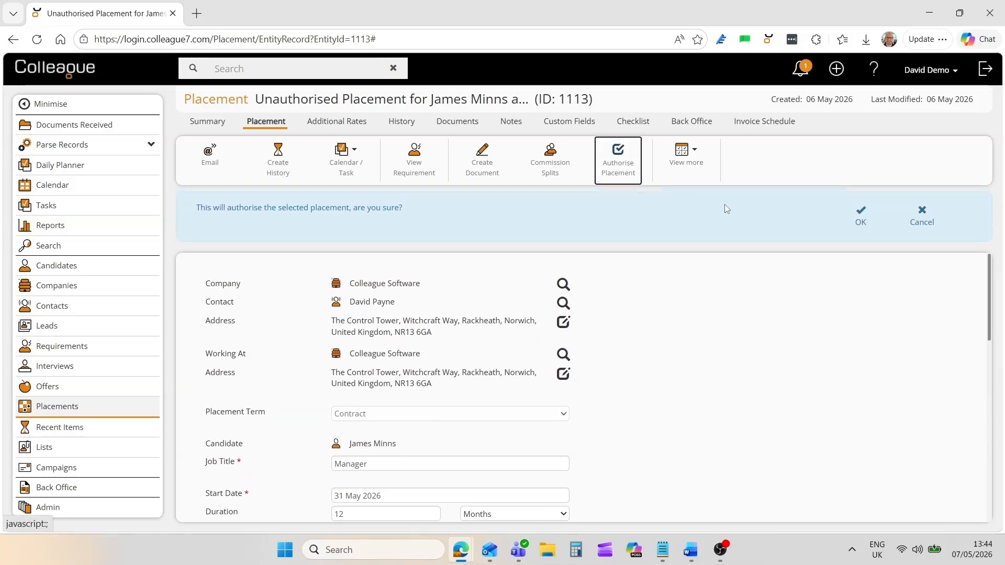
{"action": "left_click", "coordinate": [860, 217]}
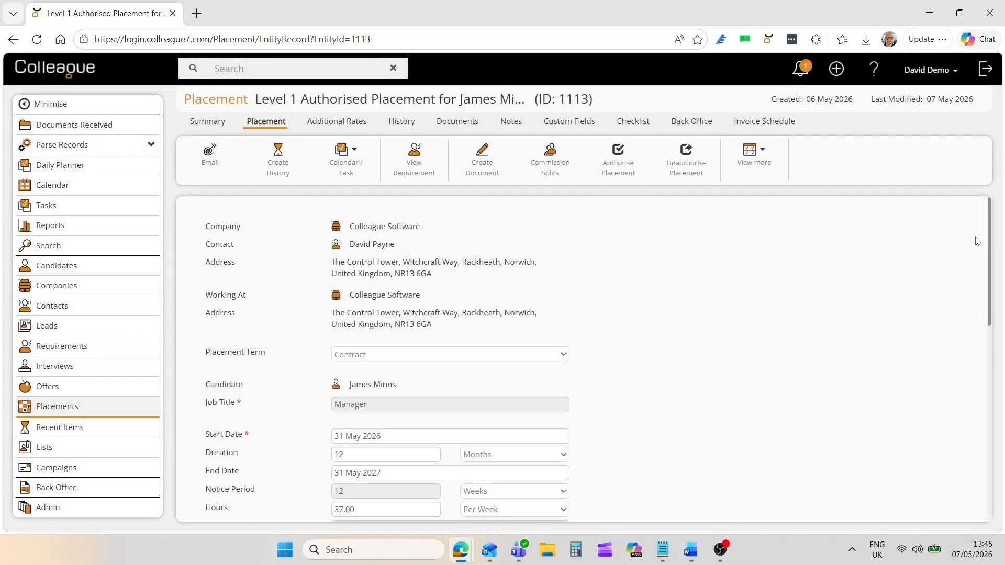
{"action": "left_click_drag", "start_coordinate": [991, 238], "coordinate": [989, 358]}
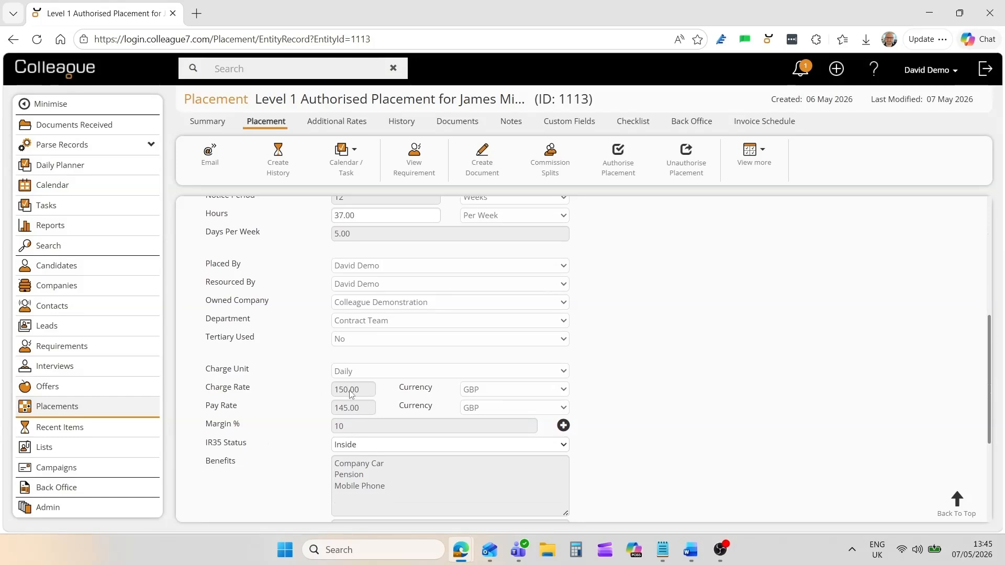
{"action": "scroll", "coordinate": [382, 309], "scroll_direction": "up", "scroll_amount": 6}
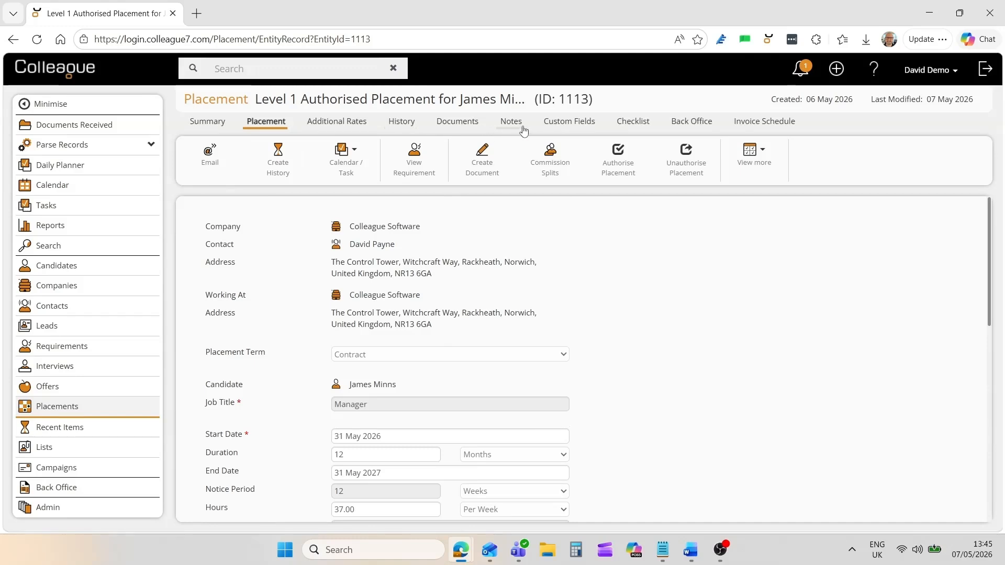
Review the Back Office invoice and payment details, then authorise the placement to Level 2.
{"action": "left_click", "coordinate": [701, 126]}
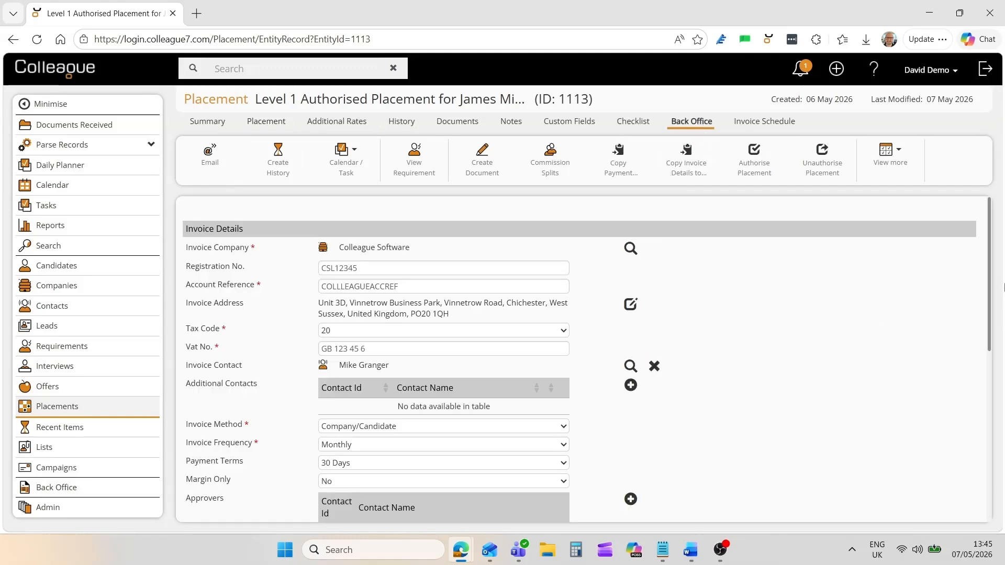
{"action": "mouse_move", "coordinate": [989, 282]}
{"action": "left_mouse_down"}
{"action": "mouse_move", "coordinate": [992, 428]}
{"action": "mouse_move", "coordinate": [997, 272]}
{"action": "left_mouse_up"}
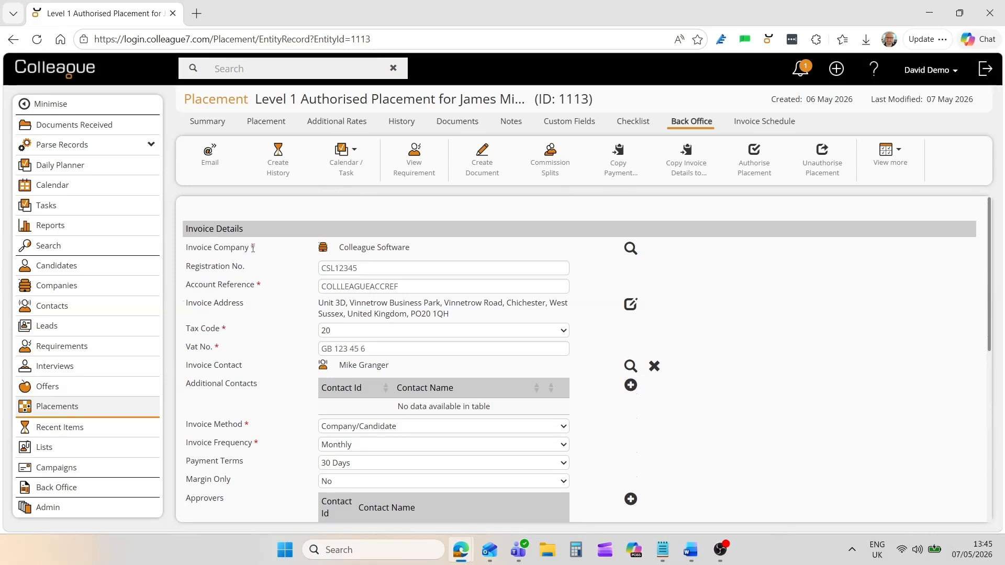
{"action": "scroll", "coordinate": [262, 335], "scroll_direction": "down", "scroll_amount": 5}
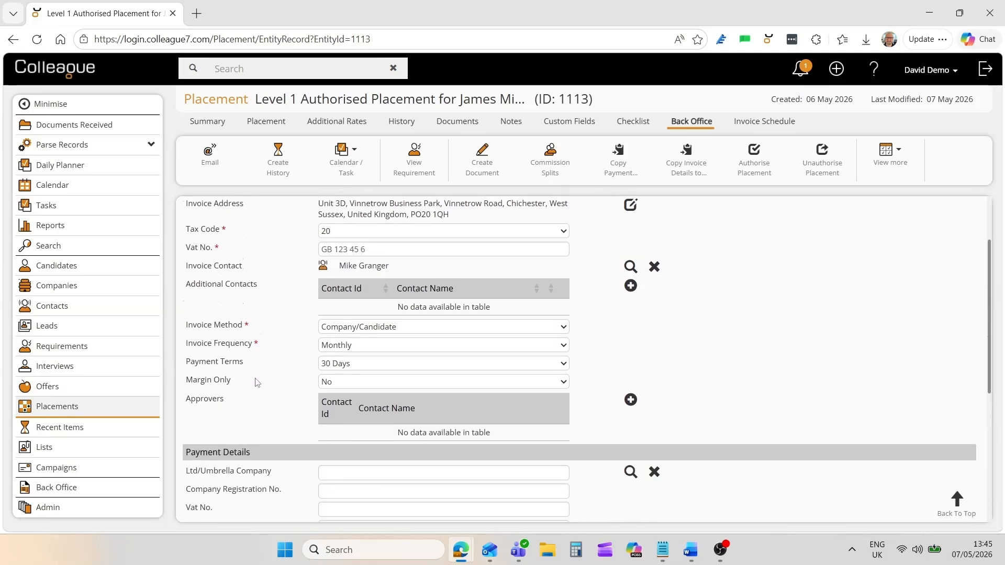
{"action": "scroll", "coordinate": [262, 396], "scroll_direction": "up", "scroll_amount": 1}
{"action": "scroll", "coordinate": [263, 395], "scroll_direction": "up", "scroll_amount": 4}
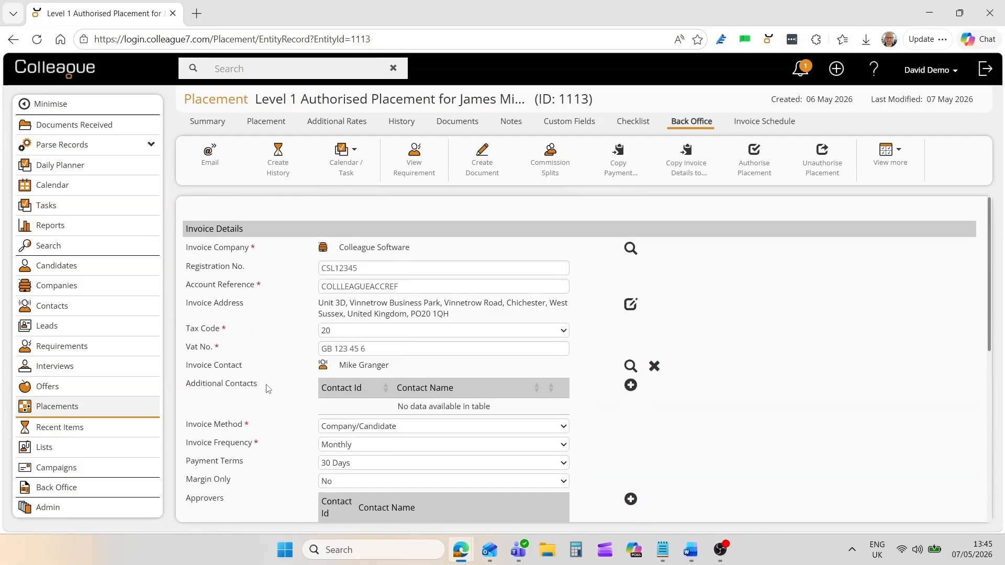
{"action": "left_click", "coordinate": [754, 164]}
{"action": "left_click", "coordinate": [861, 218]}
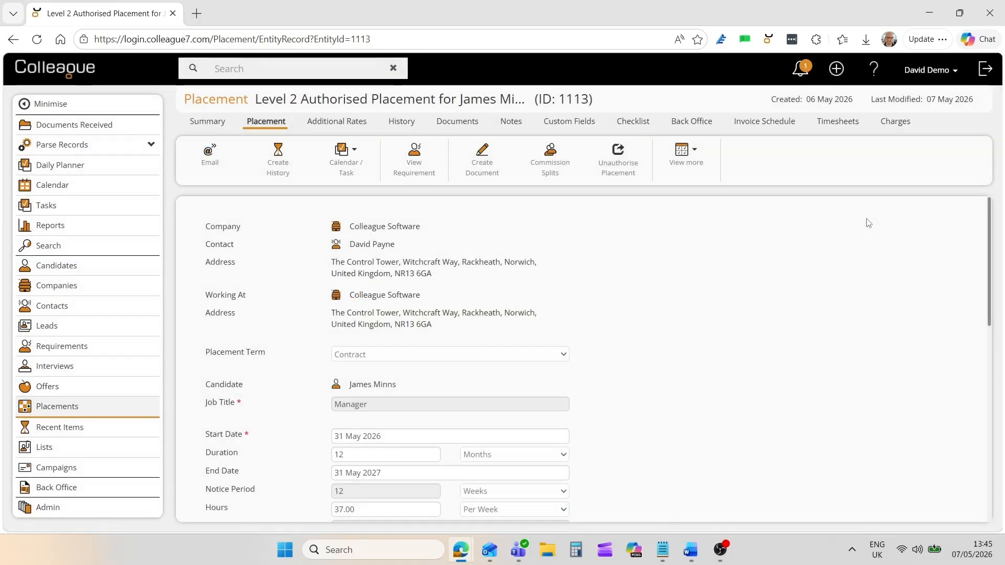
{"action": "left_click", "coordinate": [691, 122]}
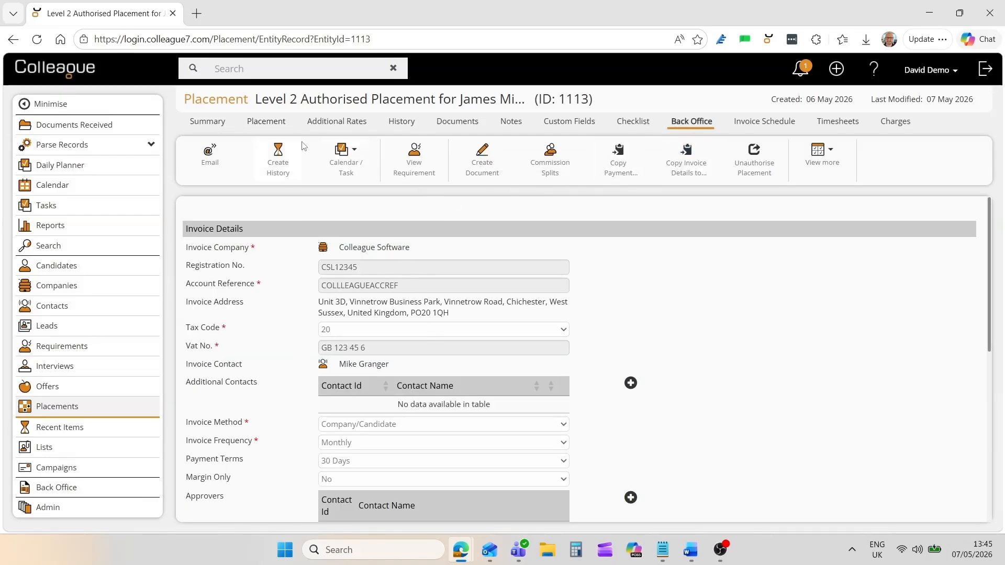
{"action": "left_click", "coordinate": [266, 122]}
{"action": "scroll", "coordinate": [377, 325], "scroll_direction": "down", "scroll_amount": 4}
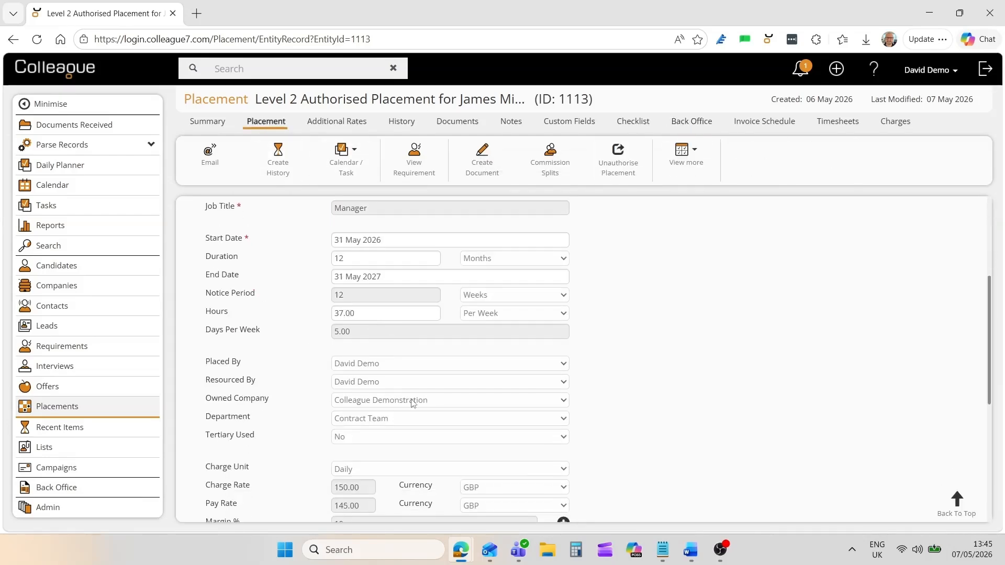
{"action": "scroll", "coordinate": [412, 341], "scroll_direction": "up", "scroll_amount": 4}
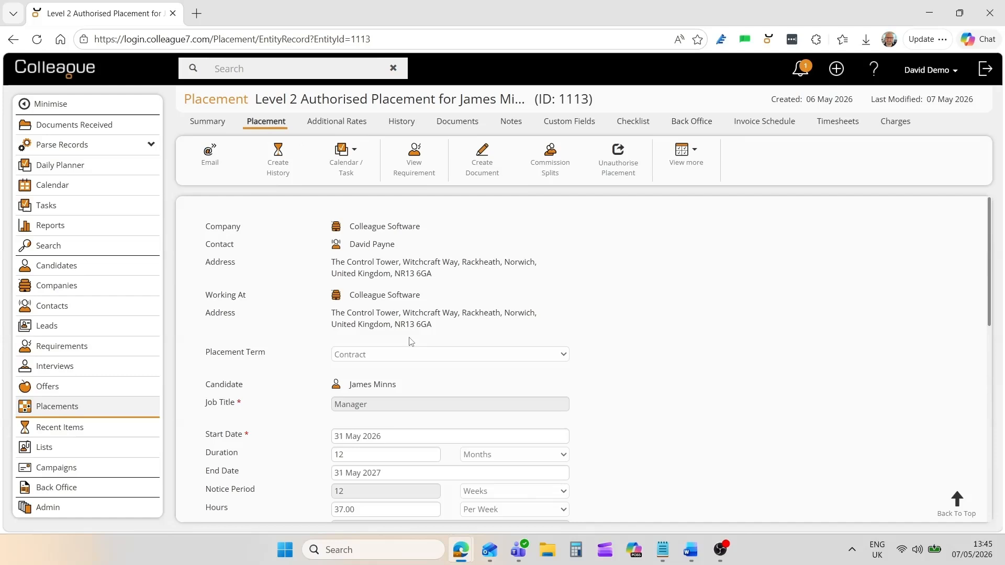
{"action": "left_click", "coordinate": [835, 124]}
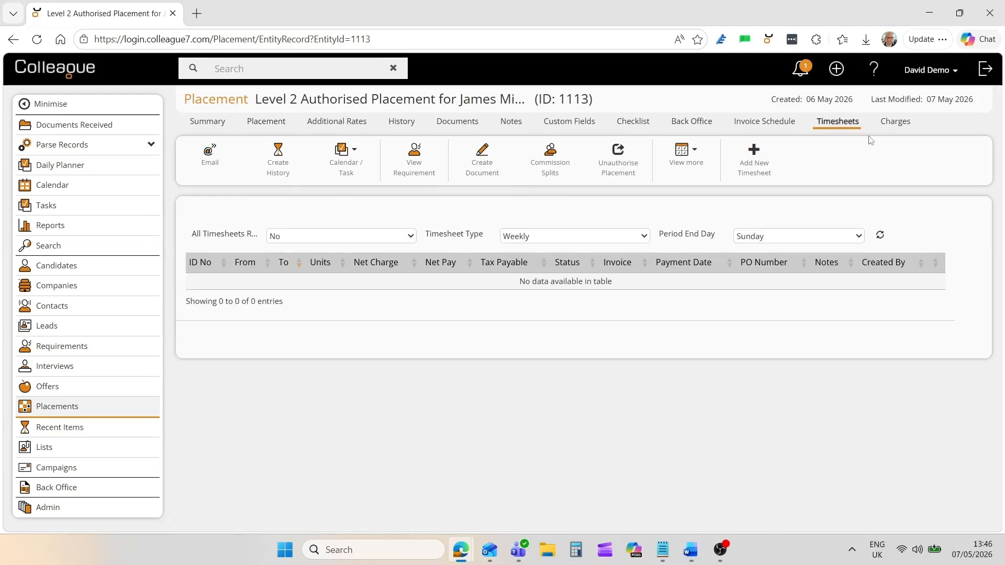
{"action": "left_click", "coordinate": [893, 128]}
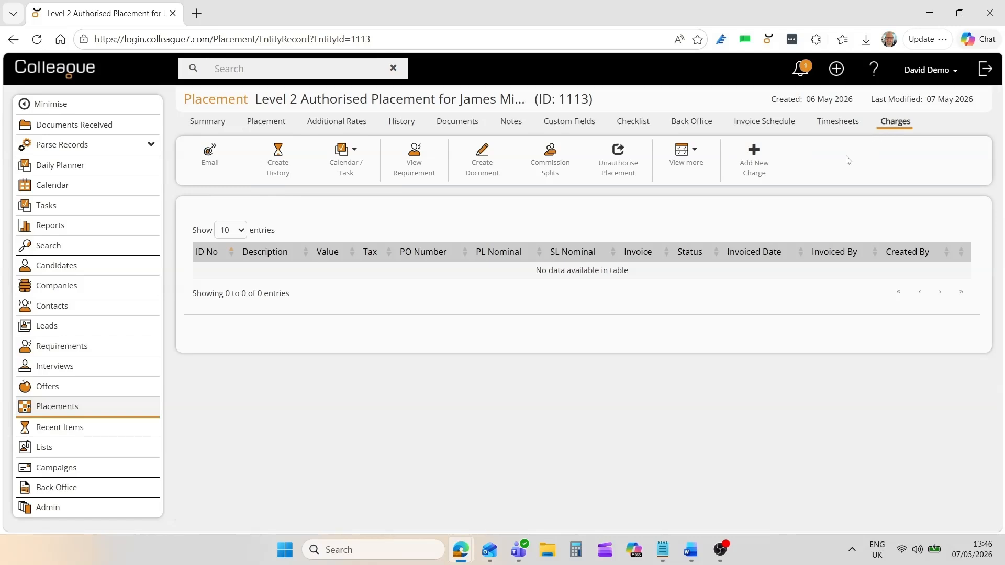
{"action": "left_click", "coordinate": [268, 126]}
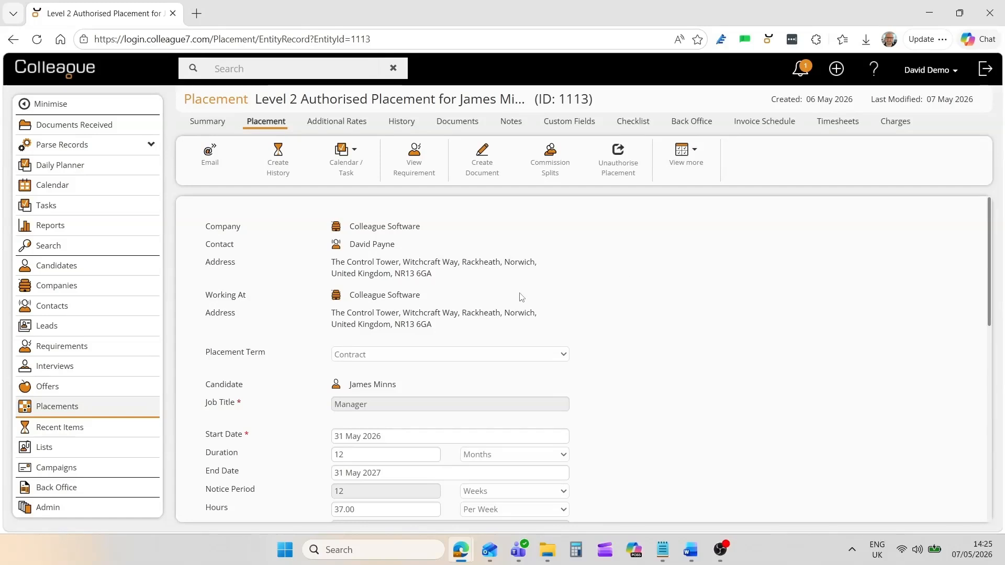
Look at Back Office's Generate Invoices list of items ready to invoice, then return to the menu.
{"action": "left_click", "coordinate": [67, 494]}
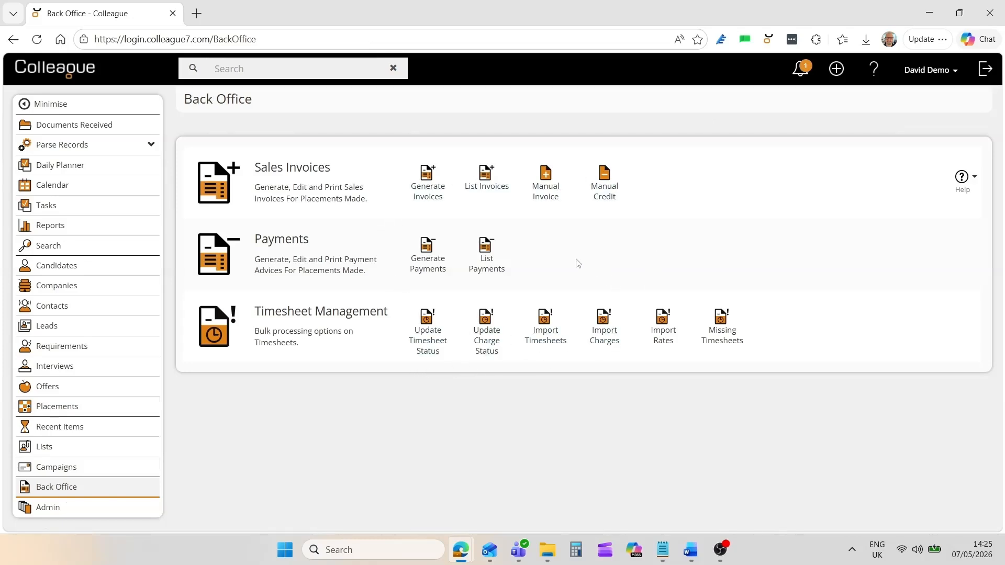
{"action": "left_click", "coordinate": [428, 198]}
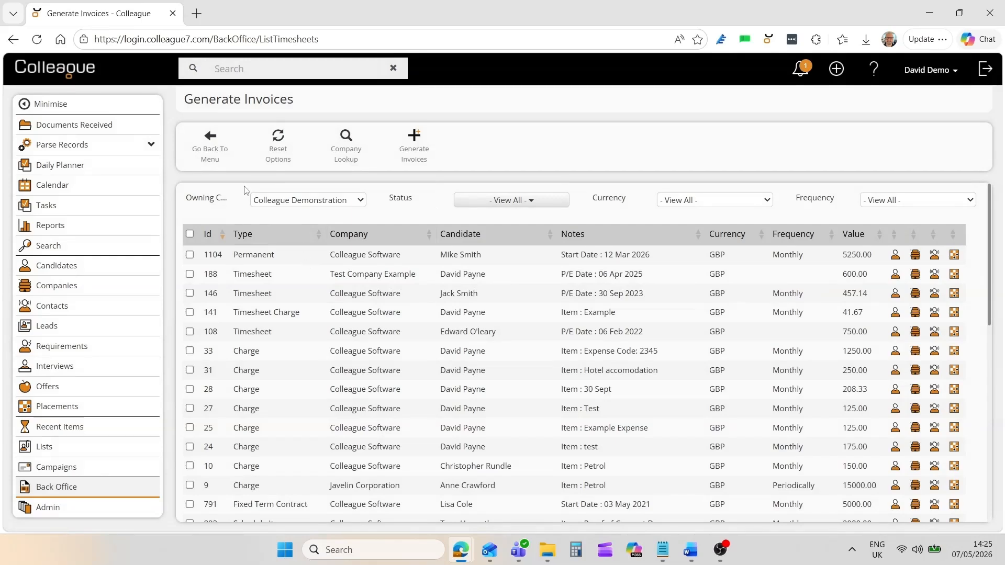
{"action": "left_click", "coordinate": [209, 155]}
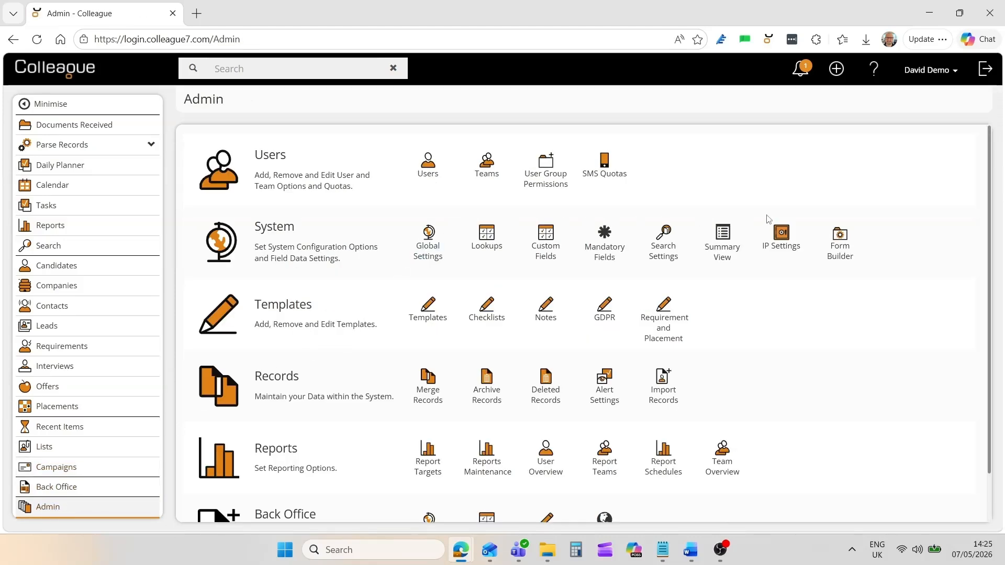
Scroll the Admin page on the way to the Reports list.
{"action": "mouse_move", "coordinate": [989, 227]}
{"action": "left_mouse_down"}
{"action": "mouse_move", "coordinate": [994, 269]}
{"action": "mouse_move", "coordinate": [991, 222]}
{"action": "left_mouse_up"}
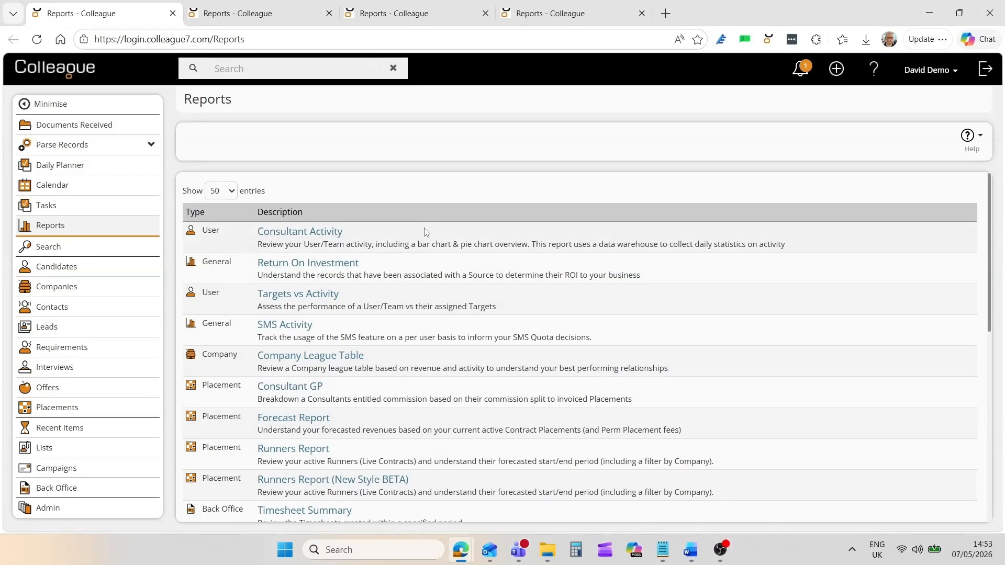
In the Consultant Activity Report, chart Email Received, Email Sent, then Telephone activity per user.
{"action": "mouse_move", "coordinate": [988, 230]}
{"action": "left_mouse_down"}
{"action": "mouse_move", "coordinate": [1002, 355]}
{"action": "mouse_move", "coordinate": [995, 233]}
{"action": "left_mouse_up"}
{"action": "left_click", "coordinate": [294, 11]}
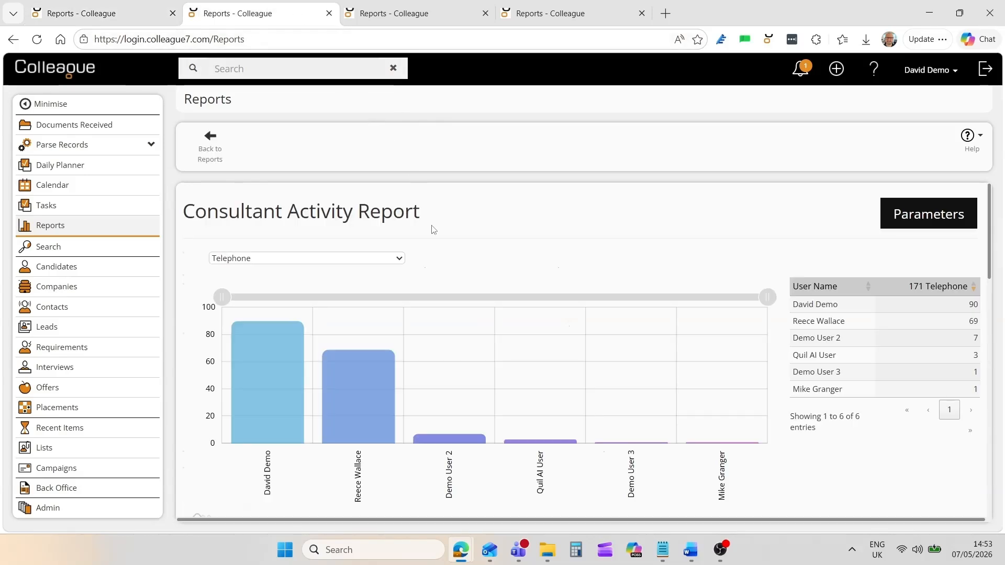
{"action": "left_click", "coordinate": [382, 263]}
{"action": "scroll", "coordinate": [350, 274], "scroll_direction": "up", "scroll_amount": 3}
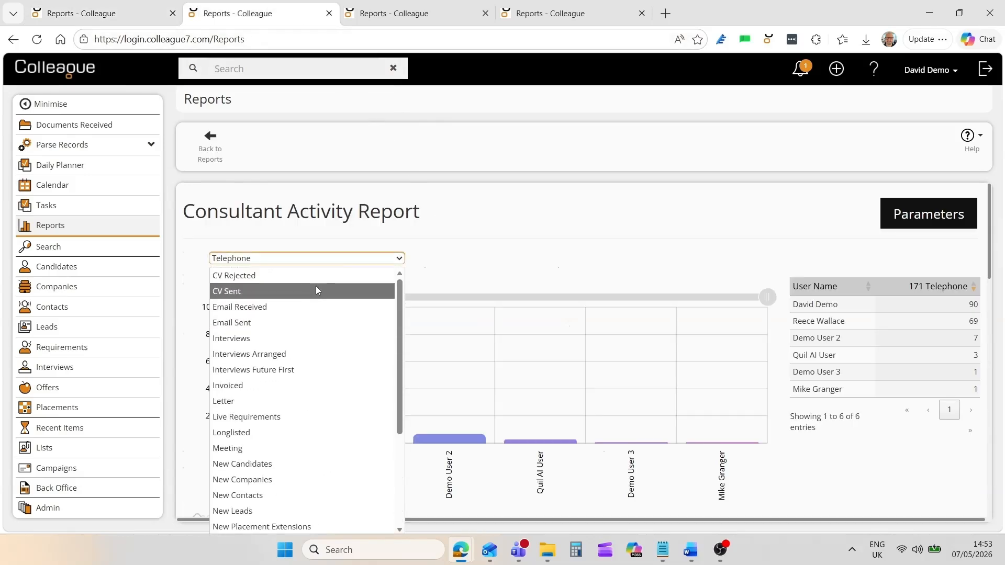
{"action": "left_click", "coordinate": [266, 307]}
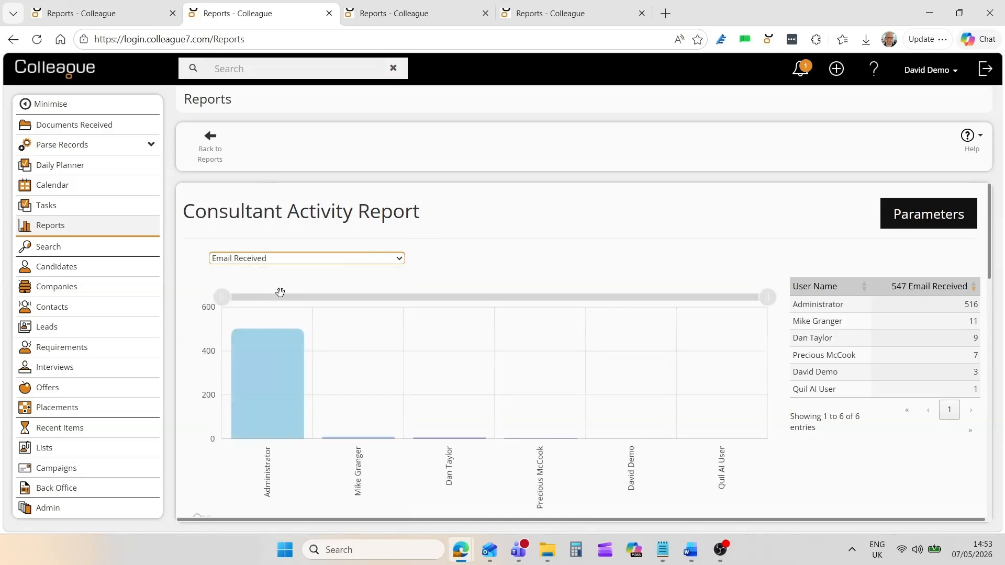
{"action": "left_click", "coordinate": [292, 262]}
{"action": "left_click", "coordinate": [262, 318]}
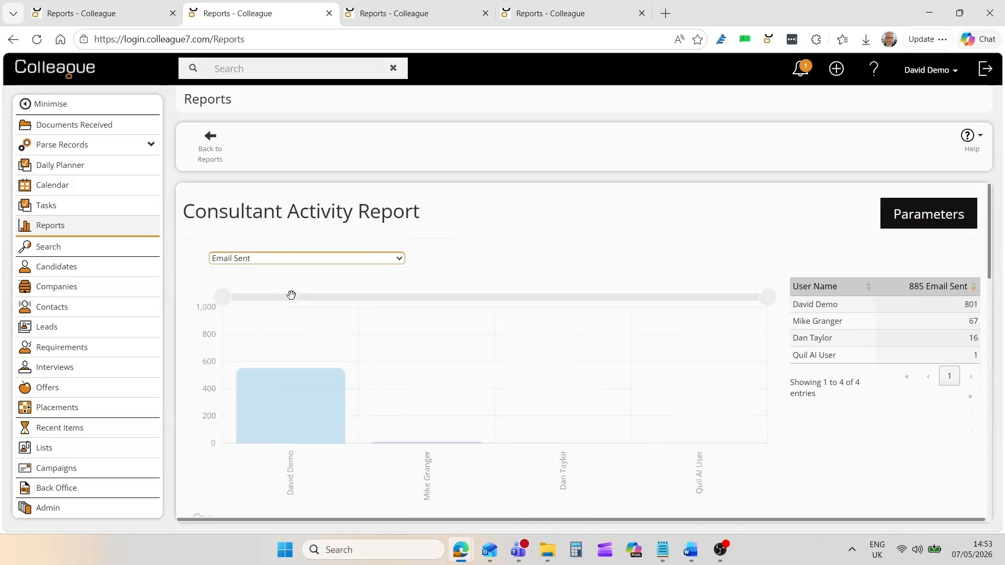
{"action": "left_click", "coordinate": [294, 264]}
{"action": "scroll", "coordinate": [303, 419], "scroll_direction": "down", "scroll_amount": 4}
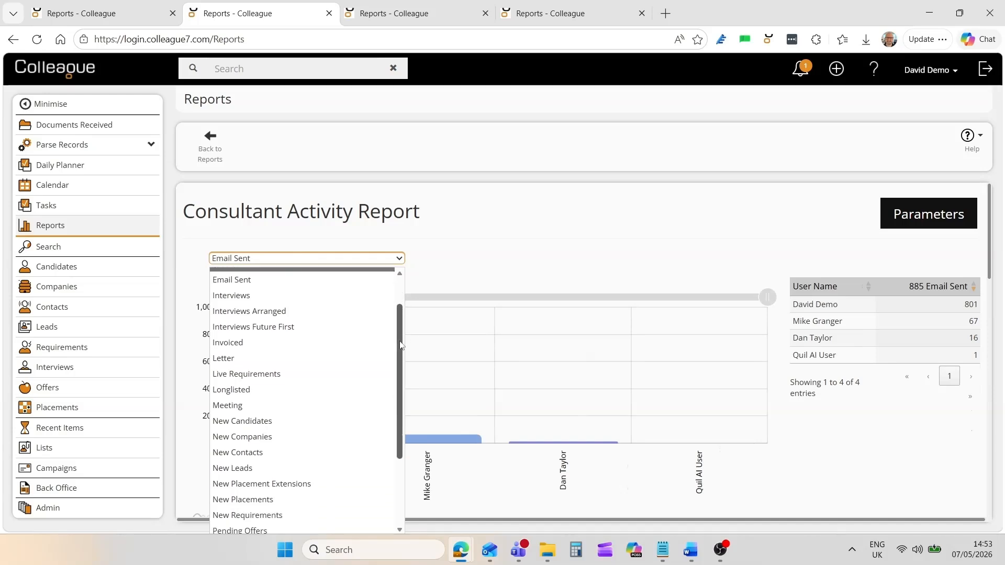
{"action": "left_click", "coordinate": [309, 528]}
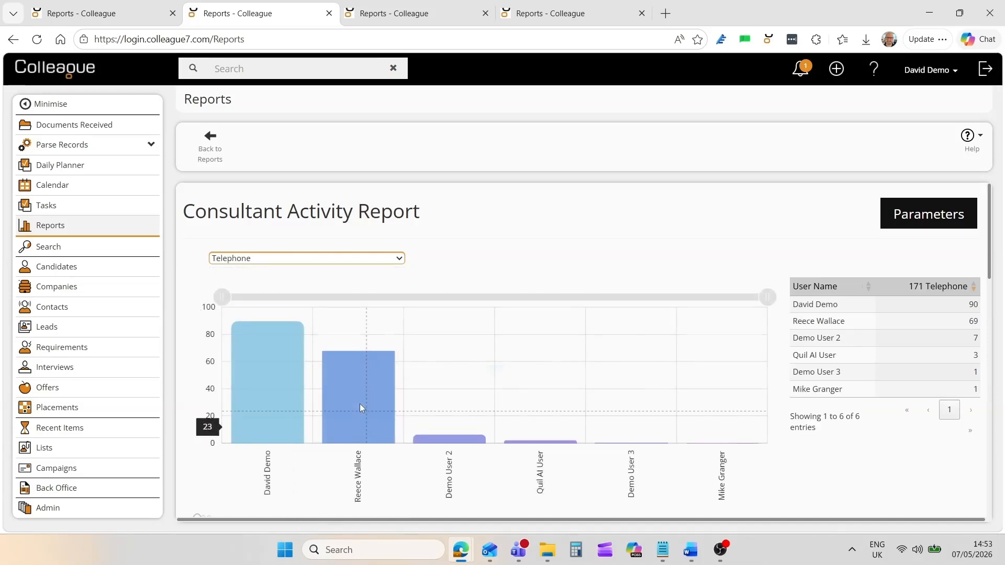
Switch the chart back to Email Received and view the per-user summary table.
{"action": "scroll", "coordinate": [361, 402], "scroll_direction": "down", "scroll_amount": 5}
{"action": "scroll", "coordinate": [363, 402], "scroll_direction": "down", "scroll_amount": 1}
{"action": "left_click", "coordinate": [300, 240]}
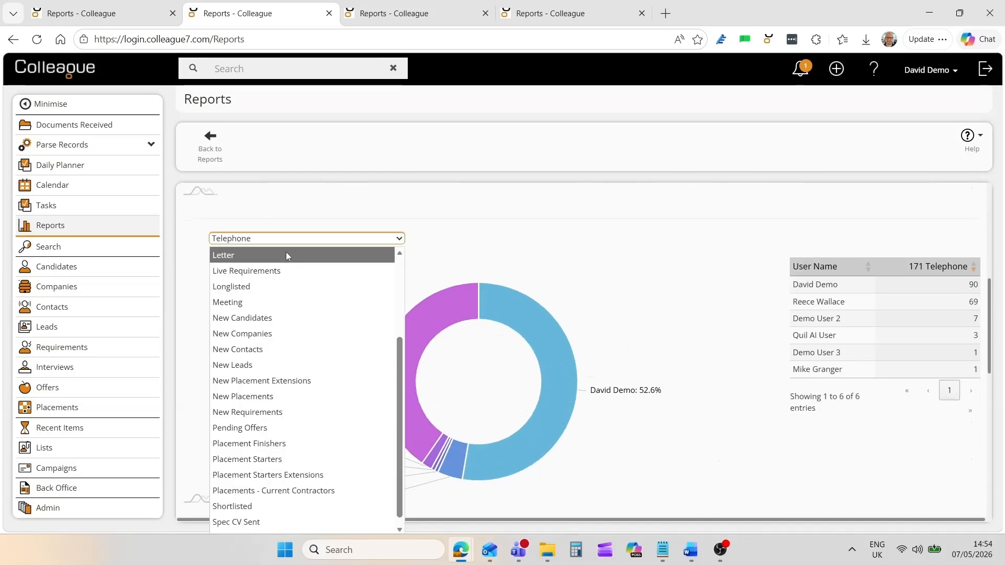
{"action": "scroll", "coordinate": [280, 267], "scroll_direction": "up", "scroll_amount": 3}
{"action": "left_click", "coordinate": [273, 287]}
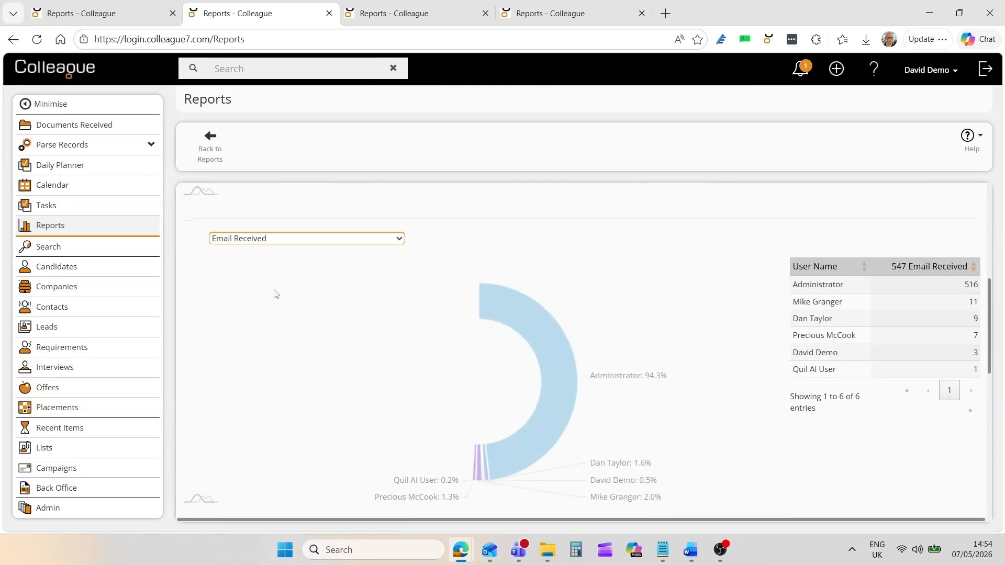
{"action": "scroll", "coordinate": [291, 359], "scroll_direction": "down", "scroll_amount": 5}
{"action": "scroll", "coordinate": [309, 345], "scroll_direction": "down", "scroll_amount": 2}
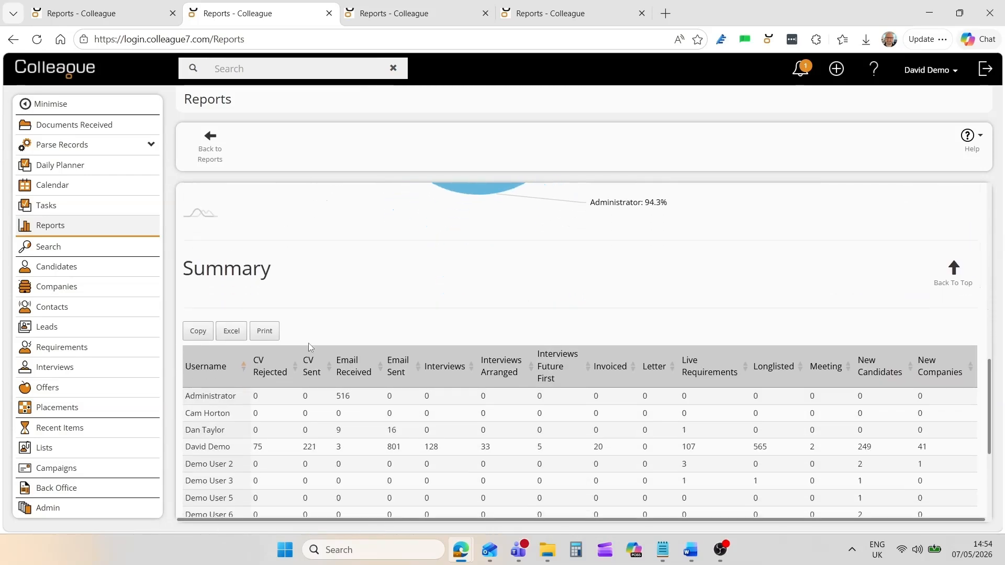
{"action": "left_click_drag", "start_coordinate": [986, 417], "coordinate": [994, 443]}
{"action": "scroll", "coordinate": [367, 408], "scroll_direction": "up", "scroll_amount": 4}
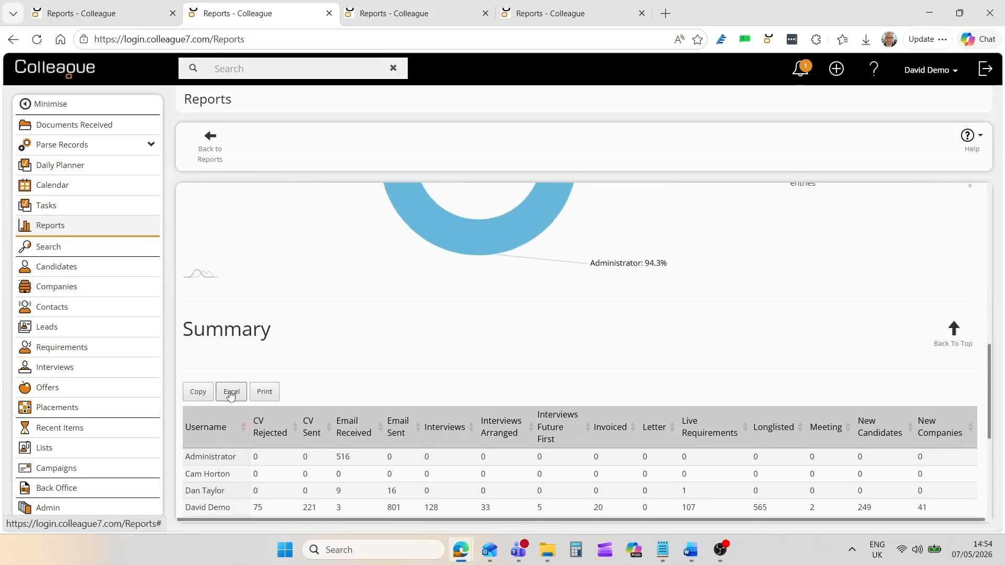
Scroll through the Runners Report's running placements, then view the Target vs Activity weekly CV Sent chart.
{"action": "left_click", "coordinate": [387, 9]}
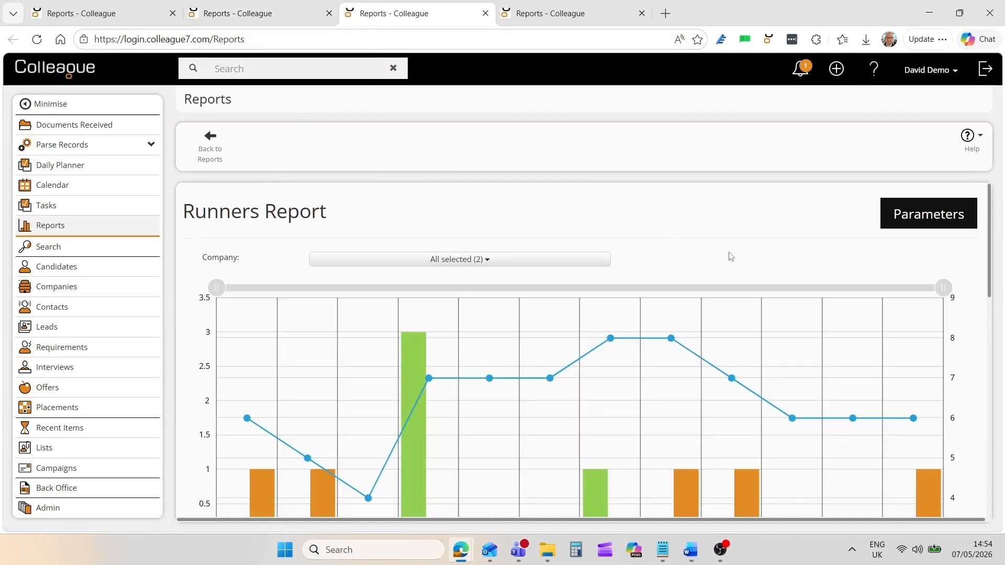
{"action": "left_click_drag", "start_coordinate": [990, 264], "coordinate": [999, 419]}
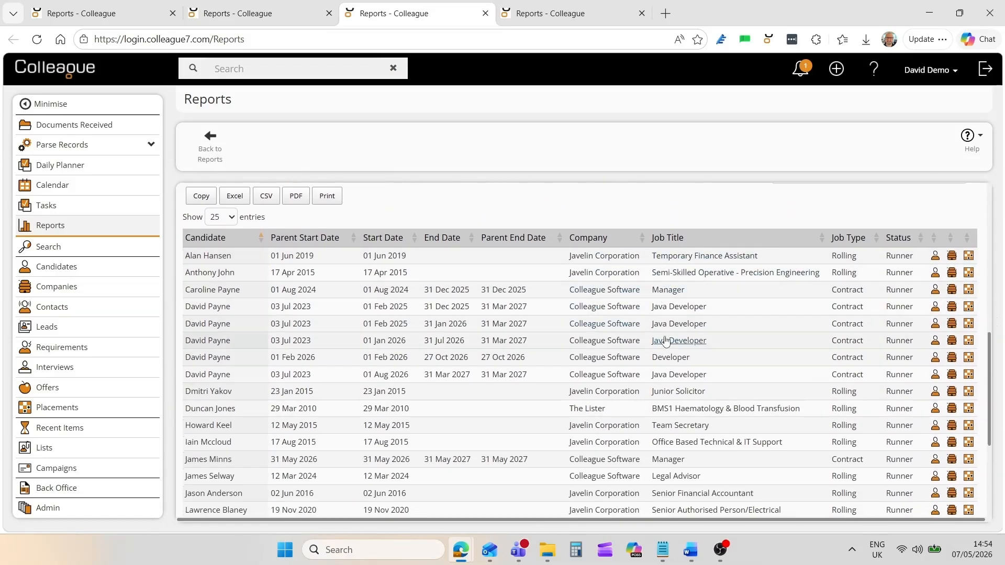
{"action": "left_click_drag", "start_coordinate": [994, 368], "coordinate": [996, 219]}
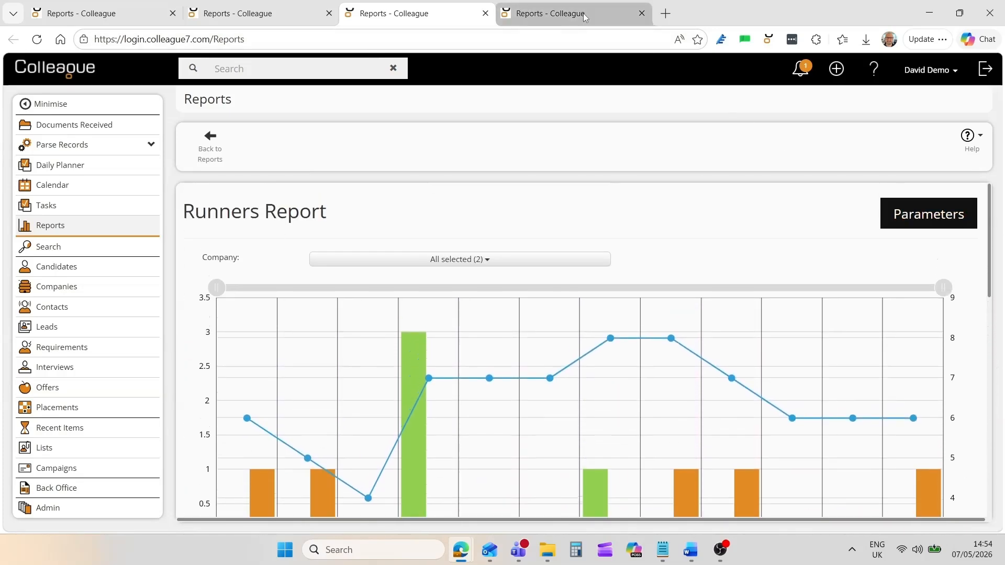
{"action": "left_click", "coordinate": [565, 14]}
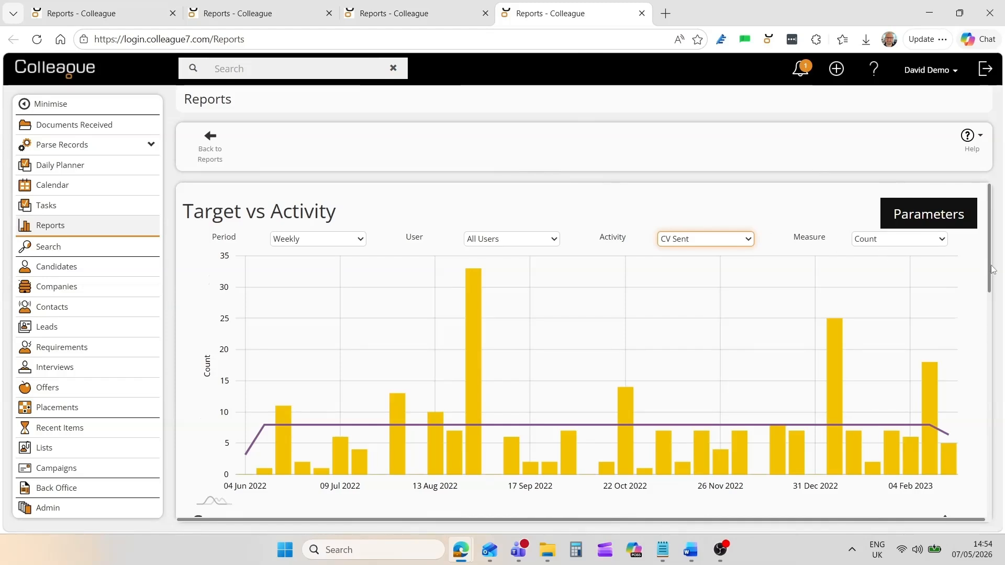
{"action": "left_click_drag", "start_coordinate": [985, 261], "coordinate": [1003, 252]}
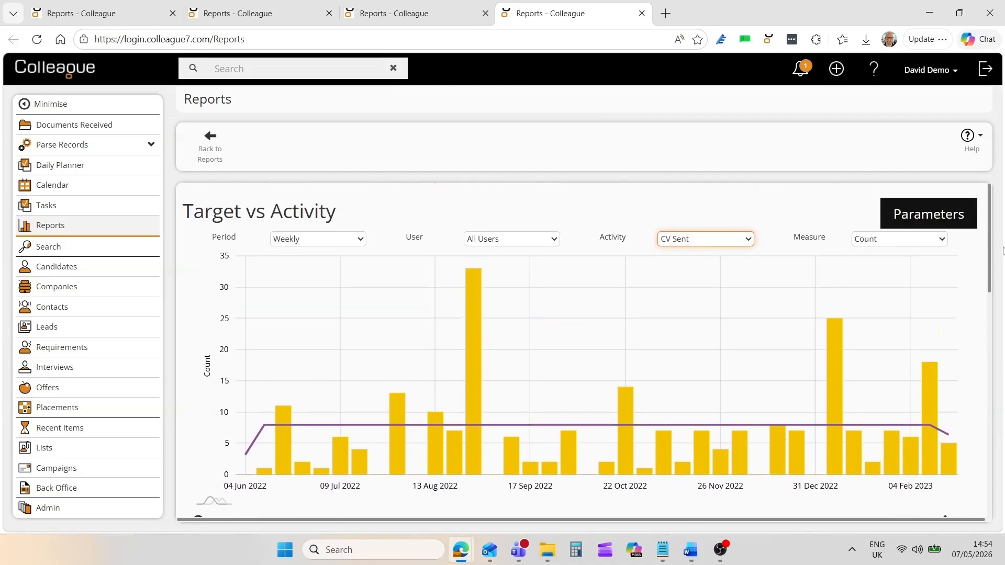